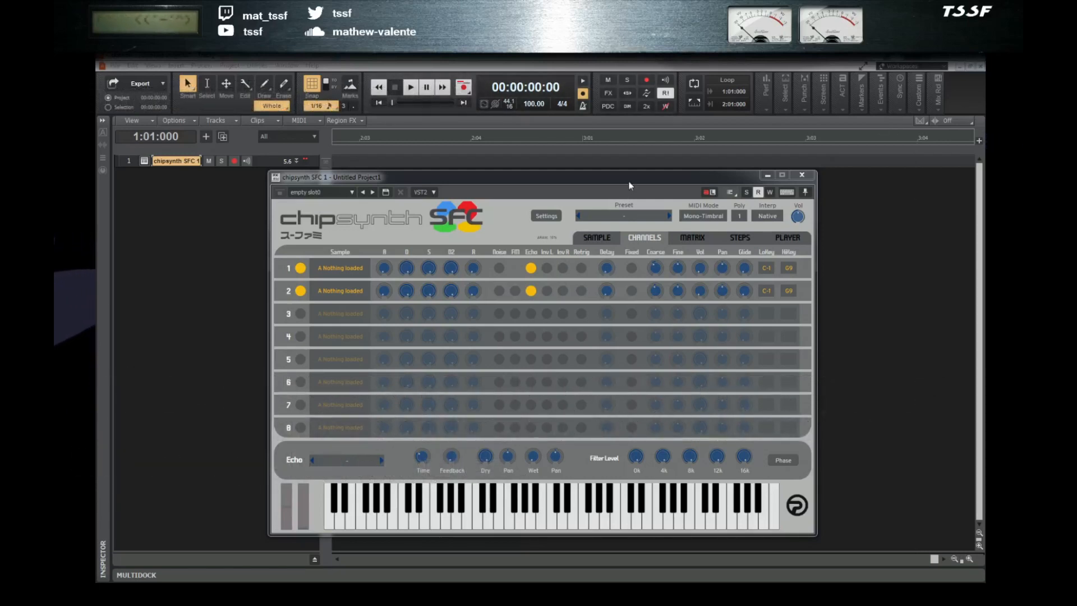
# - Listen to 75 Lavos Scream.spc in the SPC player, stop playback and return to the channel settings
pyautogui.moveTo(617, 180); pyautogui.dragTo(647, 180)
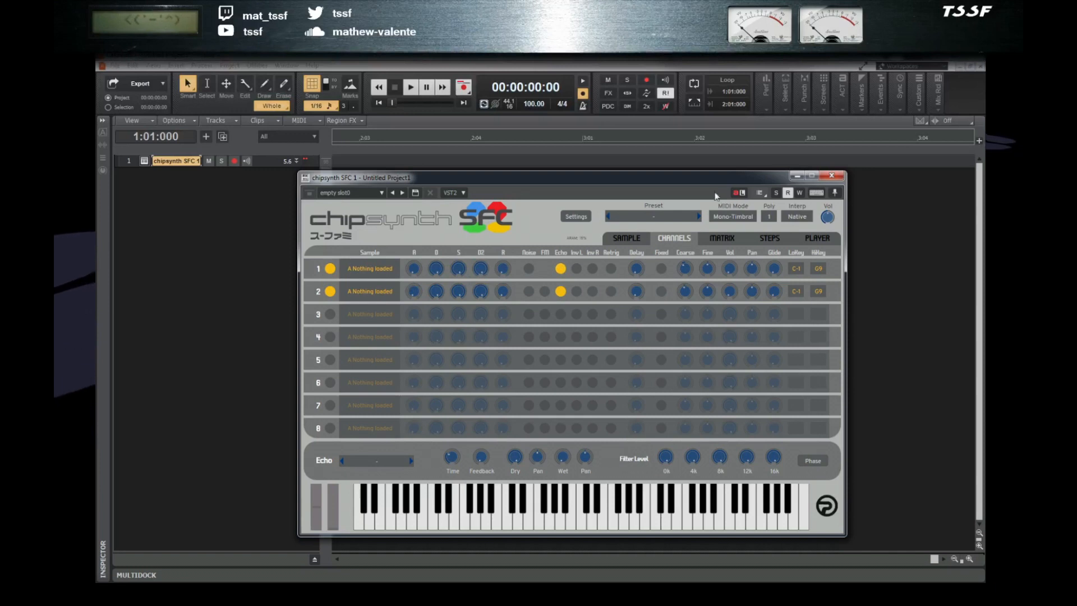
pyautogui.click(818, 239)
pyautogui.scroll(-1, 410, 434)
pyautogui.scroll(-1, 409, 434)
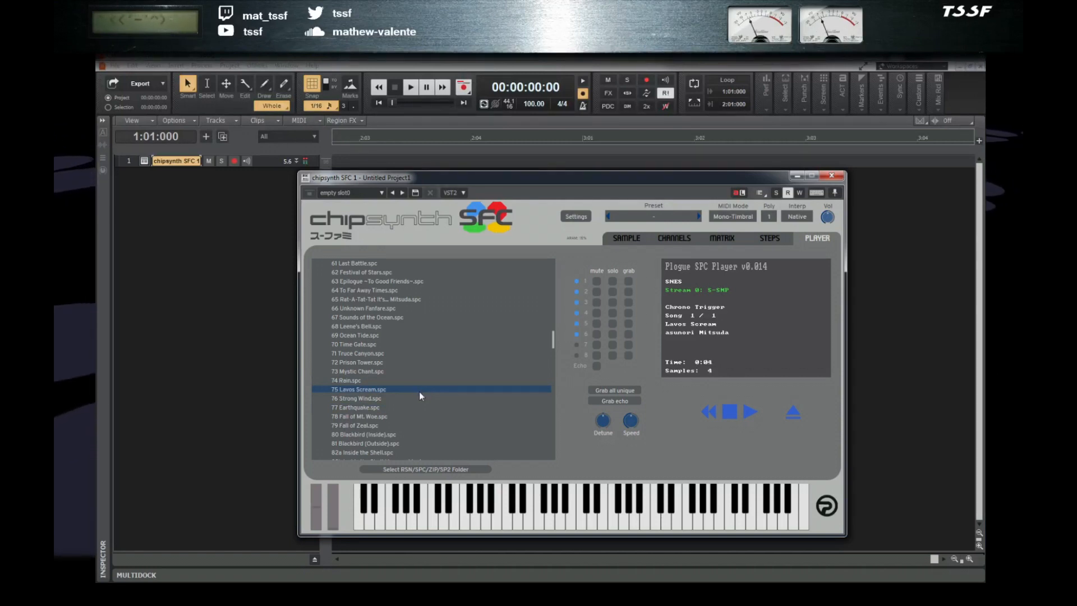
pyautogui.click(731, 413)
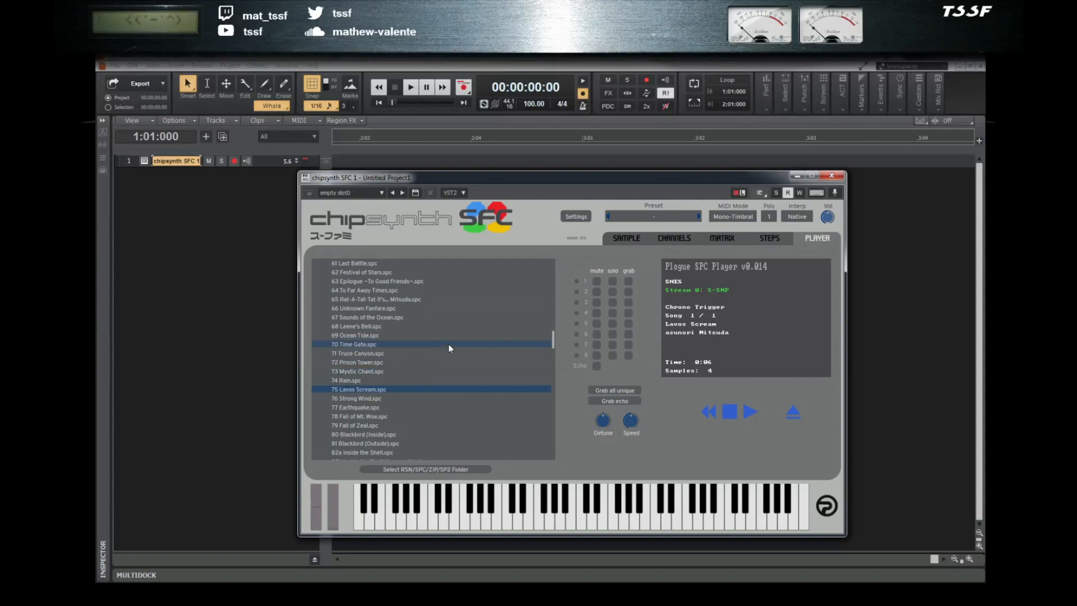
pyautogui.click(677, 240)
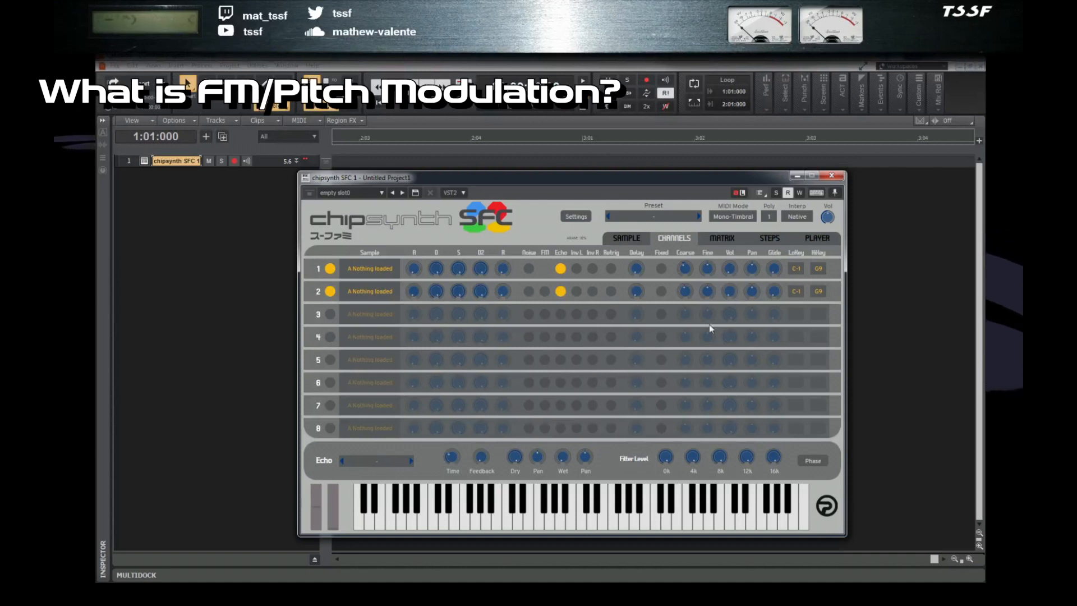
# - Load the wave mv.Saw Low Pass High Q 01.wav into sample slot A and audition it on the keyboard
pyautogui.click(627, 240)
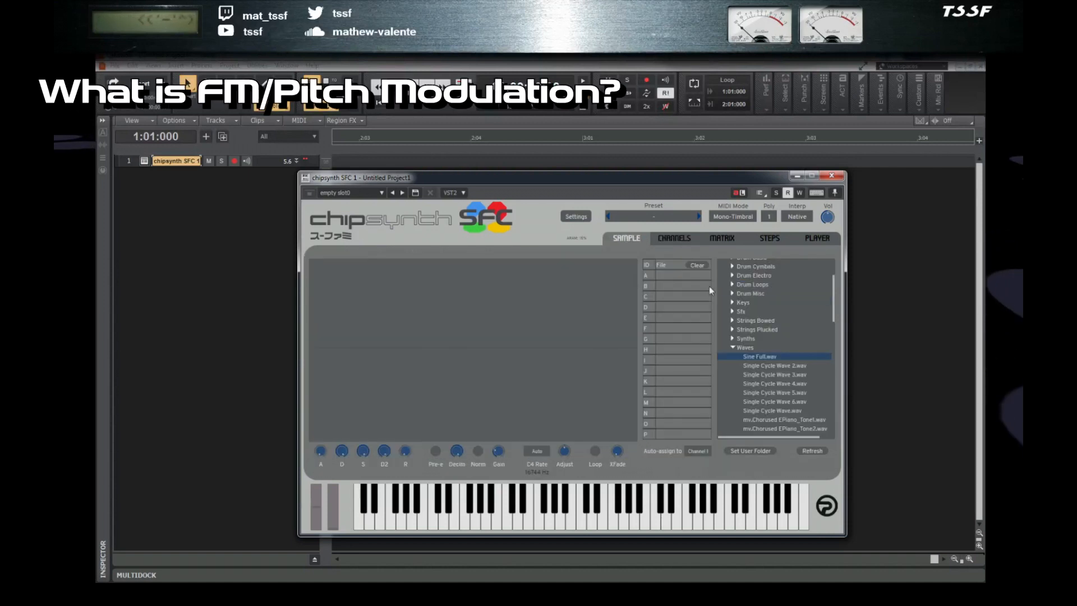
pyautogui.moveTo(833, 311); pyautogui.dragTo(834, 392)
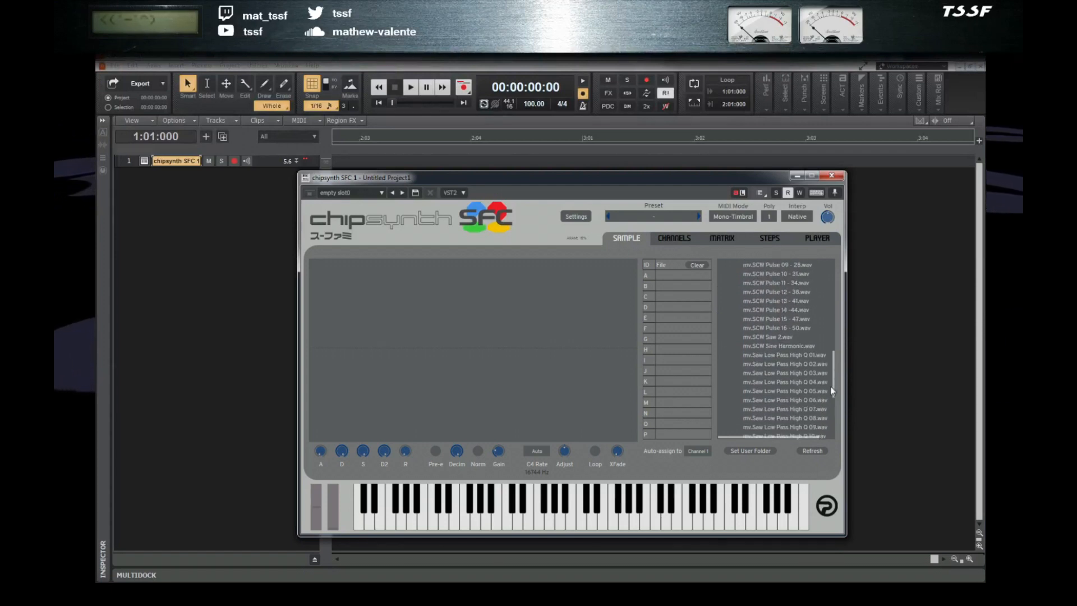
pyautogui.click(815, 348)
pyautogui.doubleClick(813, 338)
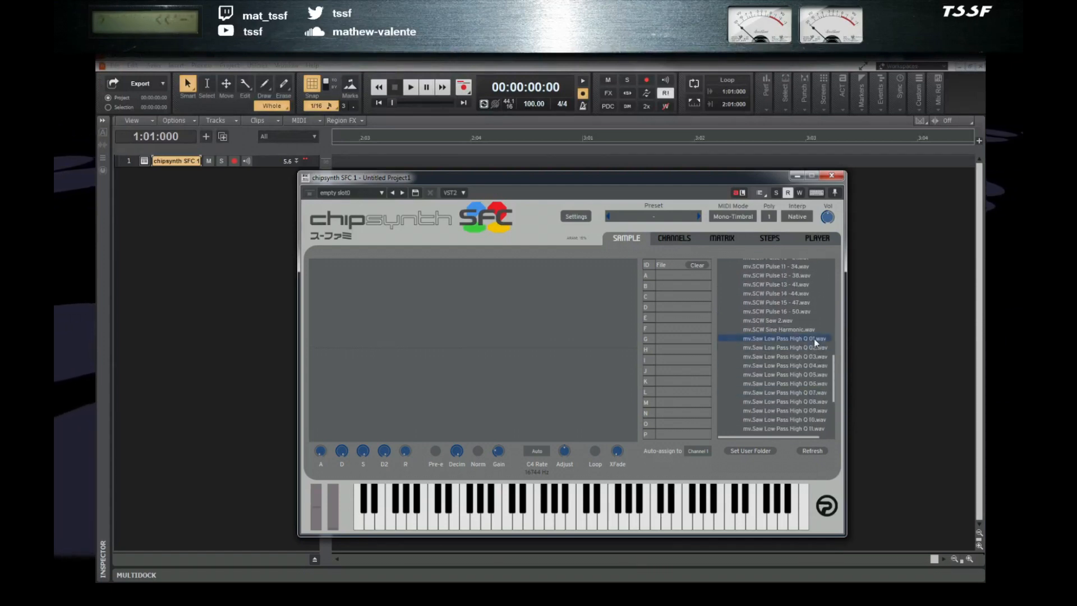
pyautogui.click(572, 526)
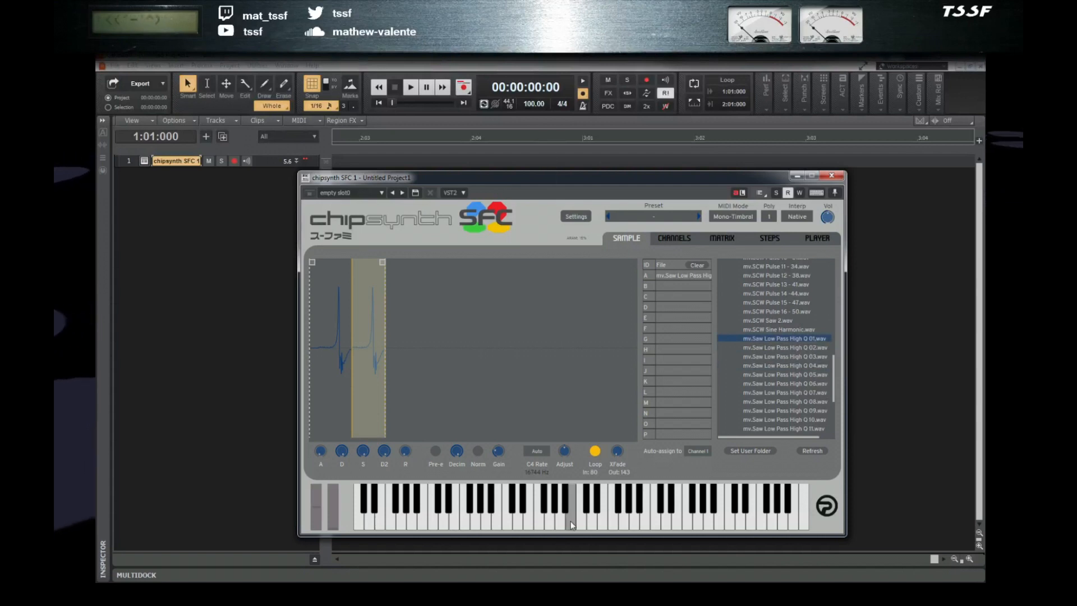
pyautogui.click(675, 237)
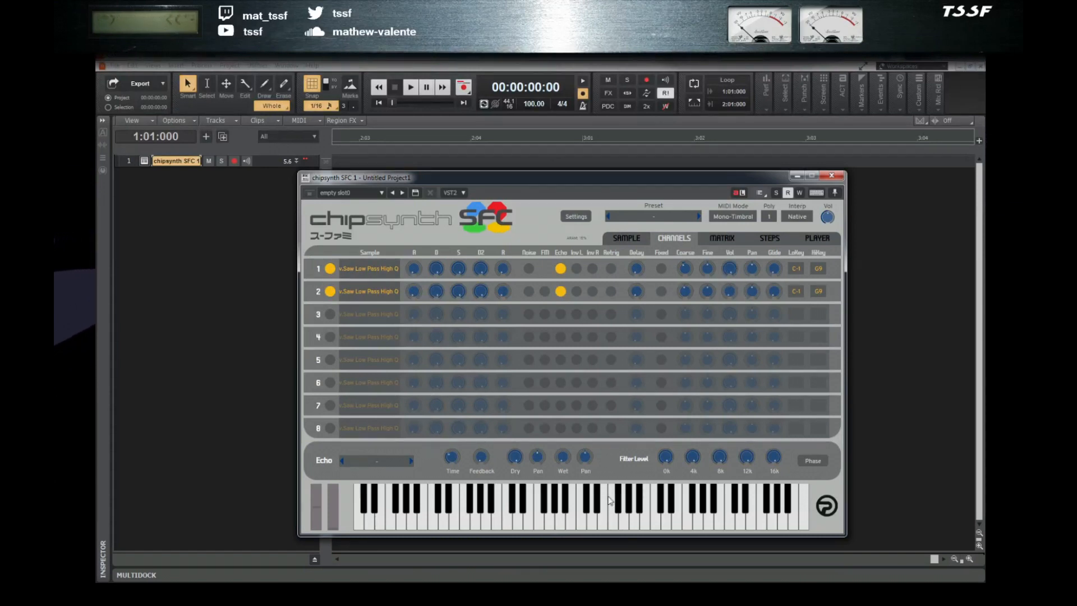
pyautogui.click(671, 517)
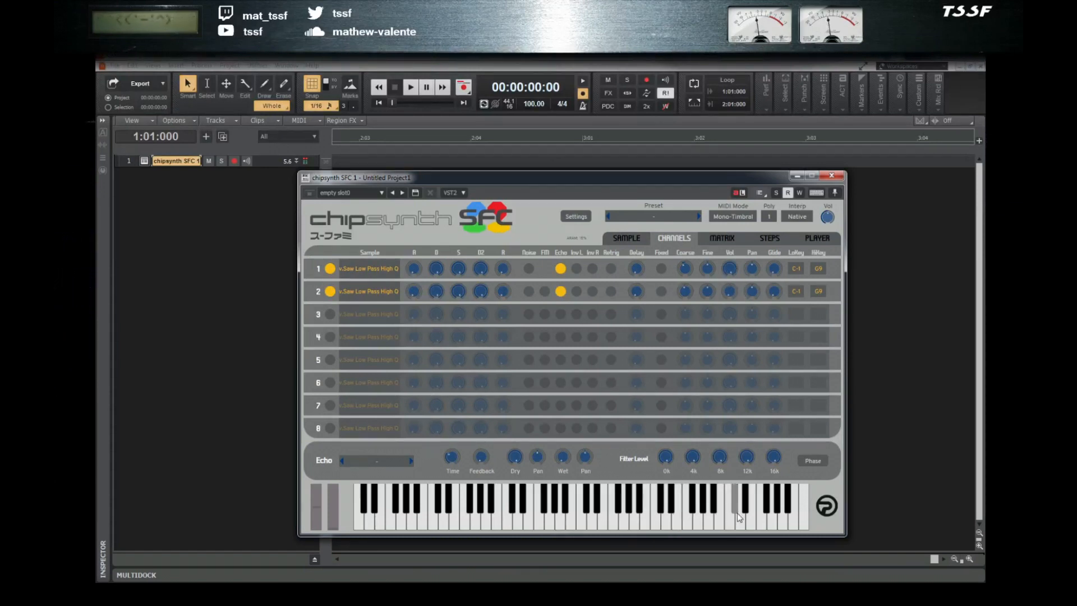
# - Load Sine Full.wav from the Waves folder into sample slot B and audition it across several notes
pyautogui.click(630, 240)
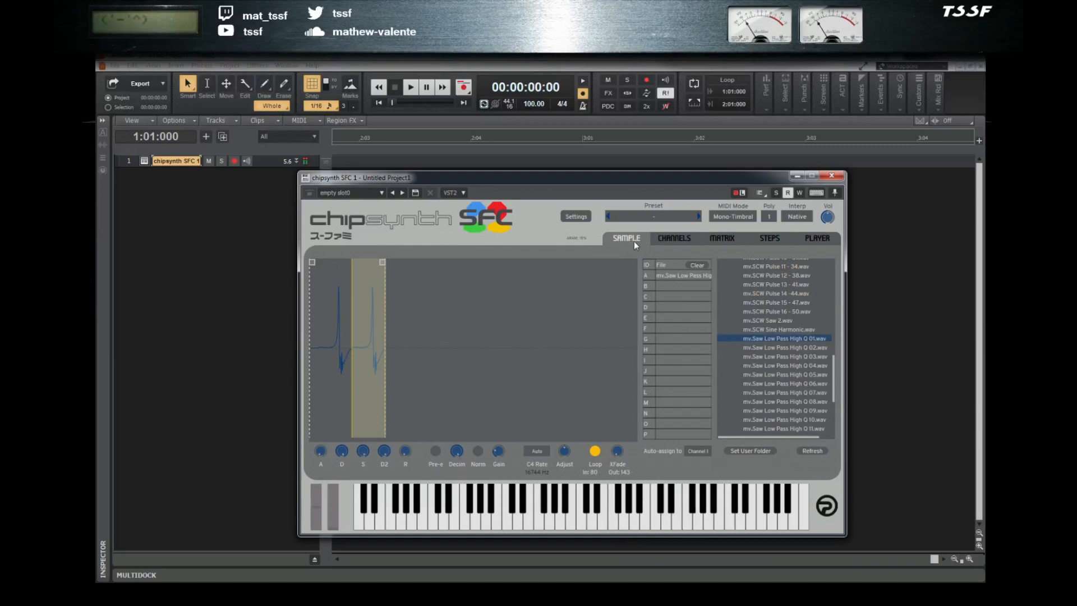
pyautogui.click(676, 286)
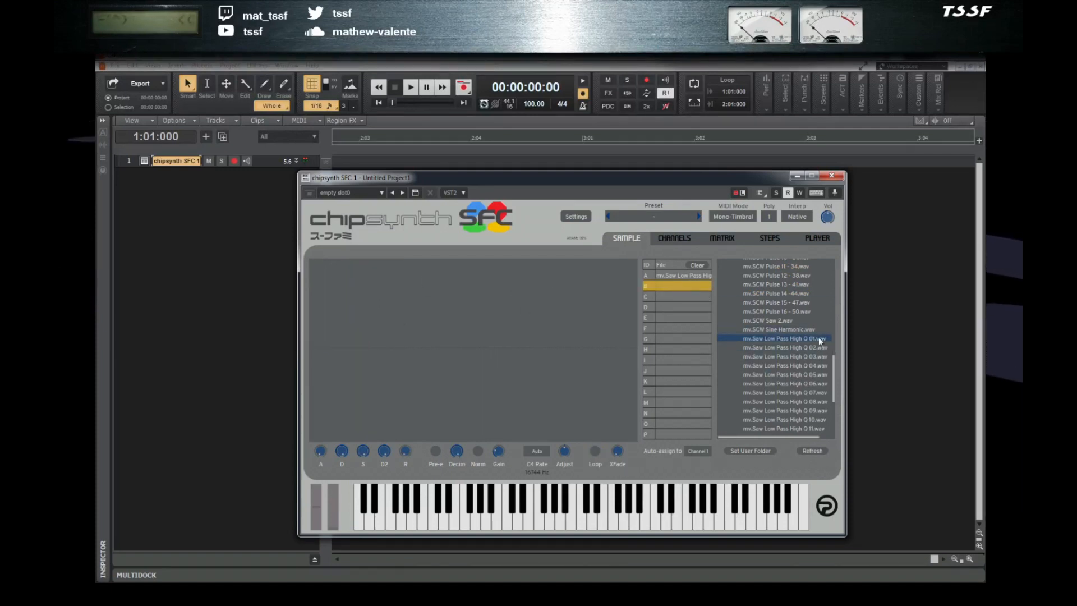
pyautogui.moveTo(834, 372); pyautogui.dragTo(839, 293)
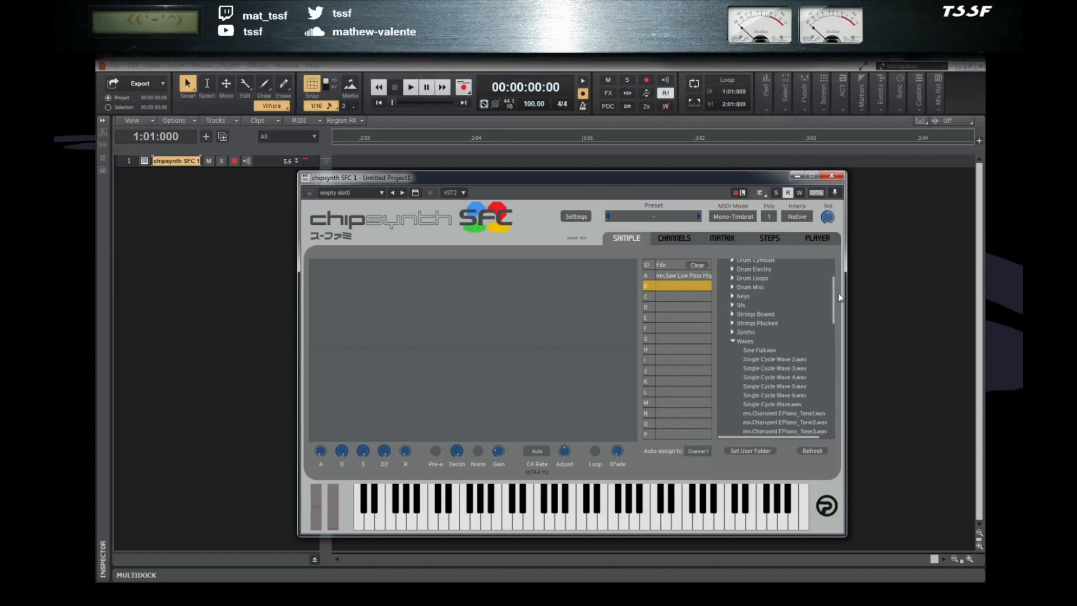
pyautogui.doubleClick(779, 350)
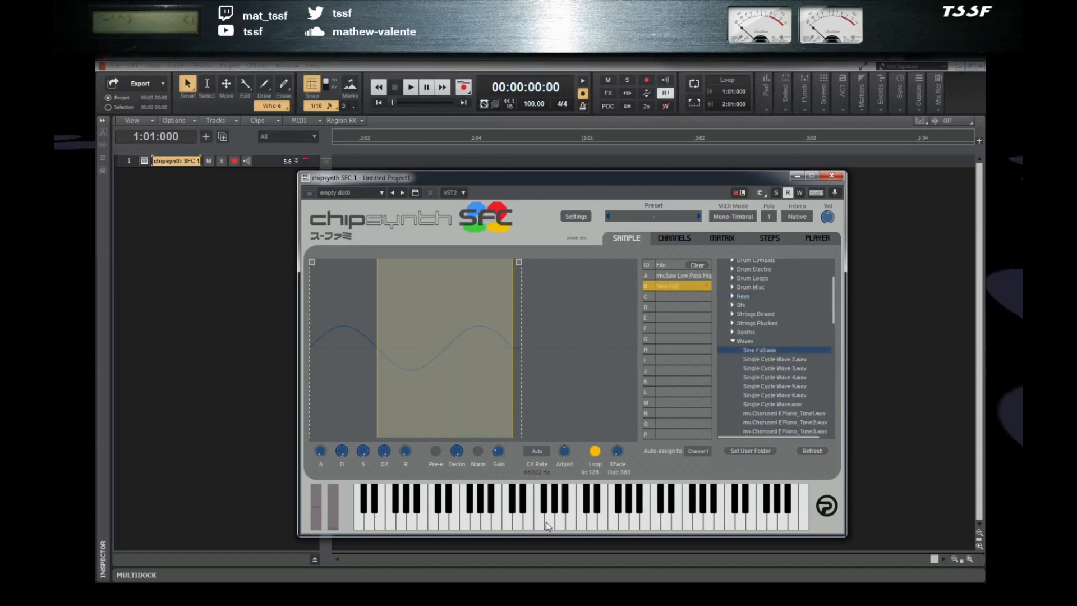
pyautogui.moveTo(643, 509)
pyautogui.mouseDown()
pyautogui.moveTo(743, 529)
pyautogui.moveTo(731, 522)
pyautogui.mouseUp()
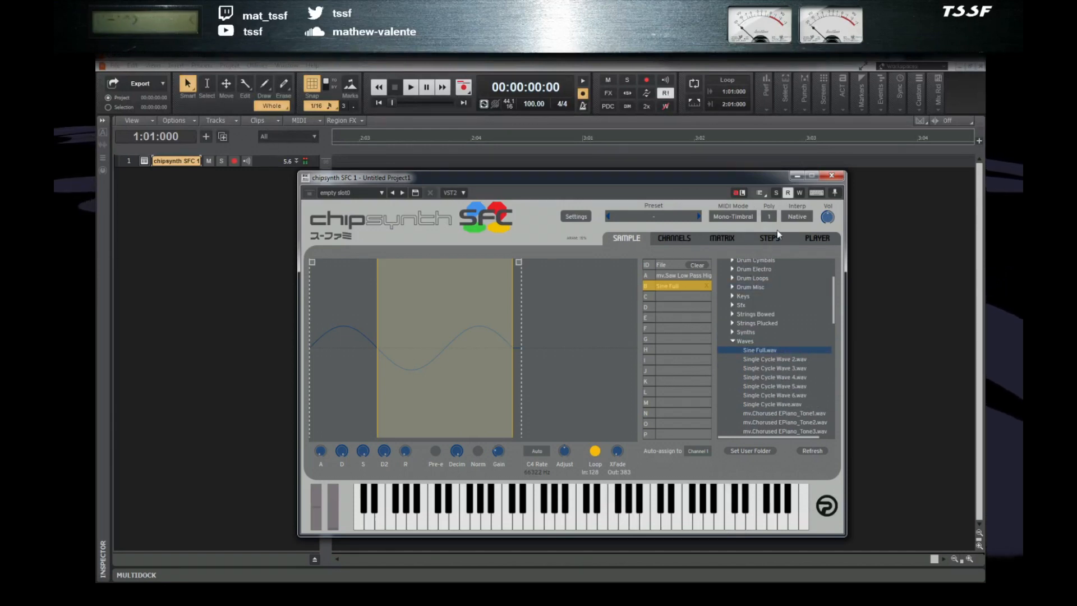
# - Set the polyphony to 8 voices and audition several notes
pyautogui.click(772, 217)
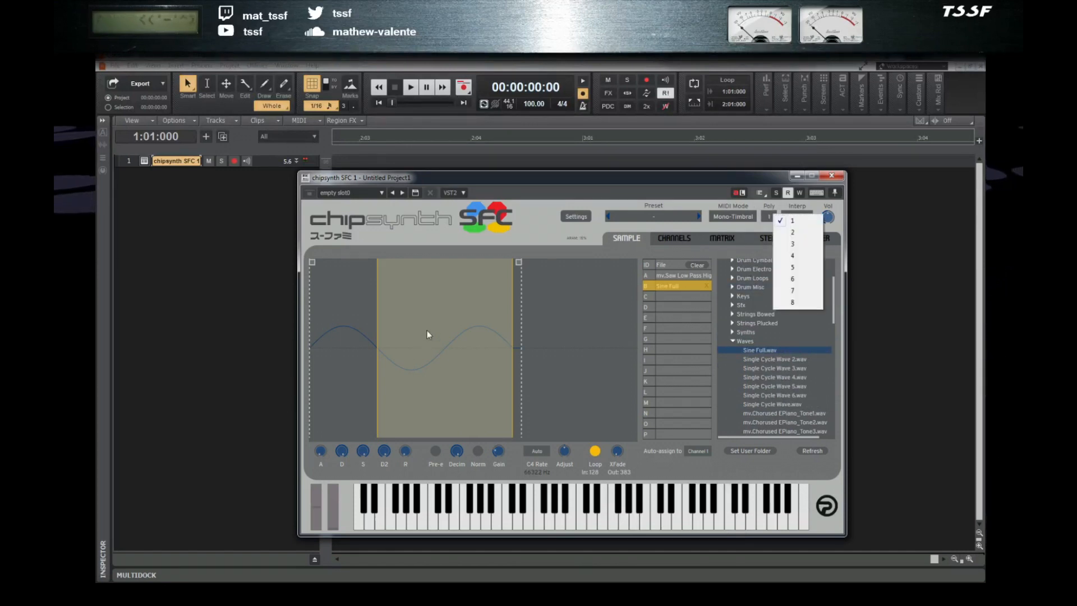
pyautogui.click(795, 303)
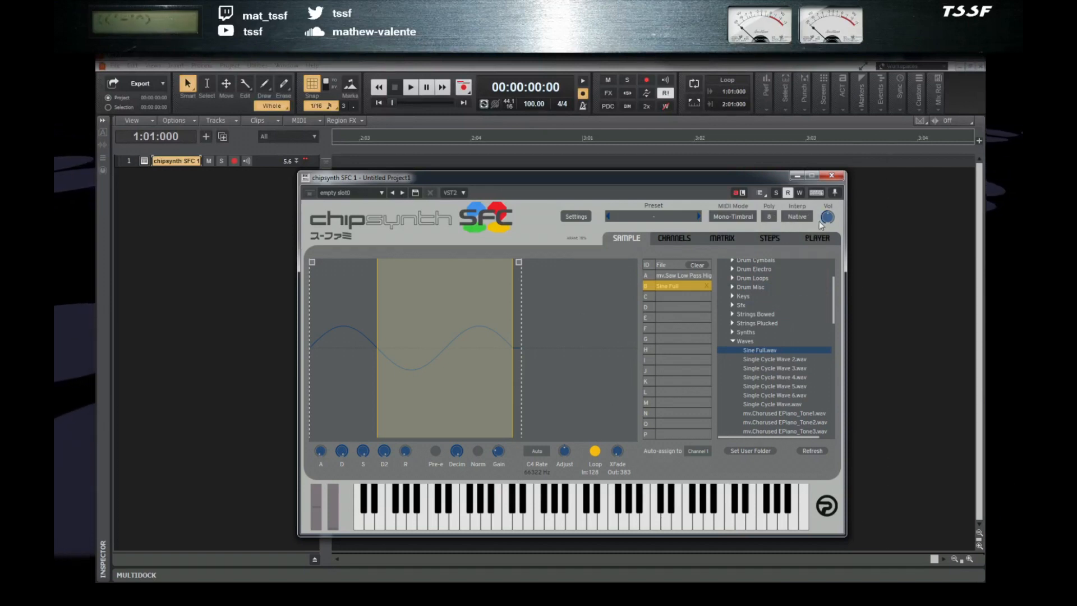
pyautogui.moveTo(622, 513)
pyautogui.mouseDown()
pyautogui.moveTo(565, 510)
pyautogui.moveTo(667, 516)
pyautogui.mouseUp()
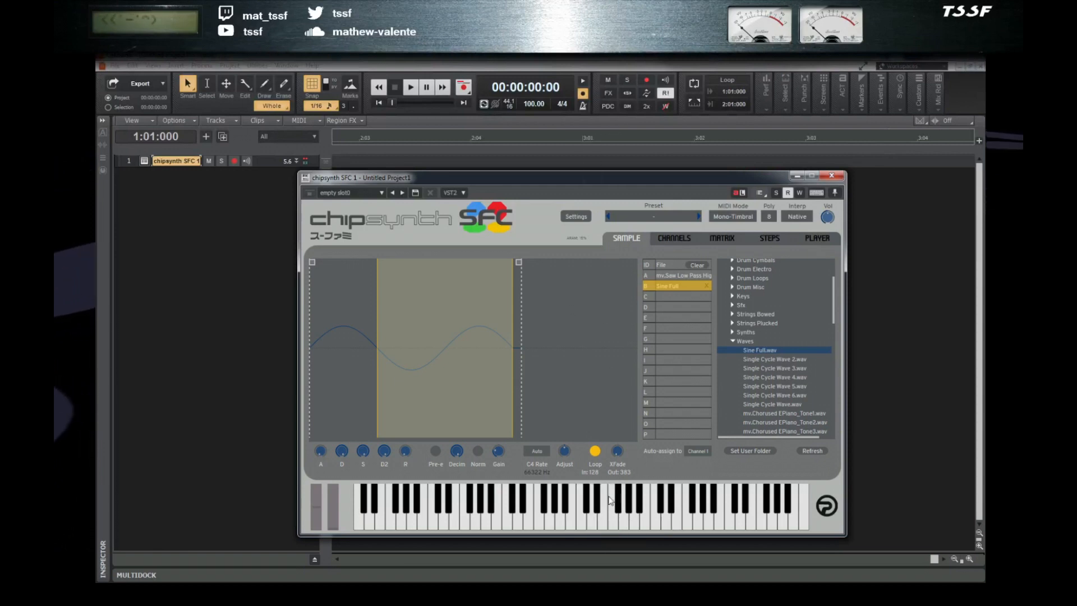
# - Assign the Sine Full sample to channel 2 and play a note to hear it
pyautogui.click(679, 232)
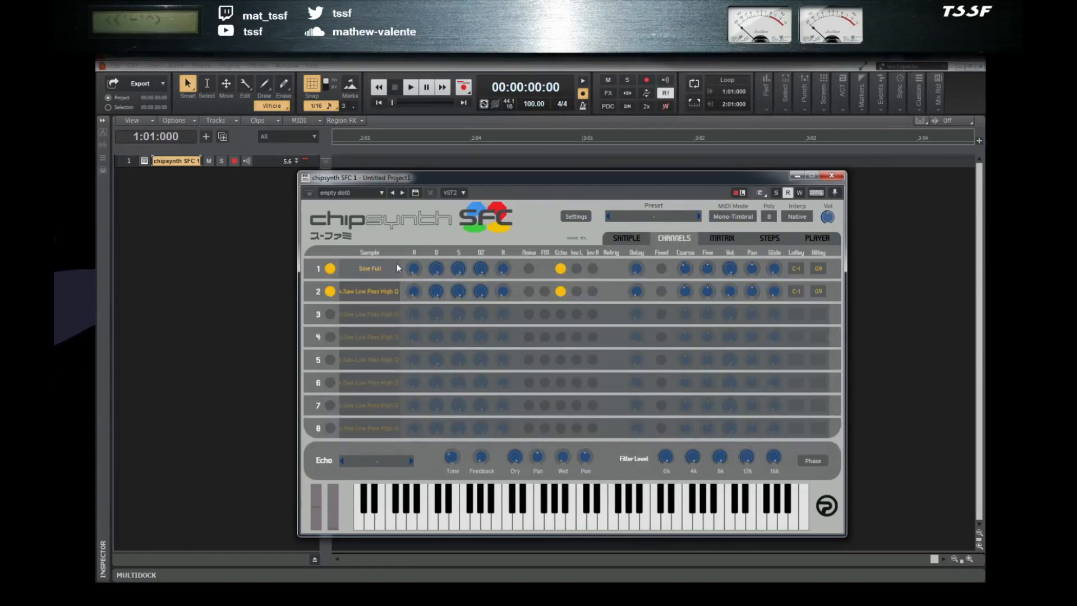
pyautogui.click(387, 292)
pyautogui.click(430, 322)
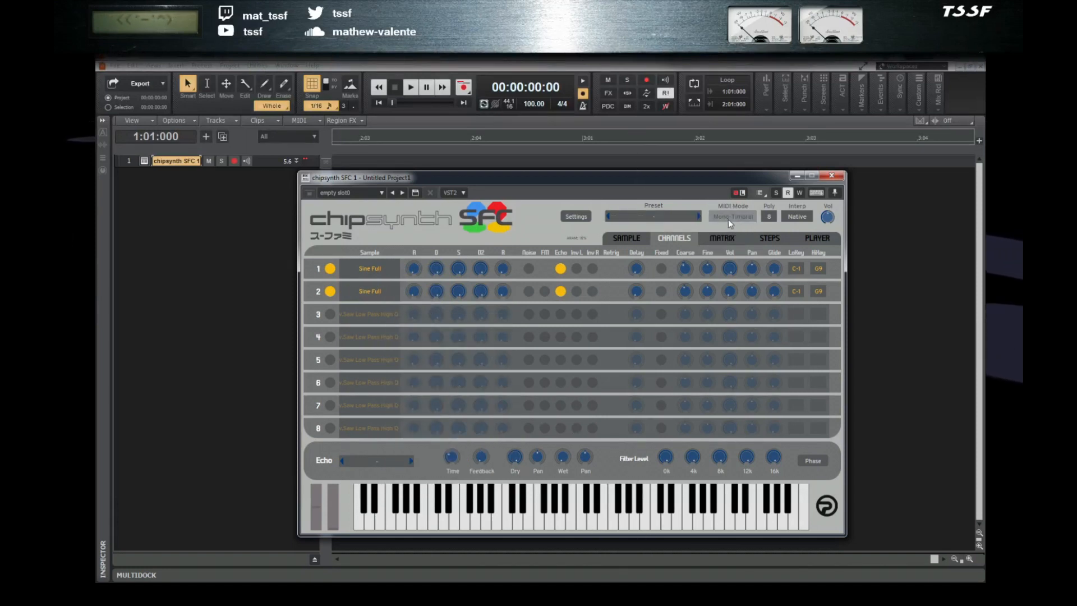
pyautogui.click(587, 519)
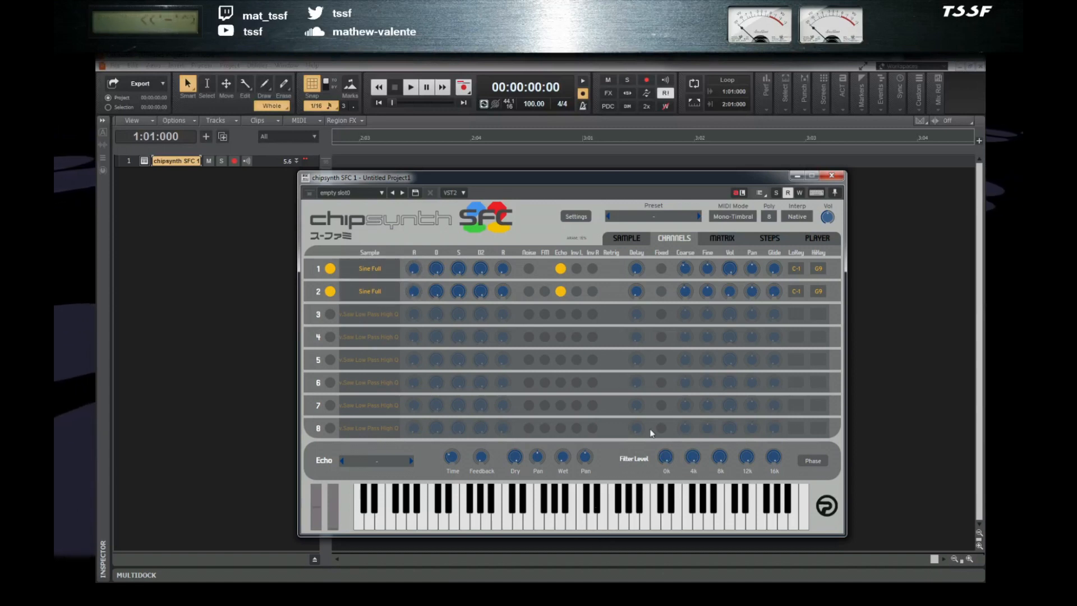
# - Set channel 2's coarse tuning to 0 and lower channel 1's coarse tuning
pyautogui.doubleClick(685, 291)
pyautogui.write('0')
pyautogui.press('Return')
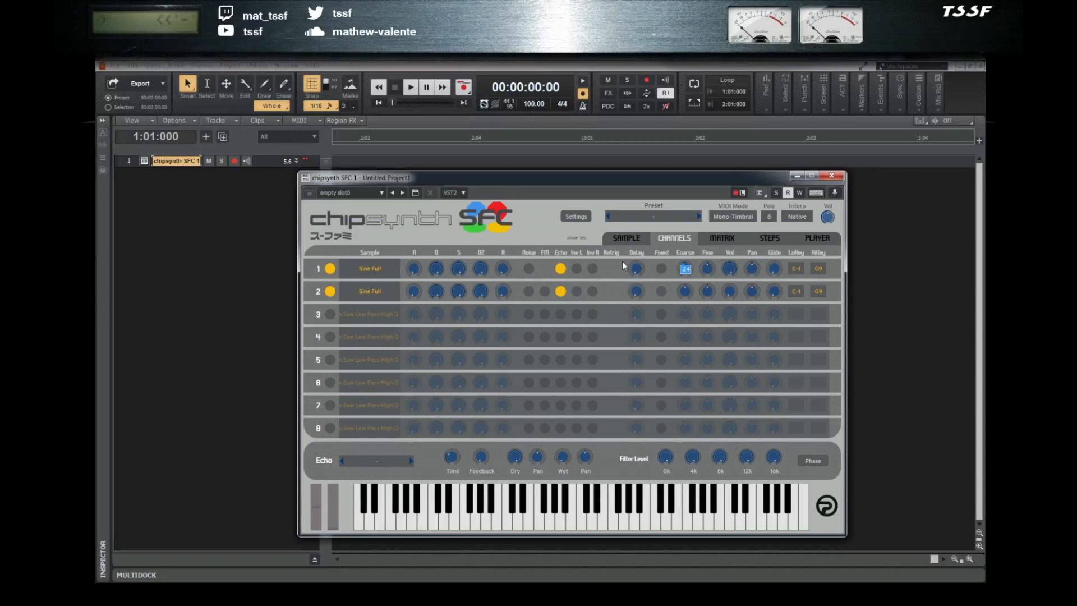
pyautogui.press('BackSpace')
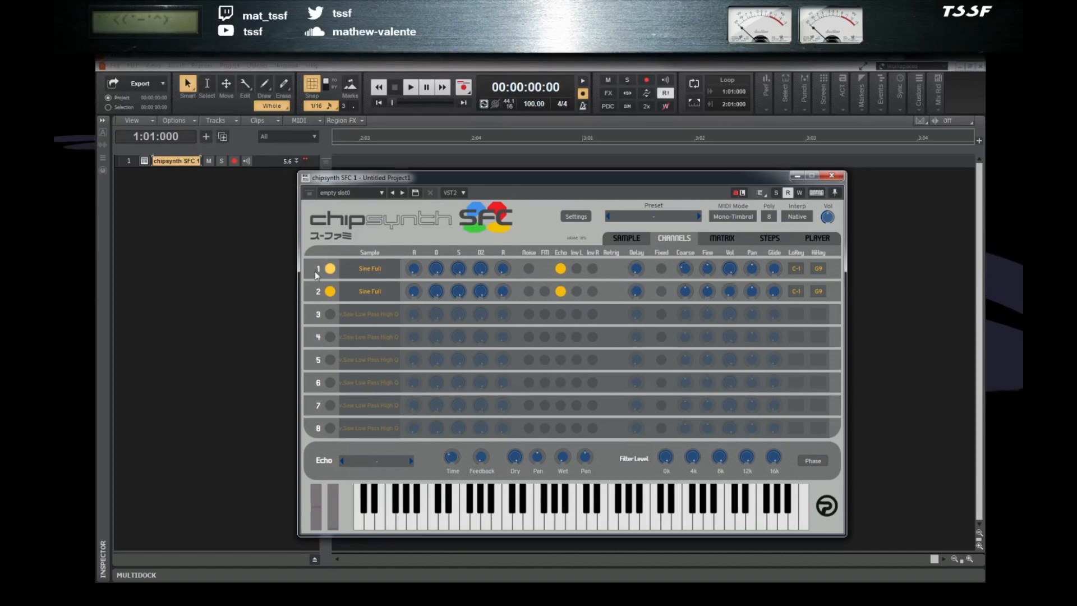
# - Enable FM on channel 2 and raise the gain of the Sine Full sample
pyautogui.click(544, 291)
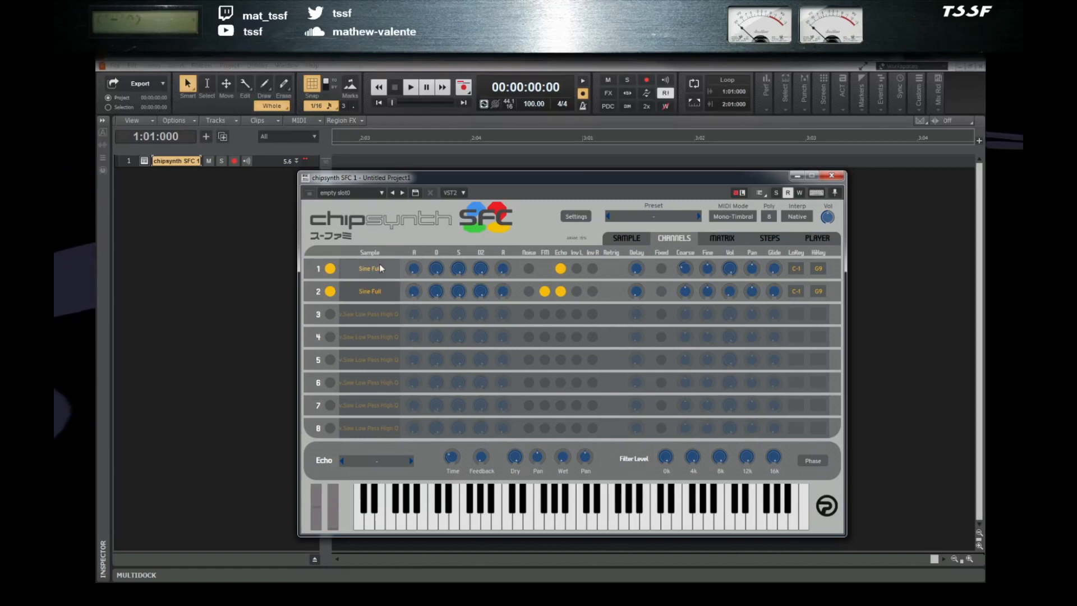
pyautogui.click(625, 238)
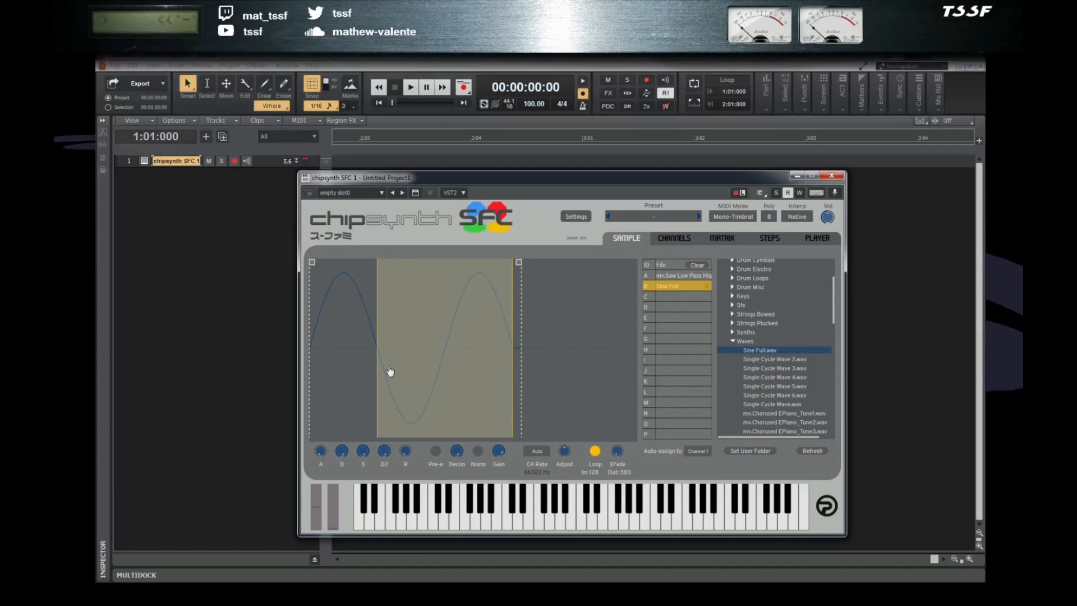
pyautogui.click(663, 243)
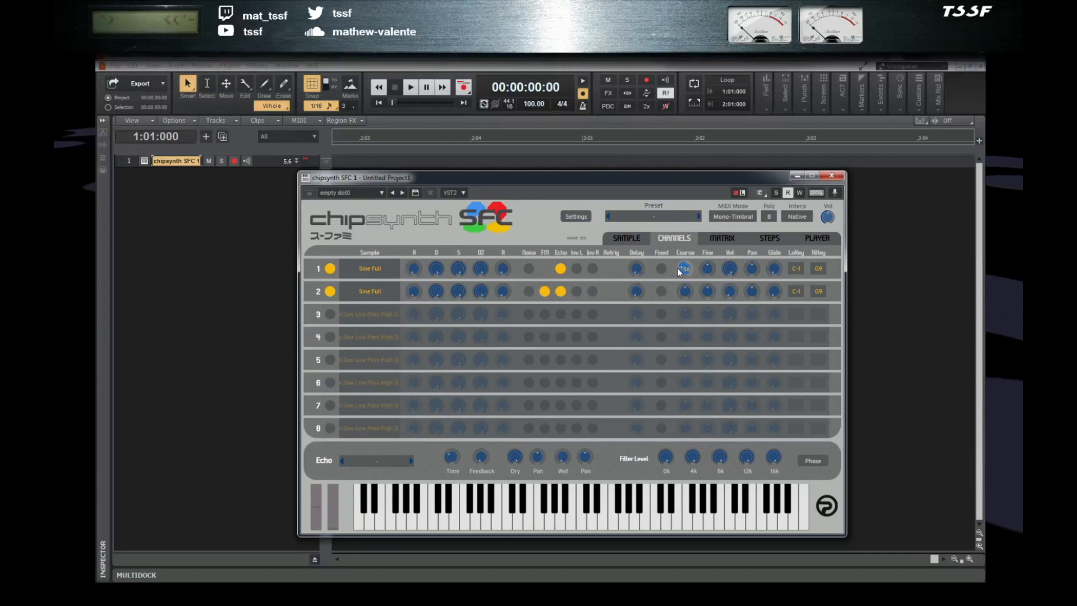
# - Adjust channel 1's volume and compare the channel settings with the Sine Full waveform
pyautogui.moveTo(732, 272); pyautogui.dragTo(723, 323)
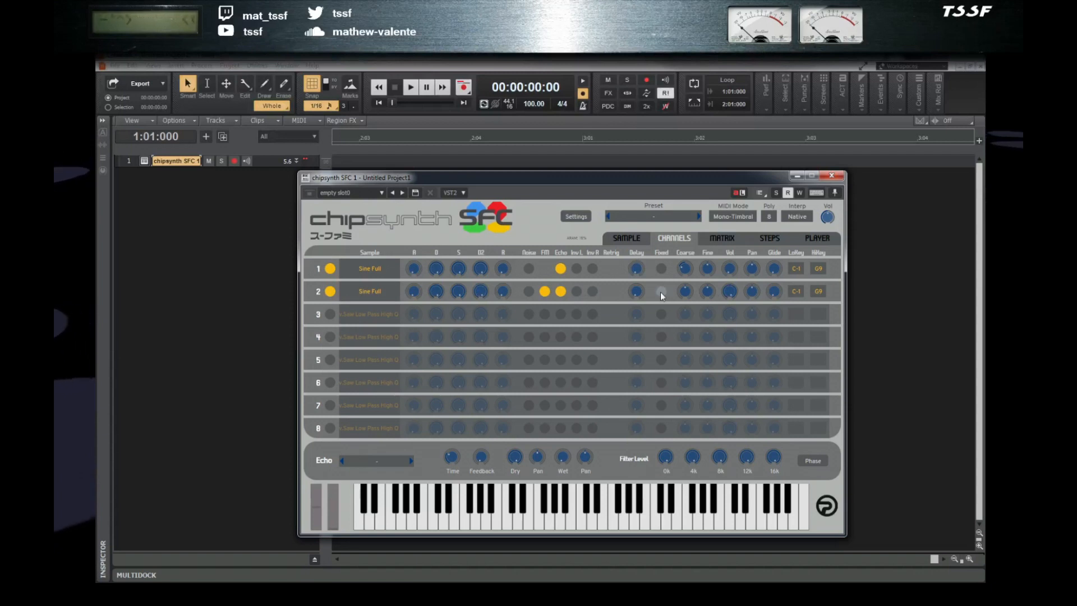
pyautogui.click(632, 239)
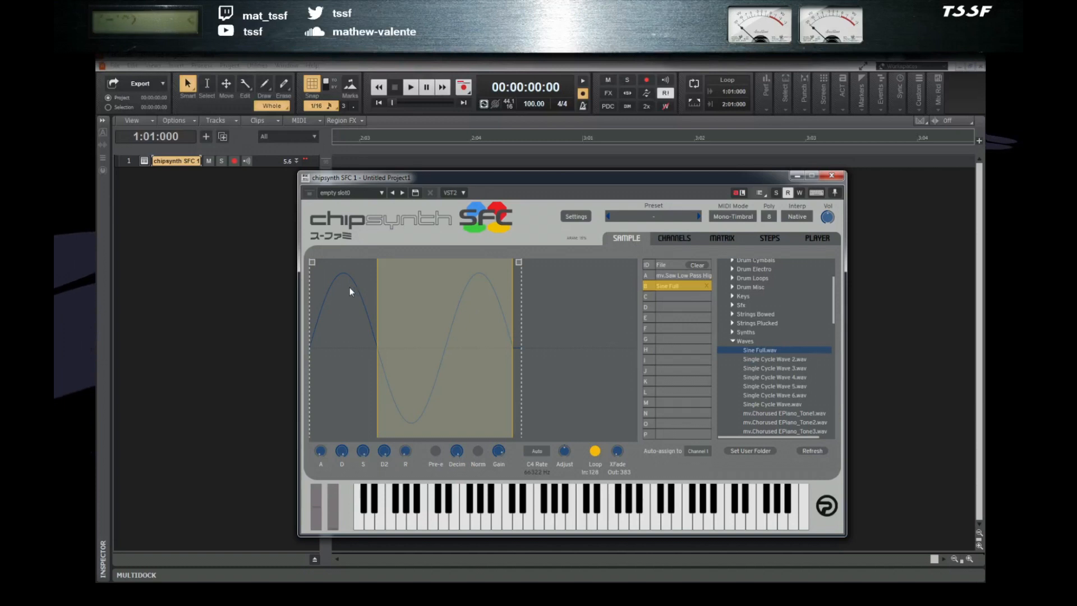
pyautogui.click(678, 236)
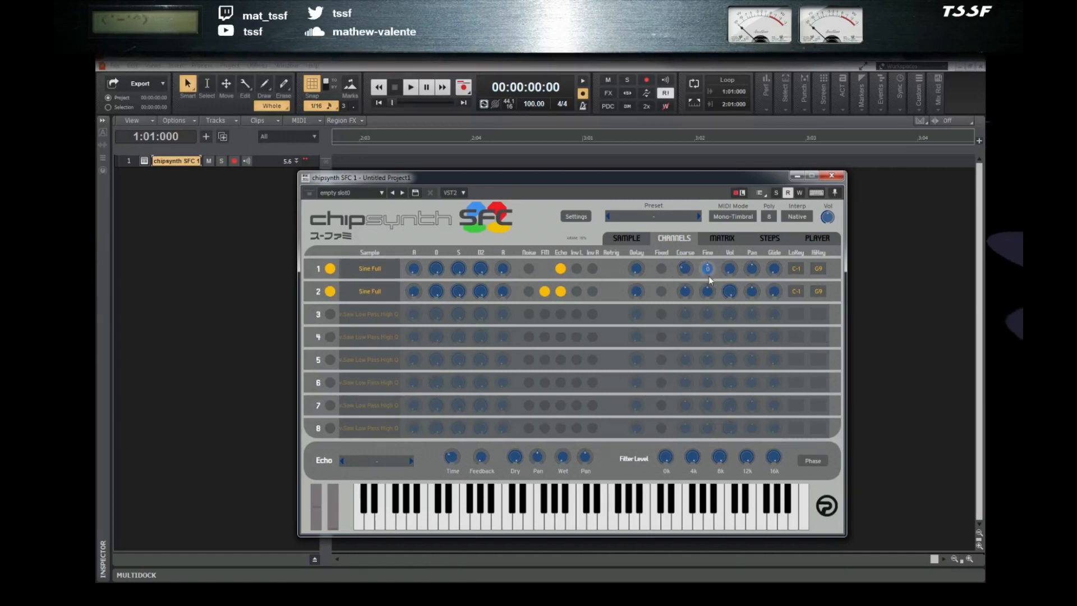
pyautogui.click(638, 242)
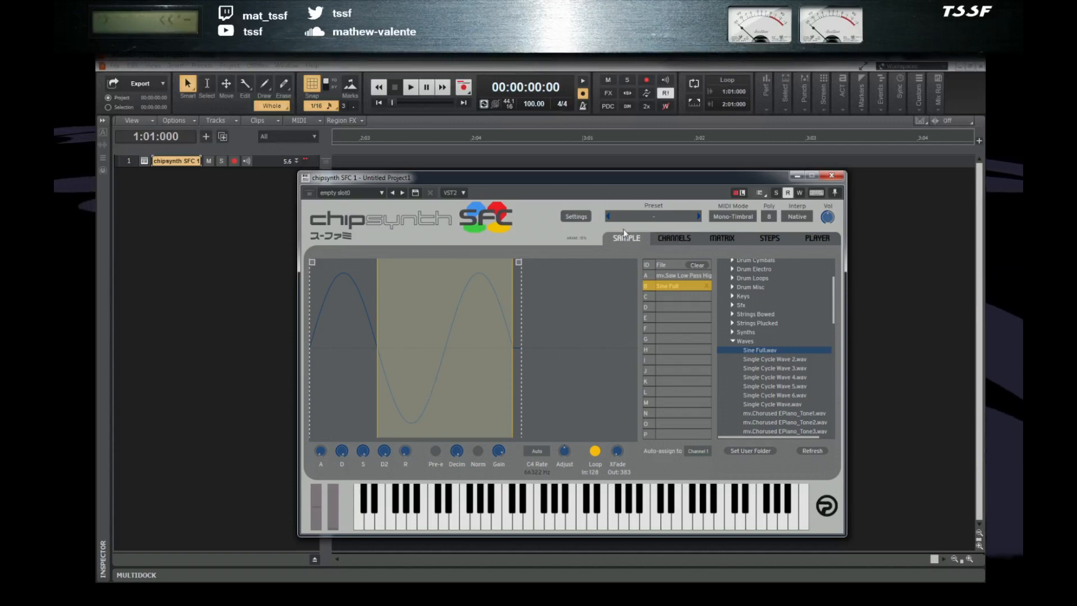
pyautogui.click(667, 239)
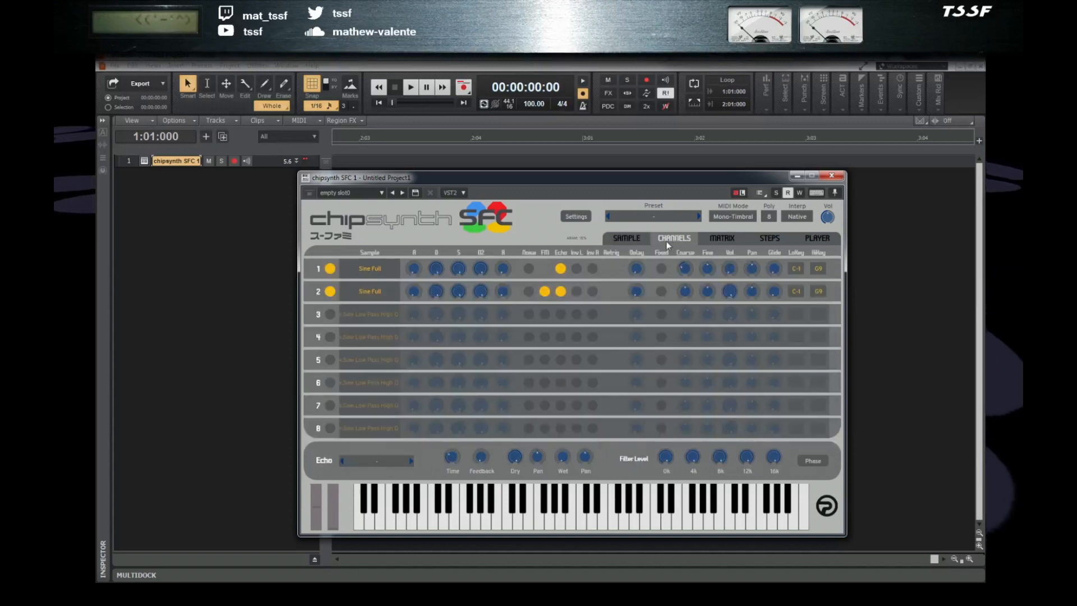
# - Lower channel 1's coarse tuning further and audition the FM sound across several notes
pyautogui.click(582, 523)
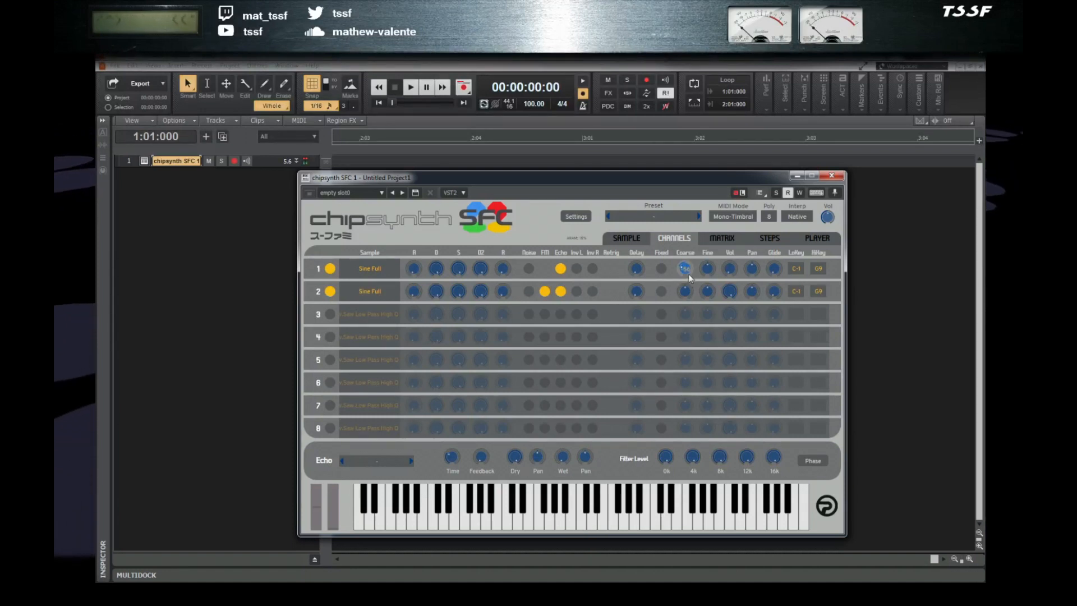
pyautogui.moveTo(689, 274); pyautogui.dragTo(690, 281)
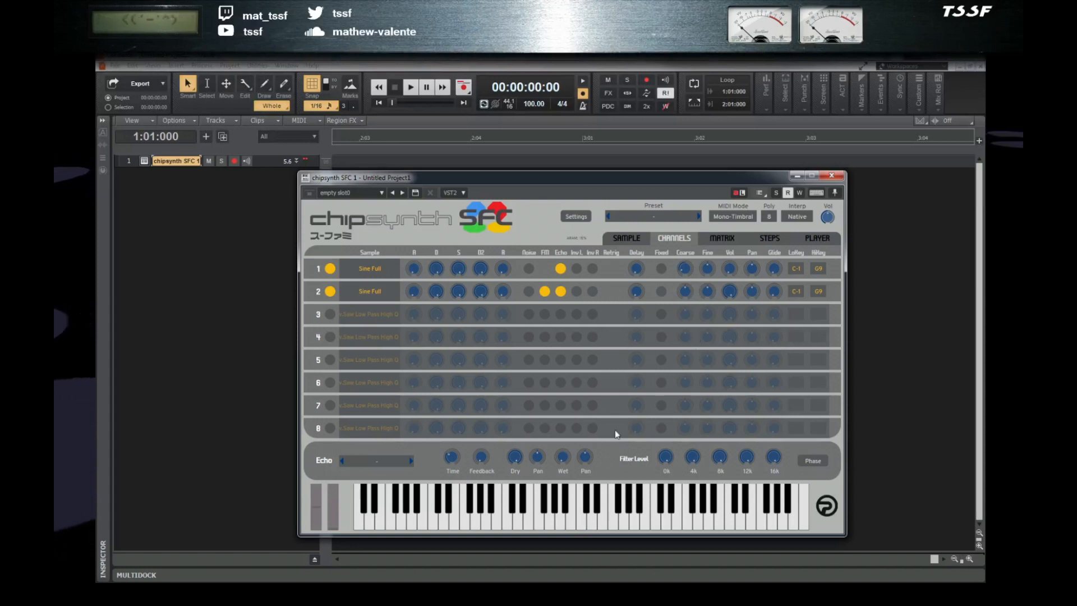
pyautogui.click(582, 523)
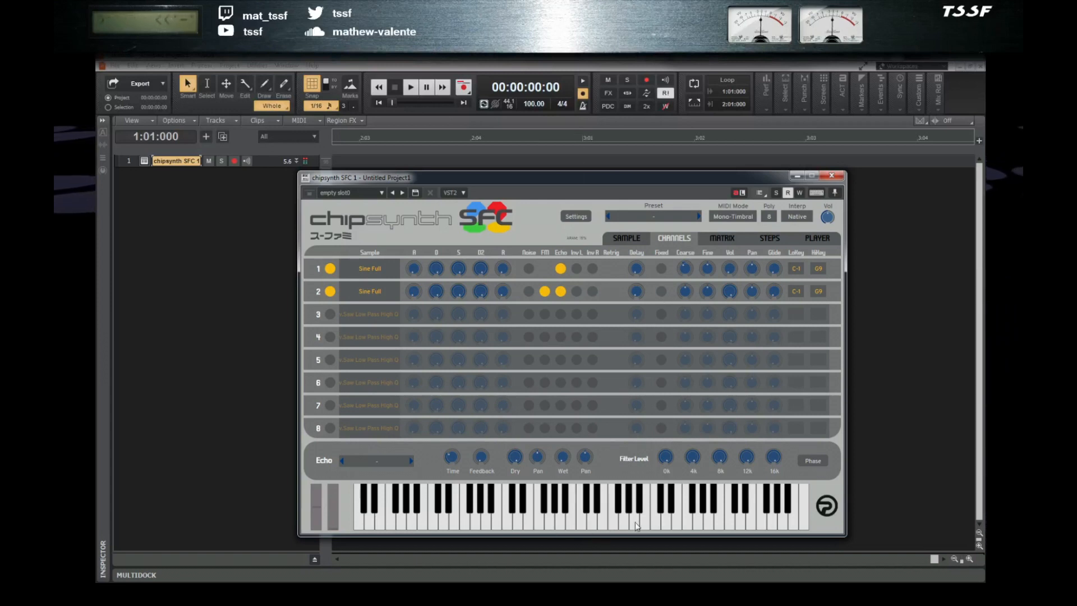
pyautogui.moveTo(686, 524)
pyautogui.mouseDown()
pyautogui.moveTo(556, 520)
pyautogui.moveTo(653, 521)
pyautogui.mouseUp()
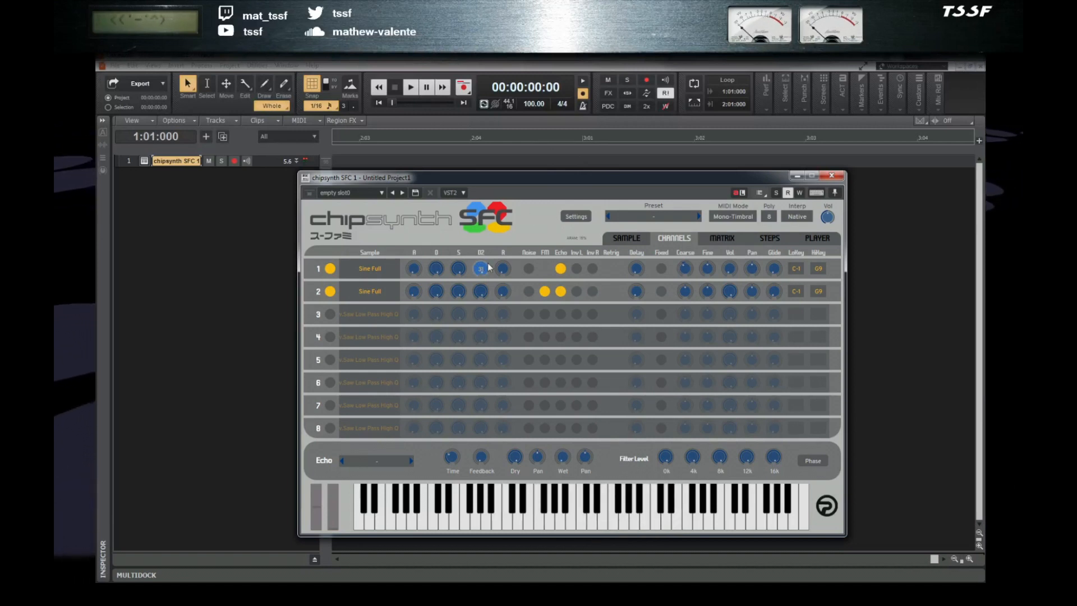
# - Try a different D2 setting on channel 1 and audition the FM sound on several notes
pyautogui.moveTo(480, 269); pyautogui.dragTo(480, 337)
pyautogui.click(627, 526)
pyautogui.moveTo(627, 526)
pyautogui.mouseDown()
pyautogui.moveTo(566, 525)
pyautogui.moveTo(714, 519)
pyautogui.mouseUp()
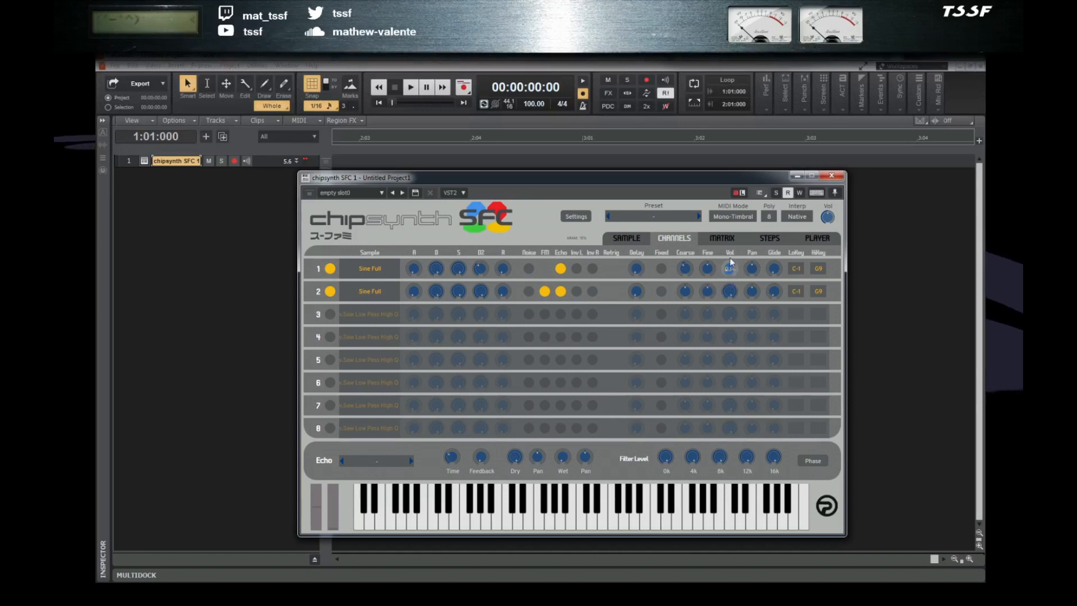
pyautogui.click(595, 525)
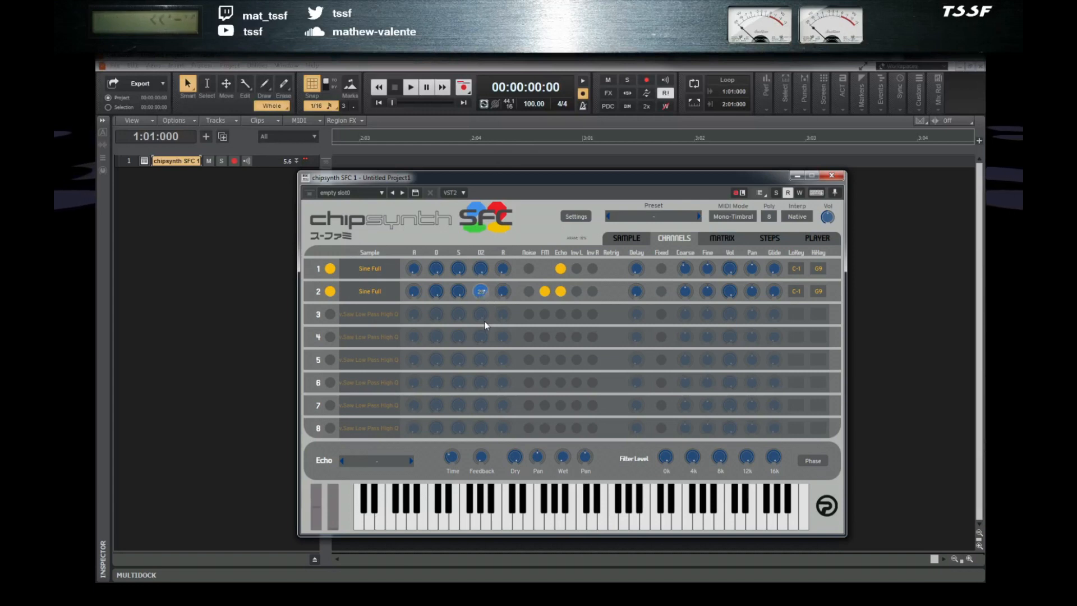
# - Lower channel 2's D2 setting and audition the decaying FM sound on notes across the keyboard
pyautogui.moveTo(487, 358); pyautogui.dragTo(488, 364)
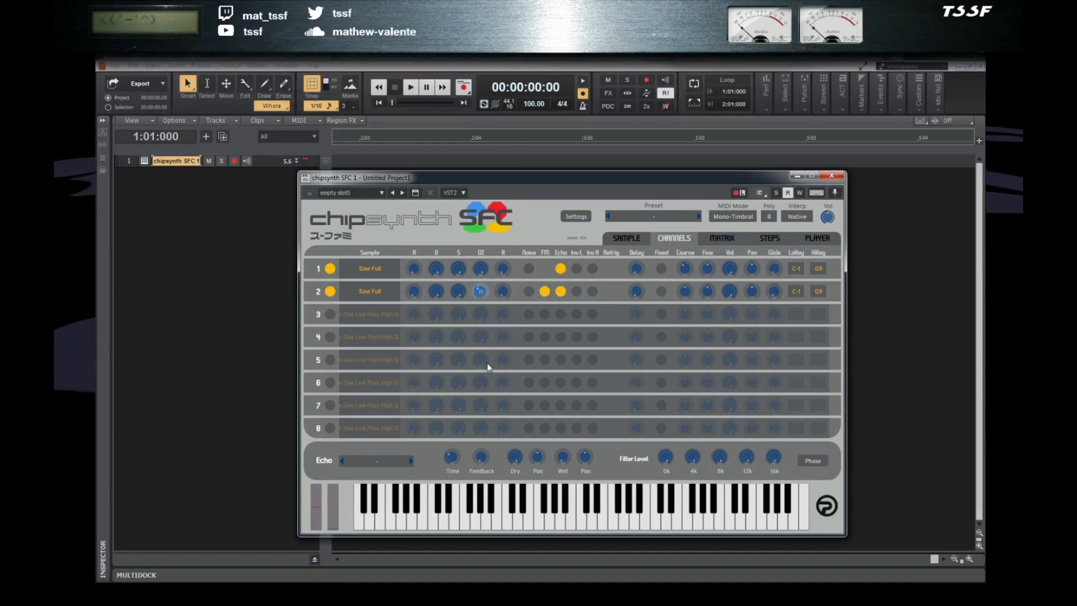
pyautogui.click(604, 524)
pyautogui.click(647, 522)
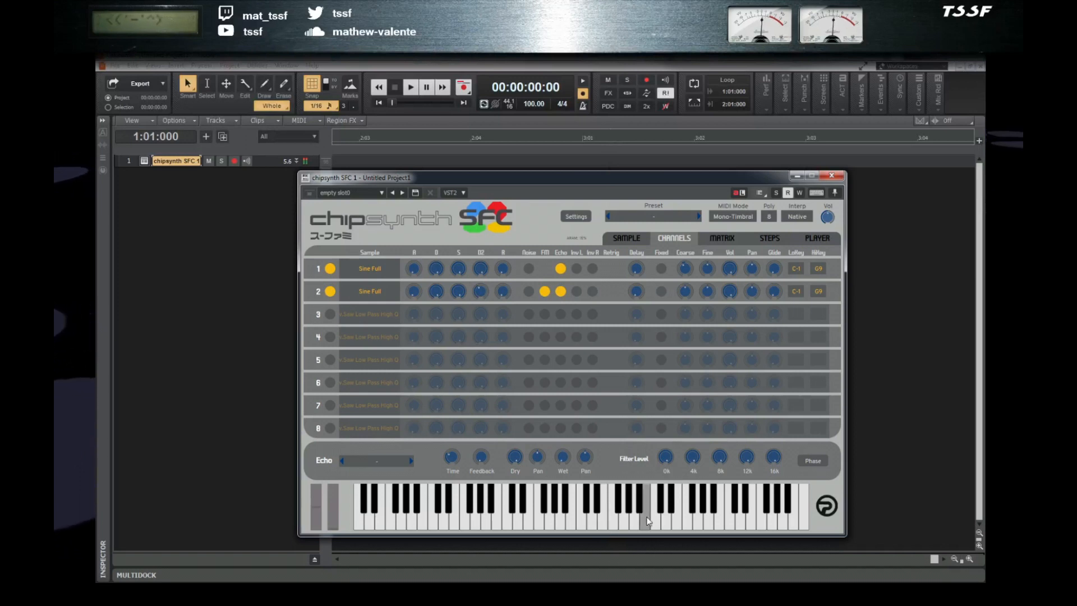
pyautogui.click(615, 516)
pyautogui.click(585, 515)
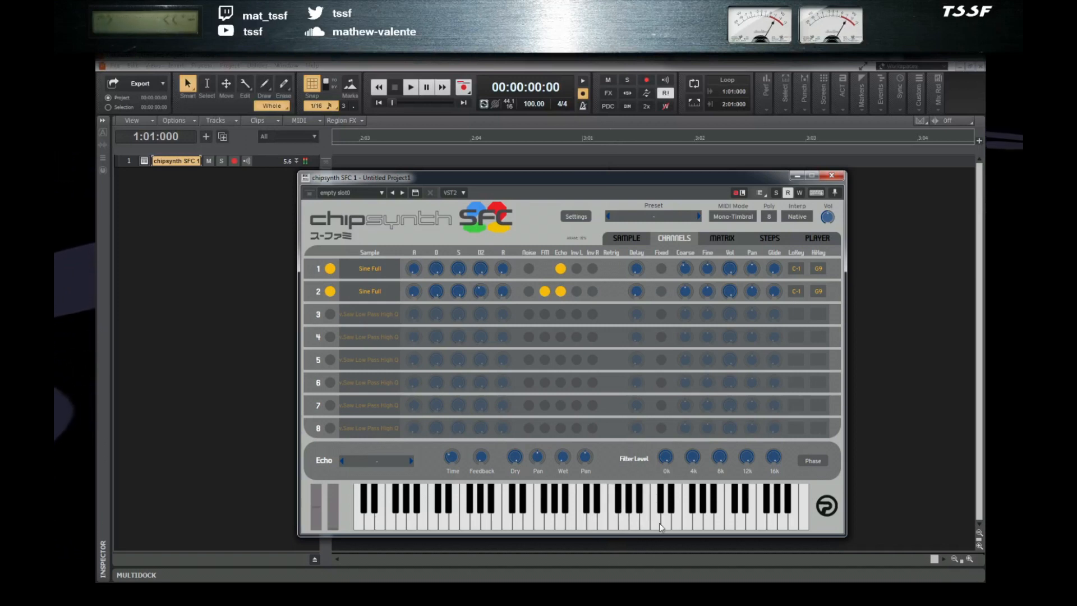
pyautogui.click(674, 527)
pyautogui.click(712, 521)
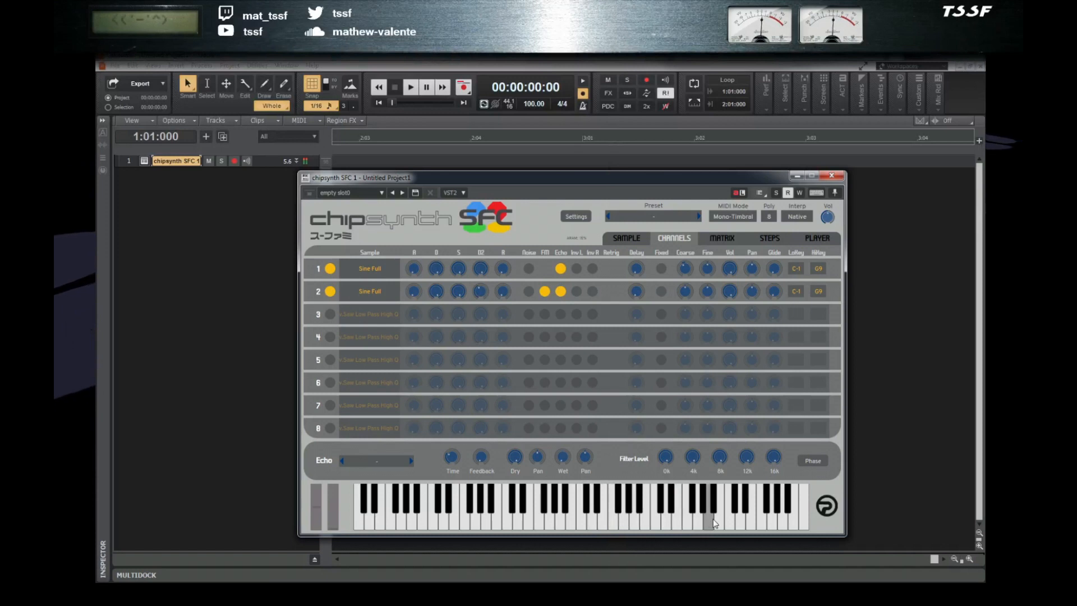
pyautogui.moveTo(713, 519); pyautogui.dragTo(794, 527)
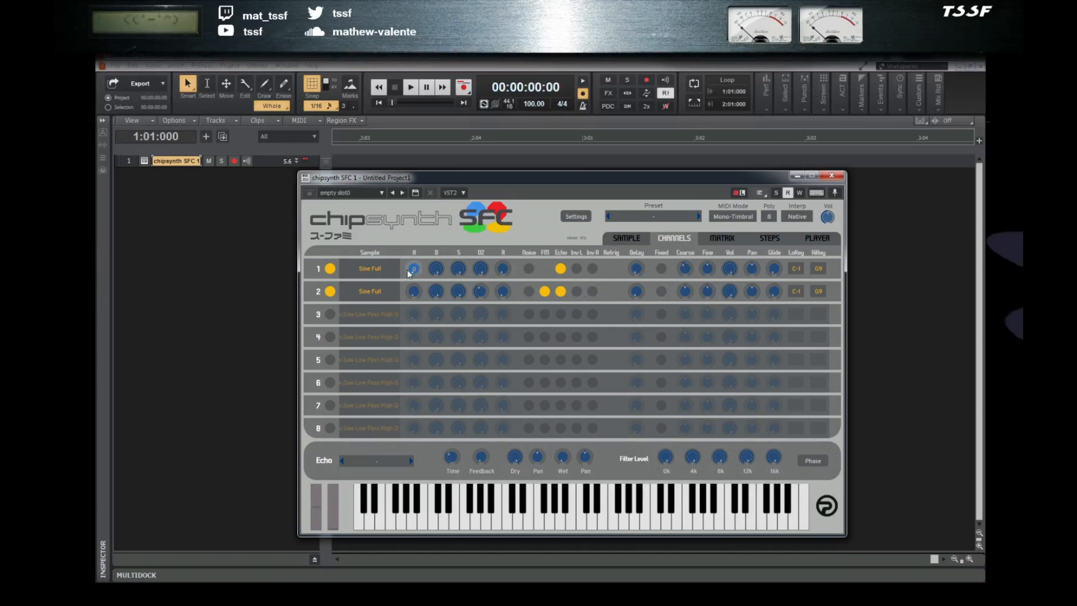
# - Assign the mv.Saw Low Pass High Q 01 sample to channel 1 as the modulator and audition several low and high notes
pyautogui.click(377, 268)
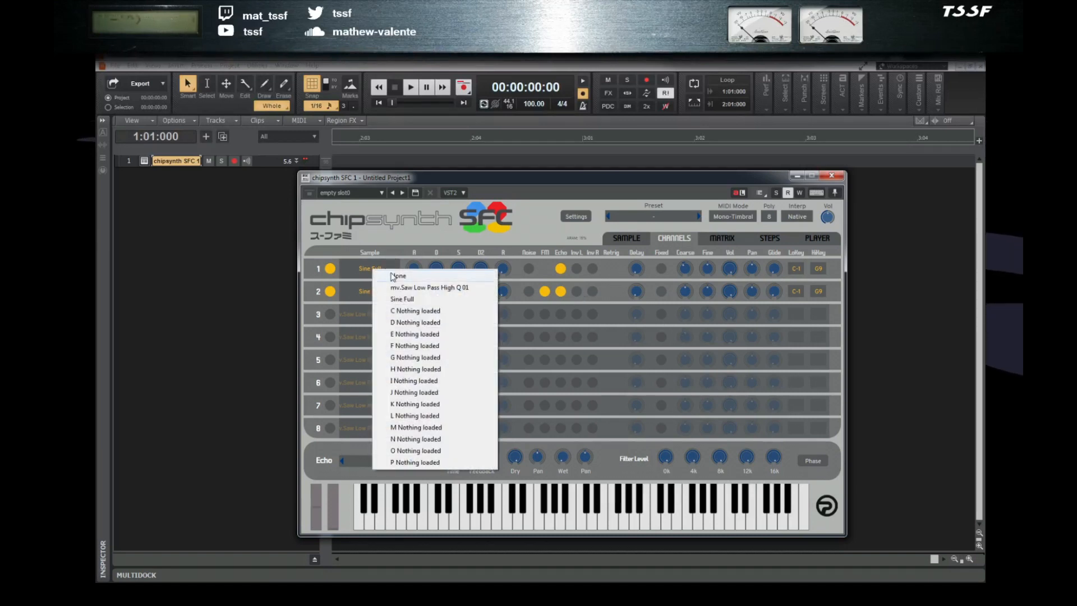
pyautogui.click(470, 289)
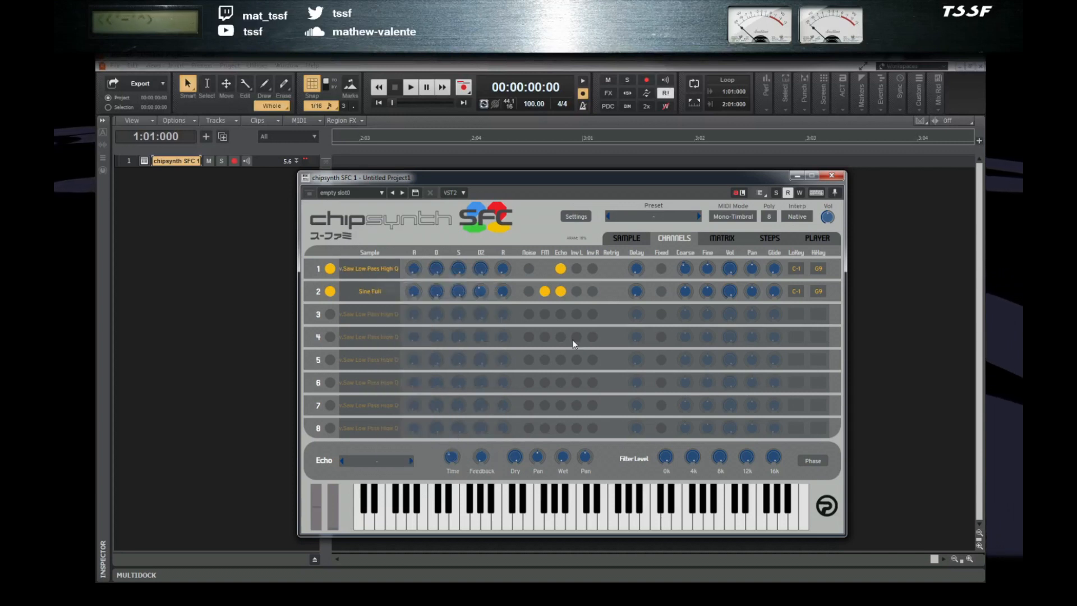
pyautogui.click(583, 523)
pyautogui.click(636, 523)
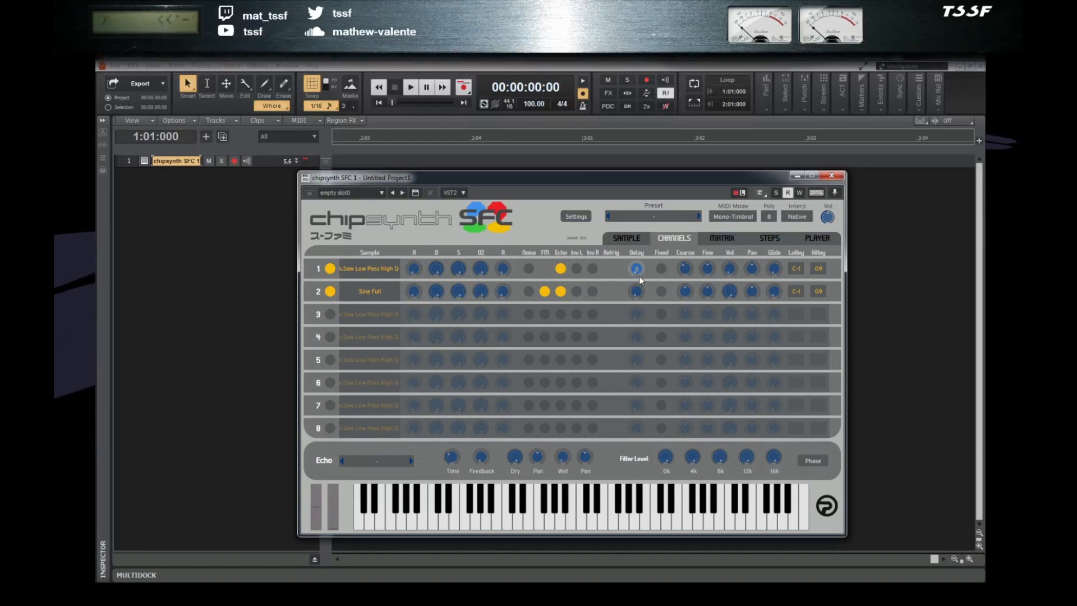
pyautogui.click(642, 525)
pyautogui.click(593, 527)
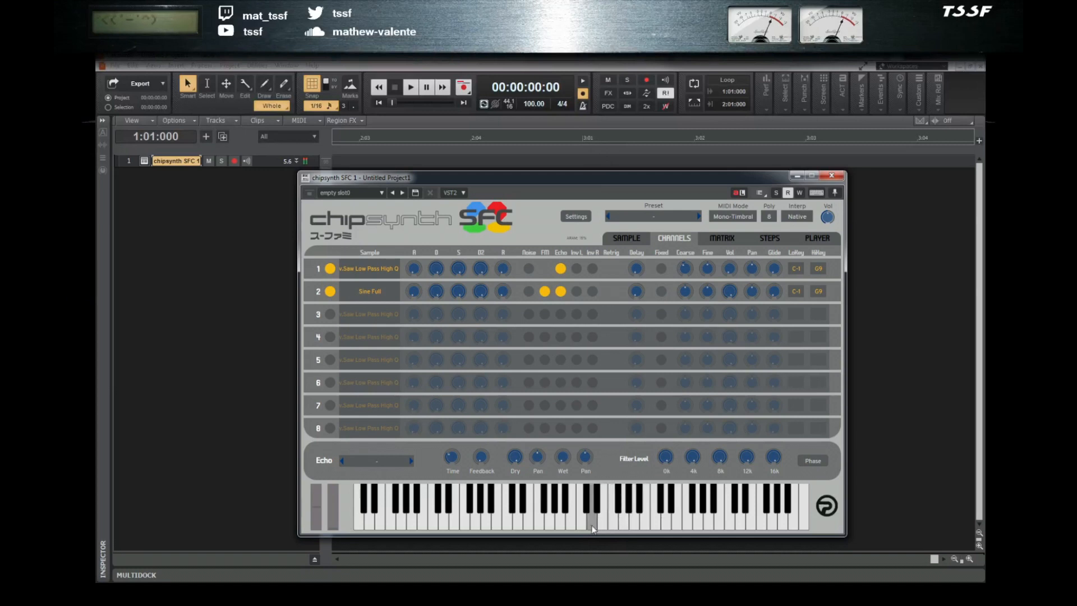
pyautogui.click(652, 515)
pyautogui.click(655, 517)
pyautogui.click(640, 520)
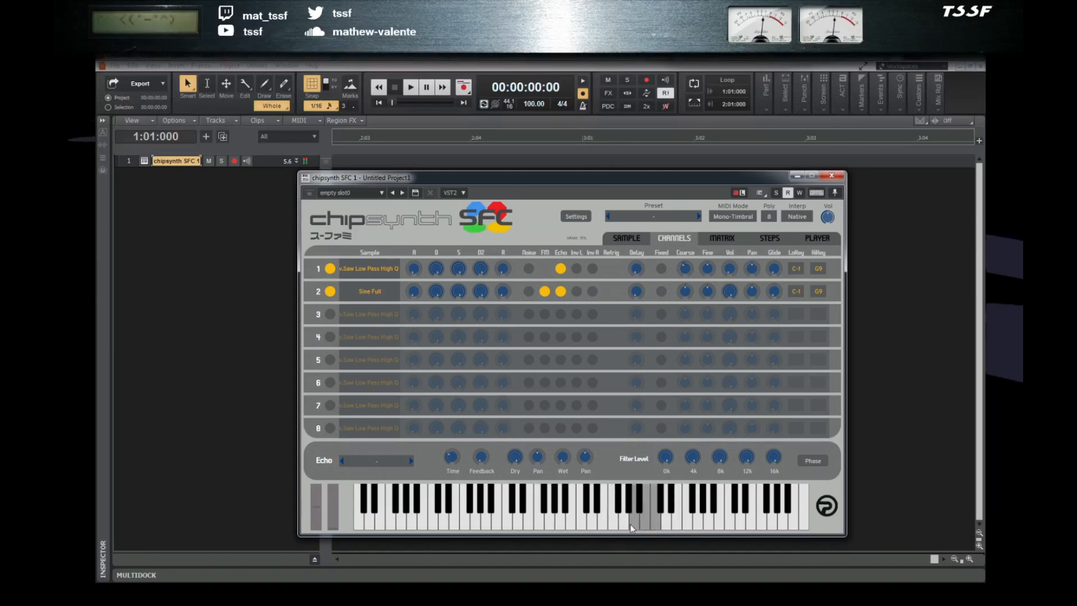
pyautogui.click(582, 522)
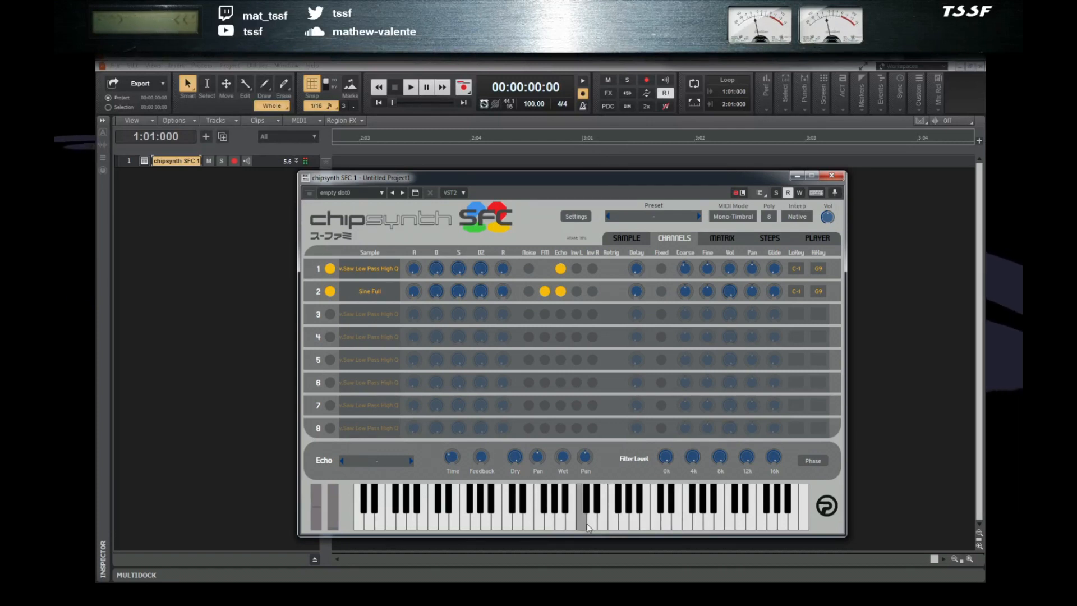
pyautogui.click(612, 525)
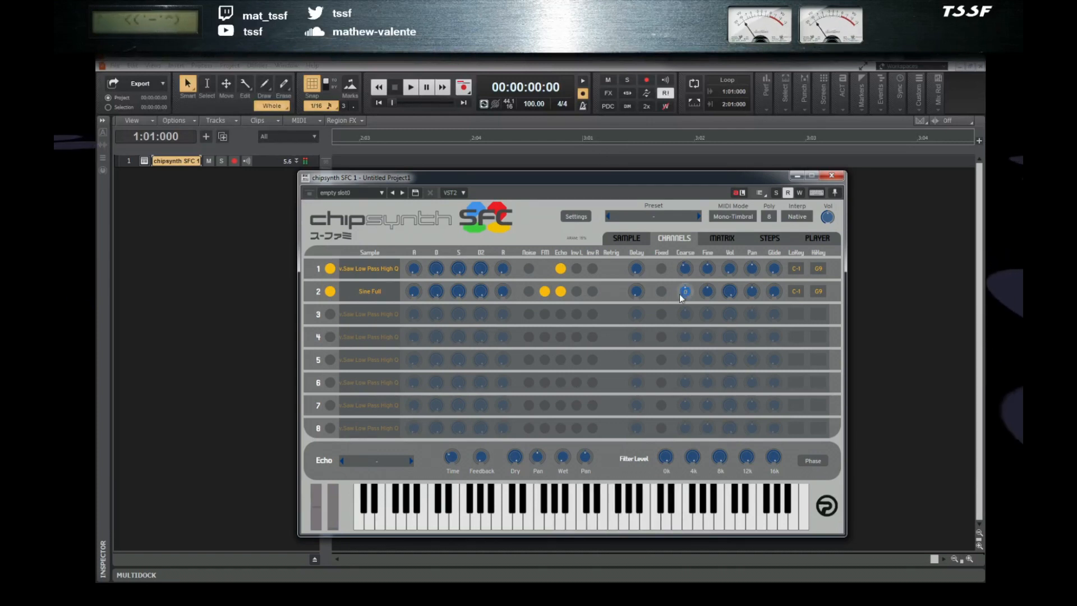
# - Edit channel 2's coarse tuning and audition runs of notes across the middle of the keyboard
pyautogui.press('BackSpace')
pyautogui.press('Return')
pyautogui.moveTo(560, 526); pyautogui.dragTo(611, 529)
pyautogui.moveTo(474, 523); pyautogui.dragTo(614, 517)
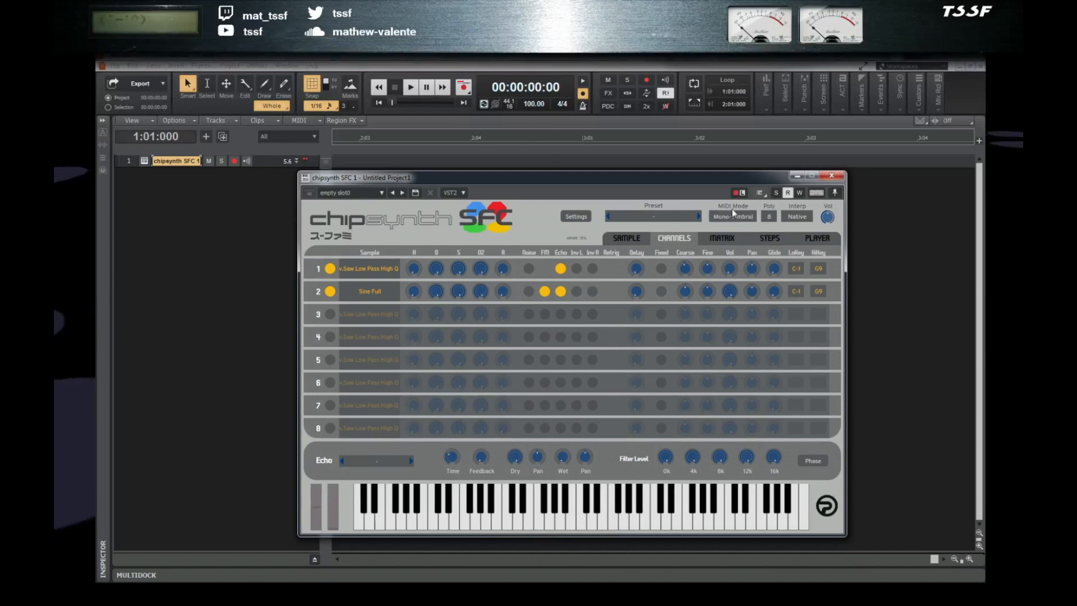
# - Load the Emilys Crunchy Lead preset
pyautogui.click(675, 219)
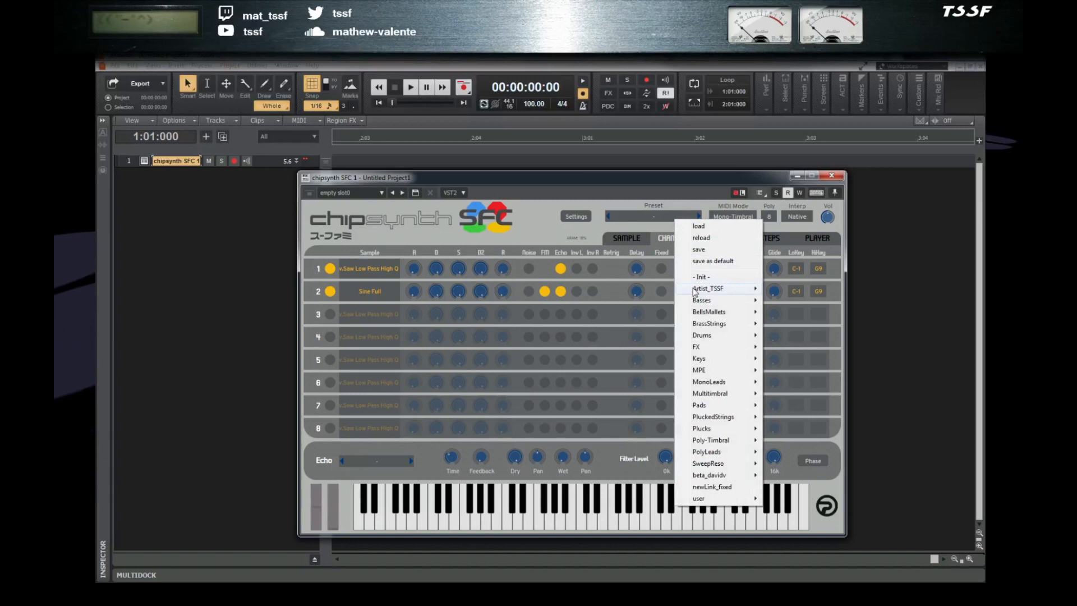
pyautogui.moveTo(711, 335)
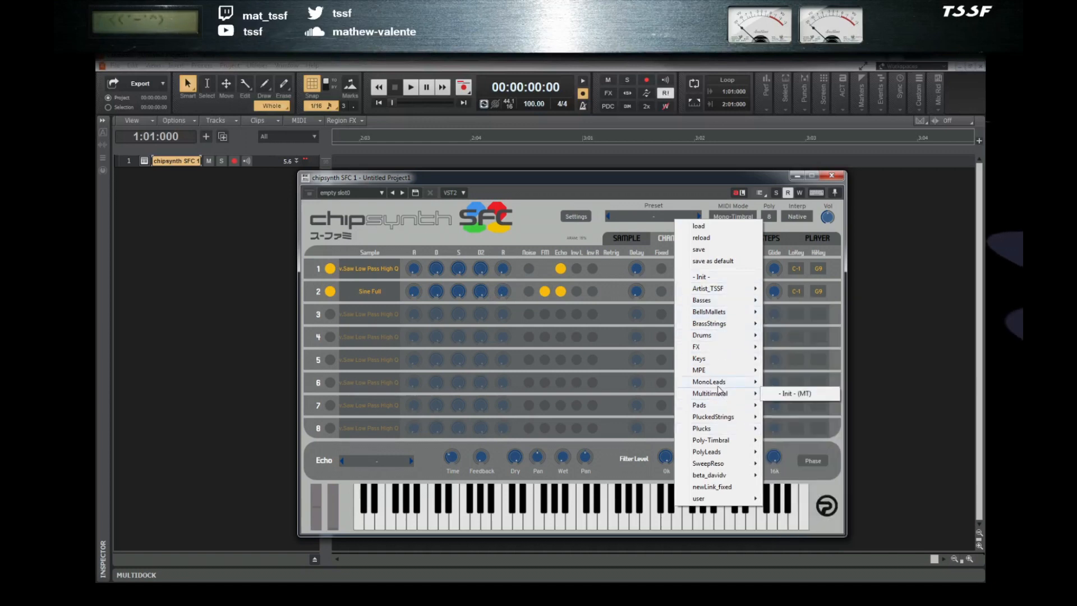
pyautogui.moveTo(719, 386)
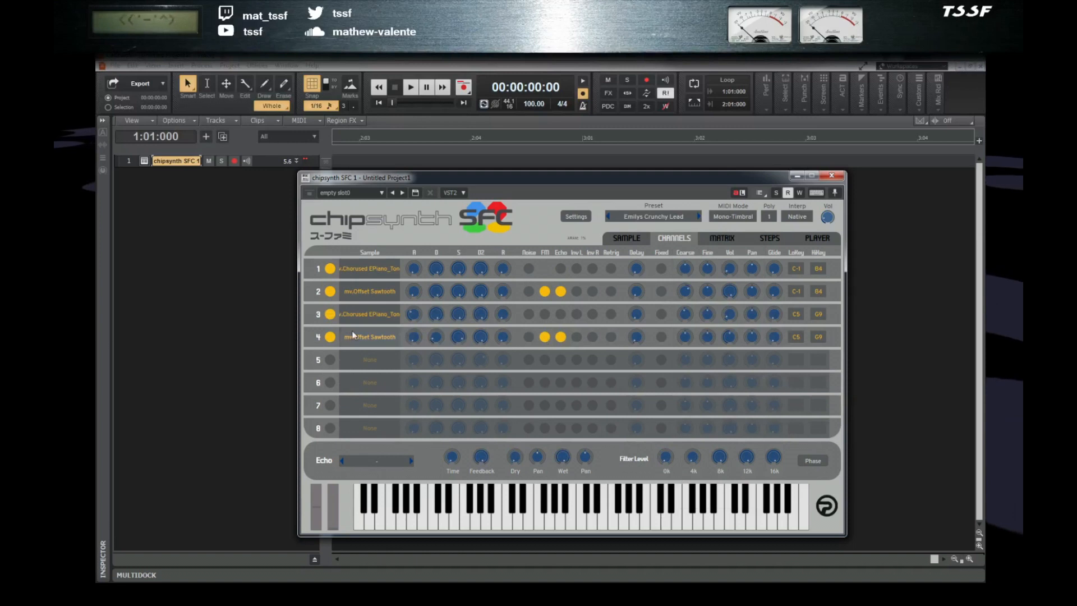
# - Examine the Chorused EPiano and Offset Sawtooth samples of the preset, then return to its channel settings
pyautogui.click(640, 238)
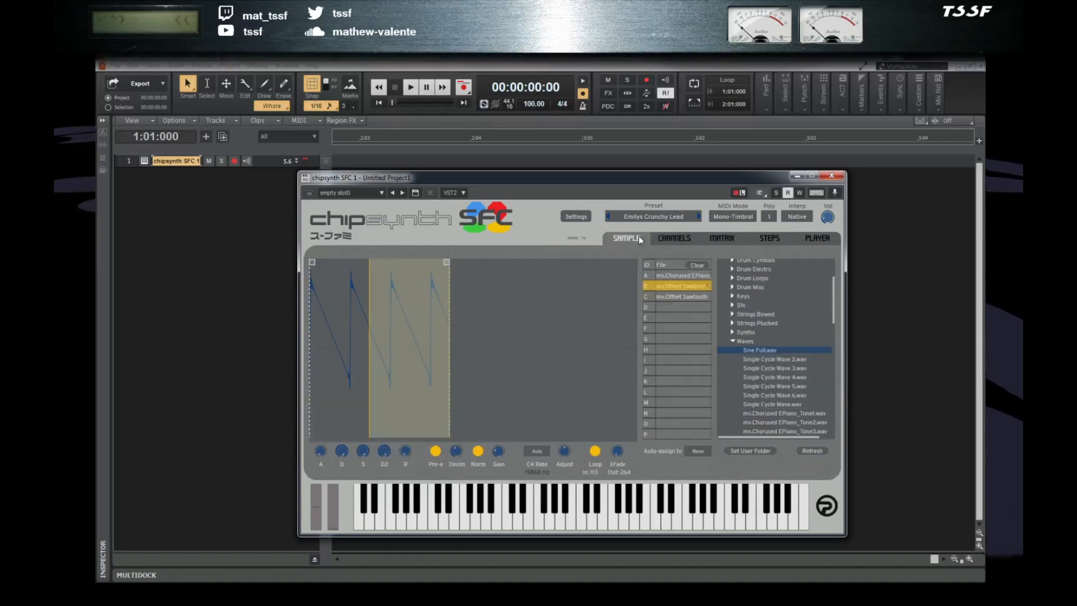
pyautogui.click(676, 275)
pyautogui.click(674, 286)
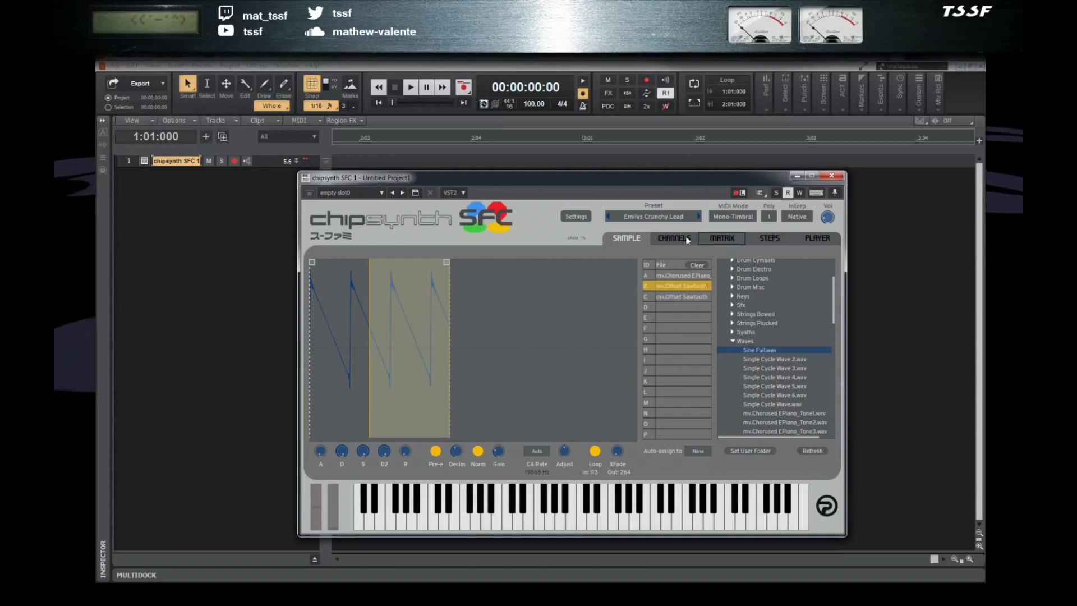
pyautogui.click(662, 239)
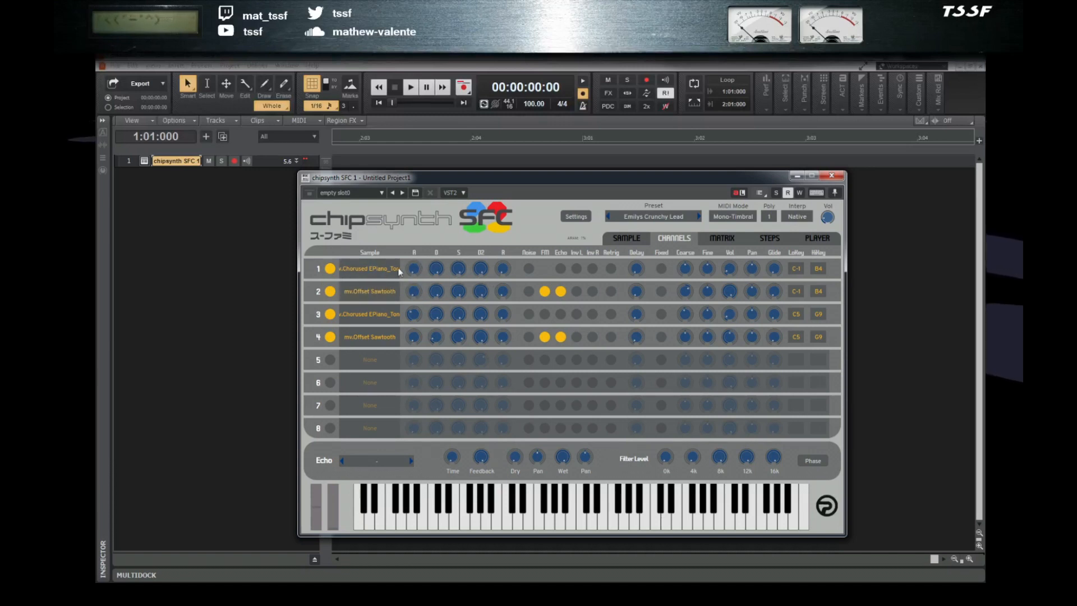
# - Audition the Emilys Crunchy Lead preset with single notes and runs across the lower half of the keyboard
pyautogui.click(495, 528)
pyautogui.click(454, 520)
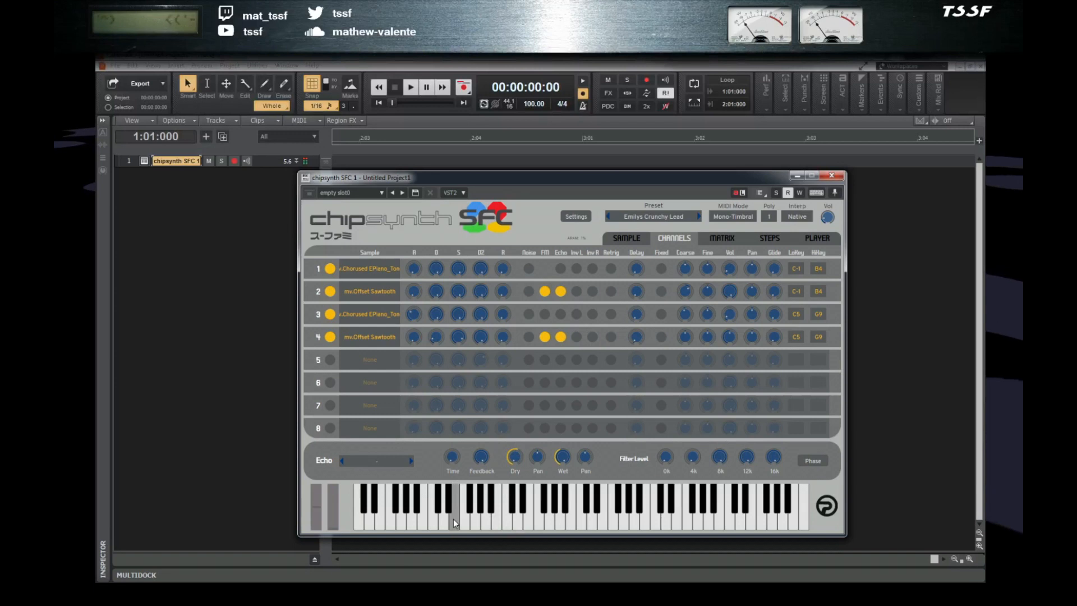
pyautogui.moveTo(454, 519); pyautogui.dragTo(521, 526)
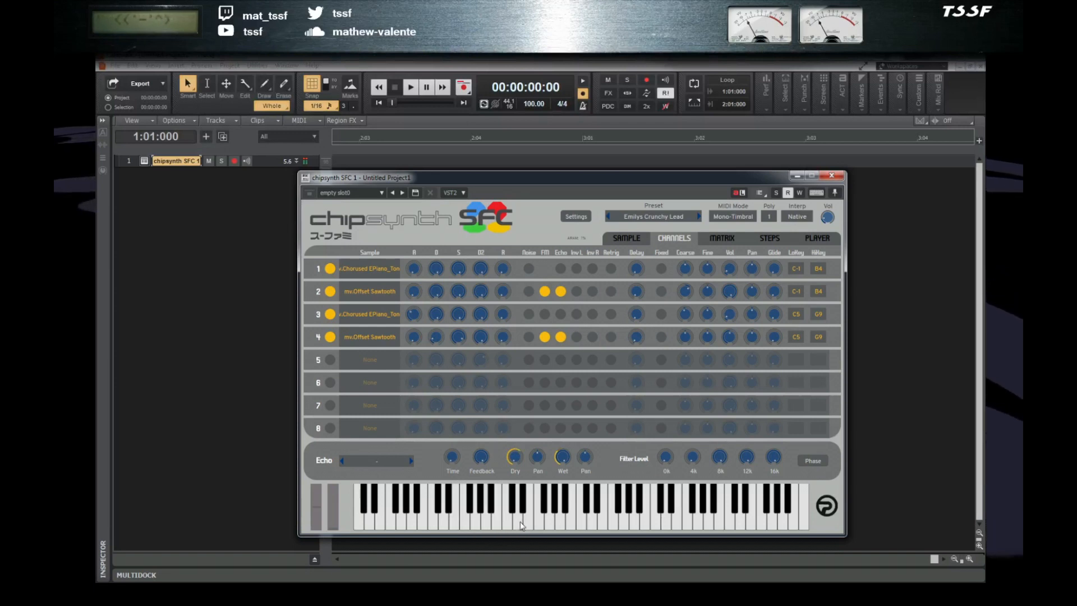
pyautogui.moveTo(412, 519); pyautogui.dragTo(535, 530)
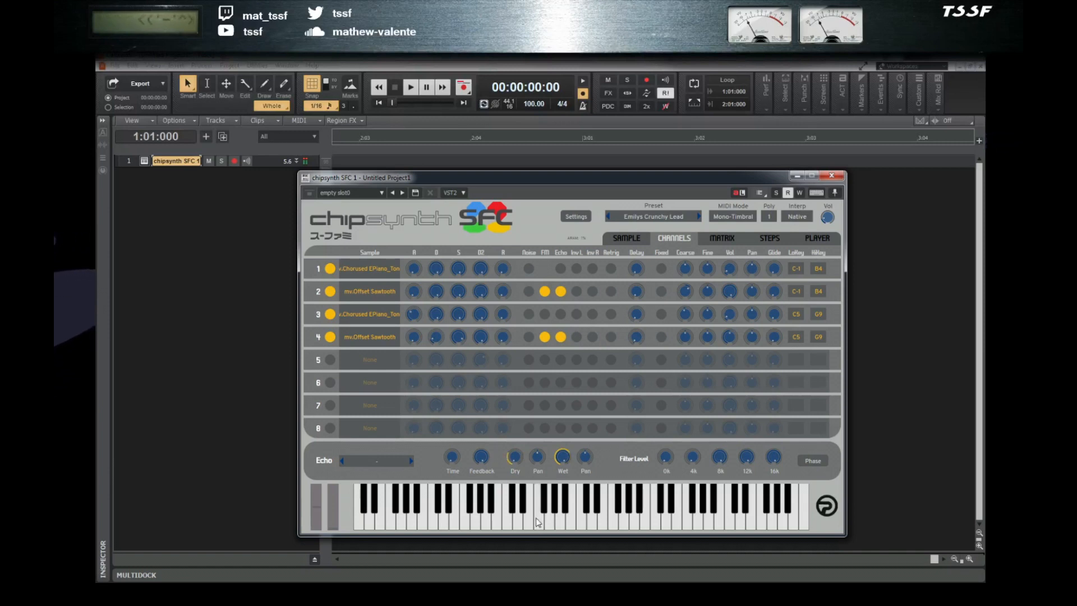
pyautogui.click(542, 497)
pyautogui.moveTo(512, 488)
pyautogui.mouseDown()
pyautogui.moveTo(462, 487)
pyautogui.moveTo(582, 489)
pyautogui.moveTo(558, 511)
pyautogui.moveTo(458, 533)
pyautogui.mouseUp()
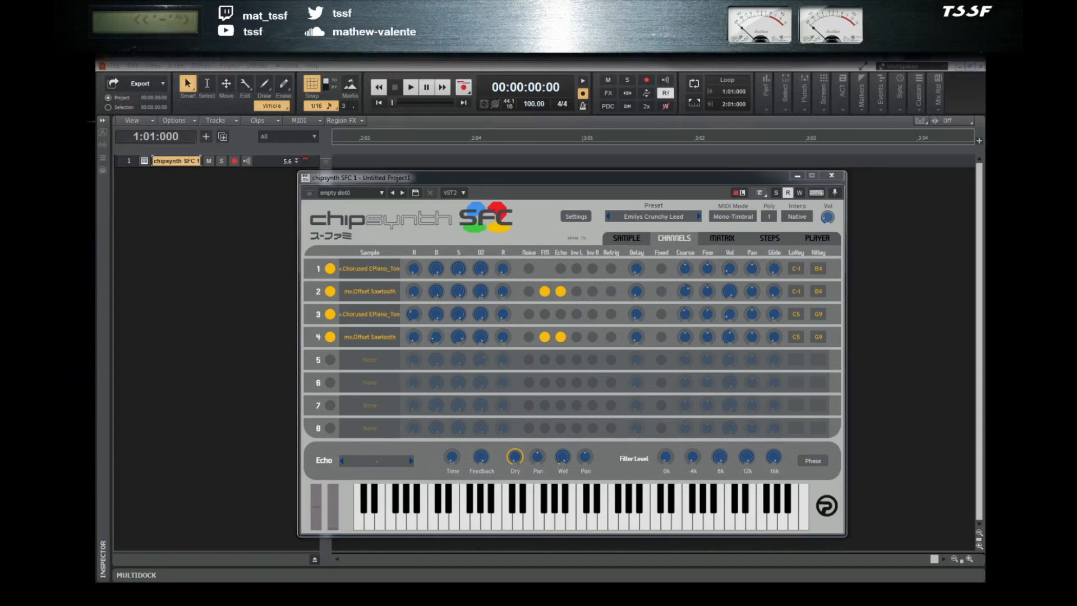
# - Close the plugin window and replace the track's synth with a fresh chipsynth SFC instance
pyautogui.click(830, 178)
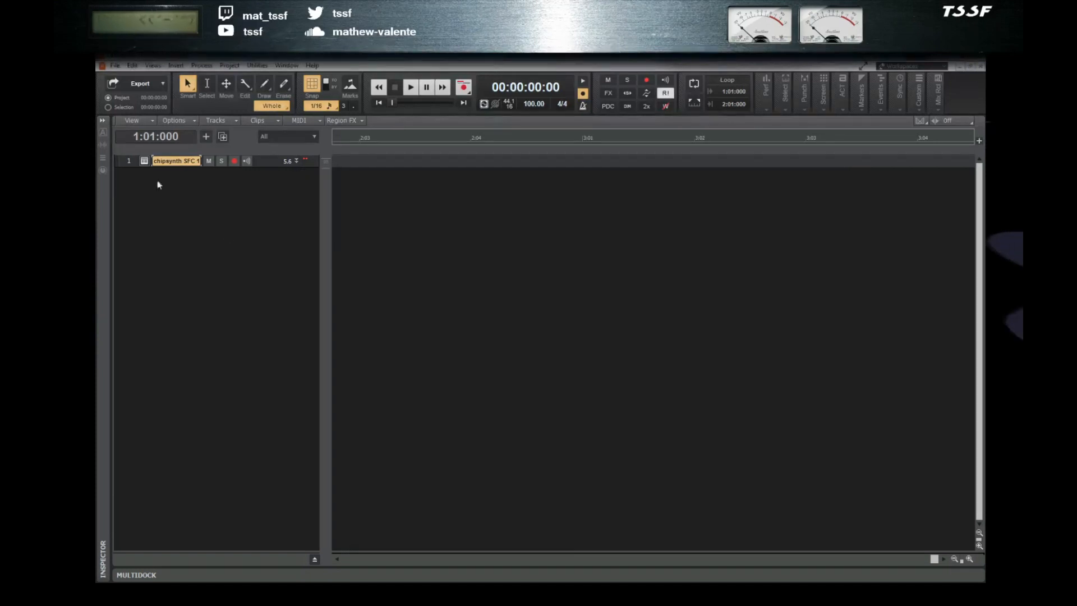
pyautogui.rightClick(144, 166)
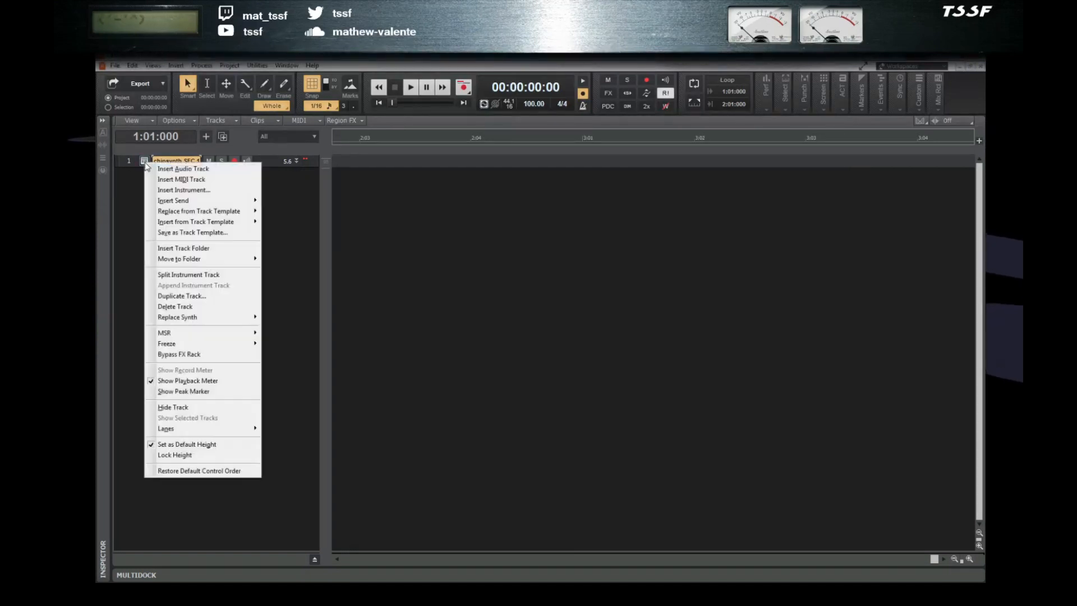
pyautogui.moveTo(198, 320)
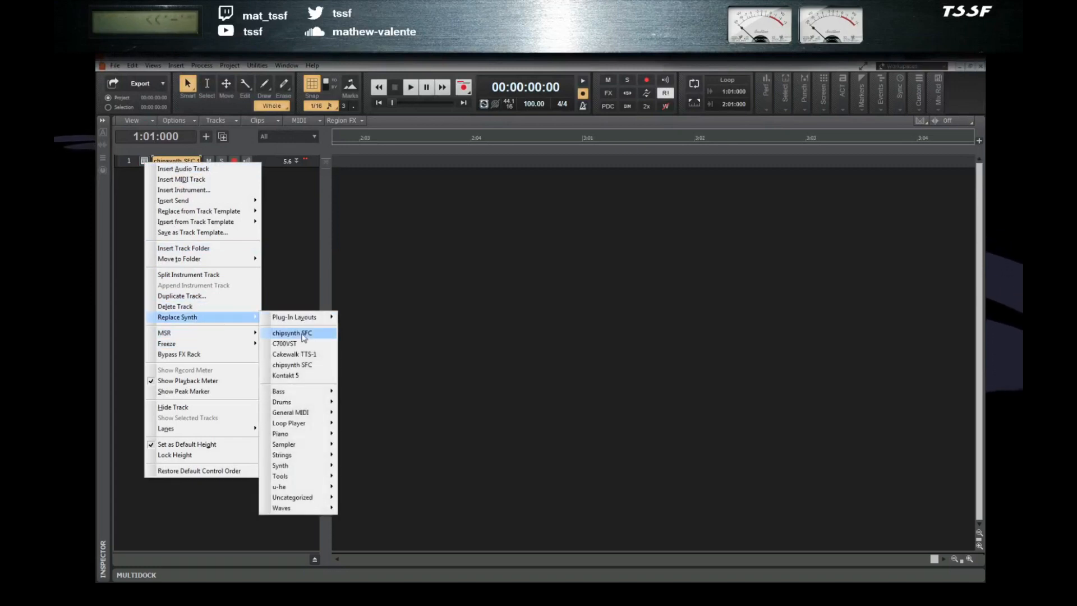
pyautogui.click(292, 332)
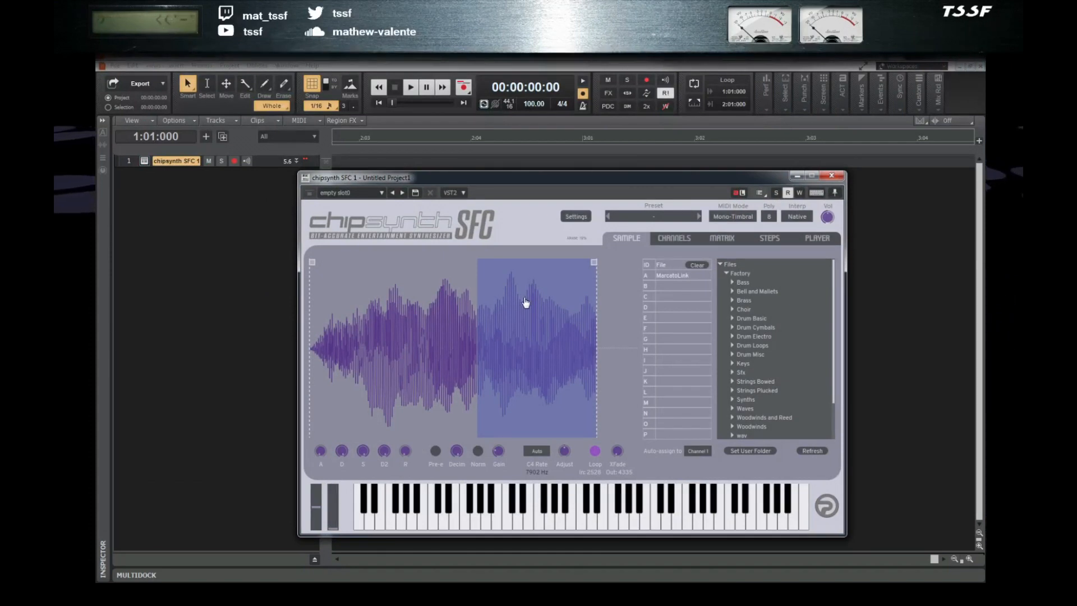
# - Load 75 Lavos Scream.spc from the ct folder into the SPC player
pyautogui.click(671, 242)
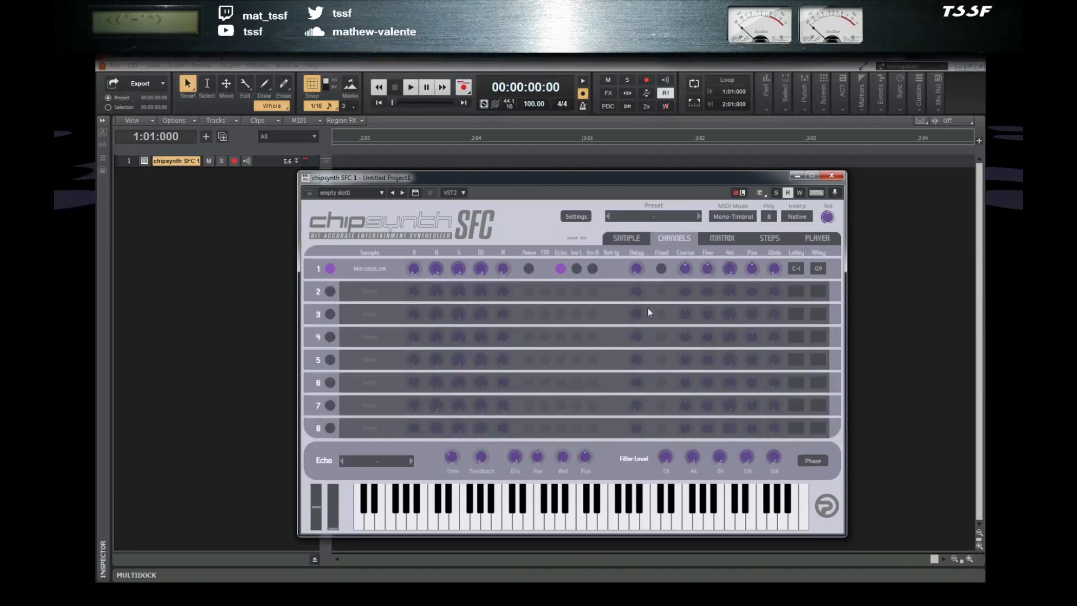
pyautogui.click(816, 240)
pyautogui.scroll(-3, 368, 398)
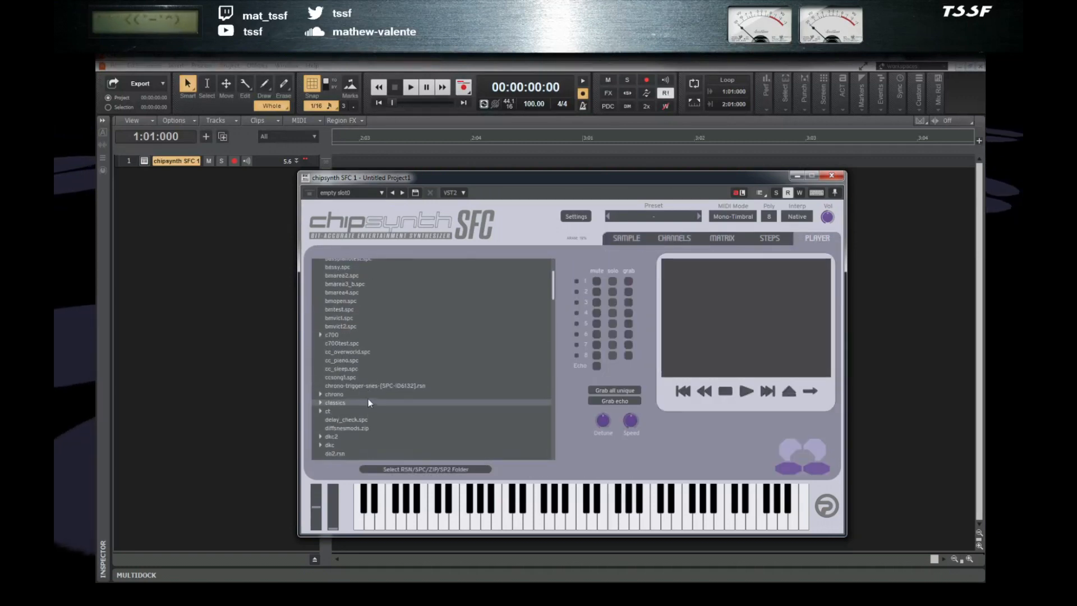
pyautogui.click(323, 410)
pyautogui.scroll(-10, 430, 430)
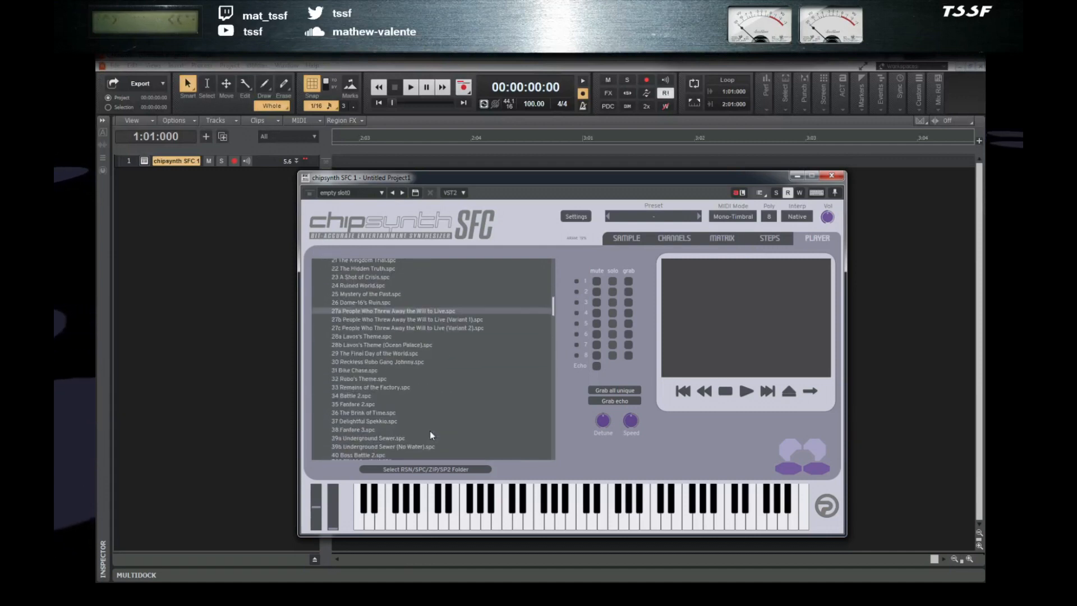
pyautogui.scroll(-12, 430, 431)
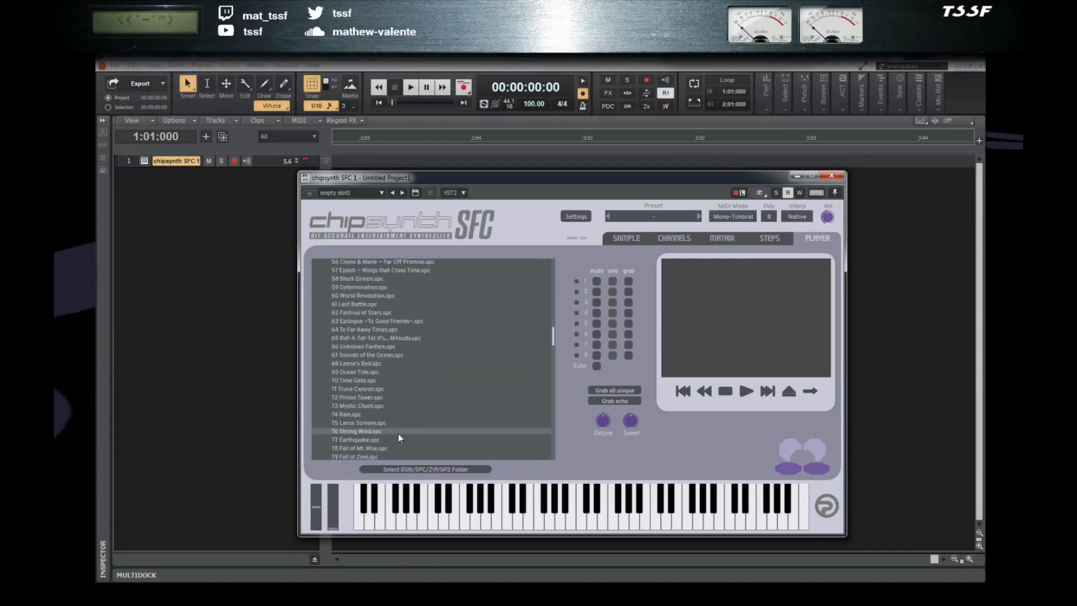
pyautogui.doubleClick(372, 423)
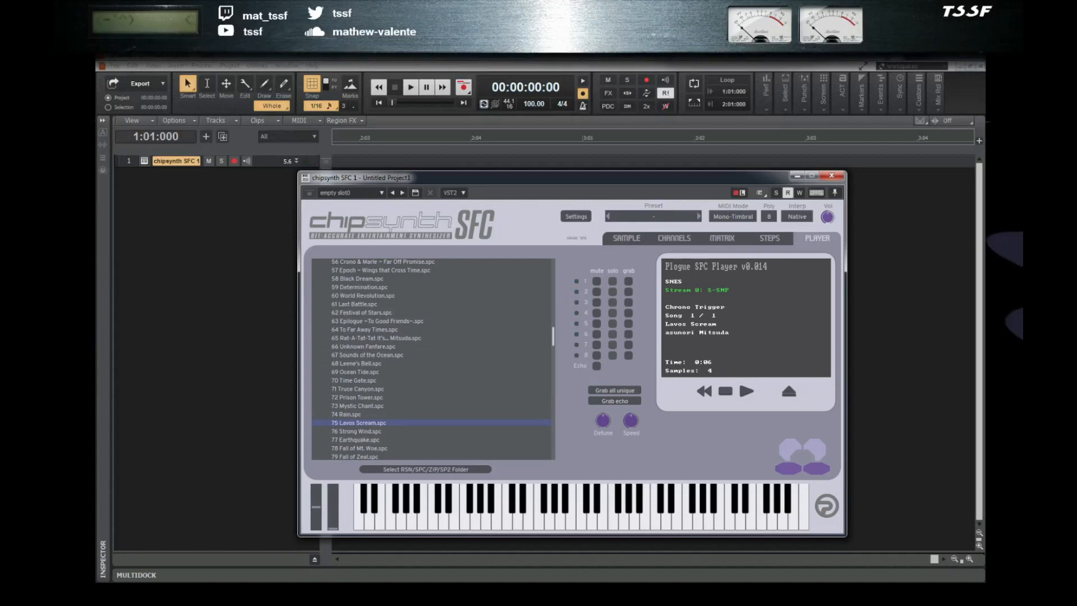
# - Switch to the SNES SPC700 Player, place its window over the plugin and display each channel's level and pitch
pyautogui.hotkey('alt', 'Tab')
pyautogui.moveTo(681, 296); pyautogui.dragTo(539, 329)
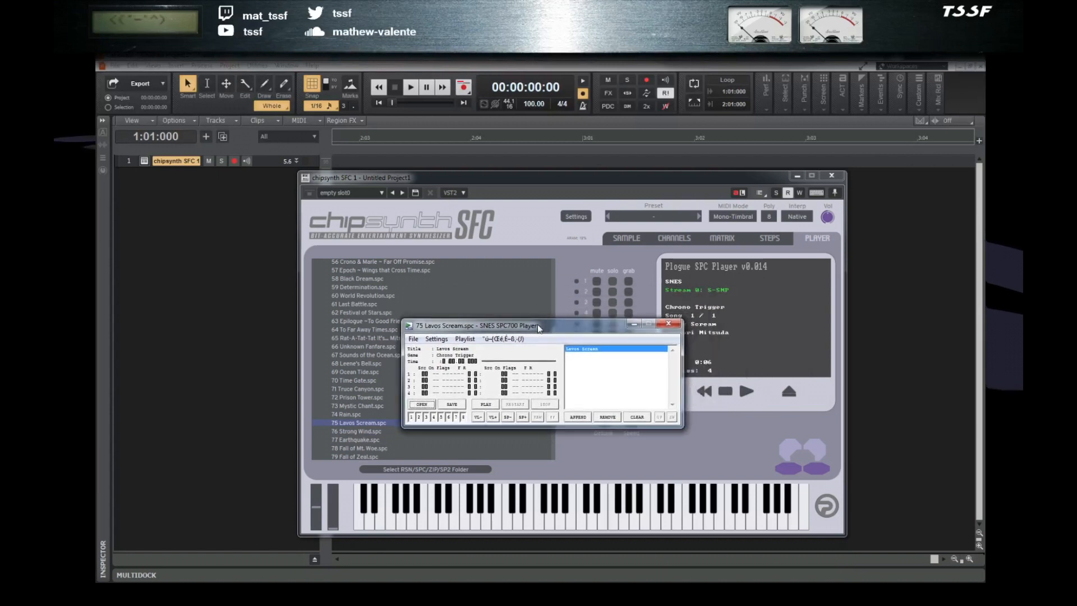
pyautogui.click(502, 345)
pyautogui.click(503, 345)
pyautogui.click(503, 345)
pyautogui.rightClick(502, 345)
pyautogui.rightClick(502, 345)
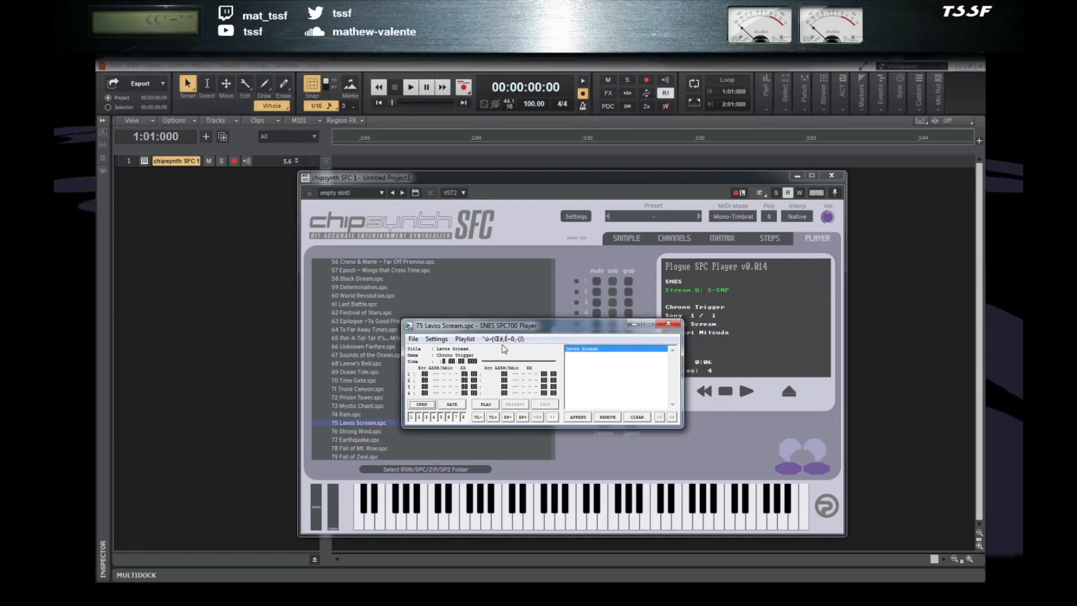
pyautogui.click(503, 349)
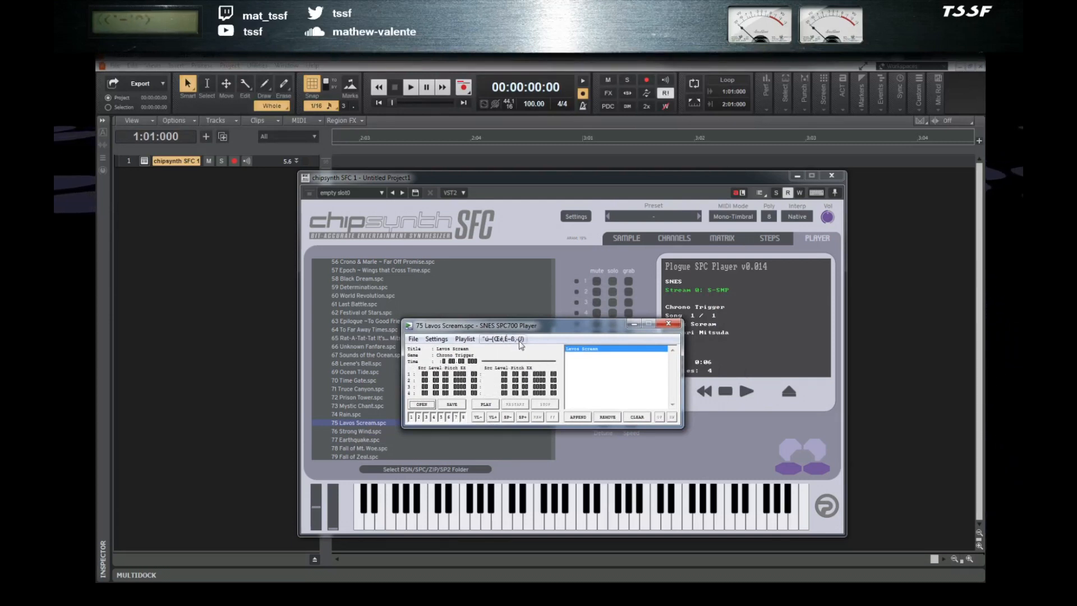
pyautogui.moveTo(541, 332); pyautogui.dragTo(616, 362)
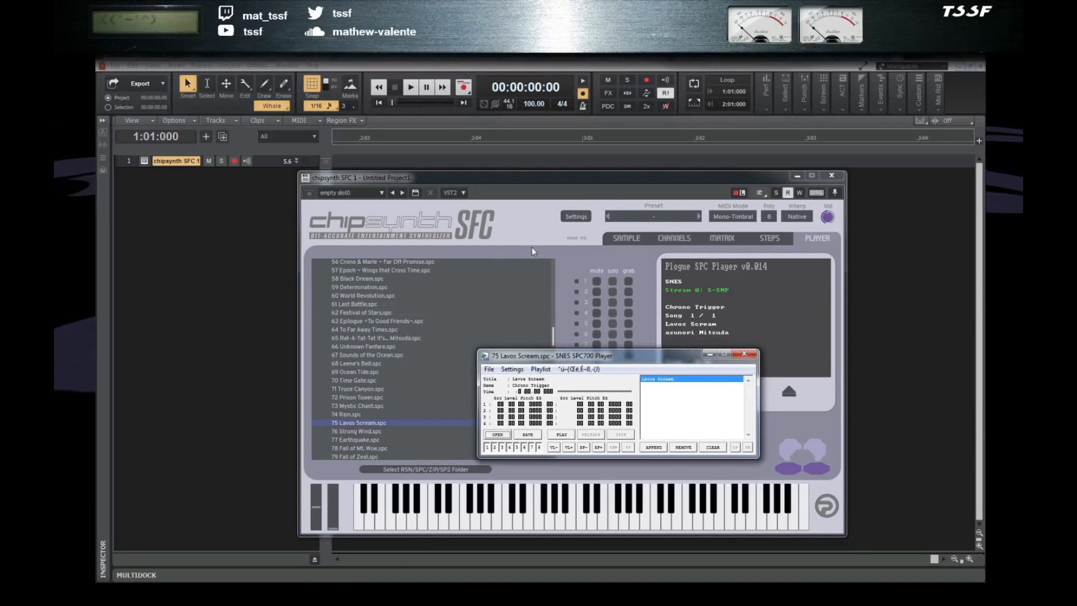
pyautogui.moveTo(629, 359); pyautogui.dragTo(581, 344)
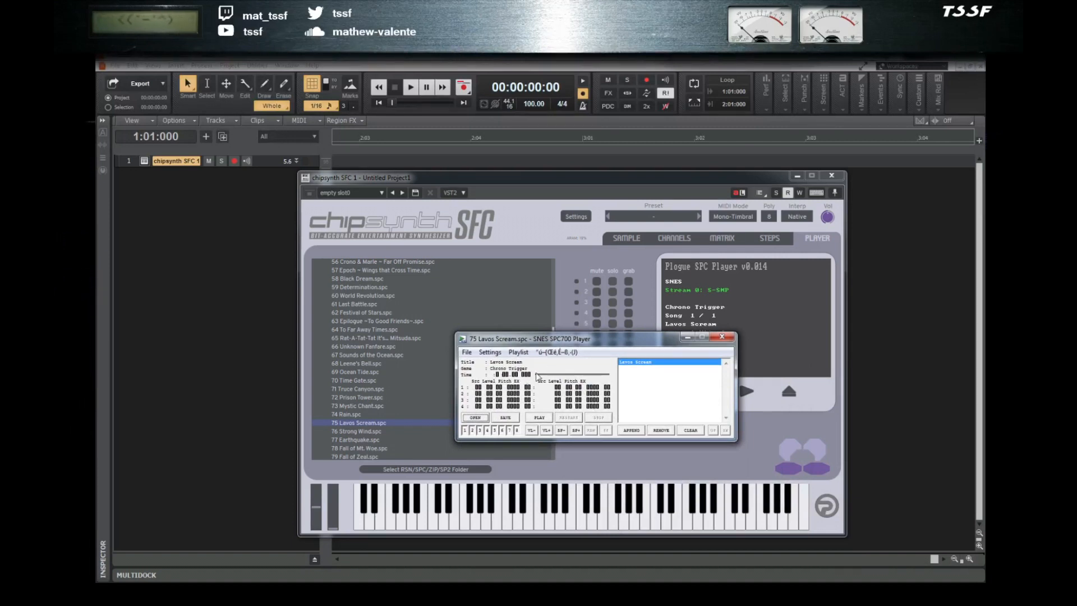
# - Play the full Lavos Scream track, replay it from the beginning and stop playback
pyautogui.click(540, 419)
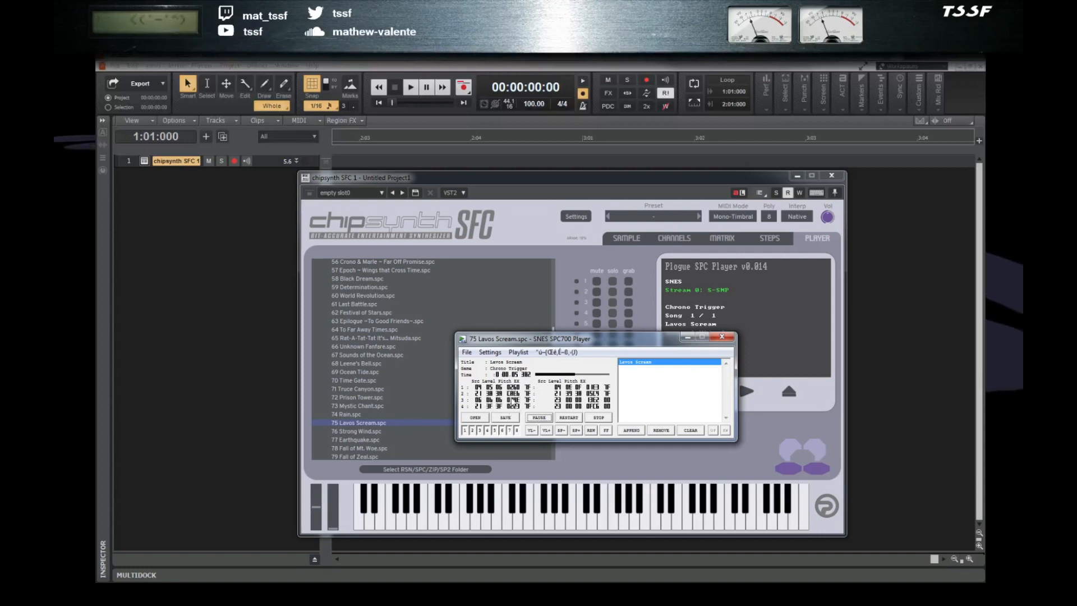
pyautogui.click(568, 417)
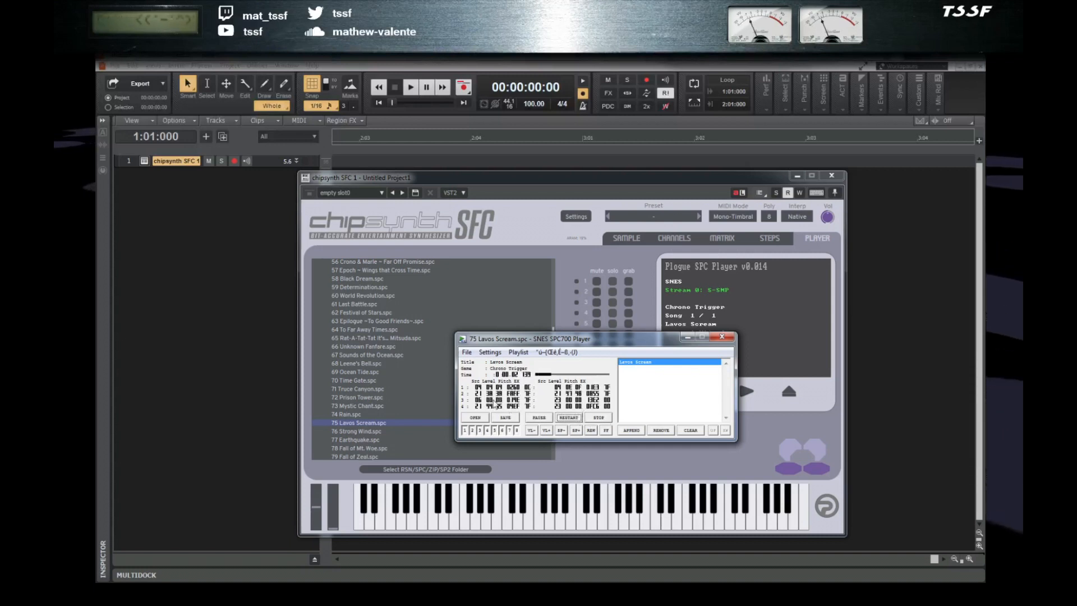
pyautogui.click(599, 417)
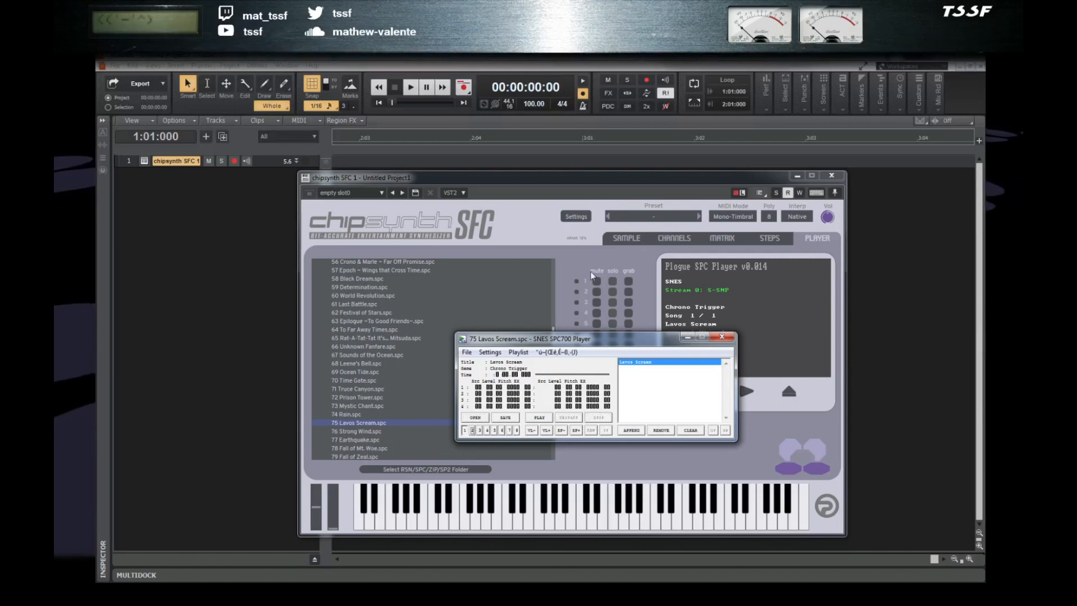
# - Play channel 1 alone while switching the channel readout through ADSR/Gain to the flags view
pyautogui.click(539, 417)
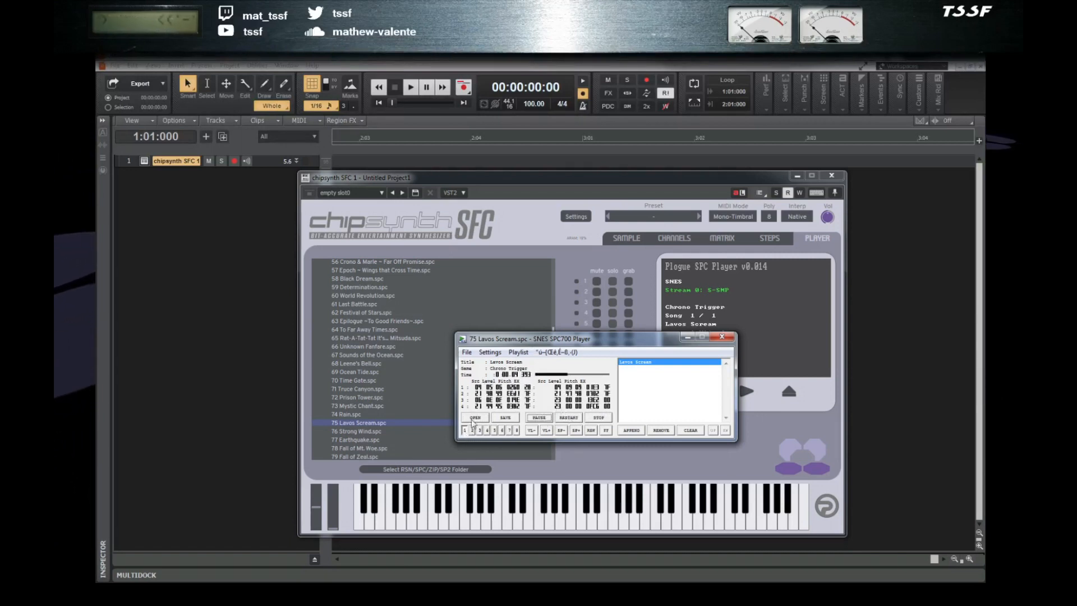
pyautogui.click(493, 388)
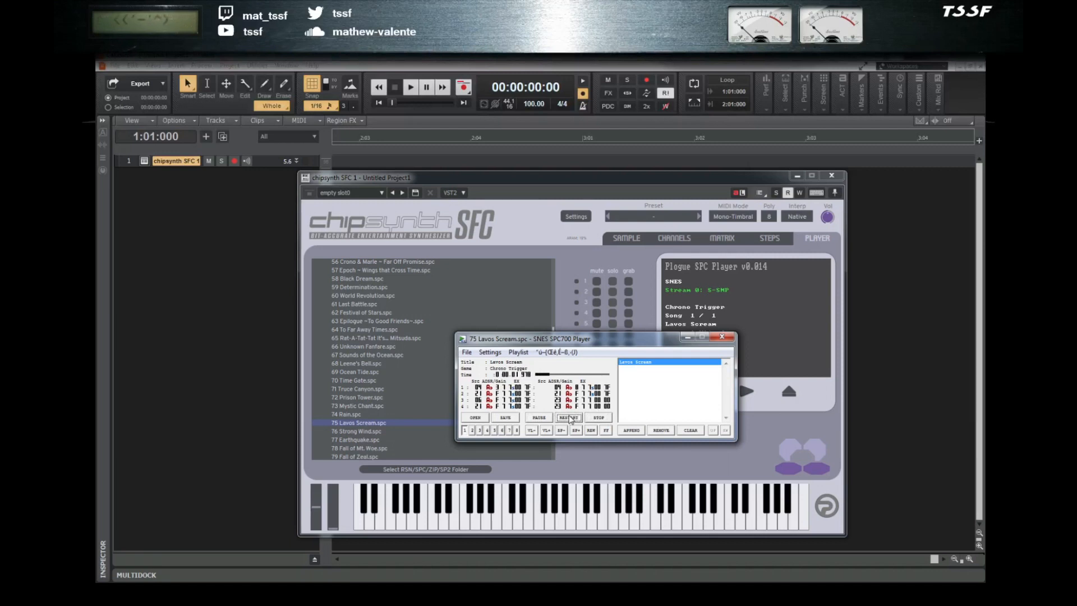
pyautogui.click(609, 397)
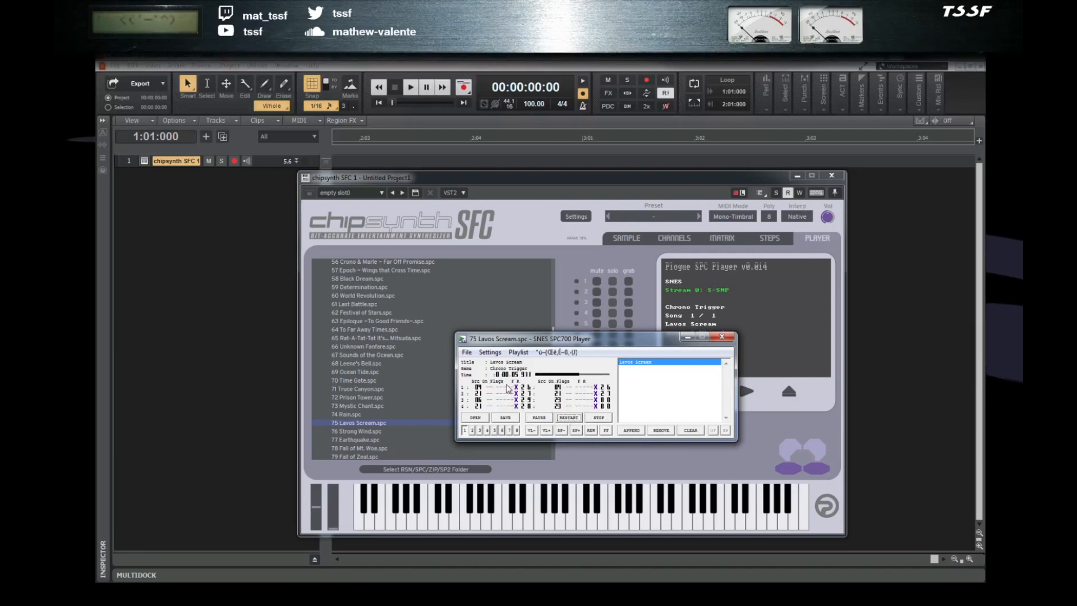
pyautogui.click(568, 418)
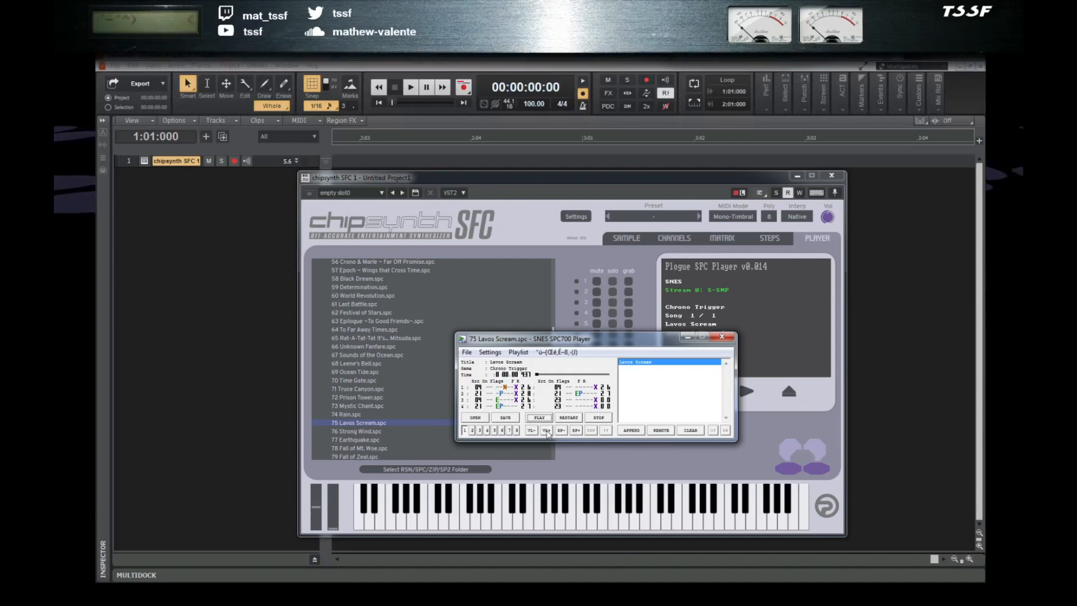
# - Isolate channel 2 and audition it from the start of the track
pyautogui.click(473, 431)
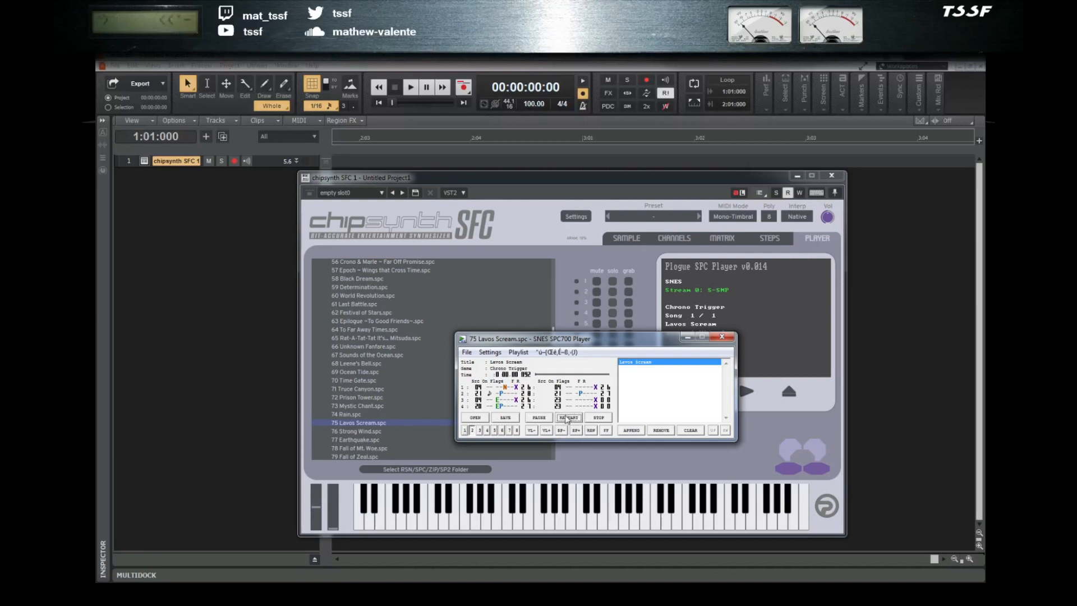
pyautogui.click(586, 417)
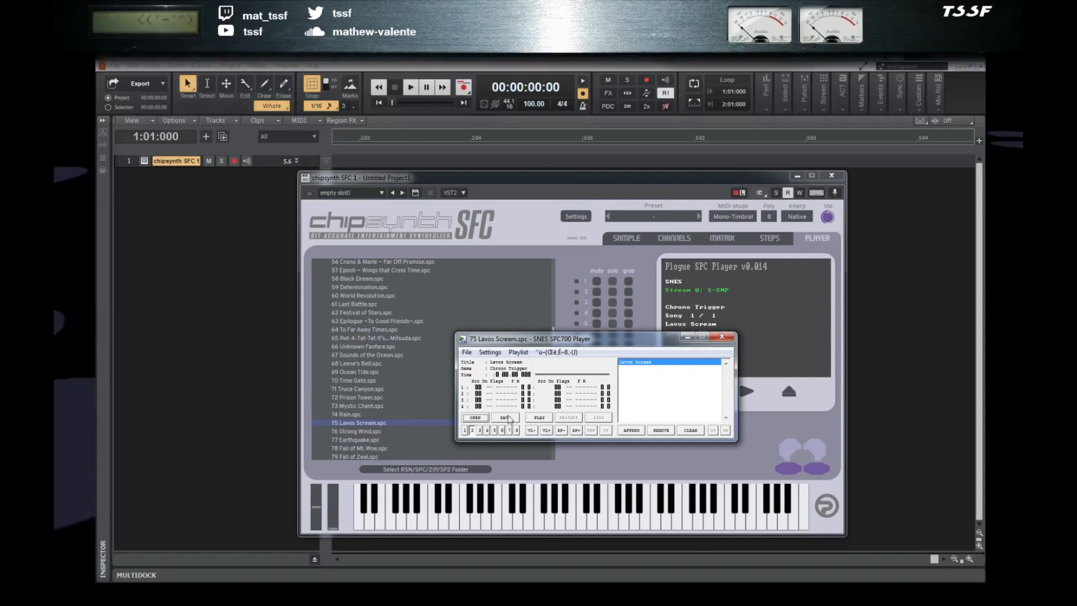
pyautogui.click(534, 421)
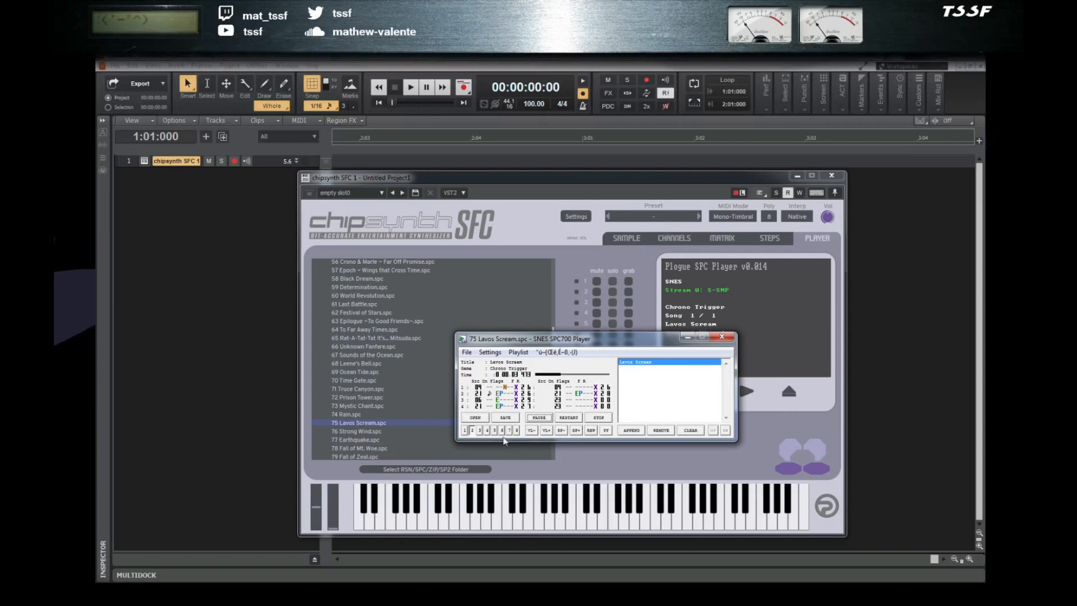
pyautogui.click(596, 418)
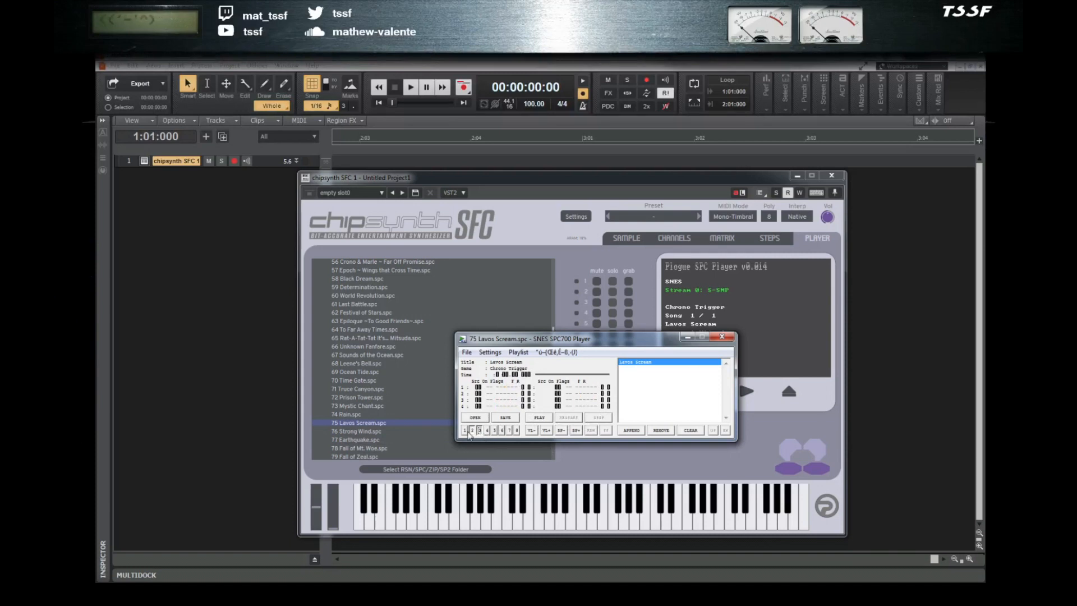
# - Audition channel 3 alone, replaying it from the start of the track and pausing playback
pyautogui.click(533, 419)
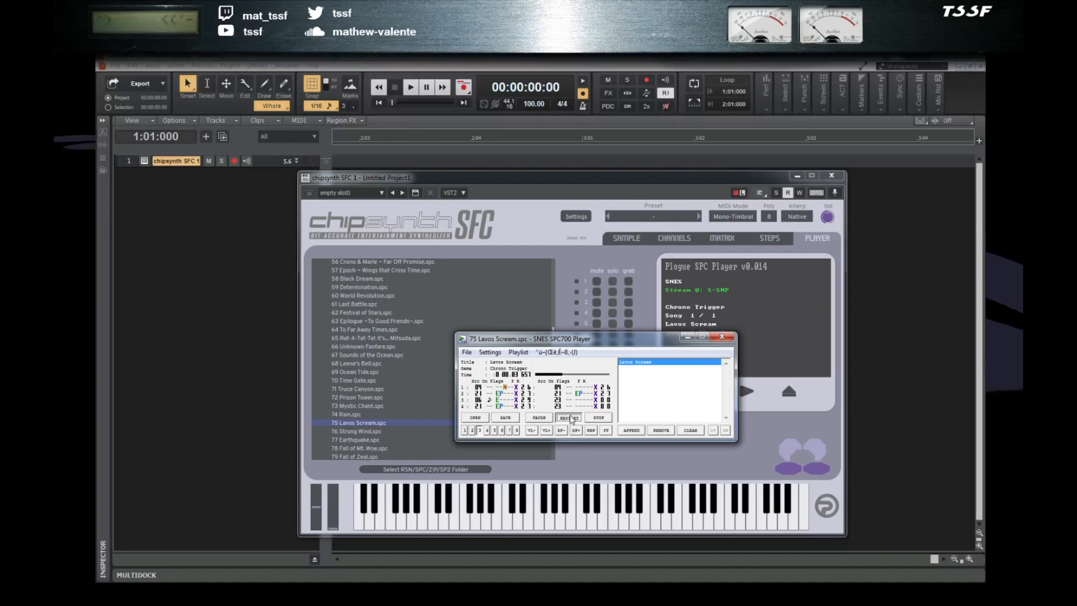
pyautogui.click(569, 419)
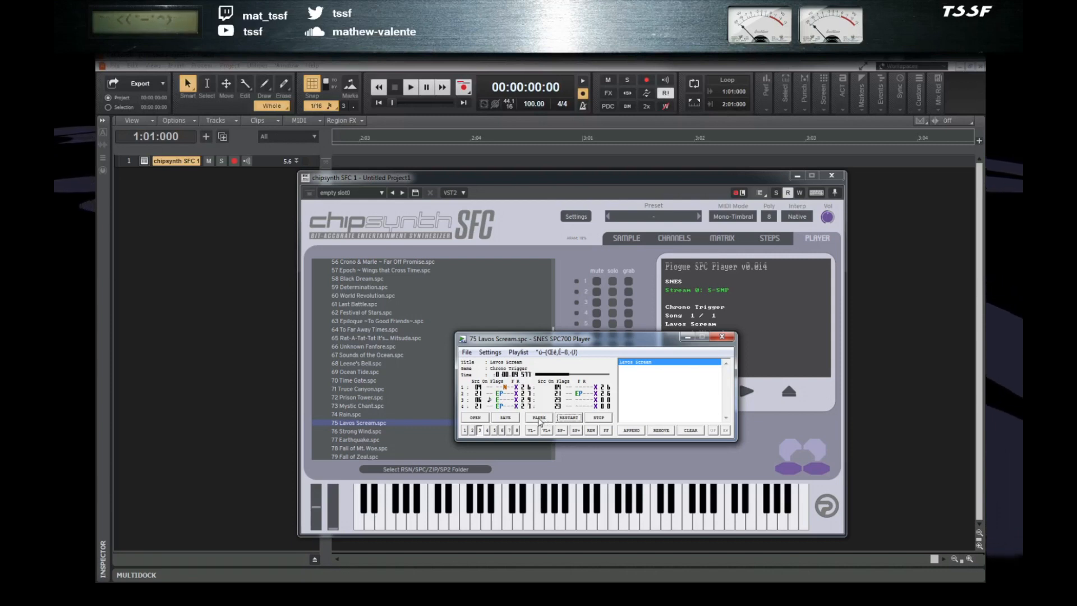
pyautogui.click(541, 418)
pyautogui.click(581, 420)
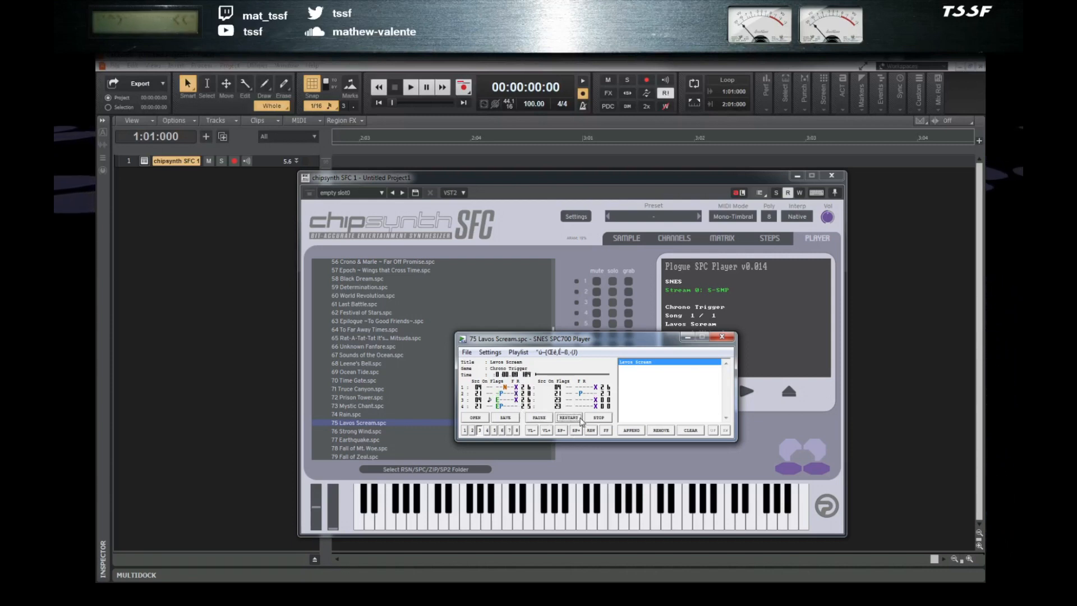
pyautogui.click(538, 418)
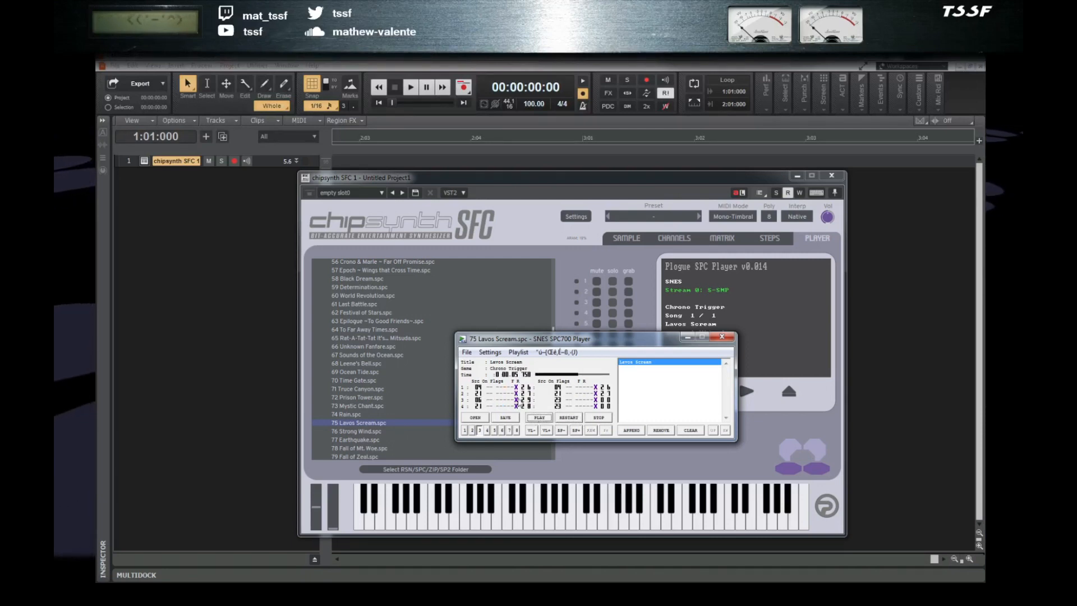
# - Audition channels 4 and 5 one at a time from the start of the track, pausing on channel 5
pyautogui.click(485, 432)
pyautogui.click(567, 418)
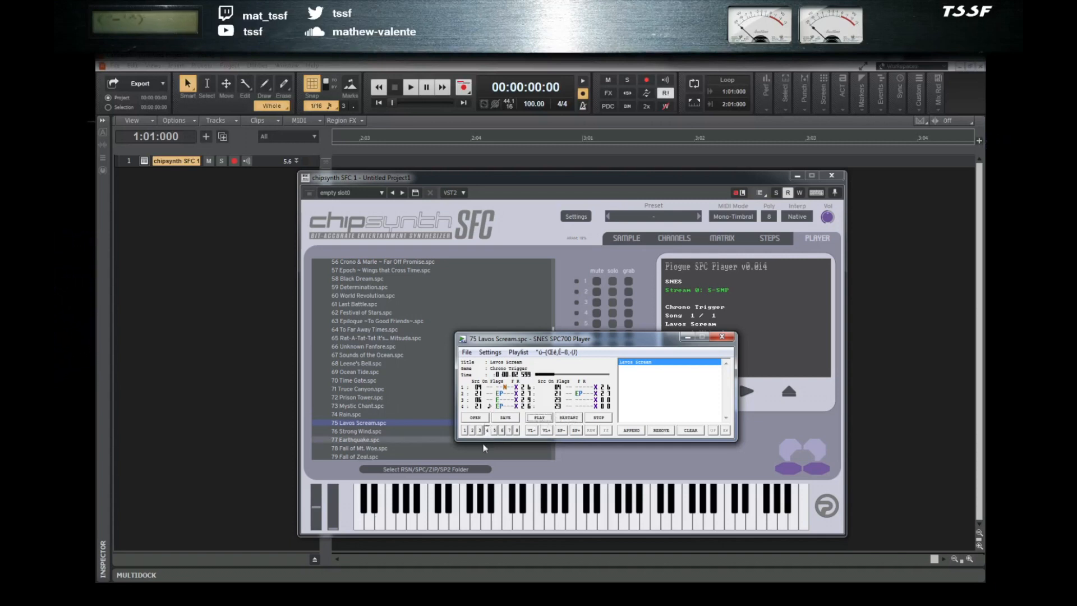
pyautogui.click(570, 418)
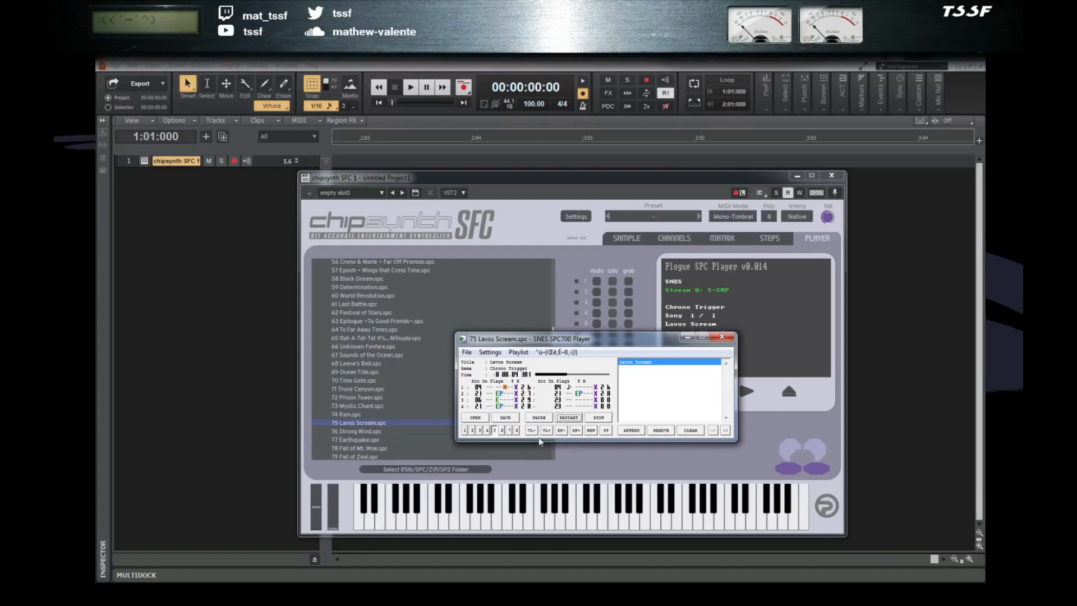
pyautogui.click(569, 419)
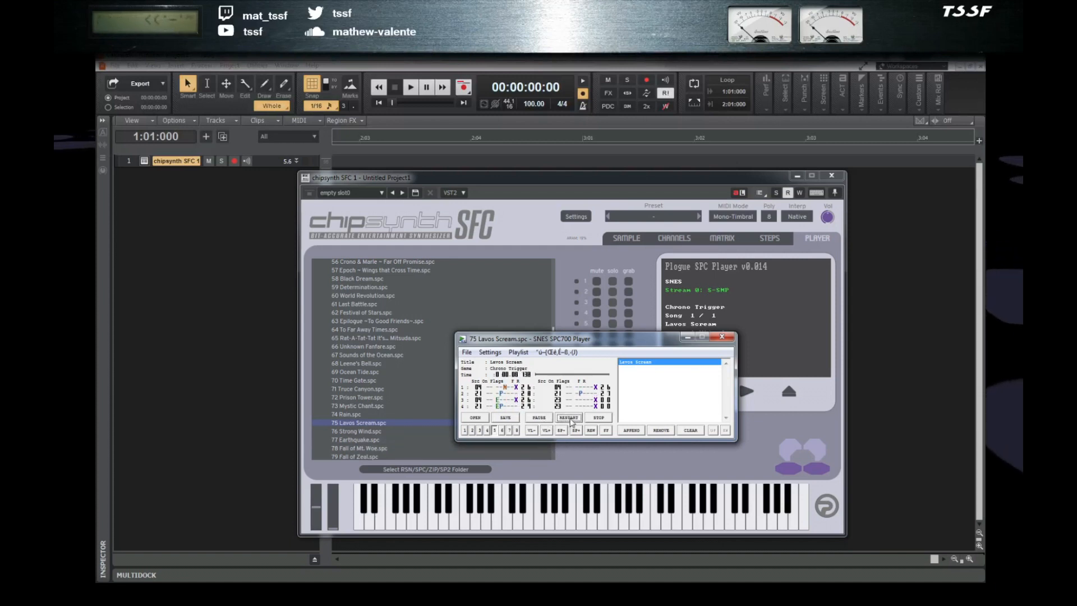
pyautogui.click(495, 428)
pyautogui.click(568, 418)
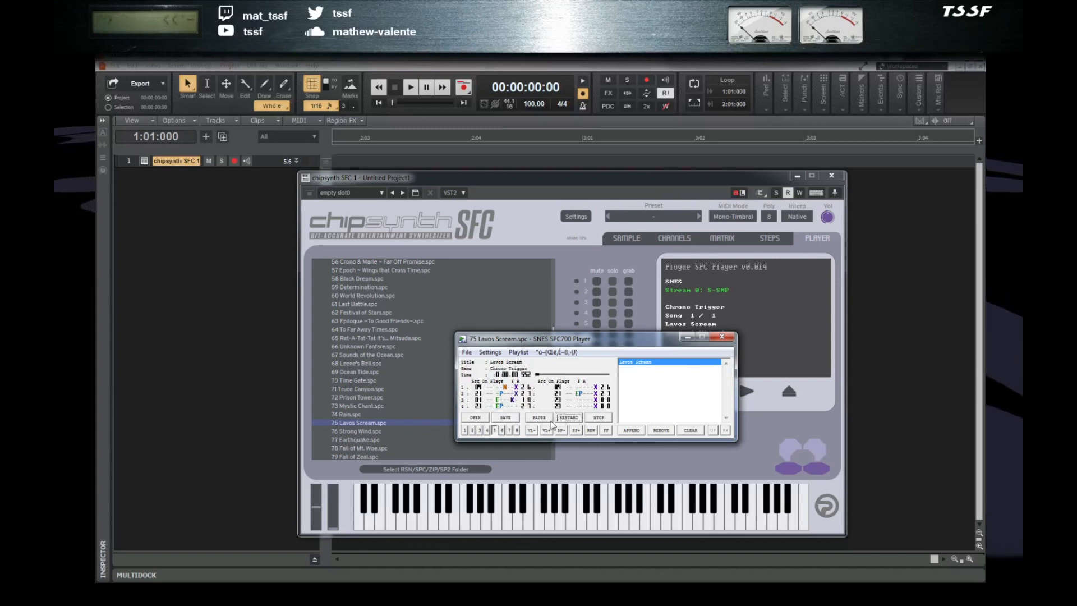
pyautogui.click(540, 418)
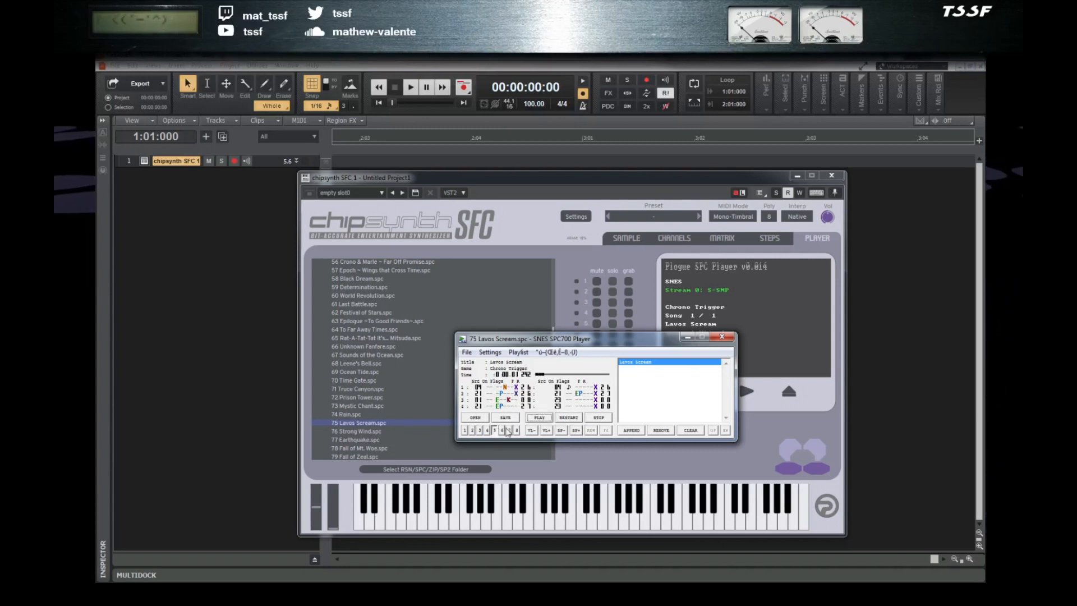
# - Return the channel readout to level and pitch, and play channels 5 and 6 individually
pyautogui.click(645, 466)
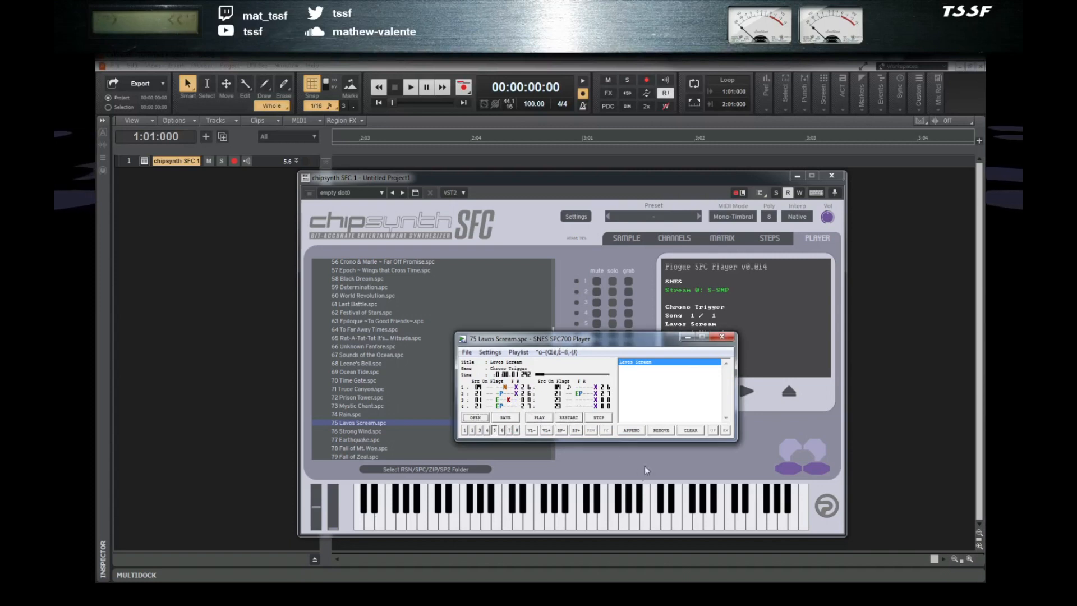
pyautogui.click(555, 412)
pyautogui.click(554, 412)
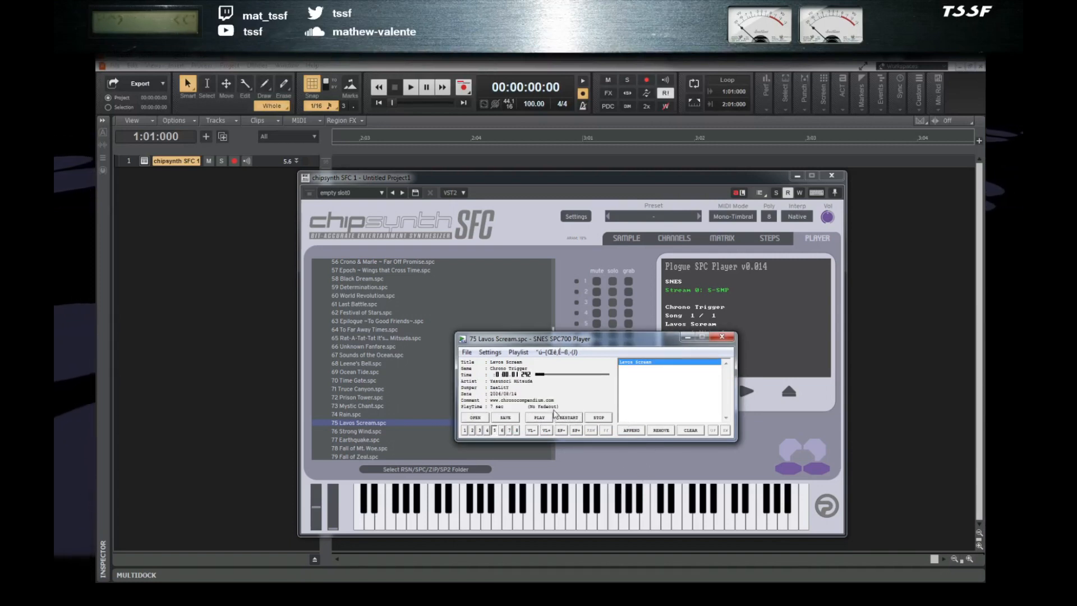
pyautogui.click(554, 412)
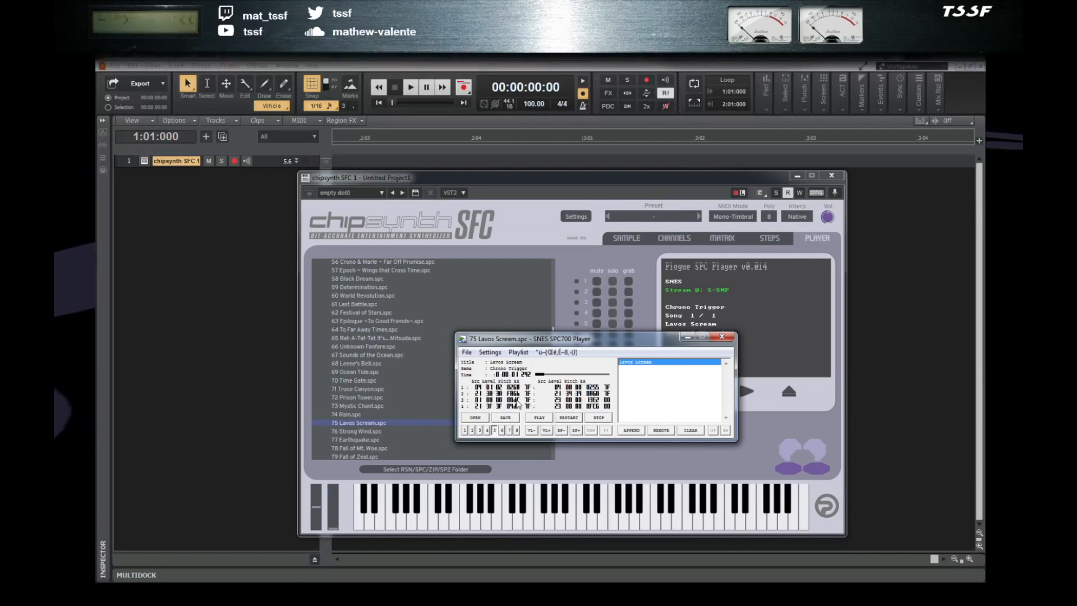
pyautogui.click(569, 420)
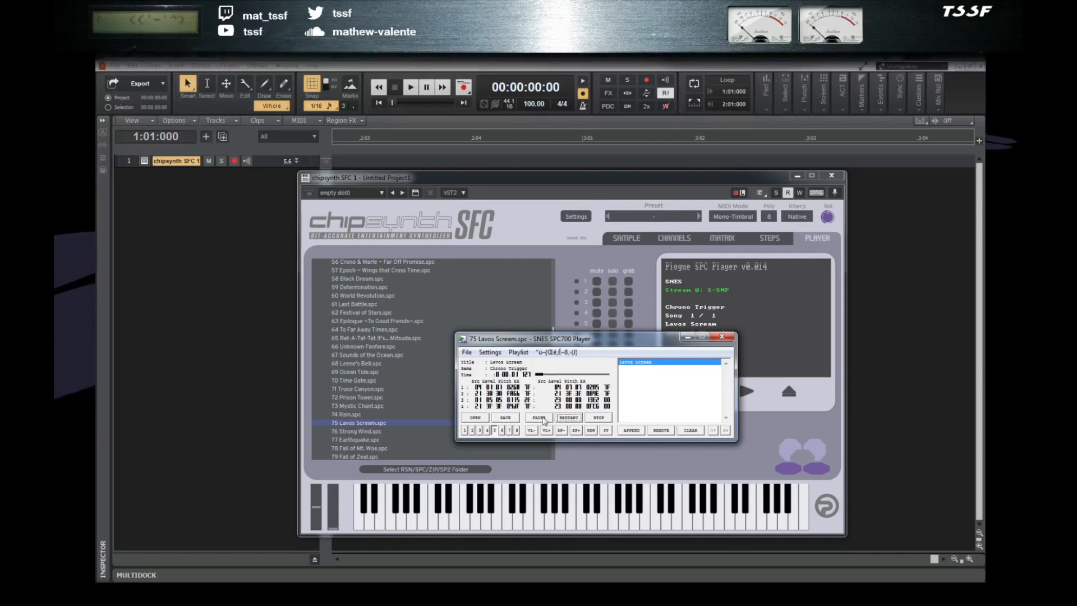
pyautogui.click(599, 419)
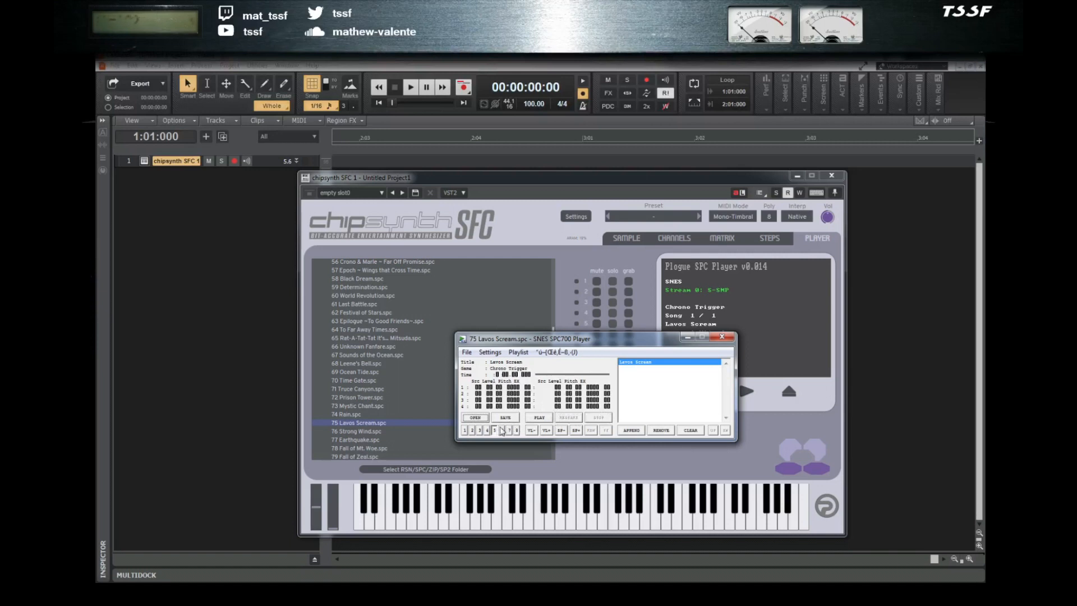
pyautogui.click(539, 418)
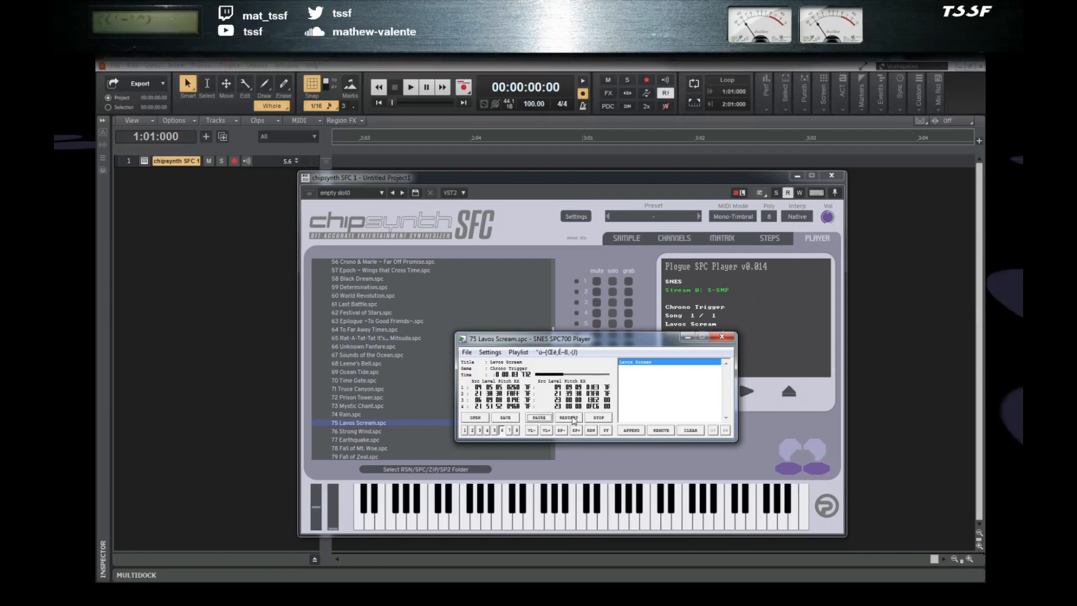
pyautogui.click(596, 418)
# - Play channels 2 and 6 together, and start playback again with all eight channels enabled
pyautogui.click(472, 431)
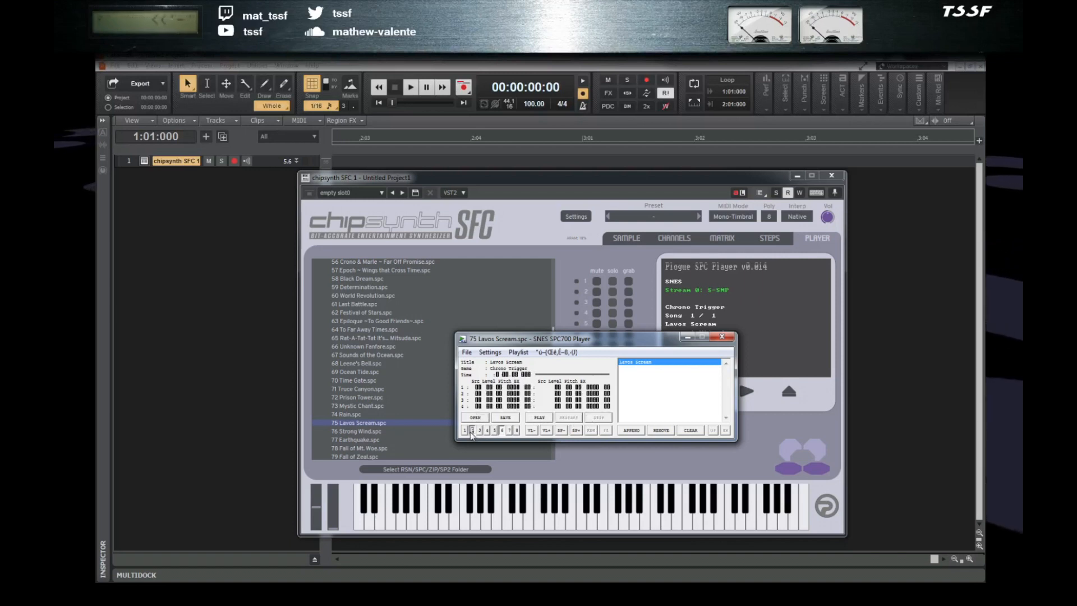
pyautogui.click(540, 419)
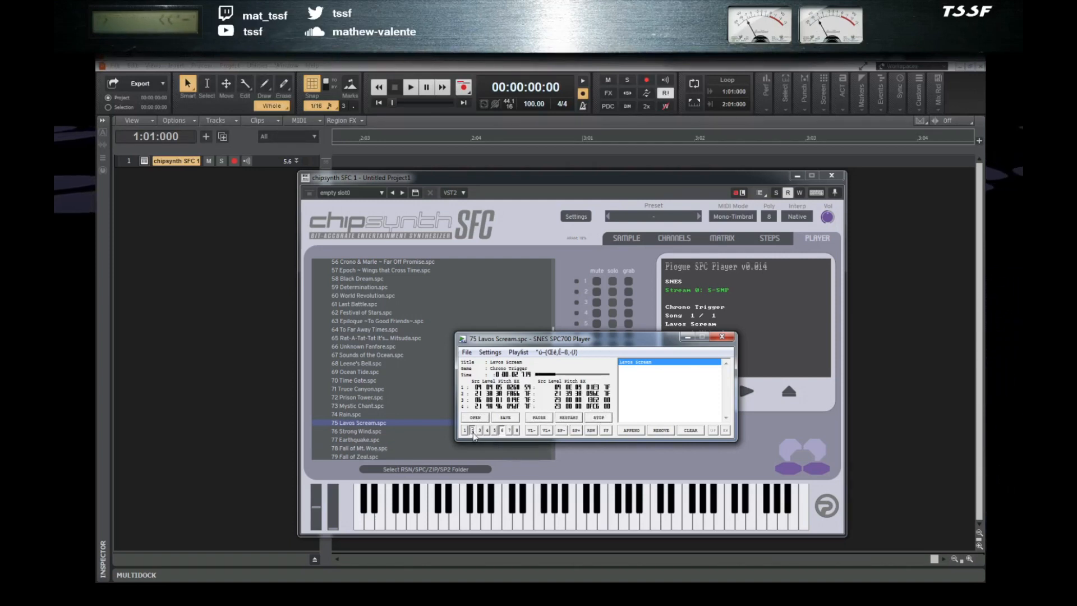
pyautogui.click(596, 418)
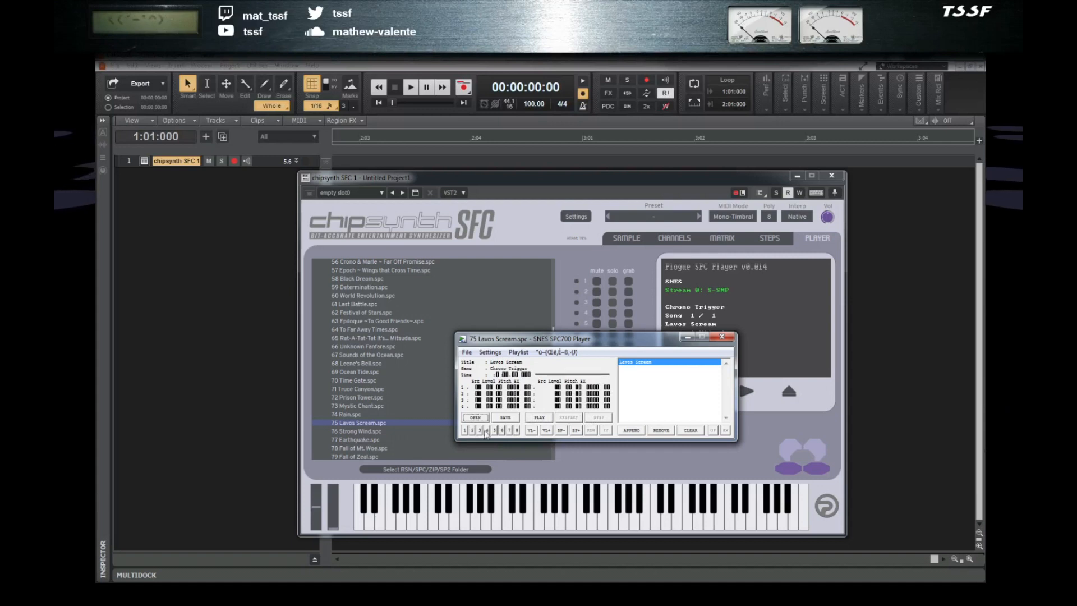
pyautogui.click(540, 419)
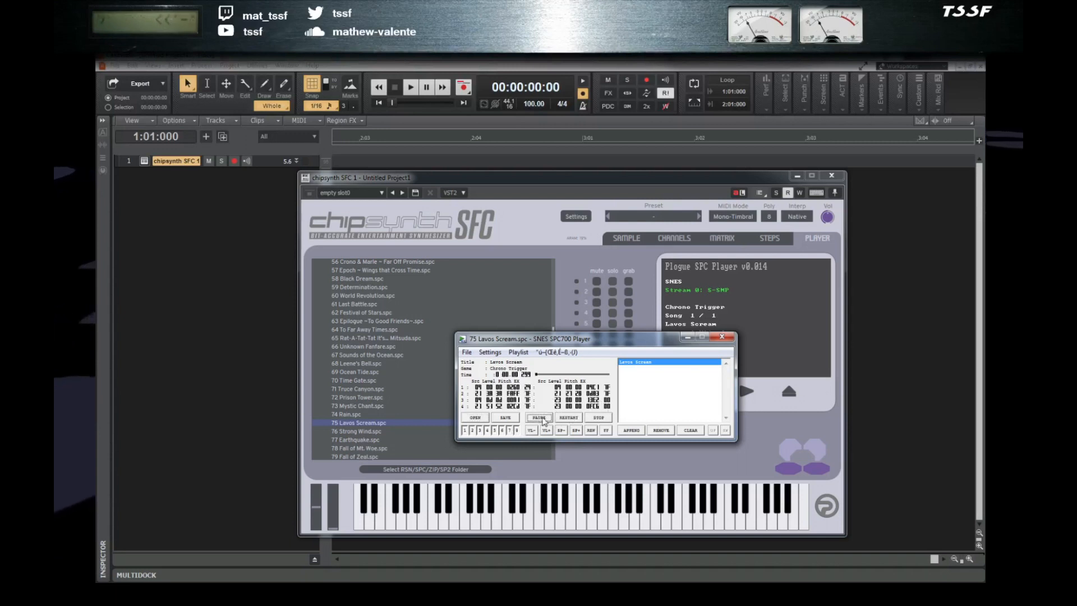
# - Stop playback and switch the Disable Pitch Modulation expansion option on and back off in the SPC player
pyautogui.click(598, 418)
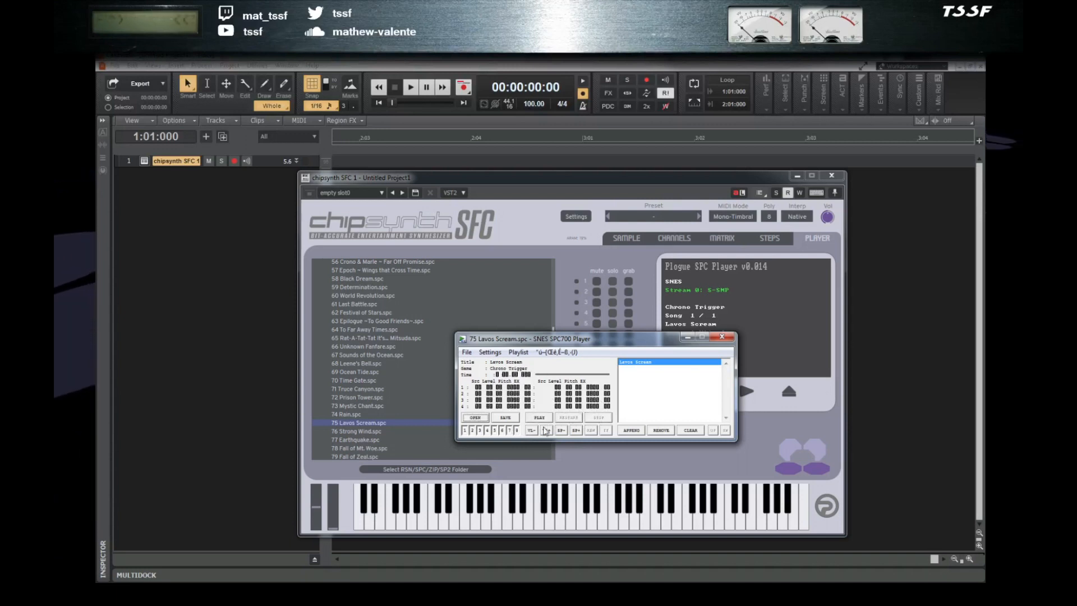
pyautogui.click(489, 353)
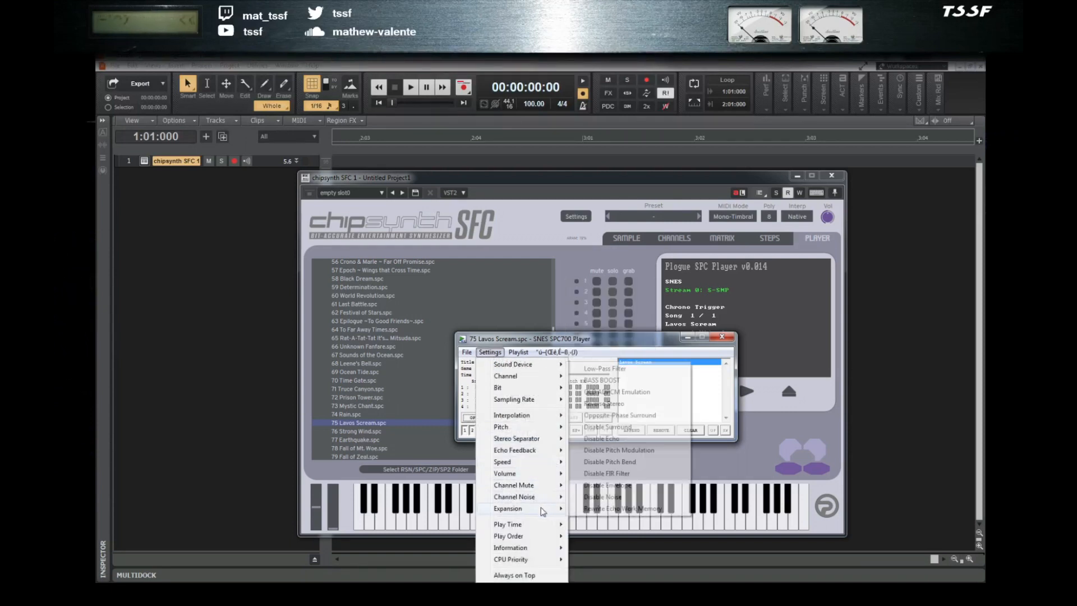
pyautogui.moveTo(505, 353)
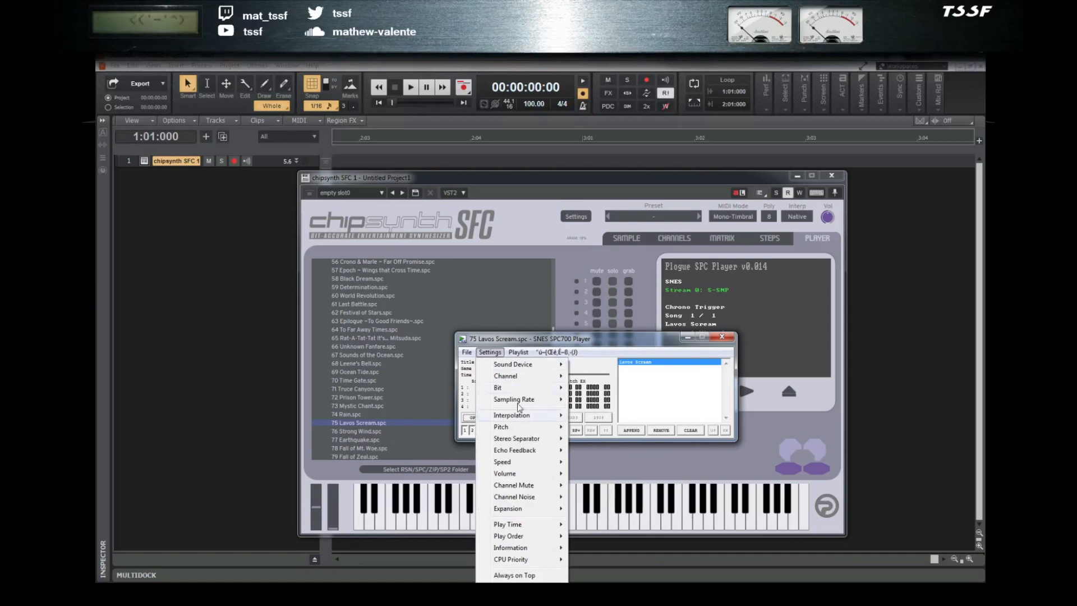
pyautogui.moveTo(509, 513)
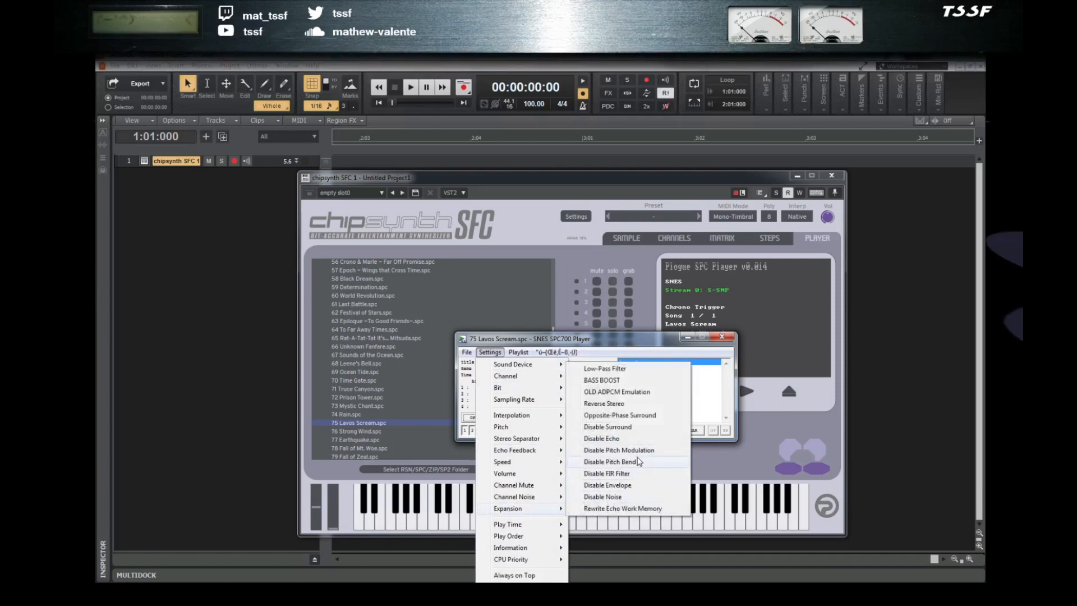
pyautogui.click(504, 353)
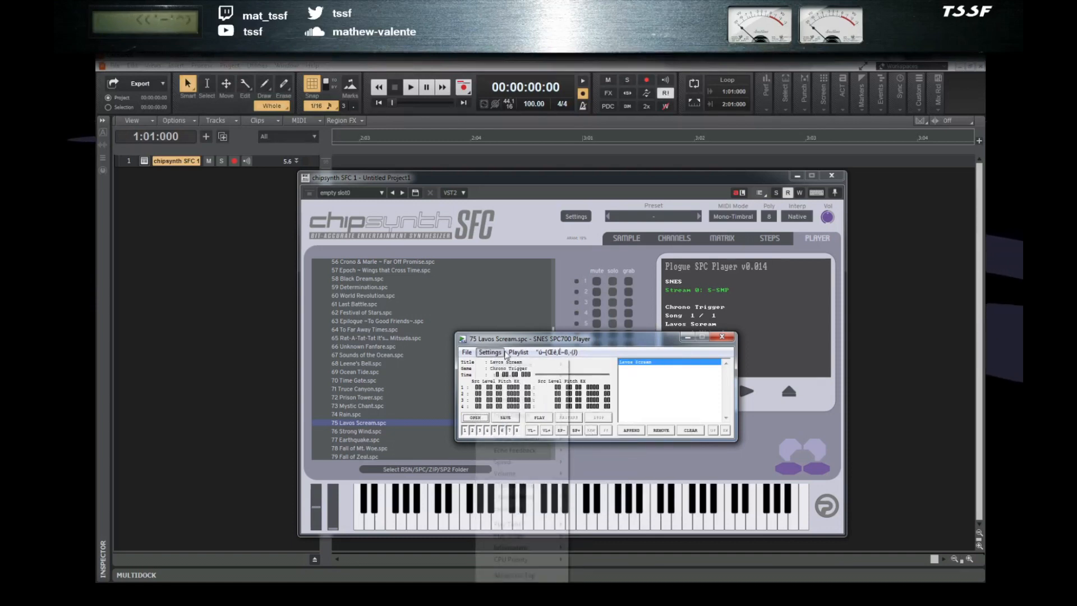
pyautogui.moveTo(514, 511)
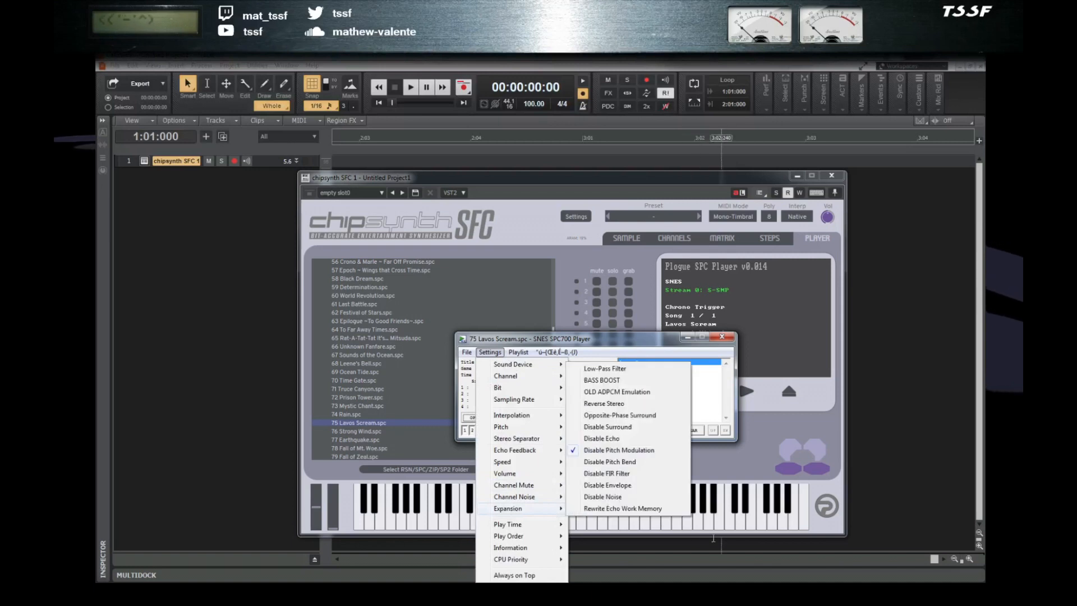
pyautogui.click(645, 451)
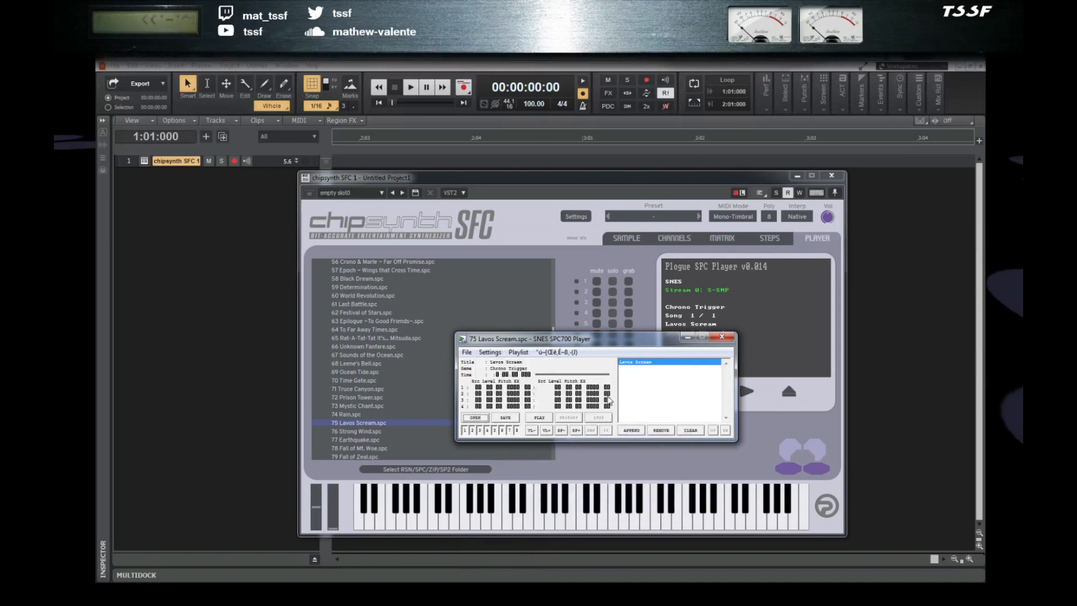
# - Cycle the channel readout to the flags view and play the track's opening, pausing within the first second
pyautogui.click(610, 401)
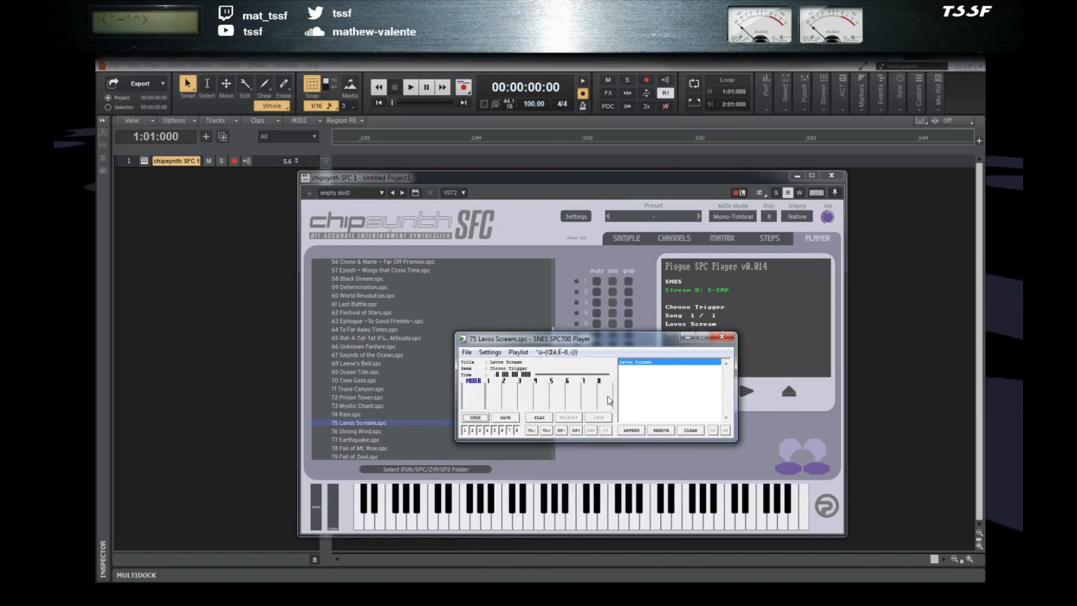
pyautogui.click(610, 400)
pyautogui.click(610, 400)
pyautogui.click(610, 400)
pyautogui.click(609, 401)
pyautogui.click(609, 400)
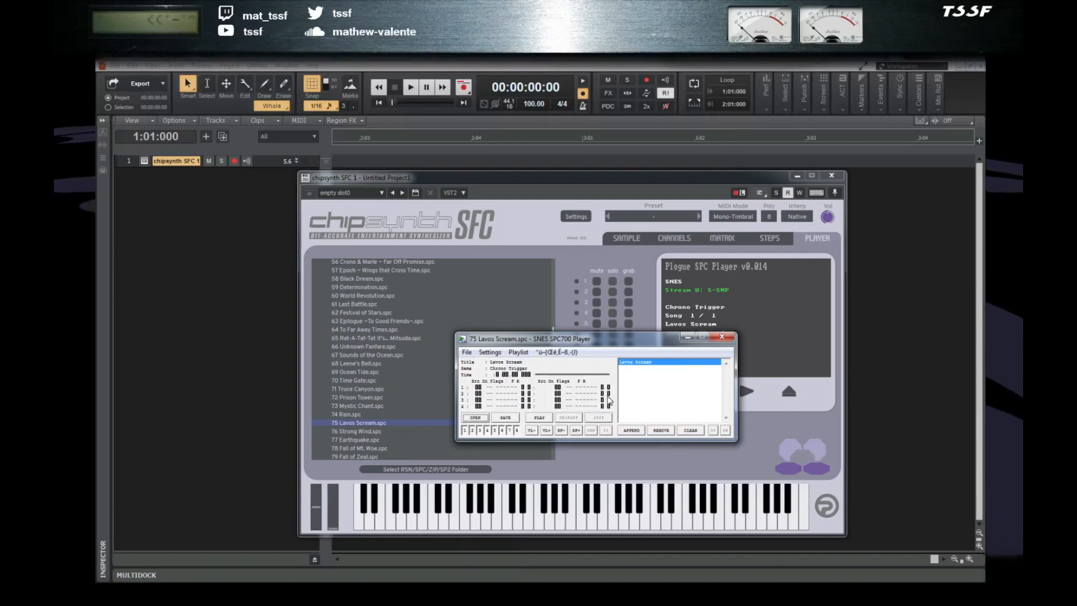
pyautogui.click(549, 418)
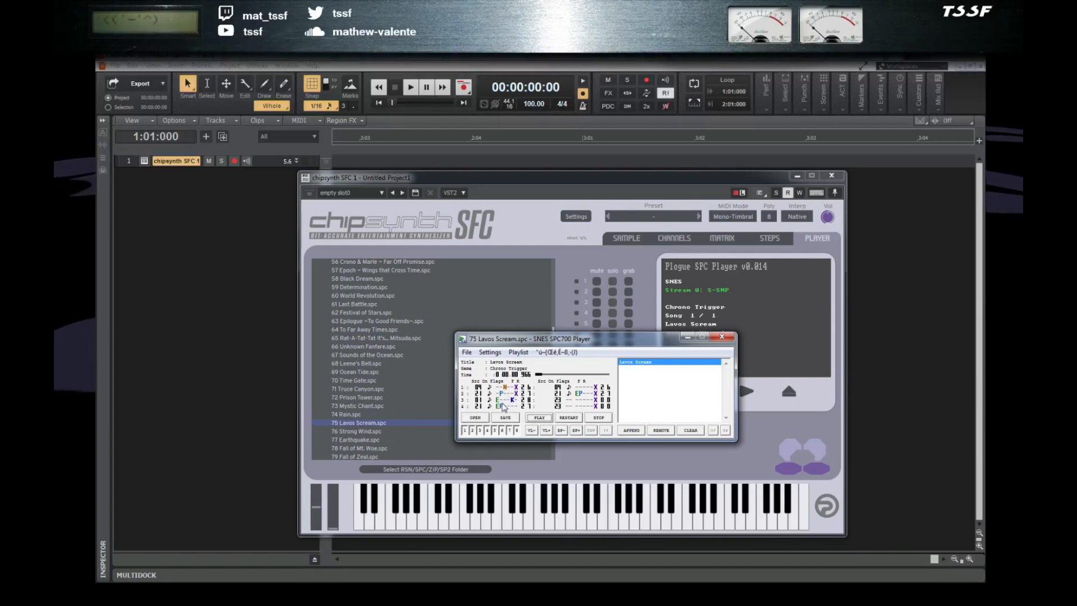
# - In chipsynth SFC, enable channels 2 through 6 alongside channel 1 and set the MIDI mode to Poly-Timbral
pyautogui.click(675, 239)
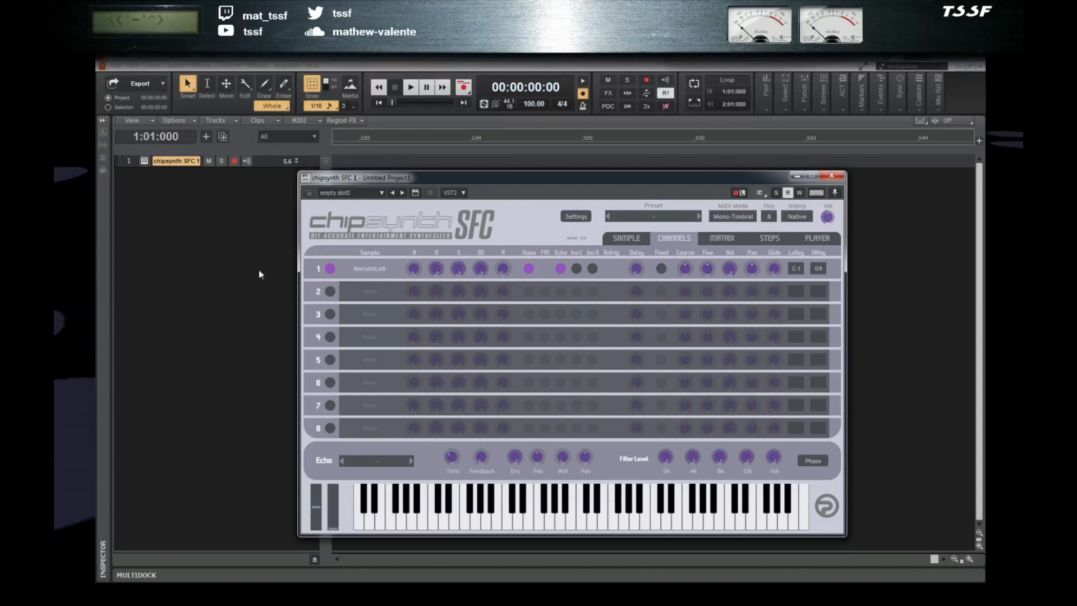
pyautogui.click(330, 291)
pyautogui.click(330, 314)
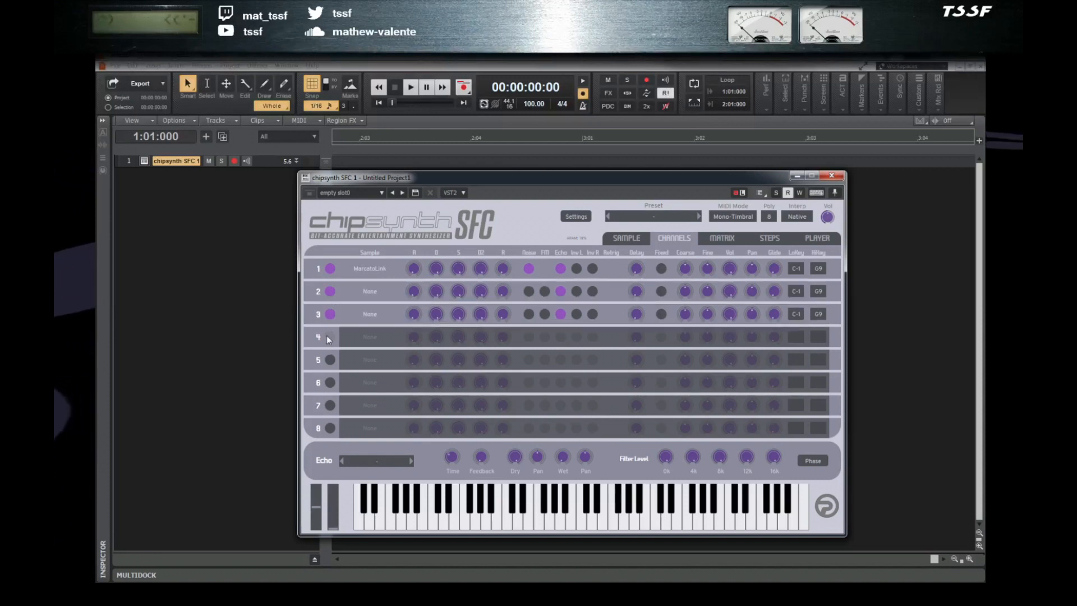
pyautogui.click(330, 337)
pyautogui.click(329, 360)
pyautogui.click(330, 383)
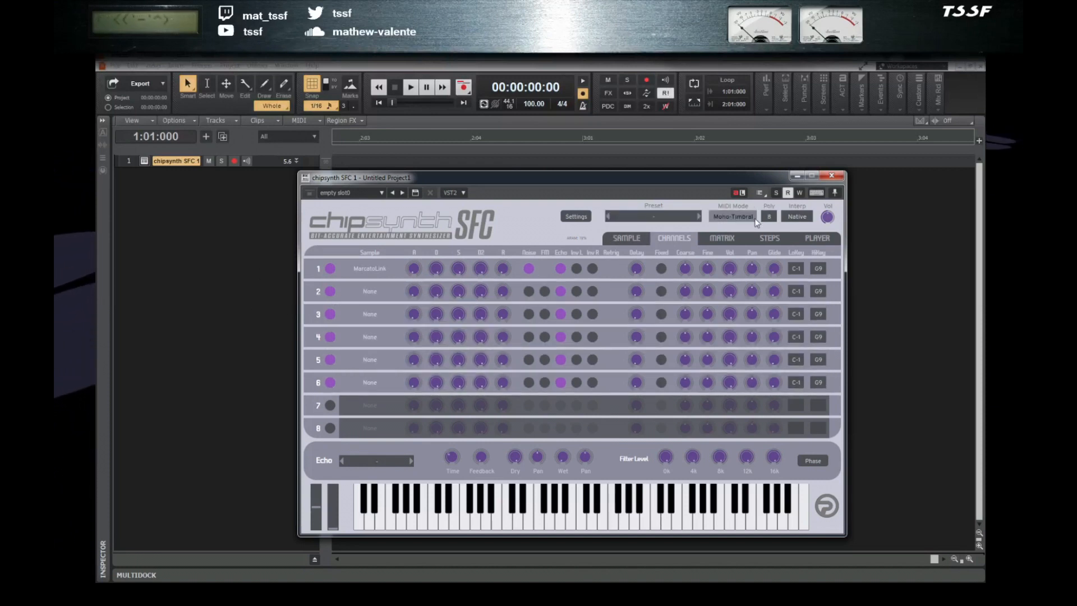
pyautogui.click(735, 217)
pyautogui.click(752, 234)
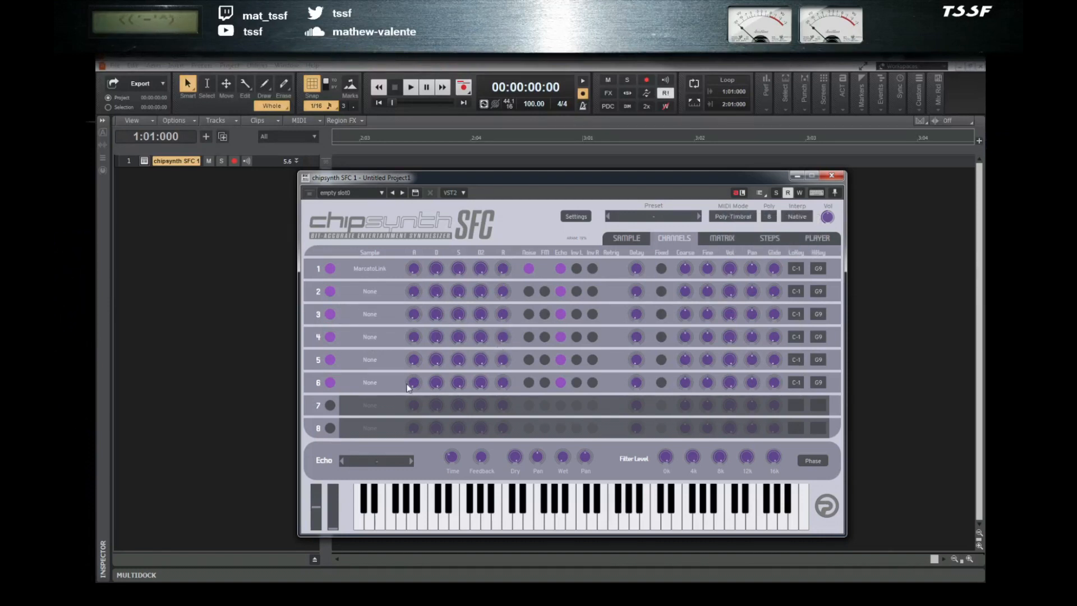
pyautogui.click(768, 238)
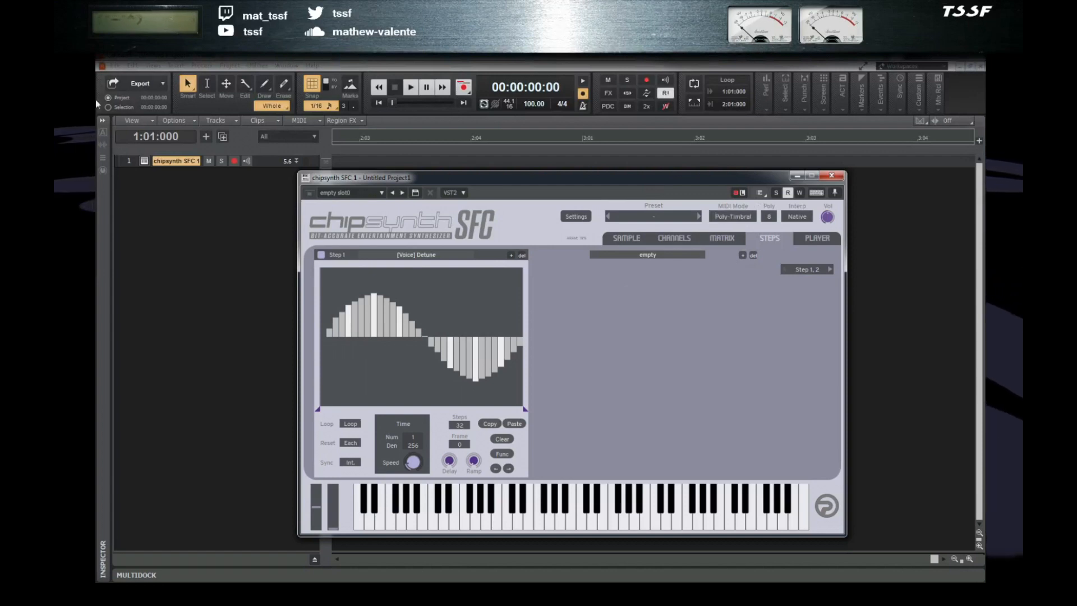
pyautogui.click(192, 228)
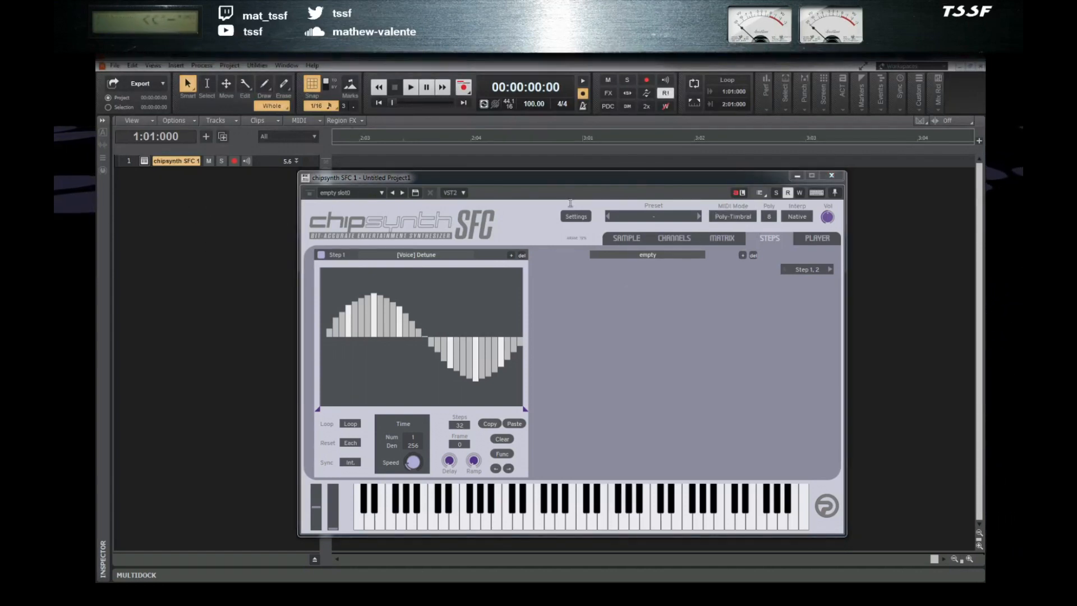
pyautogui.click(658, 245)
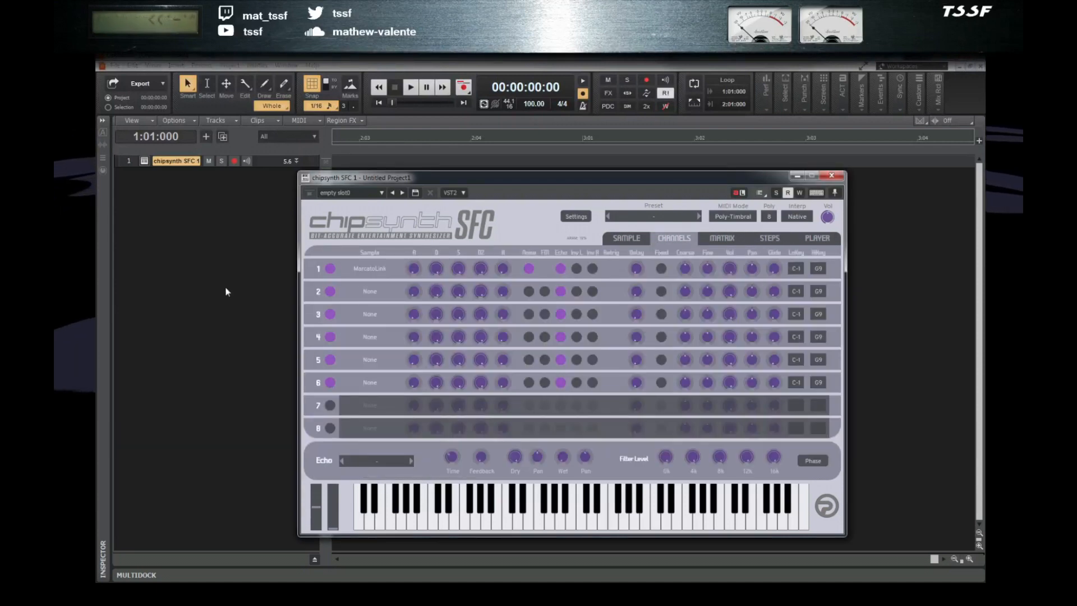
pyautogui.click(780, 239)
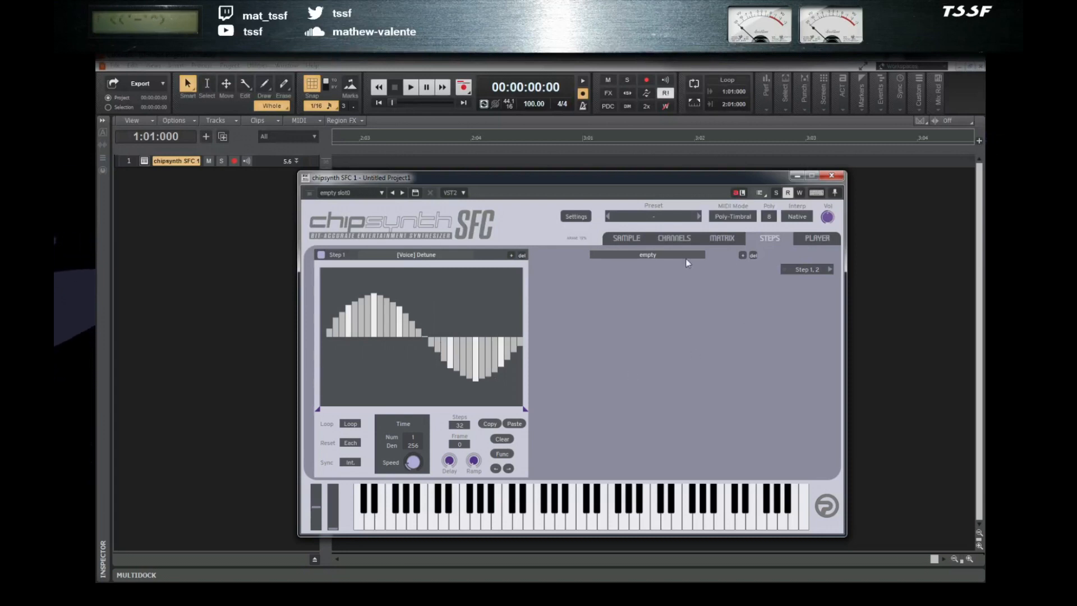
pyautogui.click(716, 239)
pyautogui.click(672, 241)
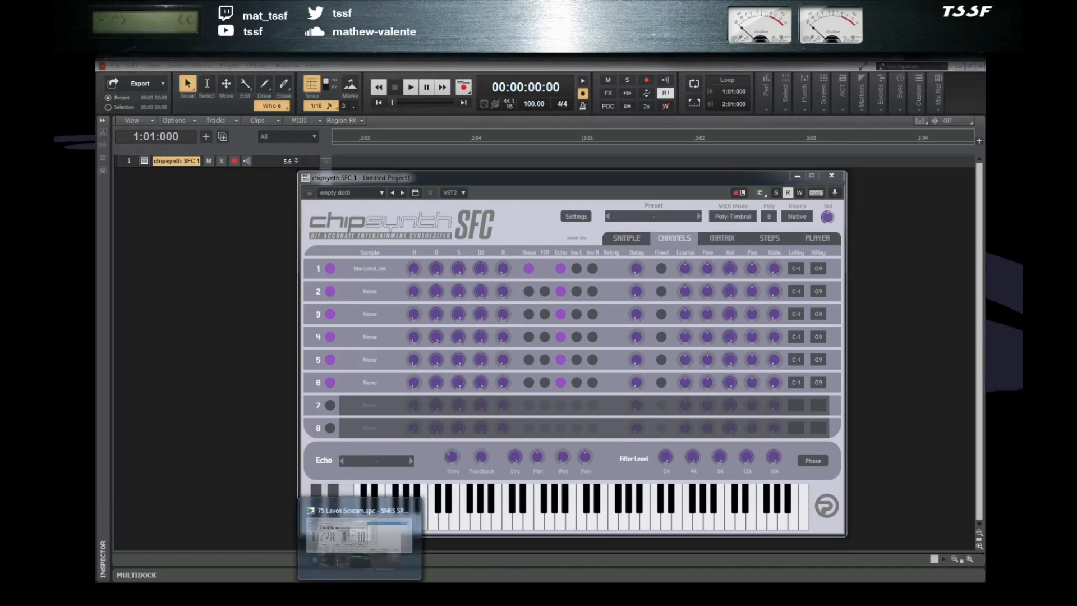
# - Place the SPC player over the lower part of chipsynth SFC and turn echo off on channels 1, 4 and 6
pyautogui.click(438, 492)
pyautogui.moveTo(539, 339); pyautogui.dragTo(627, 392)
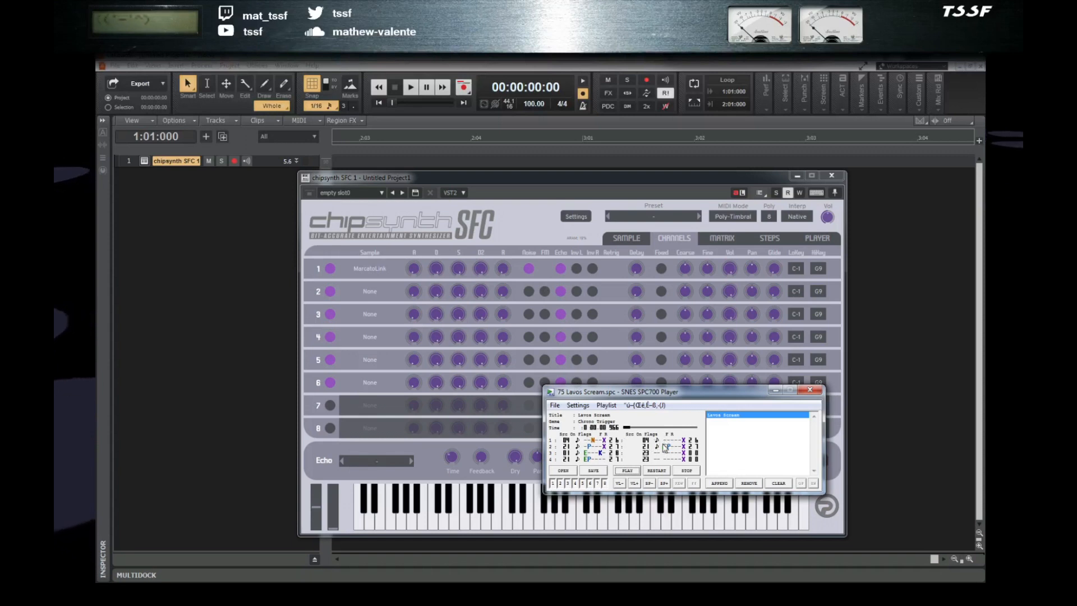
pyautogui.click(561, 268)
pyautogui.click(560, 292)
pyautogui.click(560, 292)
pyautogui.click(561, 313)
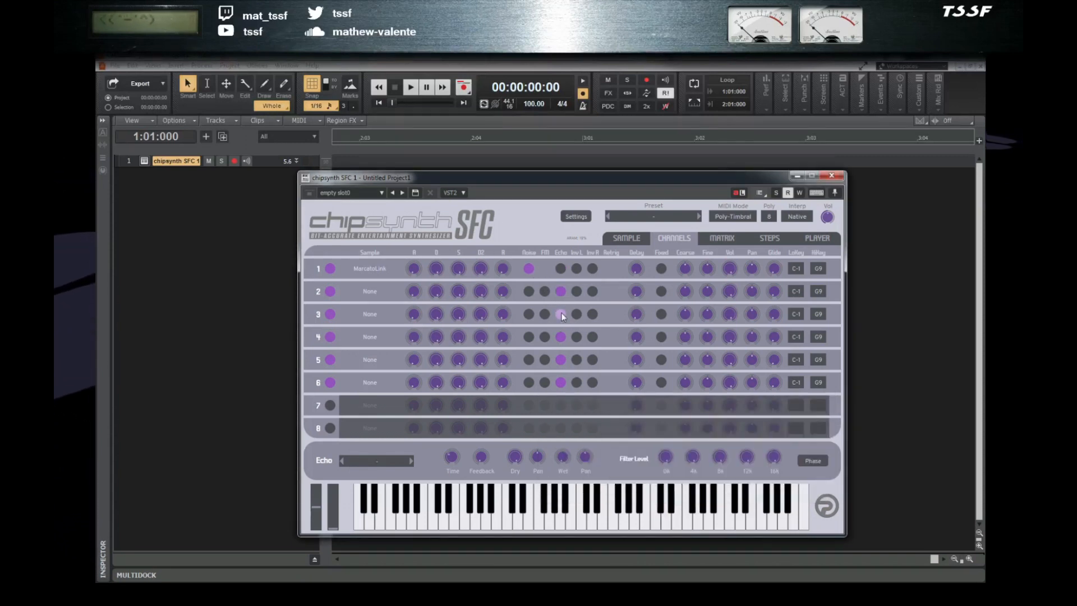
pyautogui.click(561, 336)
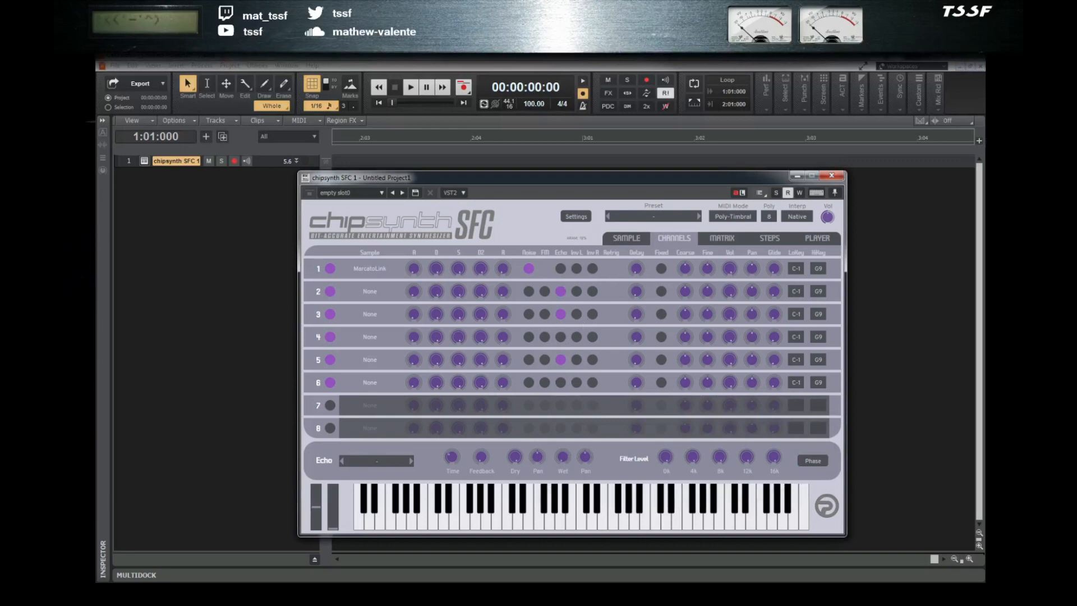
# - Check the pitch modulation flags in the SPC player and enable FM on channels 2, 4 and 6 in chipsynth SFC
pyautogui.hotkey('alt', 'Tab')
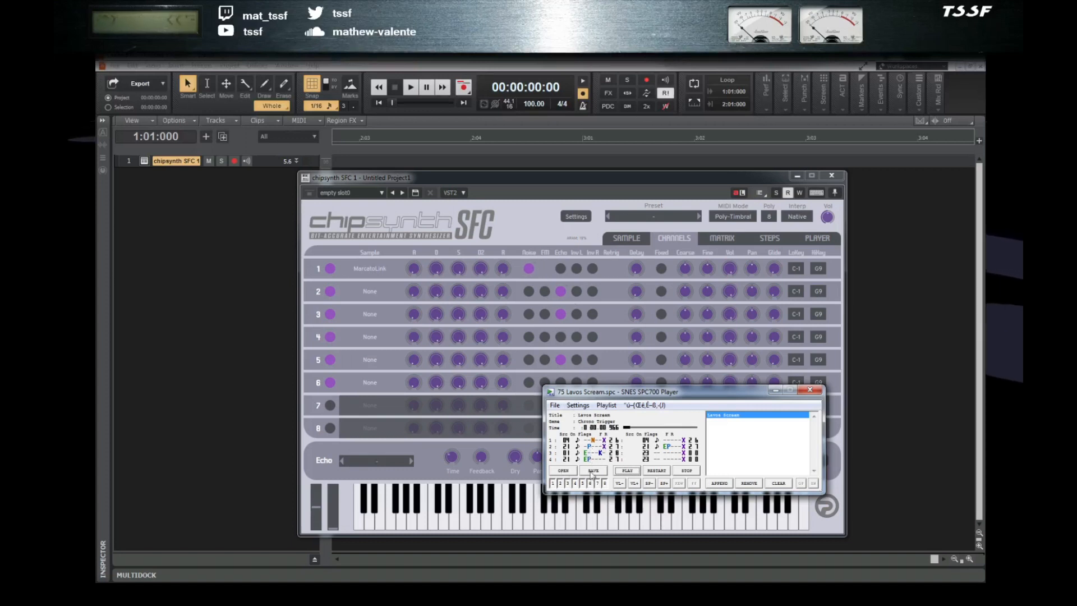
pyautogui.click(544, 292)
pyautogui.click(544, 336)
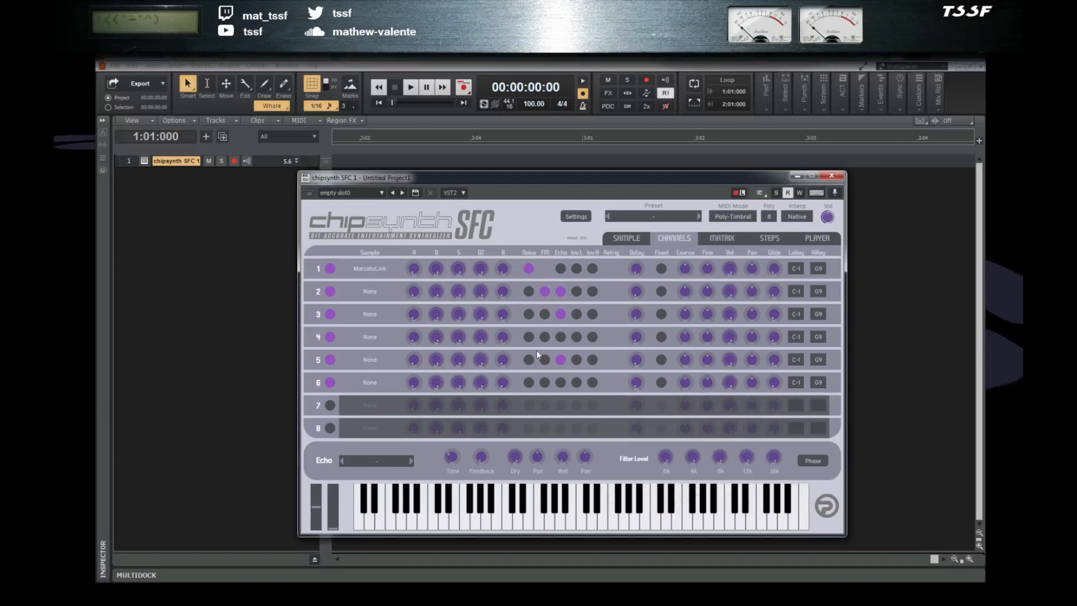
pyautogui.click(544, 382)
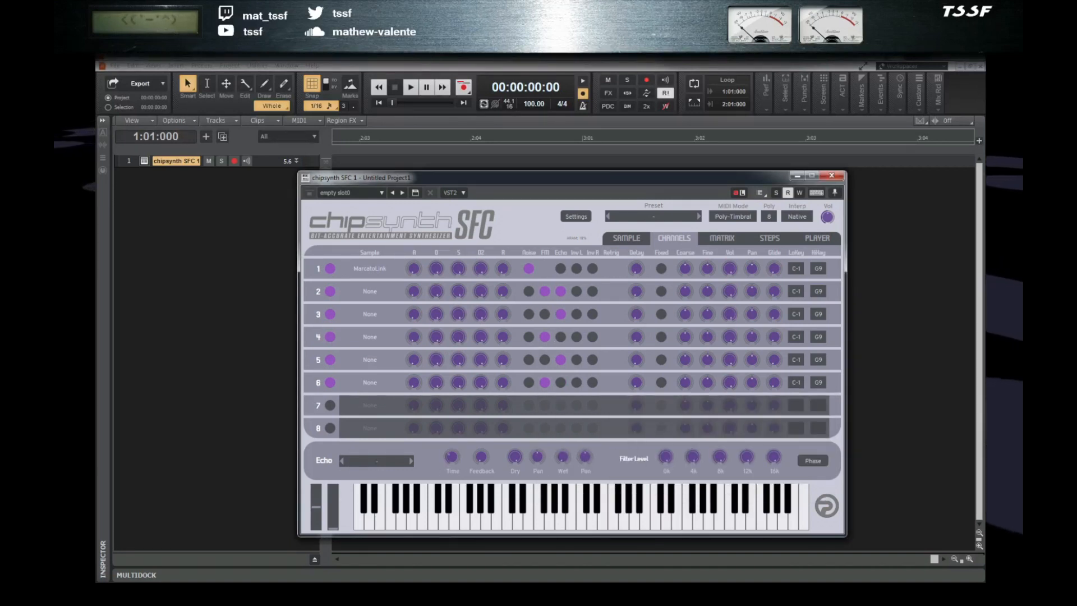
# - Correct the echo switches against the SPC player's flags: off on channels 2 and 5, on for channels 4 and 6
pyautogui.hotkey('alt', 'Tab')
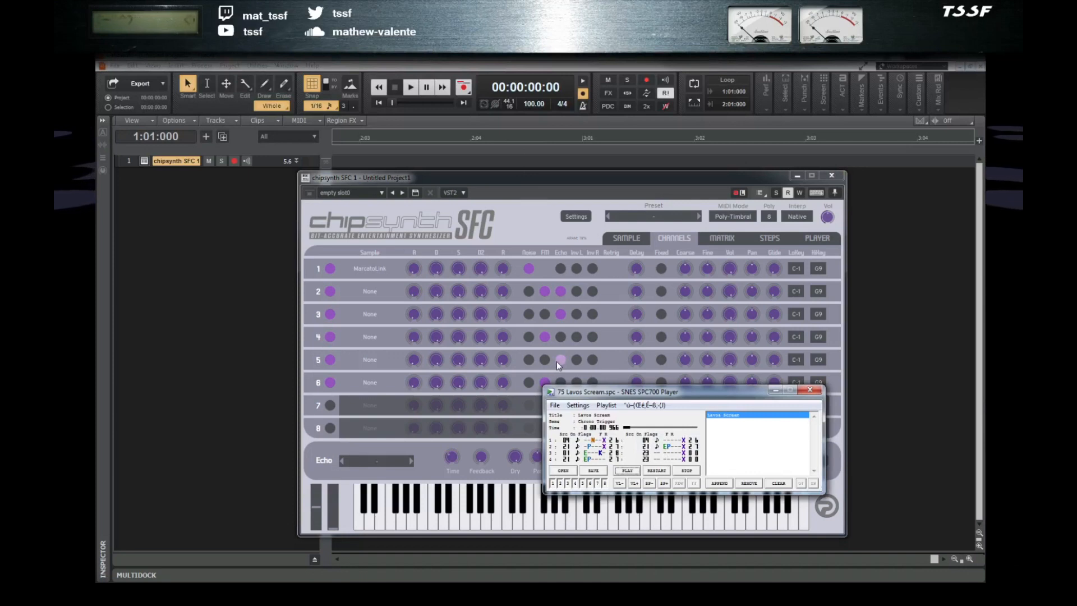
pyautogui.click(559, 382)
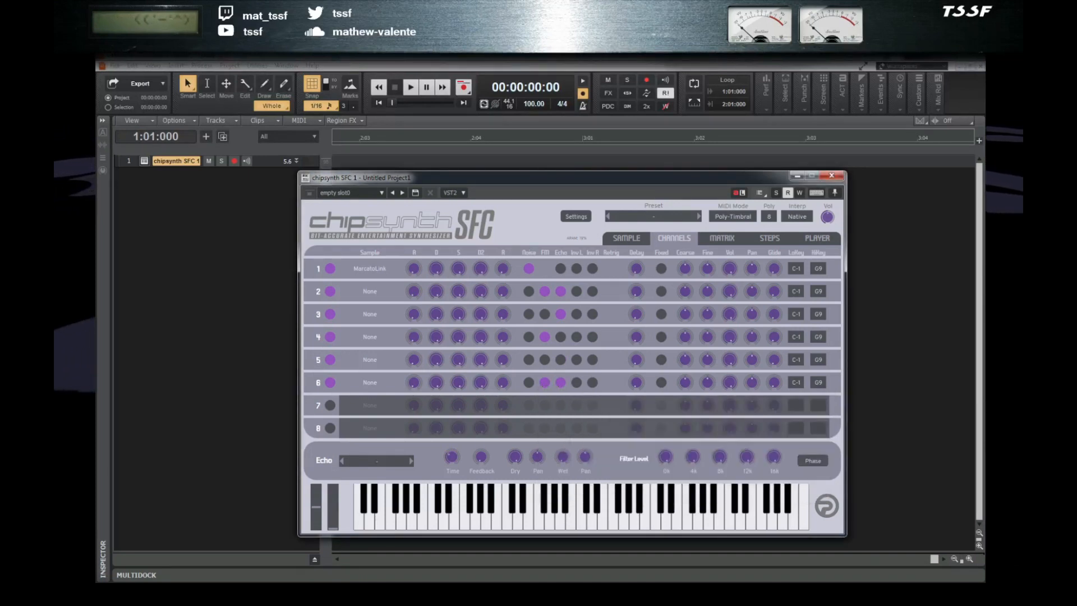
pyautogui.hotkey('alt', 'Tab')
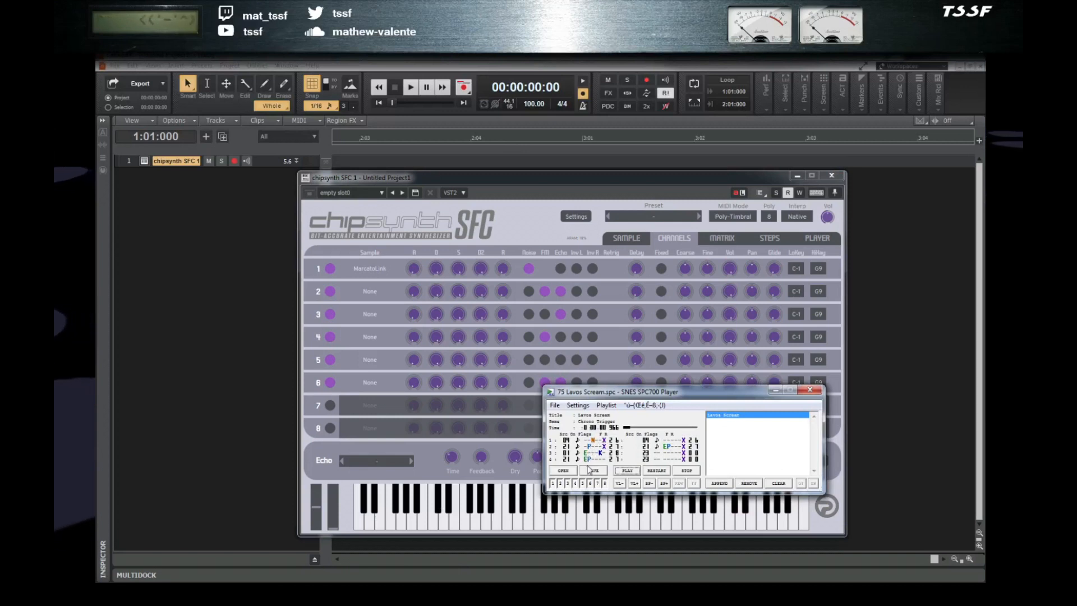
pyautogui.click(560, 294)
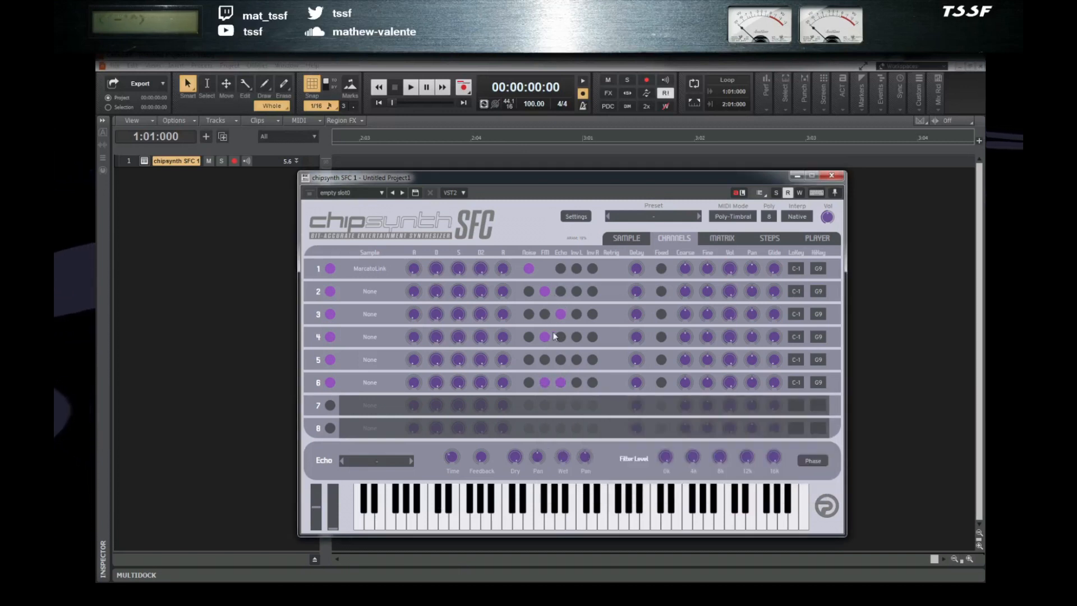
pyautogui.click(561, 337)
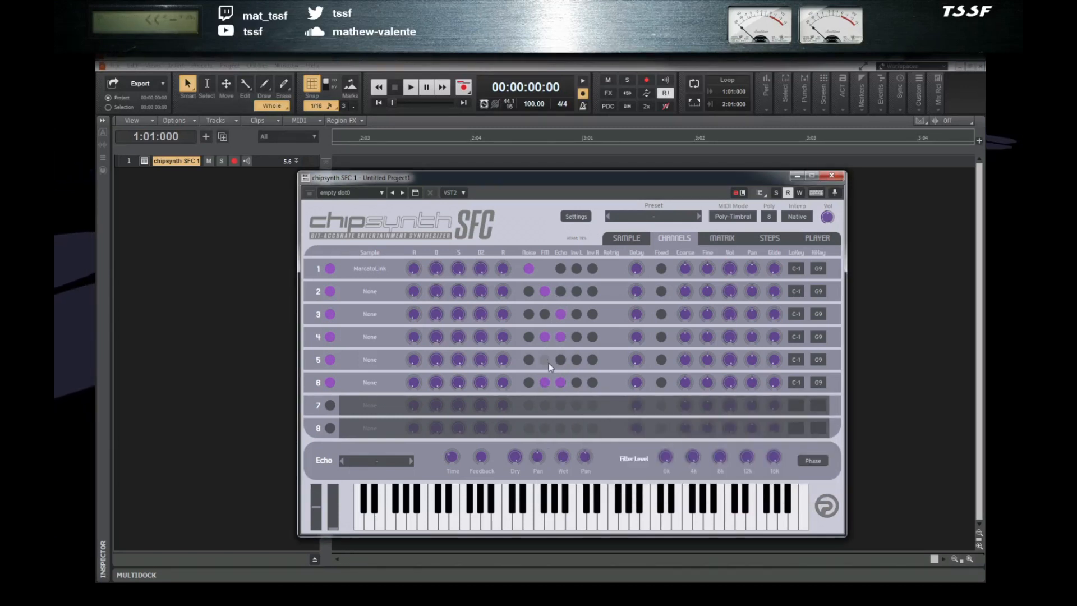
# - Replay Lavos Scream in the SPC player, audition channel 1 alone from the start, and stop playback
pyautogui.click(342, 592)
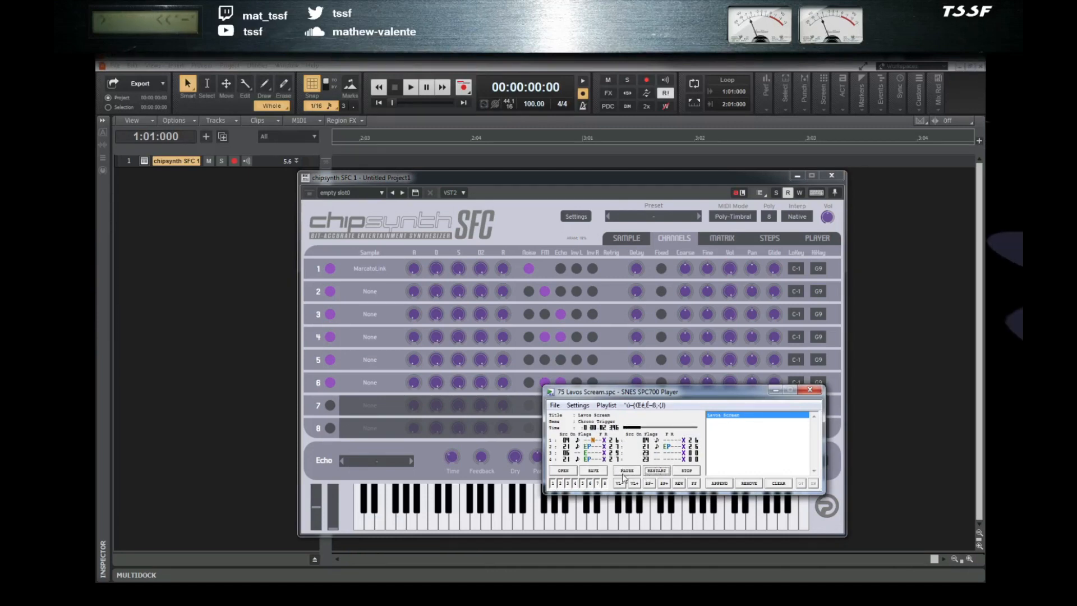
pyautogui.click(685, 470)
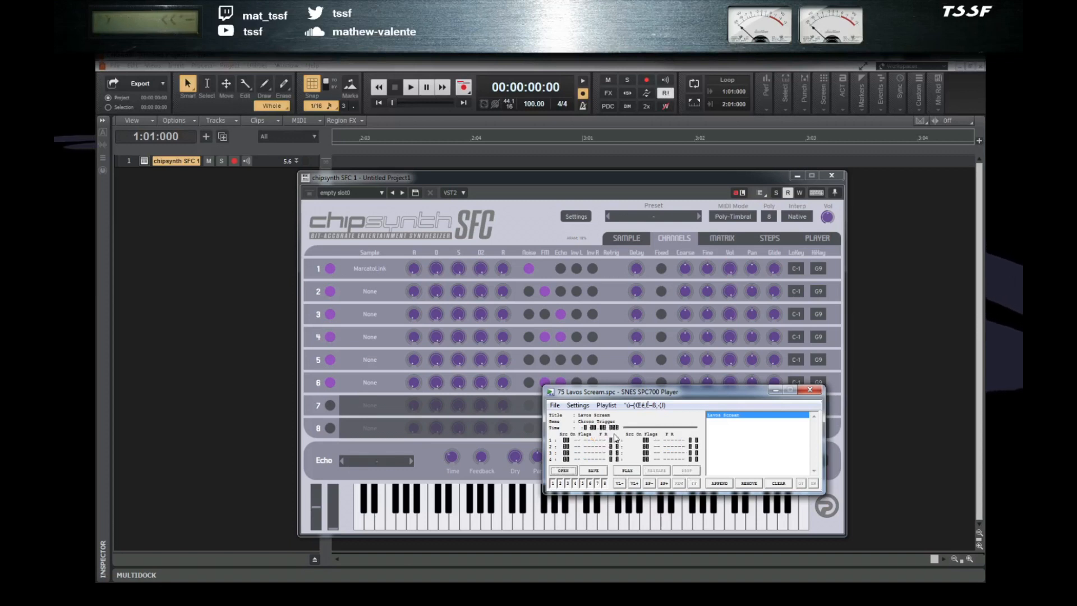
pyautogui.rightClick(569, 482)
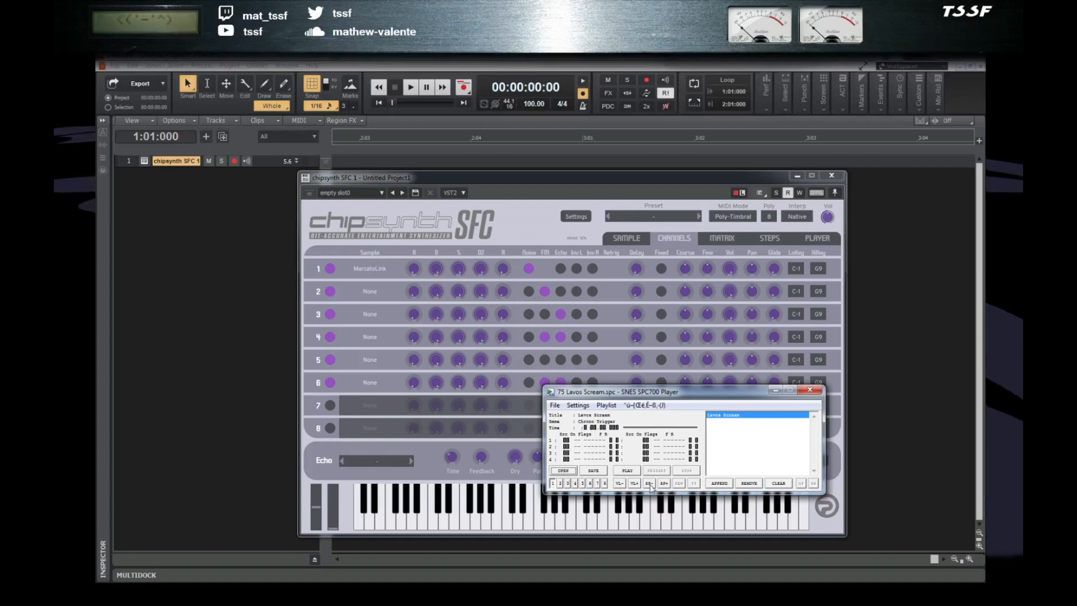
pyautogui.click(627, 471)
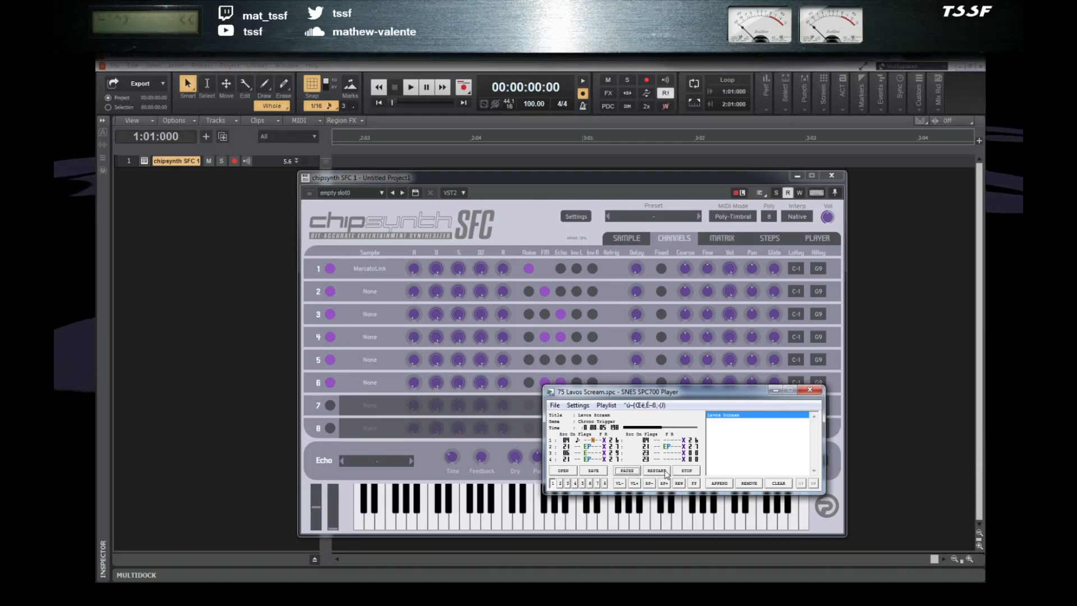
pyautogui.click(683, 472)
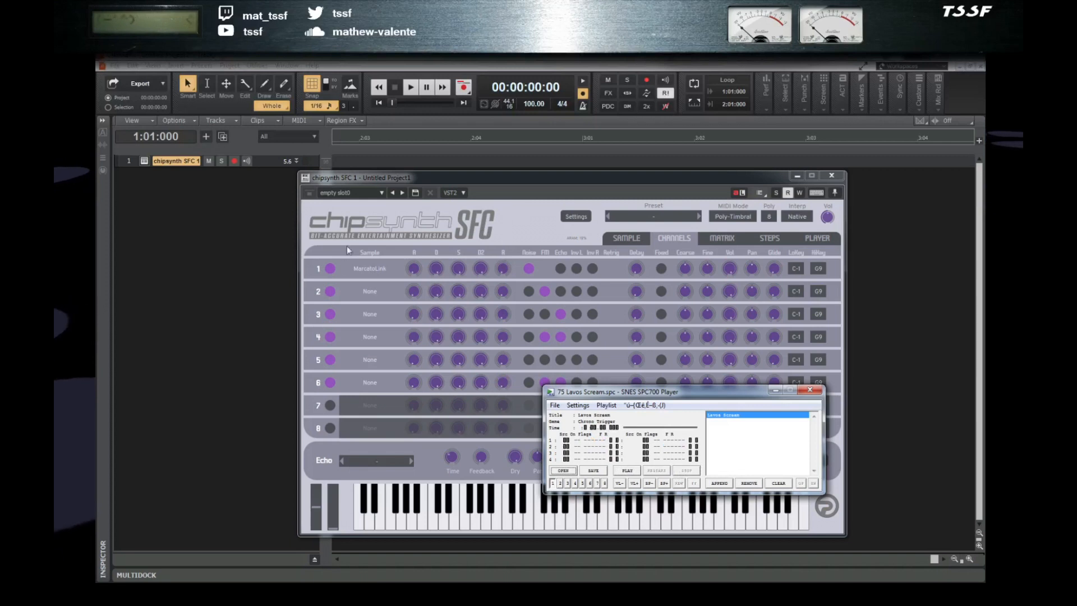
# - Clear the sample list, load Sine Full.wav from the factory Waves folder into slot A, and audition it across several notes
pyautogui.click(633, 243)
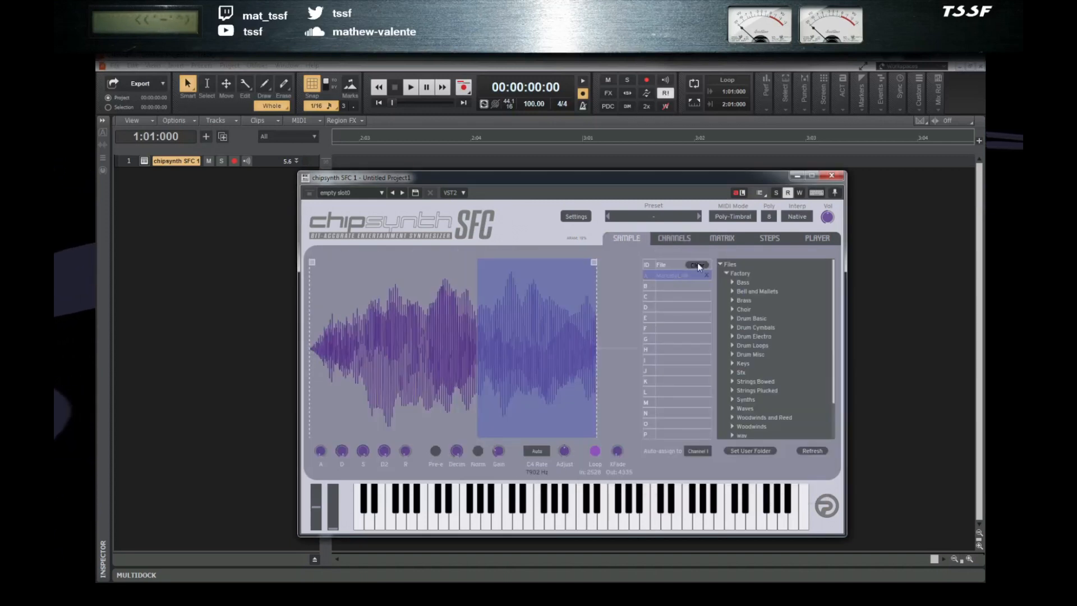
pyautogui.click(698, 264)
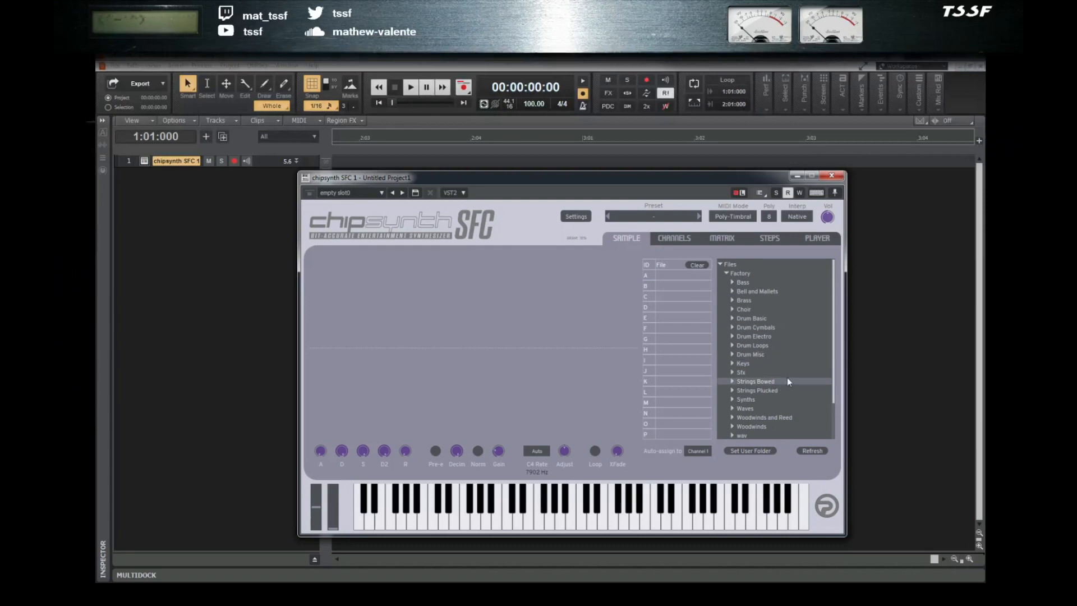
pyautogui.moveTo(834, 370); pyautogui.dragTo(833, 387)
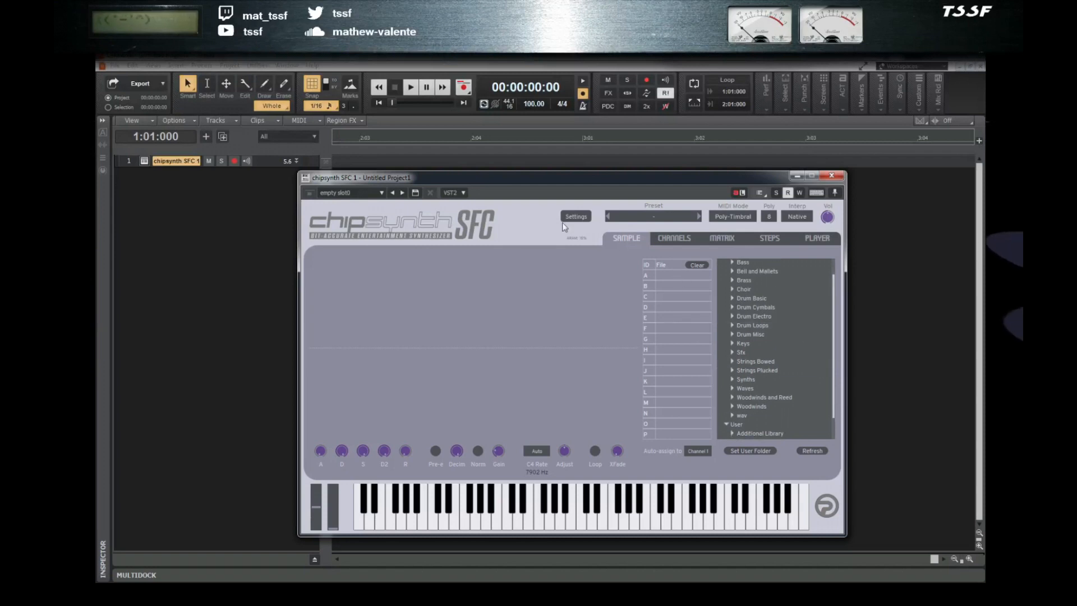
pyautogui.click(762, 389)
pyautogui.scroll(-2, 787, 400)
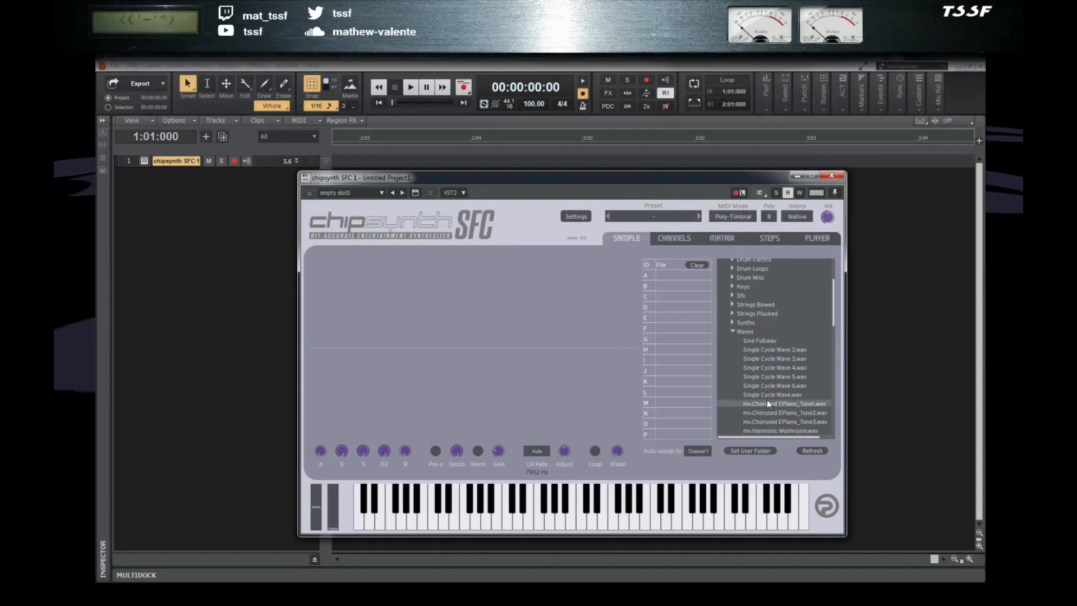
pyautogui.doubleClick(780, 342)
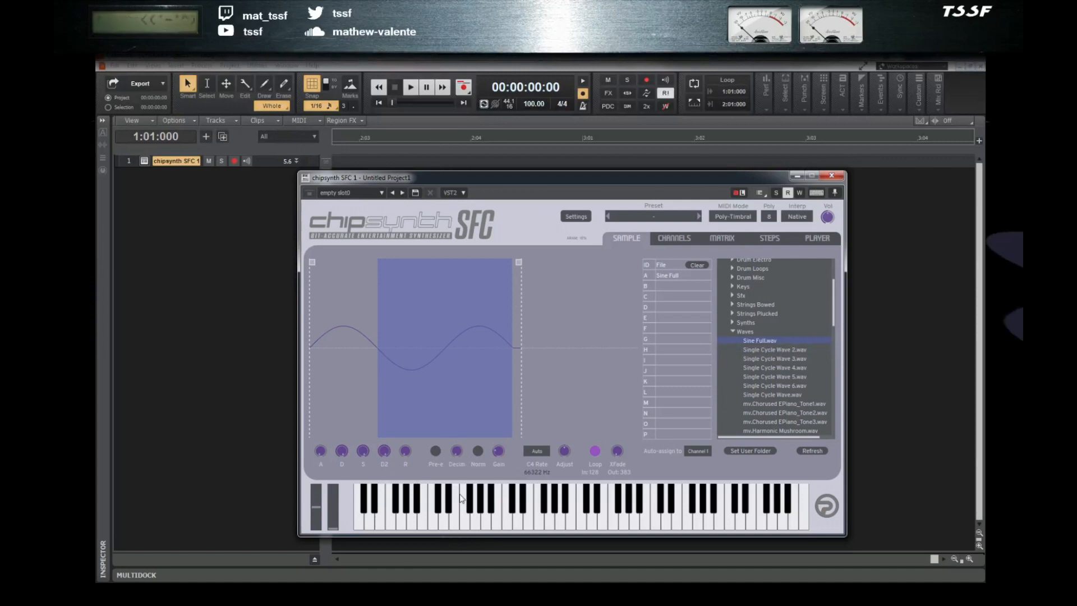
pyautogui.moveTo(551, 521); pyautogui.dragTo(631, 527)
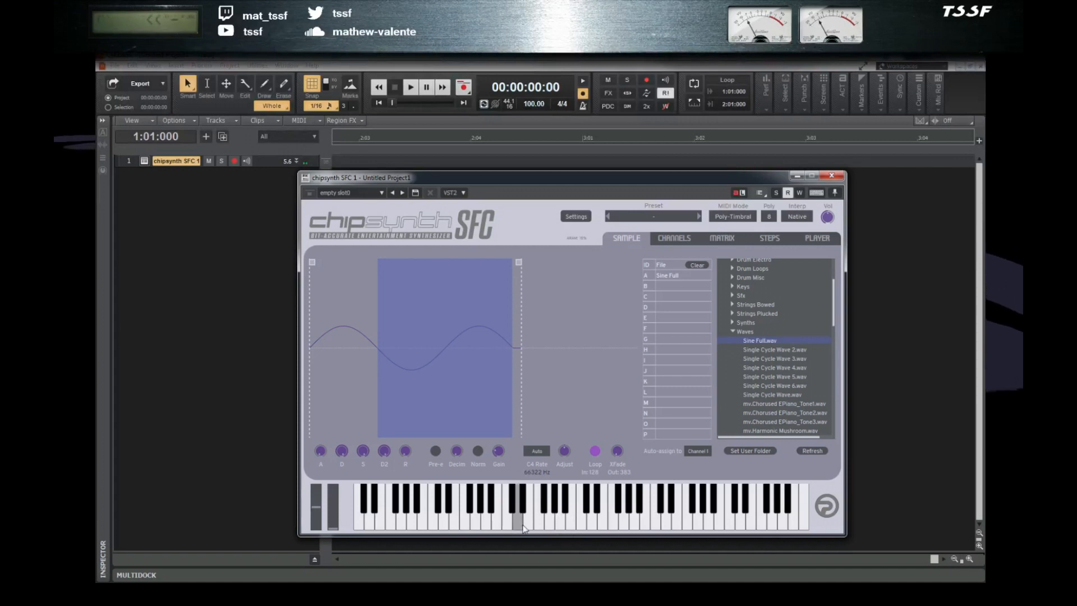
pyautogui.click(617, 525)
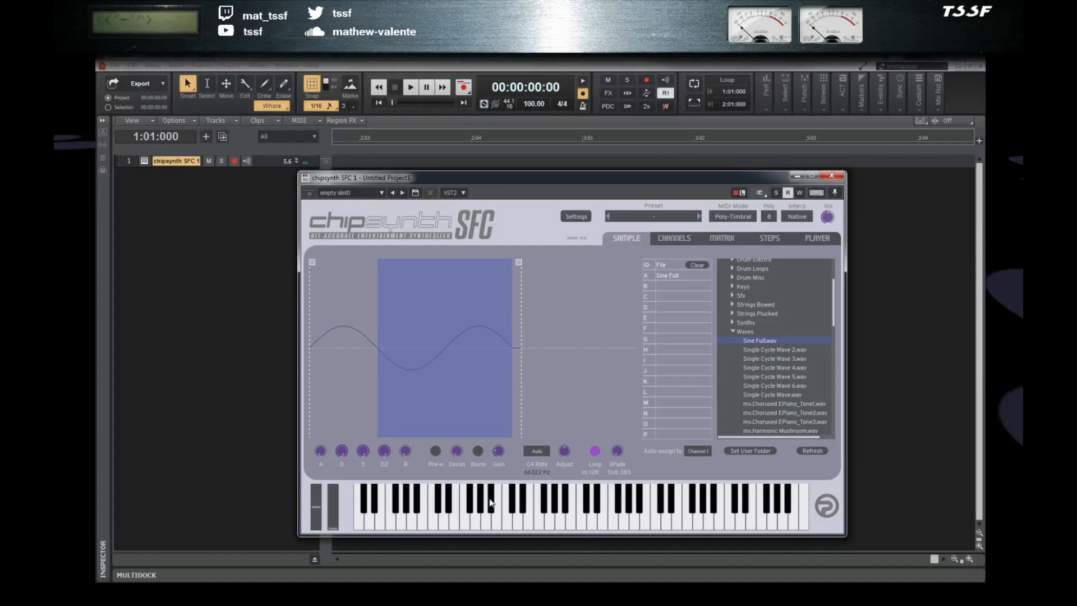
# - Switch to the SPC player, play Lavos Scream with channel 1 alone, and cycle the channel display to the ADSR/Gain values
pyautogui.hotkey('alt', 'Tab')
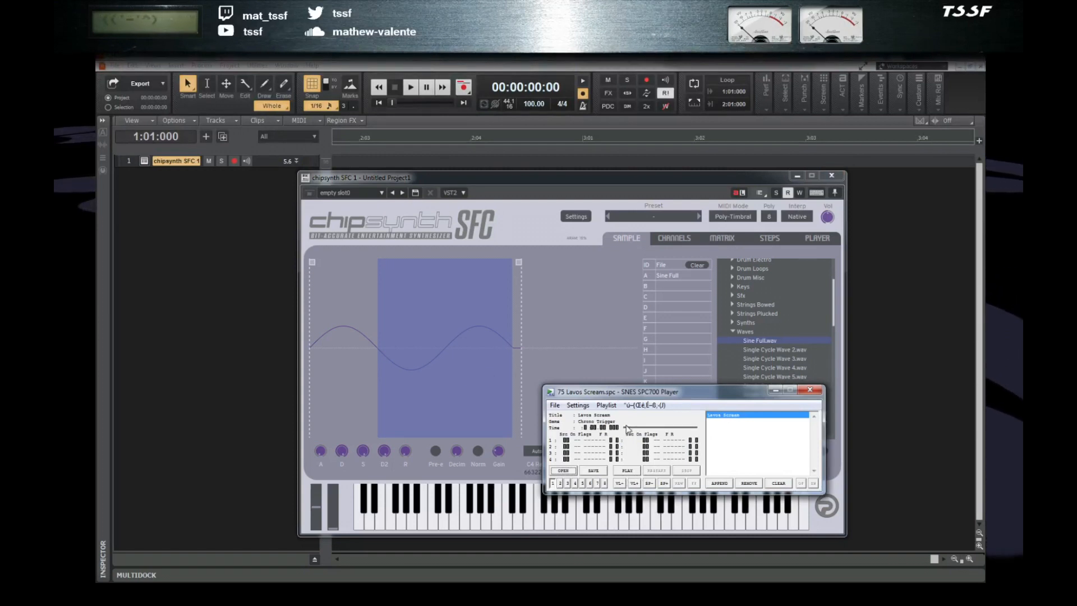
pyautogui.click(627, 470)
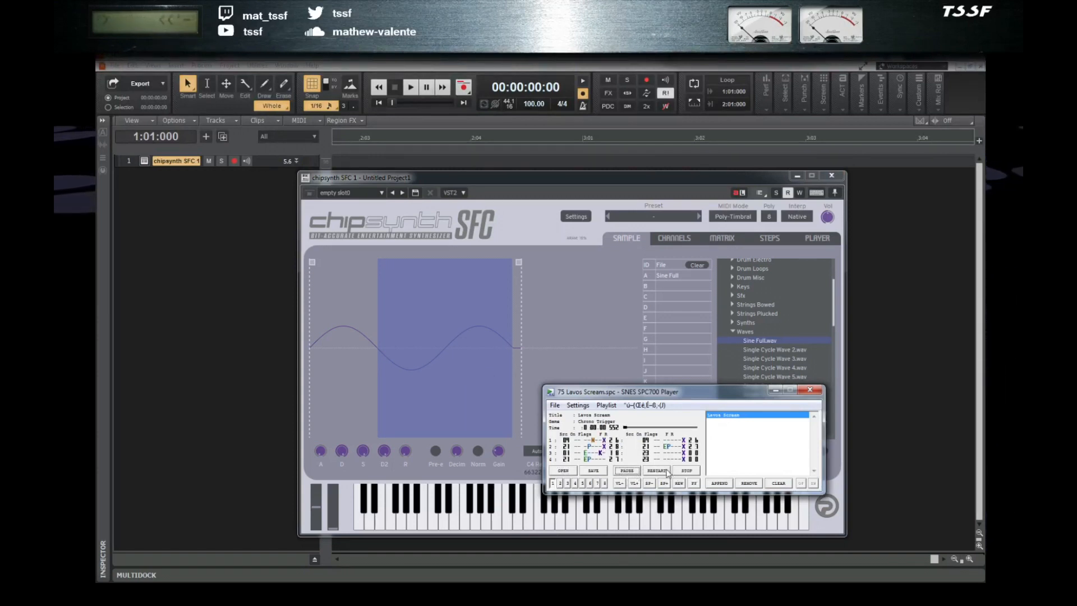
pyautogui.click(652, 456)
pyautogui.click(652, 455)
pyautogui.click(652, 456)
pyautogui.click(652, 456)
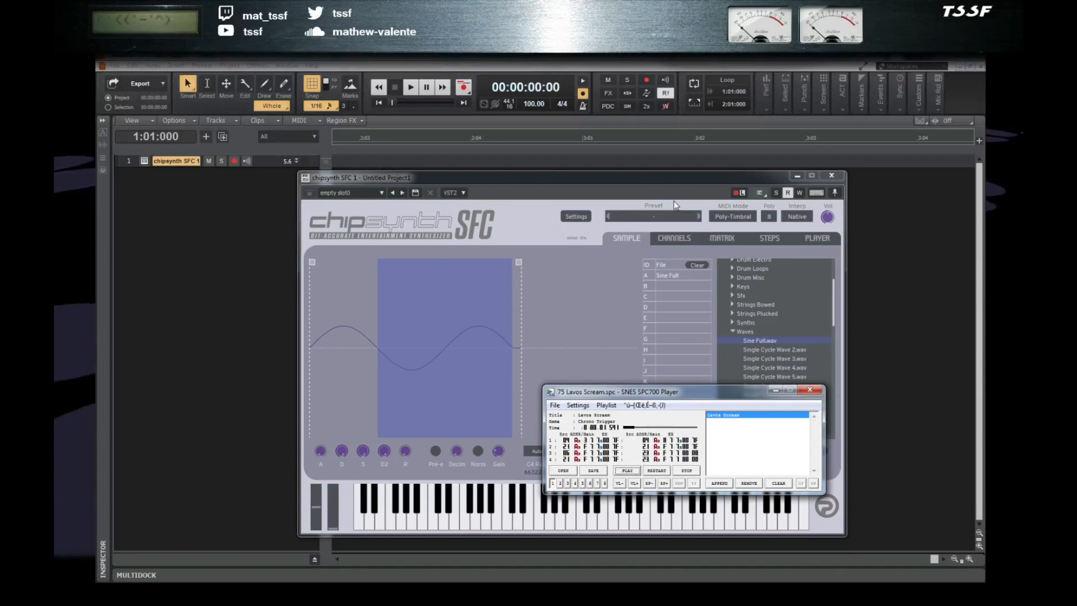
# - Check the SPC player's ADSR values, adjust channel 1's attack in chipsynth SFC's channel settings, and audition a few notes
pyautogui.click(654, 237)
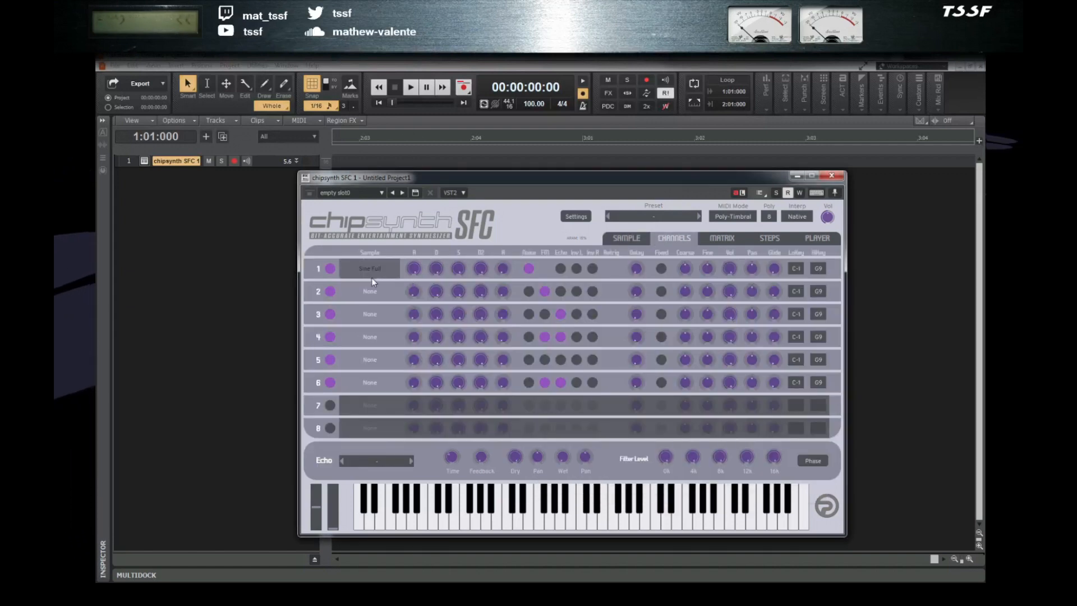
pyautogui.moveTo(416, 298)
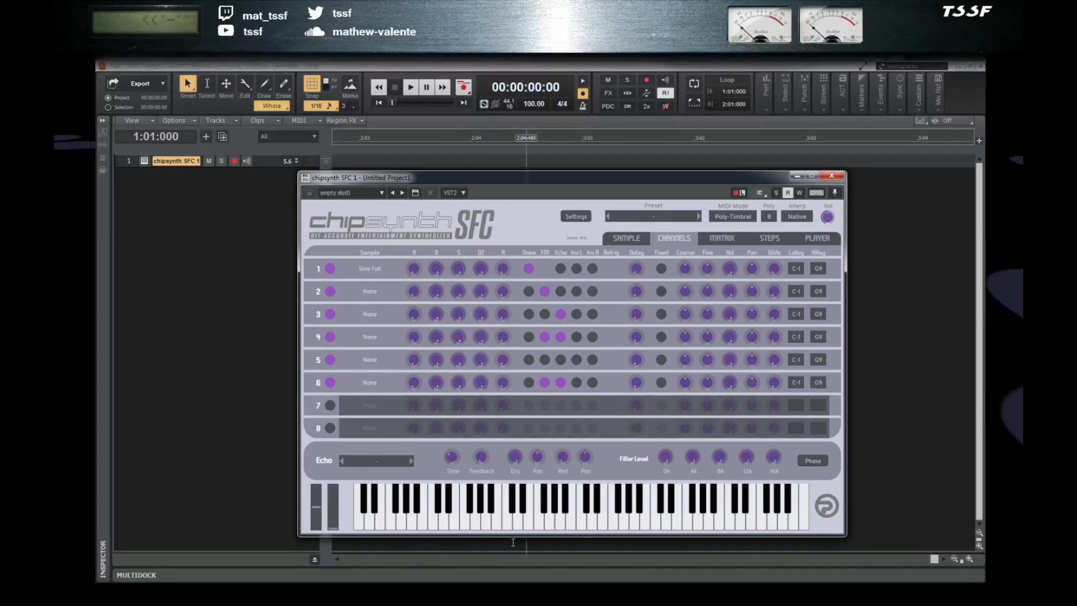
pyautogui.click(352, 591)
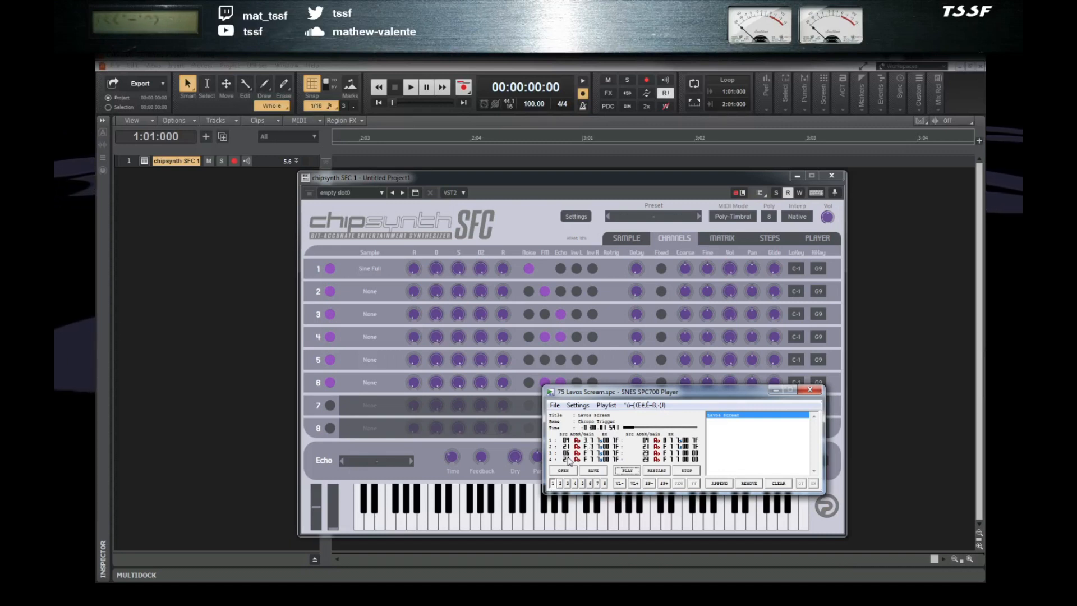
pyautogui.click(418, 269)
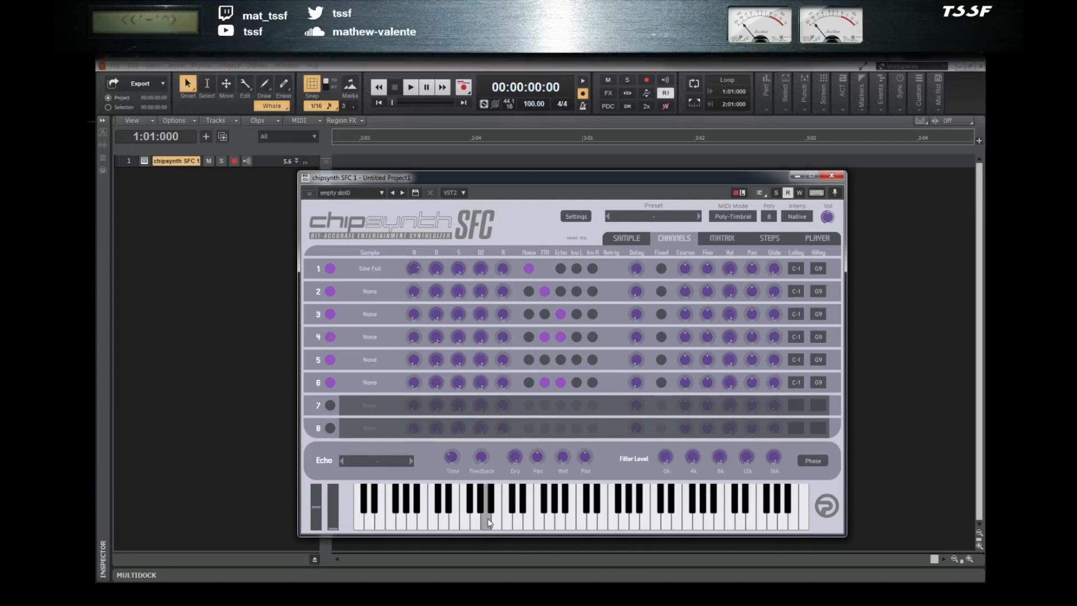
pyautogui.click(507, 521)
pyautogui.click(408, 524)
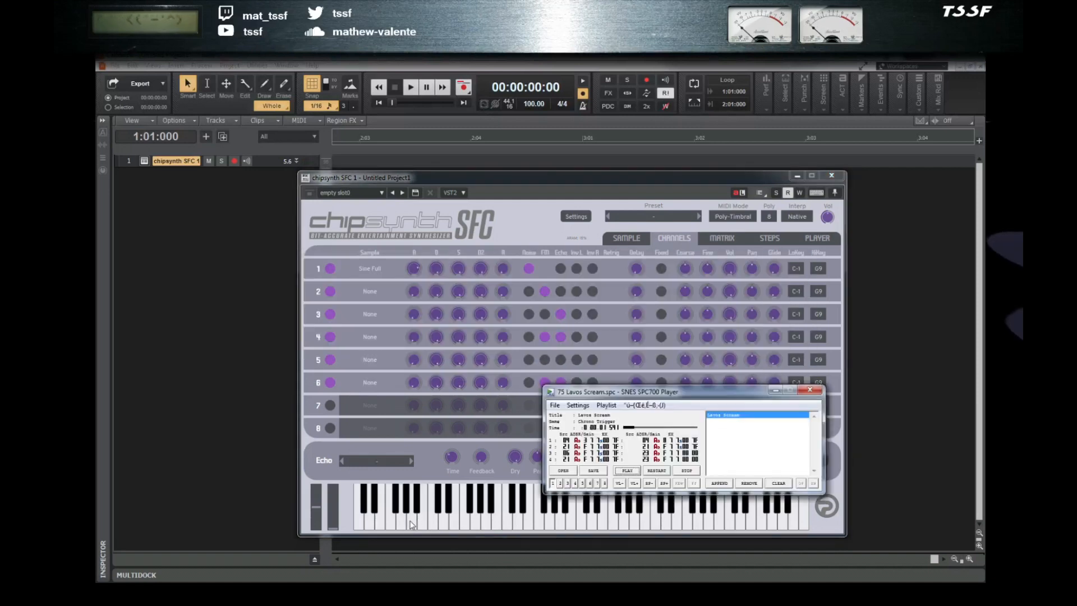
# - Restart Lavos Scream in the SPC player and compare it with channel 1 by playing low notes in chipsynth SFC
pyautogui.click(651, 474)
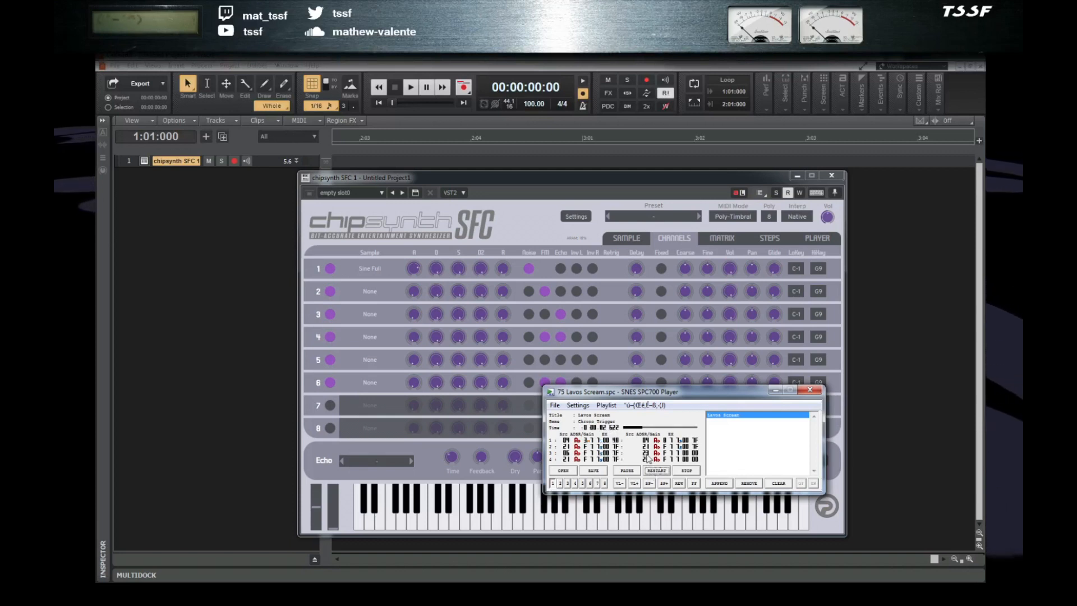
pyautogui.click(626, 470)
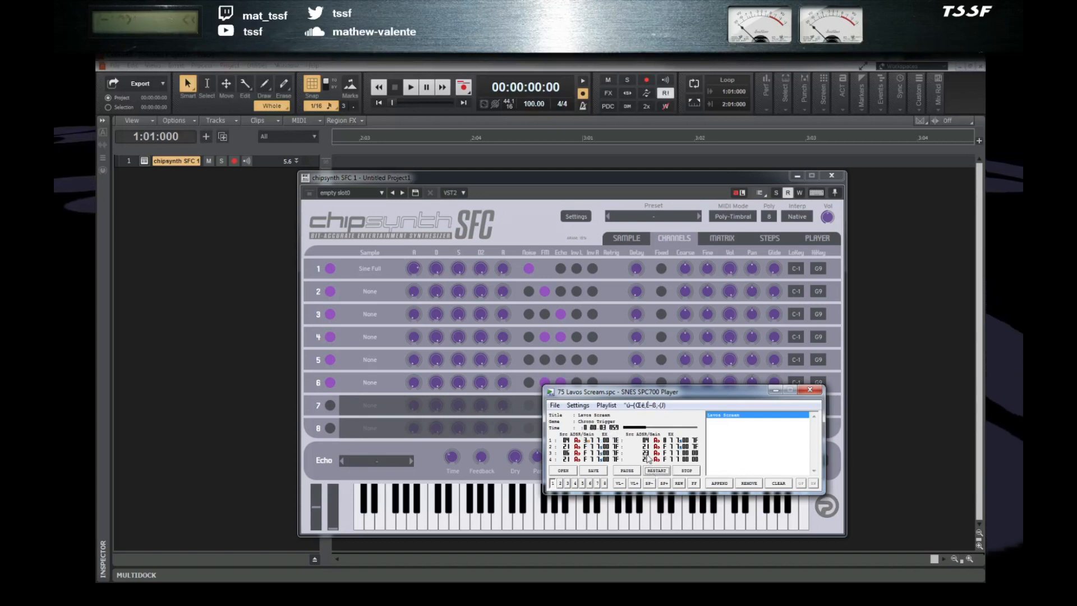
pyautogui.click(372, 524)
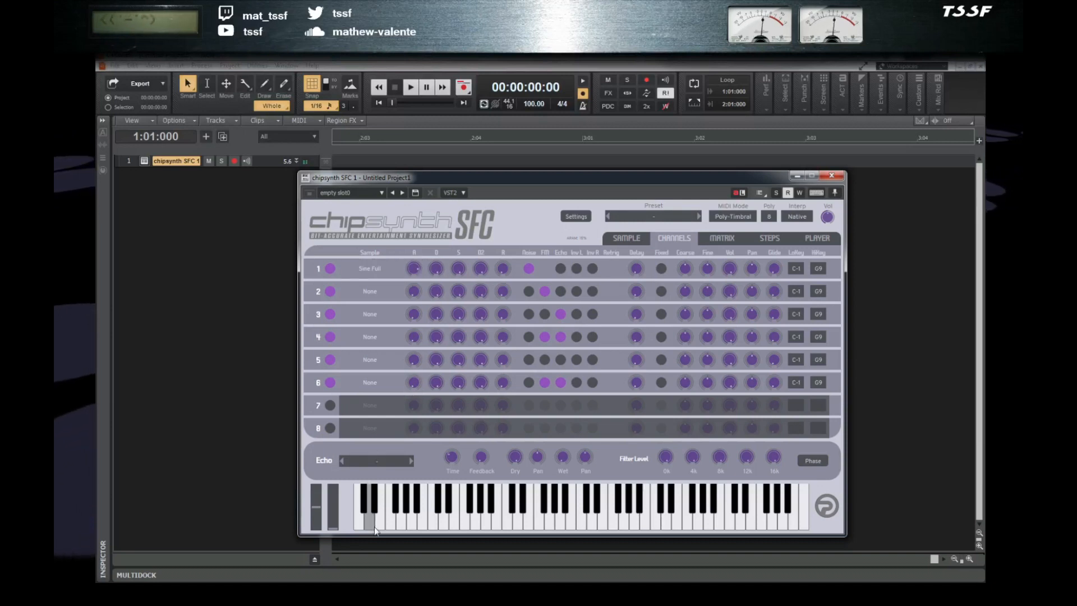
pyautogui.moveTo(422, 273)
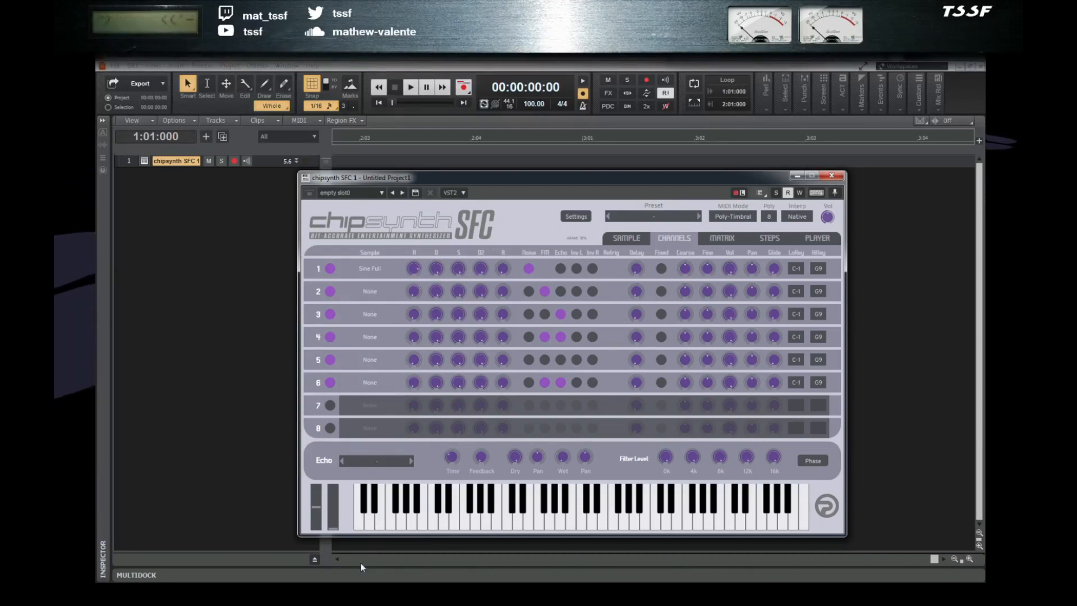
pyautogui.click(373, 528)
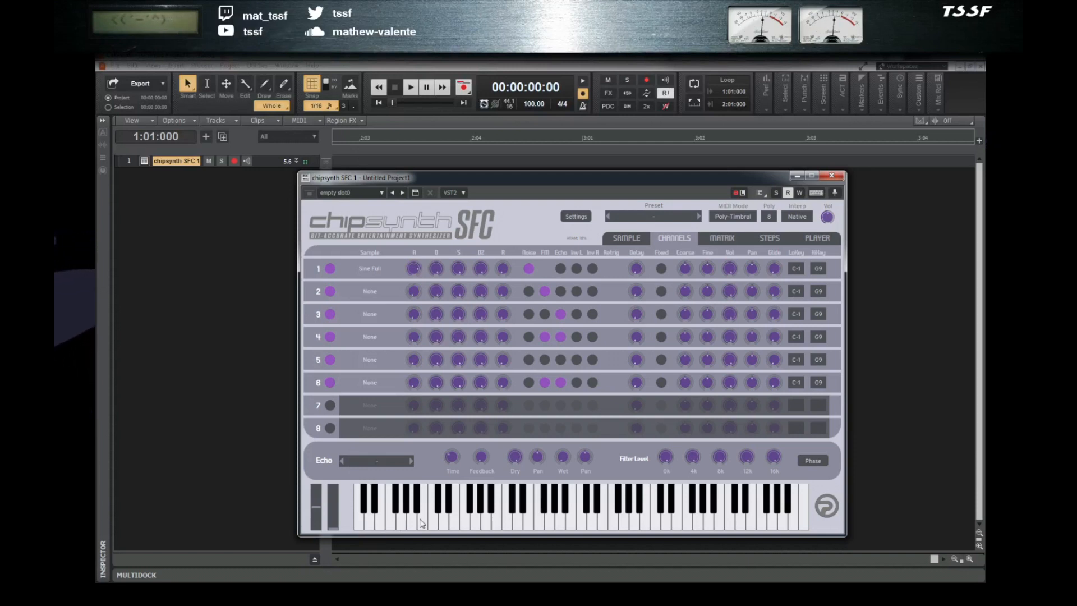
pyautogui.click(372, 527)
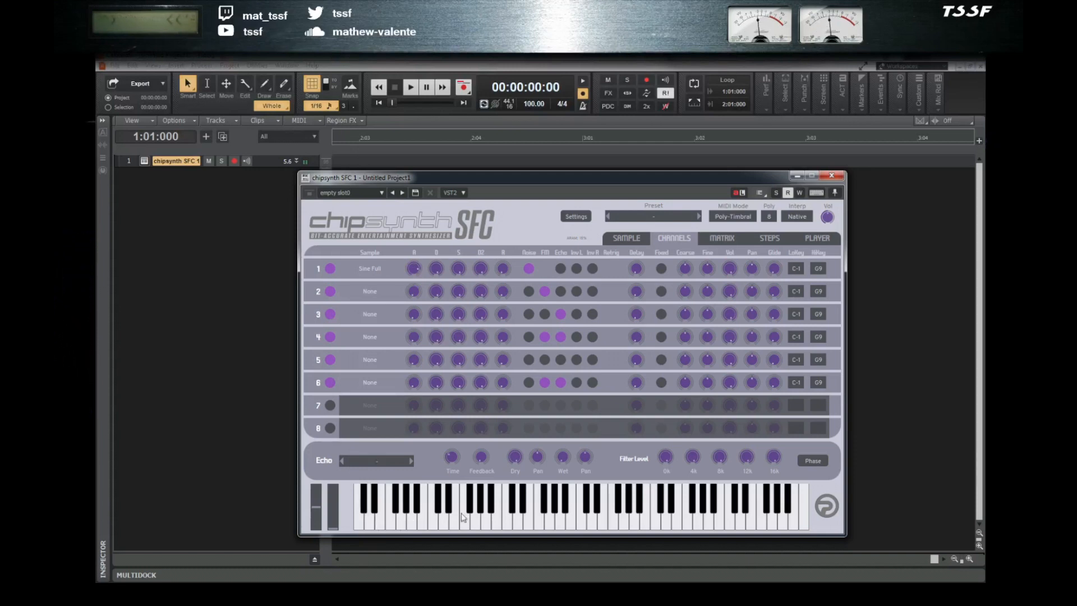
pyautogui.click(424, 529)
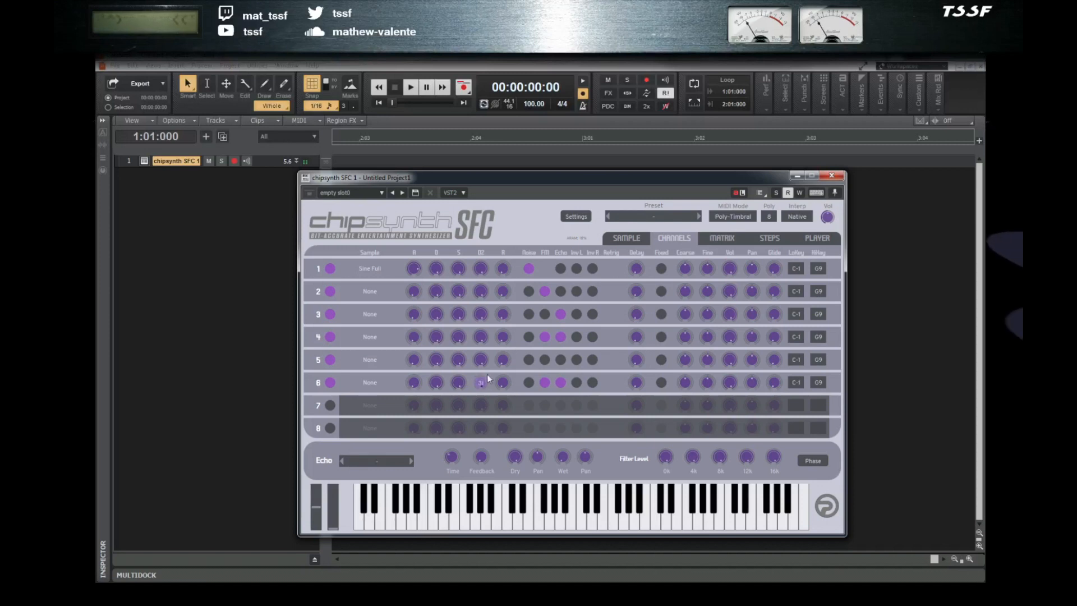
# - Insert a MIDI track below the chipsynth SFC 1 track and move the plugin window clear of the track list
pyautogui.rightClick(129, 190)
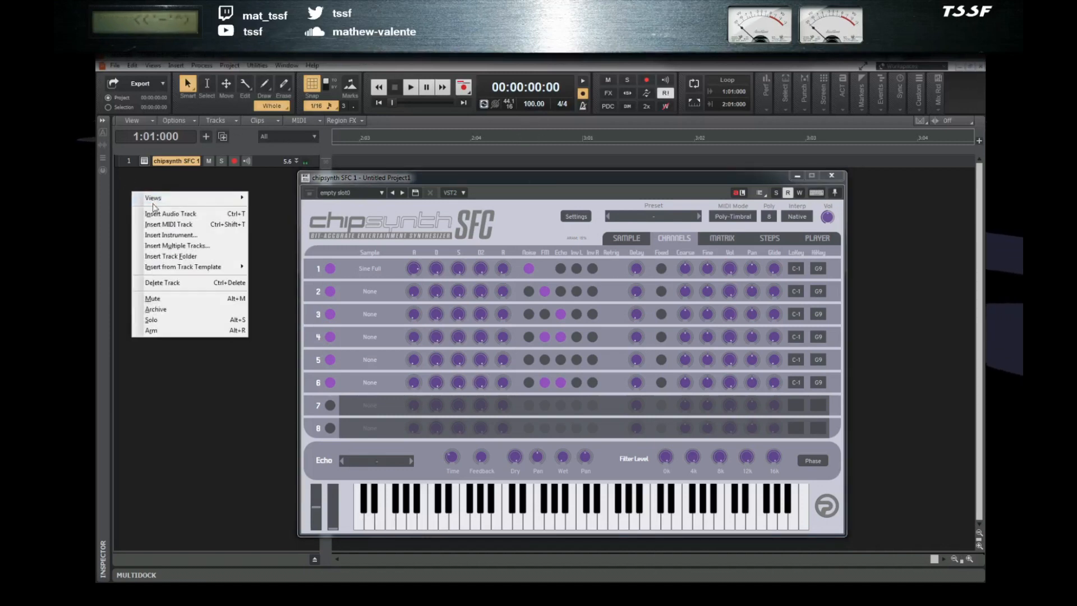
pyautogui.click(179, 225)
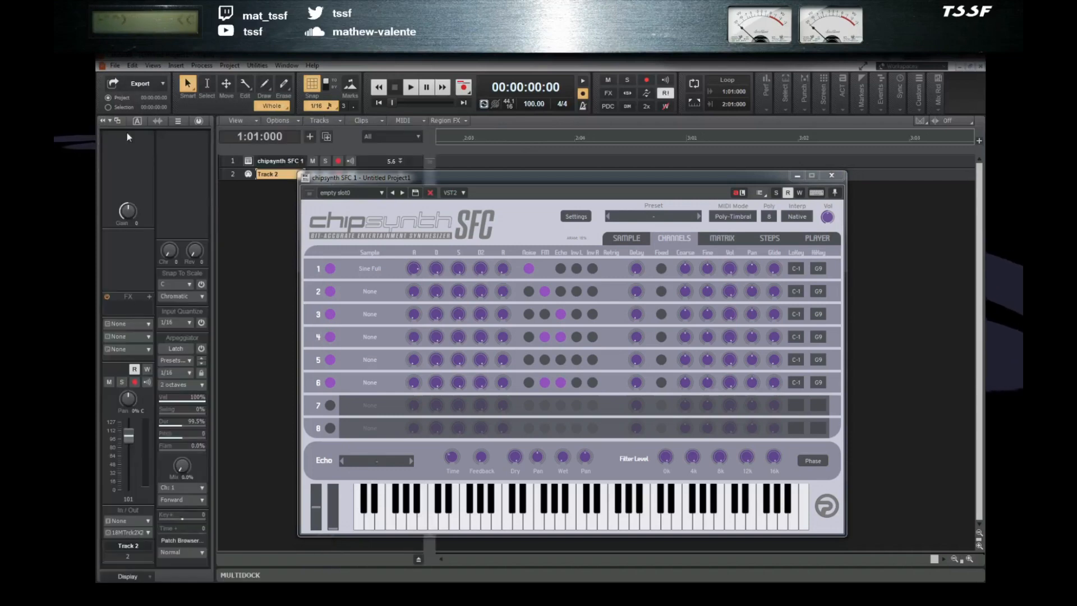
pyautogui.press('i')
pyautogui.moveTo(314, 176); pyautogui.dragTo(441, 144)
# - Insert five more MIDI tracks below Track 2, one for each remaining channel
pyautogui.click(178, 66)
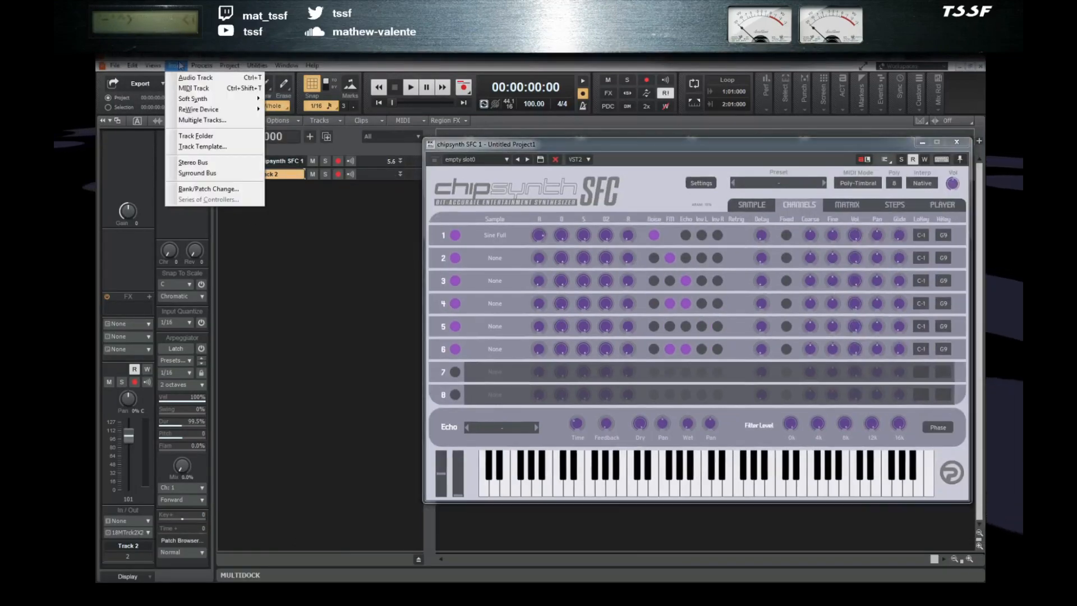
pyautogui.click(190, 89)
pyautogui.click(177, 65)
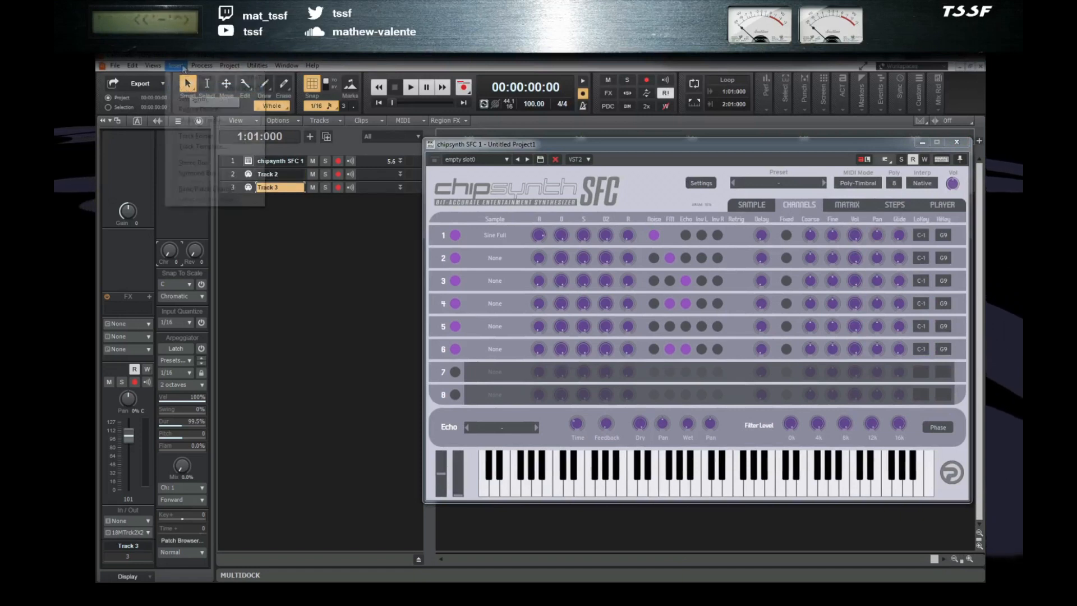
pyautogui.click(191, 87)
pyautogui.click(179, 65)
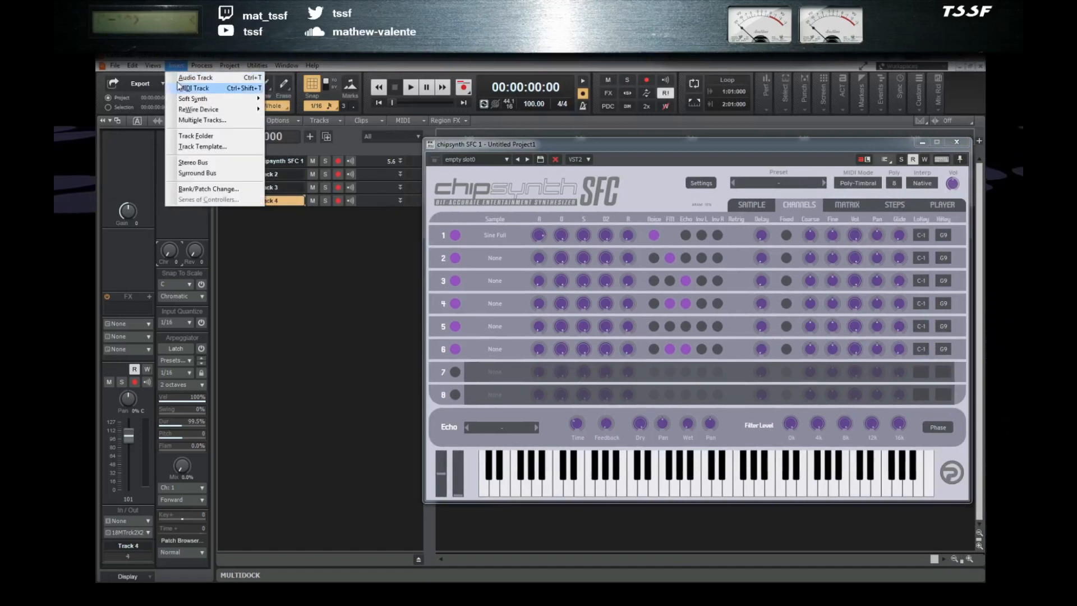
pyautogui.click(190, 87)
pyautogui.click(174, 67)
pyautogui.click(191, 88)
pyautogui.click(174, 67)
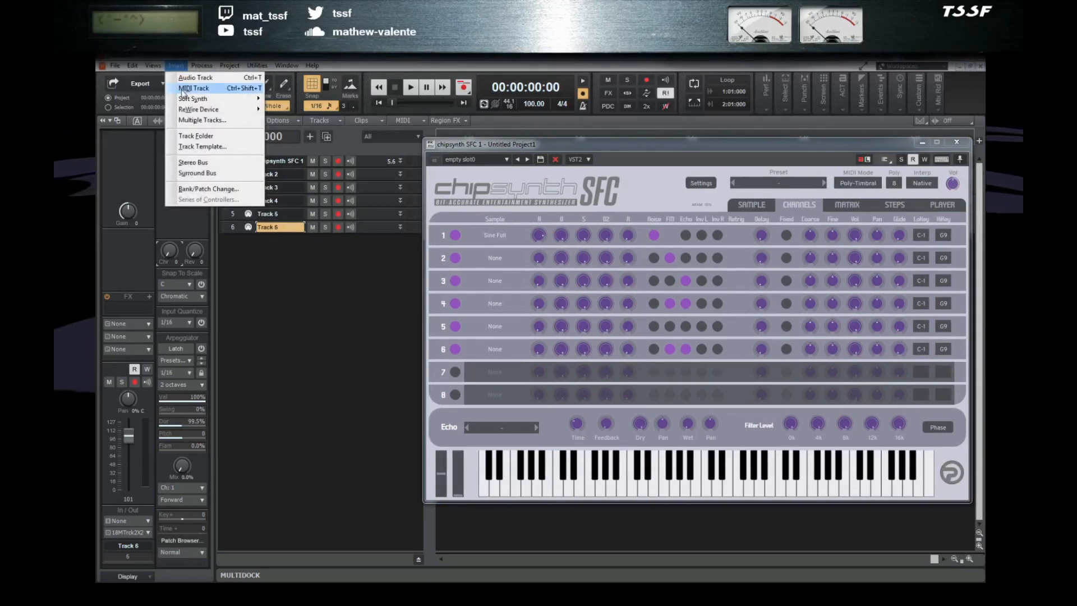
pyautogui.click(183, 89)
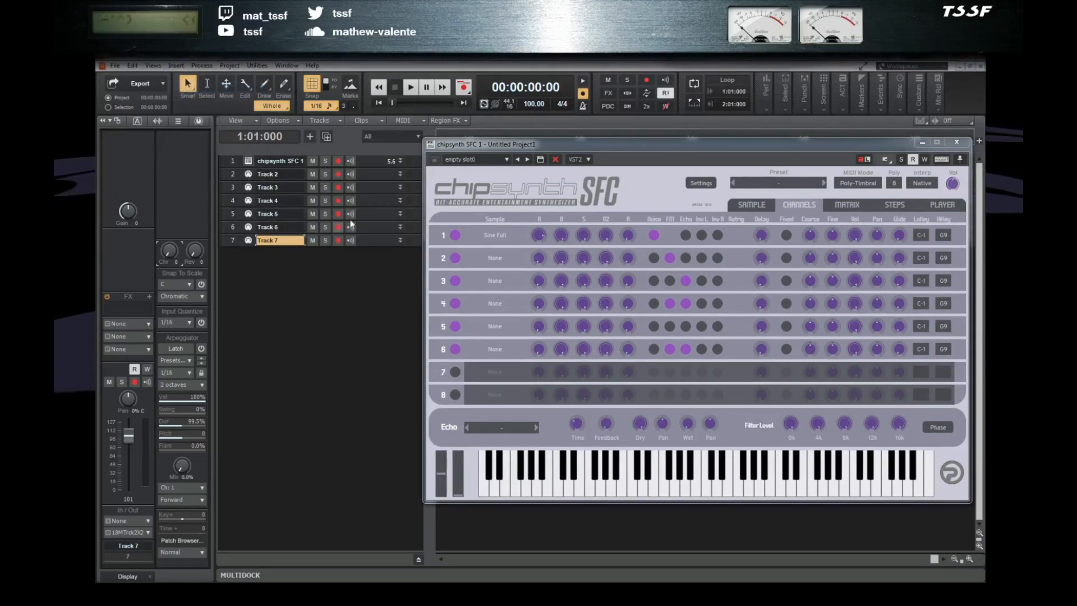
# - Rename Track 2, Track 3 and Track 4 as CH1, CH2 and CH3
pyautogui.doubleClick(280, 171)
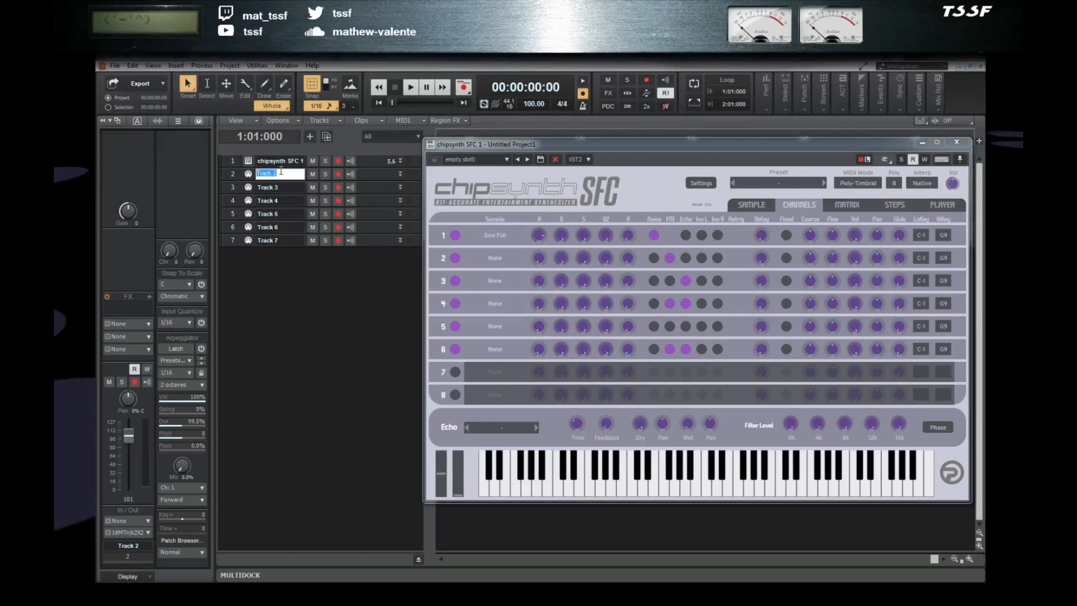
pyautogui.write('CH1')
pyautogui.press('Return')
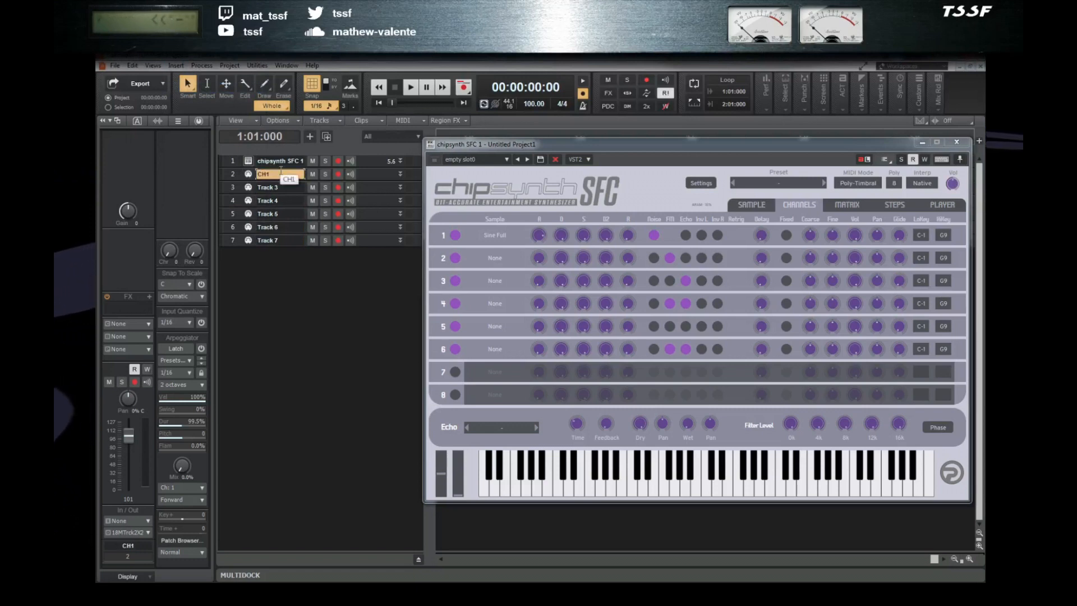
pyautogui.doubleClick(280, 186)
pyautogui.write('ch')
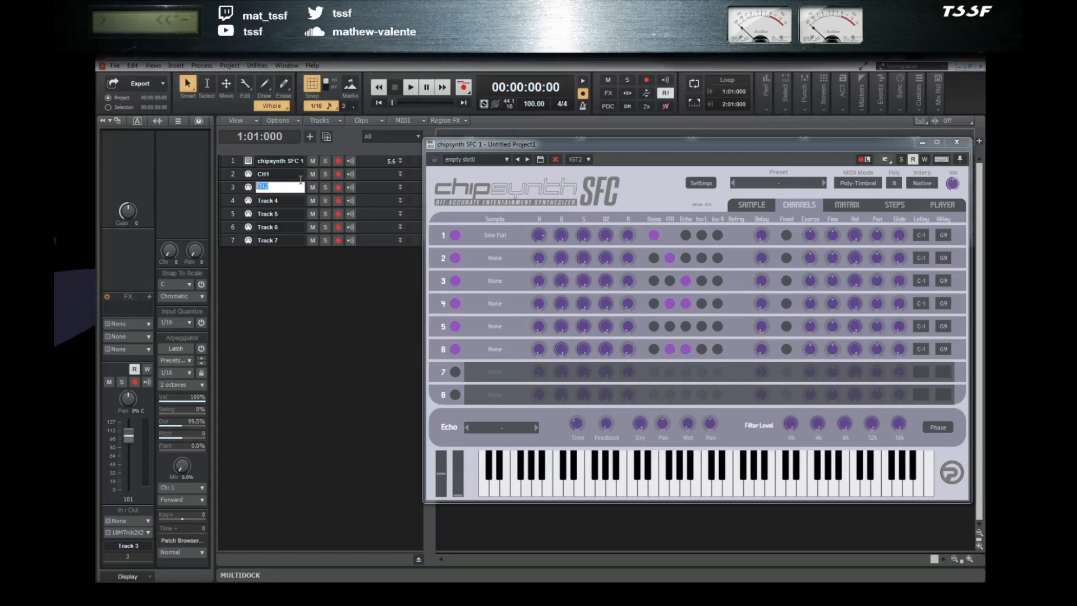
pyautogui.doubleClick(287, 200)
pyautogui.write('CH2')
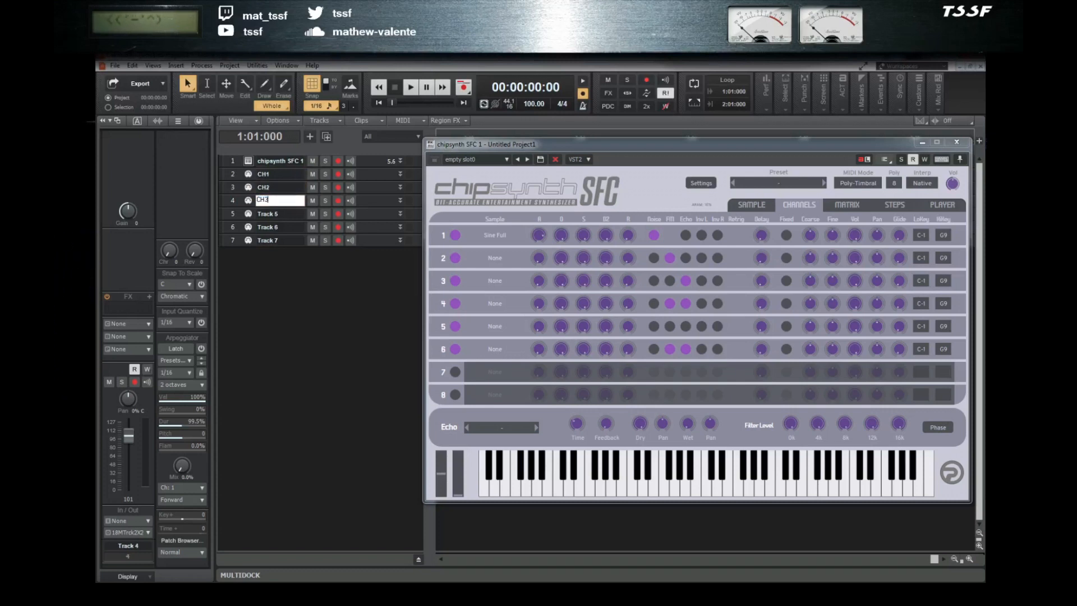
# - Rename Track 5, Track 6 and Track 7 as CH4, CH5 and CH6
pyautogui.doubleClick(264, 214)
pyautogui.doubleClick(278, 226)
pyautogui.write('CH5')
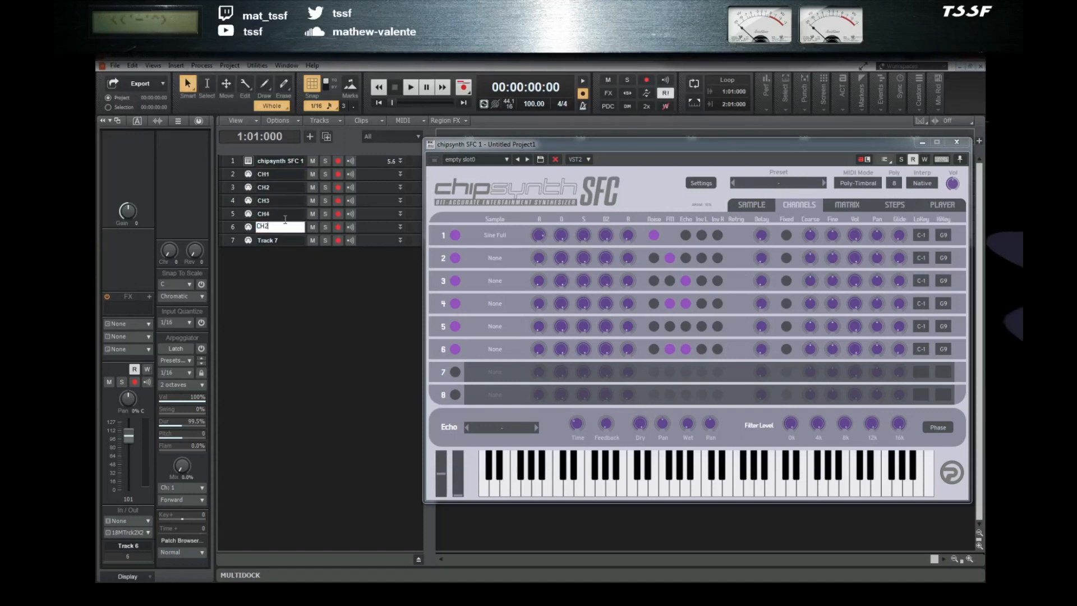
pyautogui.doubleClick(281, 241)
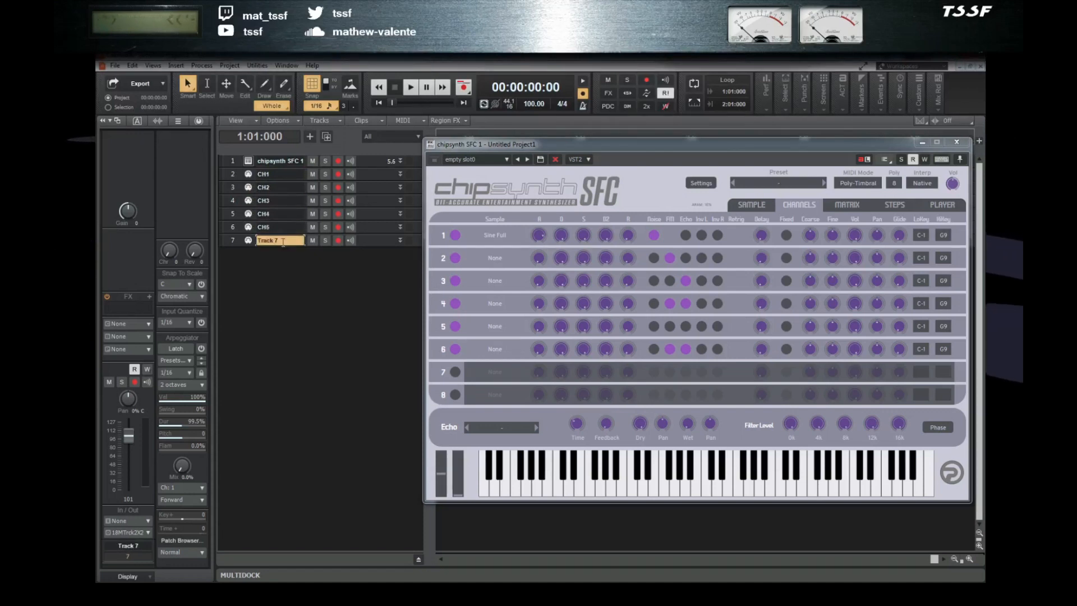
pyautogui.write('CH2')
pyautogui.write('6')
pyautogui.press('Return')
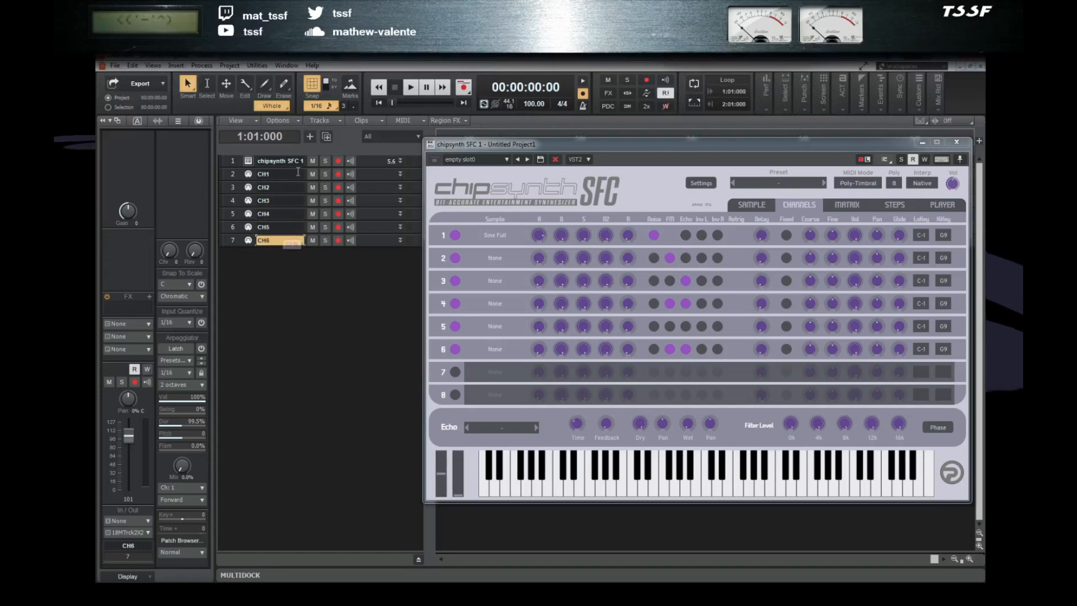
# - Open the Console view and route the outputs of all six tracks, CH1 to CH6, together to 3-chipsynth SFC 1
pyautogui.click(152, 66)
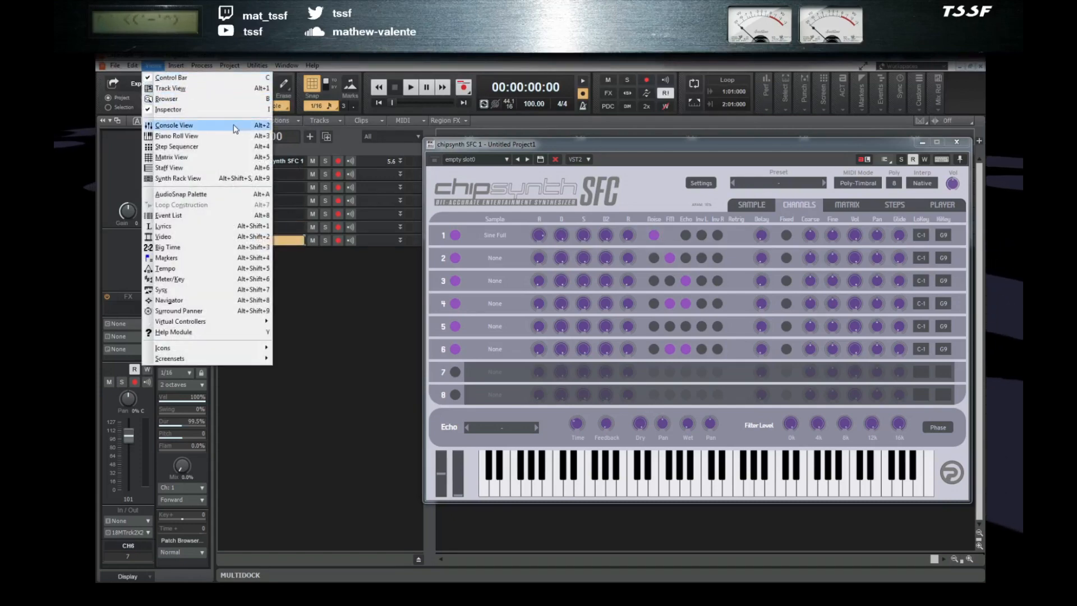
pyautogui.click(174, 125)
pyautogui.moveTo(491, 58); pyautogui.dragTo(587, 65)
pyautogui.click(219, 488)
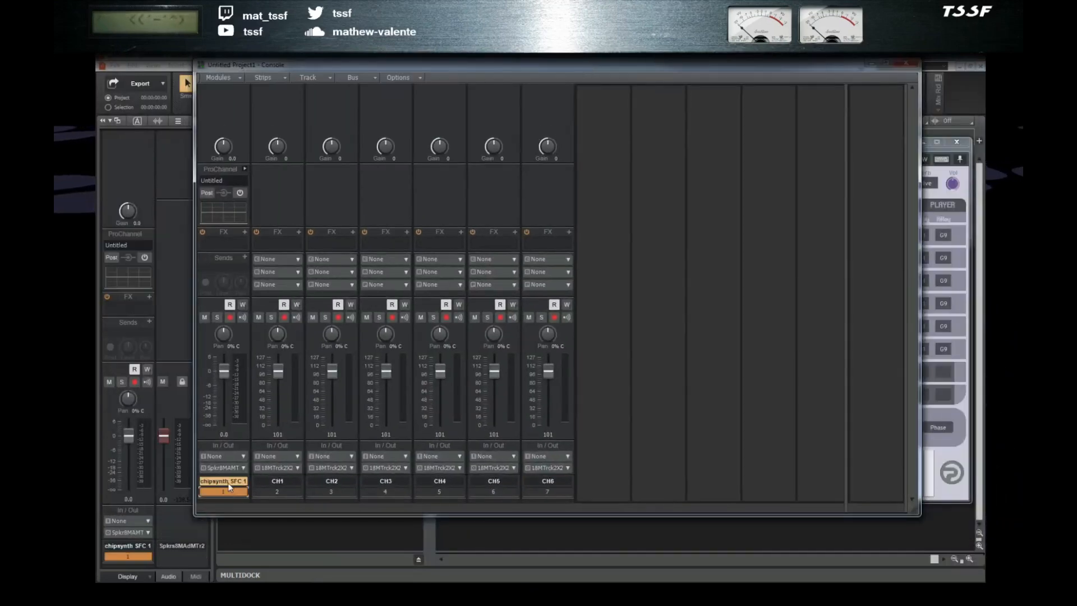
pyautogui.moveTo(278, 490); pyautogui.dragTo(556, 503)
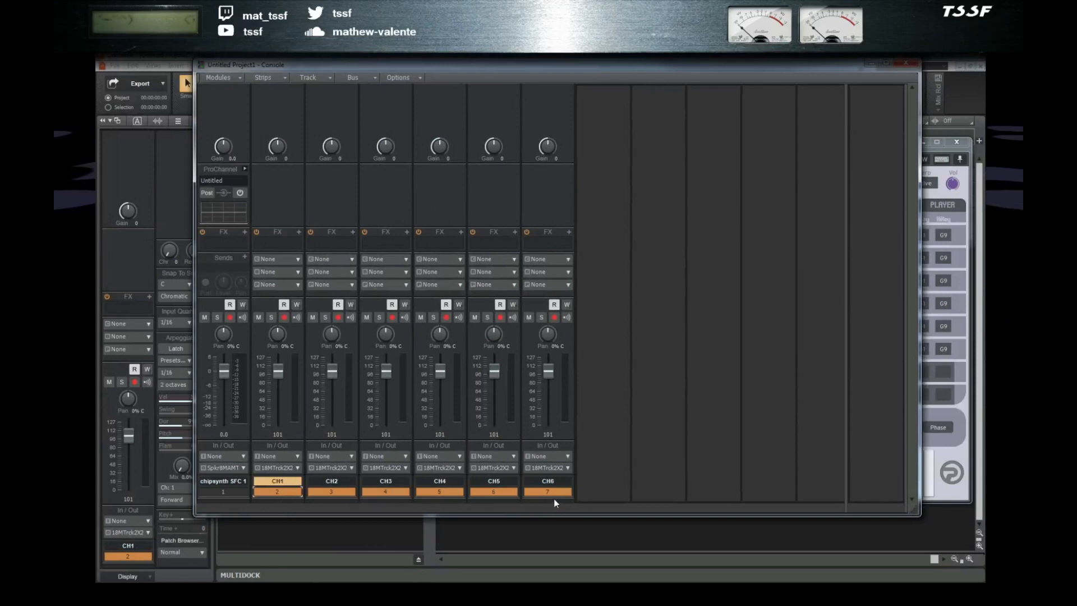
pyautogui.click(298, 468)
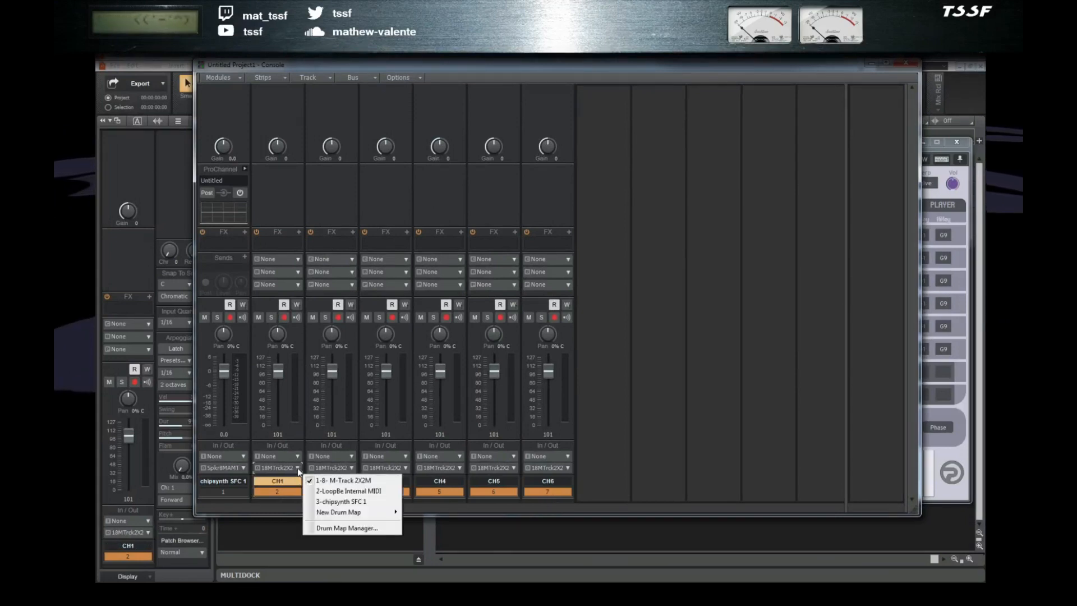
pyautogui.click(346, 503)
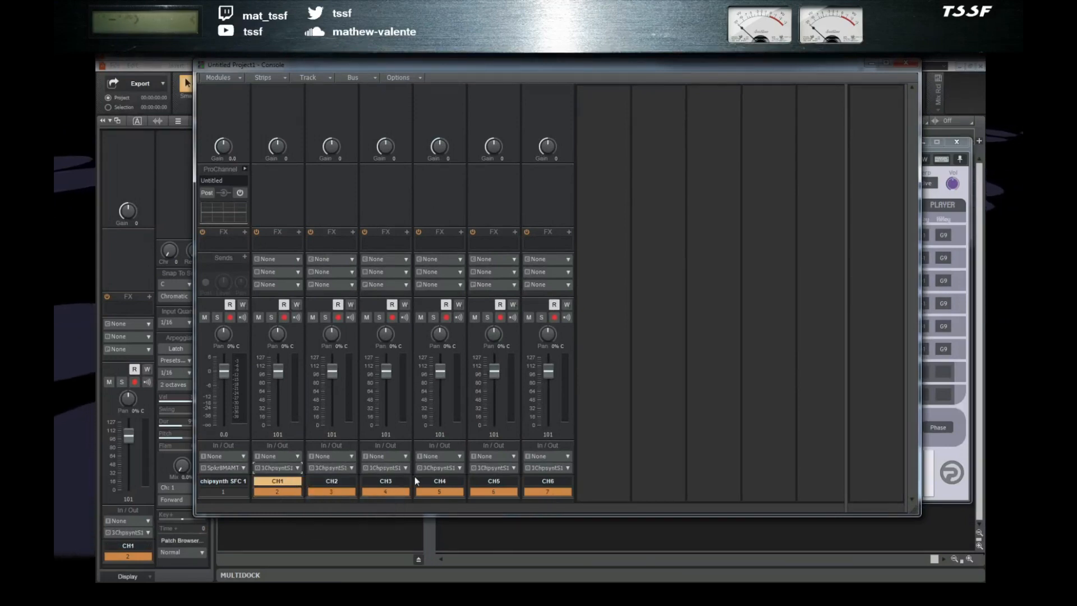
# - Assign chipsynth SFC MIDI channels 1 through 6 to the CH1 through CH6 strips respectively
pyautogui.click(287, 259)
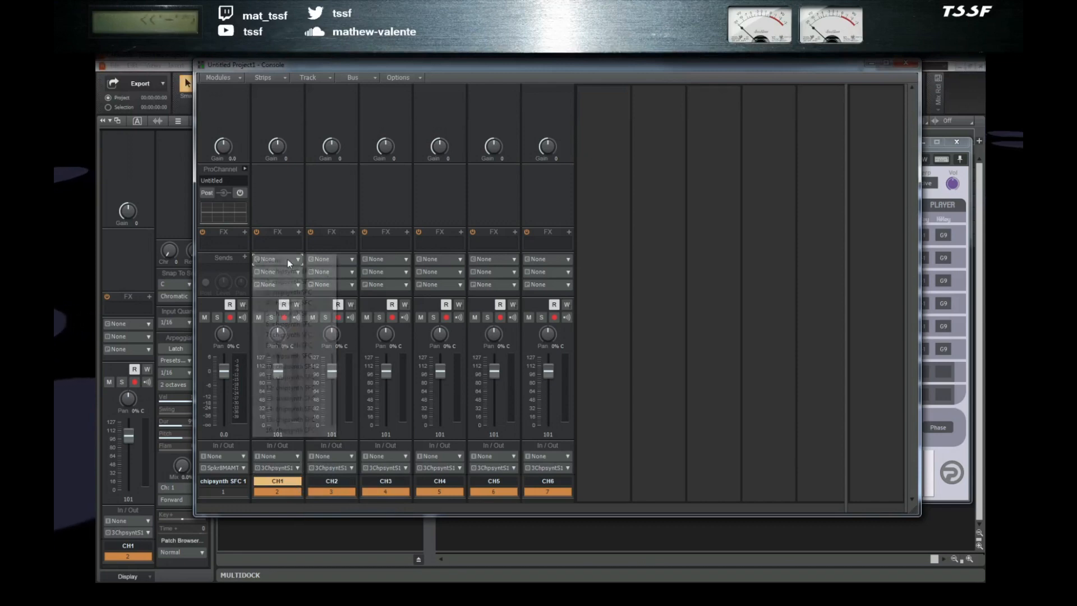
pyautogui.click(292, 271)
pyautogui.click(330, 260)
pyautogui.click(346, 282)
pyautogui.click(384, 260)
pyautogui.click(398, 293)
pyautogui.click(440, 259)
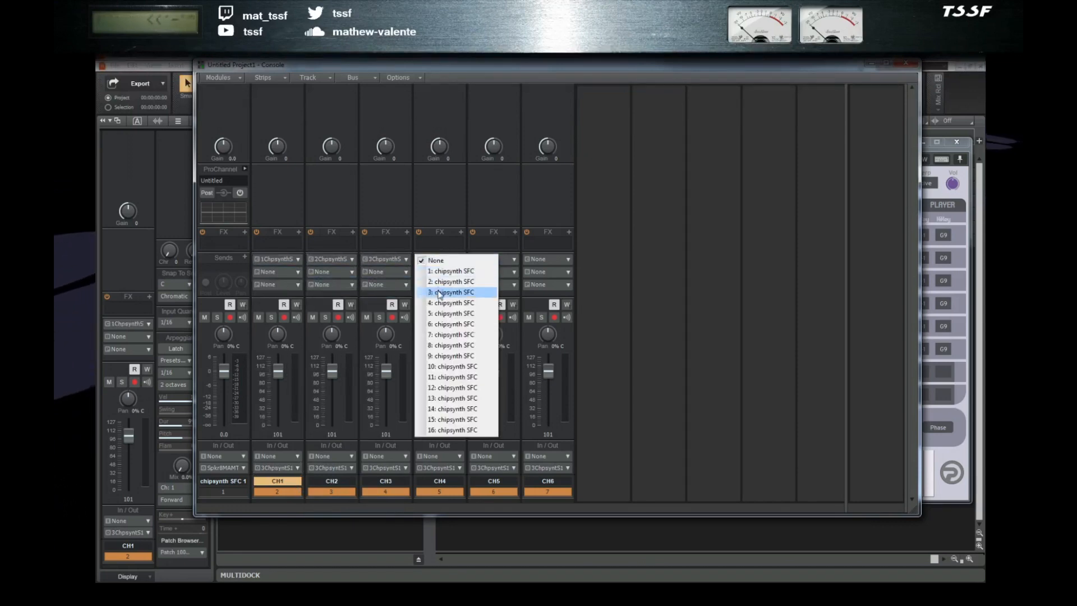
pyautogui.click(460, 304)
pyautogui.click(494, 259)
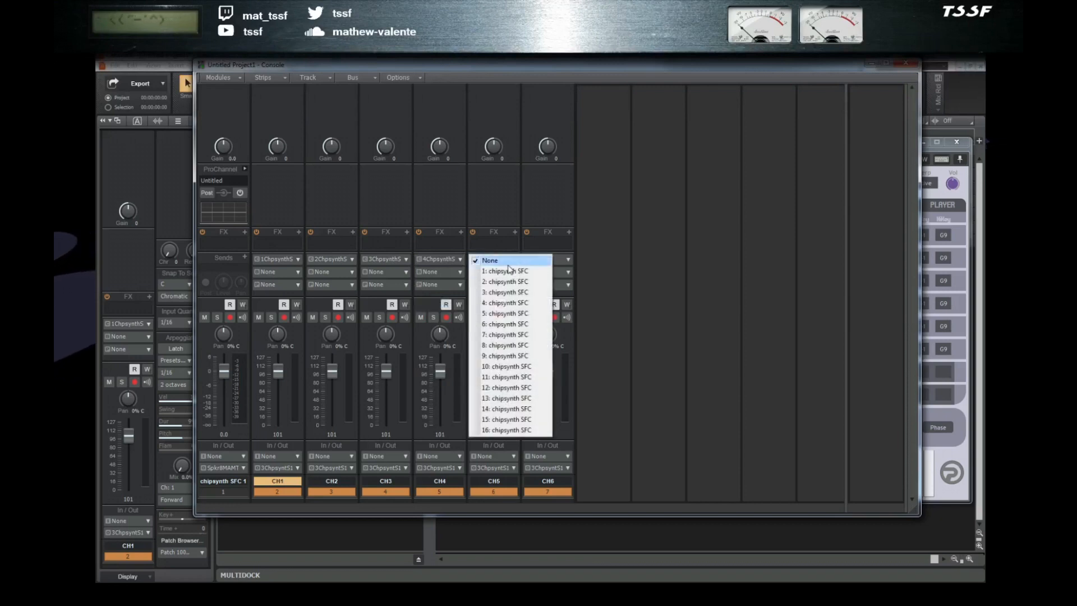
pyautogui.click(495, 314)
pyautogui.click(548, 259)
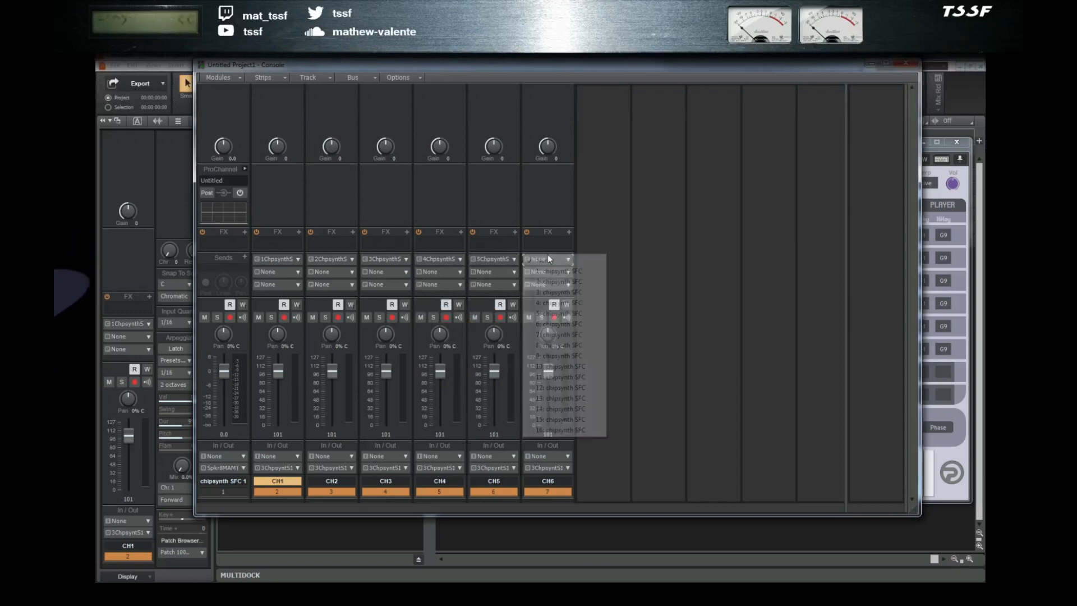
pyautogui.click(548, 328)
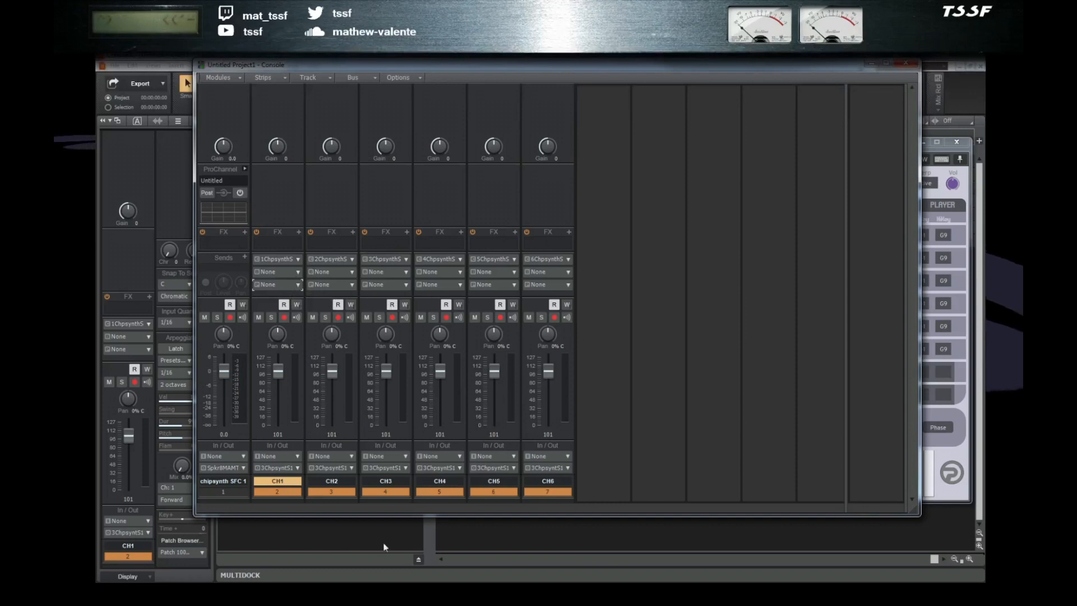
# - Switch to the SPC player, restart Lavos Scream to examine its channel activity, and pause it
pyautogui.click(382, 593)
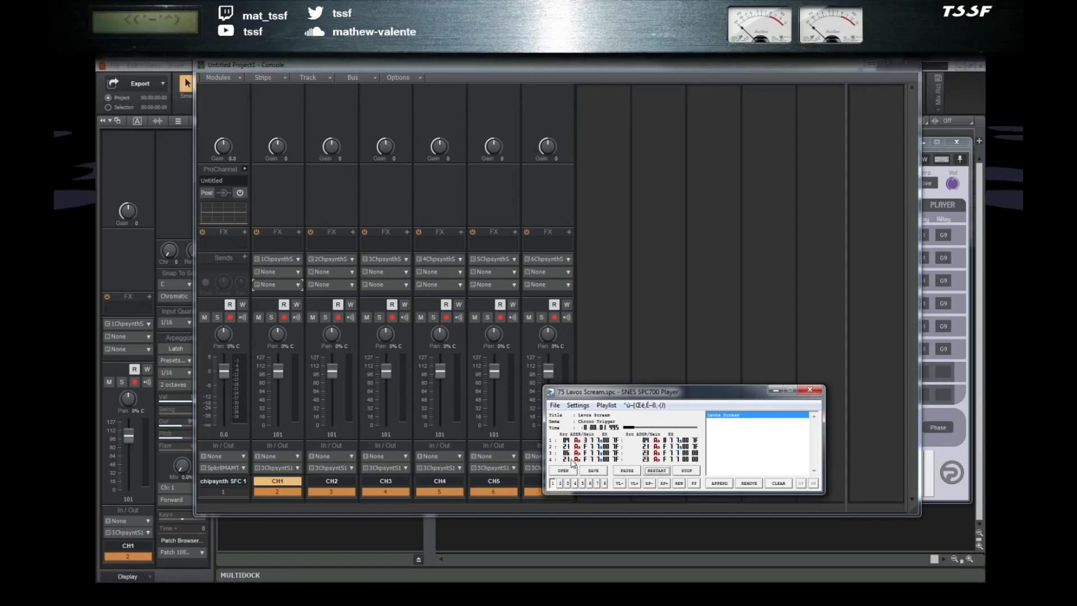
pyautogui.click(648, 473)
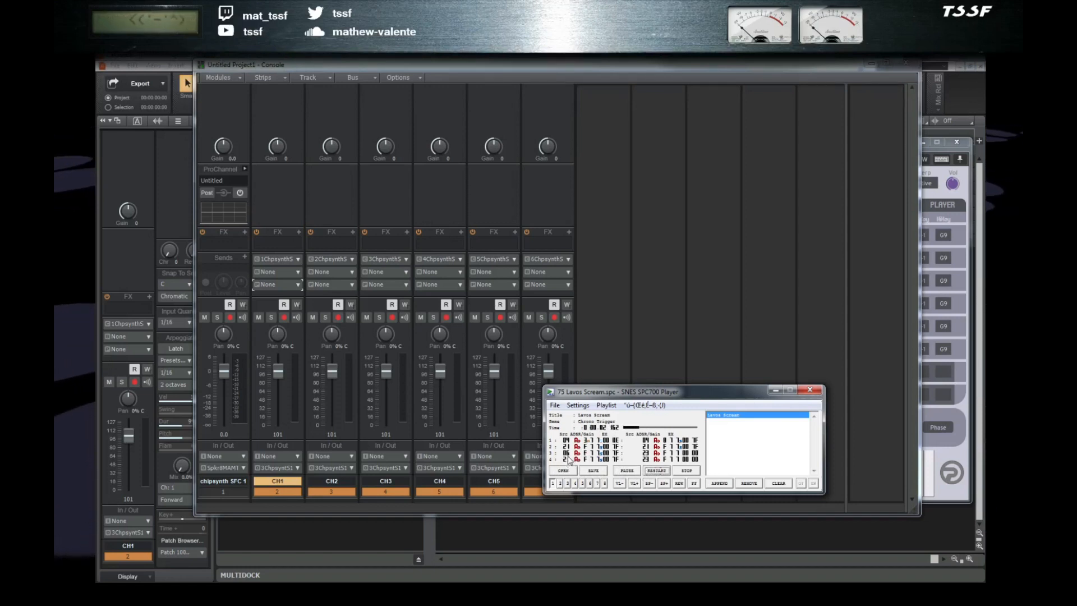
pyautogui.click(627, 470)
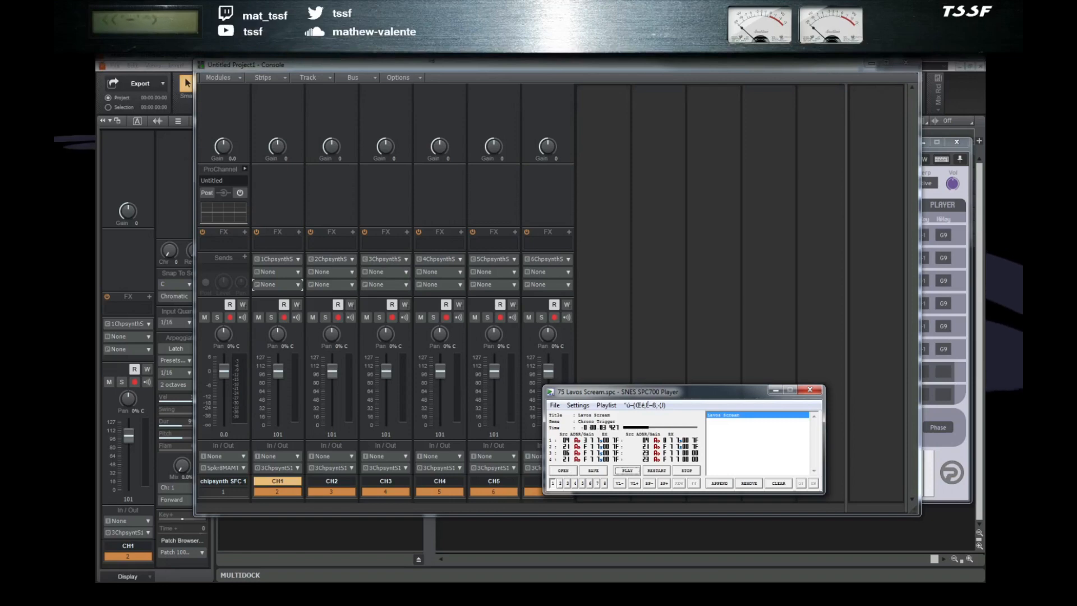
# - Move the Console window clear of the track list and bring the chipsynth SFC plugin window to the front
pyautogui.moveTo(408, 69); pyautogui.dragTo(443, 95)
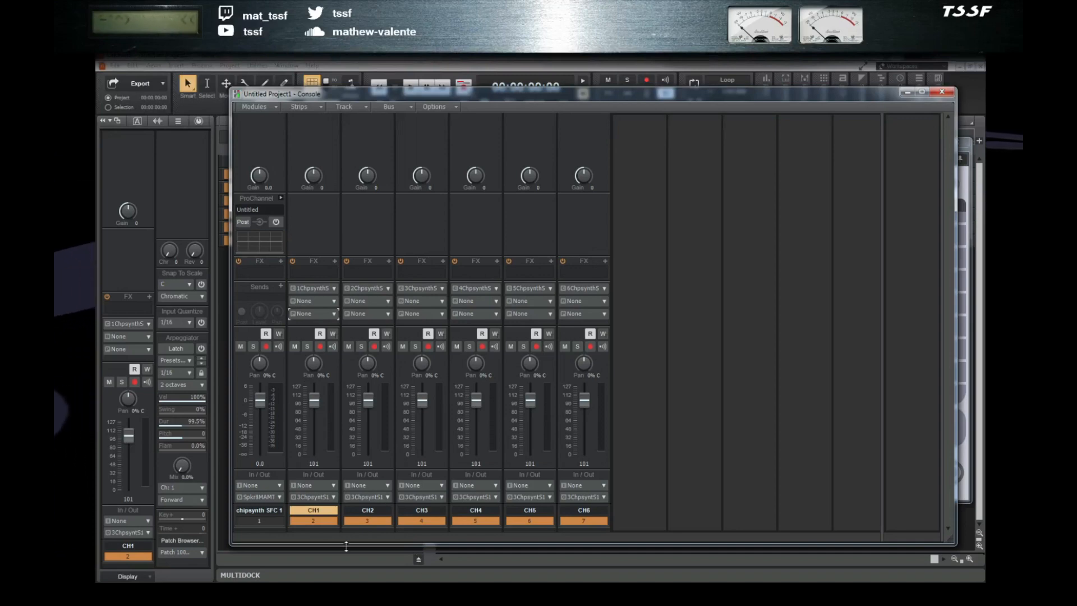
pyautogui.moveTo(249, 90); pyautogui.dragTo(457, 160)
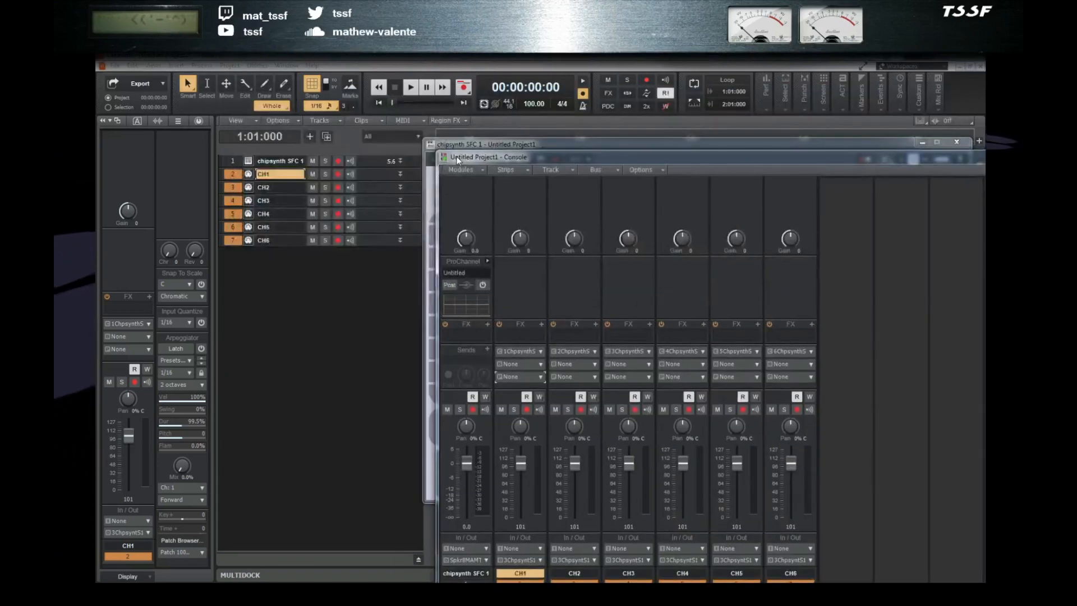
pyautogui.click(248, 161)
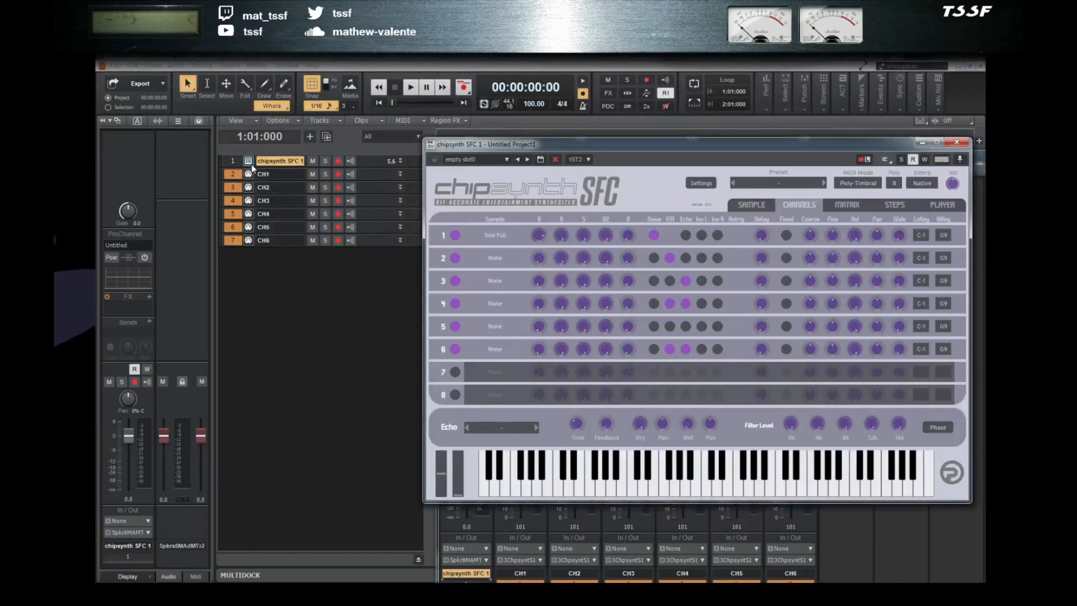
# - Set the sample auto-assign to None in chipsynth SFC and return to its channel settings
pyautogui.click(755, 206)
pyautogui.click(822, 417)
pyautogui.click(831, 429)
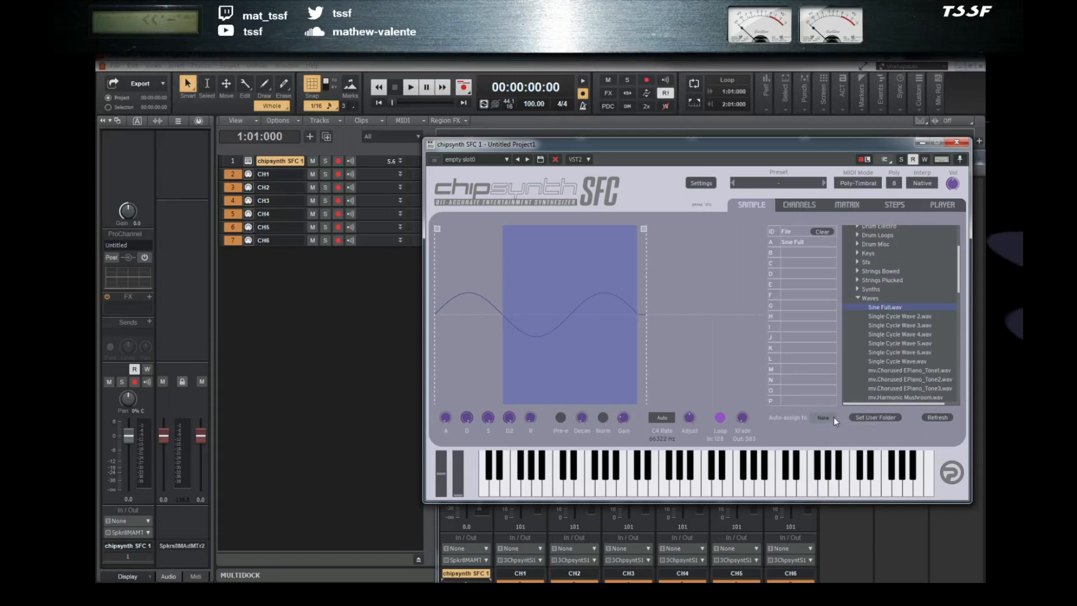
pyautogui.click(796, 205)
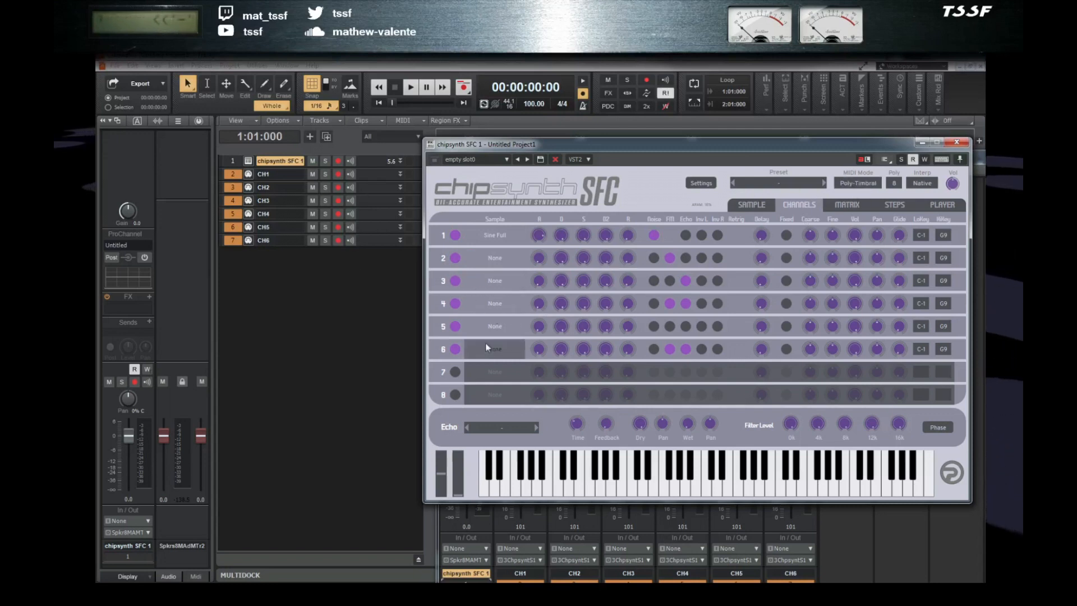
# - Close the chipsynth SFC and Console windows to clear the track view
pyautogui.moveTo(440, 147); pyautogui.dragTo(337, 195)
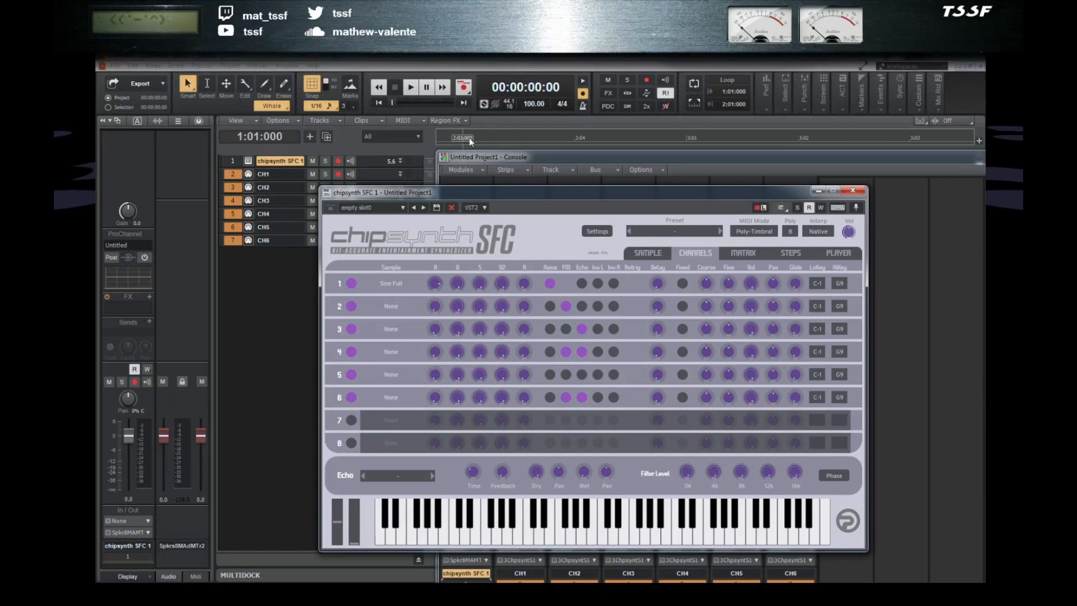
pyautogui.doubleClick(327, 194)
pyautogui.moveTo(461, 162); pyautogui.dragTo(575, 167)
pyautogui.doubleClick(556, 166)
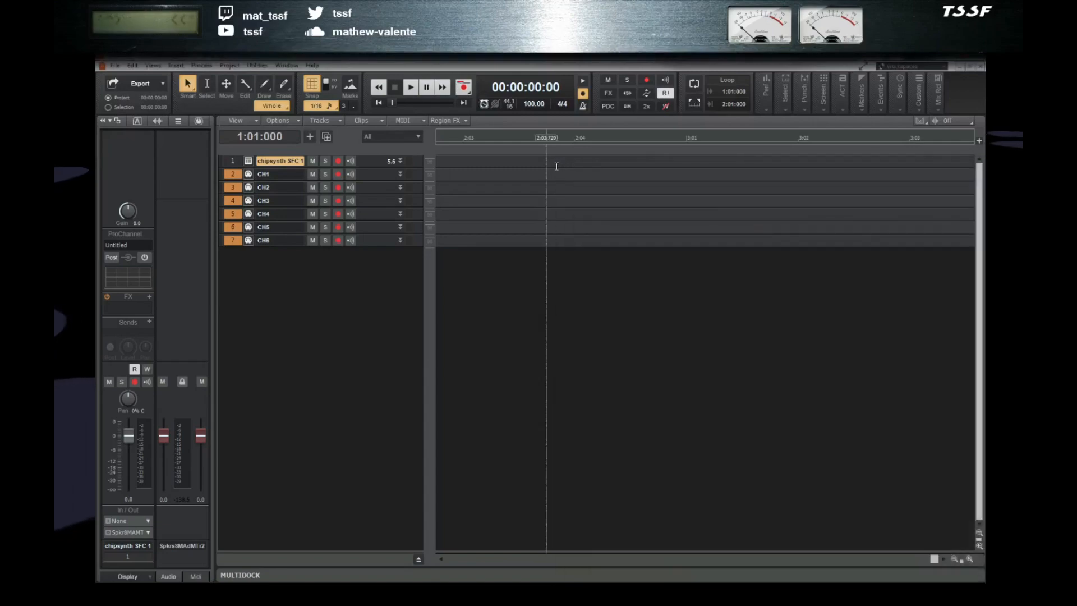
pyautogui.press('space')
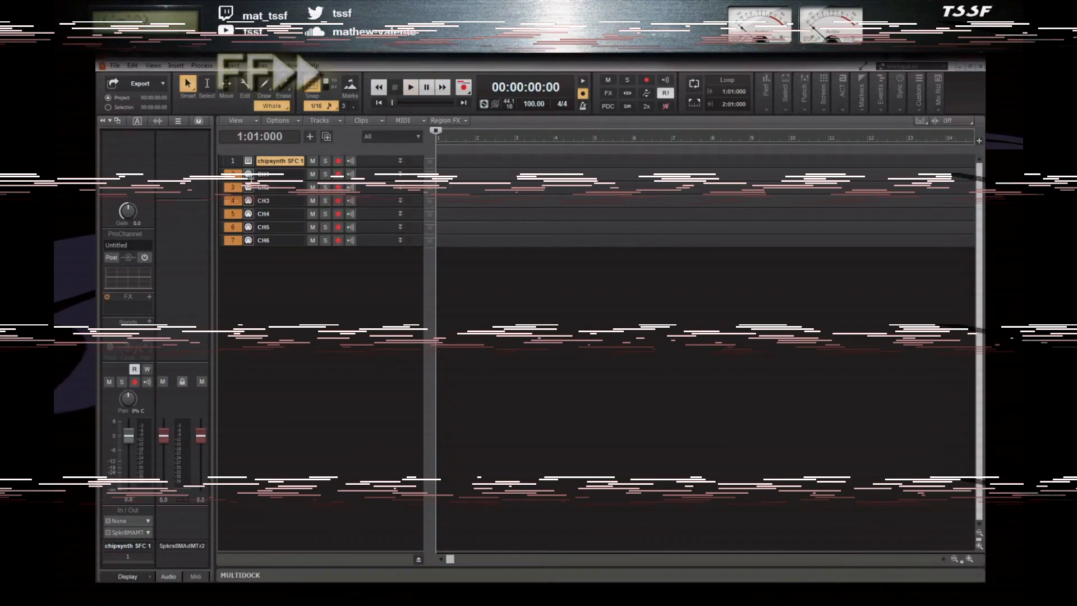
# - Open CH1 in the Piano Roll and draw an opening B1 note a little under one beat long
pyautogui.click(264, 174)
pyautogui.hotkey('alt', '3')
pyautogui.doubleClick(964, 338)
pyautogui.moveTo(169, 252); pyautogui.dragTo(274, 252)
pyautogui.moveTo(207, 251)
pyautogui.mouseDown()
pyautogui.moveTo(126, 415)
pyautogui.moveTo(113, 486)
pyautogui.mouseUp()
pyautogui.moveTo(263, 486); pyautogui.dragTo(204, 487)
# - Replay Lavos Scream in the SPC player for reference and lower the opening CH1 note's velocity to about 50
pyautogui.hotkey('alt', 'Tab')
pyautogui.click(657, 471)
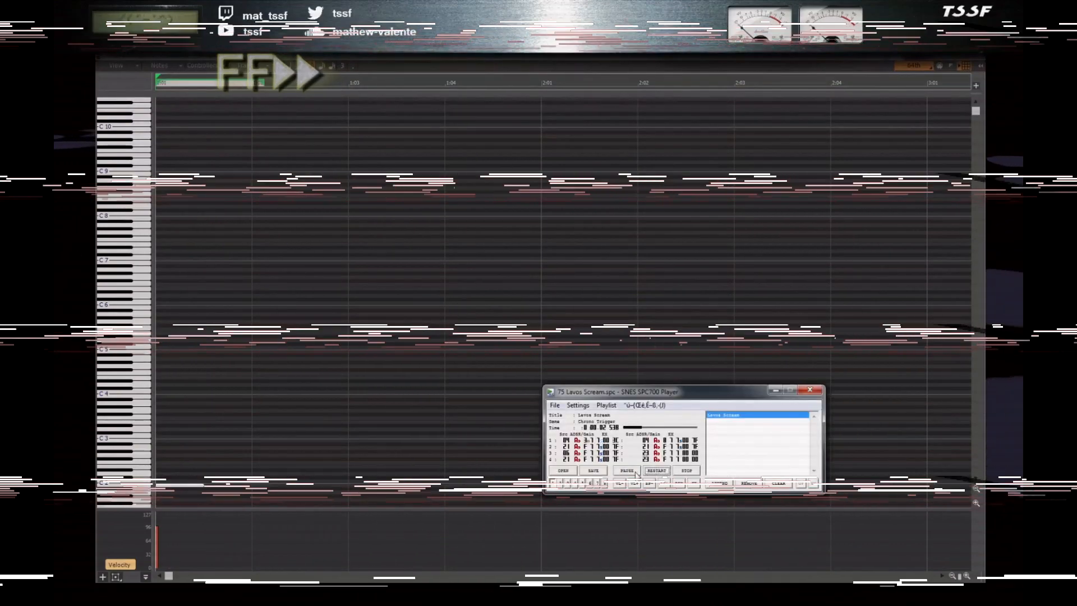
pyautogui.click(173, 486)
pyautogui.moveTo(157, 528); pyautogui.dragTo(157, 545)
pyautogui.click(176, 486)
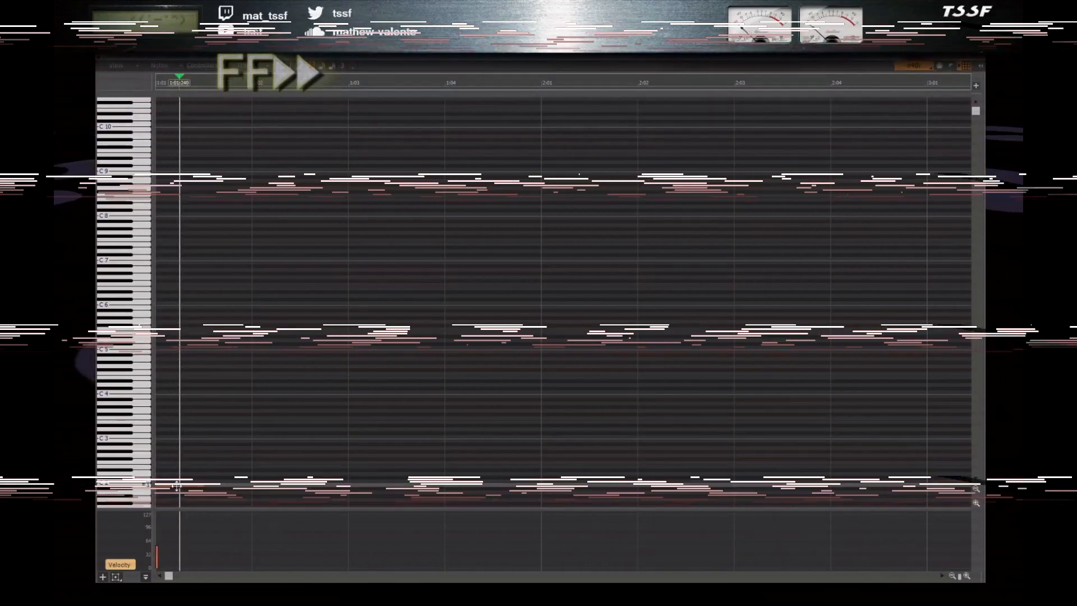
# - Add a second B1 note directly after the first and lengthen it to about one and a half beats
pyautogui.hotkey('ctrl', 'a')
pyautogui.moveTo(176, 486); pyautogui.dragTo(261, 486)
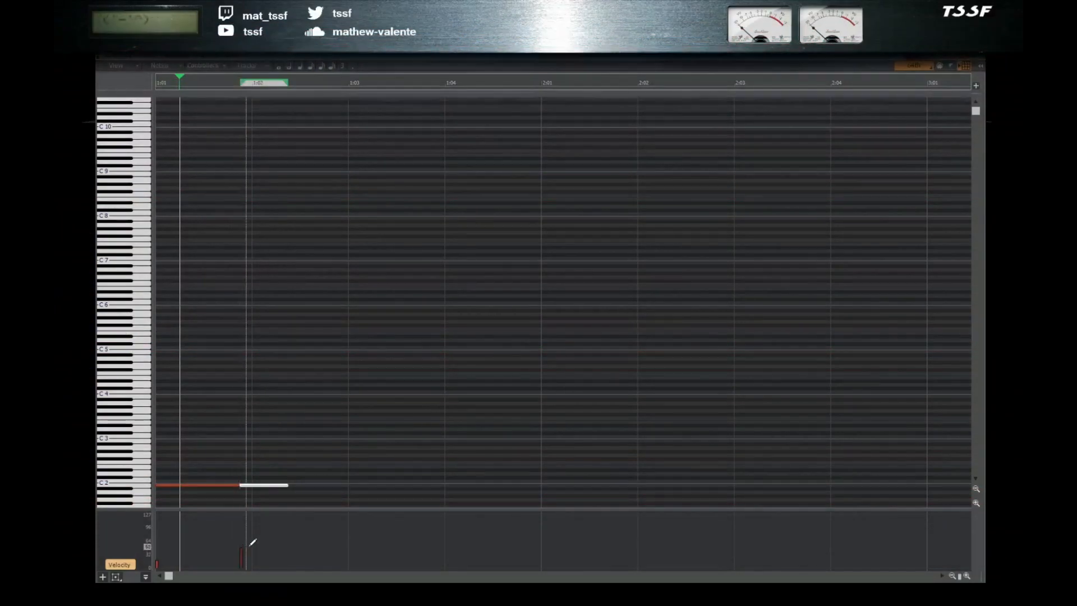
pyautogui.moveTo(287, 484); pyautogui.dragTo(372, 483)
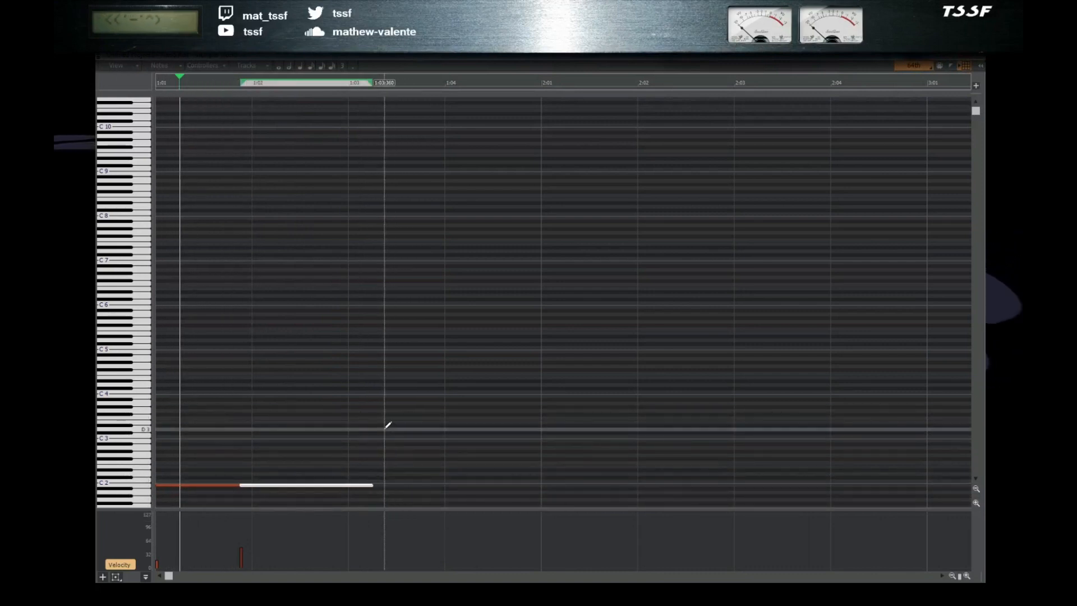
# - Add a C3 note about one and a half beats long after the B1 notes and play CH1 back from the start
pyautogui.moveTo(385, 428)
pyautogui.mouseDown()
pyautogui.moveTo(500, 423)
pyautogui.moveTo(548, 435)
pyautogui.moveTo(476, 436)
pyautogui.mouseUp()
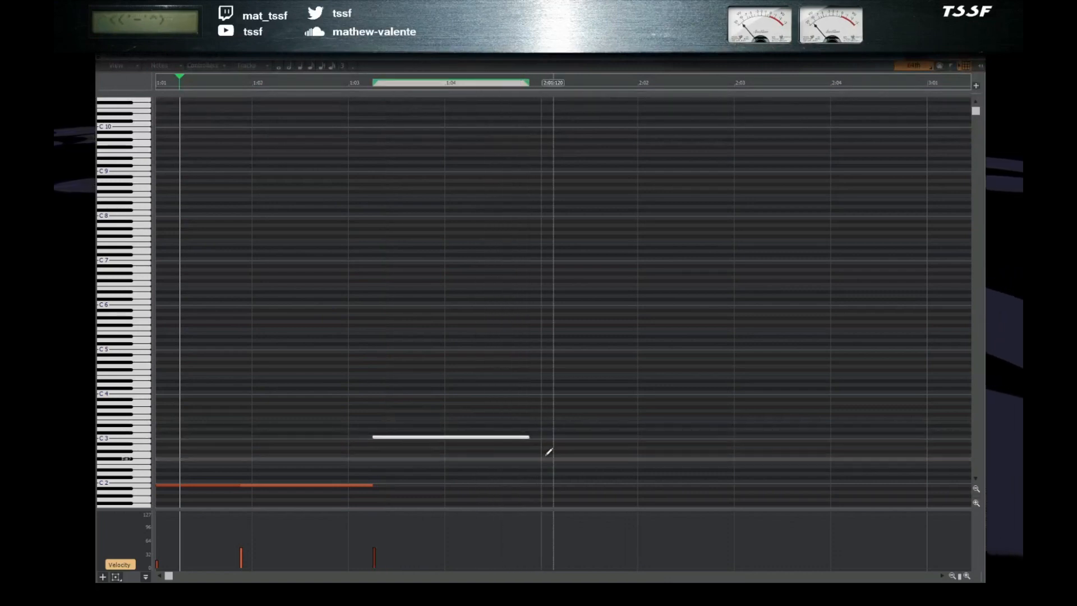
pyautogui.scroll(-1, 553, 456)
pyautogui.press('w')
pyautogui.press('space')
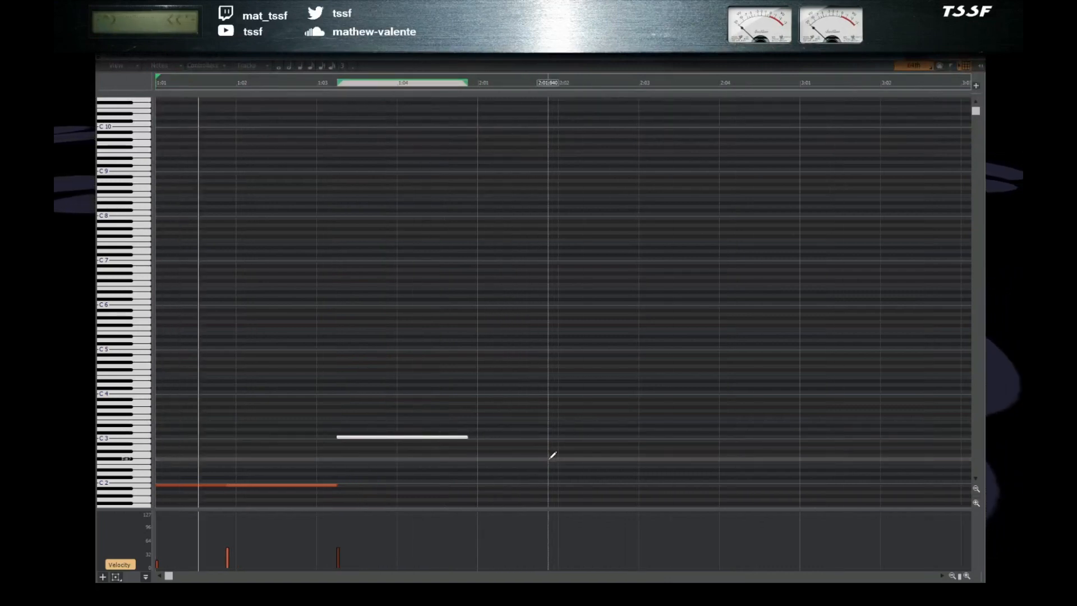
pyautogui.press('space')
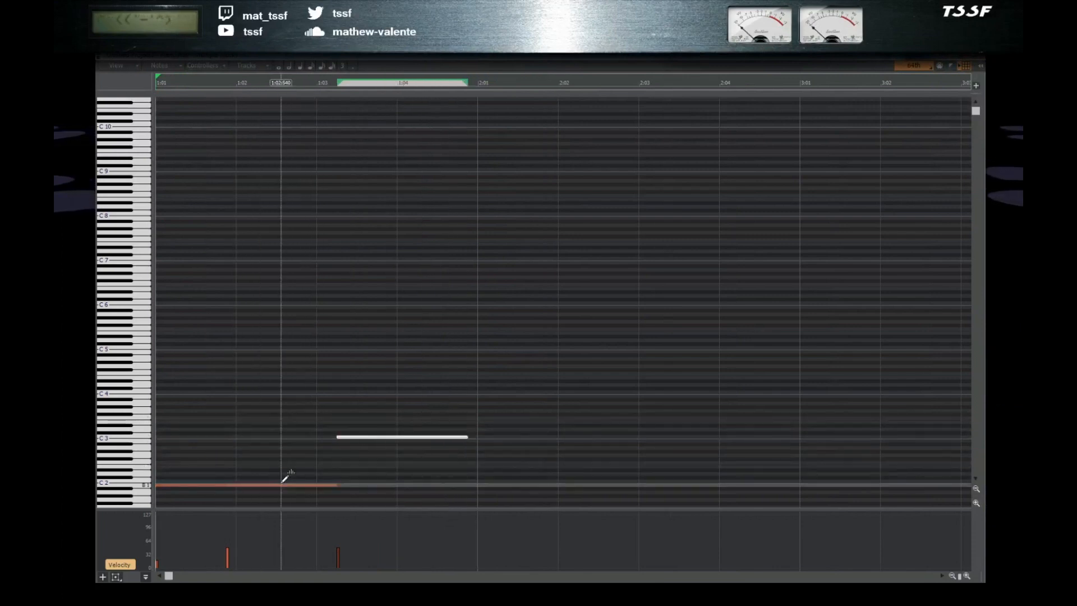
# - Move CH1's second B1 note to start at 1:03 and lengthen the first B1 note to meet it
pyautogui.moveTo(280, 484); pyautogui.dragTo(370, 485)
pyautogui.click(224, 485)
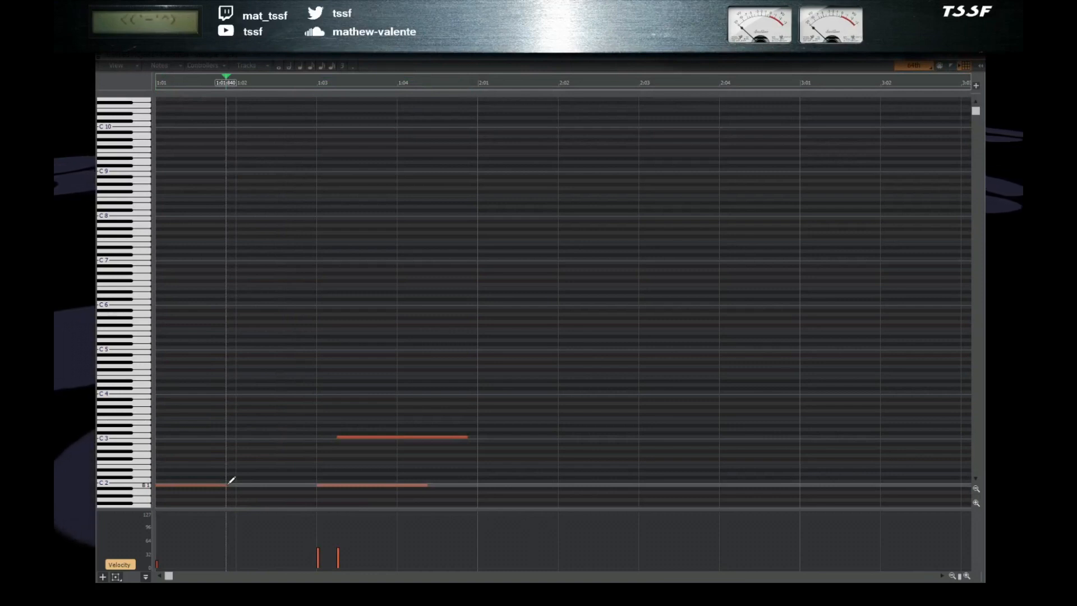
pyautogui.moveTo(224, 485); pyautogui.dragTo(316, 503)
# - Move the C3 note to start at 2:02 and lengthen it to about the end of bar 4
pyautogui.moveTo(394, 438); pyautogui.dragTo(618, 440)
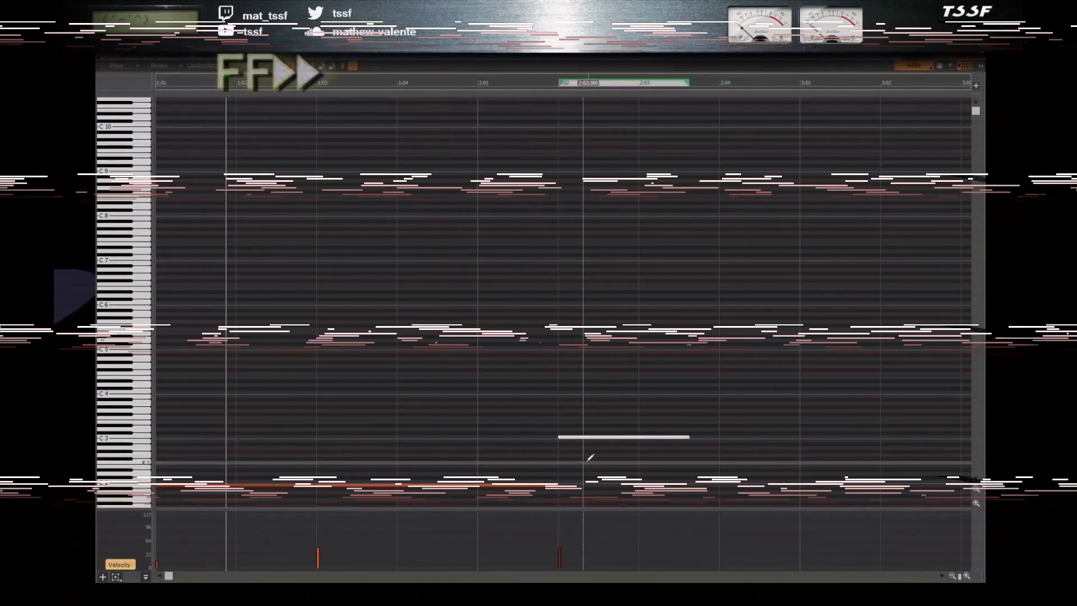
pyautogui.scroll(-2, 590, 457)
pyautogui.moveTo(840, 458); pyautogui.dragTo(926, 458)
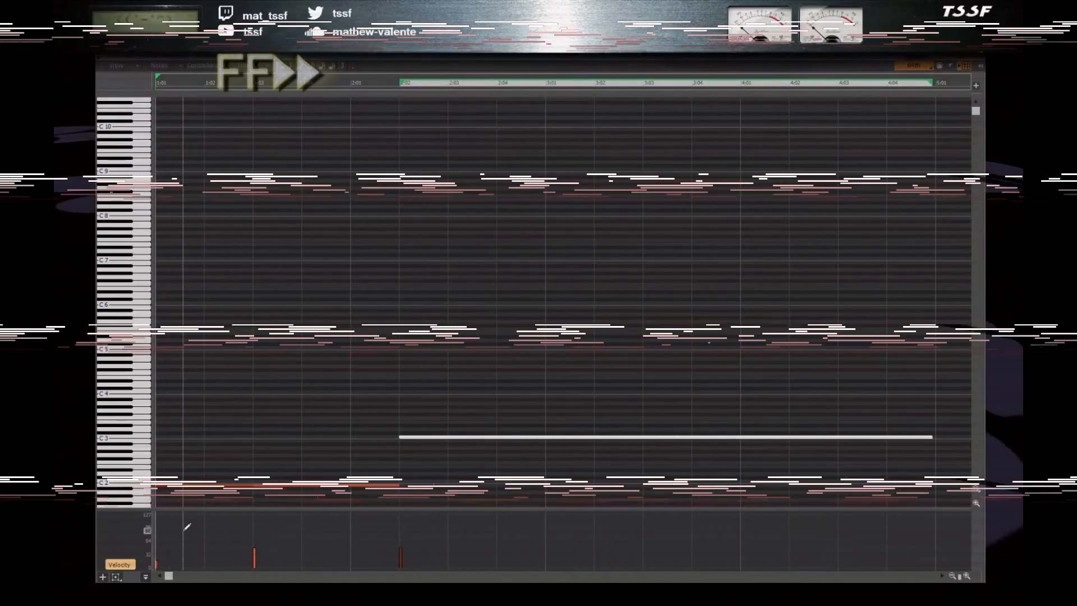
# - Lower the first B1 note's velocity to about 10 and the second's to about 30, and play CH1 from the start
pyautogui.click(183, 531)
pyautogui.click(158, 564)
pyautogui.click(253, 556)
pyautogui.press('w')
pyautogui.press('space')
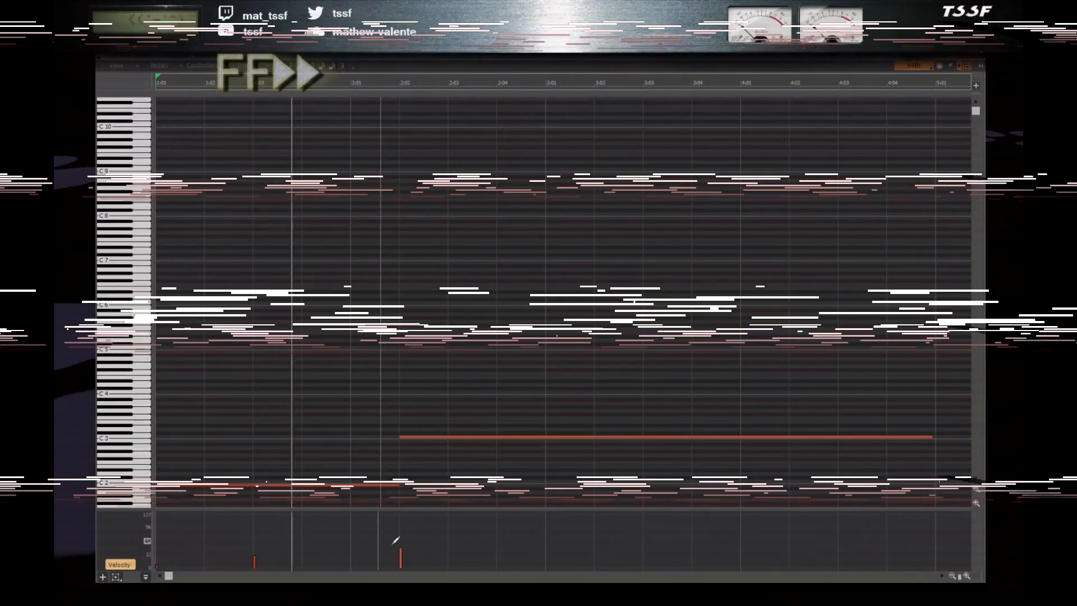
# - Trim the ends of both B1 notes slightly so a small gap precedes each following note, checking them by playback
pyautogui.press('space')
pyautogui.moveTo(253, 485); pyautogui.dragTo(248, 493)
pyautogui.press('space')
pyautogui.moveTo(398, 486); pyautogui.dragTo(393, 495)
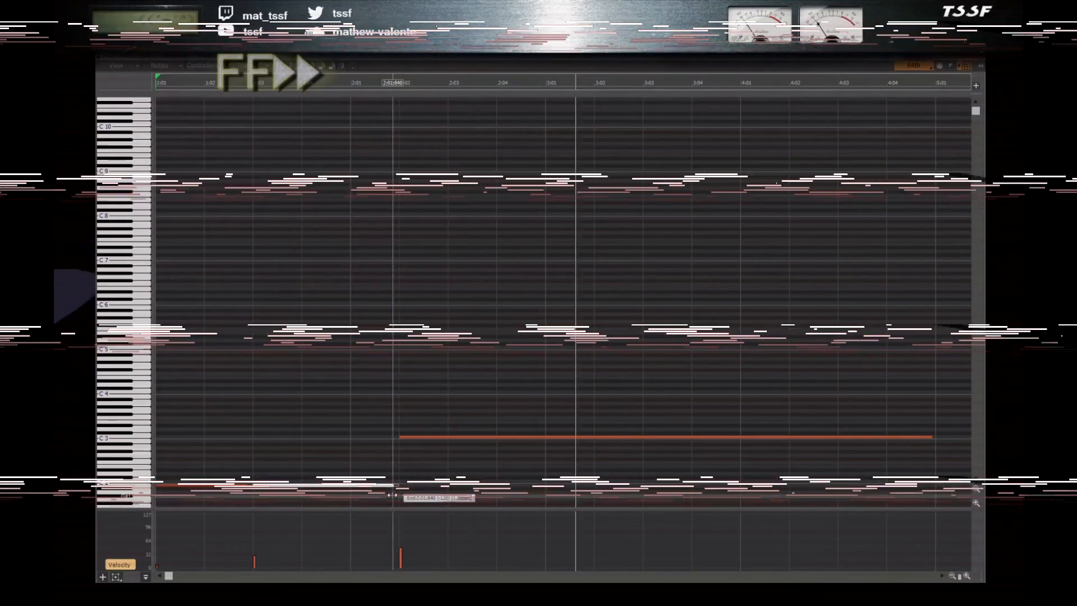
pyautogui.press('space')
# - Compare against Lavos Scream in the SPC player and shorten the C3 note to end at about 3:02
pyautogui.hotkey('alt', 'Tab')
pyautogui.click(660, 474)
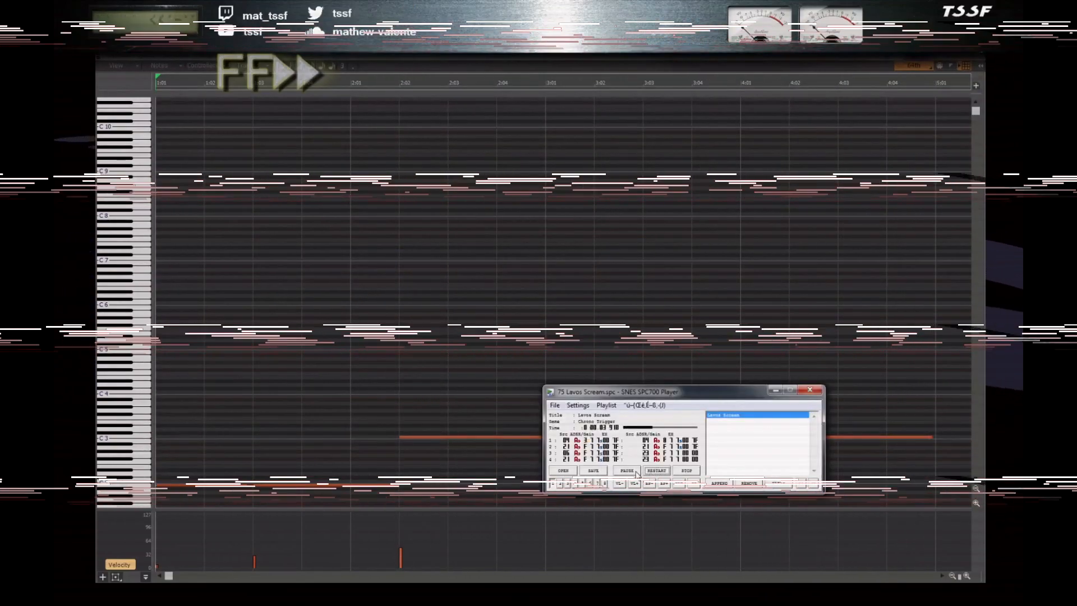
pyautogui.hotkey('alt', 'Tab')
pyautogui.press('space')
pyautogui.moveTo(929, 437); pyautogui.dragTo(593, 438)
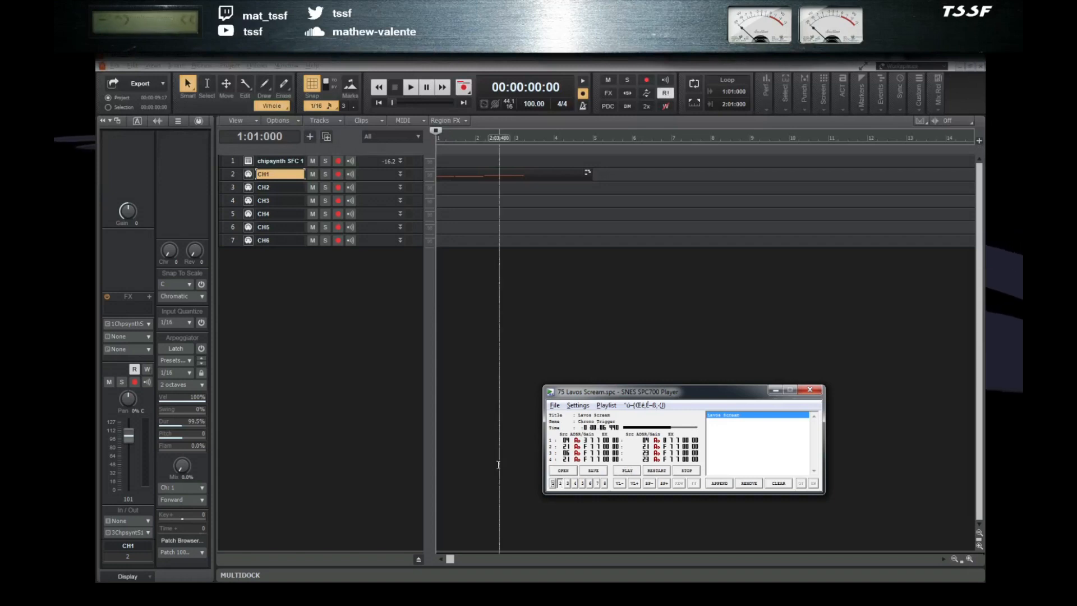
# - Replay Lavos Scream in the SPC player while cycling the channel readouts, and examine the echo and pitch modulation flags per channel
pyautogui.click(656, 470)
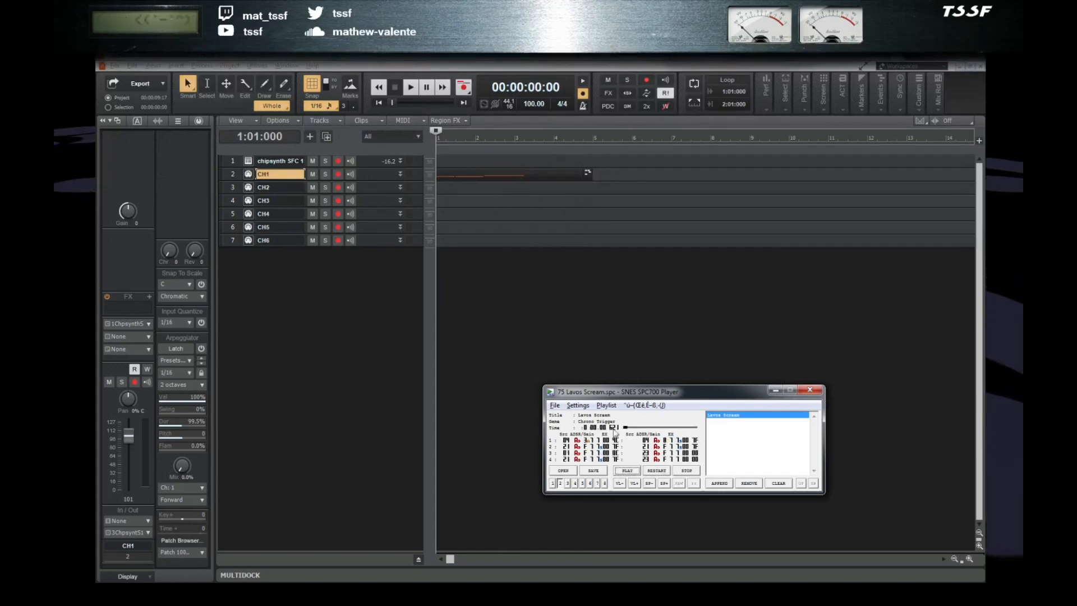
pyautogui.click(644, 470)
pyautogui.click(673, 450)
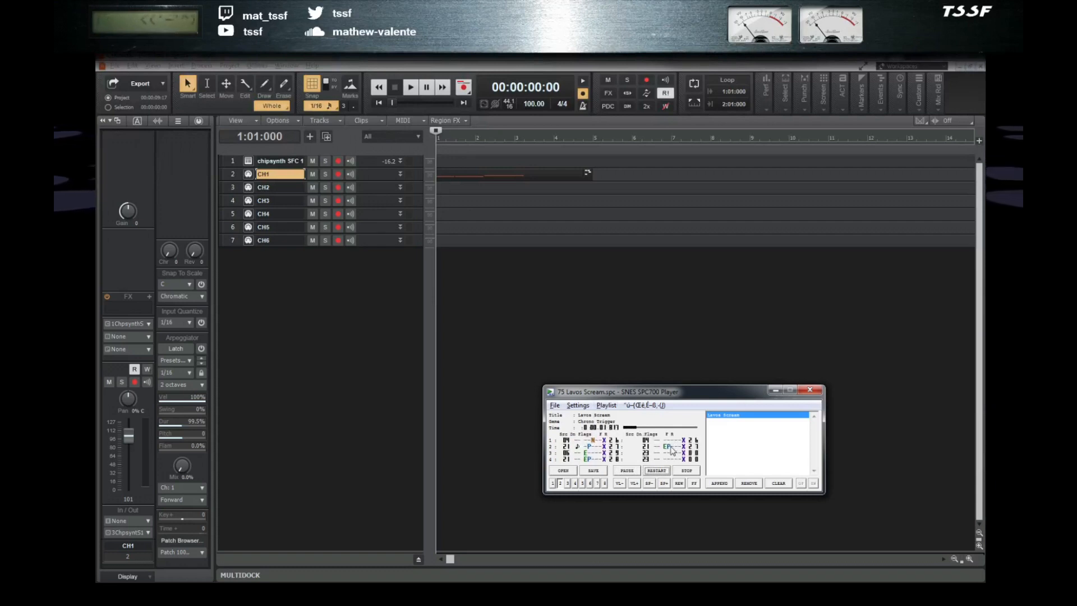
pyautogui.click(672, 450)
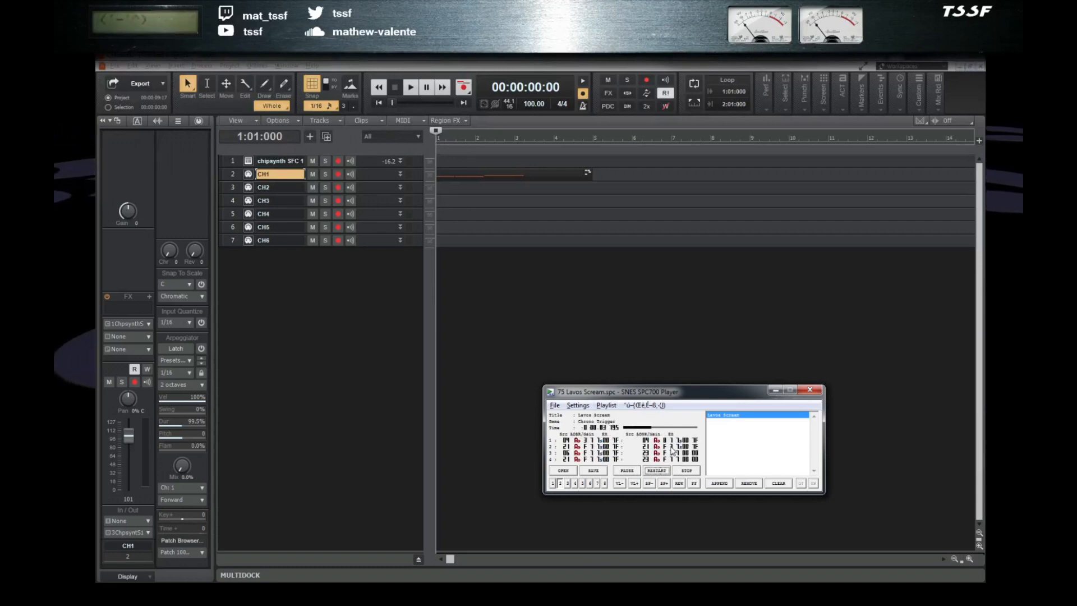
pyautogui.click(673, 450)
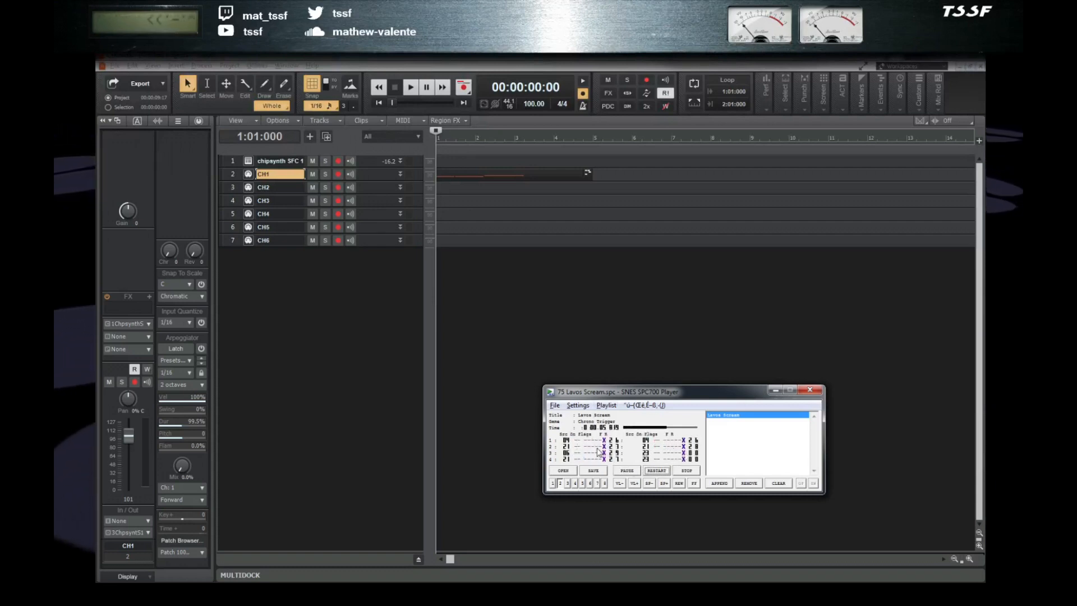
pyautogui.click(652, 471)
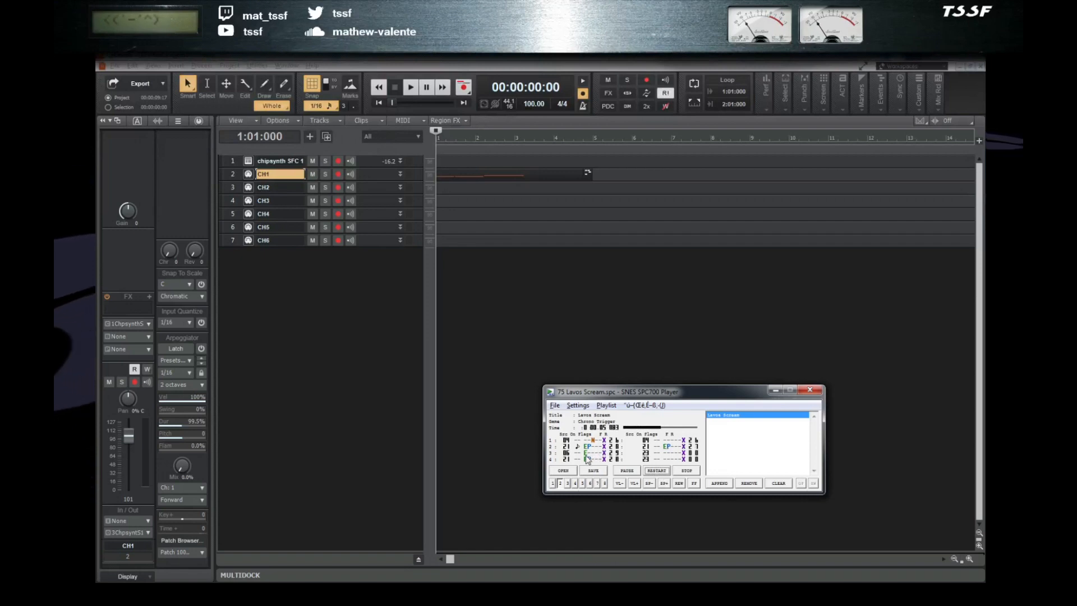
pyautogui.click(657, 470)
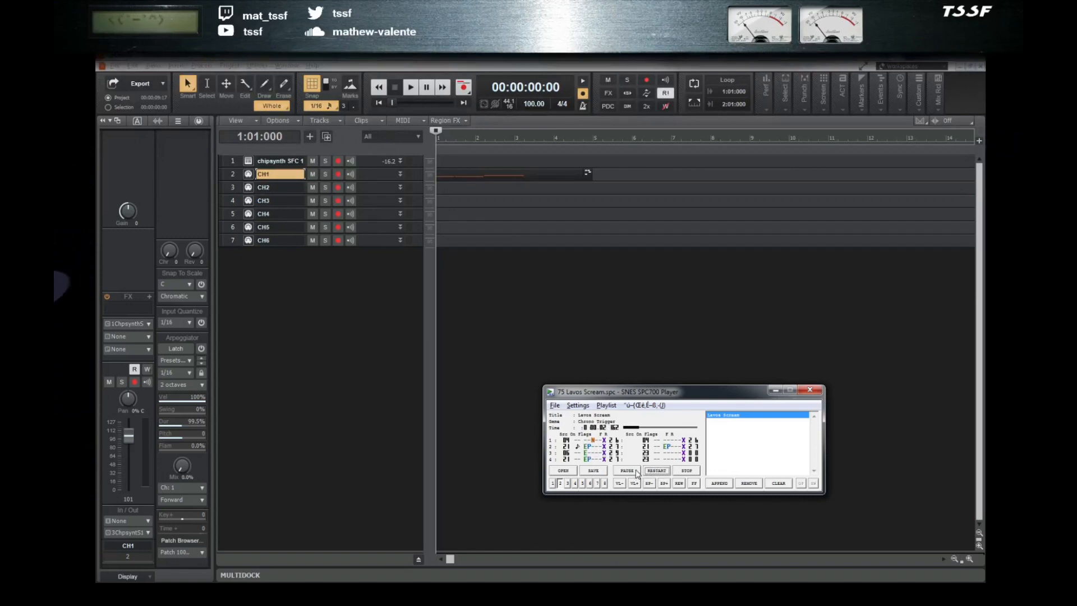
pyautogui.click(636, 473)
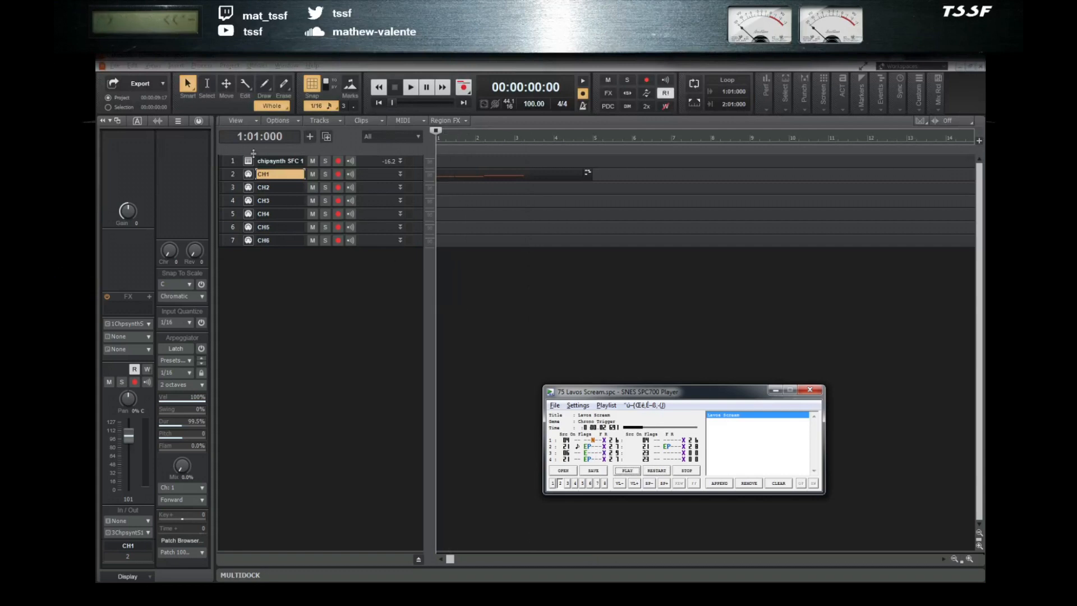
# - Move the chipsynth SFC track below CH6 and open the instrument's modulation matrix
pyautogui.moveTo(369, 163); pyautogui.dragTo(326, 260)
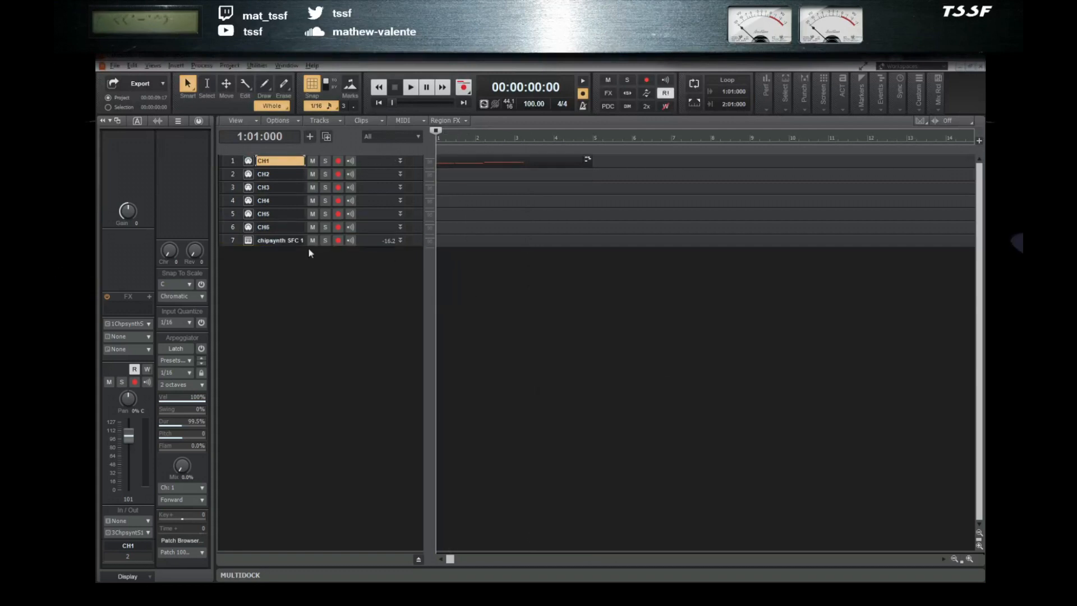
pyautogui.click(248, 241)
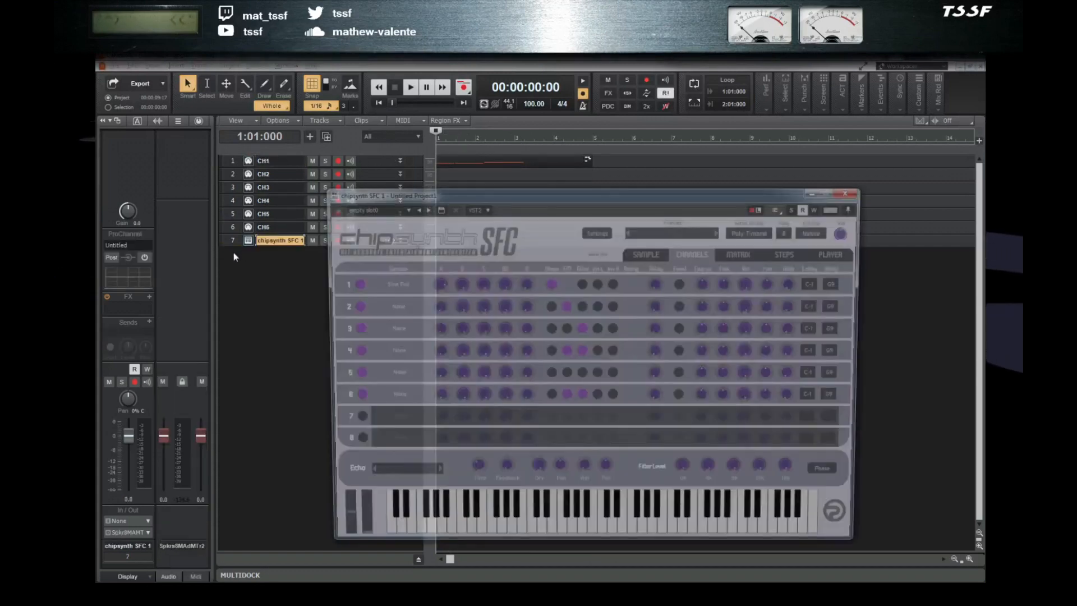
pyautogui.click(742, 253)
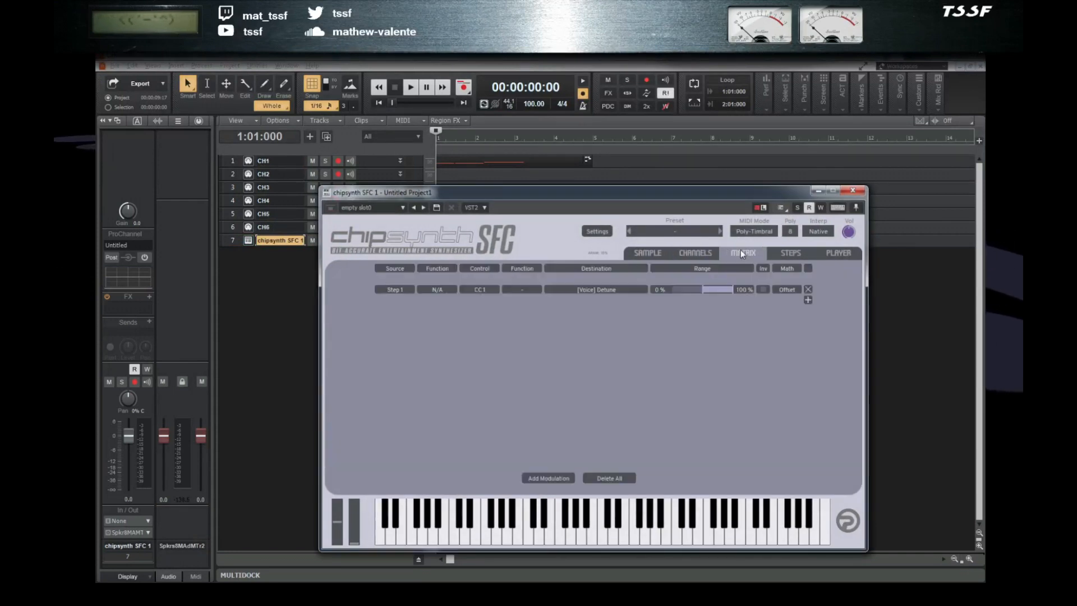
# - Add a modulation with MIDI CC 91 as source, the Switch function, and Channel 1 Echo as destination
pyautogui.click(547, 477)
pyautogui.click(400, 300)
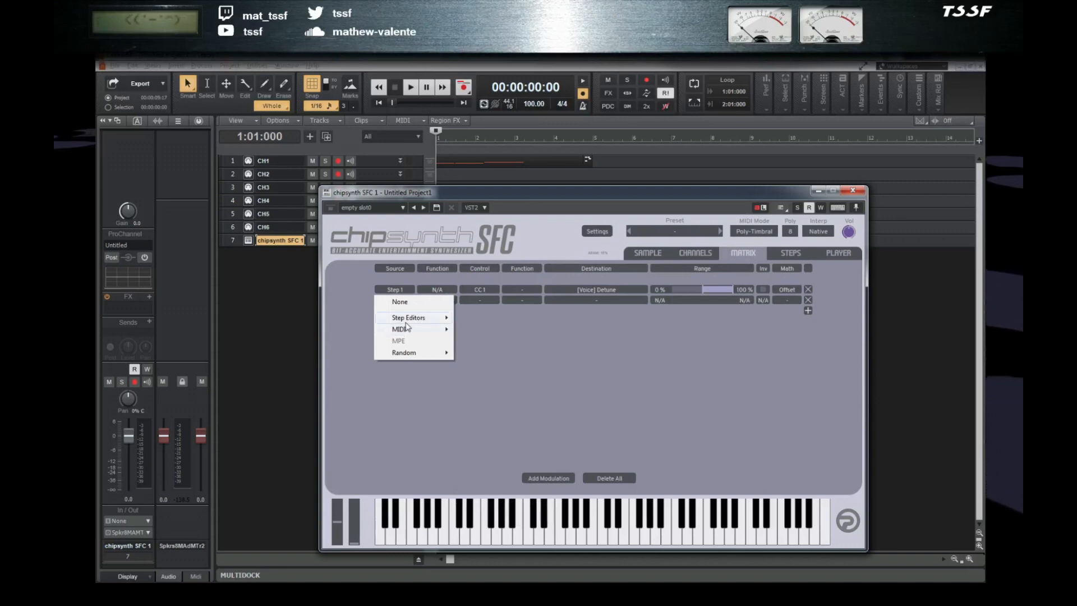
pyautogui.moveTo(413, 332)
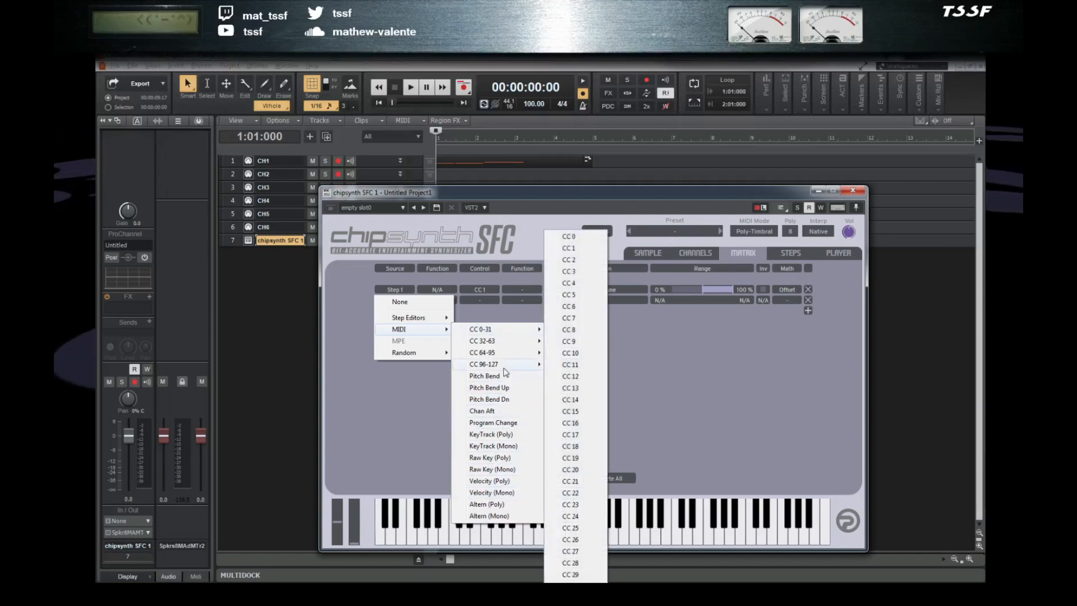
pyautogui.moveTo(506, 363)
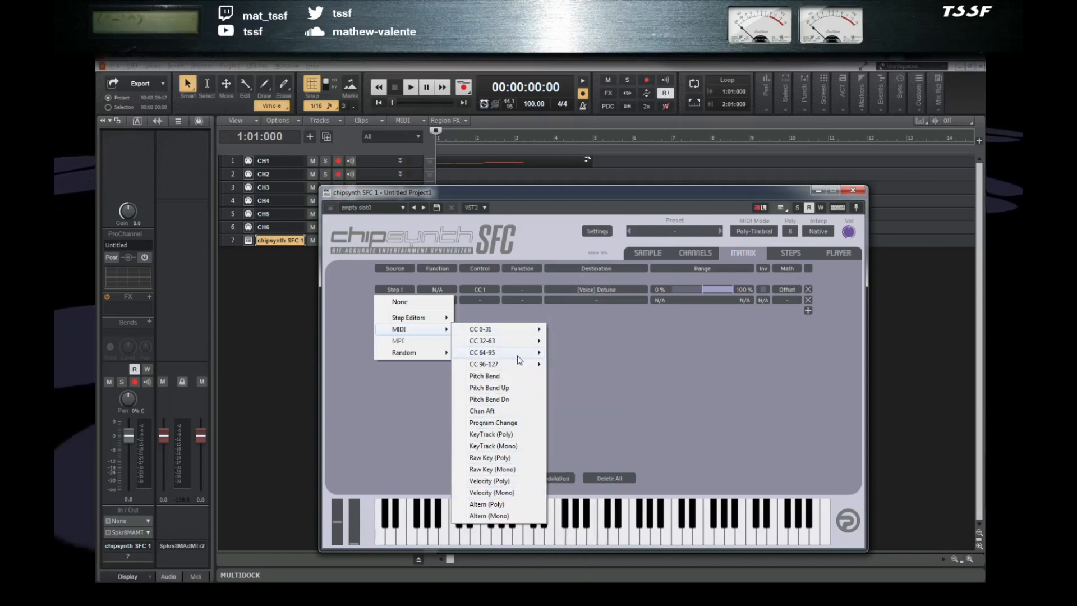
pyautogui.click(581, 555)
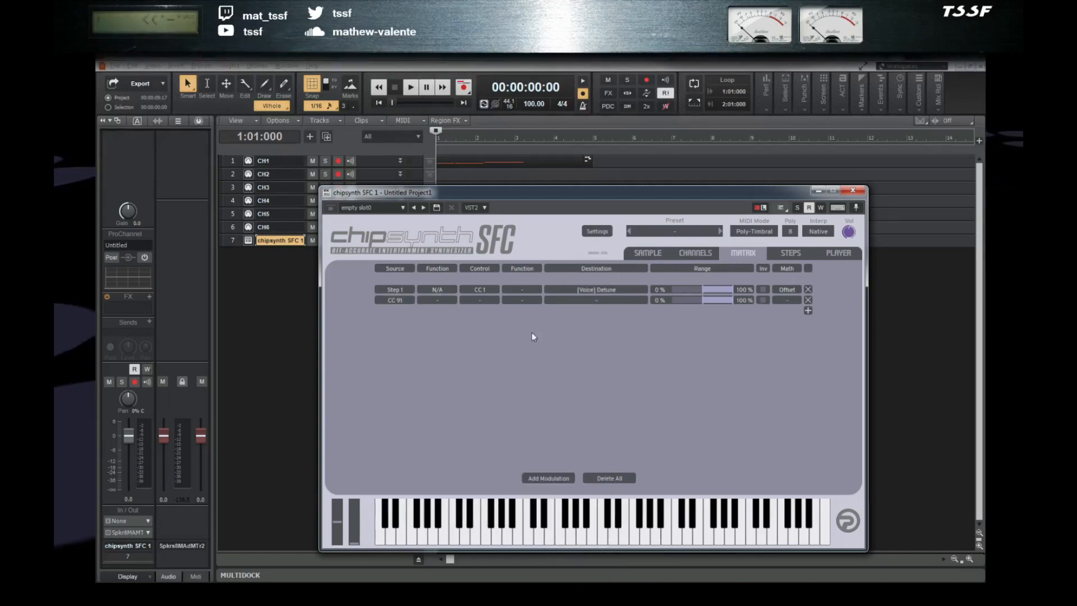
pyautogui.click(422, 301)
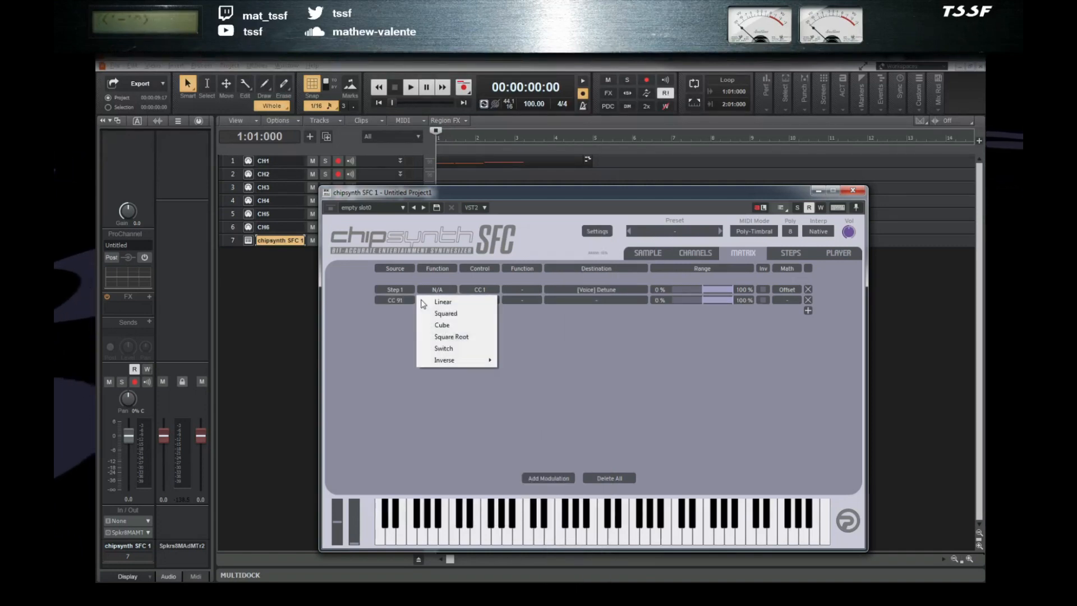
pyautogui.click(448, 349)
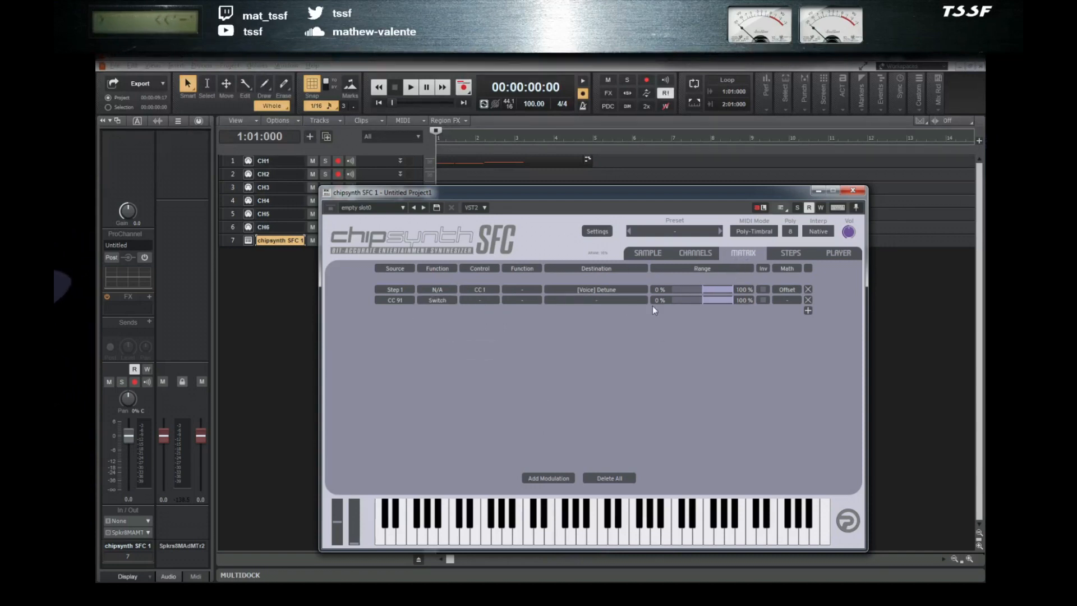
pyautogui.click(598, 302)
pyautogui.moveTo(578, 318)
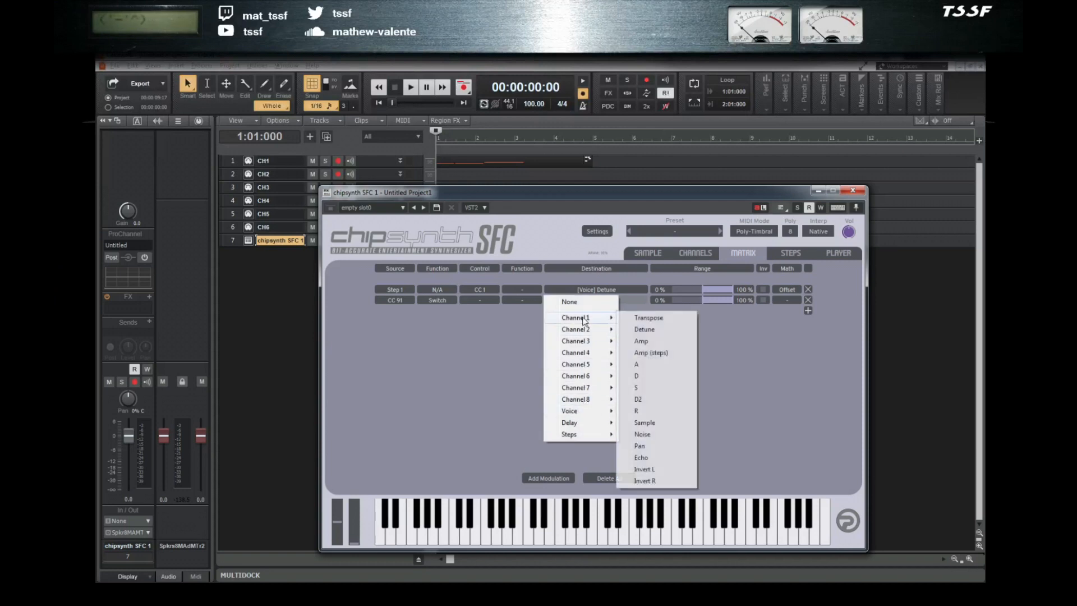
pyautogui.click(658, 458)
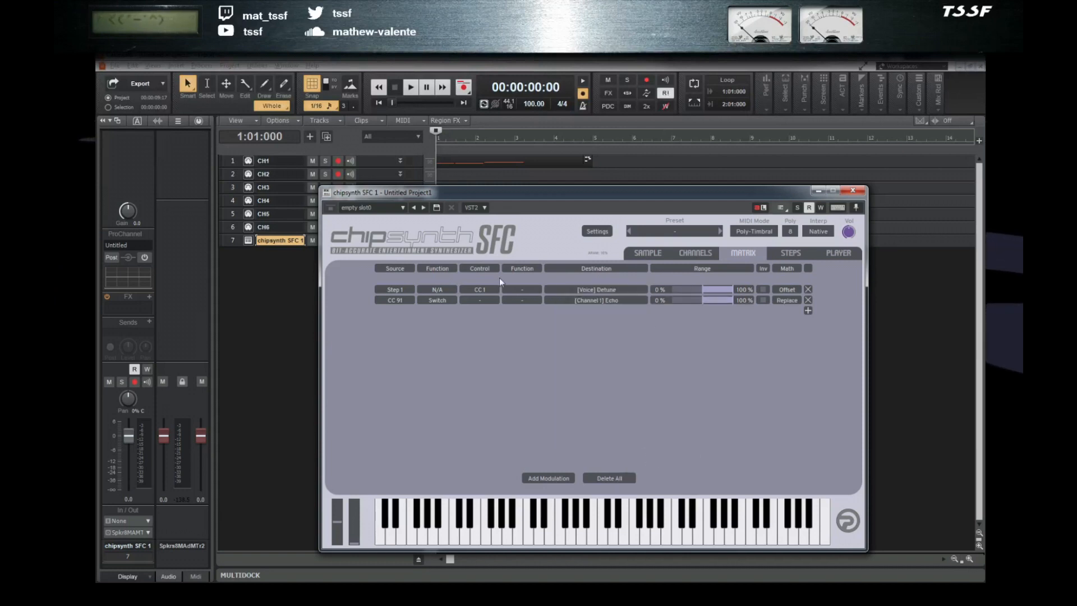
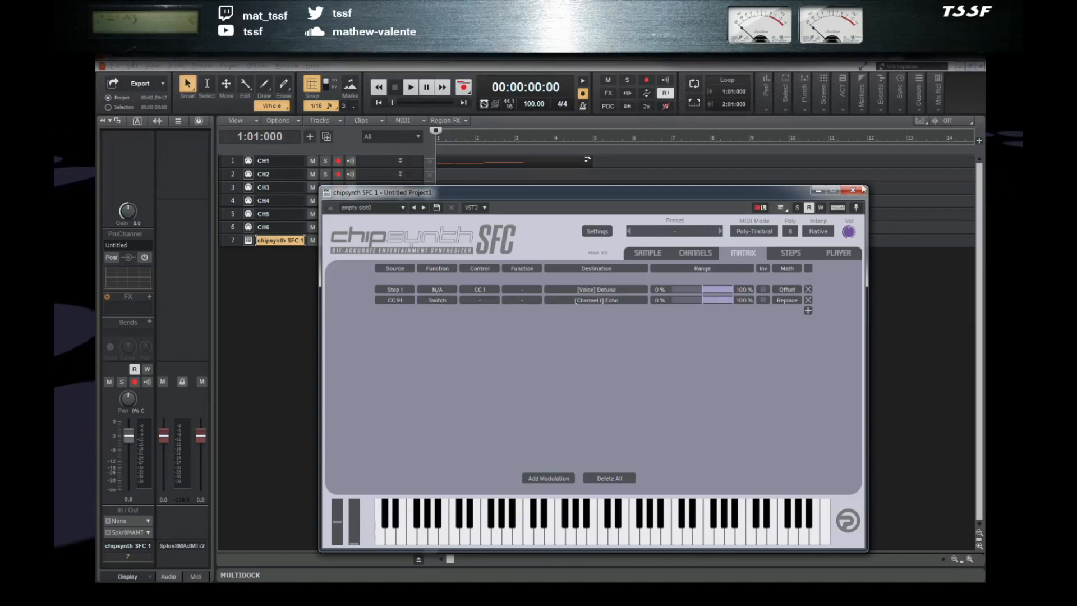
# - Change the CC 91 modulation's destination to Channel 2 Echo, close chipsynth SFC and select the CH2 track
pyautogui.click(598, 300)
pyautogui.moveTo(578, 329)
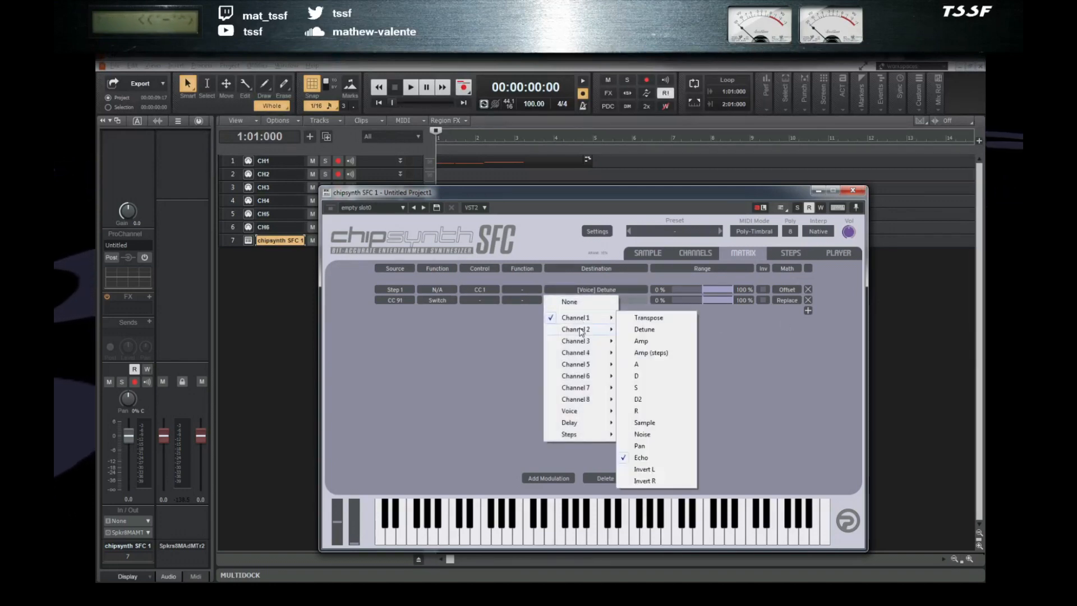
pyautogui.click(650, 483)
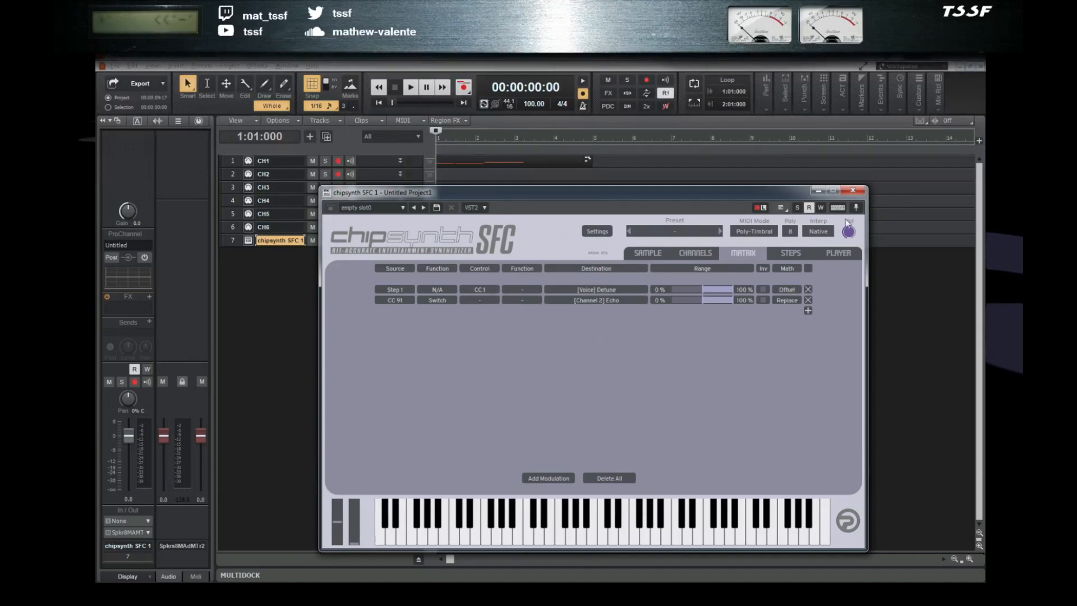
pyautogui.click(854, 191)
pyautogui.click(233, 174)
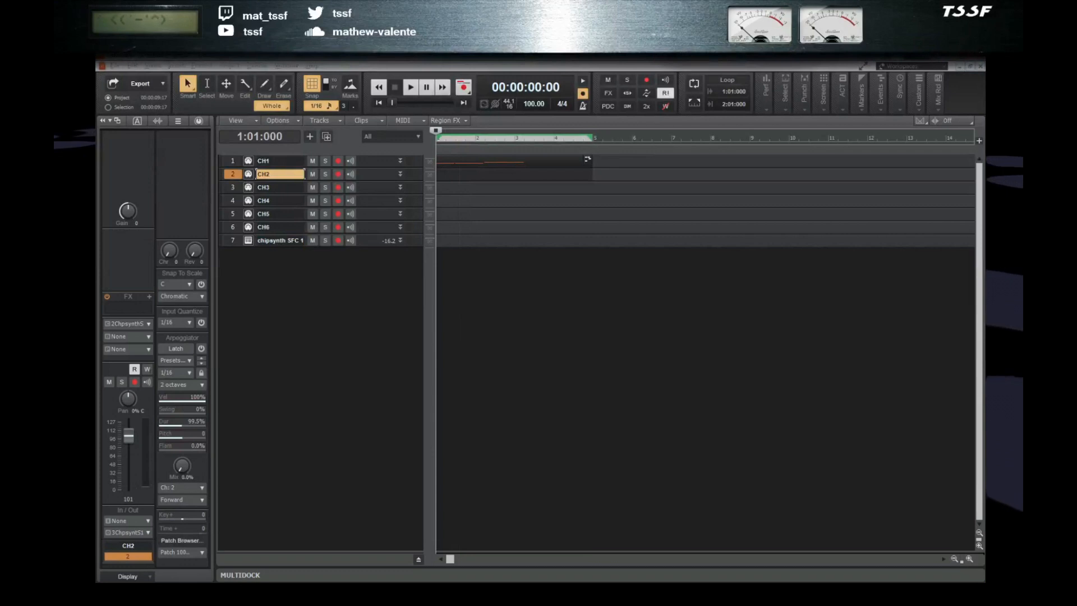
# - Bring back the SPC player, set its channel readout to level and pitch, and replay Lavos Scream
pyautogui.click(526, 593)
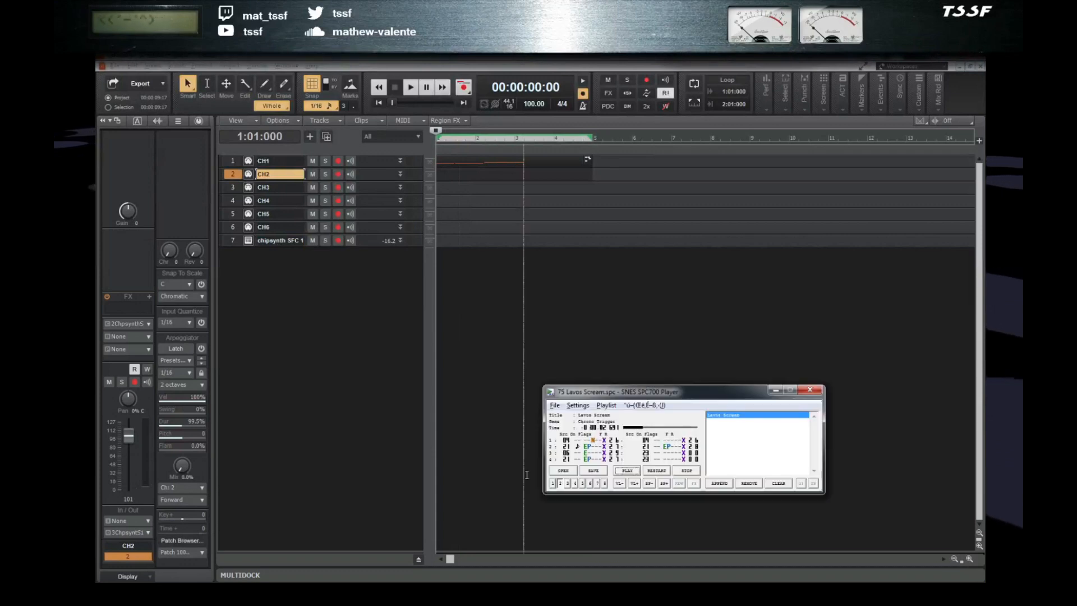
pyautogui.click(652, 460)
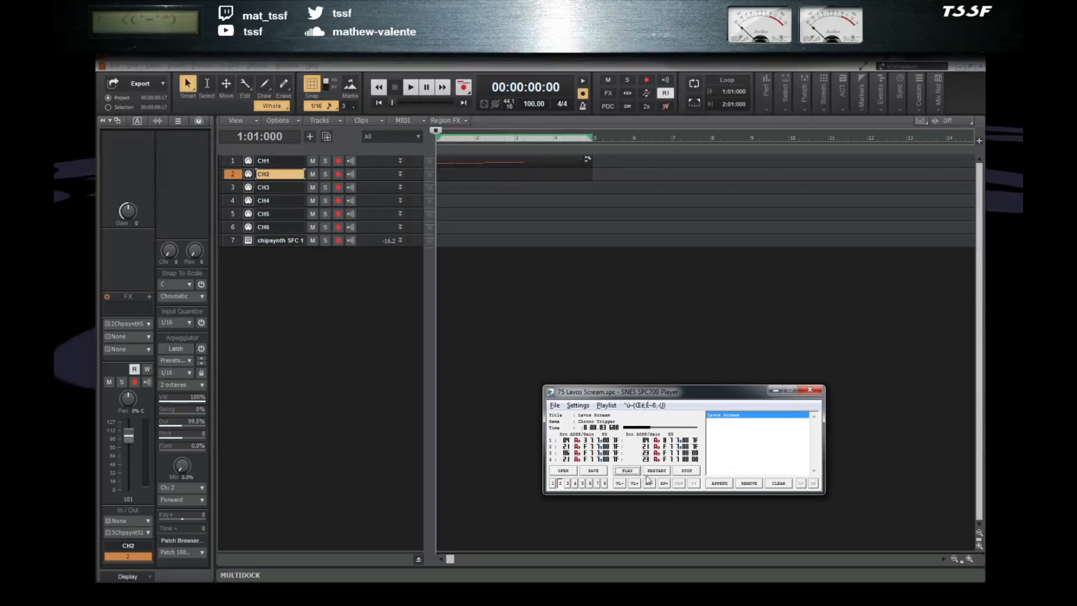
pyautogui.click(651, 461)
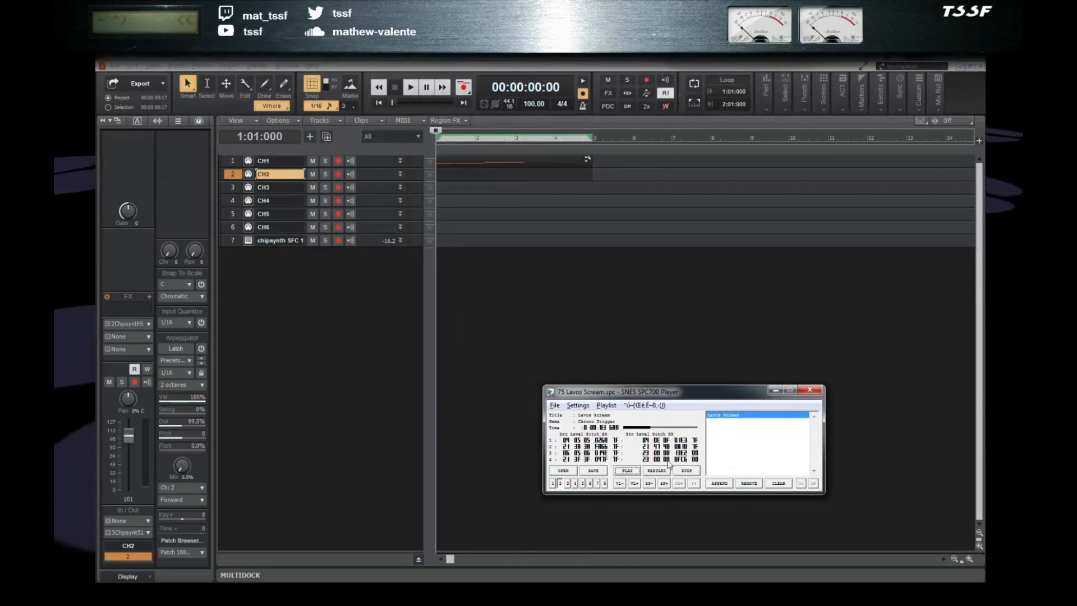
pyautogui.click(649, 473)
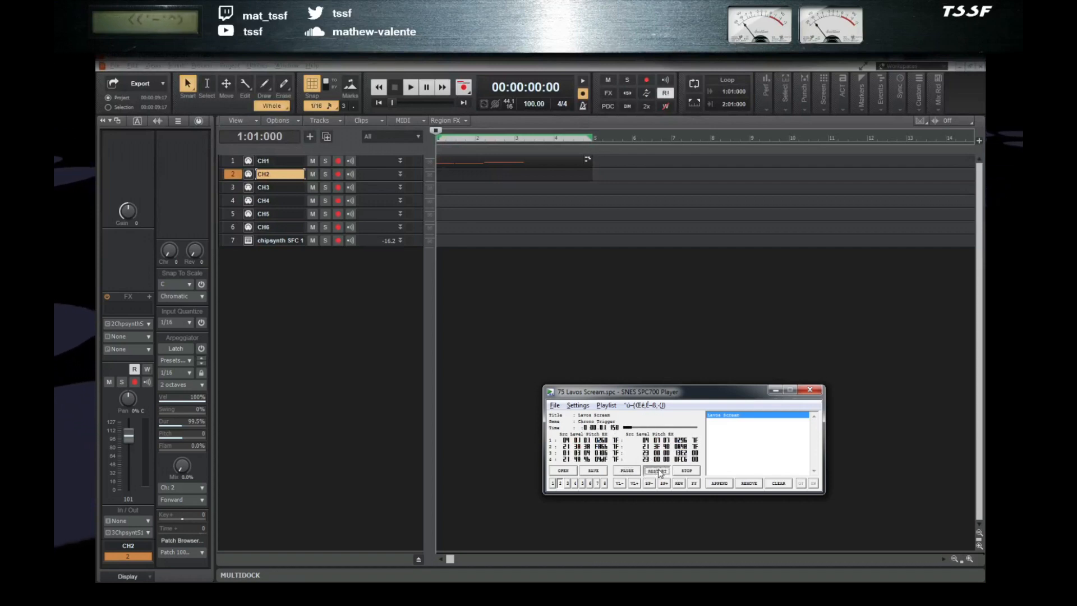
# - Restart Lavos Scream in the SPC player and slow its playback speed to 33 %
pyautogui.click(660, 473)
pyautogui.click(660, 473)
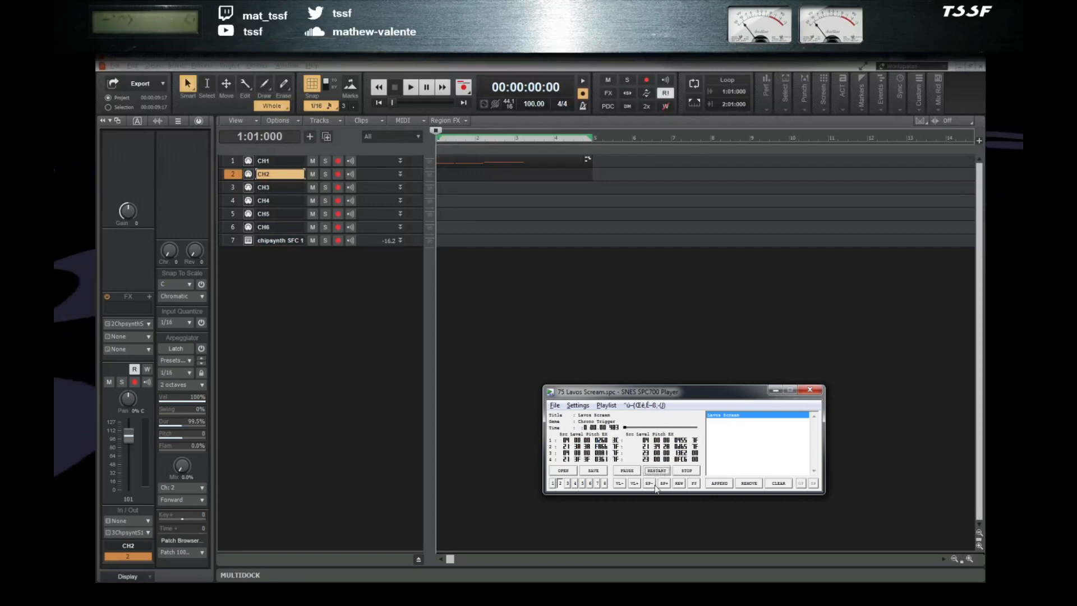
pyautogui.click(650, 483)
pyautogui.click(651, 485)
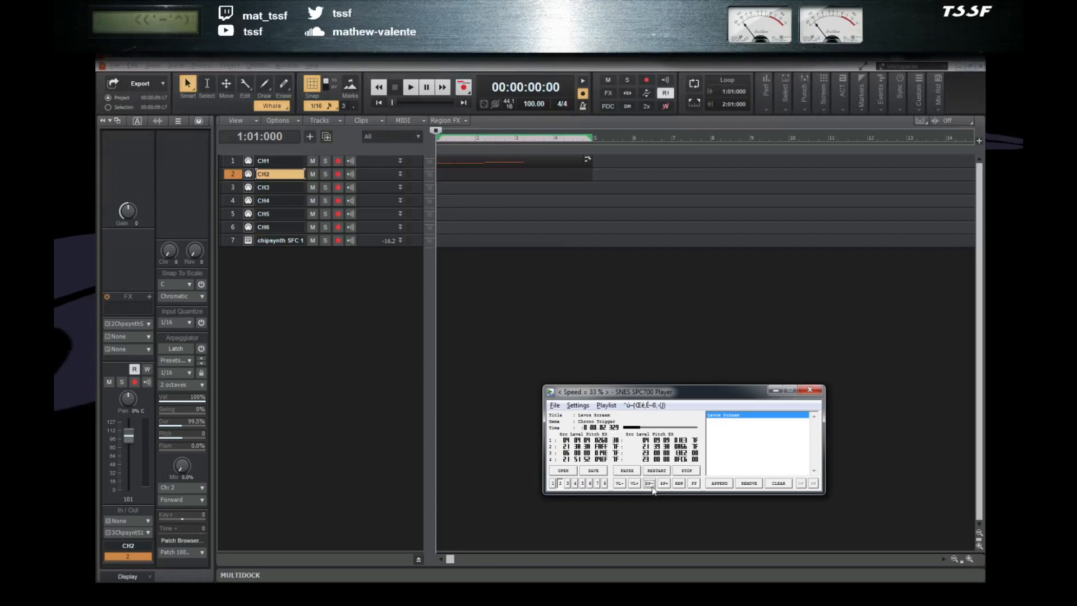
# - Slow the SPC player's playback further, restart Lavos Scream, pause it, and return to the sequencer
pyautogui.click(651, 485)
pyautogui.click(652, 471)
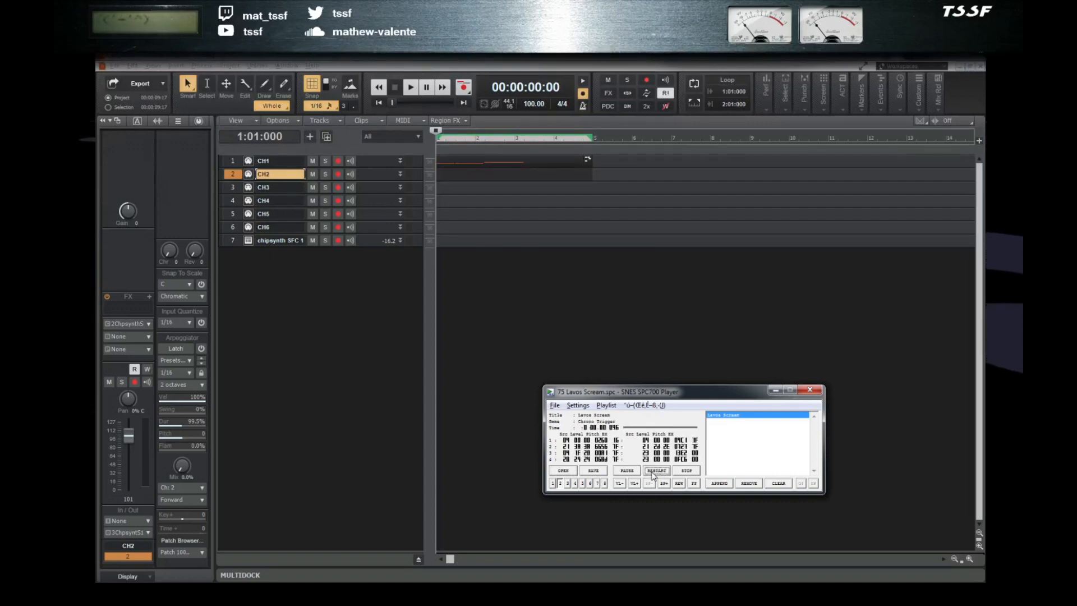
pyautogui.click(627, 471)
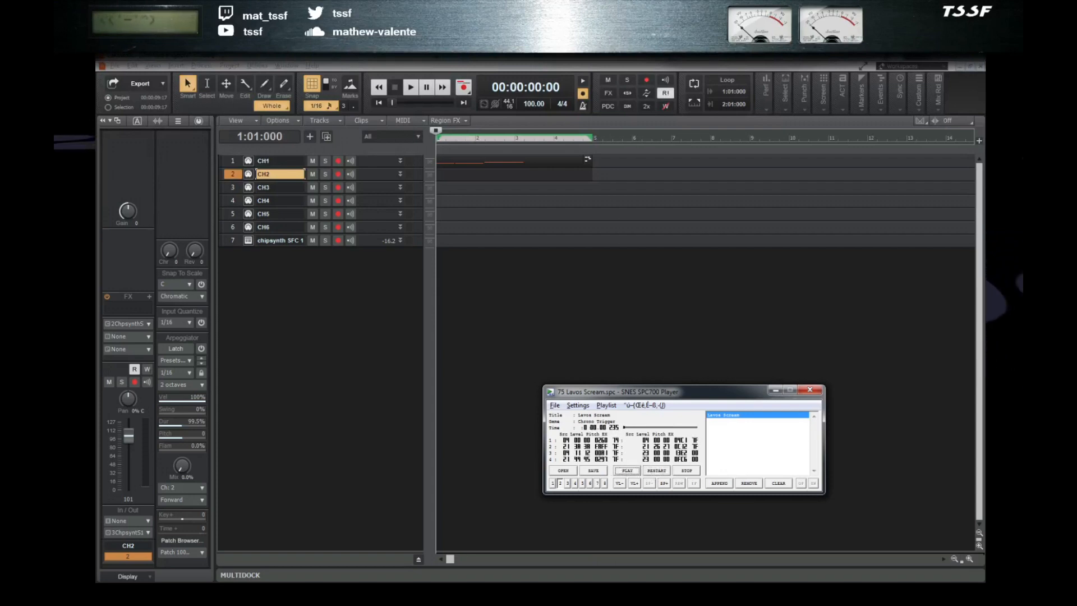
pyautogui.hotkey('alt', 'Tab')
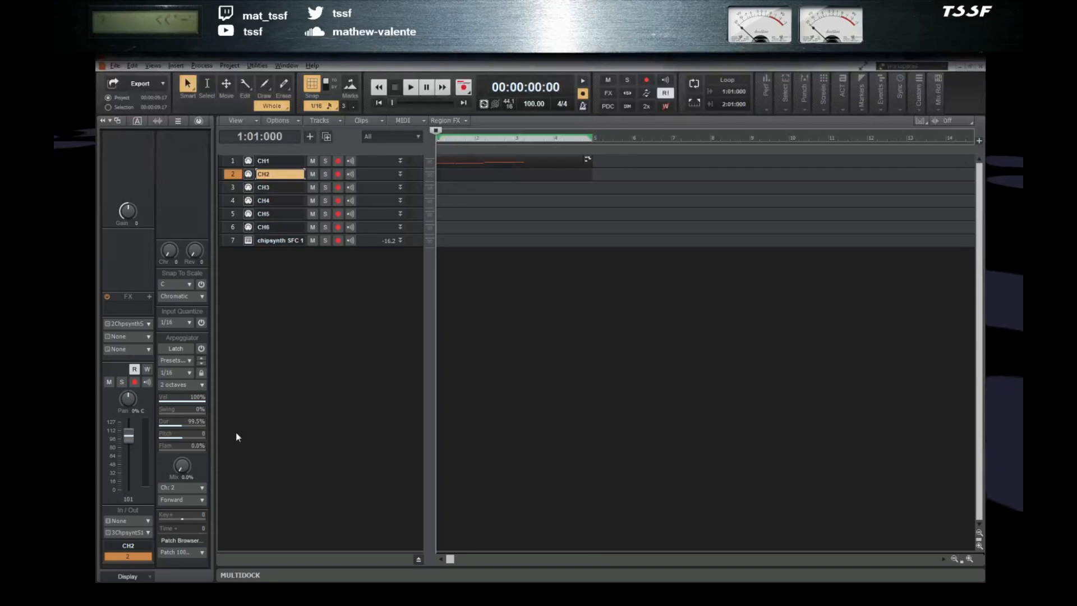
# - Reopen chipsynth SFC, show its built-in SPC player, and solo channel 2
pyautogui.click(248, 241)
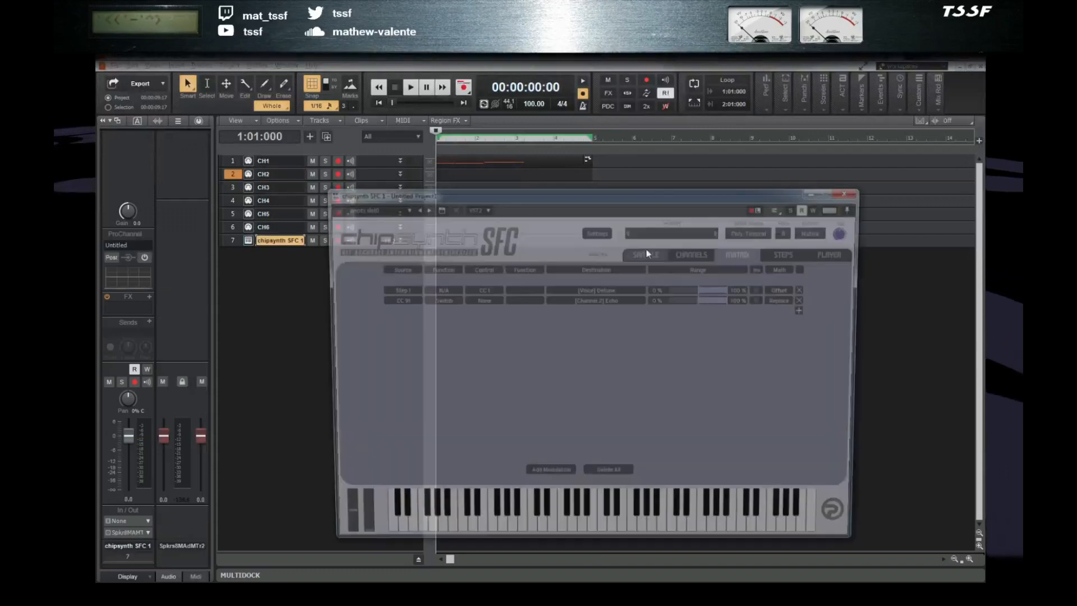
pyautogui.click(702, 253)
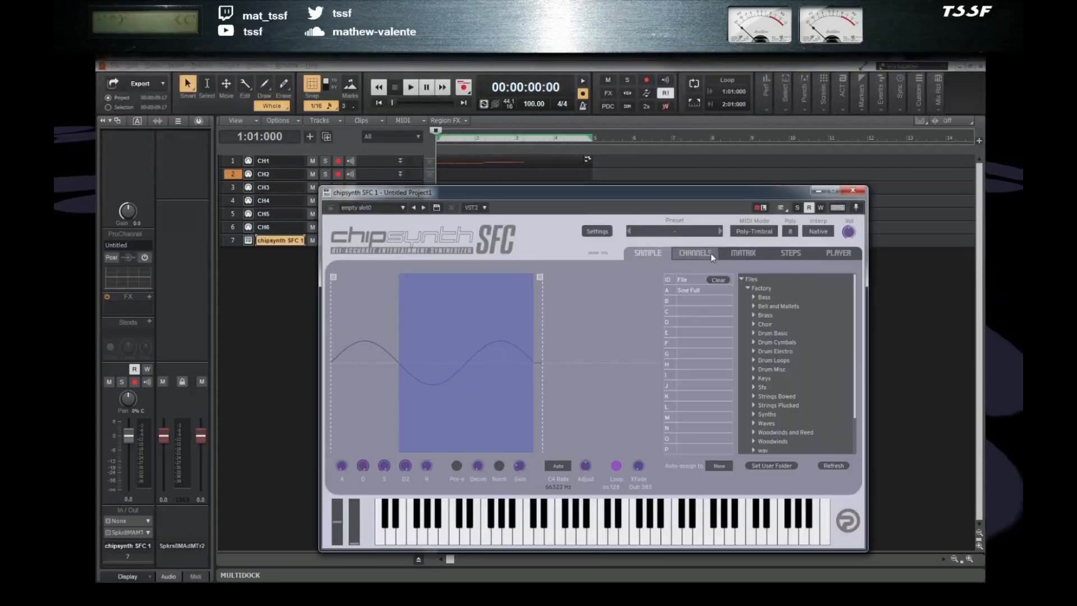
pyautogui.click(841, 252)
pyautogui.click(634, 306)
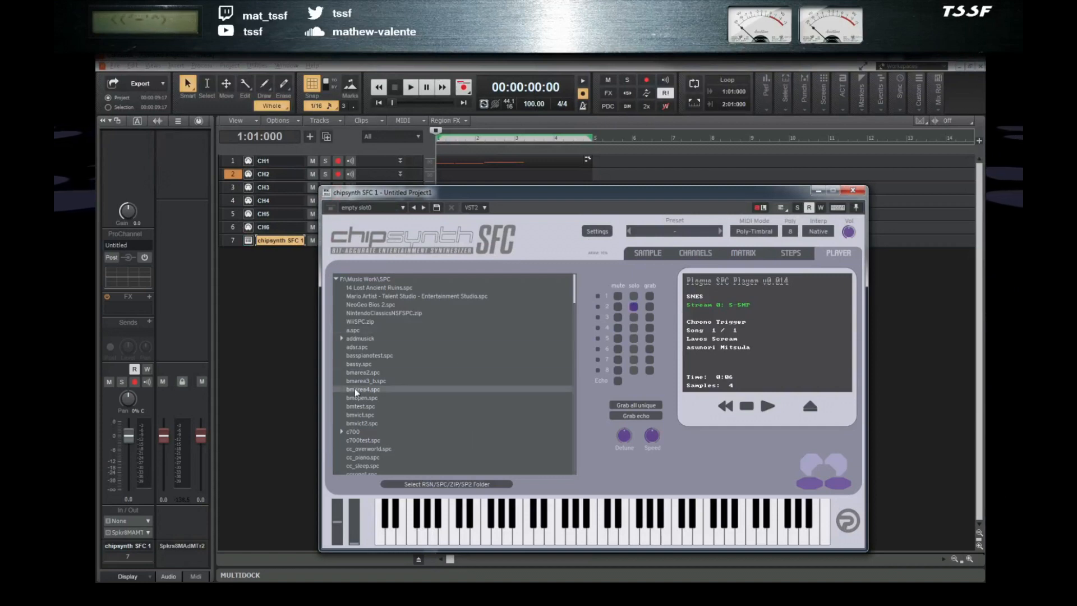
# - Find 75 Lavos Scream.spc in the ct folder and play it twice with channel 2 soloed
pyautogui.scroll(-3, 381, 404)
pyautogui.scroll(-2, 379, 406)
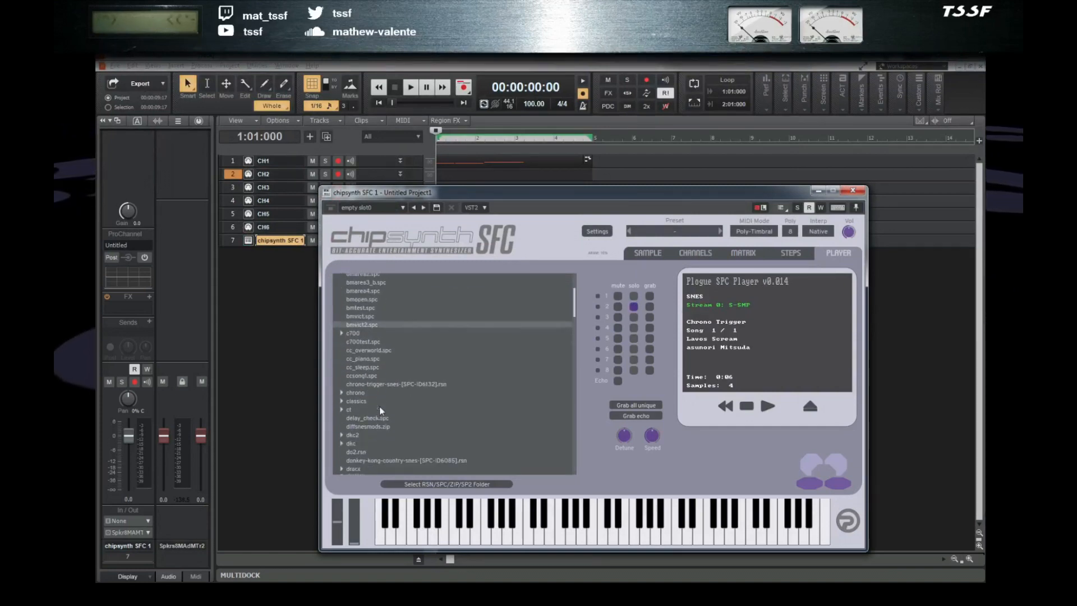
pyautogui.click(341, 410)
pyautogui.scroll(-15, 369, 414)
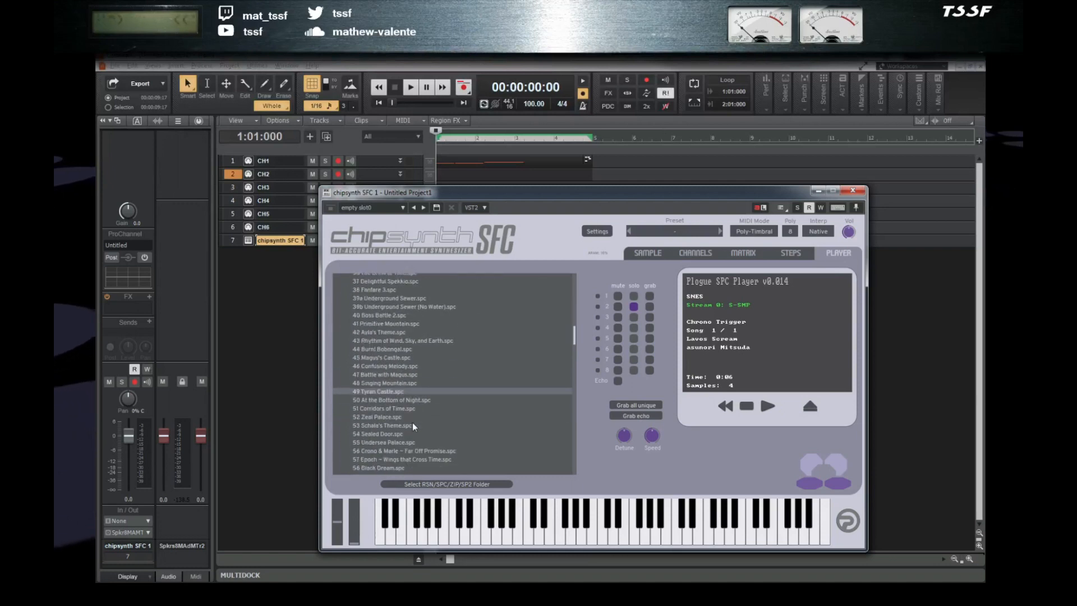
pyautogui.scroll(-5, 414, 426)
pyautogui.scroll(-2, 393, 440)
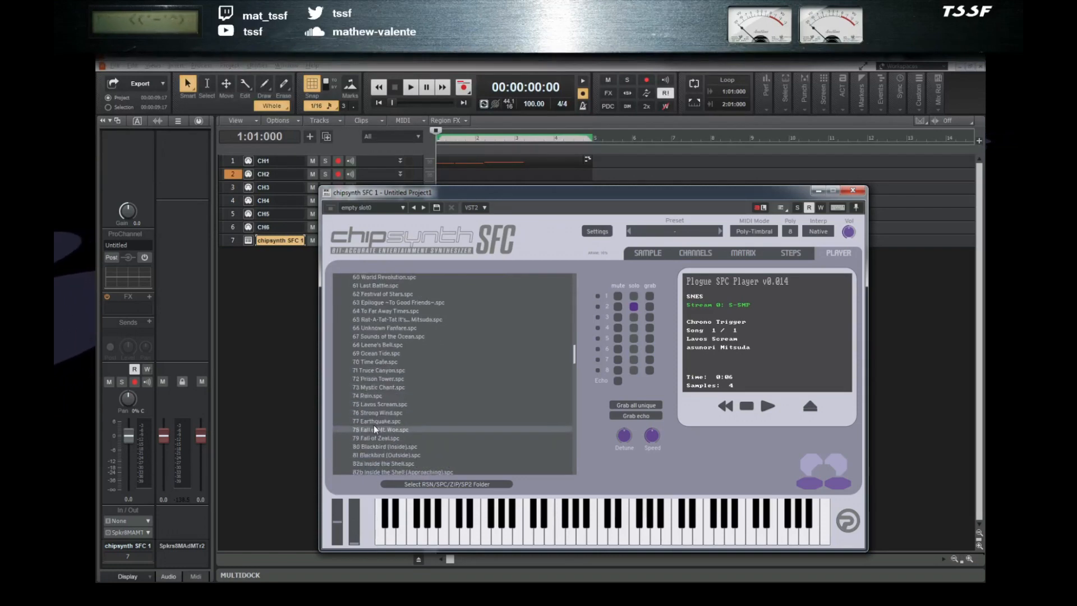
pyautogui.scroll(-2, 382, 416)
pyautogui.click(384, 405)
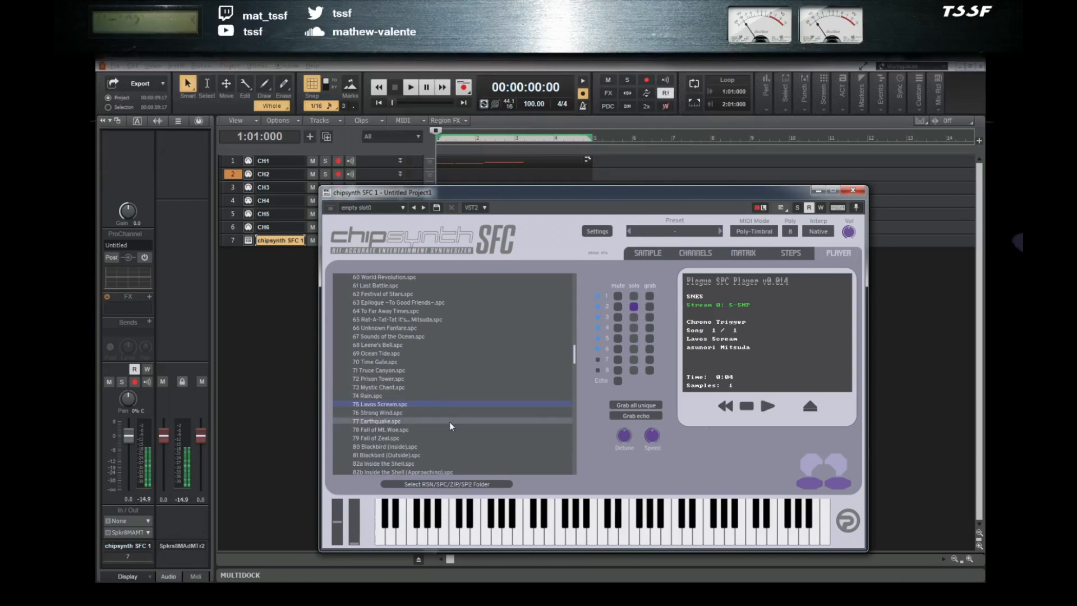
pyautogui.click(452, 404)
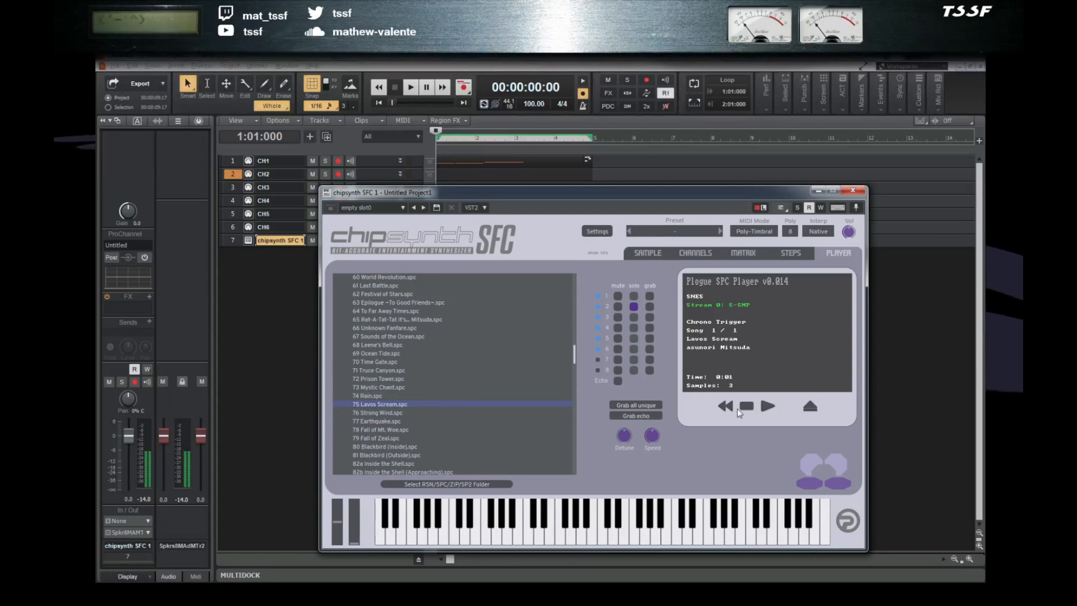
# - Check the Lavos Sc_585E sample in slot B, assign it to channel 2, and close chipsynth SFC
pyautogui.click(643, 258)
pyautogui.click(692, 255)
pyautogui.click(648, 253)
pyautogui.click(707, 304)
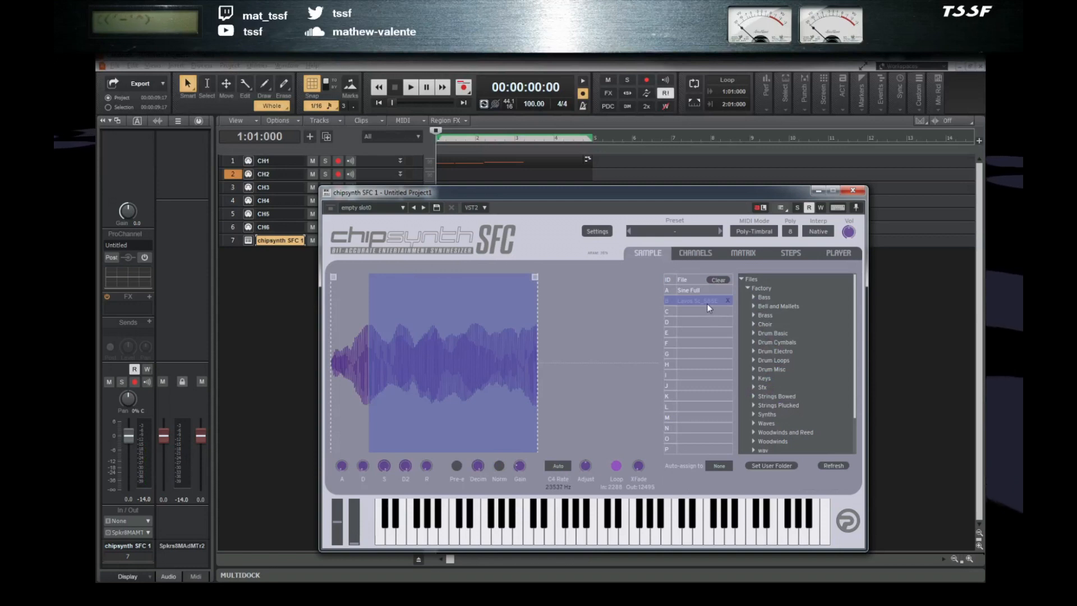
pyautogui.click(696, 253)
pyautogui.click(401, 305)
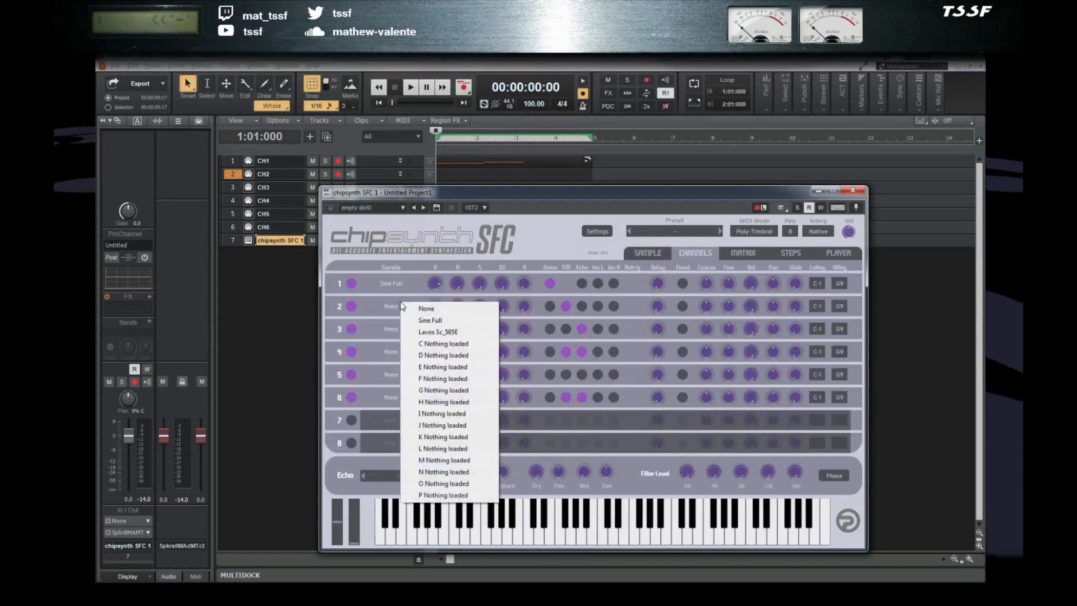
pyautogui.click(443, 332)
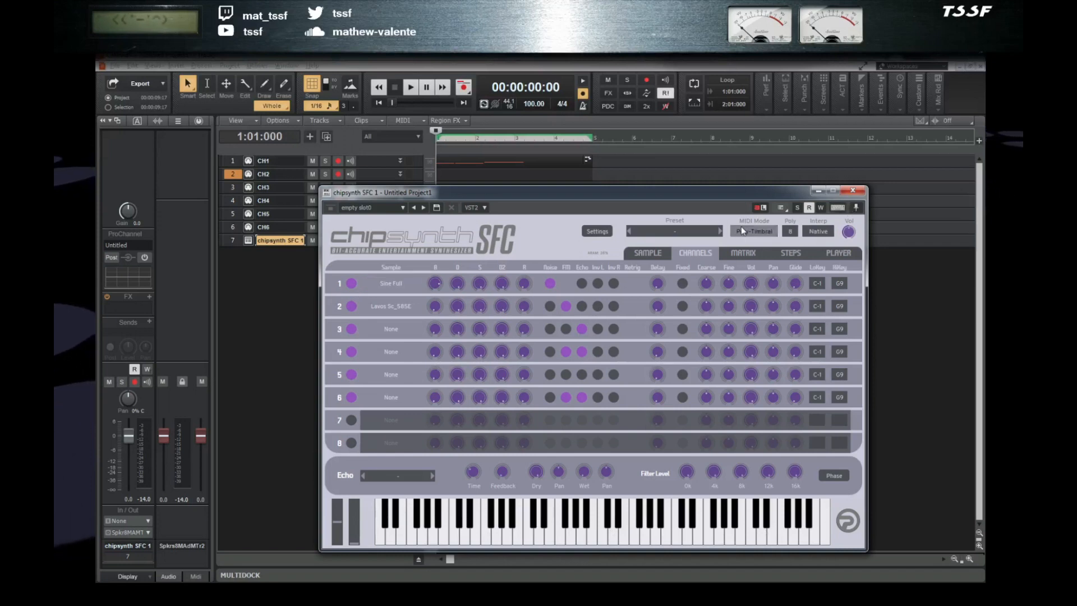
pyautogui.click(852, 191)
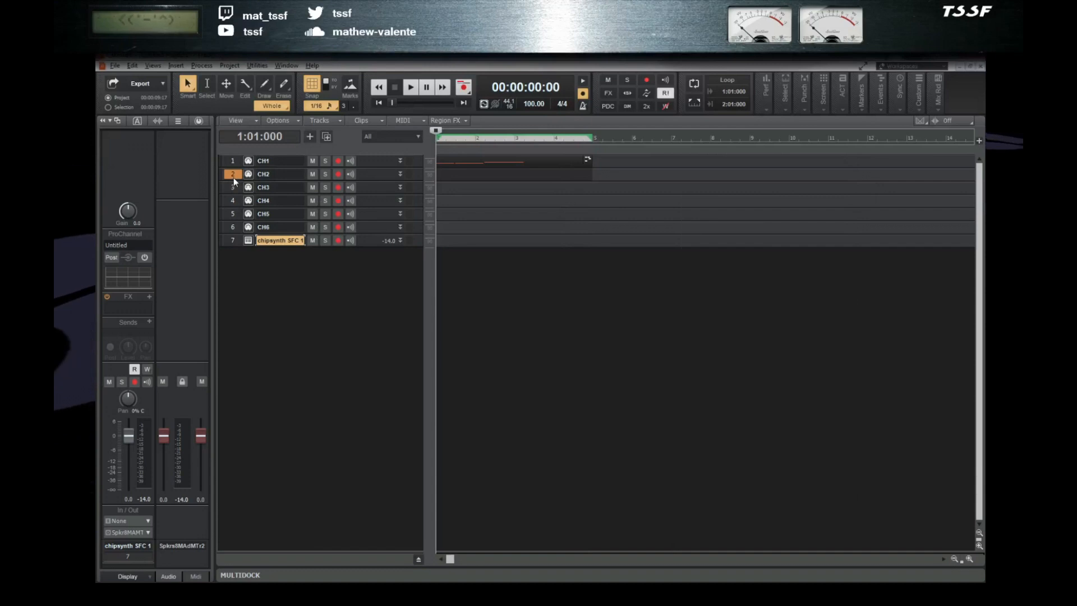
# - Open CH2 in a maximized piano roll and draw a long note just above C7, from mid-beat 1 to nearly bar 3
pyautogui.click(234, 173)
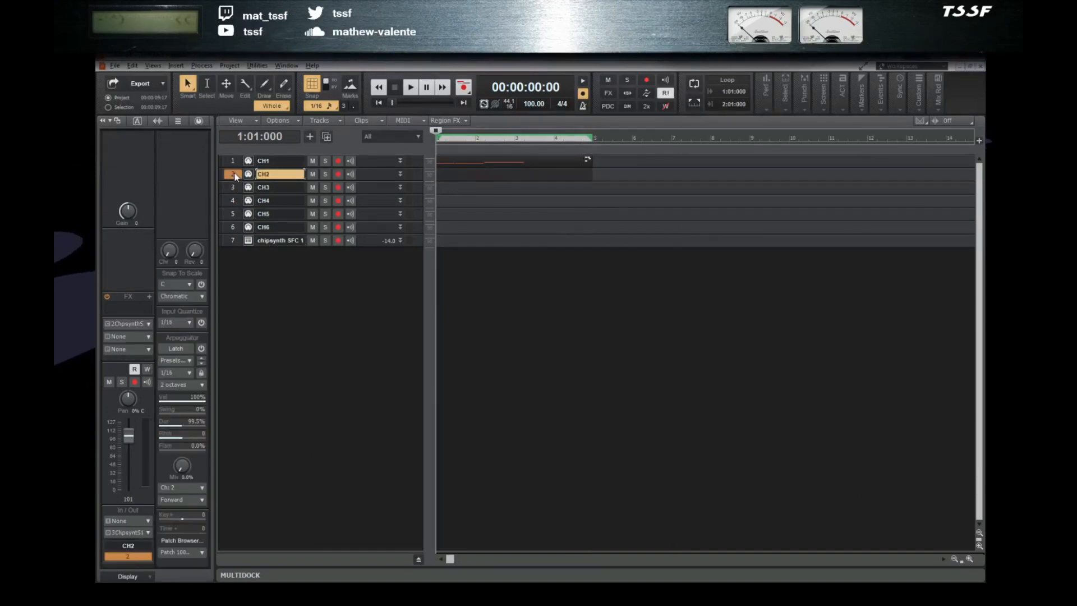
pyautogui.hotkey('alt', '3')
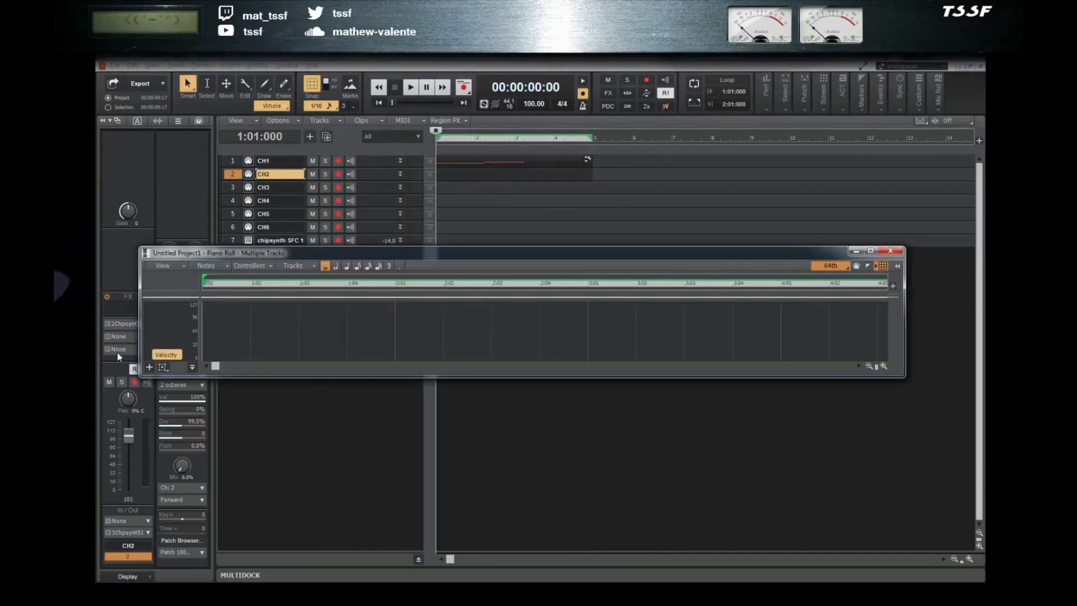
pyautogui.doubleClick(499, 255)
pyautogui.scroll(1, 438, 191)
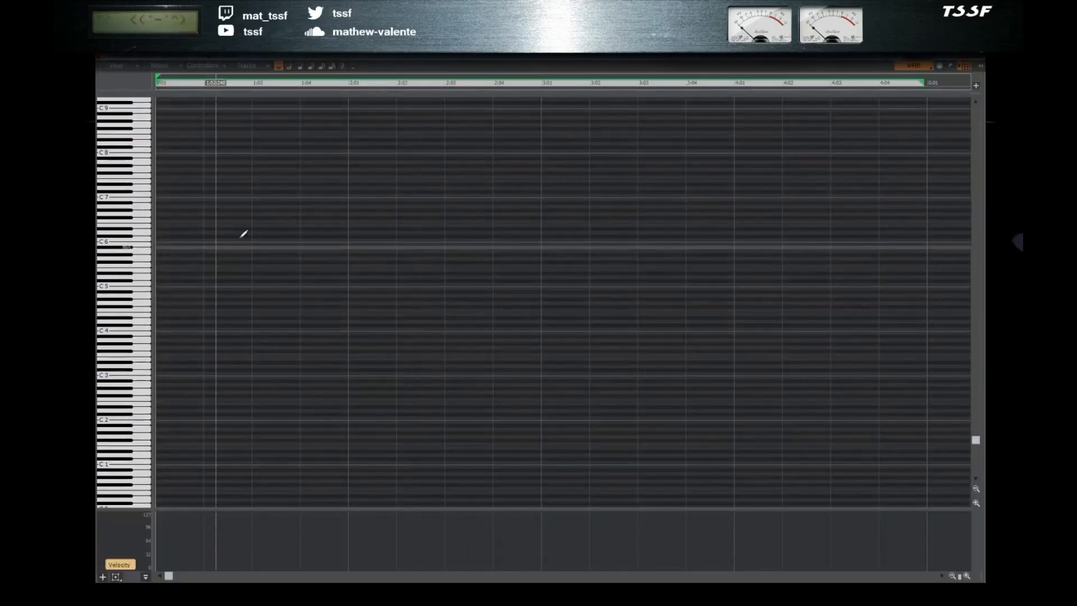
pyautogui.moveTo(182, 295); pyautogui.dragTo(352, 295)
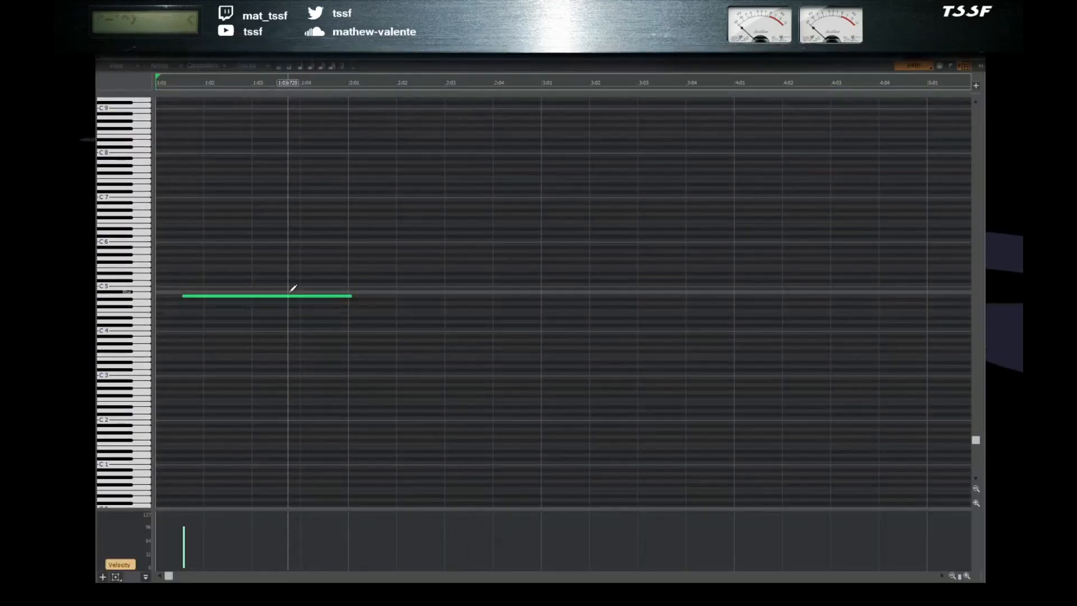
pyautogui.moveTo(284, 294); pyautogui.dragTo(285, 180)
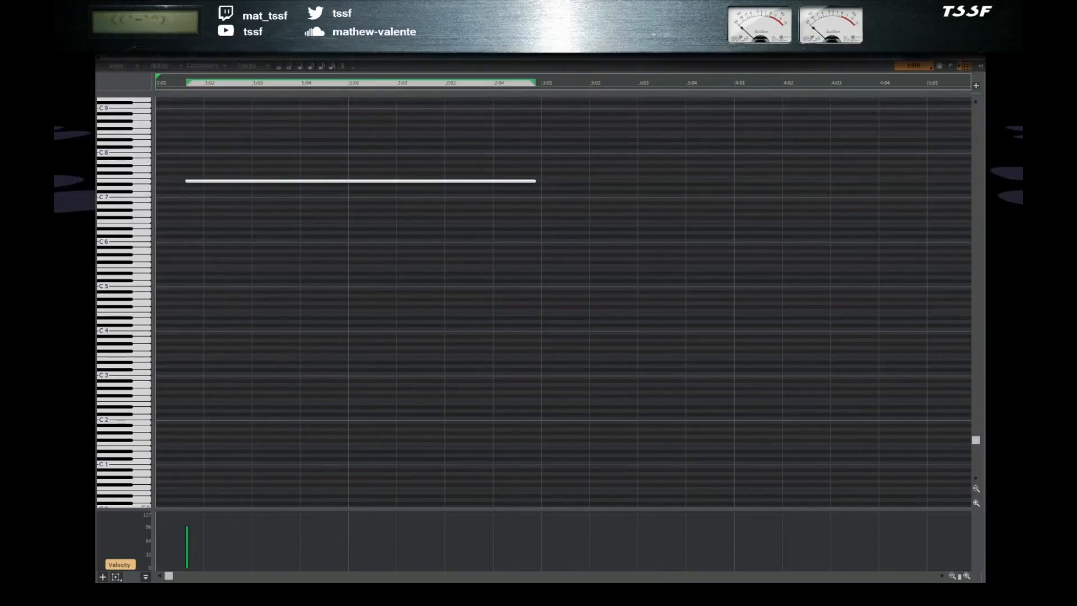
# - Replay Lavos Scream in the SPC player for comparison, stop it, and minimize the player
pyautogui.click(584, 594)
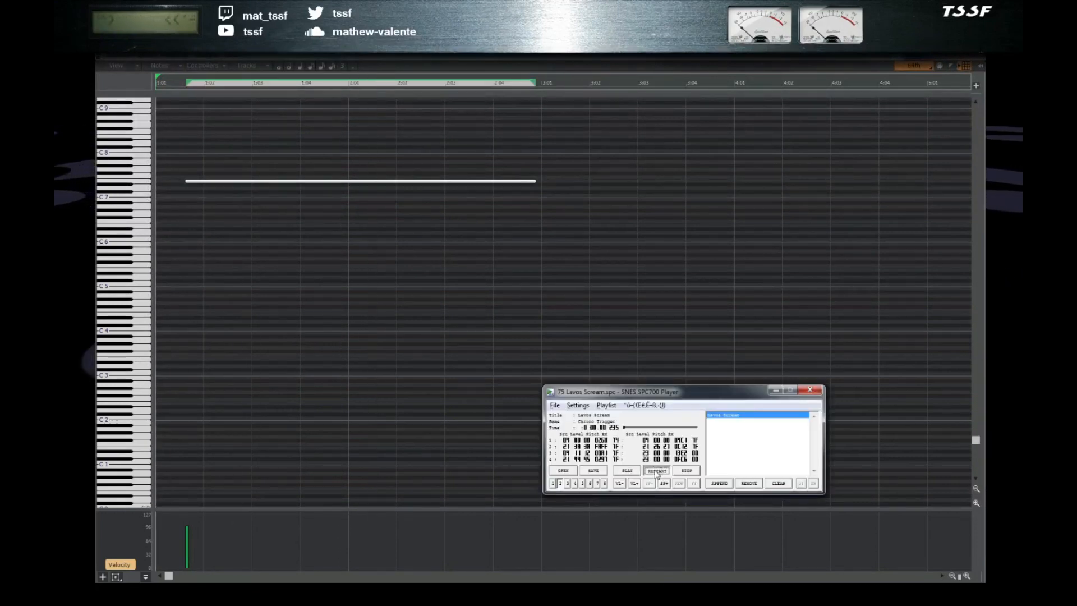
pyautogui.click(627, 471)
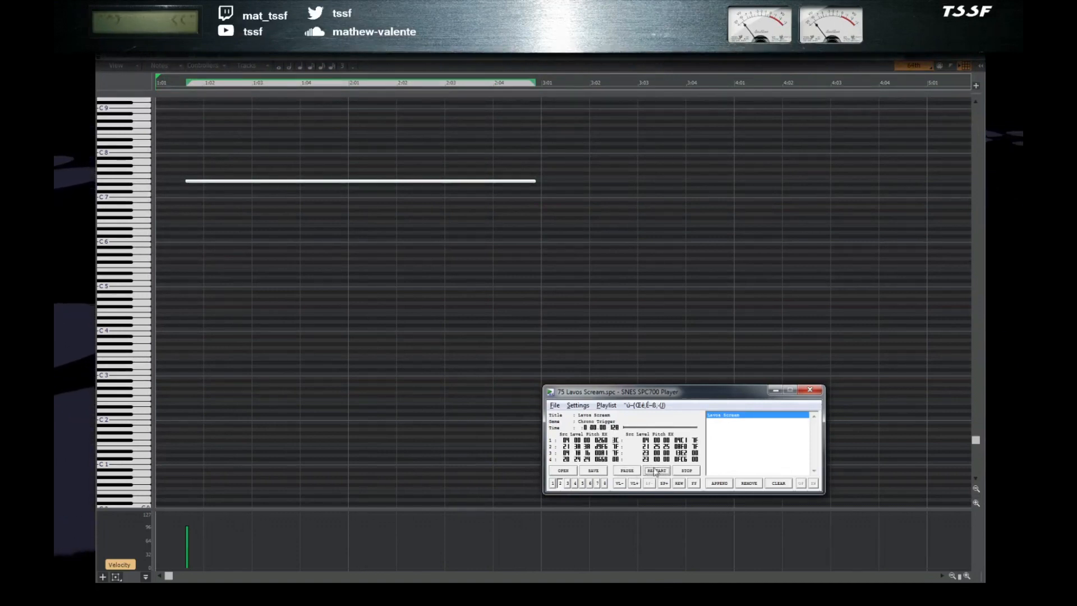
pyautogui.click(688, 471)
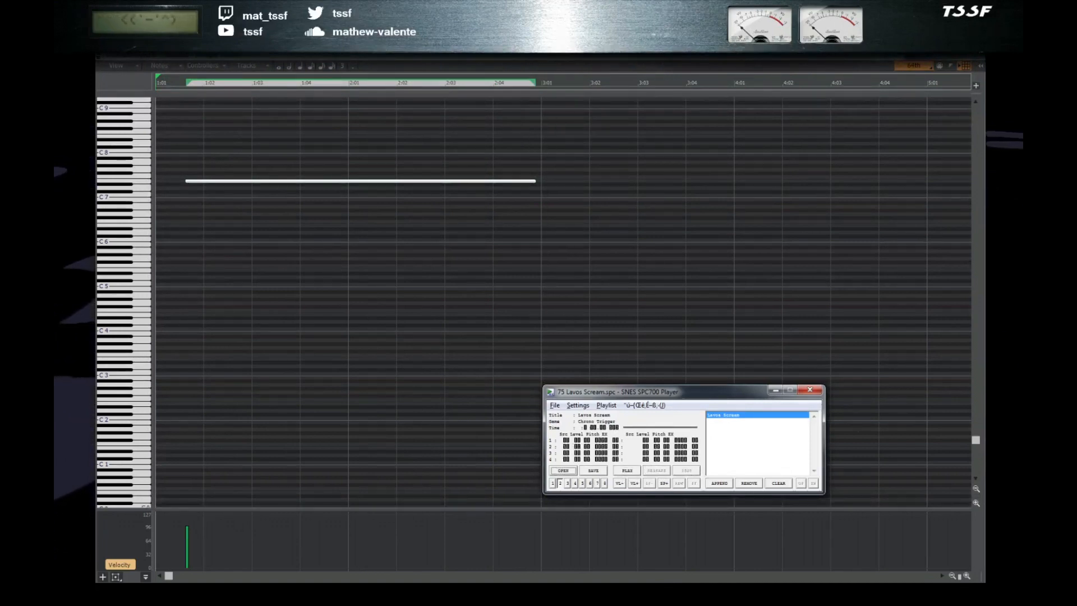
pyautogui.click(776, 390)
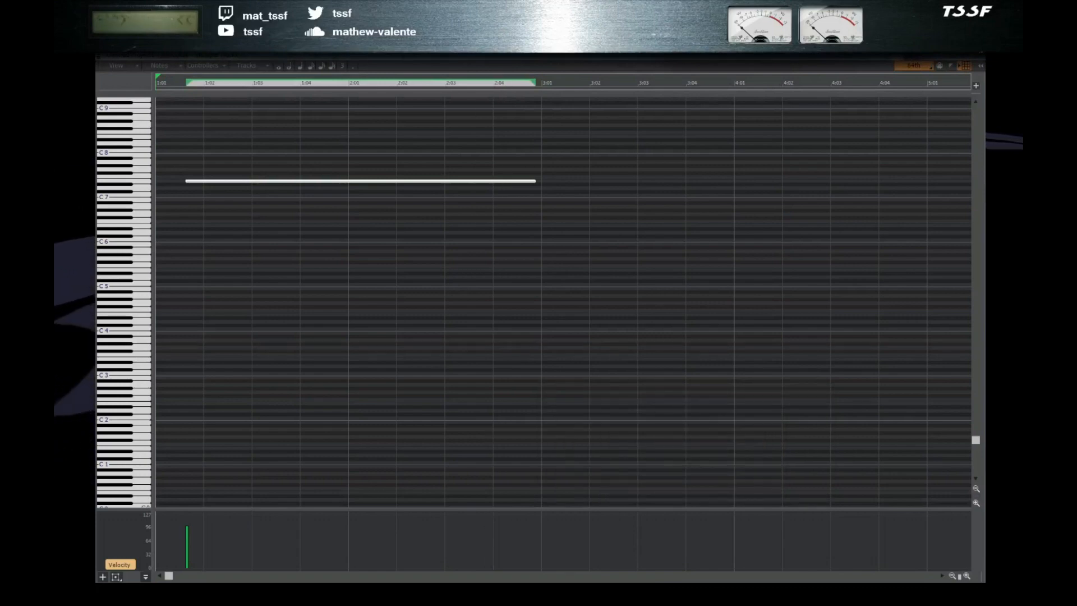
# - Restore the piano roll to a small window below the tracks and reopen chipsynth SFC's SPC player
pyautogui.moveTo(477, 56); pyautogui.dragTo(553, 368)
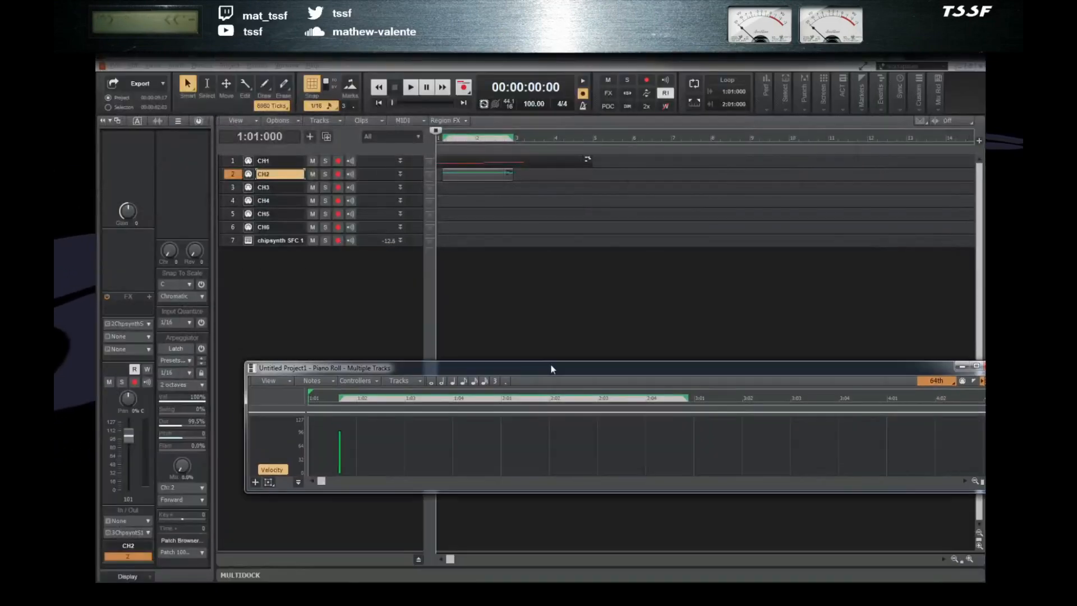
pyautogui.click(248, 240)
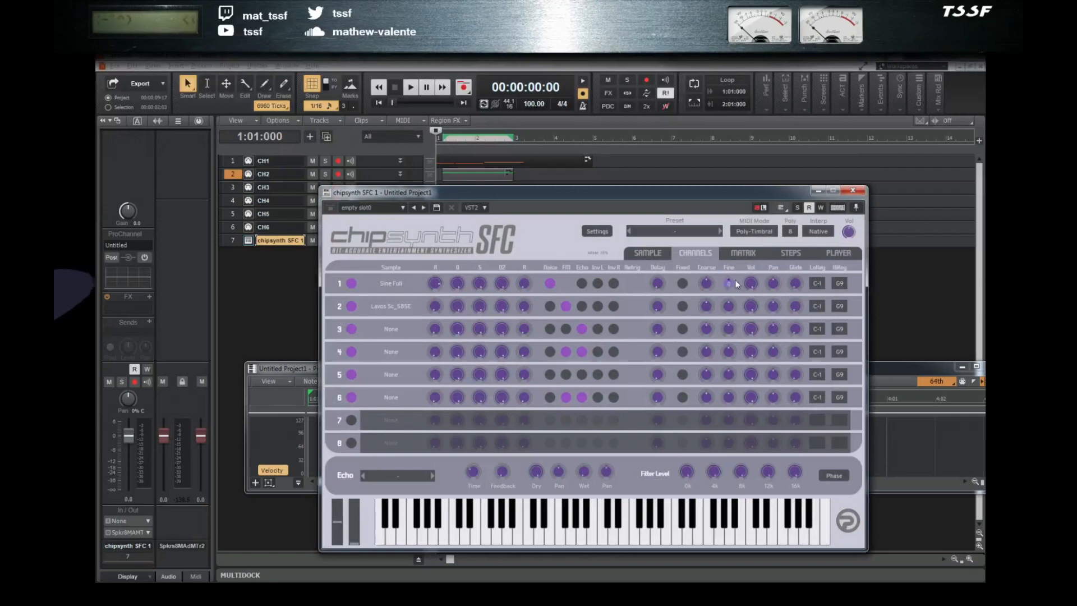
pyautogui.click(640, 252)
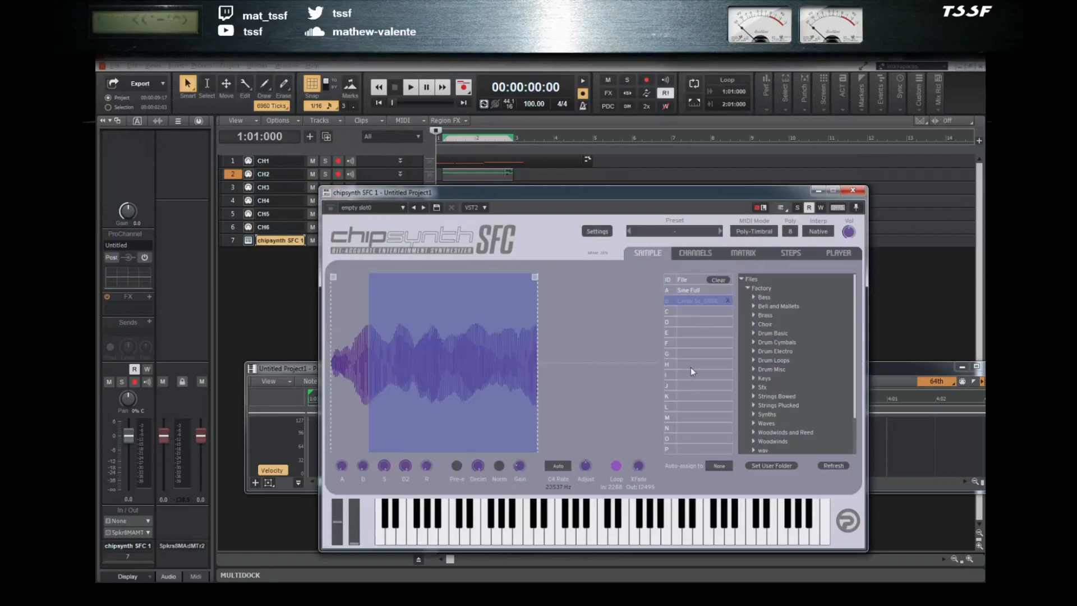
pyautogui.click(834, 254)
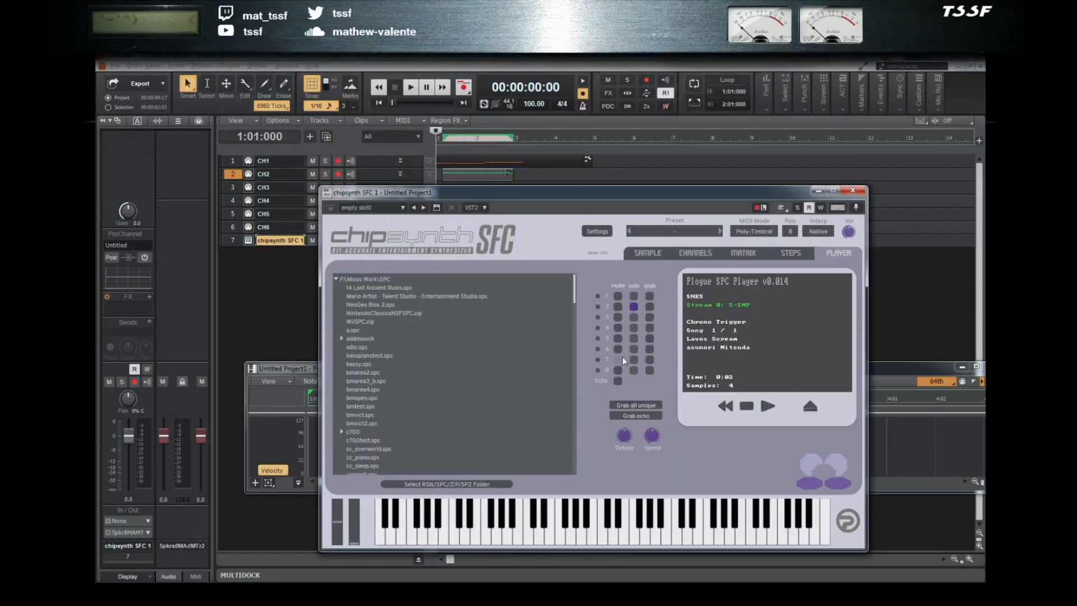
# - Stop the built-in player and replay channel 2 of 75 Lavos Scream.spc from the ct folder
pyautogui.click(747, 407)
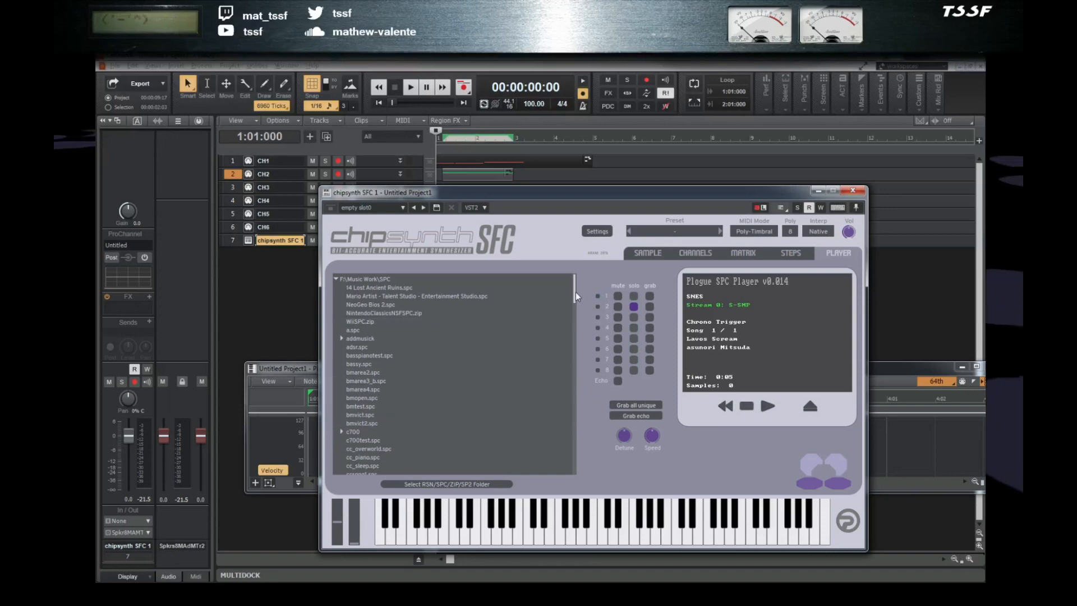
pyautogui.moveTo(576, 292); pyautogui.dragTo(560, 320)
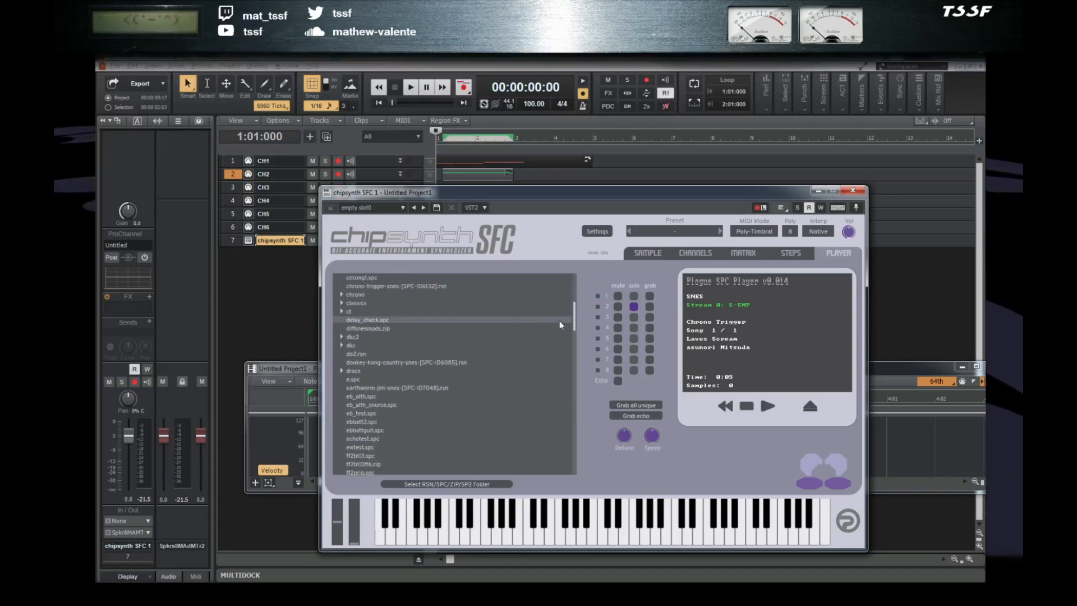
pyautogui.click(344, 310)
pyautogui.moveTo(571, 302); pyautogui.dragTo(573, 351)
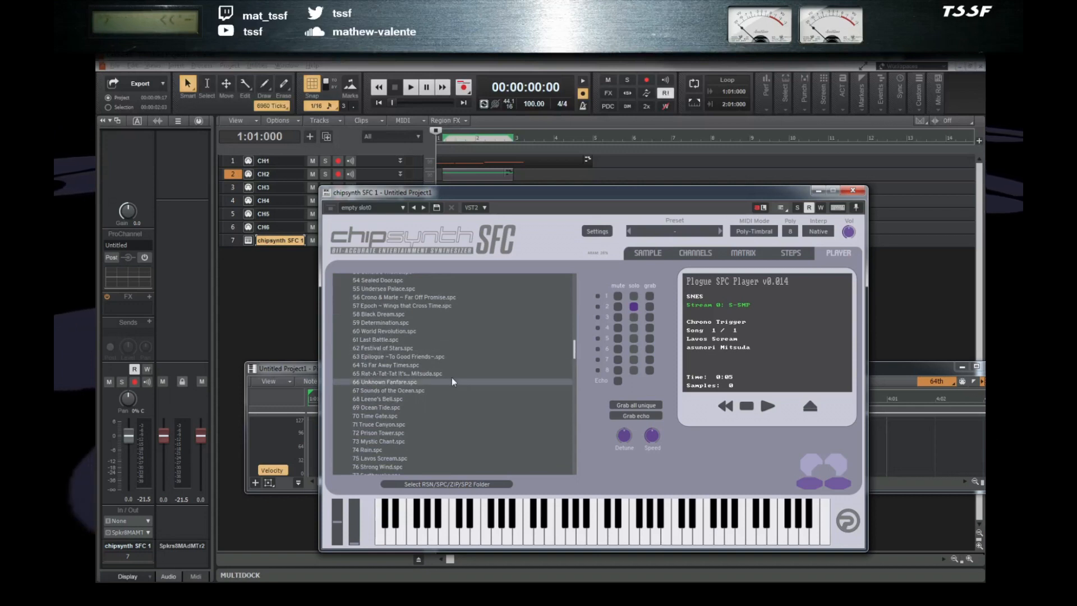
pyautogui.click(381, 458)
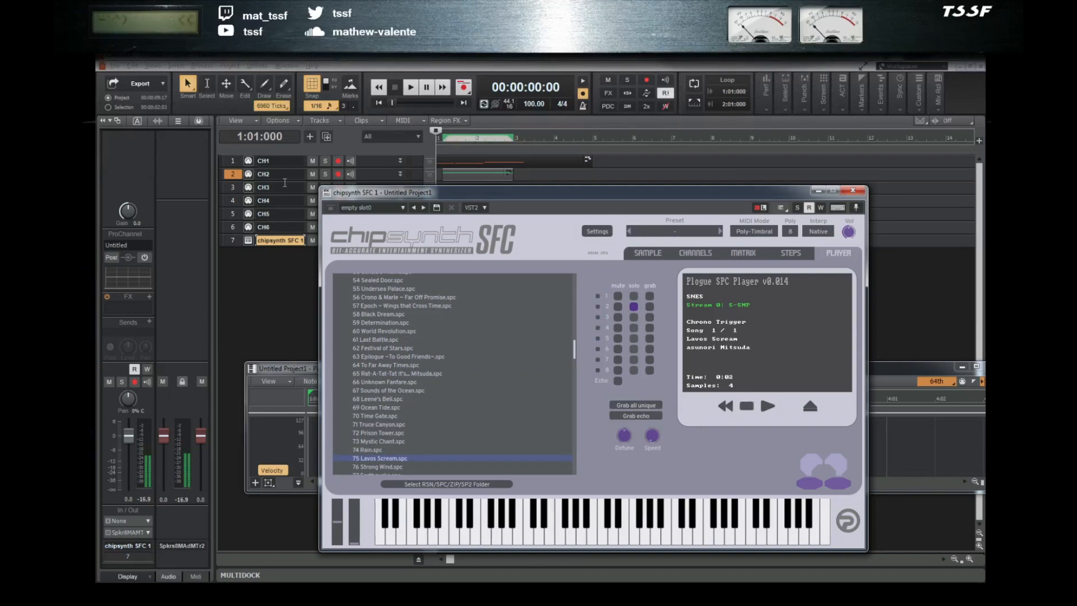
# - Select the CH2 track, move chipsynth SFC clear of the track list, and show its modulation matrix
pyautogui.click(223, 176)
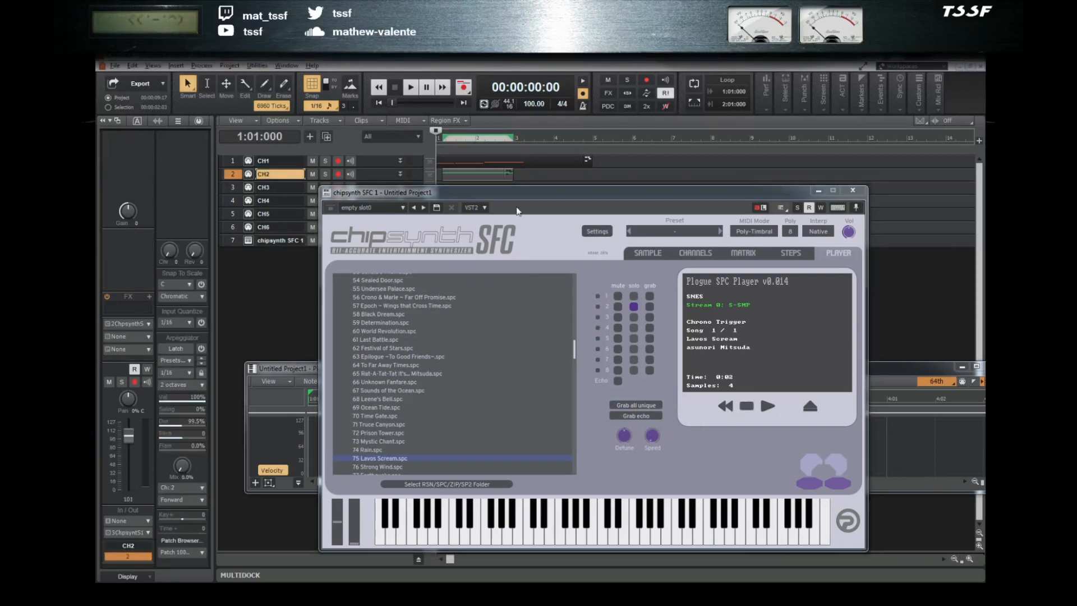
pyautogui.moveTo(525, 194); pyautogui.dragTo(729, 278)
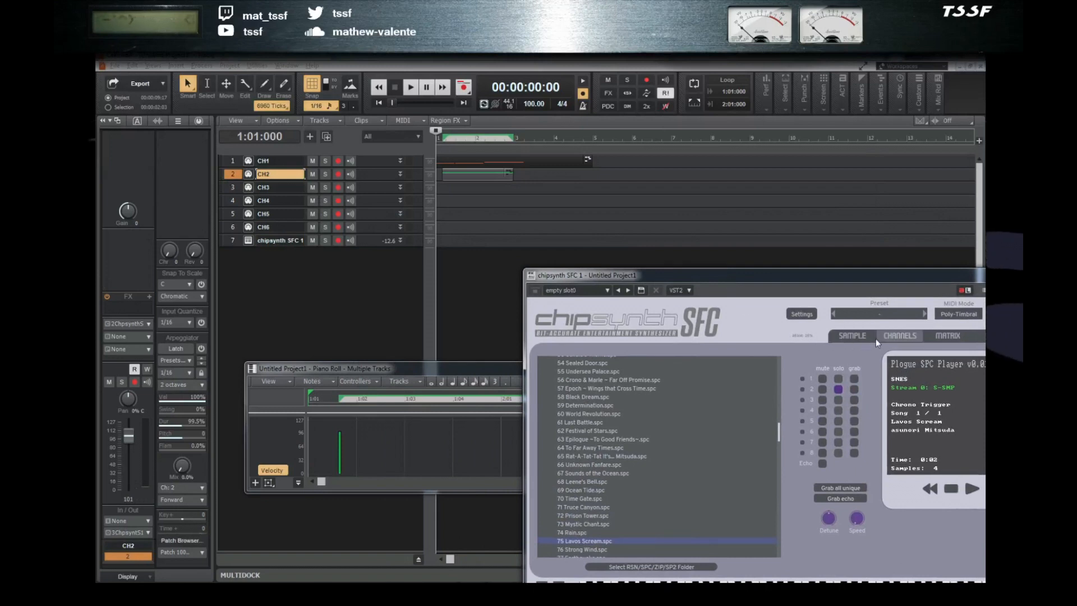
pyautogui.click(946, 337)
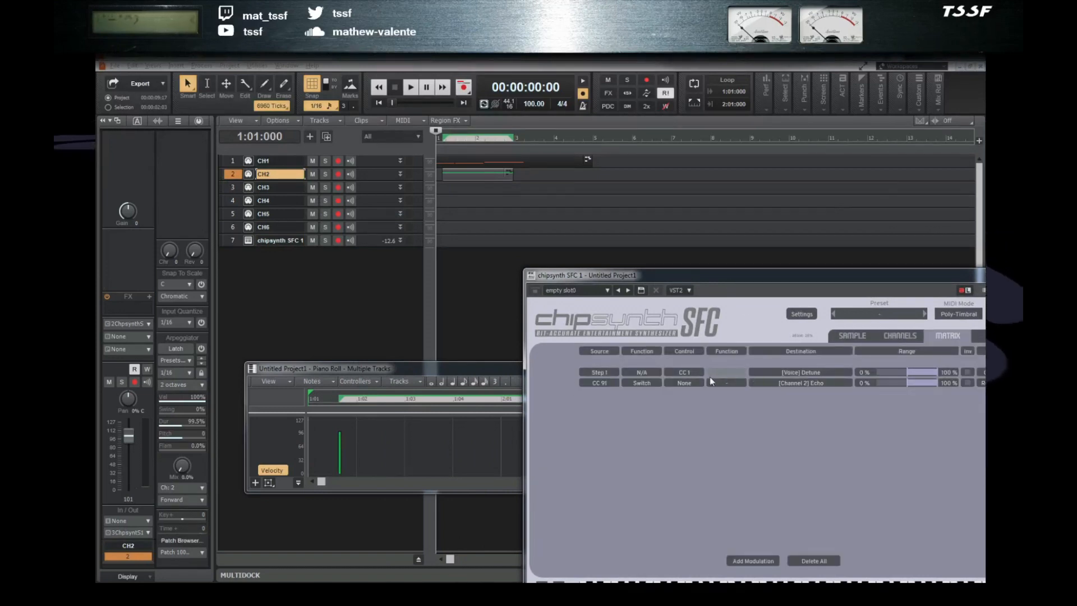
# - Maximize the piano roll, add a controller lane for 1-Modulation on channel 1, and enlarge the lane
pyautogui.doubleClick(328, 368)
pyautogui.click(102, 577)
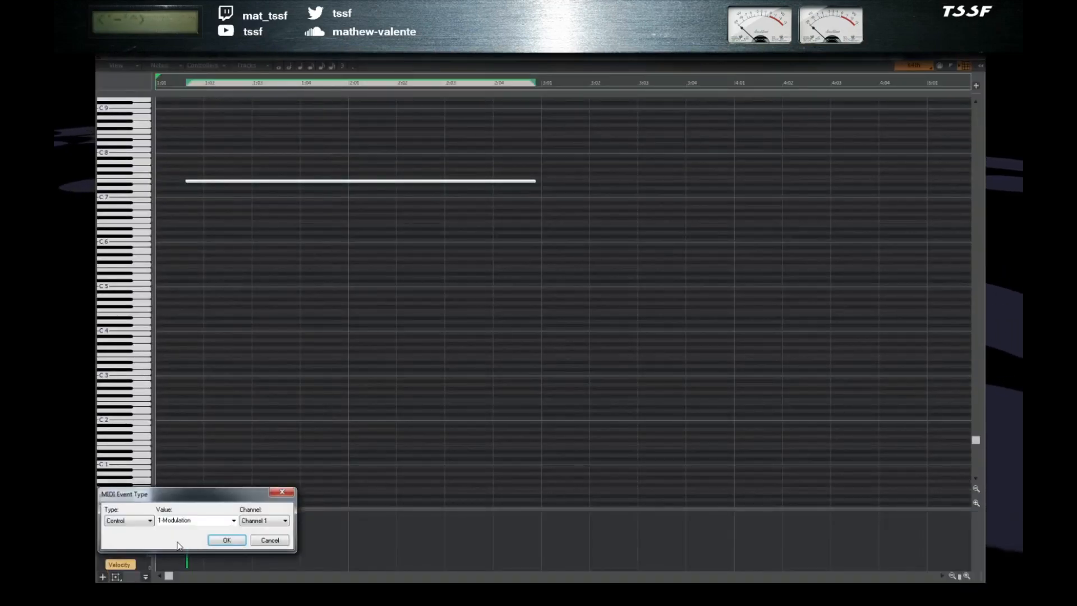
pyautogui.click(233, 546)
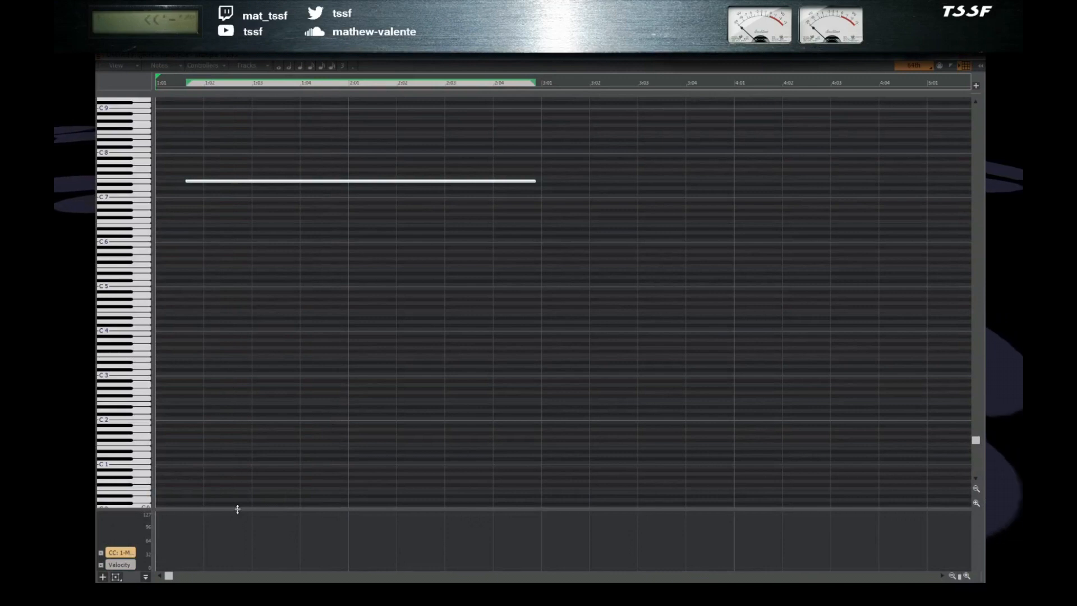
pyautogui.moveTo(235, 509); pyautogui.dragTo(238, 441)
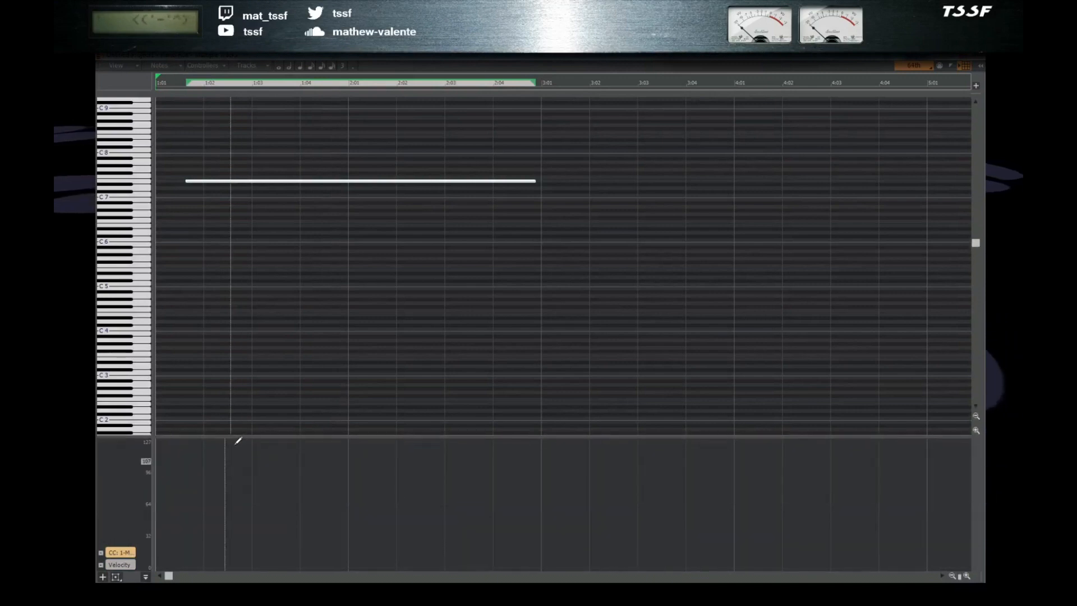
# - Try a low modulation value at the very start of the clip and play it back briefly
pyautogui.click(157, 561)
pyautogui.press('space')
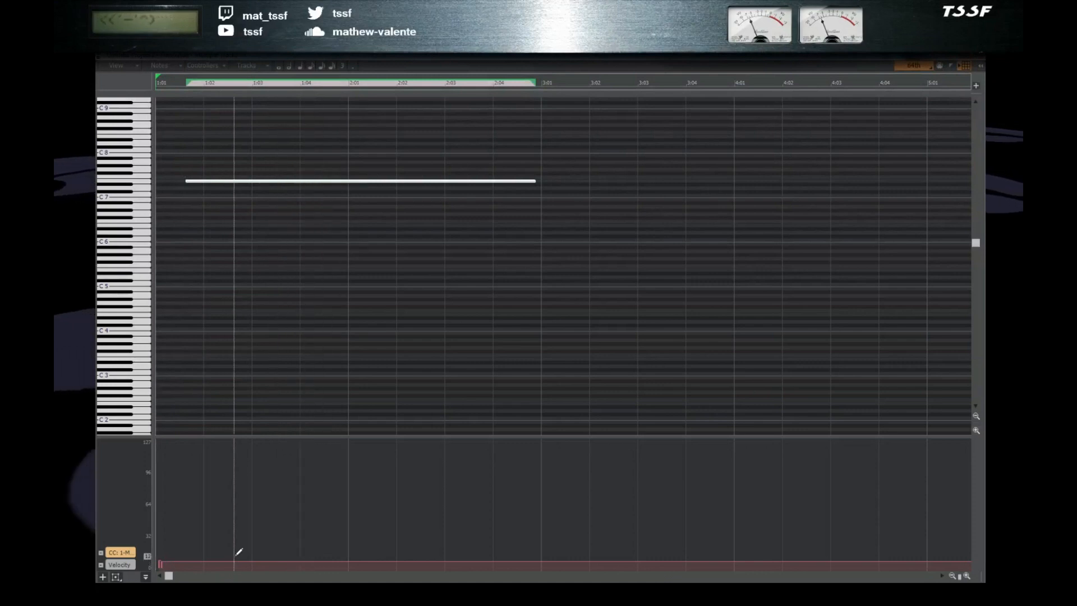
pyautogui.press('space')
# - Erase the modulation event at the start of the clip with the Erase tool
pyautogui.scroll(-1, 382, 329)
pyautogui.middleClick(382, 328)
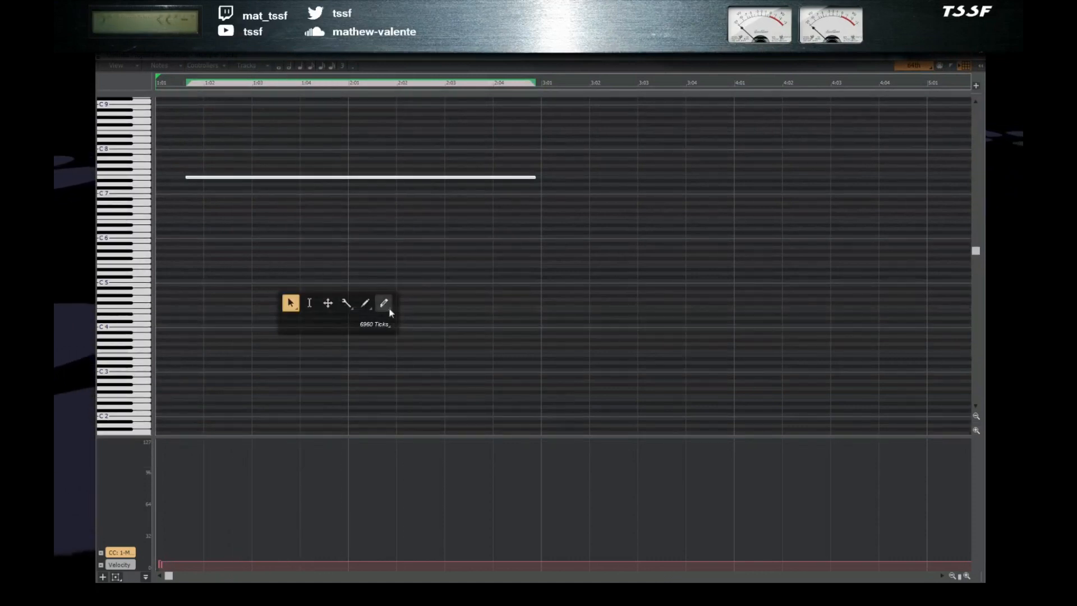
pyautogui.click(385, 303)
pyautogui.click(165, 553)
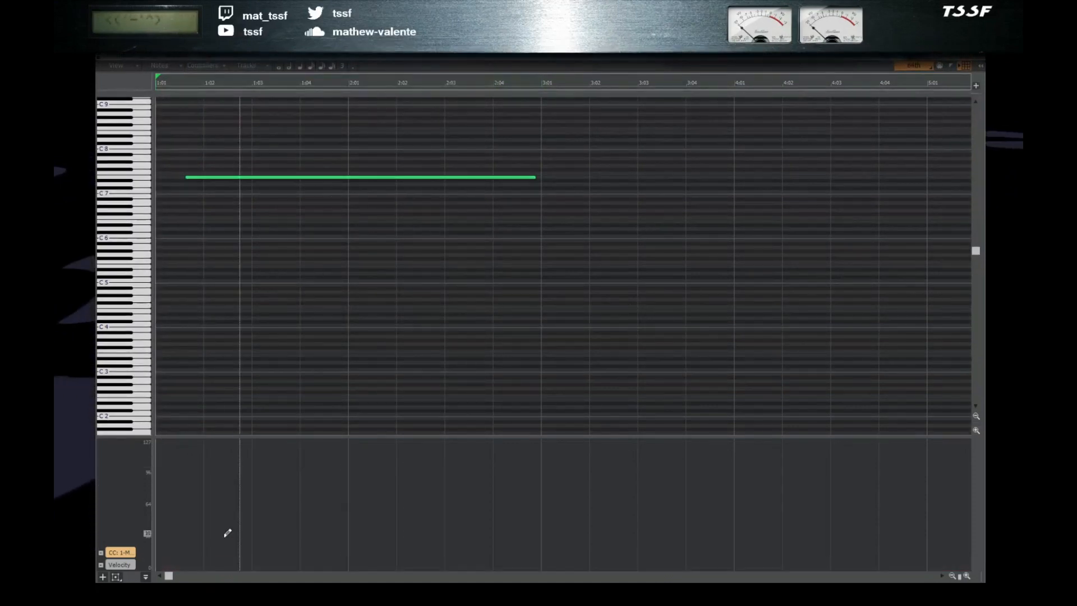
# - Draw a low modulation value just before the long note begins, and switch back to the Erase tool
pyautogui.middleClick(191, 517)
pyautogui.click(191, 522)
pyautogui.click(172, 560)
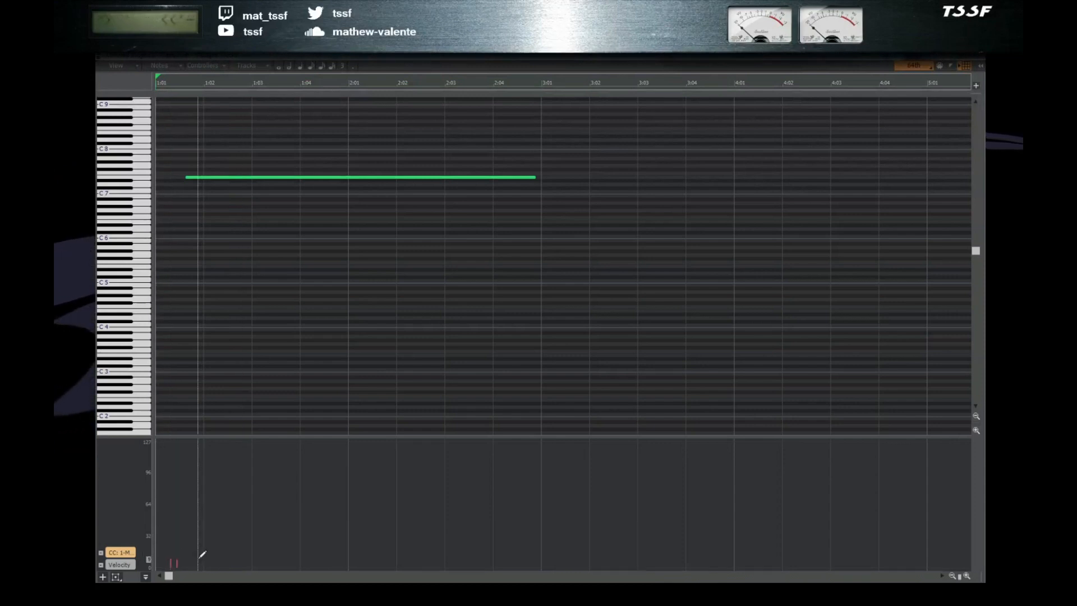
pyautogui.middleClick(224, 548)
pyautogui.click(269, 540)
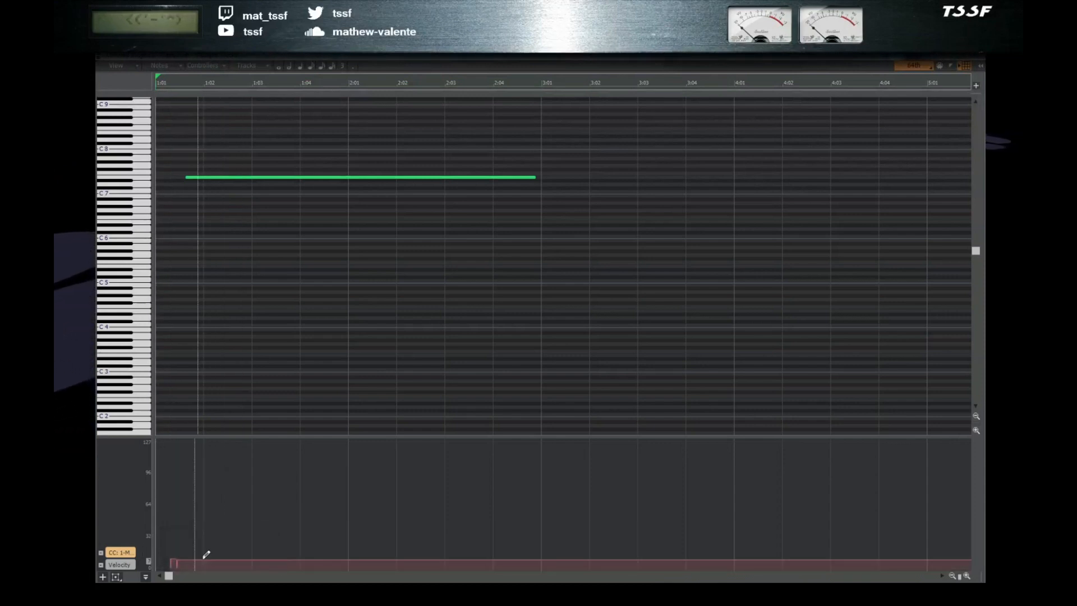
# - Move the CC 1 modulation event to the very start of bar 1 and leave its level near zero
pyautogui.click(176, 548)
pyautogui.middleClick(236, 546)
pyautogui.click(189, 533)
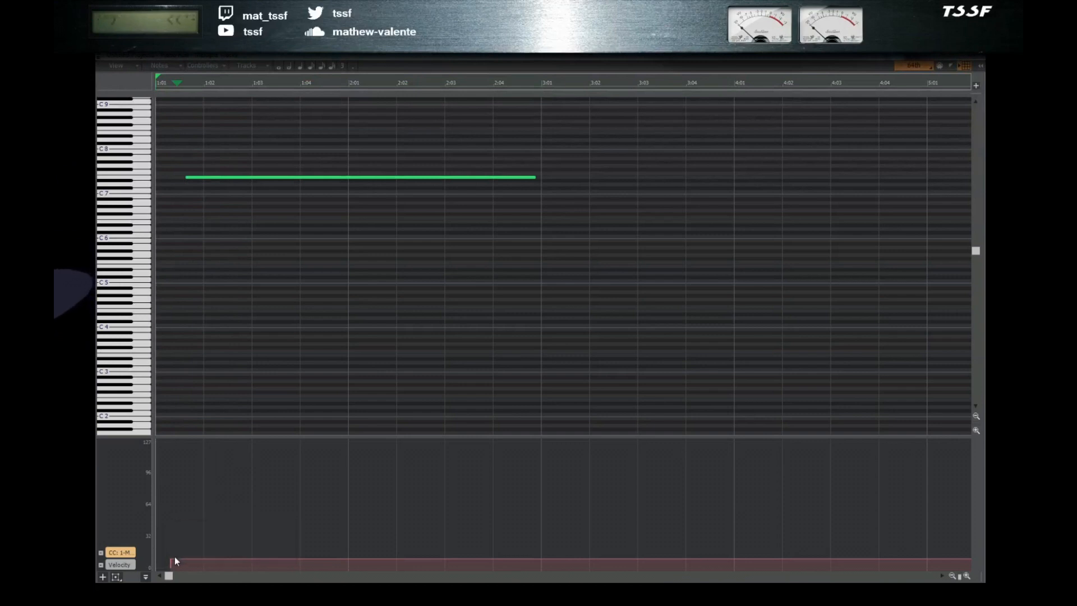
pyautogui.moveTo(170, 560); pyautogui.dragTo(145, 563)
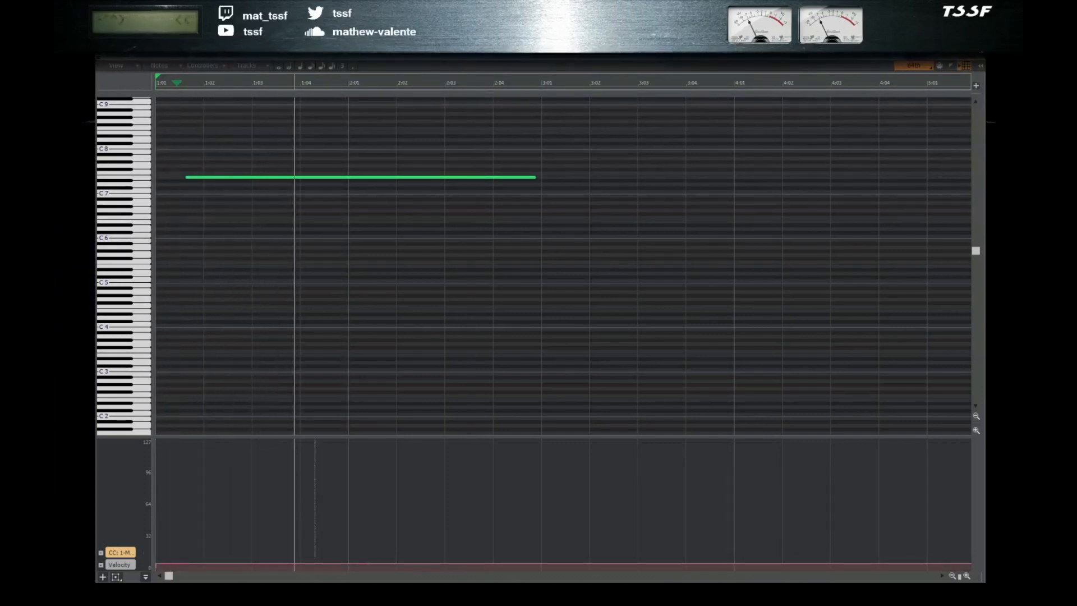
pyautogui.moveTo(497, 562); pyautogui.dragTo(476, 450)
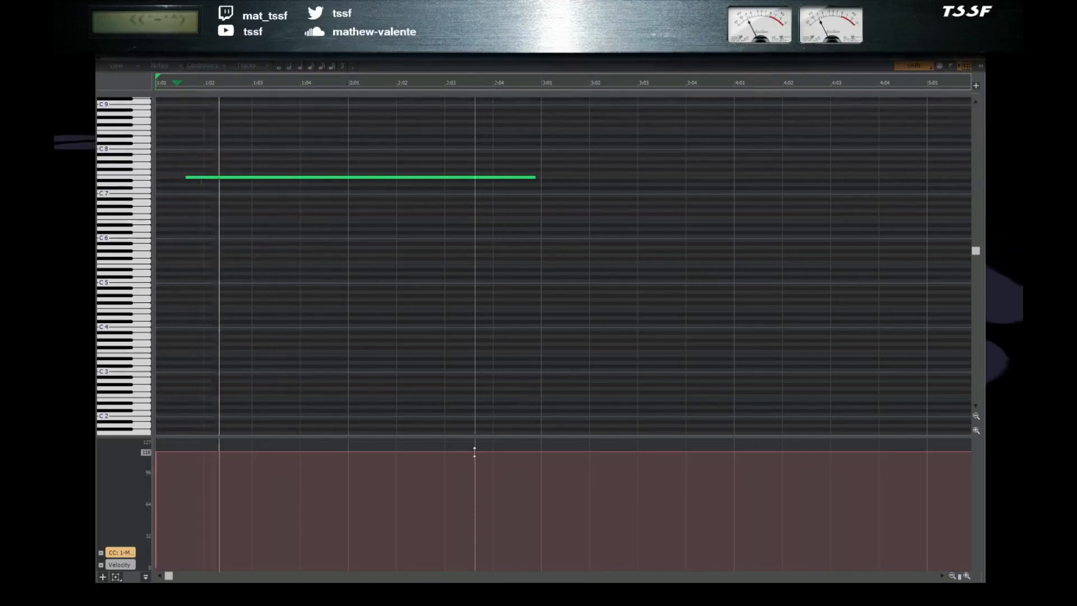
pyautogui.moveTo(474, 452); pyautogui.dragTo(467, 563)
# - Play Lavos Scream in the SNES SPC700 Player and bring up the song player page of chipsynth SFC
pyautogui.hotkey('alt', 'Tab')
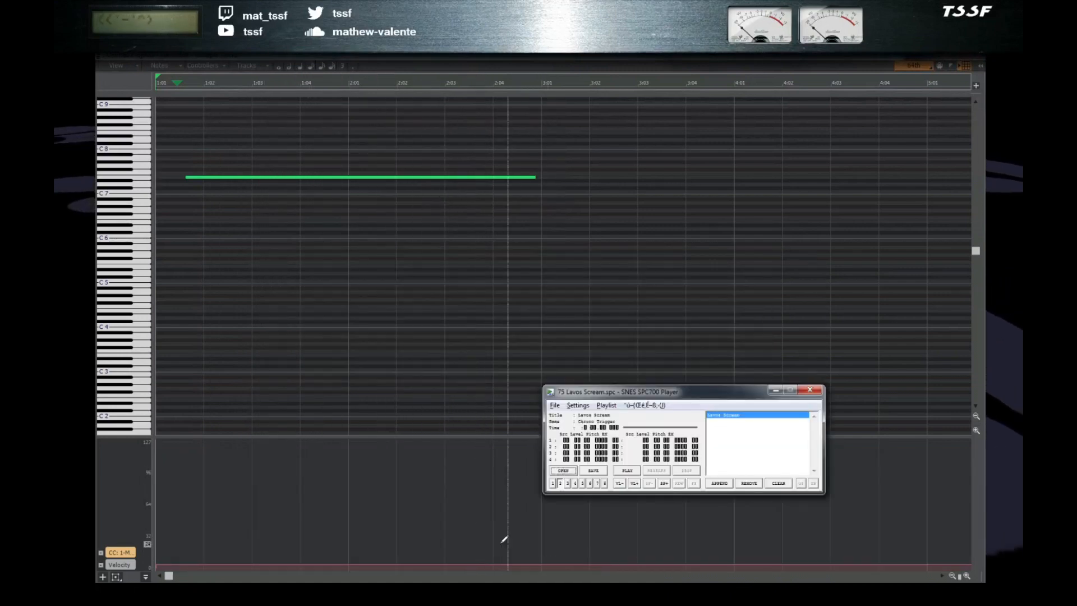
pyautogui.click(621, 473)
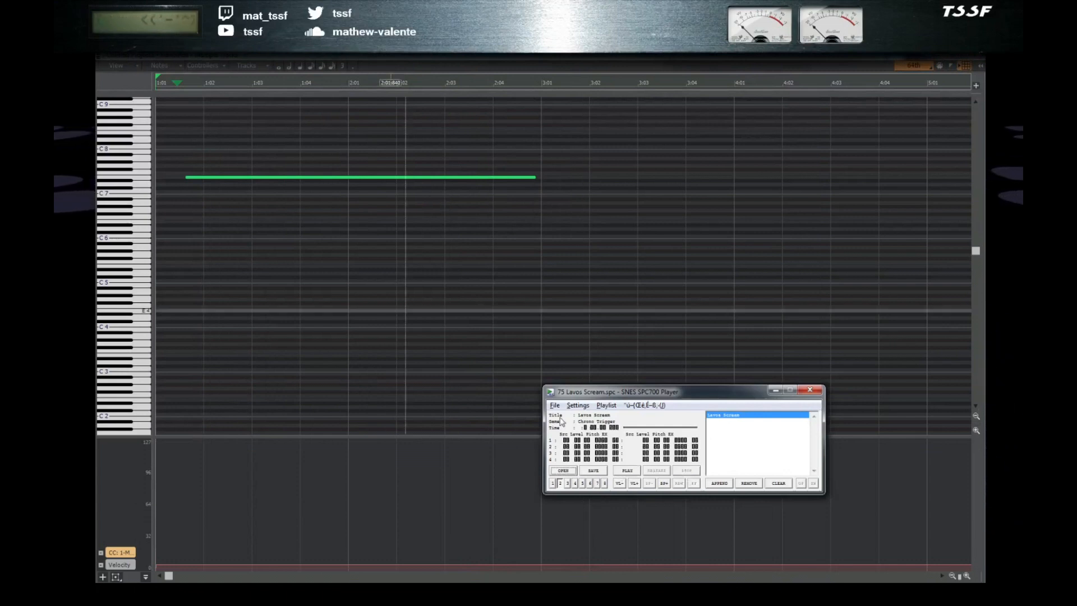
pyautogui.hotkey('alt', 'Tab')
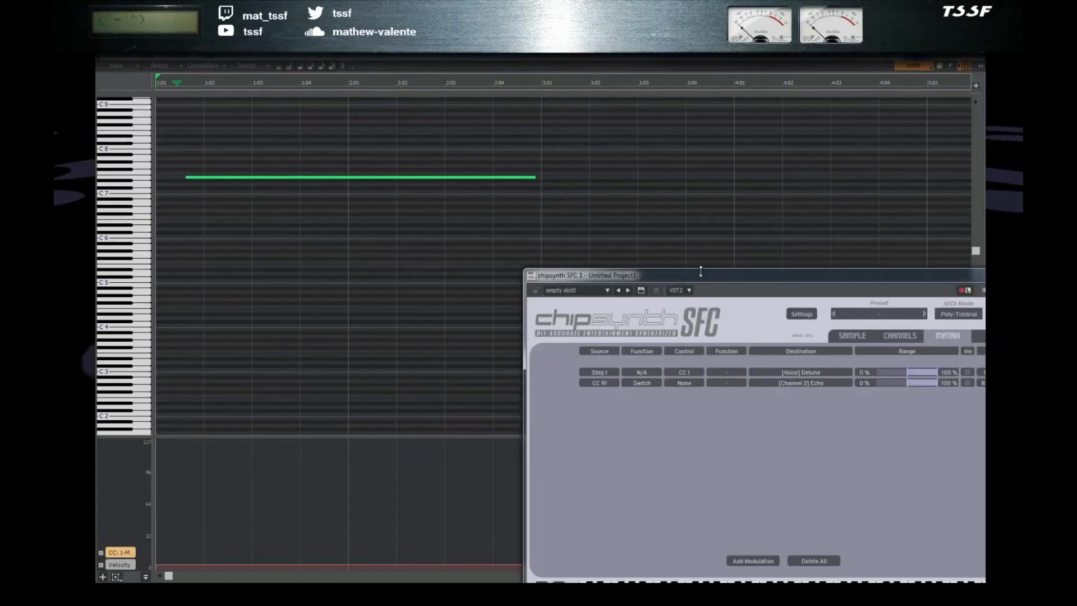
pyautogui.moveTo(695, 278); pyautogui.dragTo(460, 184)
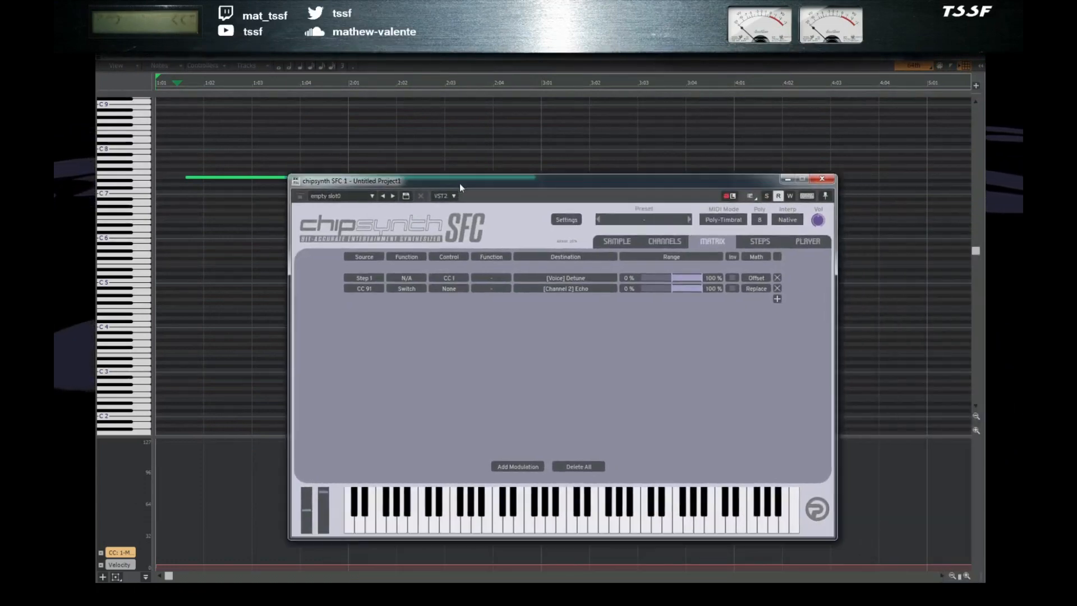
pyautogui.click(802, 243)
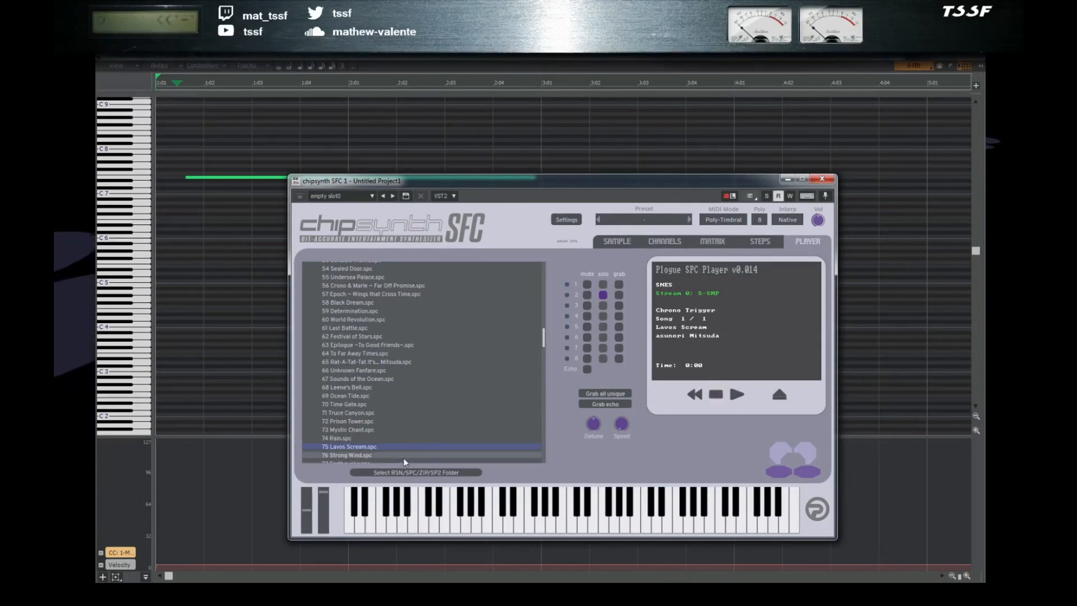
# - Add very short notes at the start of bar 1 in the piano roll, moving the third down to just below C4
pyautogui.moveTo(671, 54); pyautogui.dragTo(699, 208)
pyautogui.doubleClick(699, 207)
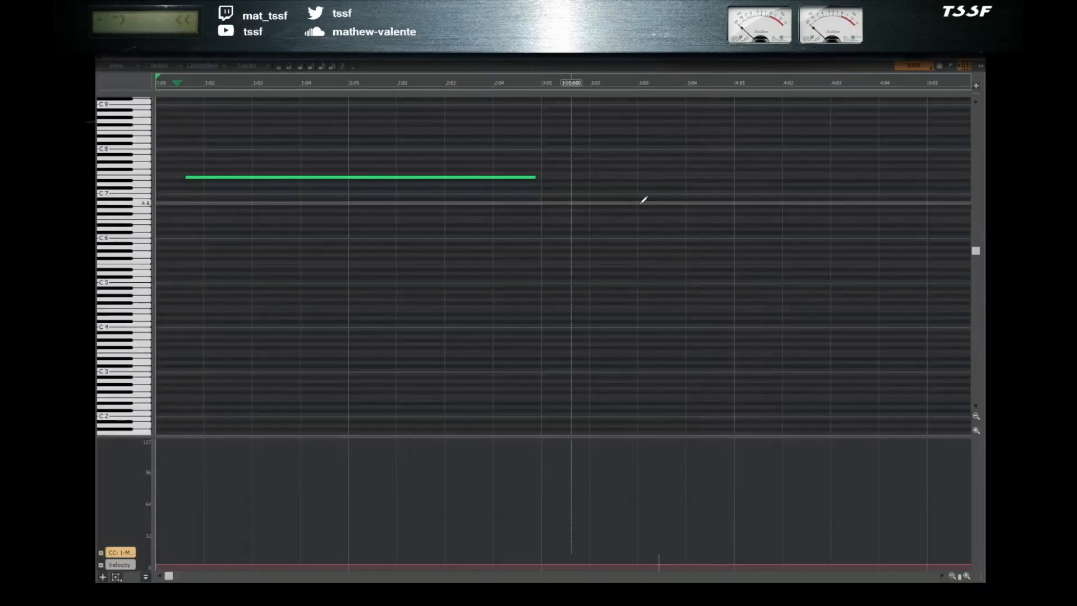
pyautogui.moveTo(162, 209)
pyautogui.mouseDown()
pyautogui.moveTo(198, 208)
pyautogui.moveTo(165, 207)
pyautogui.mouseUp()
pyautogui.scroll(5, 175, 215)
pyautogui.click(175, 185)
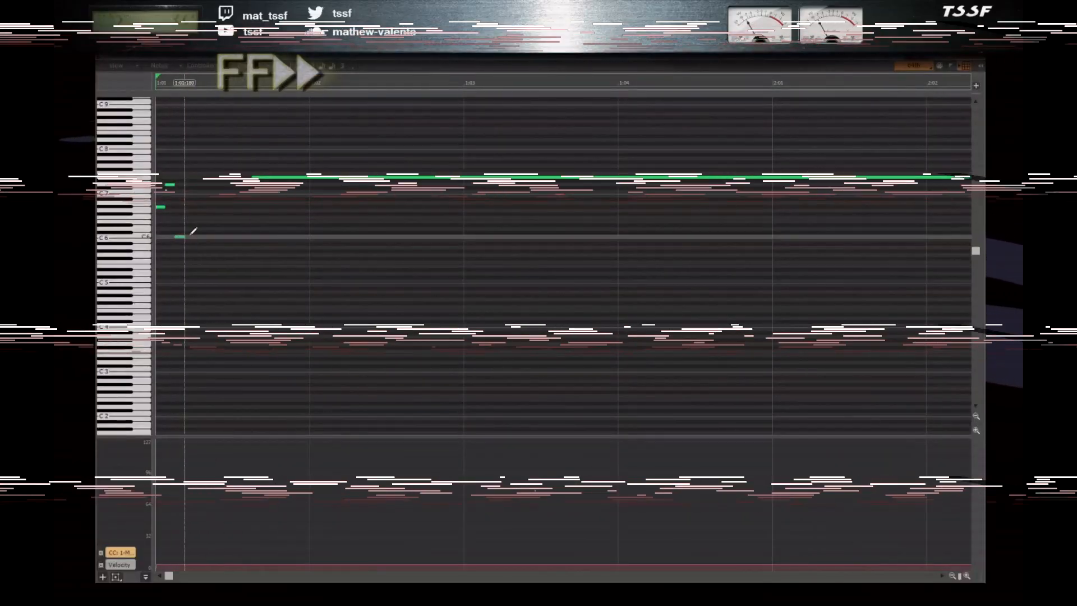
pyautogui.moveTo(179, 236); pyautogui.dragTo(181, 337)
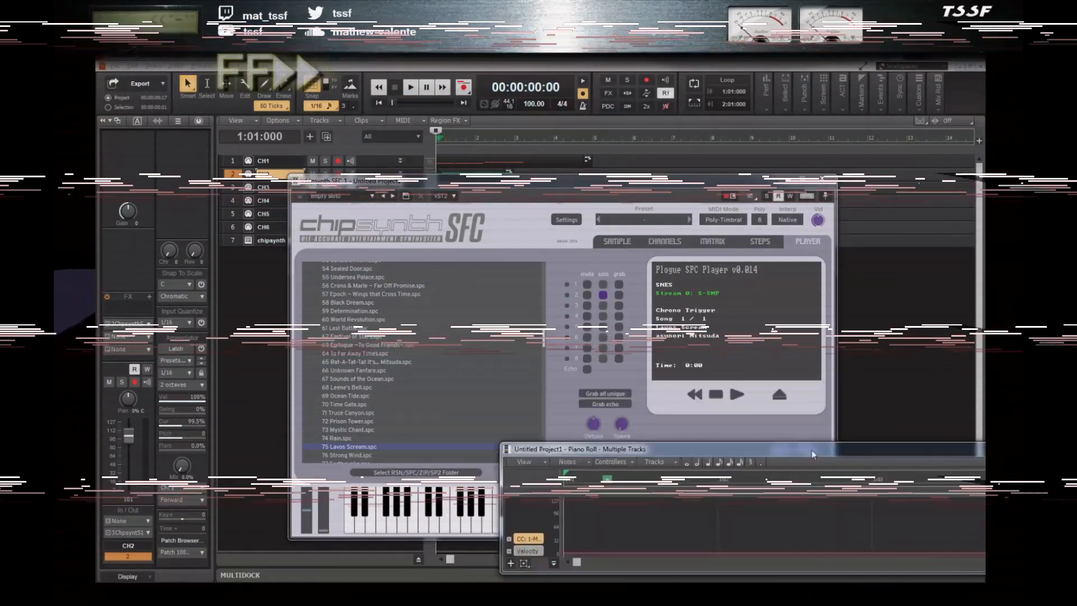
# - Repeat the short-note figure three more times before the long note, raising each copy by a semitone
pyautogui.doubleClick(813, 453)
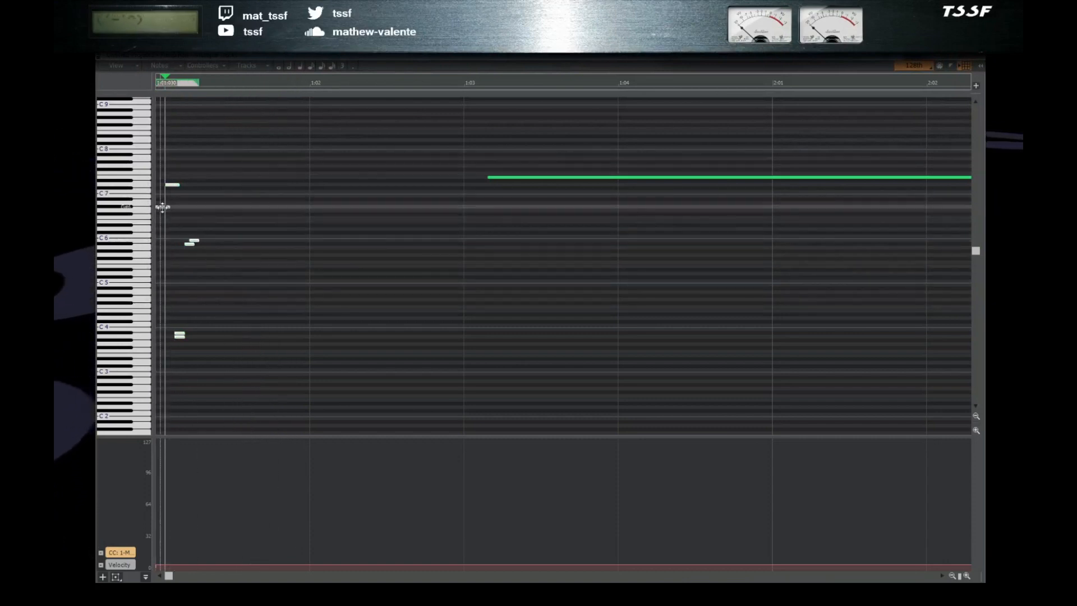
pyautogui.moveTo(163, 209); pyautogui.dragTo(205, 203)
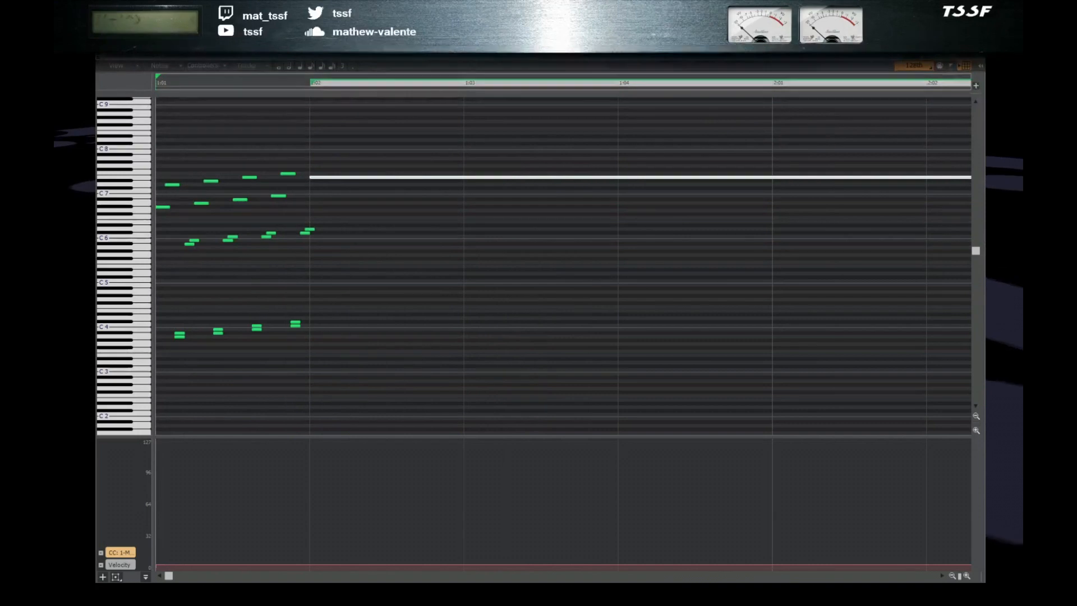
pyautogui.click(923, 66)
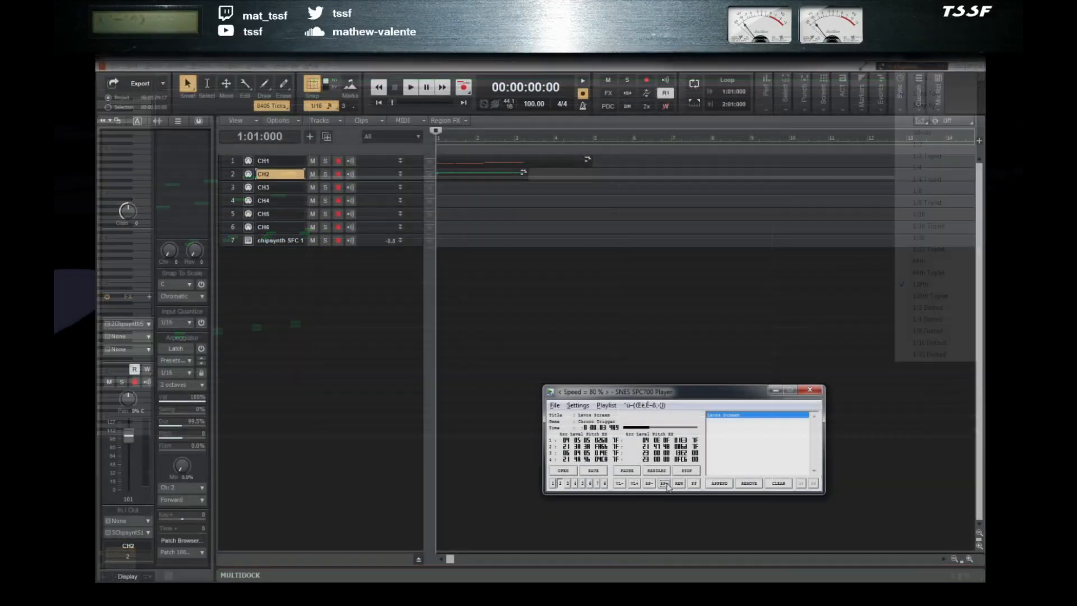
# - Raise the playback speed of Lavos Scream in the SNES SPC700 Player, pause it and return to the project
pyautogui.click(666, 484)
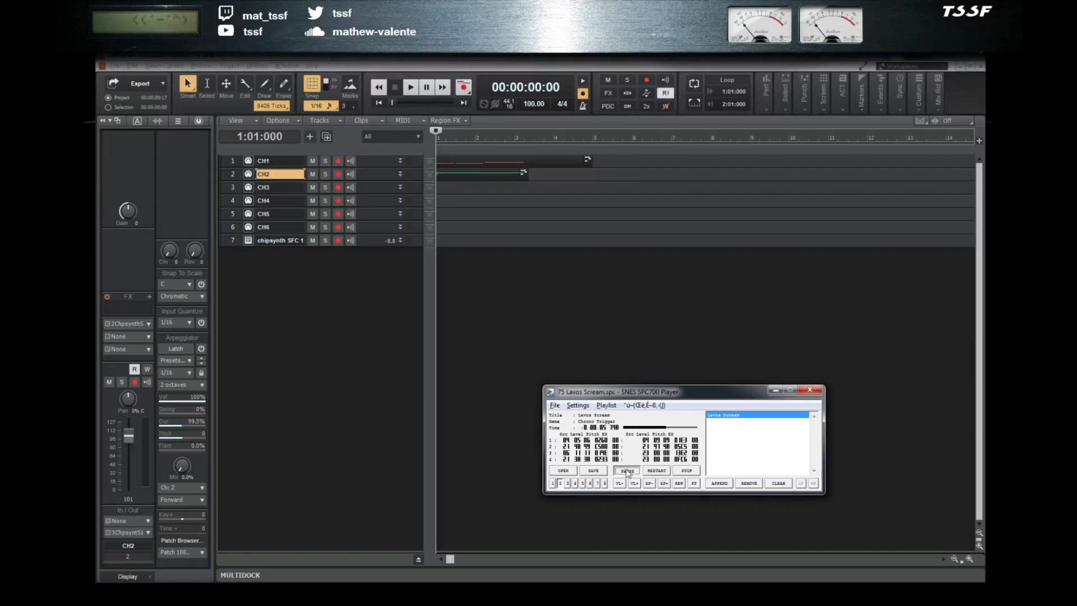
pyautogui.click(386, 66)
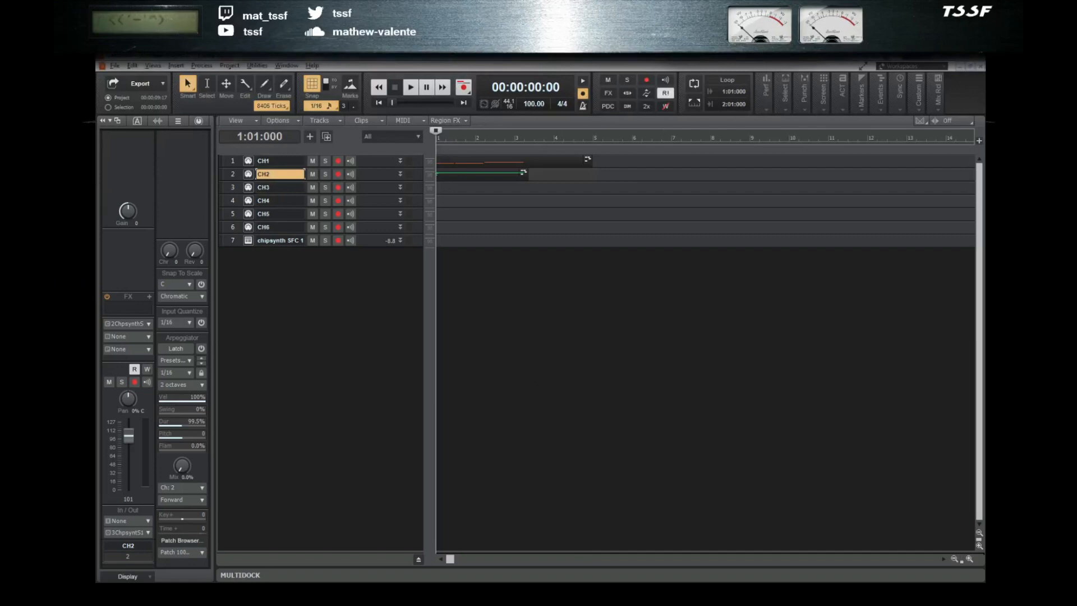
# - Set the PitchBend Range of chipsynth SFC to 48 and close the plug-in window
pyautogui.click(249, 241)
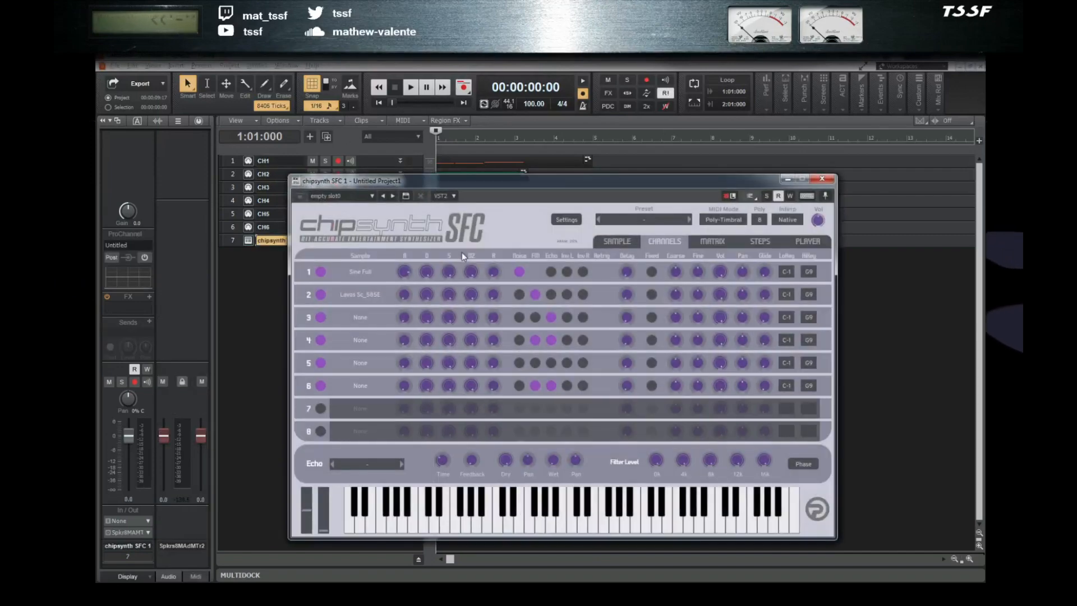
pyautogui.click(565, 219)
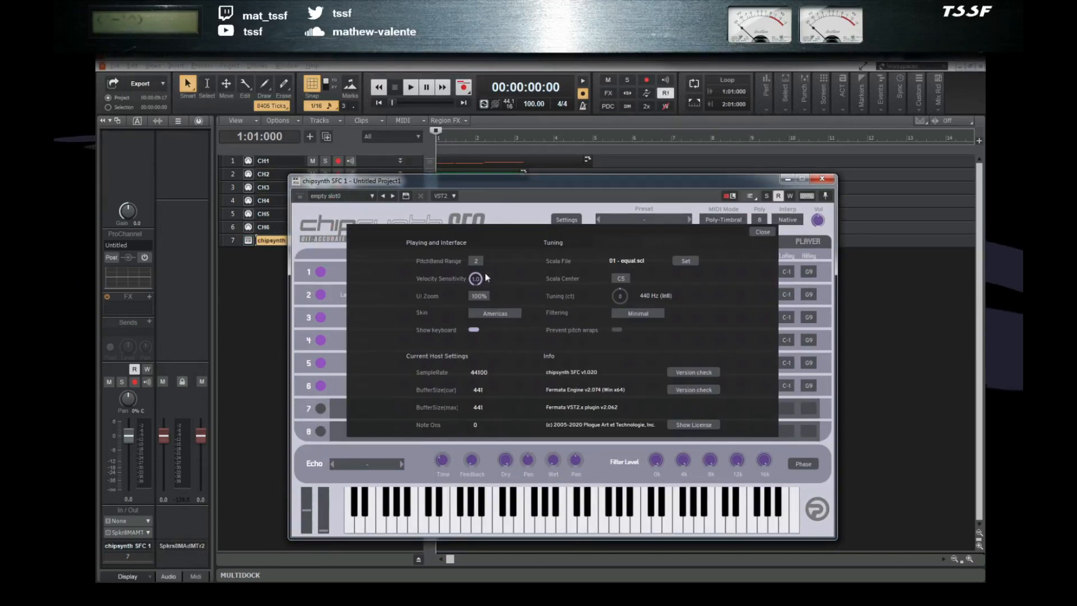
pyautogui.click(477, 261)
pyautogui.click(508, 272)
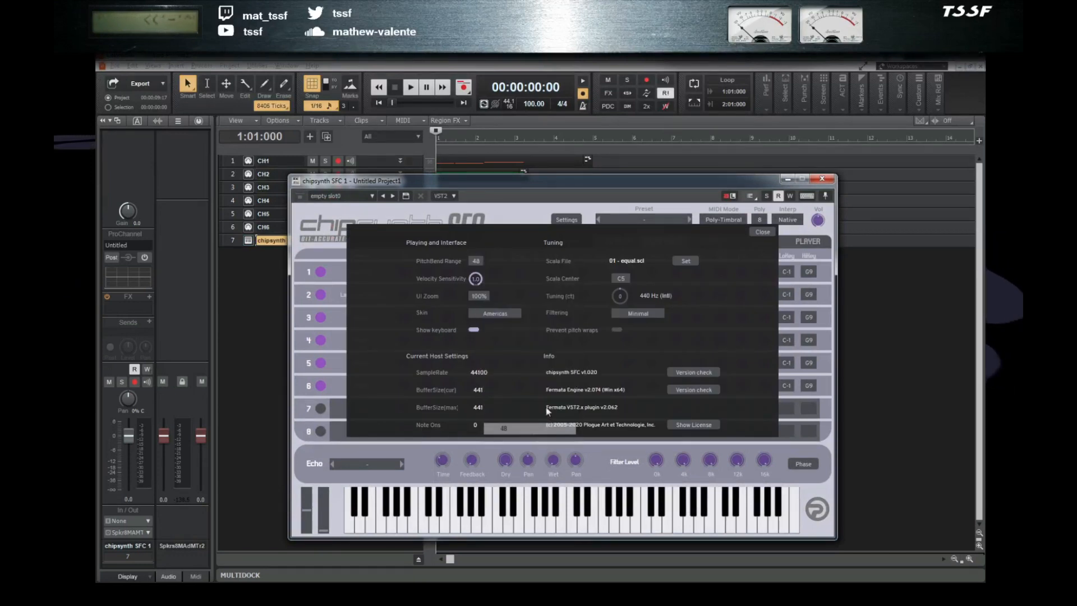
pyautogui.click(762, 232)
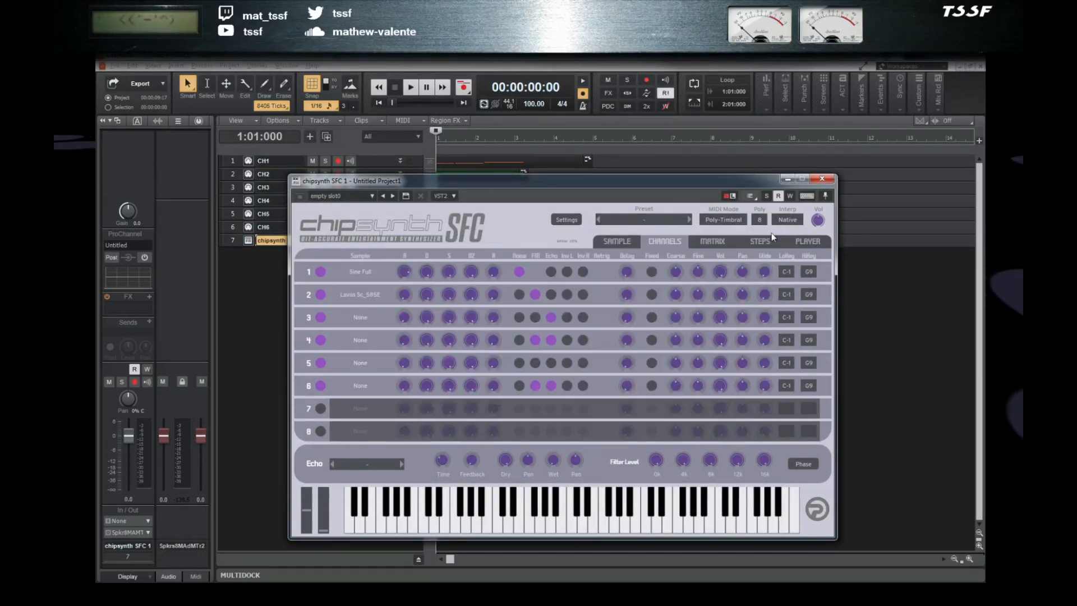
pyautogui.click(822, 178)
# - Play the project from the start to hear the new notes and stop playback
pyautogui.press('space')
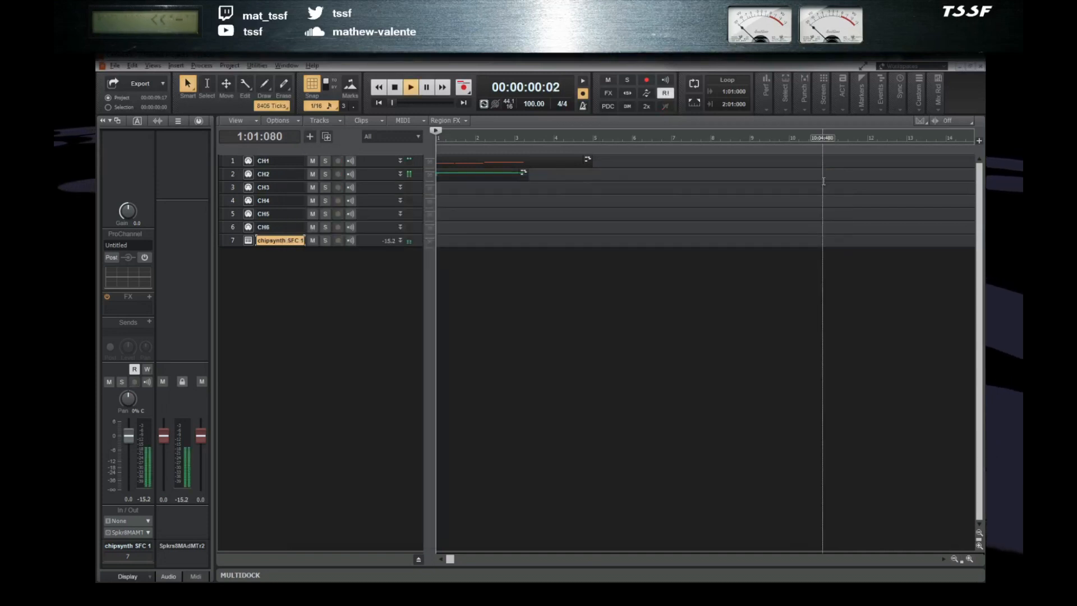
pyautogui.scroll(3, 526, 202)
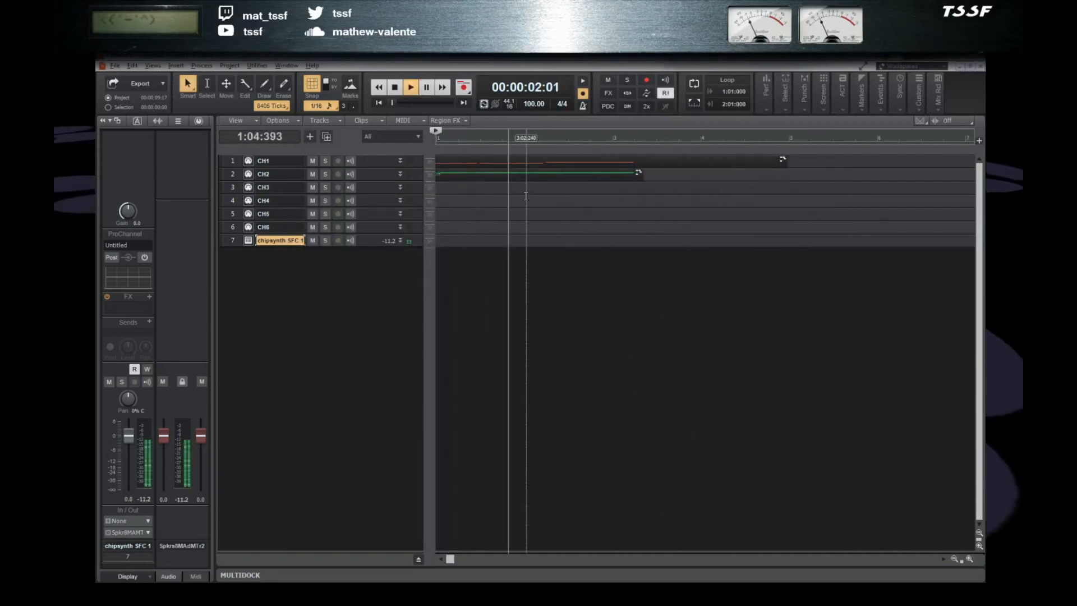
pyautogui.press('space')
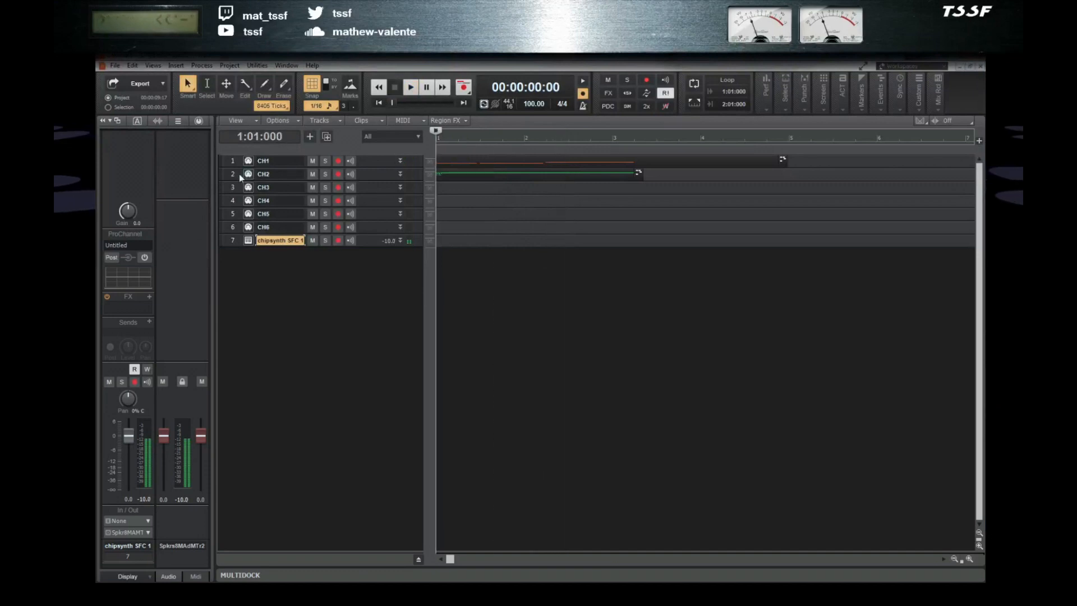
# - Enlarge track CH2, show its automation lane and assign a Wheel MIDI envelope to it
pyautogui.click(246, 176)
pyautogui.moveTo(249, 181); pyautogui.dragTo(249, 310)
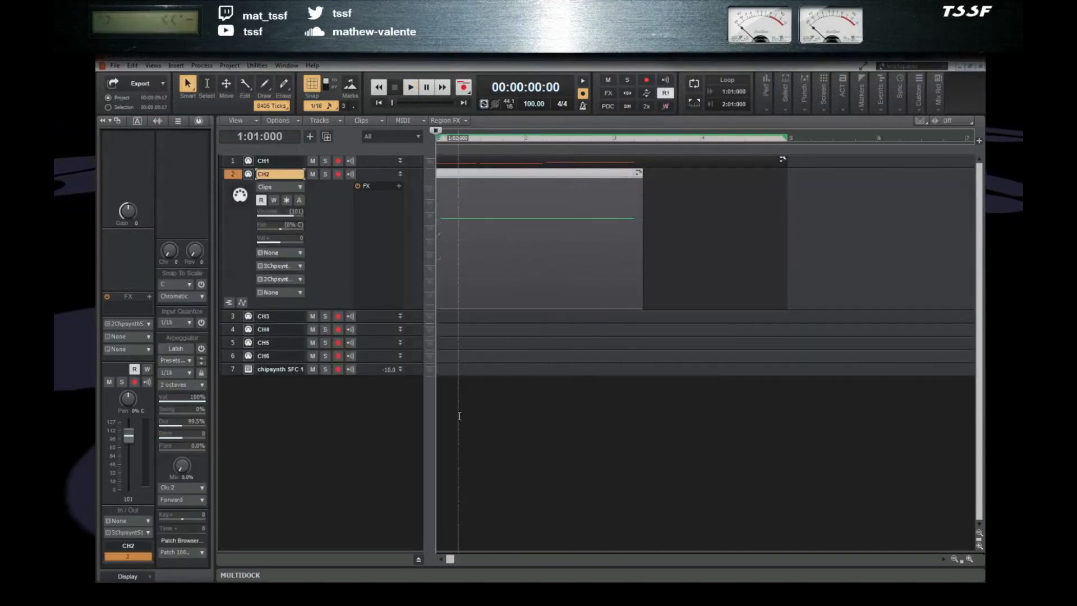
pyautogui.click(242, 303)
pyautogui.click(262, 330)
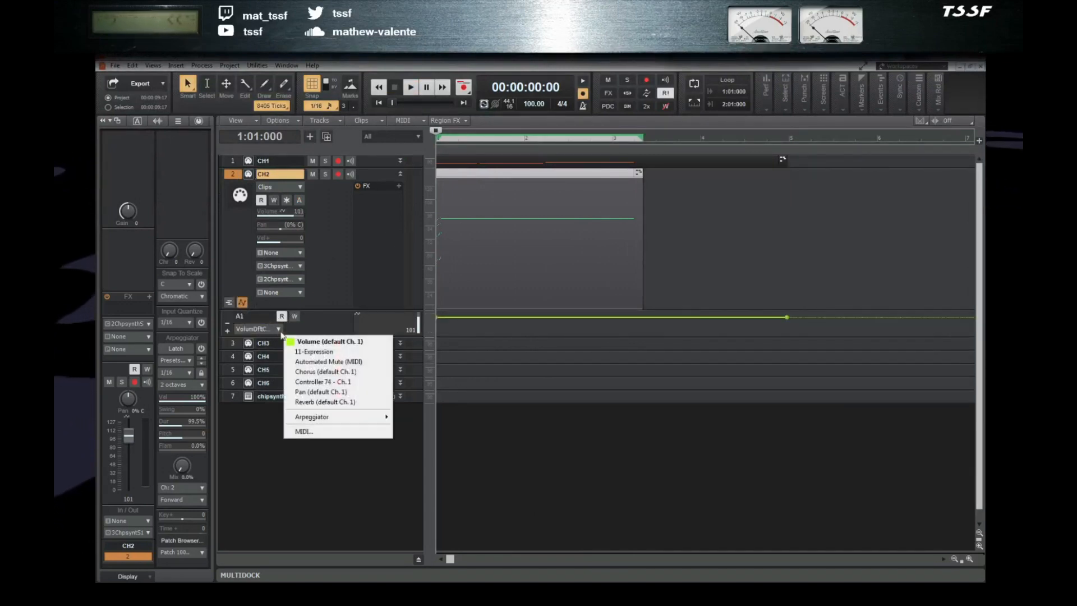
pyautogui.click(357, 434)
pyautogui.click(473, 318)
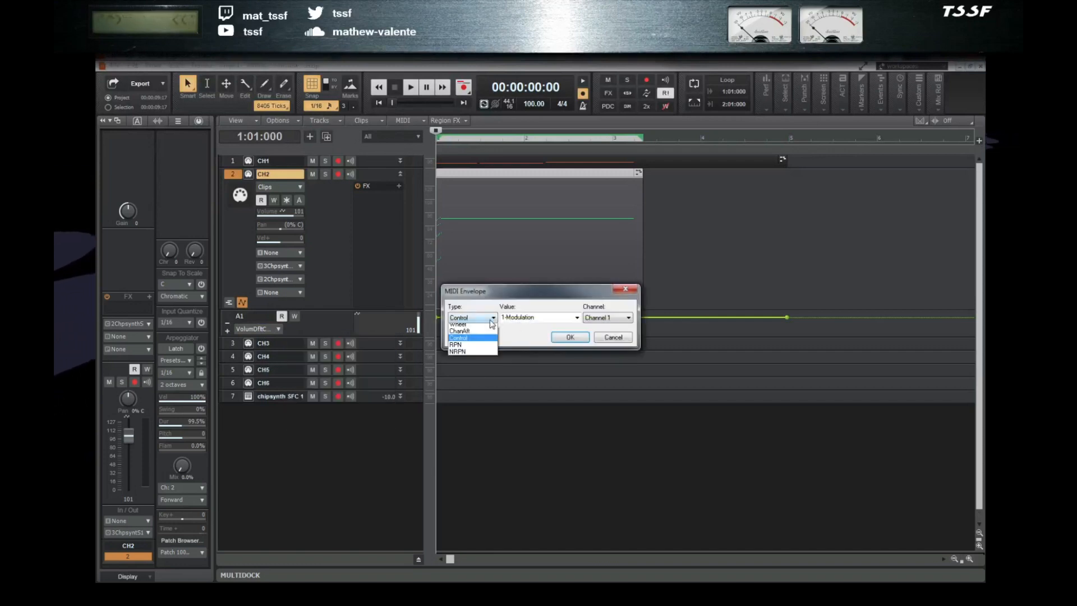
pyautogui.click(466, 347)
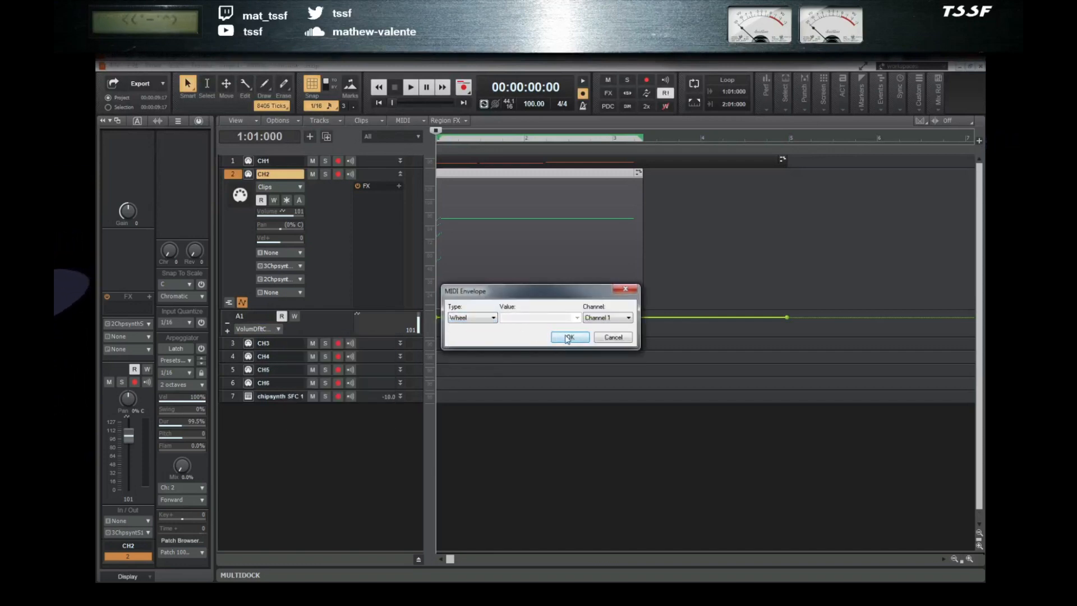
pyautogui.click(568, 337)
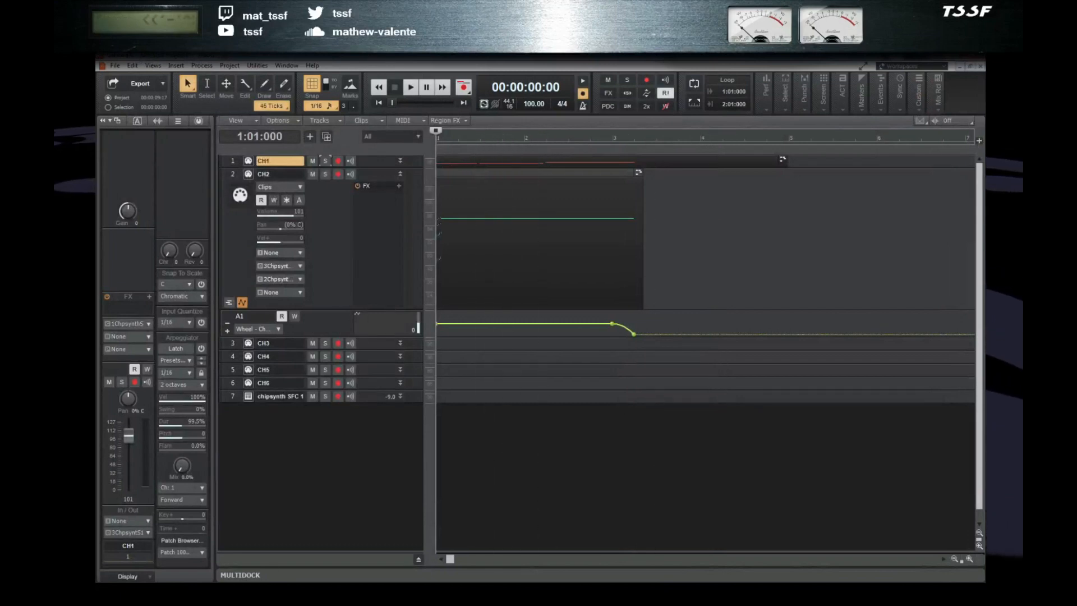
# - Replay Lavos Scream in the SNES SPC700 Player with the channel flags displayed and pause it
pyautogui.click(477, 592)
pyautogui.click(656, 470)
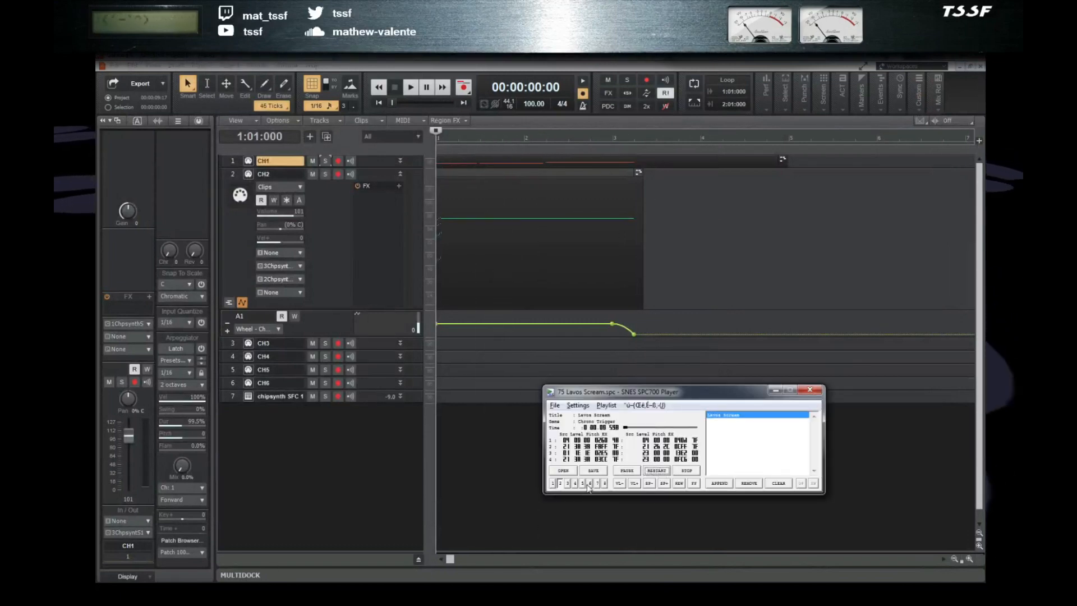
pyautogui.click(636, 454)
pyautogui.click(635, 454)
pyautogui.click(636, 454)
pyautogui.click(635, 454)
pyautogui.click(636, 454)
pyautogui.click(635, 454)
pyautogui.click(637, 454)
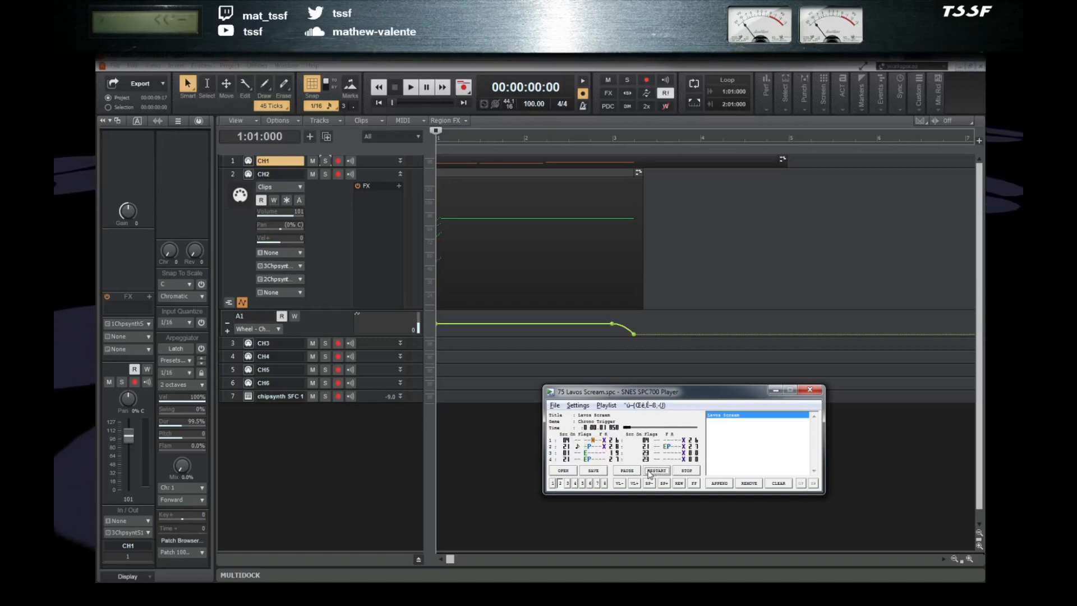
pyautogui.click(631, 470)
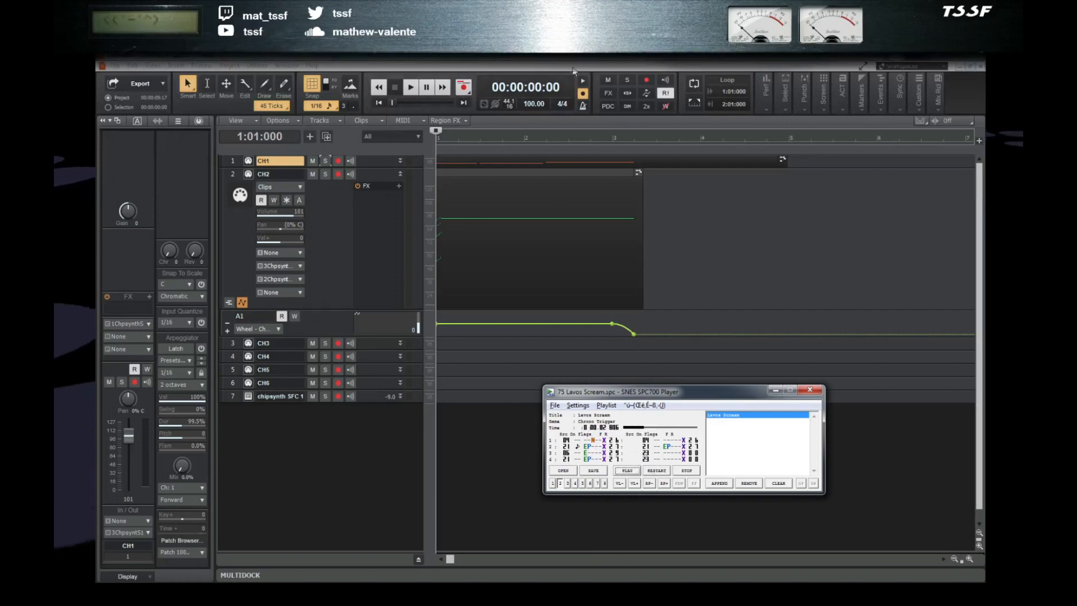
# - Play the project briefly from the start, stop it and place the playhead at 1:04:720
pyautogui.click(433, 92)
pyautogui.press('space')
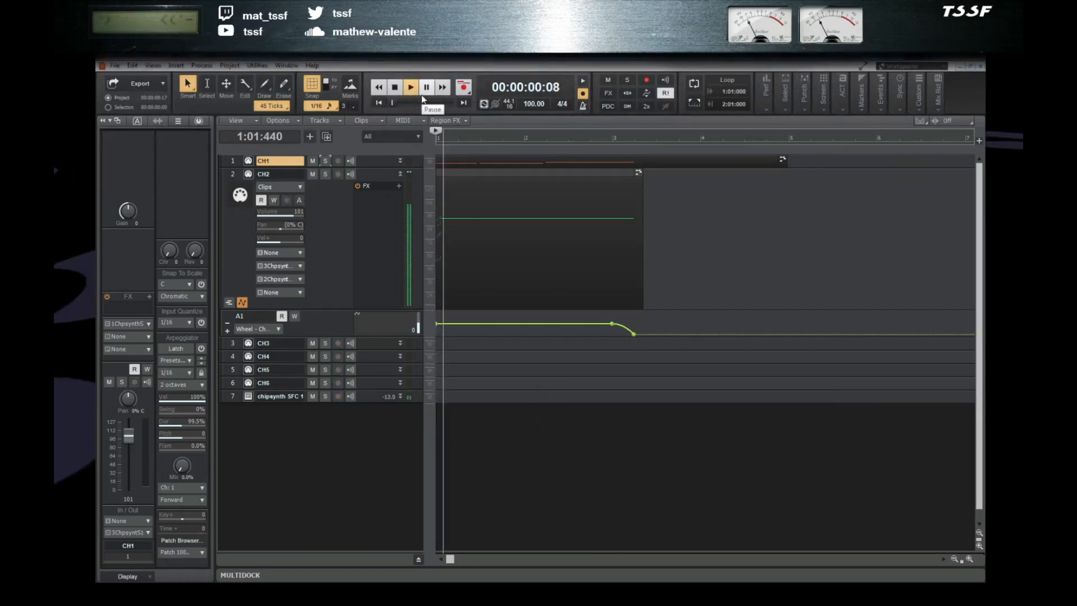
pyautogui.press('space')
pyautogui.click(517, 138)
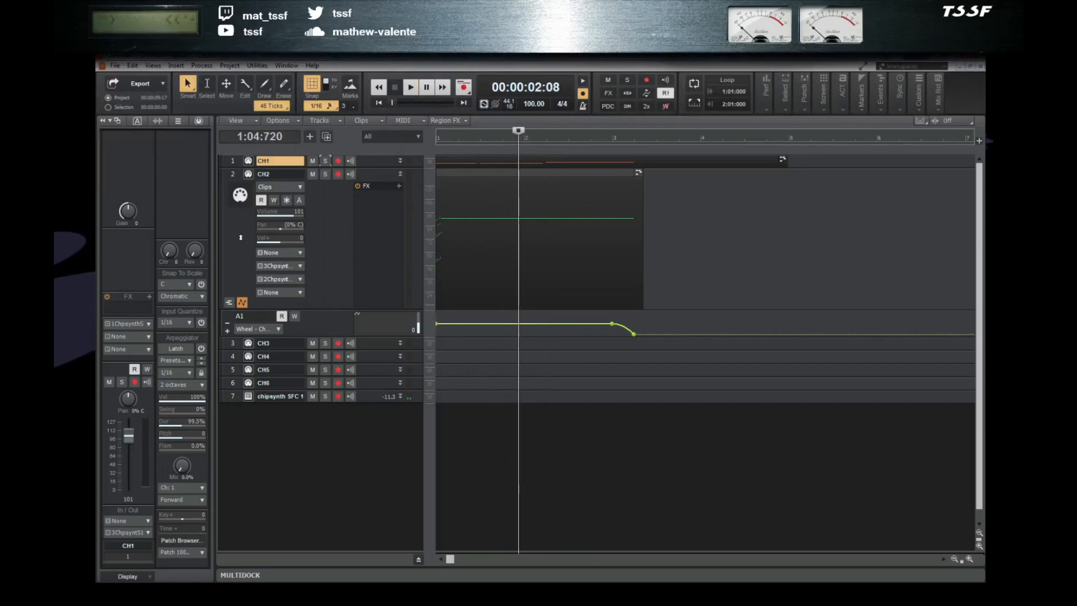
# - Open track CH2 in the Piano Roll, add a CC 91 controller lane and enlarge the controller pane
pyautogui.click(234, 175)
pyautogui.hotkey('alt', '3')
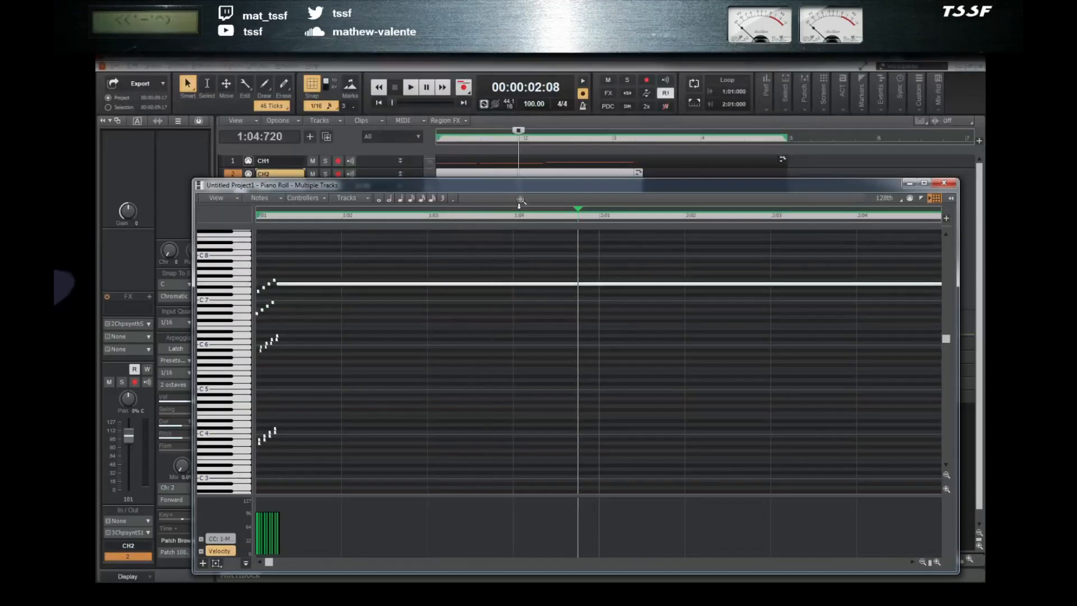
pyautogui.doubleClick(521, 189)
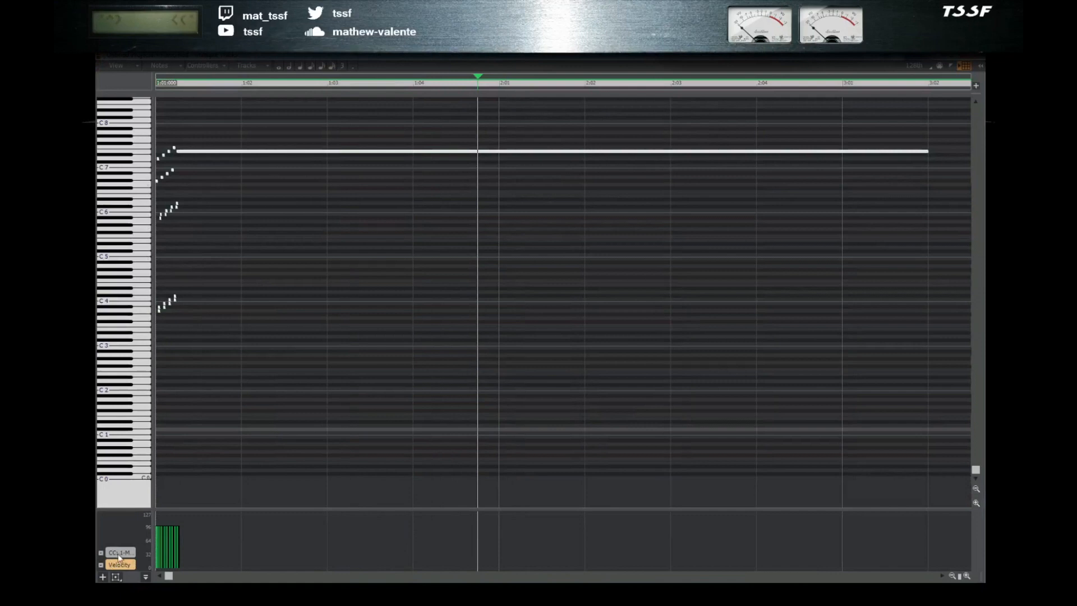
pyautogui.click(104, 577)
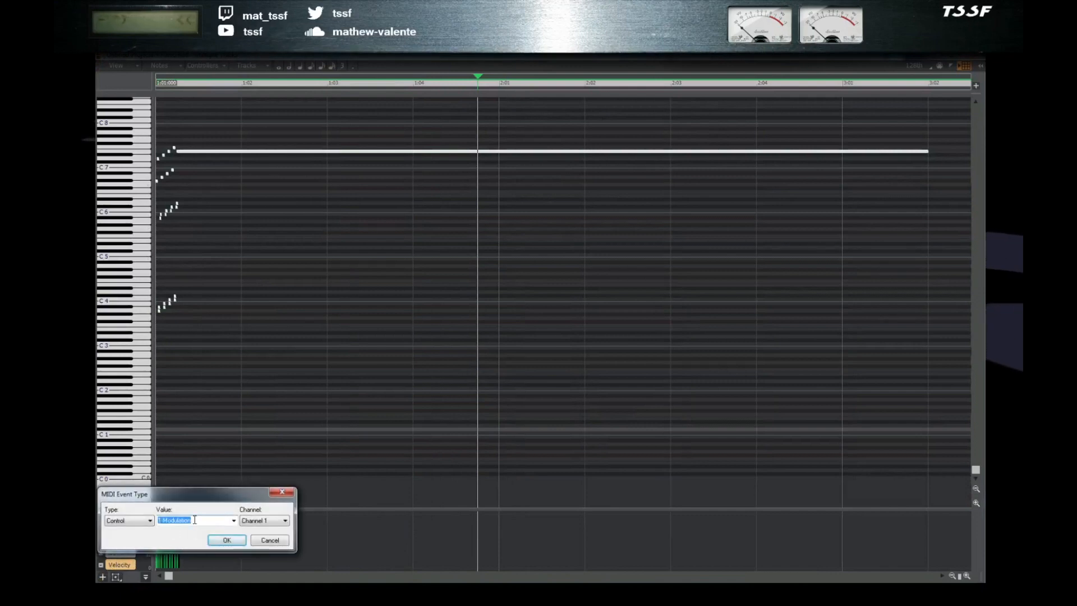
pyautogui.press('Return')
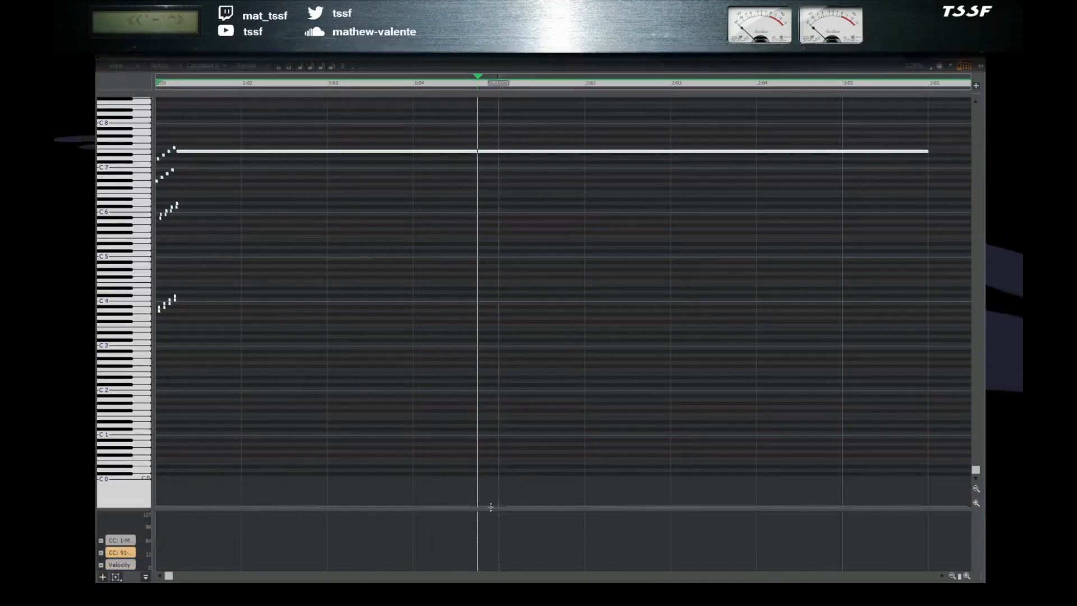
pyautogui.moveTo(472, 509); pyautogui.dragTo(472, 449)
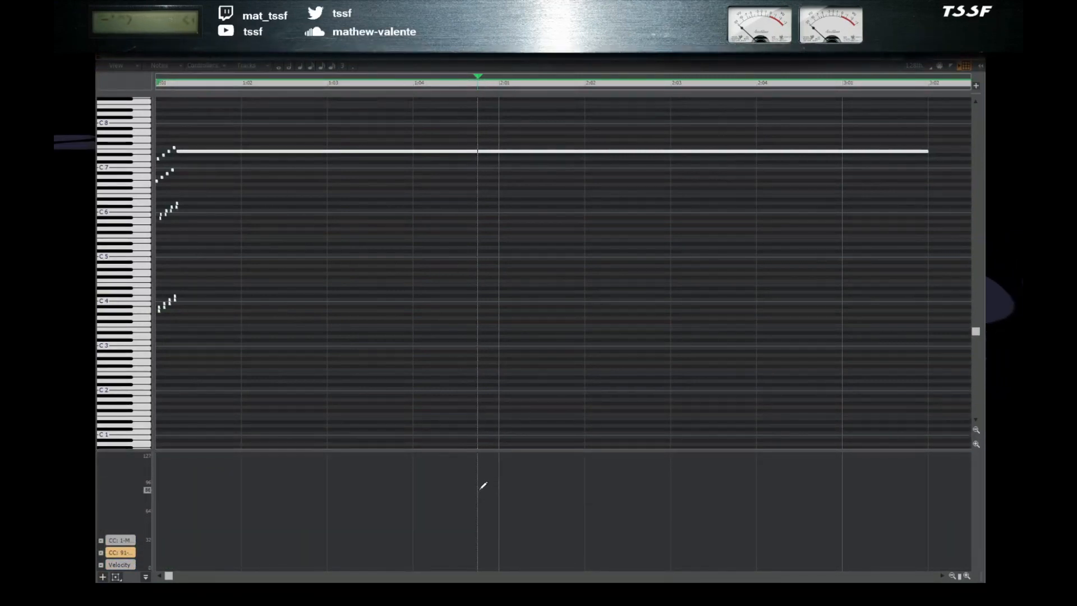
# - Draw CC 91 values at 0 up to 1:04:720 and at 127 from that point on
pyautogui.moveTo(464, 490); pyautogui.dragTo(521, 478)
pyautogui.middleClick(562, 477)
pyautogui.click(613, 471)
pyautogui.middleClick(520, 477)
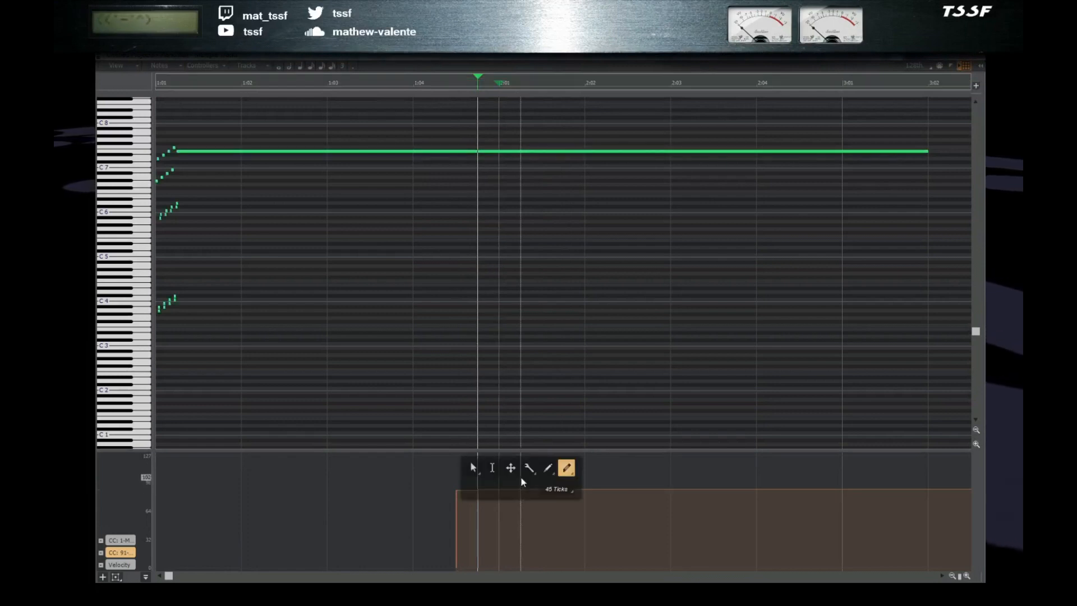
pyautogui.click(474, 467)
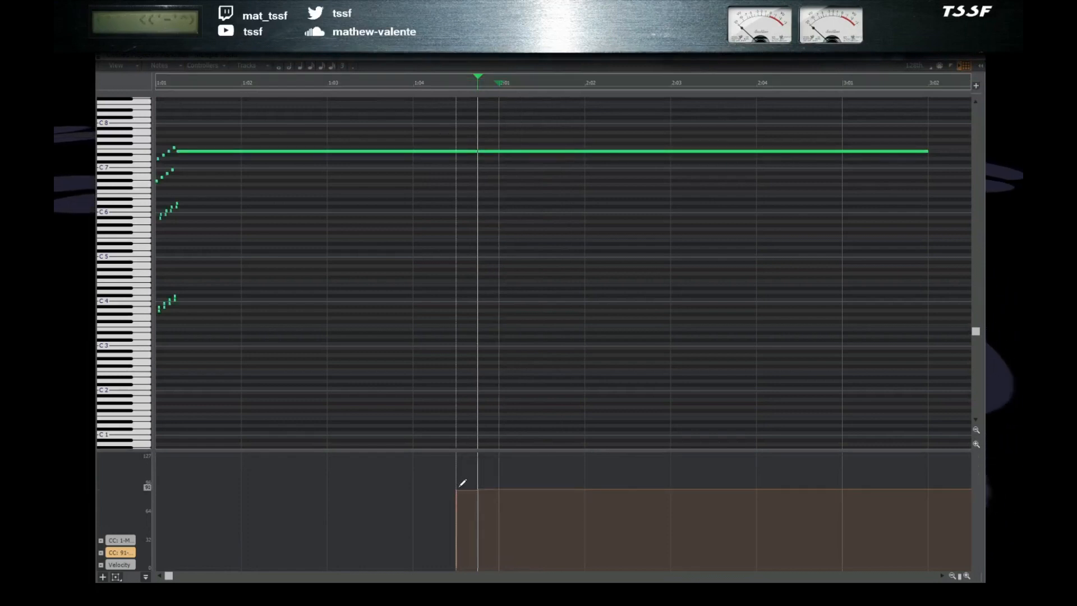
pyautogui.moveTo(457, 490); pyautogui.dragTo(155, 569)
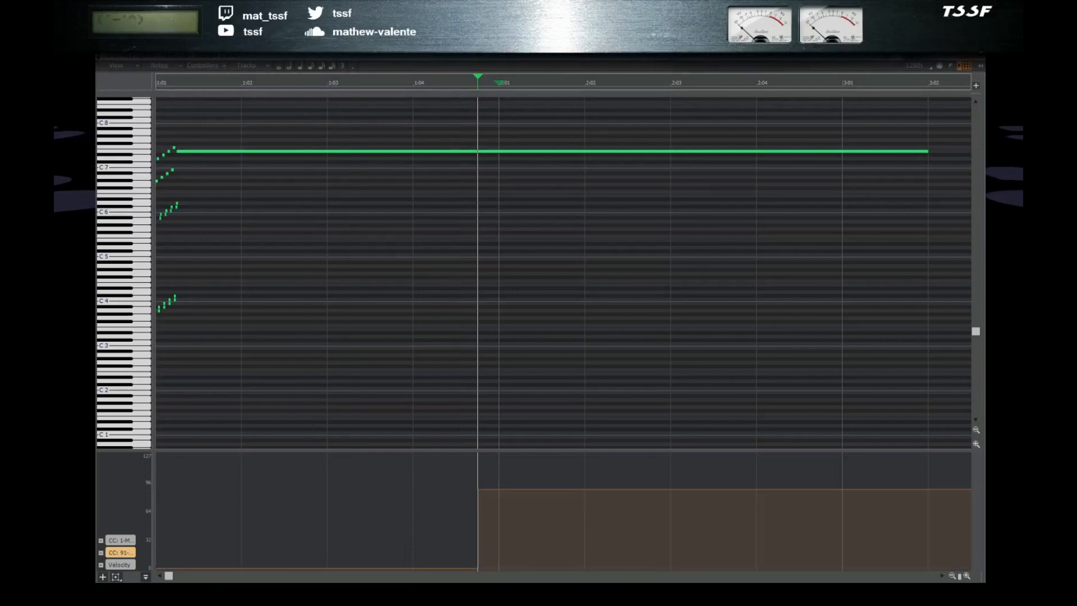
pyautogui.moveTo(483, 489); pyautogui.dragTo(492, 451)
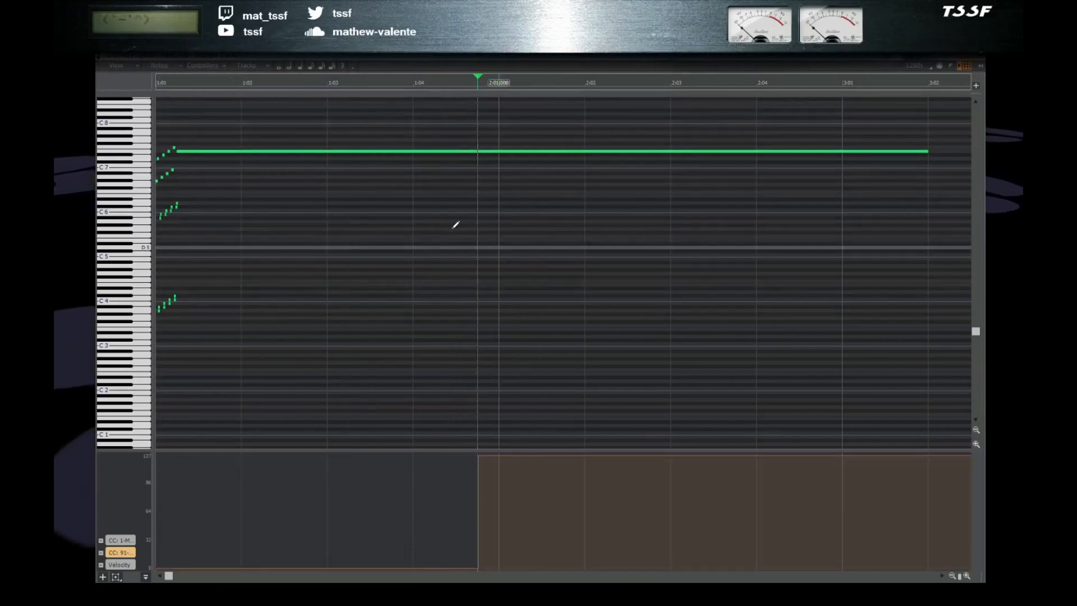
# - Return to the track view, open CH2's chipsynth SFC and play the project from the start to check channel 2's echo switching
pyautogui.doubleClick(100, 57)
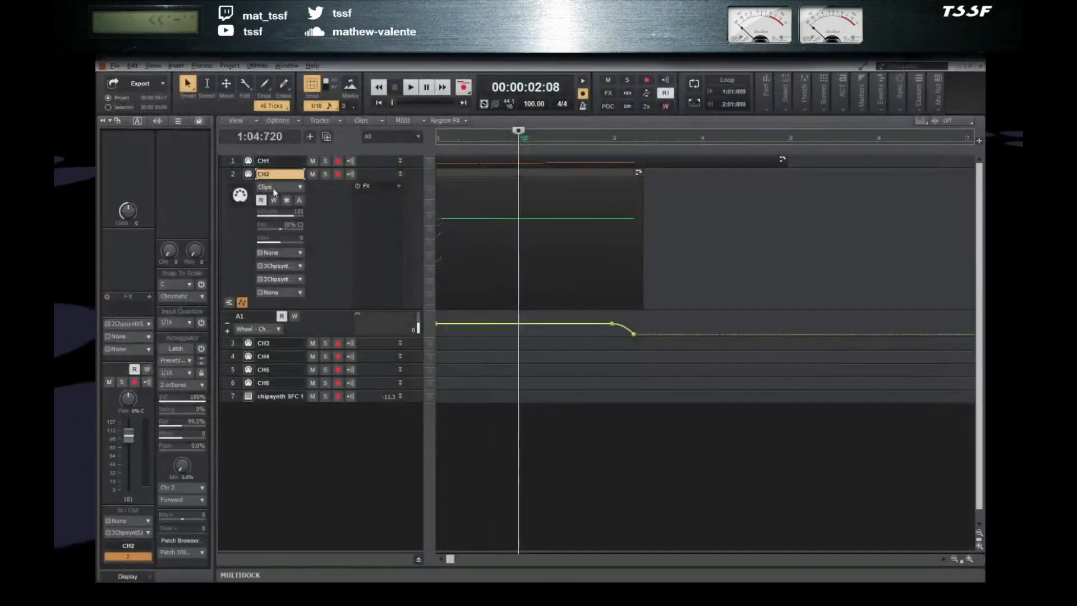
pyautogui.doubleClick(248, 174)
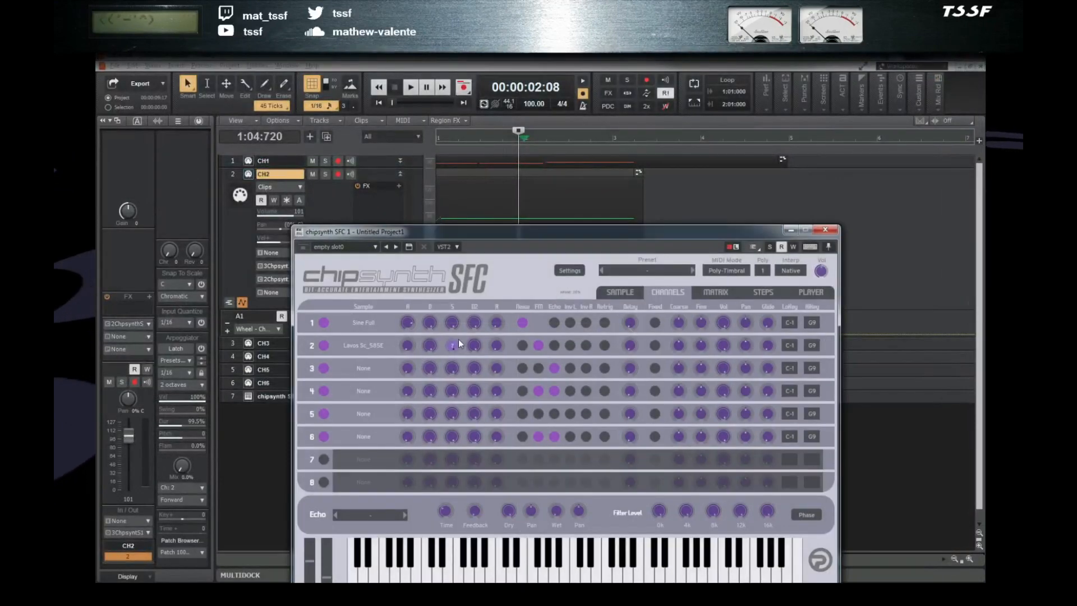
pyautogui.press('w')
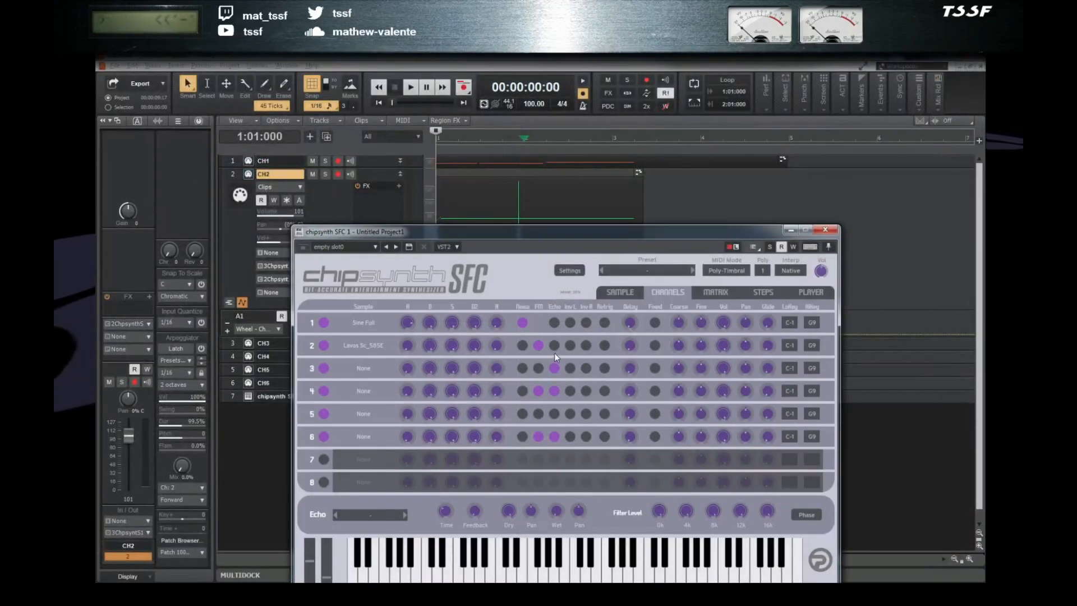
pyautogui.press('space')
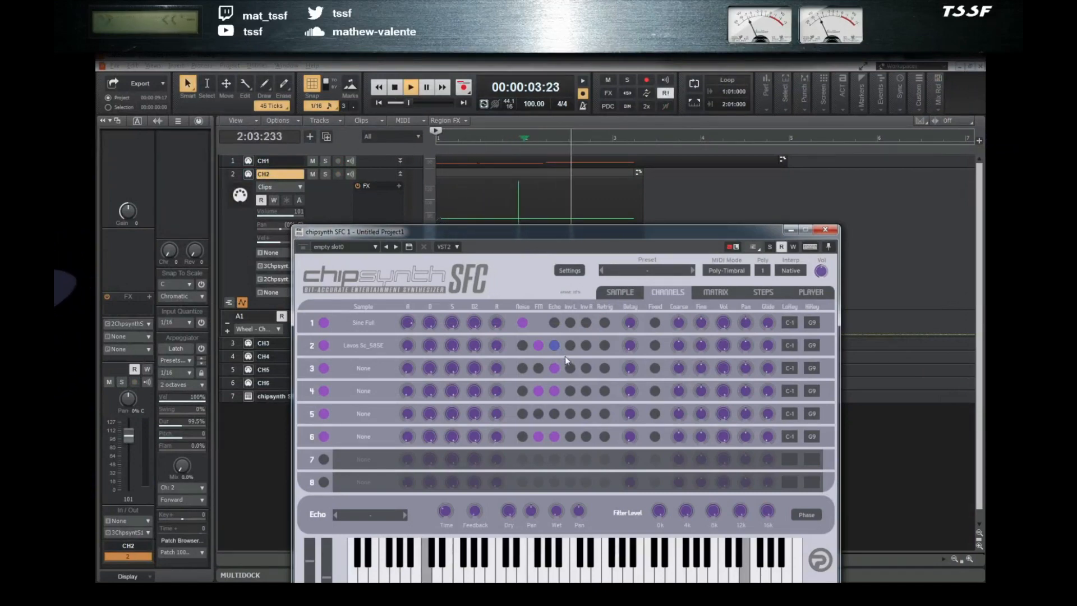
pyautogui.press('space')
# - Show chipsynth SFC's SPC player, play the project again from the start, stop it and close the synth window
pyautogui.click(804, 290)
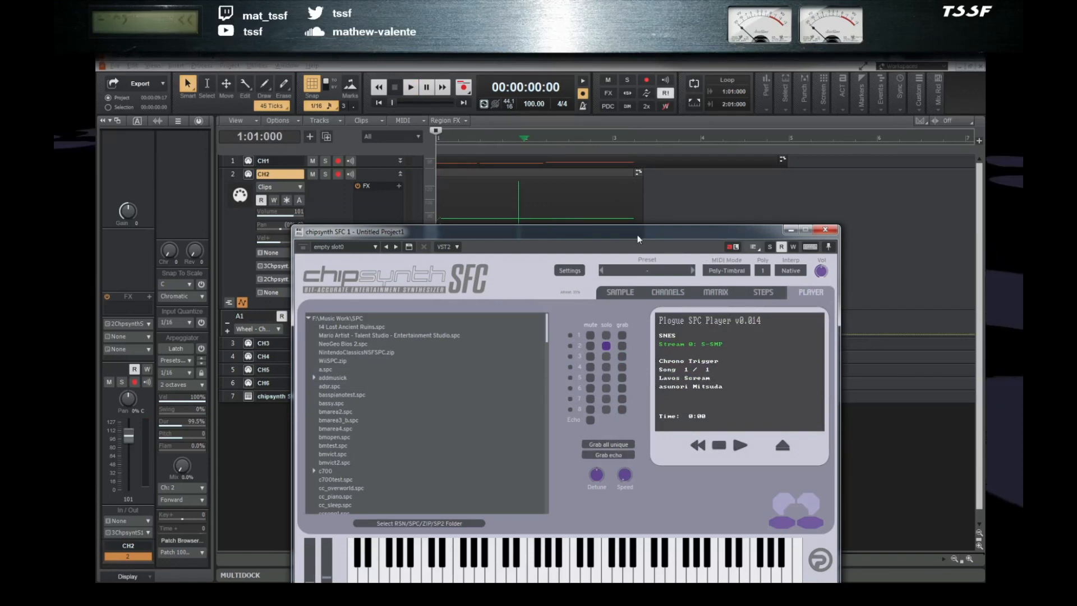
pyautogui.press('space')
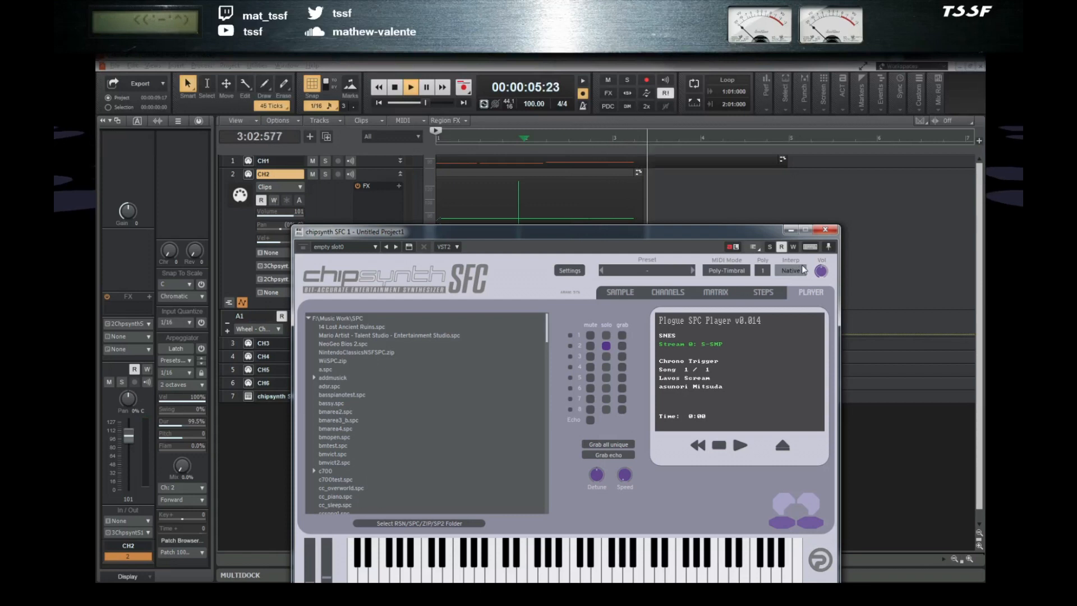
pyautogui.press('space')
pyautogui.click(825, 230)
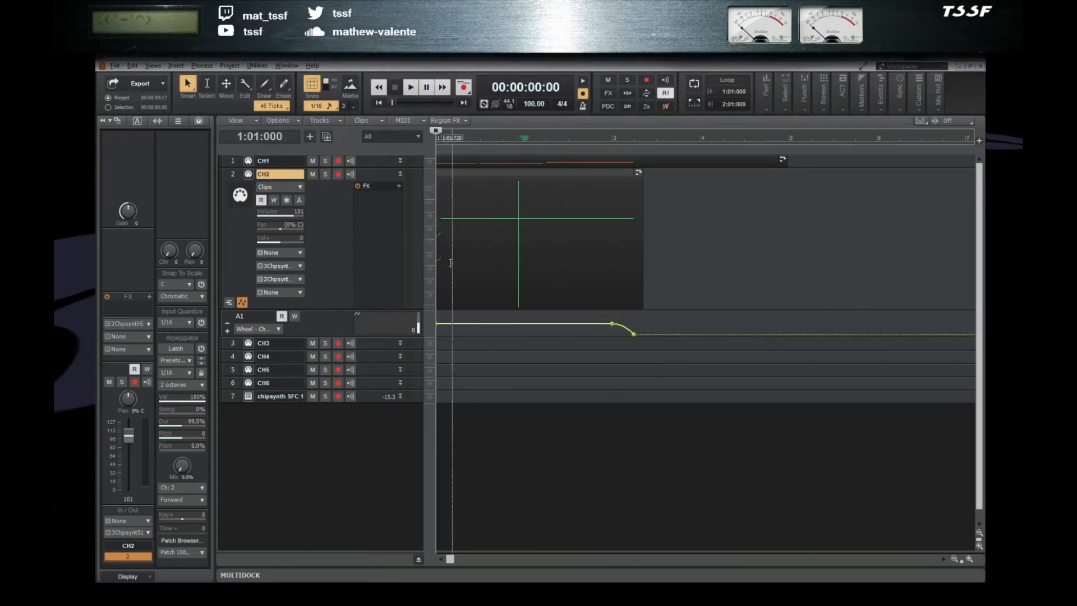
# - Save the project as lavos and name CH2's automation lane Pitch Wheel
pyautogui.hotkey('alt', 'f')
pyautogui.press('a')
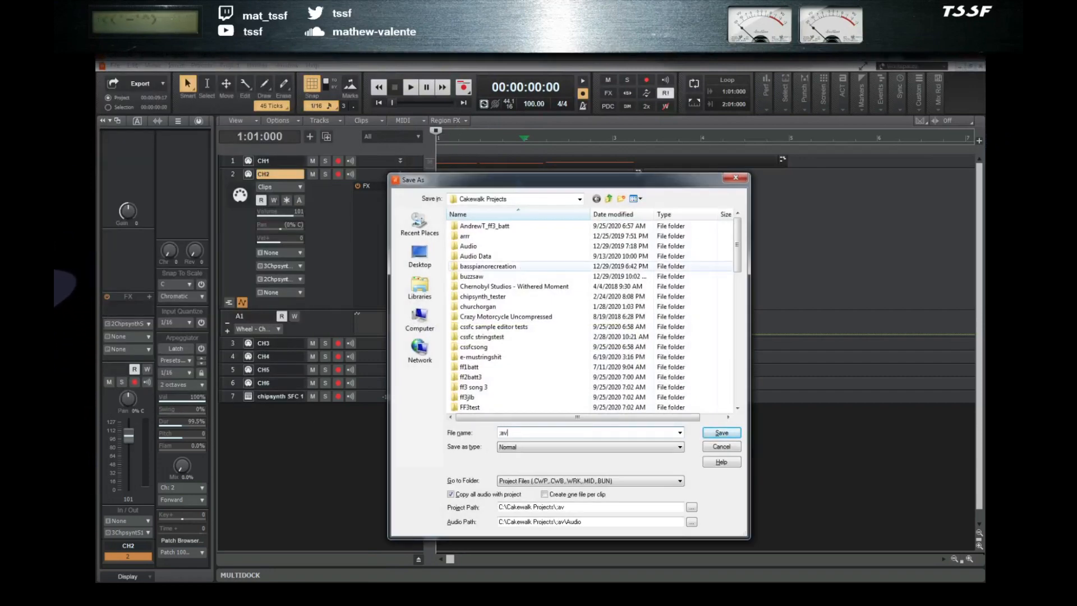
pyautogui.write('lavos')
pyautogui.press('Return')
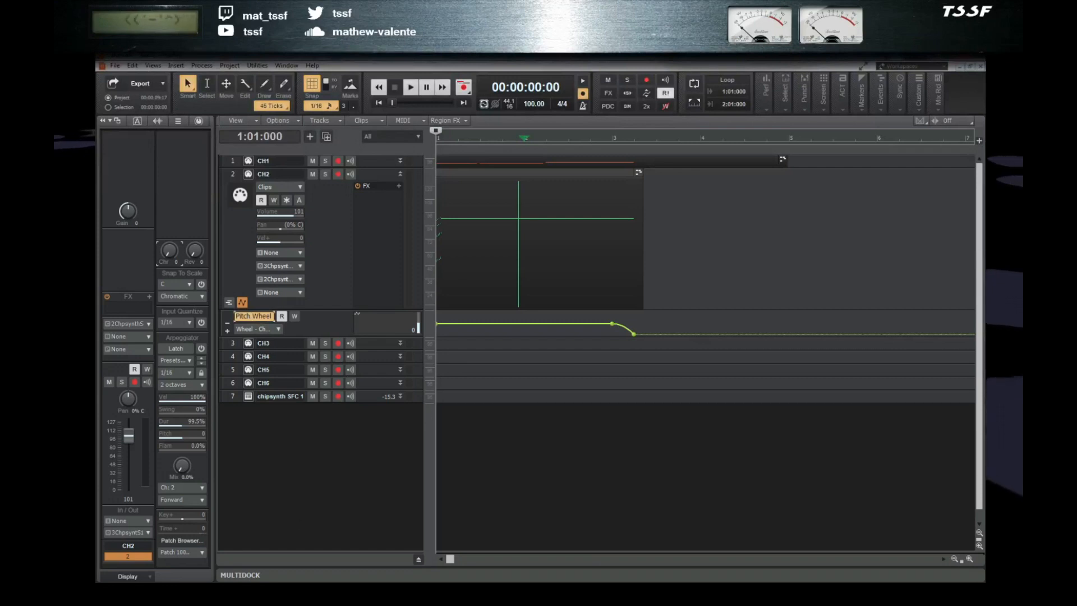
# - Switch to the SNES SPC700 Player, replay Lavos Scream with channel 3 isolated, cycle to the level and pitch display and pause it
pyautogui.hotkey('alt', 'Tab')
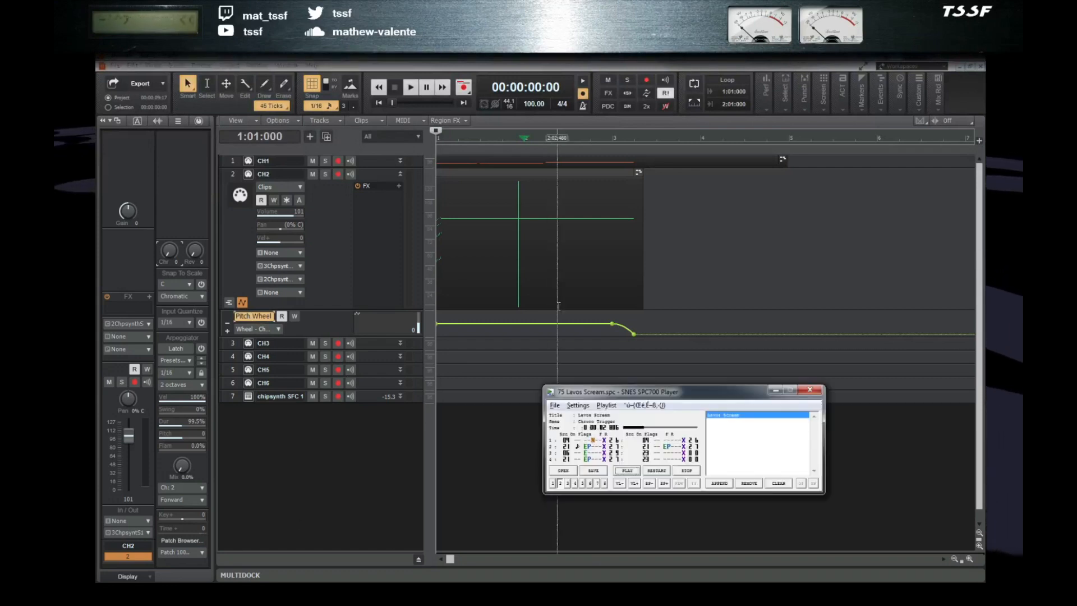
pyautogui.click(655, 471)
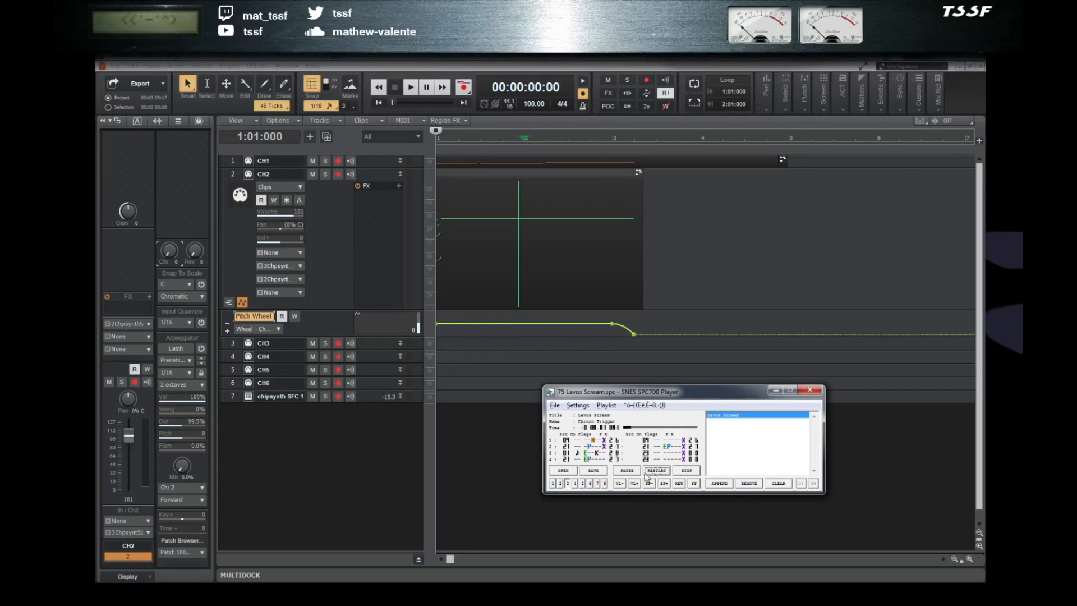
pyautogui.click(629, 461)
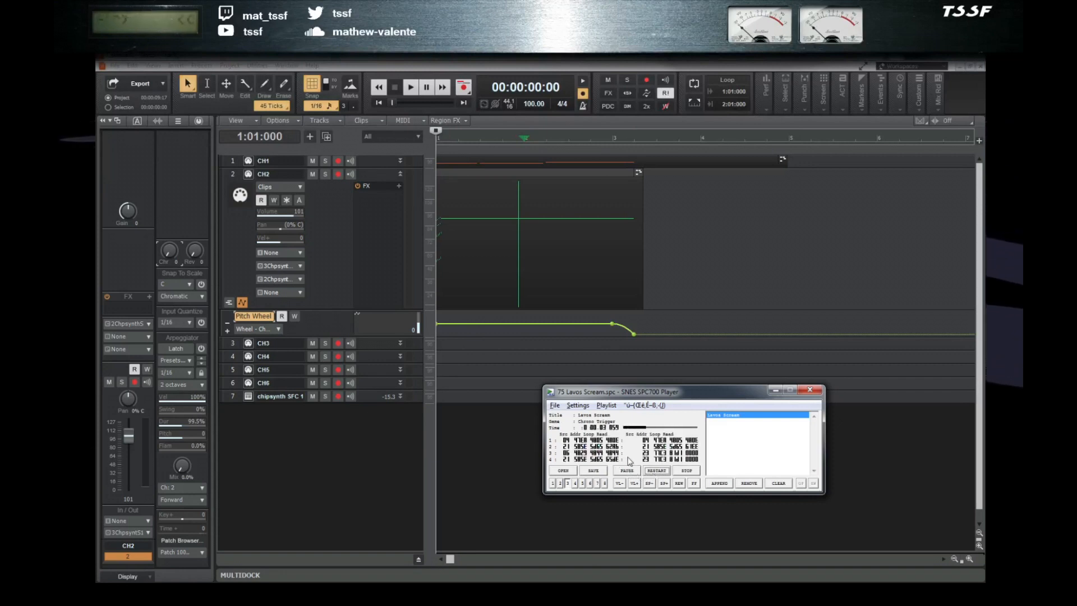
pyautogui.click(661, 472)
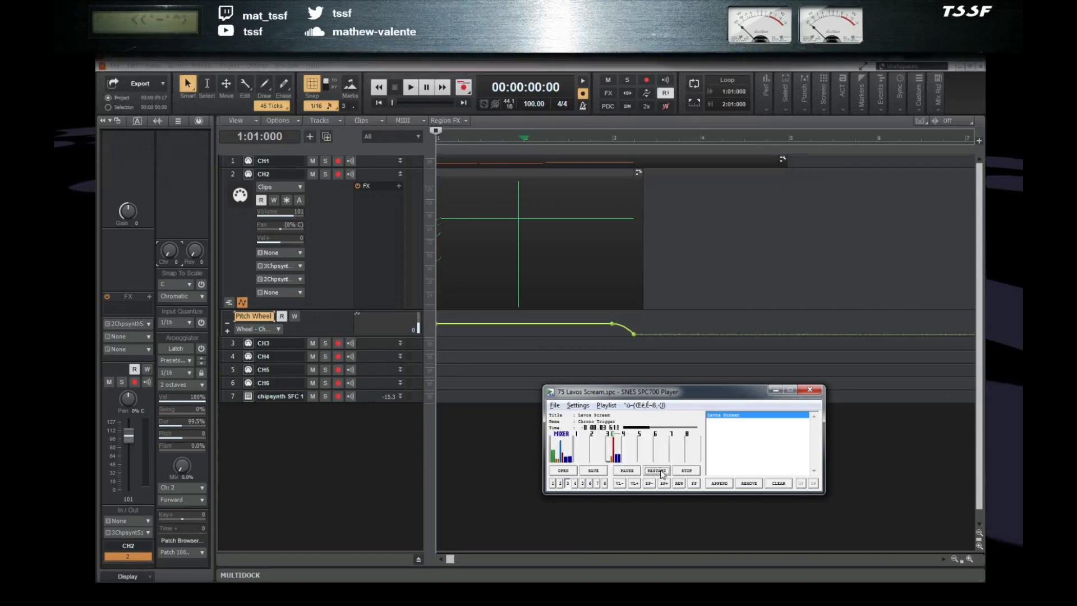
pyautogui.click(662, 474)
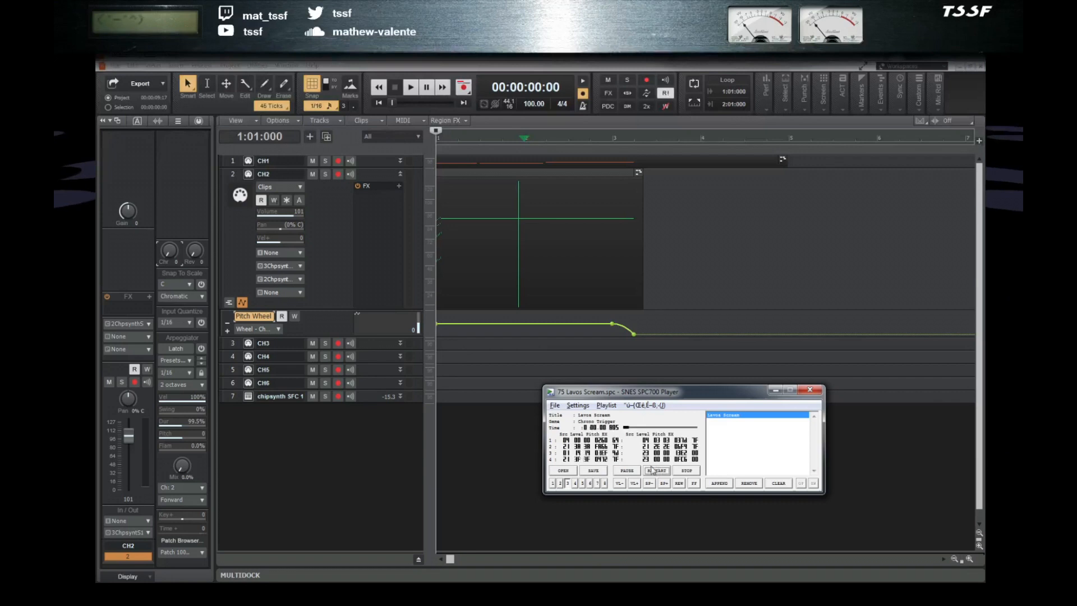
pyautogui.click(634, 471)
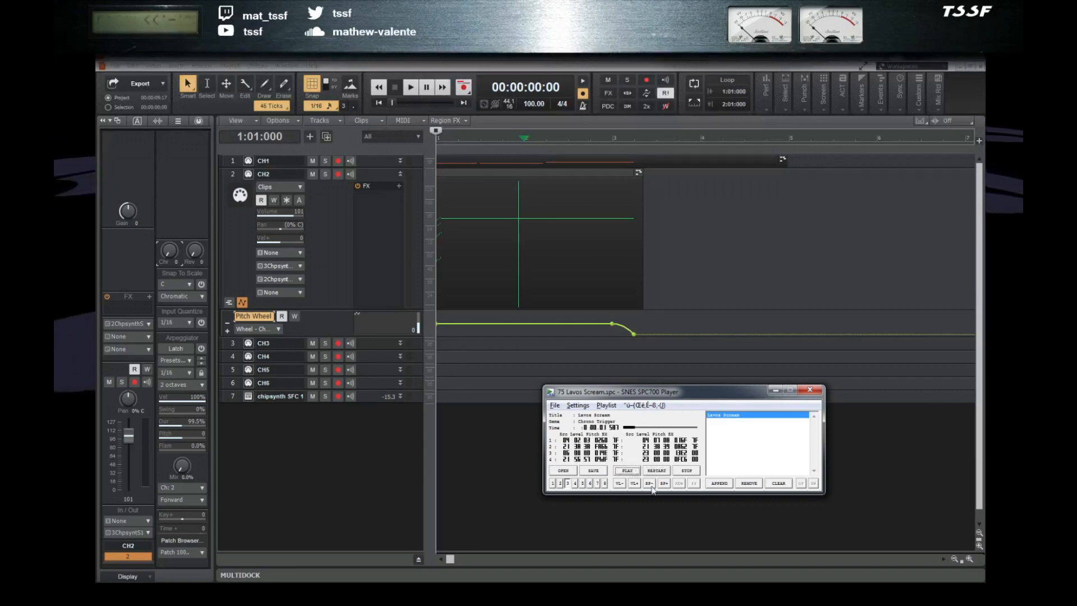
# - Slow the SPC playback to 25 % speed, replay Lavos Scream repeatedly to study channel 3's level and pitch, and stop it
pyautogui.click(649, 484)
pyautogui.click(649, 484)
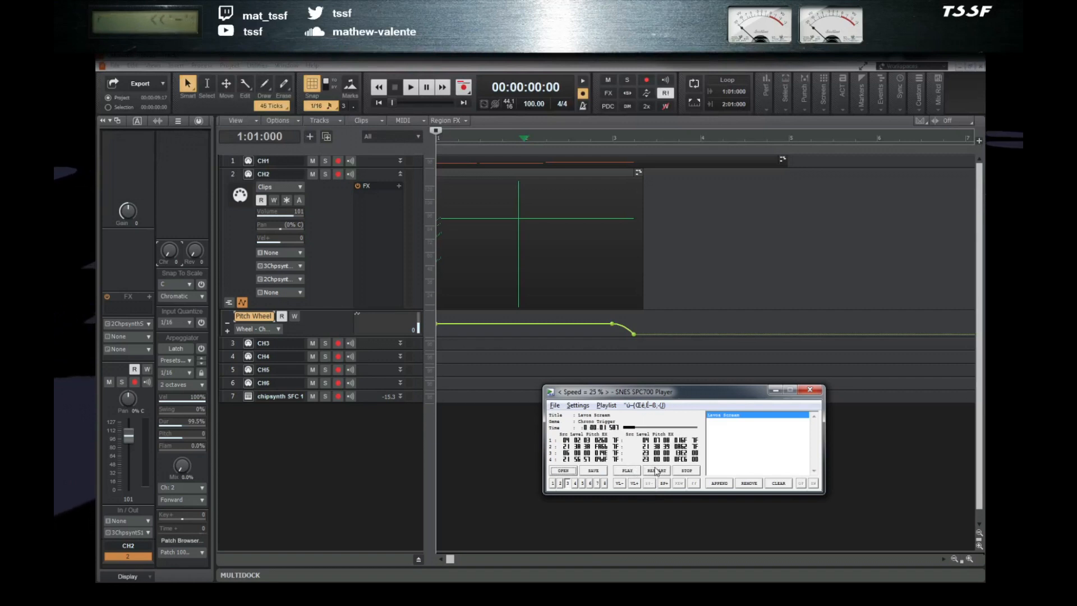
pyautogui.click(657, 470)
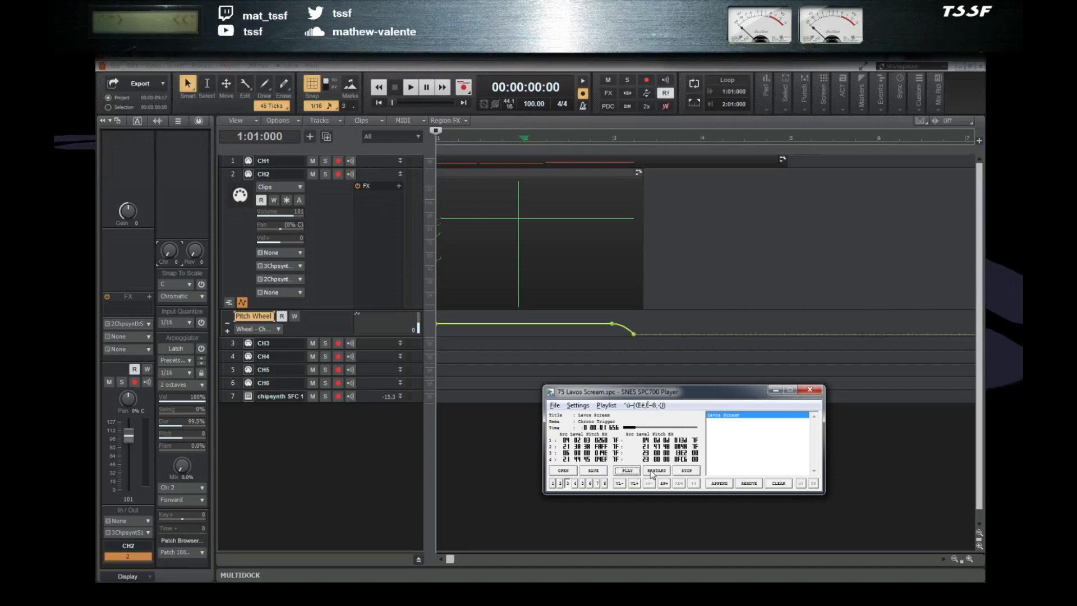
pyautogui.click(652, 472)
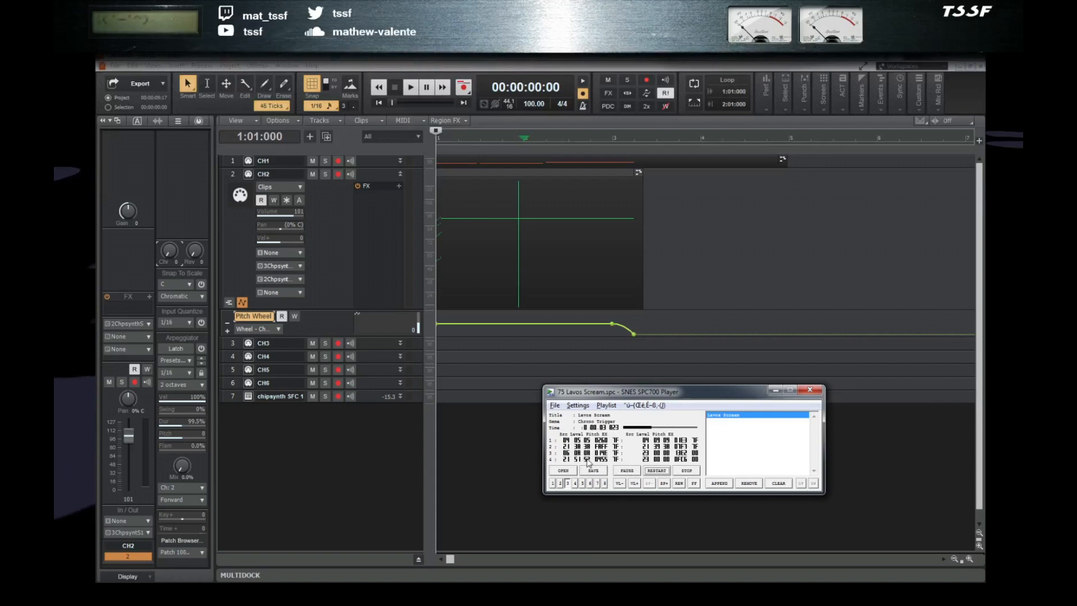
pyautogui.click(618, 475)
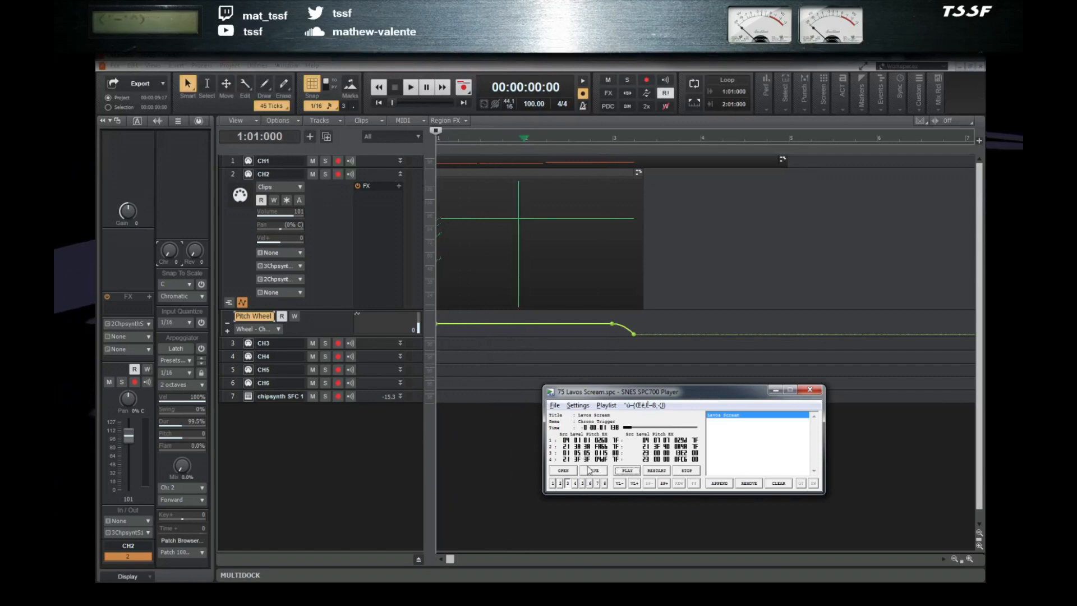
pyautogui.click(627, 472)
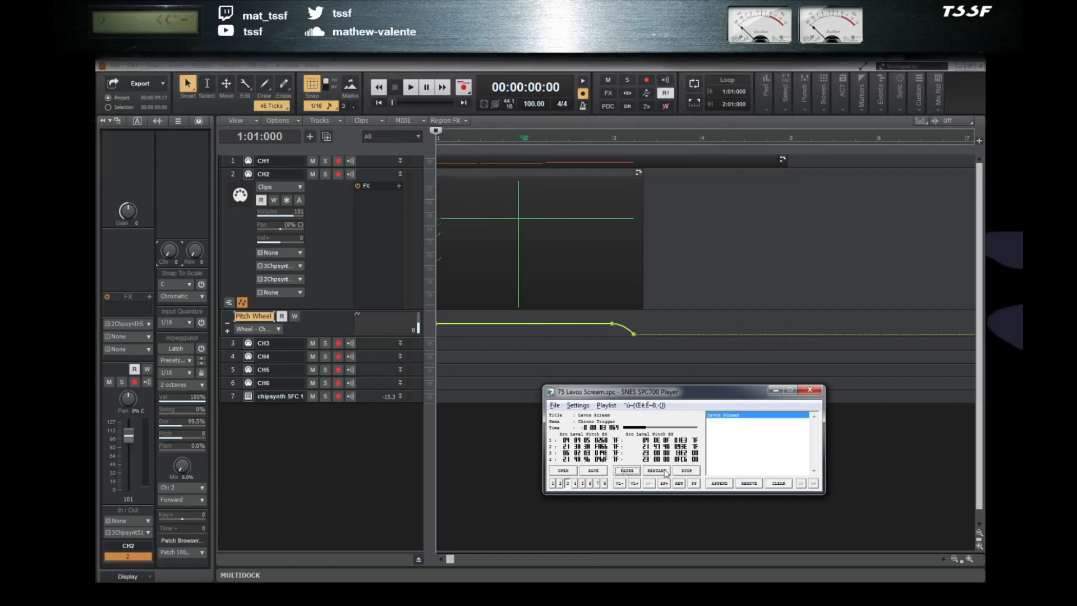
pyautogui.click(693, 473)
pyautogui.click(622, 472)
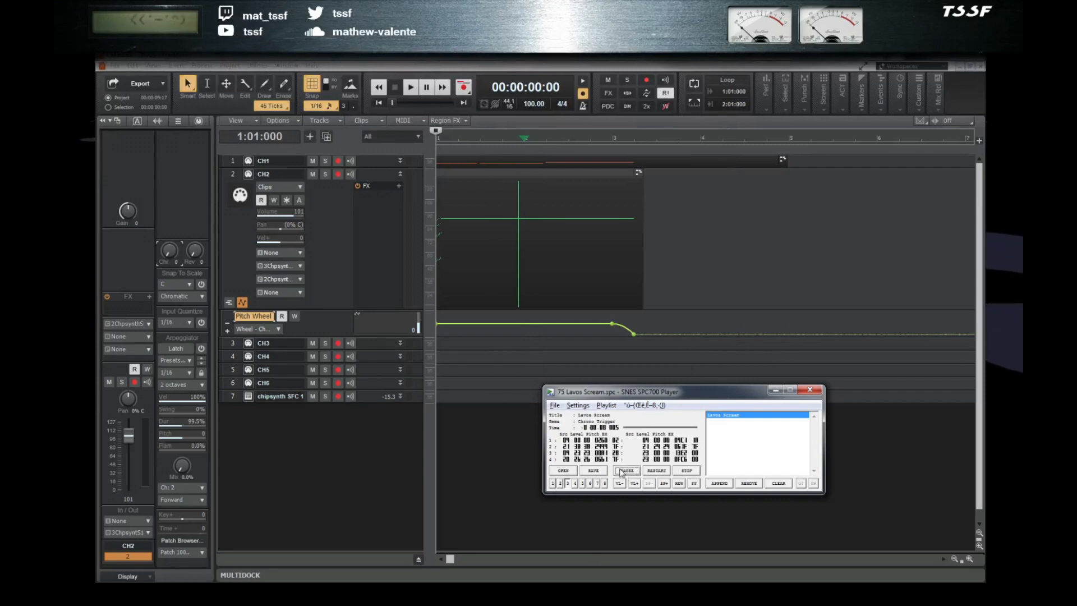
pyautogui.click(694, 472)
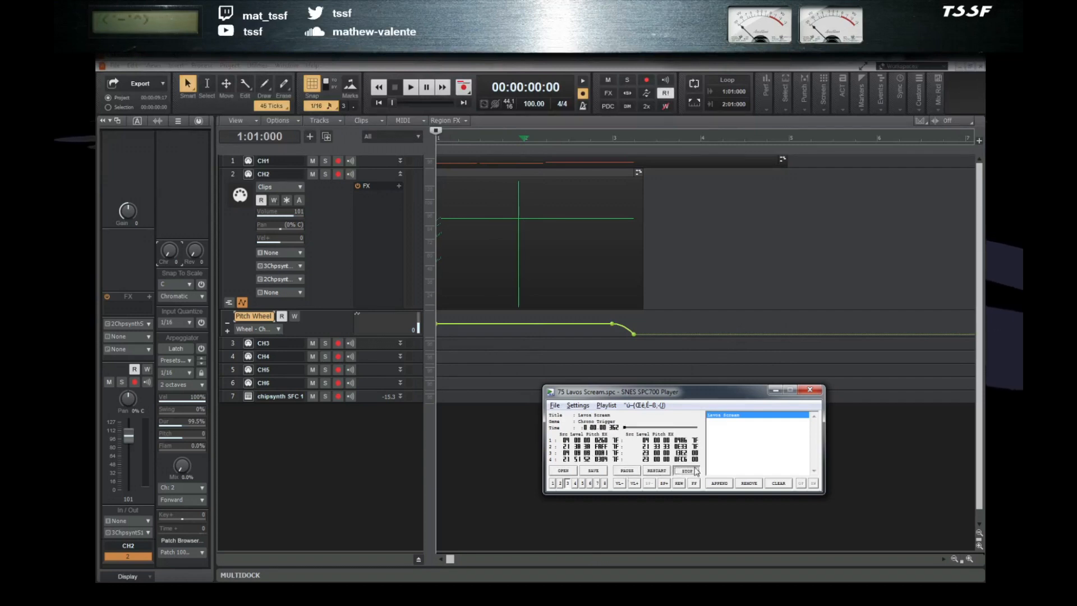
# - Open CH3's chipsynth SFC and add a modulation to its matrix with CC 11 as the source
pyautogui.click(251, 340)
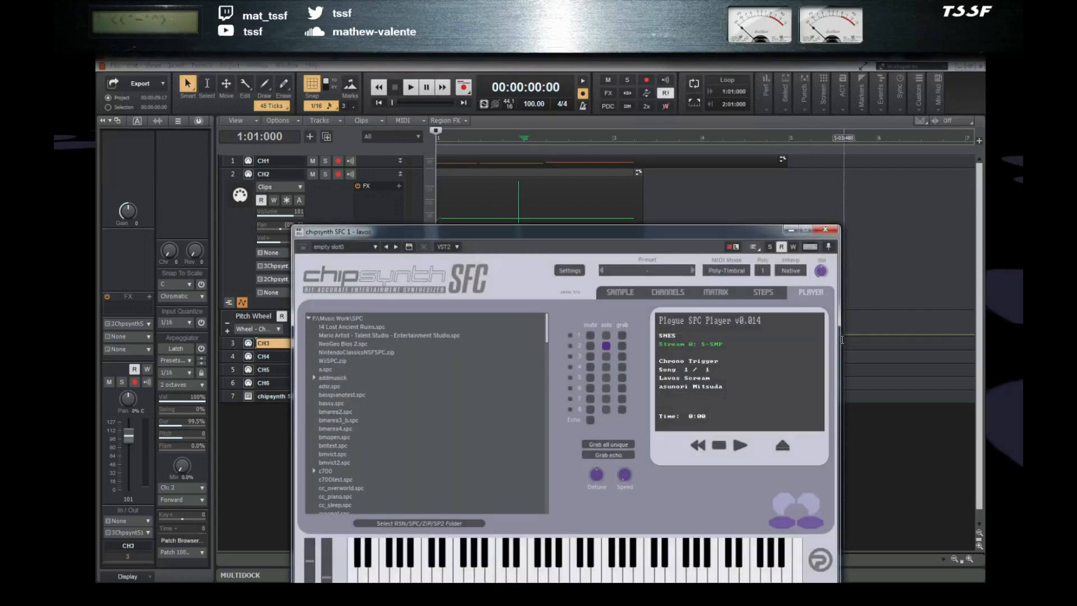
pyautogui.click(715, 293)
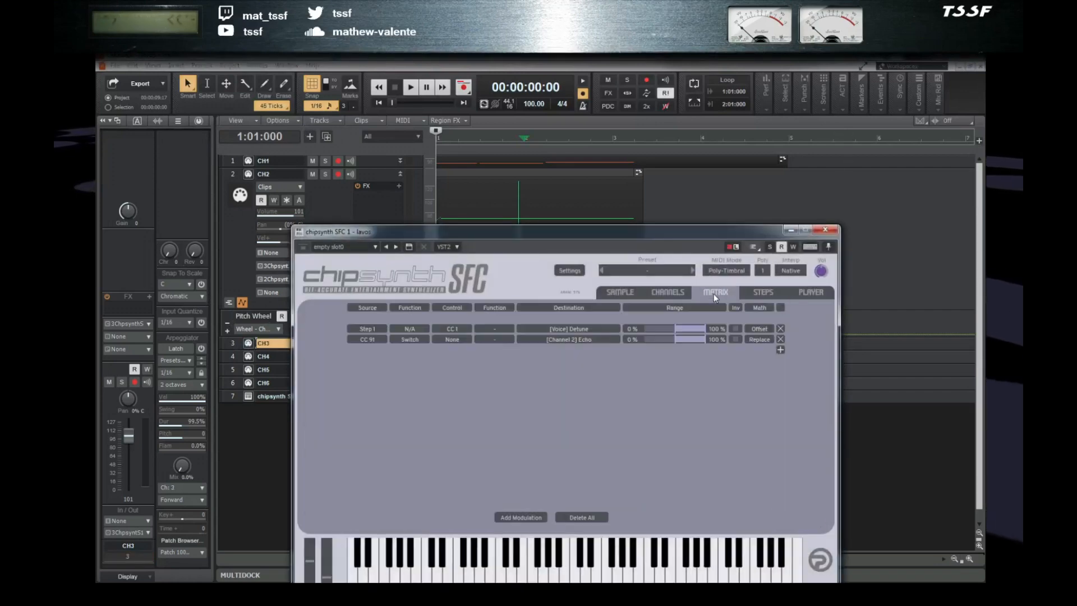
pyautogui.click(527, 517)
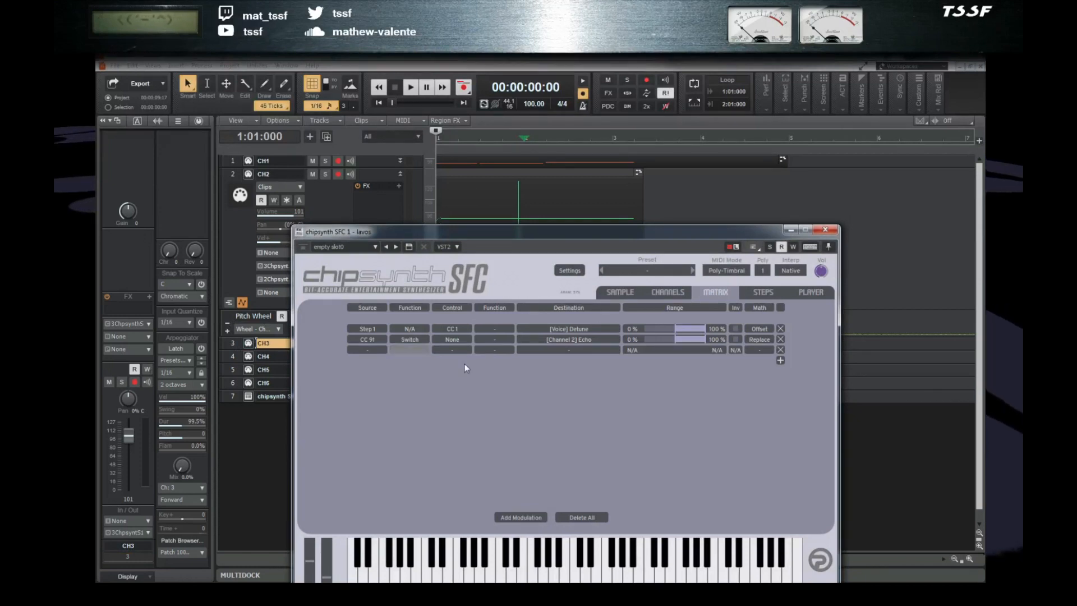
pyautogui.click(367, 350)
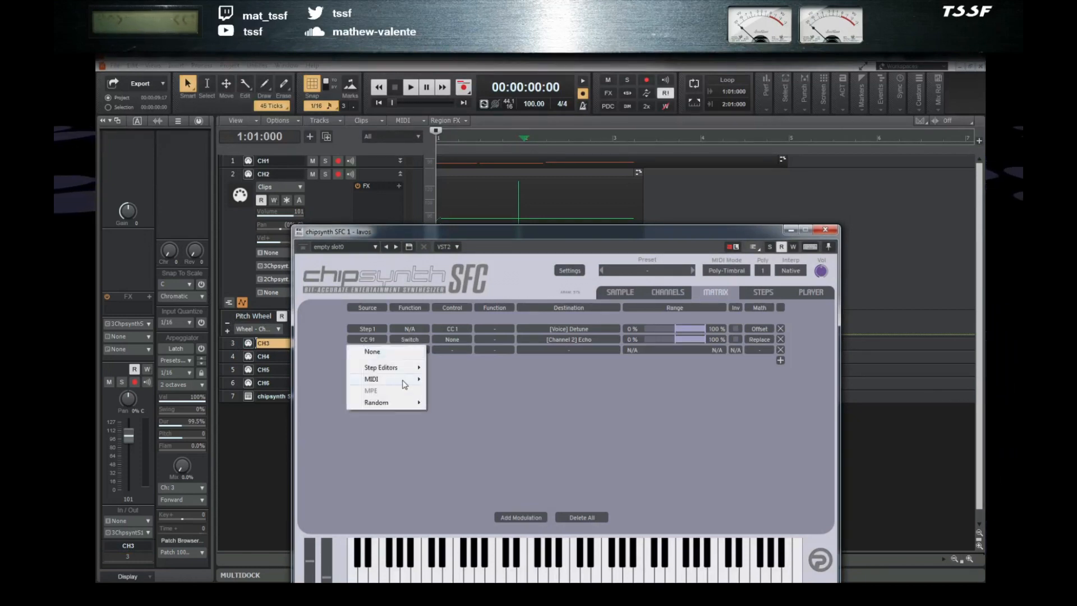
pyautogui.moveTo(405, 384)
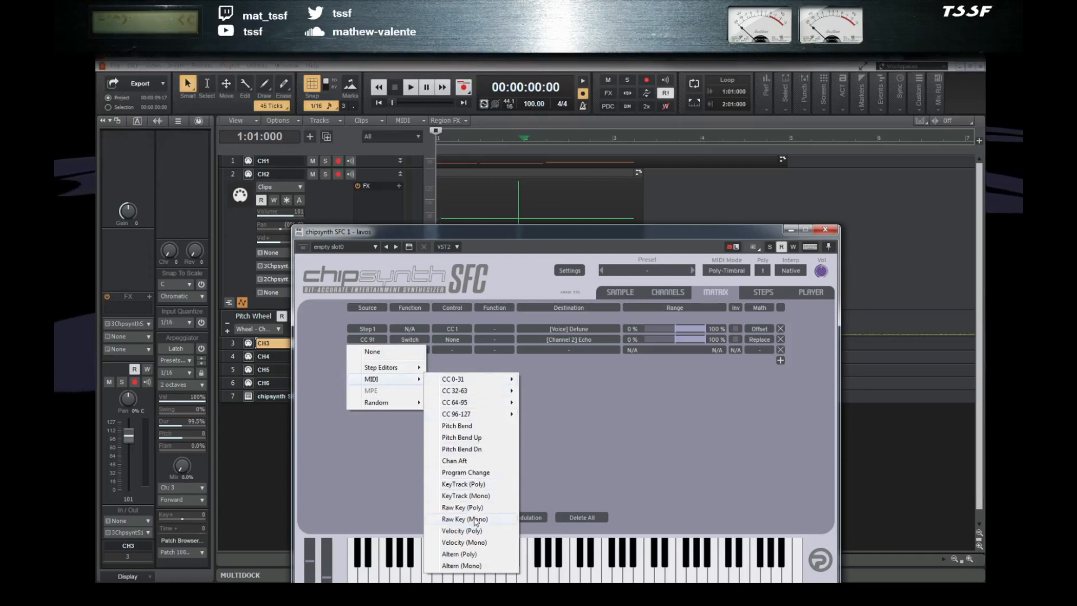
pyautogui.moveTo(483, 379)
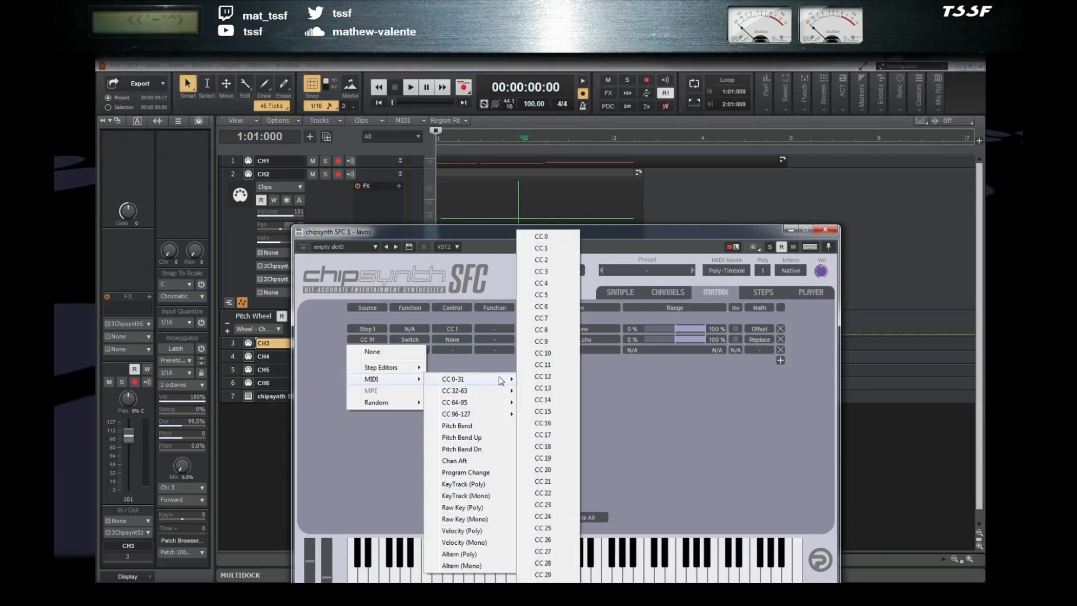
pyautogui.click(543, 365)
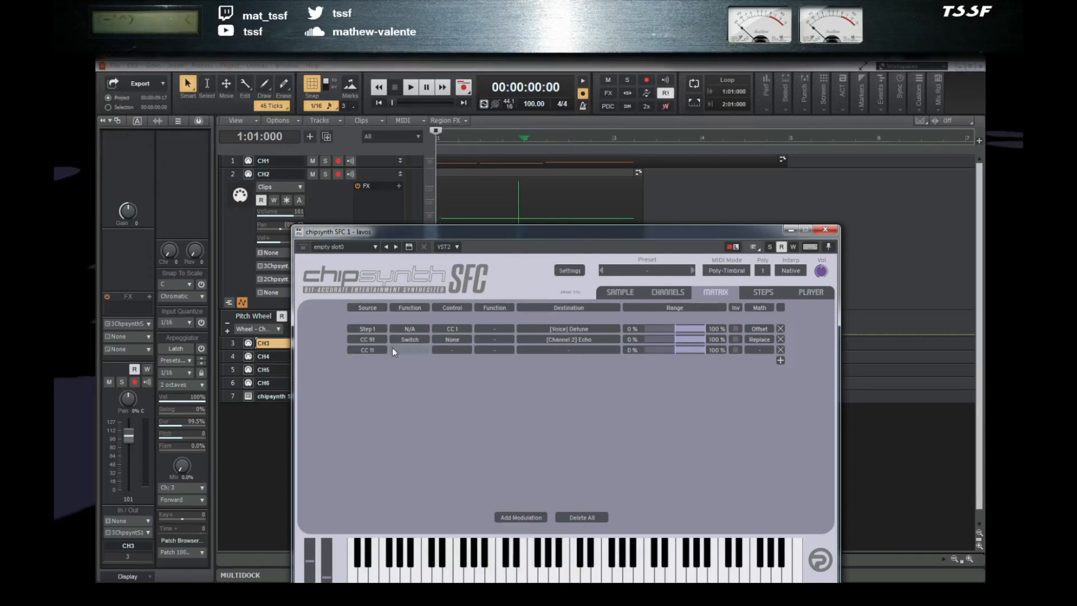
# - Give the CC 11 modulation a Linear function, Voice Amplitude destination and Scale math, and put the synth window away
pyautogui.click(409, 350)
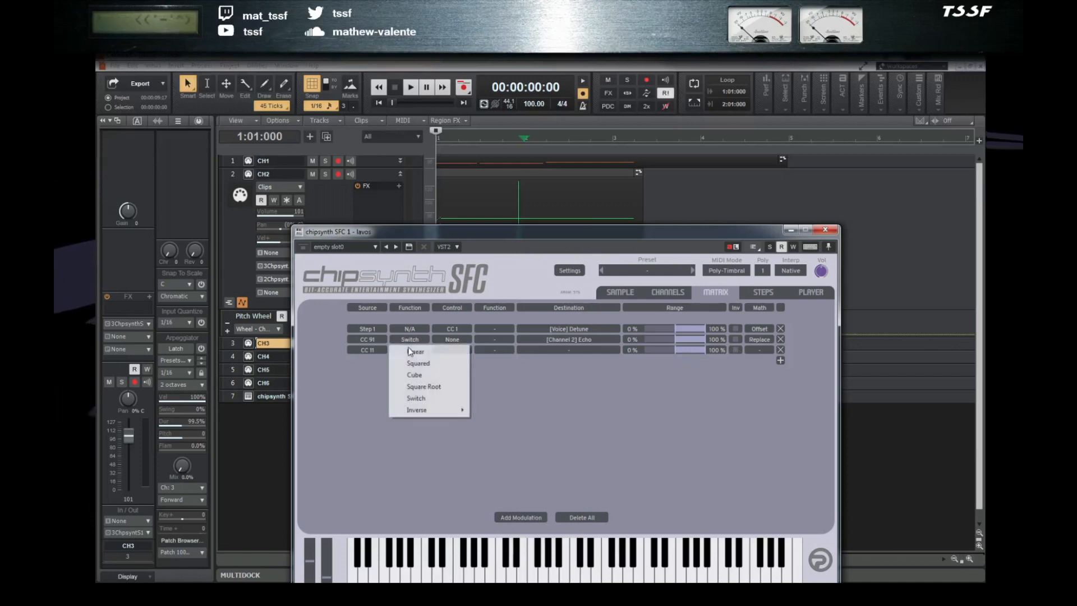
pyautogui.click(412, 352)
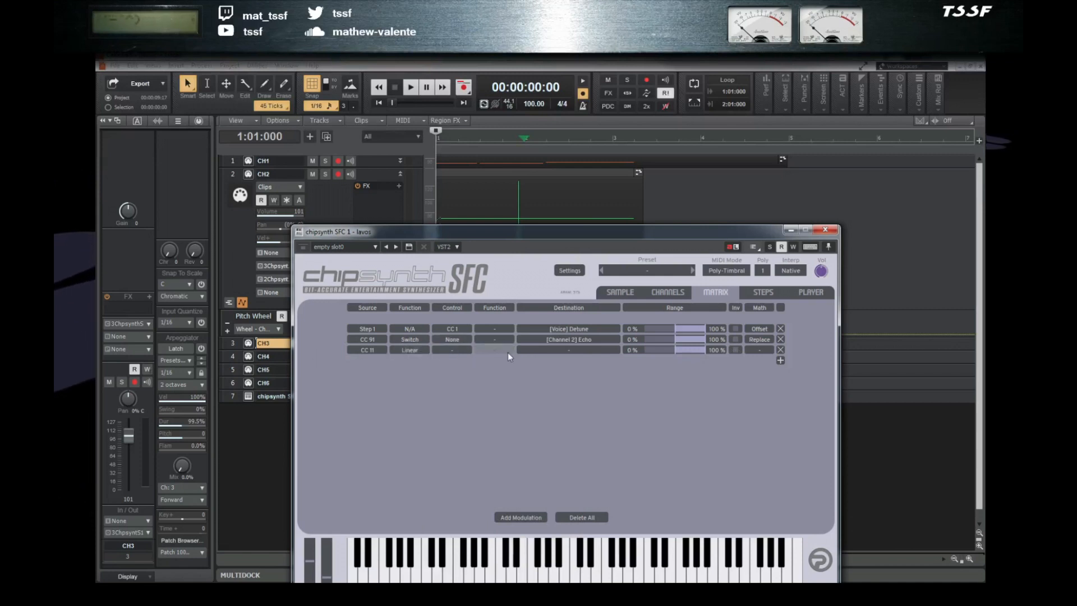
pyautogui.click(560, 351)
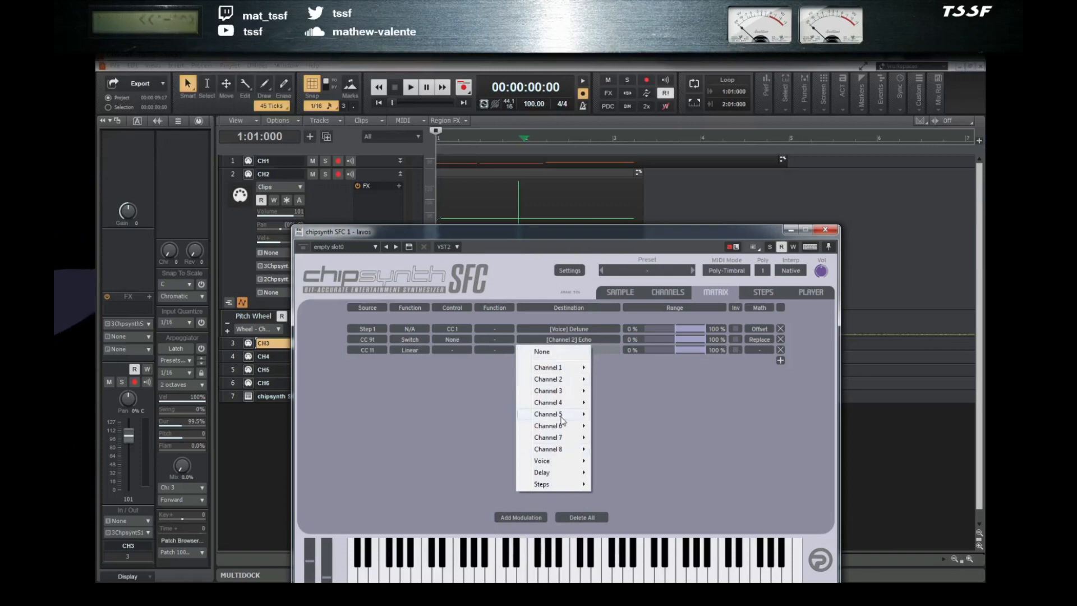
pyautogui.moveTo(559, 465)
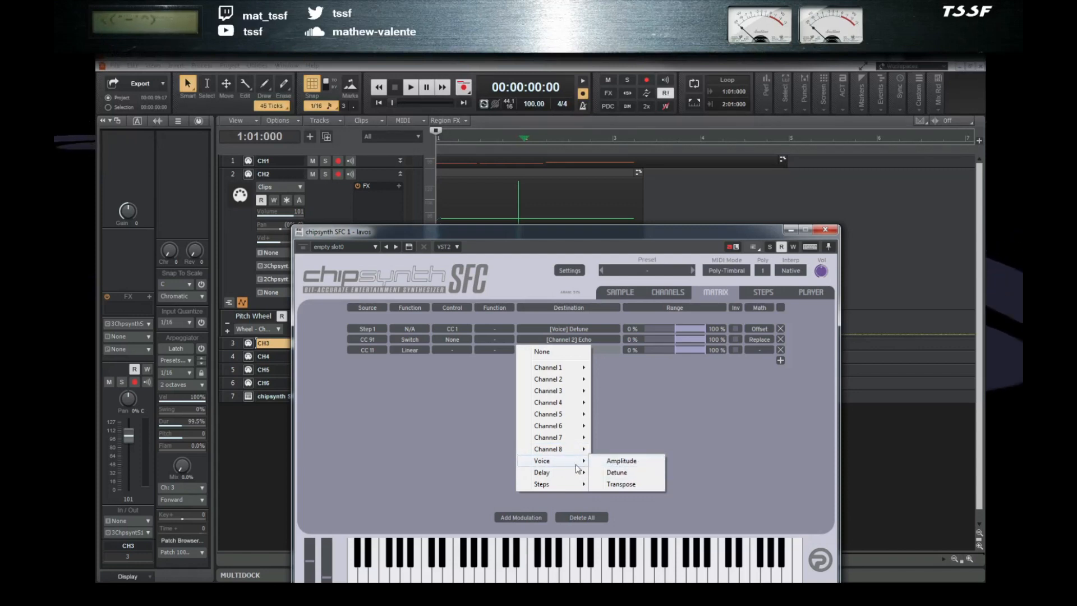
pyautogui.click(637, 461)
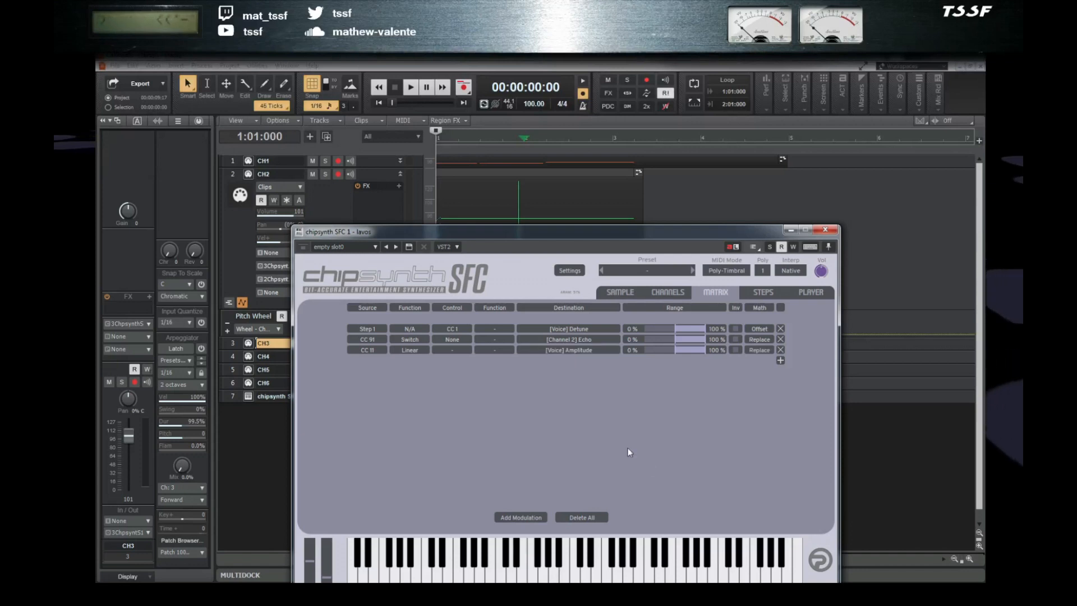
pyautogui.click(760, 350)
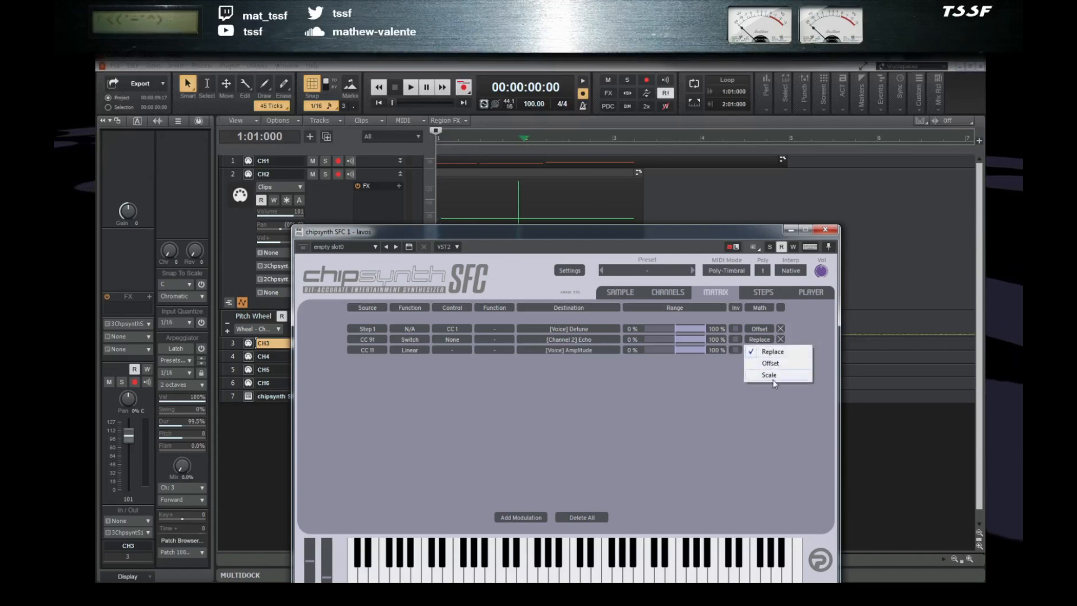
pyautogui.click(755, 372)
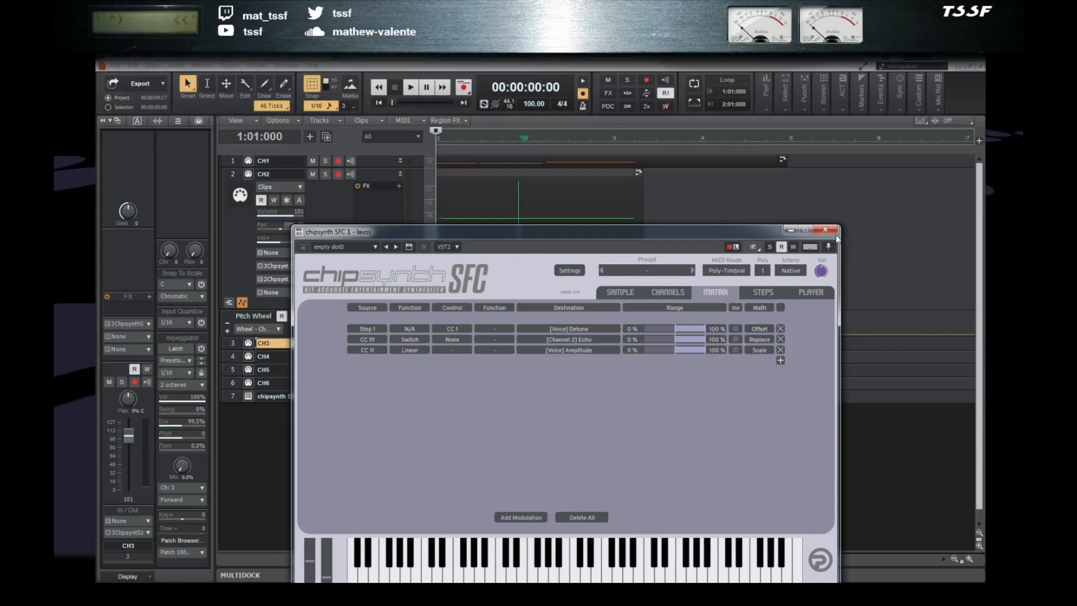
pyautogui.click(790, 231)
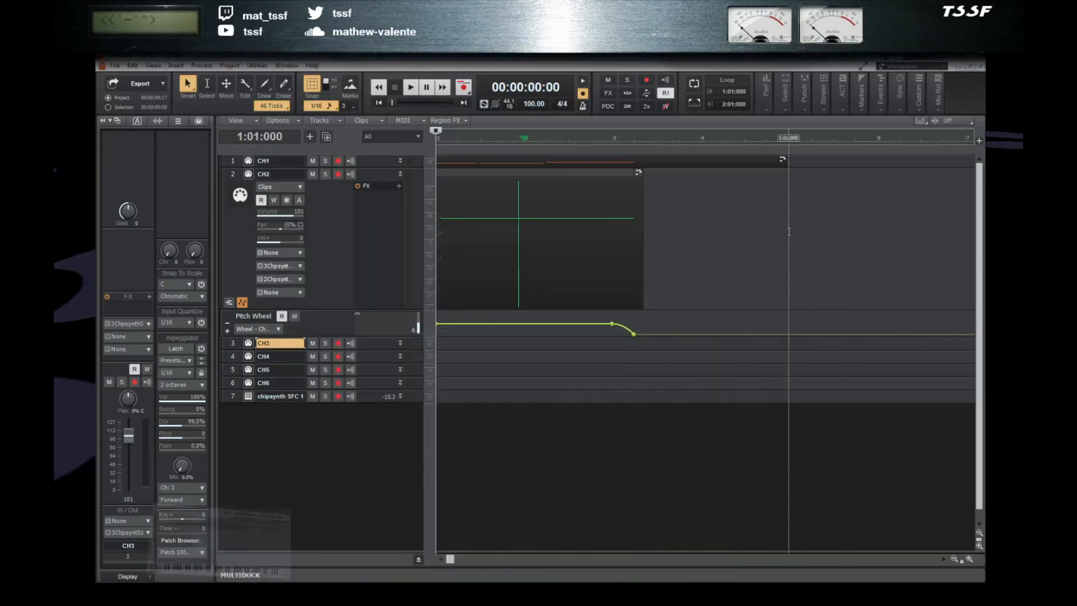
# - Reopen CH3's synth, solo channel 3 in the SPC player, play 75 Lavos Scream.spc from the ct folder and grab channel 3's samples
pyautogui.click(247, 342)
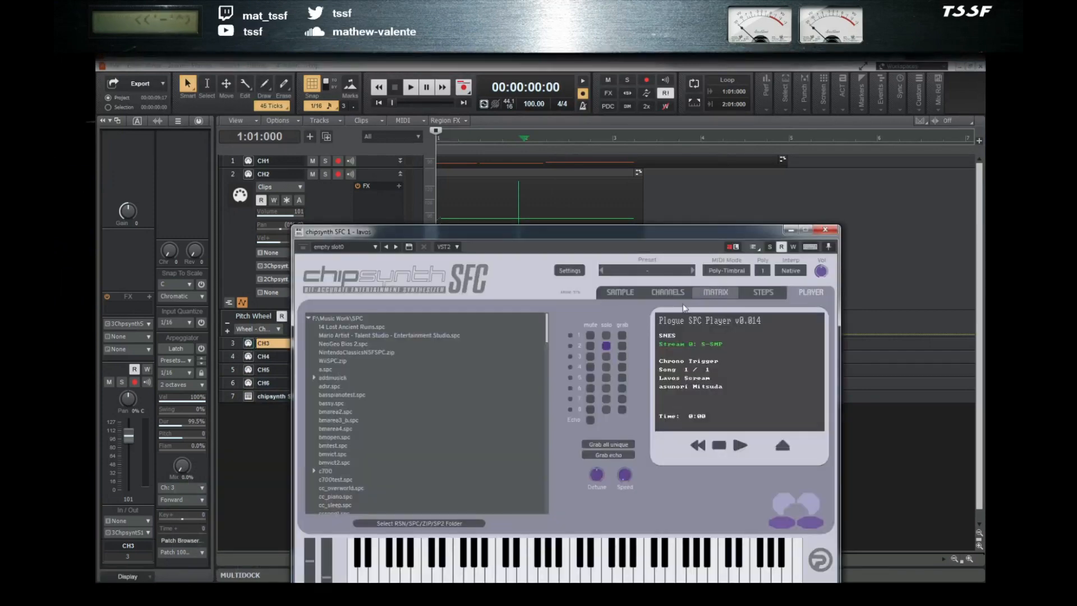
pyautogui.click(607, 355)
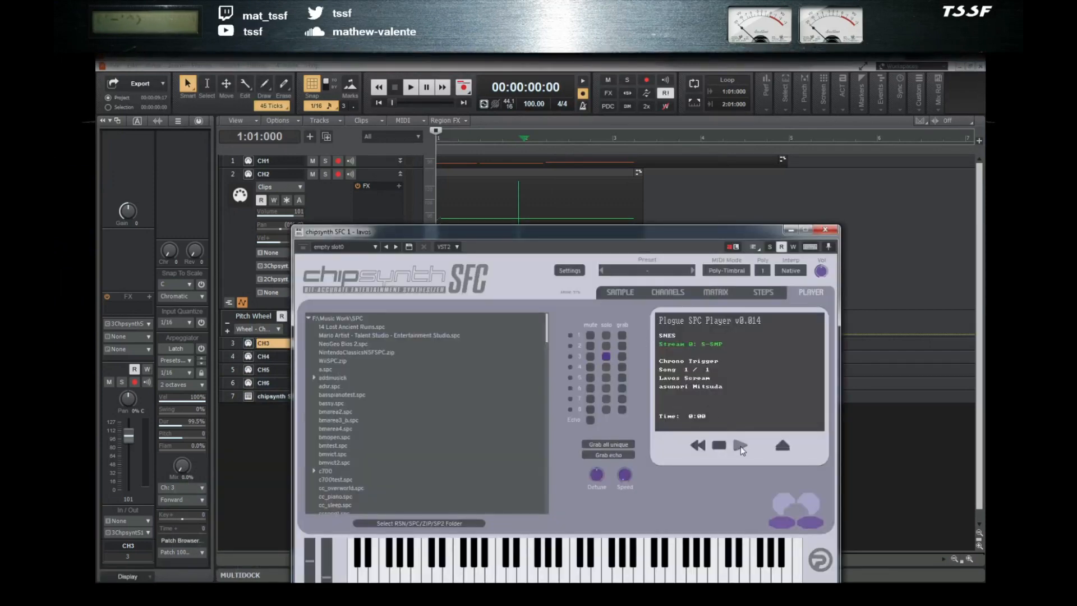
pyautogui.scroll(-5, 326, 478)
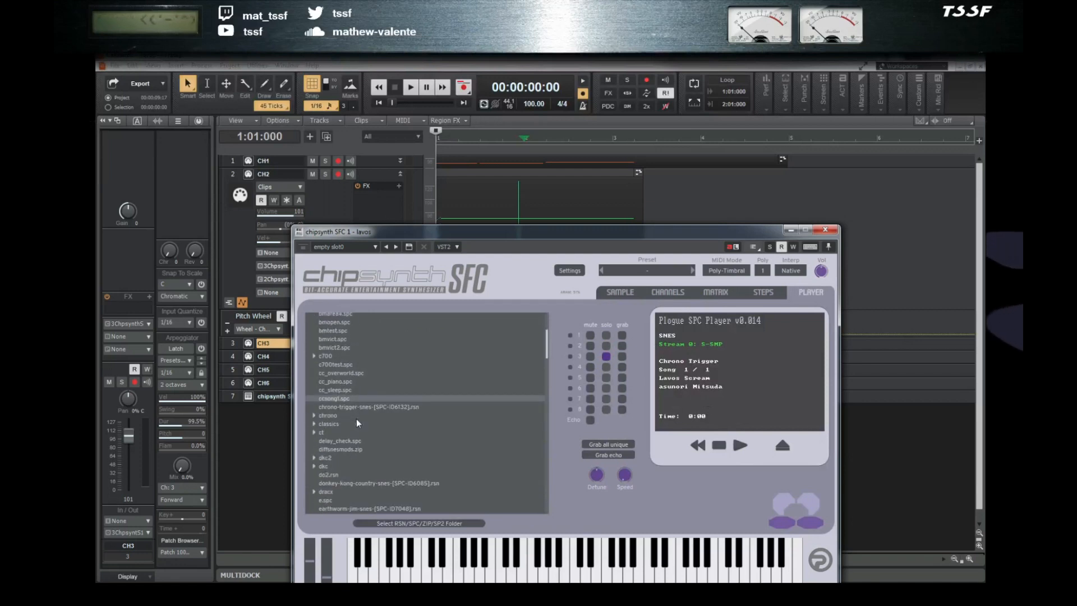
pyautogui.click(315, 433)
pyautogui.scroll(-10, 373, 440)
pyautogui.scroll(-14, 376, 435)
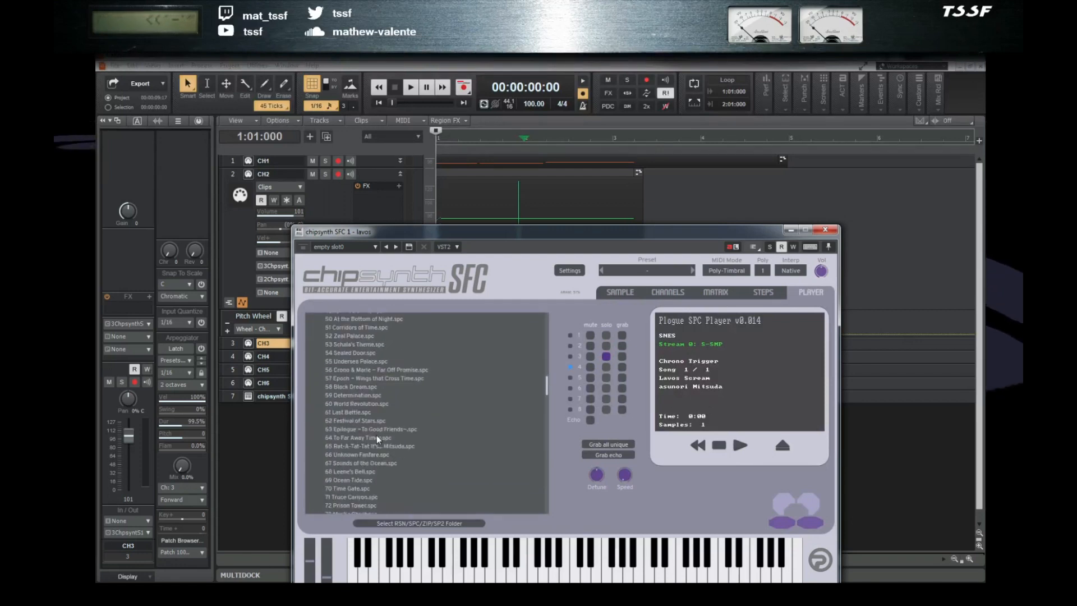
pyautogui.click(362, 409)
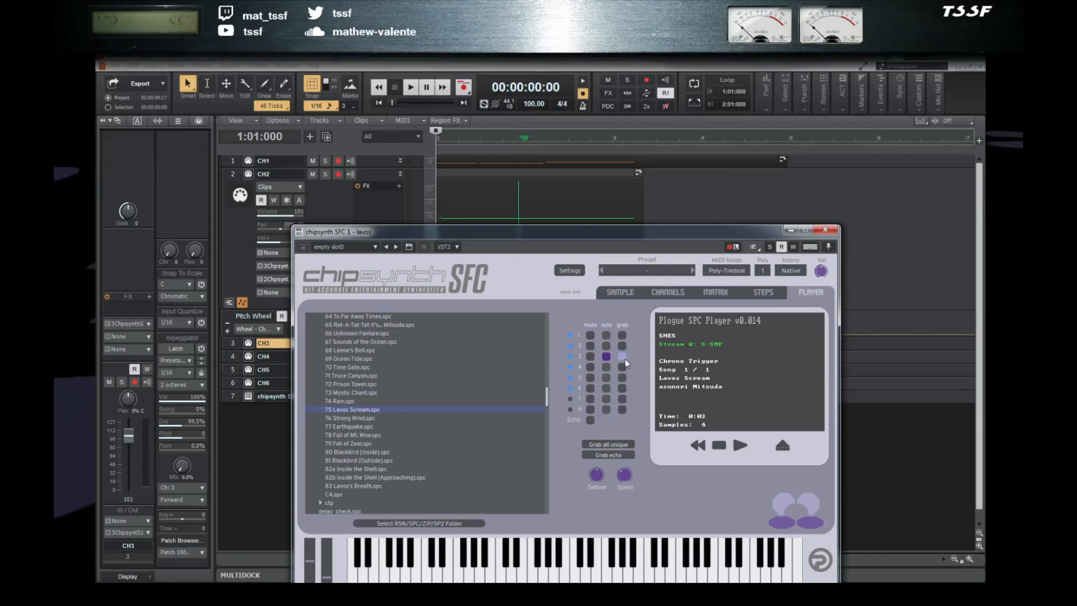
# - Compare the waveforms of the grabbed Lavos Scream samples in slots C, D and E
pyautogui.click(635, 293)
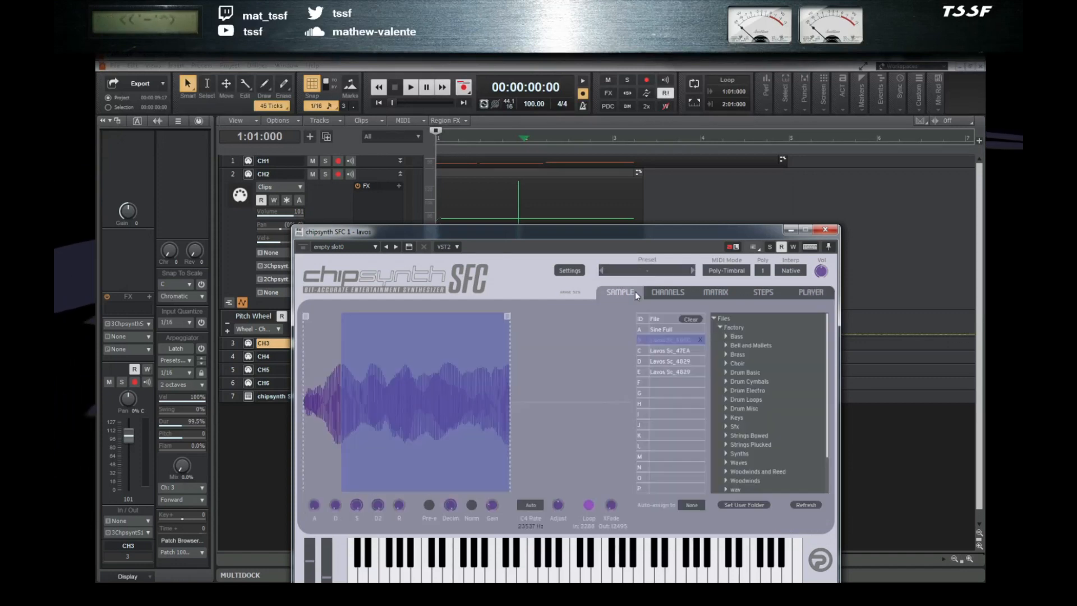
pyautogui.click(672, 351)
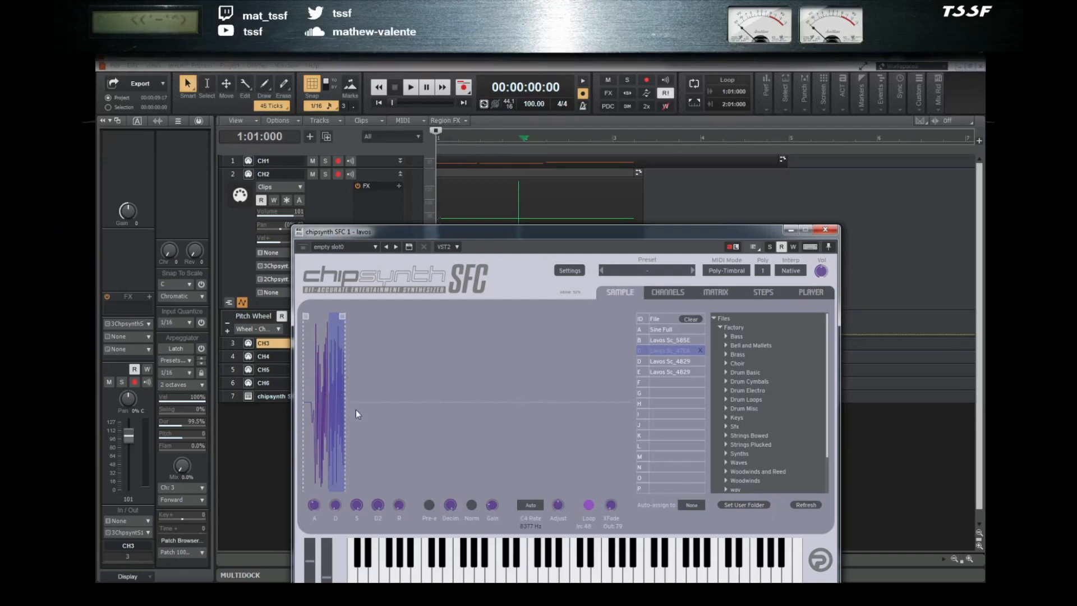
pyautogui.click(667, 359)
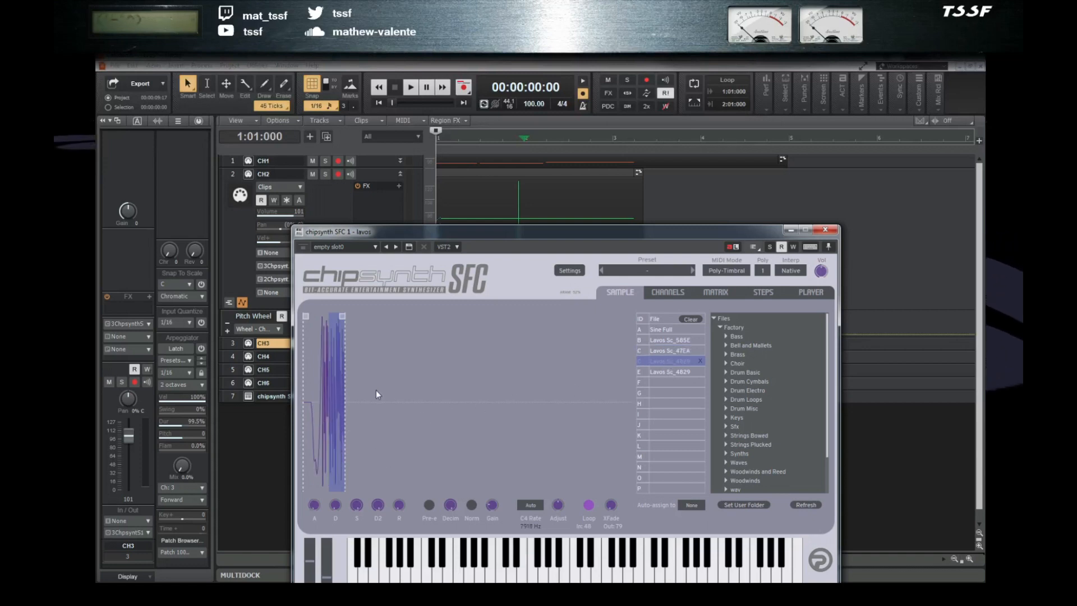
pyautogui.click(665, 373)
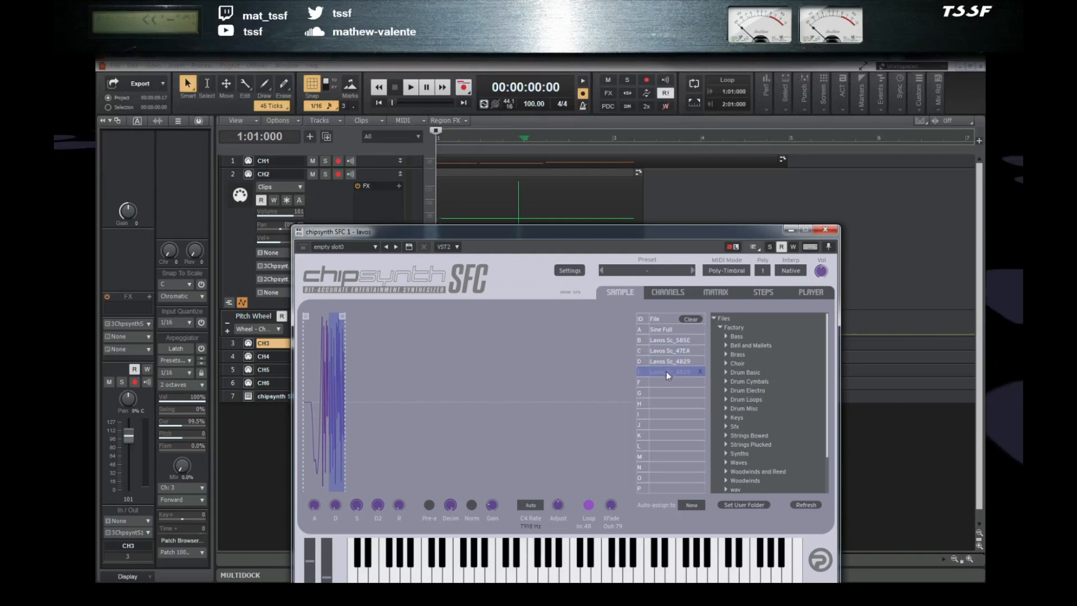
pyautogui.click(665, 365)
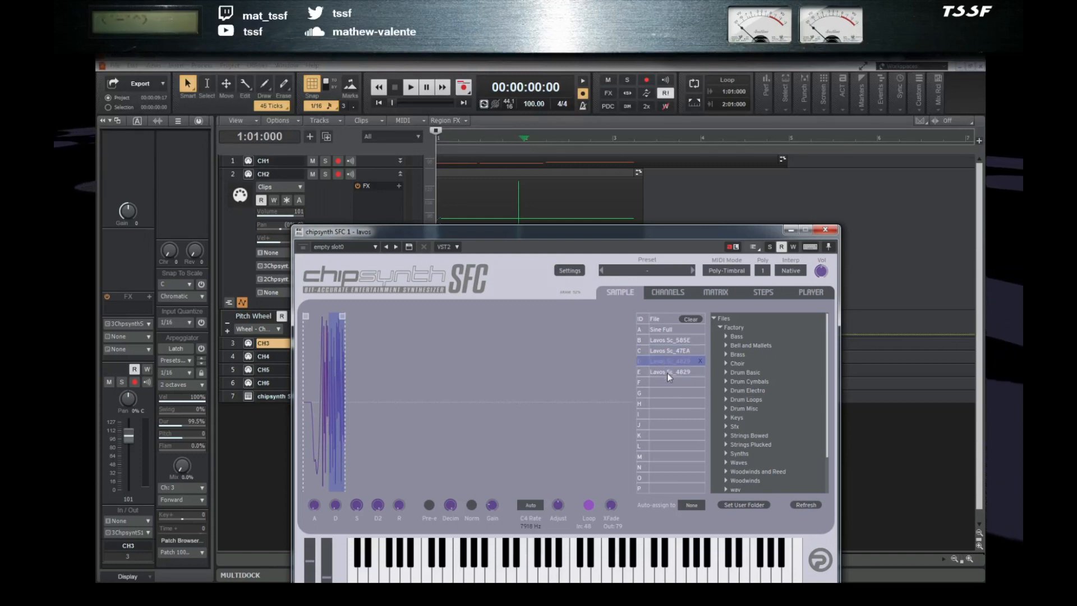
pyautogui.click(668, 373)
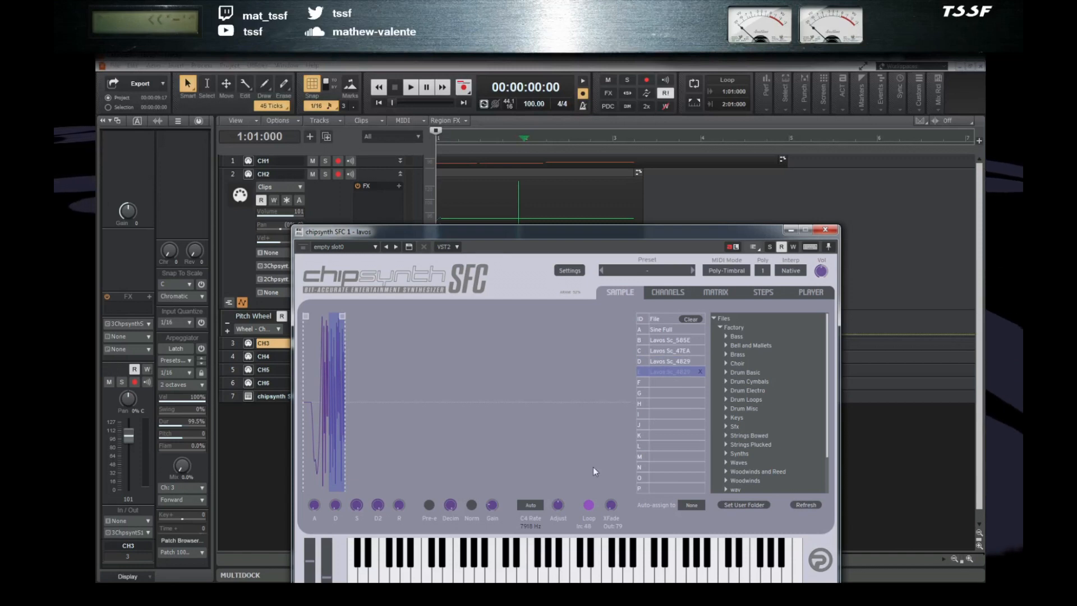
# - Check the SPC player, return to the sample list and clear the grabbed Lavos Scream samples from slots C, D and E
pyautogui.click(807, 292)
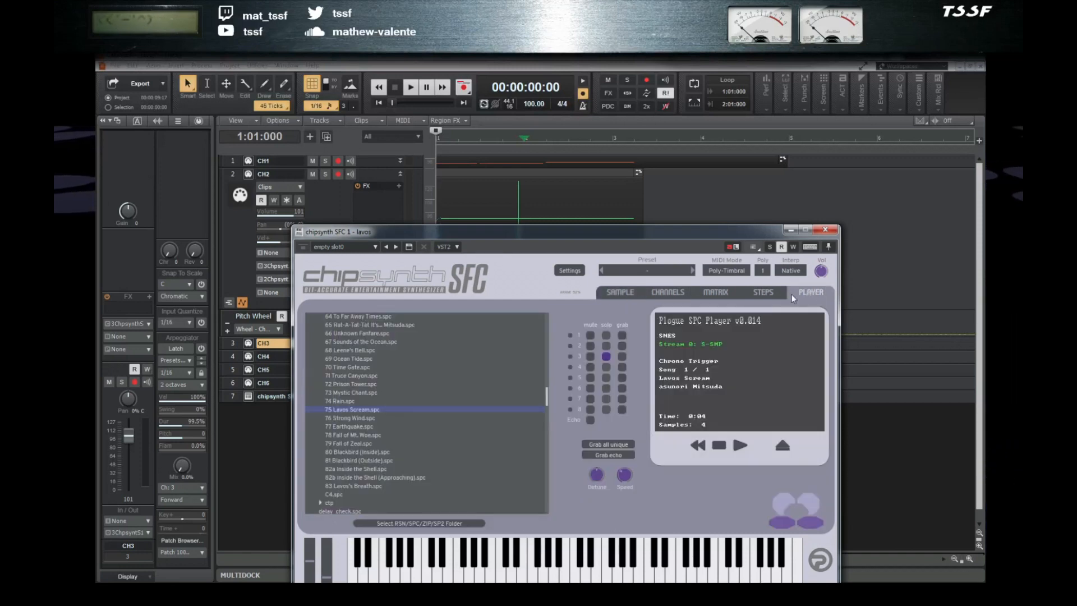
pyautogui.click(659, 295)
pyautogui.click(621, 293)
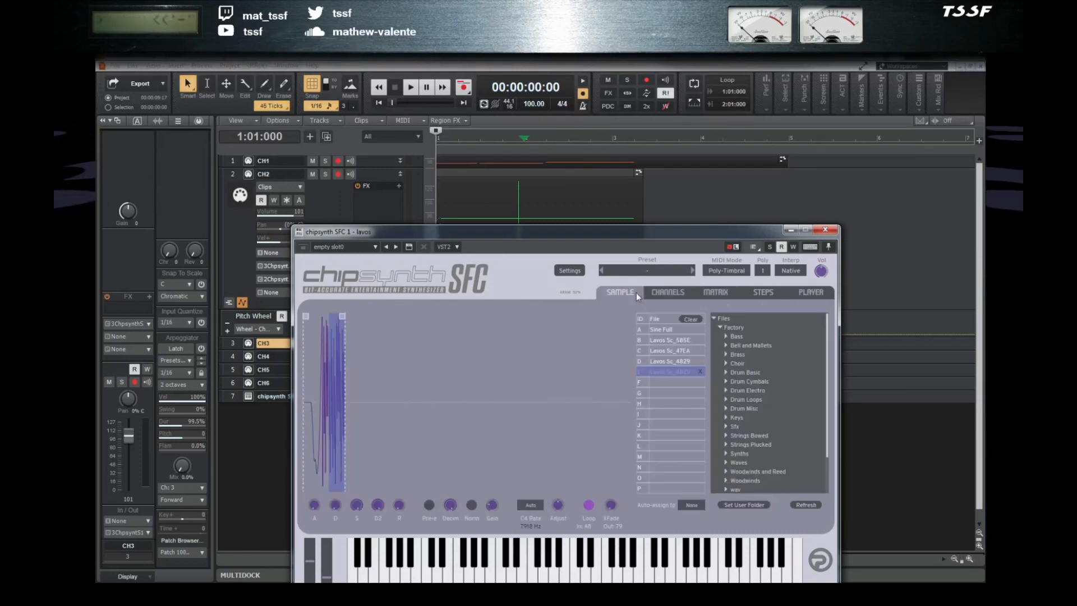
pyautogui.click(695, 353)
pyautogui.click(700, 352)
pyautogui.doubleClick(702, 360)
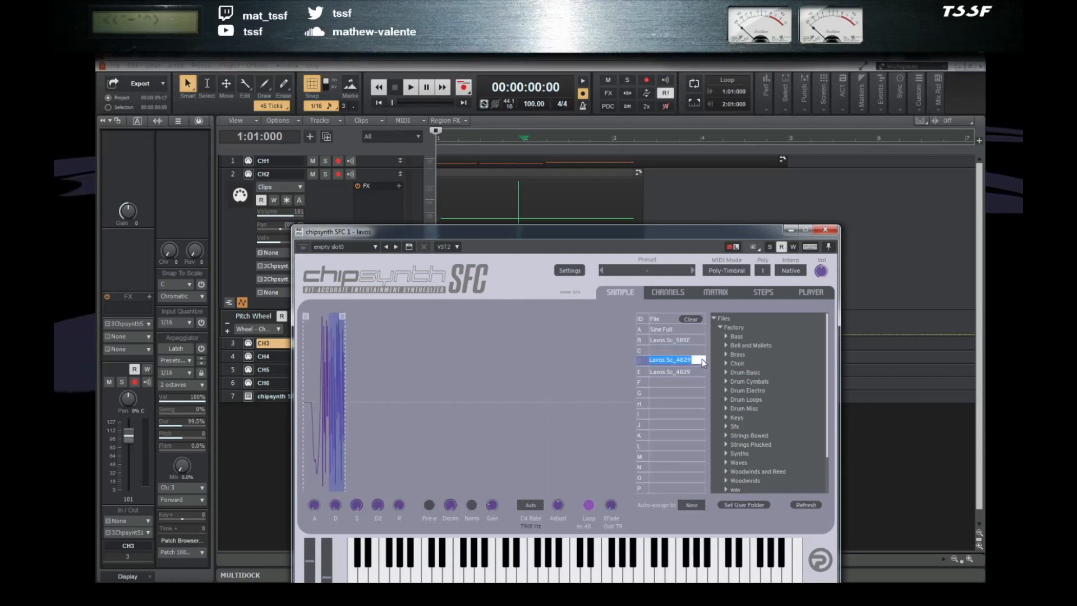
pyautogui.click(702, 370)
pyautogui.click(697, 362)
pyautogui.click(701, 361)
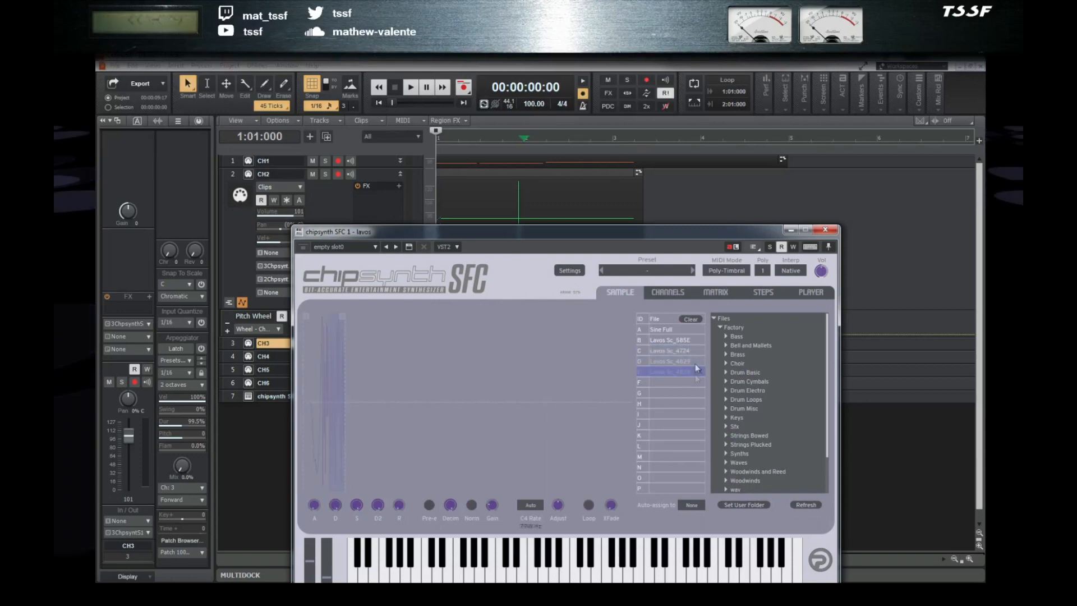
pyautogui.click(689, 362)
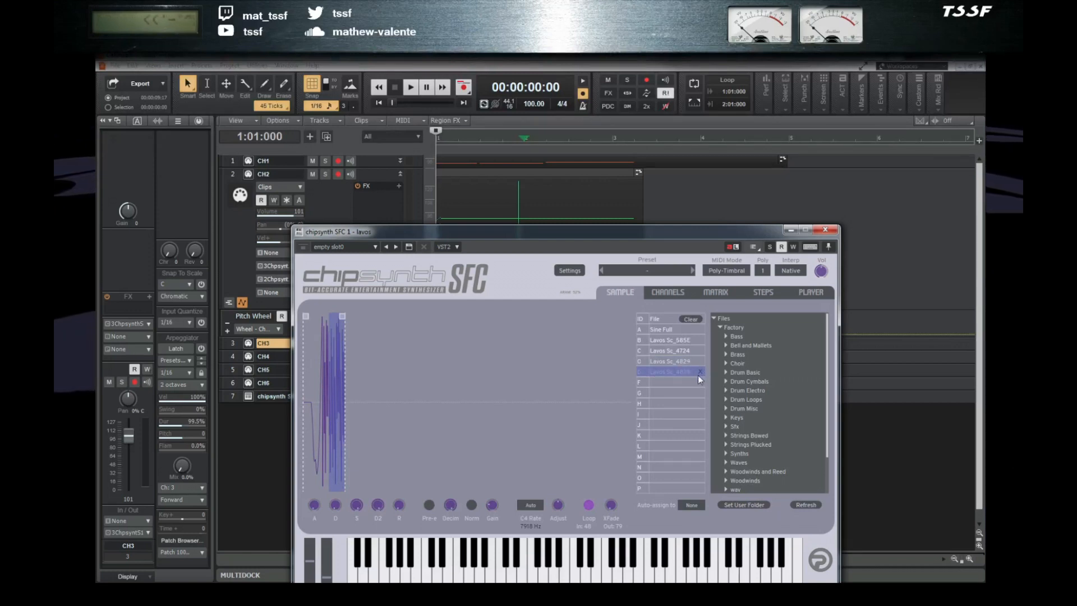
pyautogui.click(699, 372)
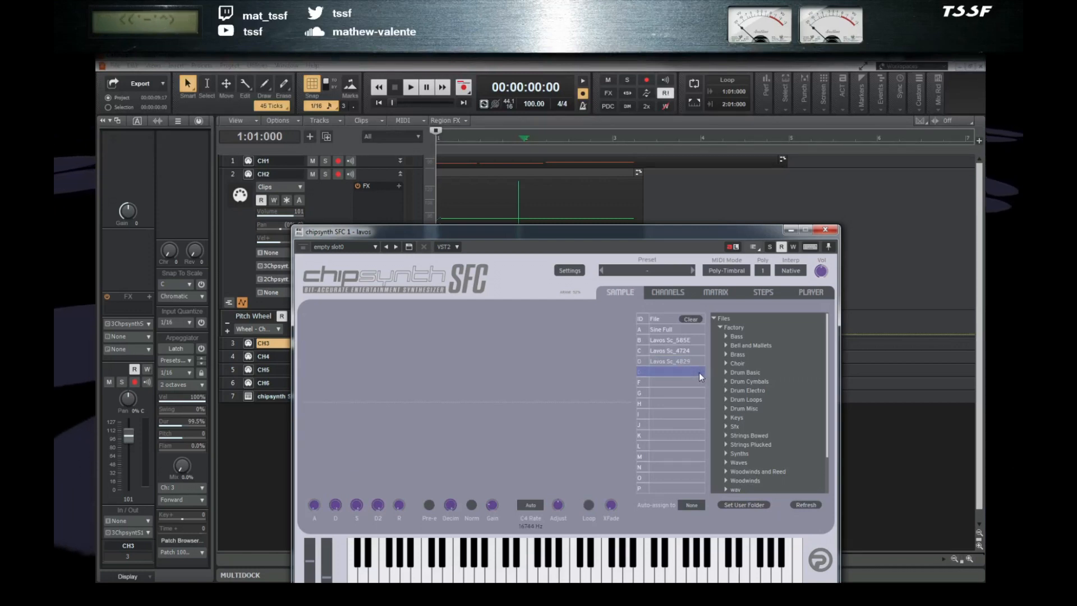
# - Show the Lavos Scream sample in slot C, audition it on the synth's keyboard and close the synth window
pyautogui.click(675, 354)
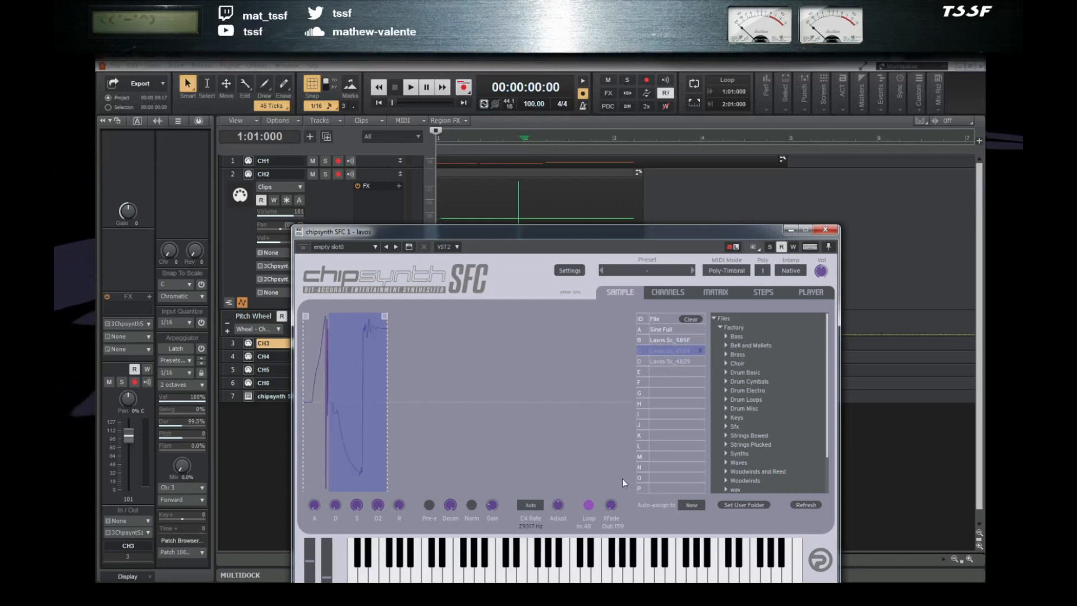
pyautogui.click(526, 572)
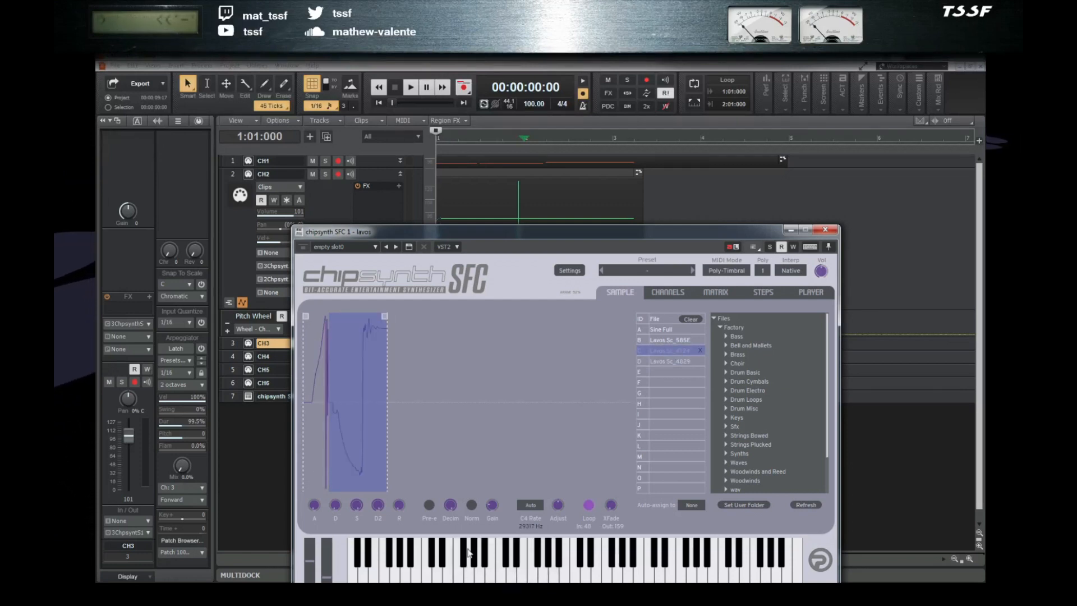
pyautogui.click(826, 229)
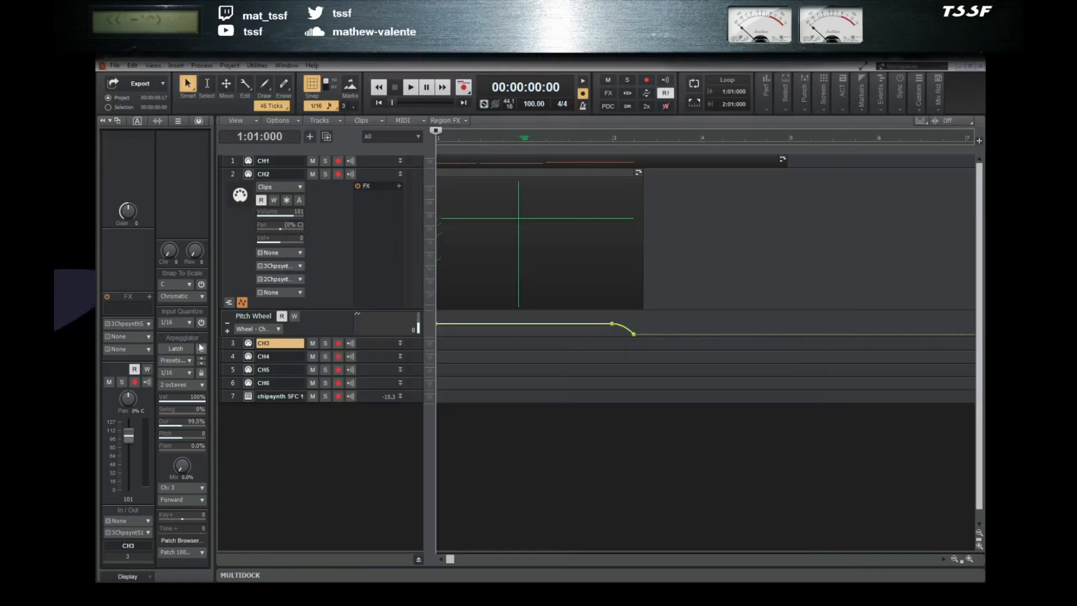
# - Select the CH3 track and play the arrangement from the start to hear the channels programmed so far
pyautogui.click(231, 343)
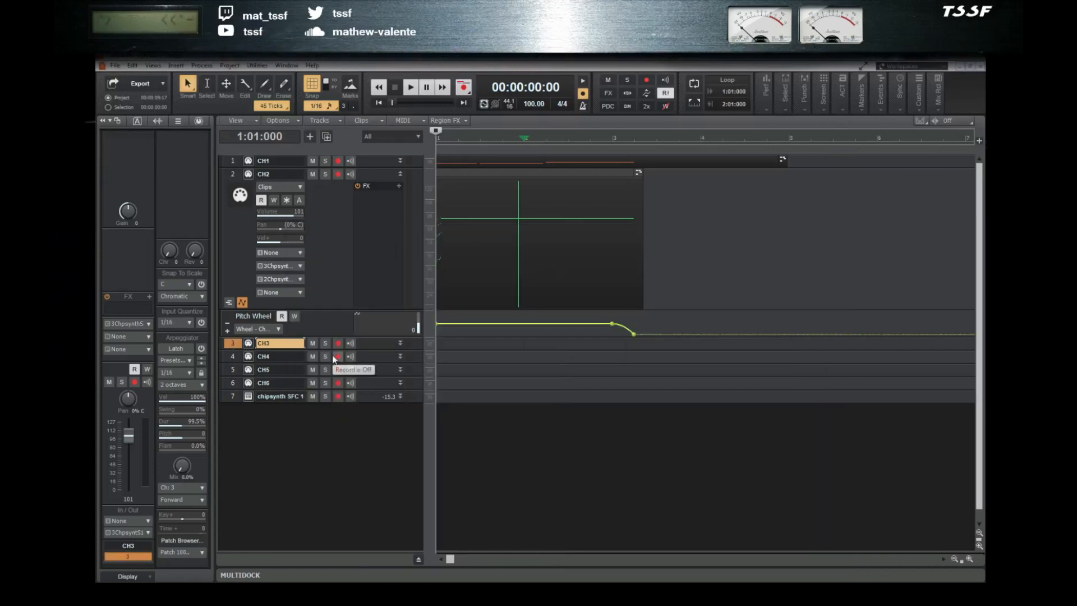
pyautogui.moveTo(534, 344); pyautogui.dragTo(501, 338)
pyautogui.press('space')
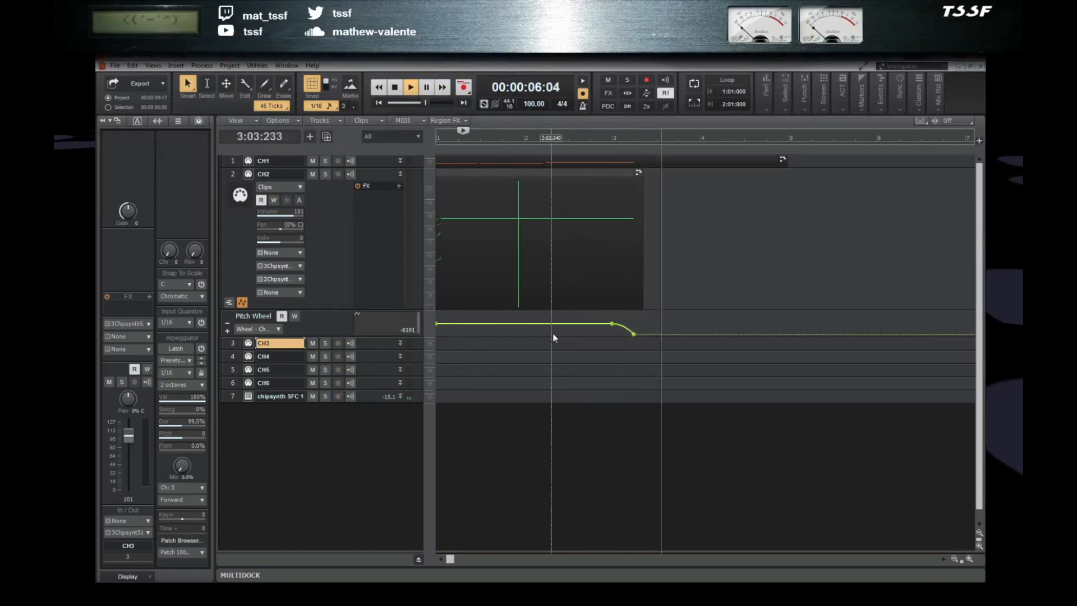
pyautogui.press('space')
# - Try trimming the start of CH3's Eb2 note to 1:01:088 in the piano roll and play it back
pyautogui.click(232, 345)
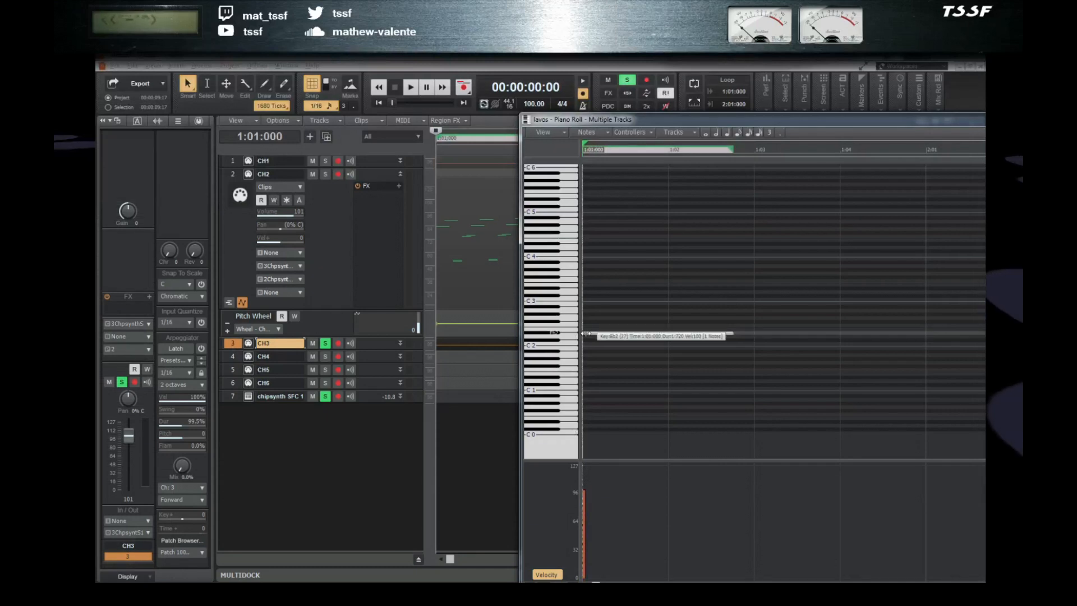
pyautogui.moveTo(584, 334); pyautogui.dragTo(594, 345)
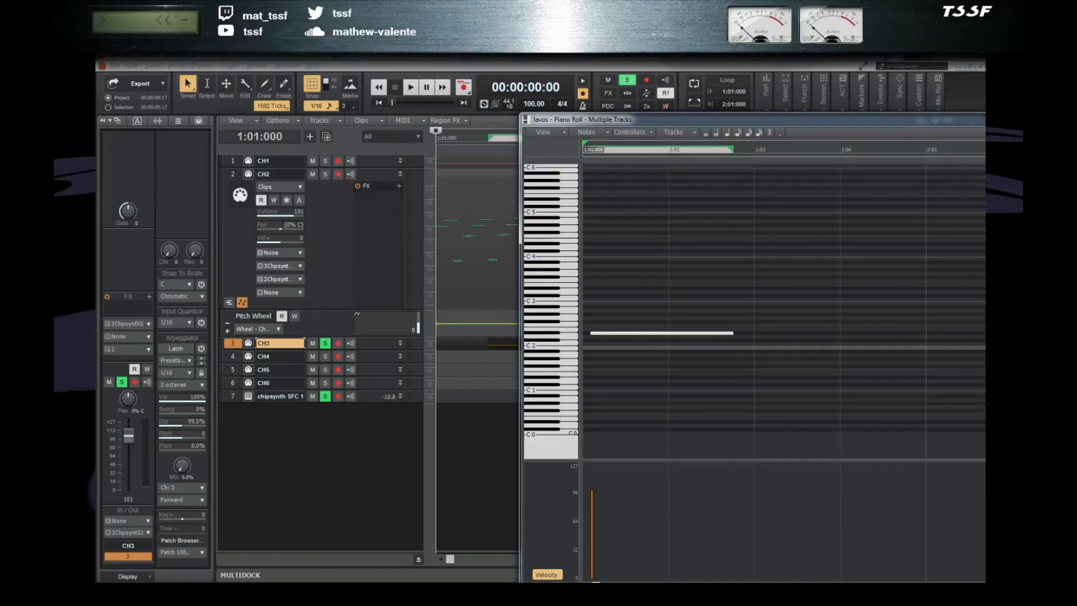
pyautogui.press('space')
pyautogui.press('space')
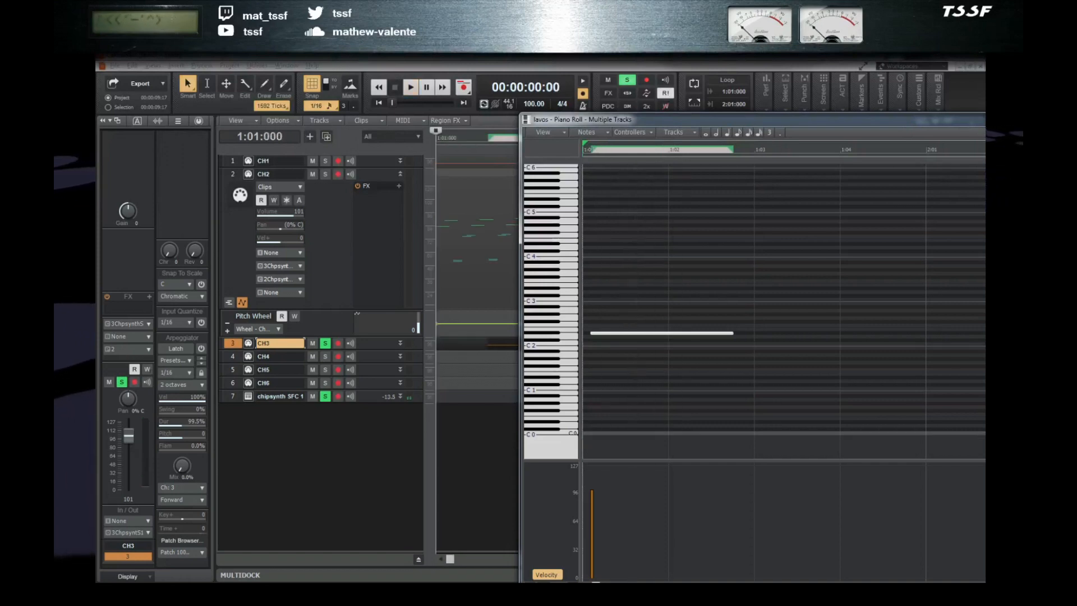
# - Move the Eb2 note back to 1:01:000, nudge it to 1:01:001 in the Event List and play it back
pyautogui.hotkey('alt', '8')
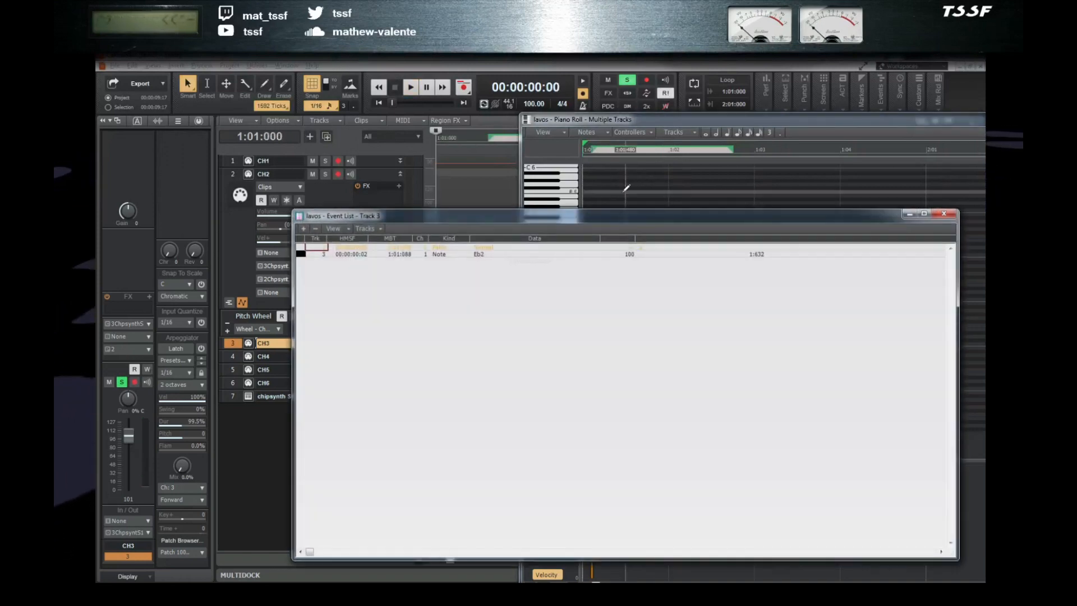
pyautogui.moveTo(550, 217); pyautogui.dragTo(312, 187)
pyautogui.click(618, 119)
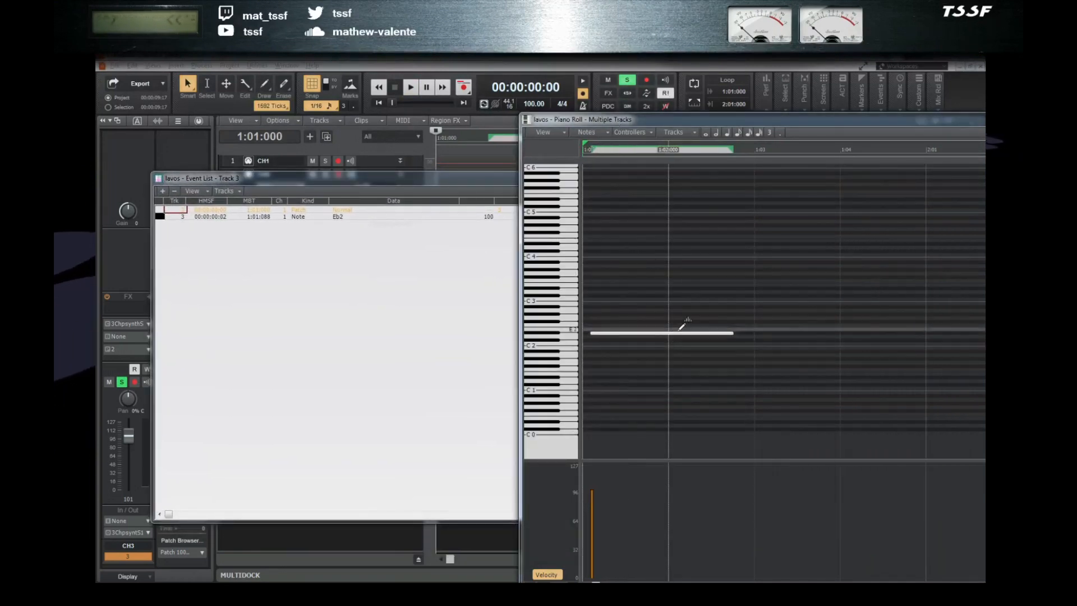
pyautogui.moveTo(658, 333); pyautogui.dragTo(645, 332)
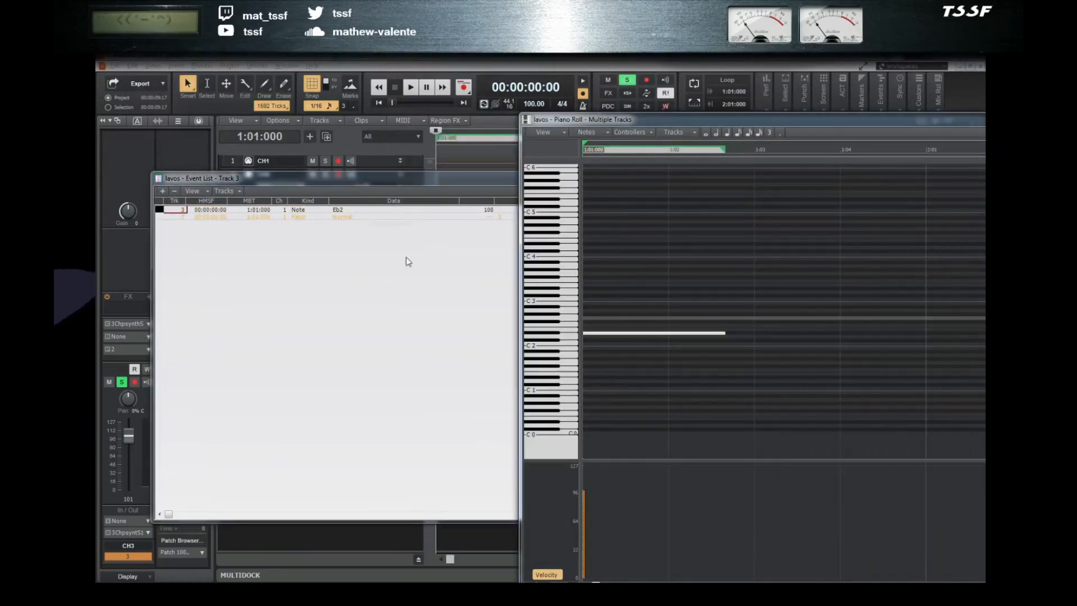
pyautogui.click(321, 219)
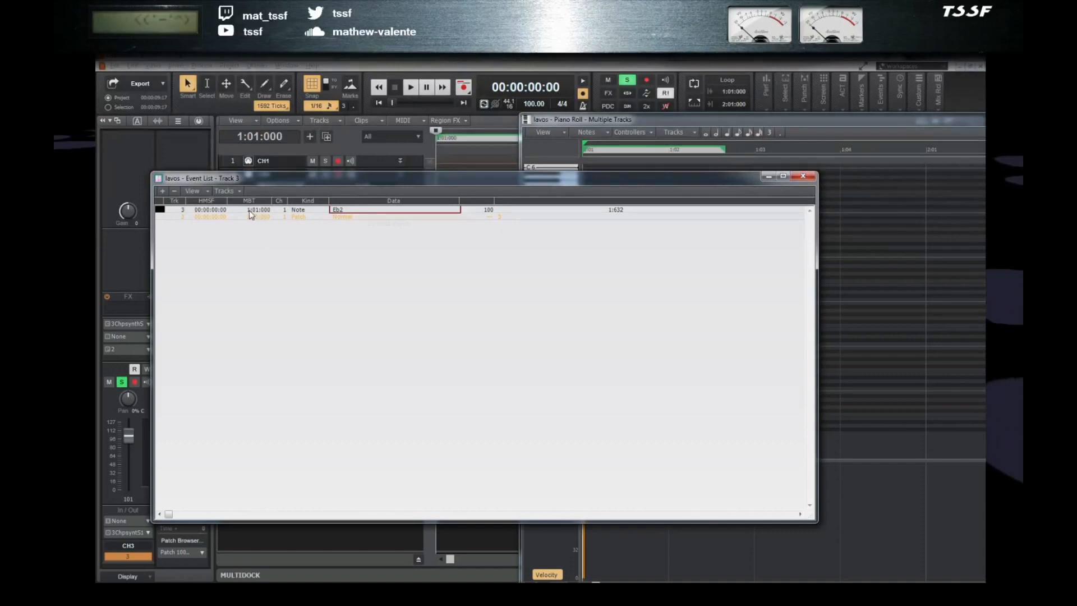
pyautogui.press('+')
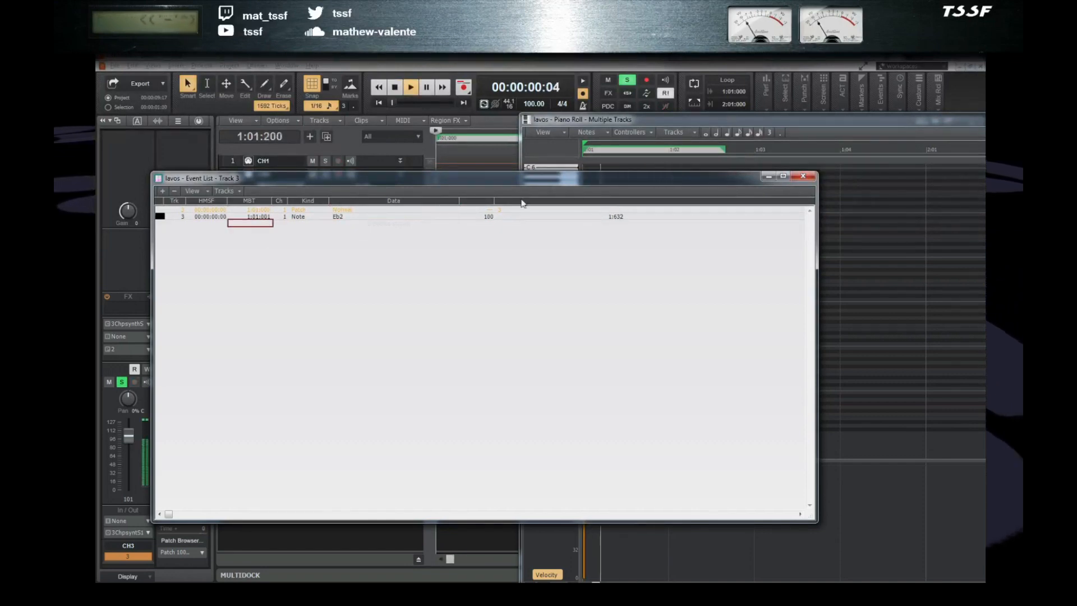
# - Switch to the SPC player, set its speed to 90 % and return to the Cakewalk project
pyautogui.hotkey('alt', 'Tab')
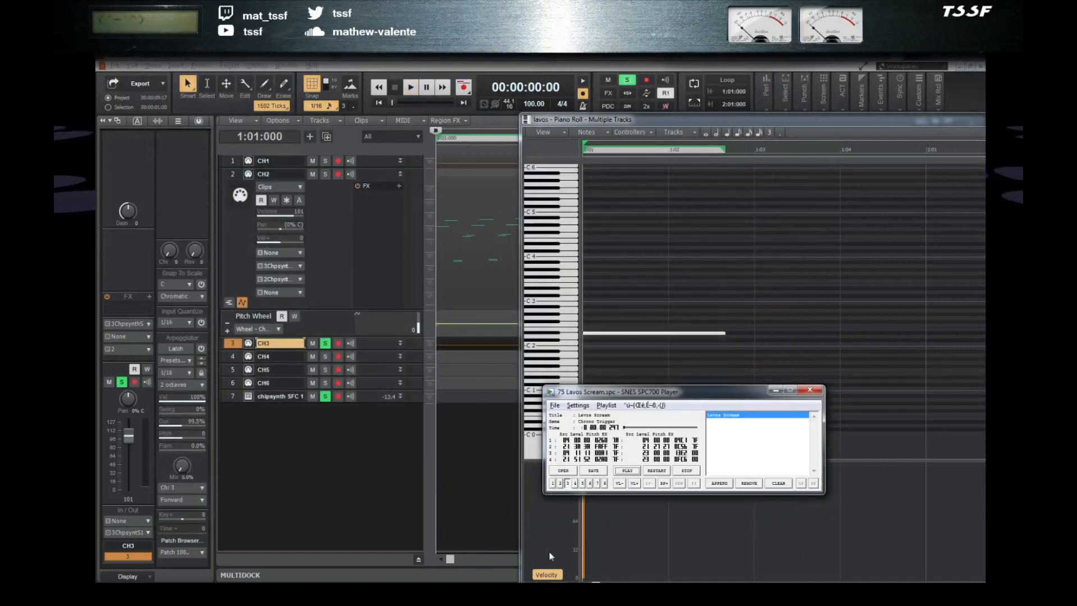
pyautogui.click(664, 483)
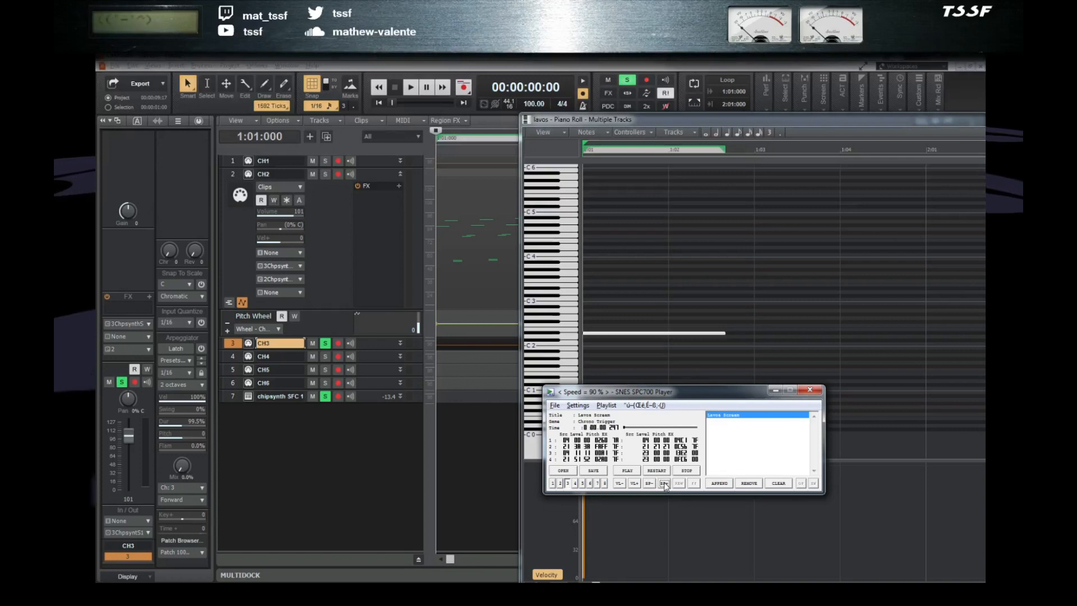
pyautogui.click(243, 104)
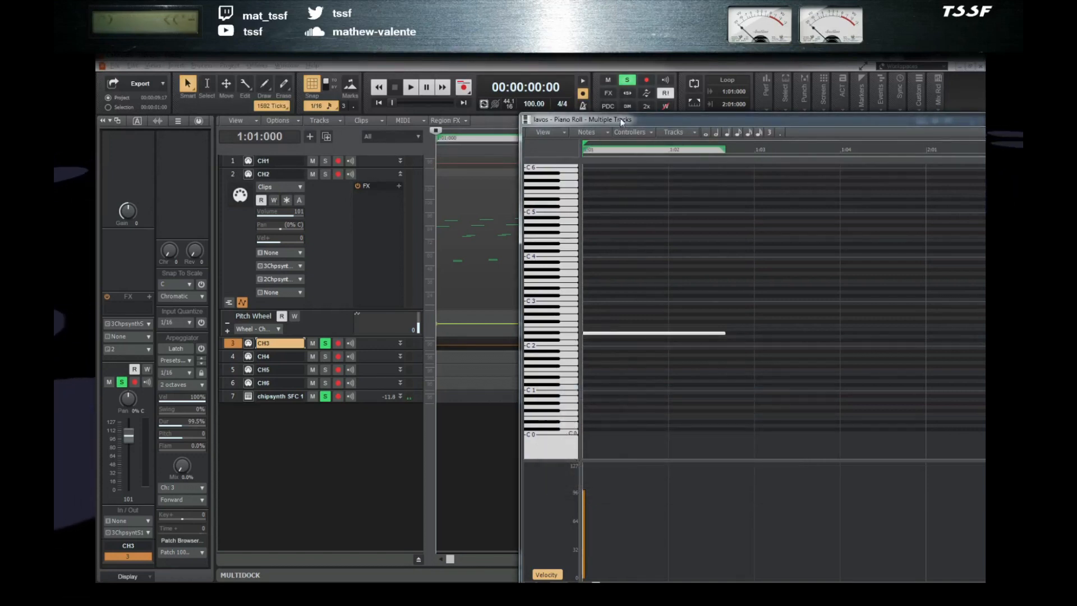
# - Add an 11-Expression controller lane on Channel 1 to CH3's piano roll and play the note back
pyautogui.moveTo(620, 119); pyautogui.dragTo(539, 97)
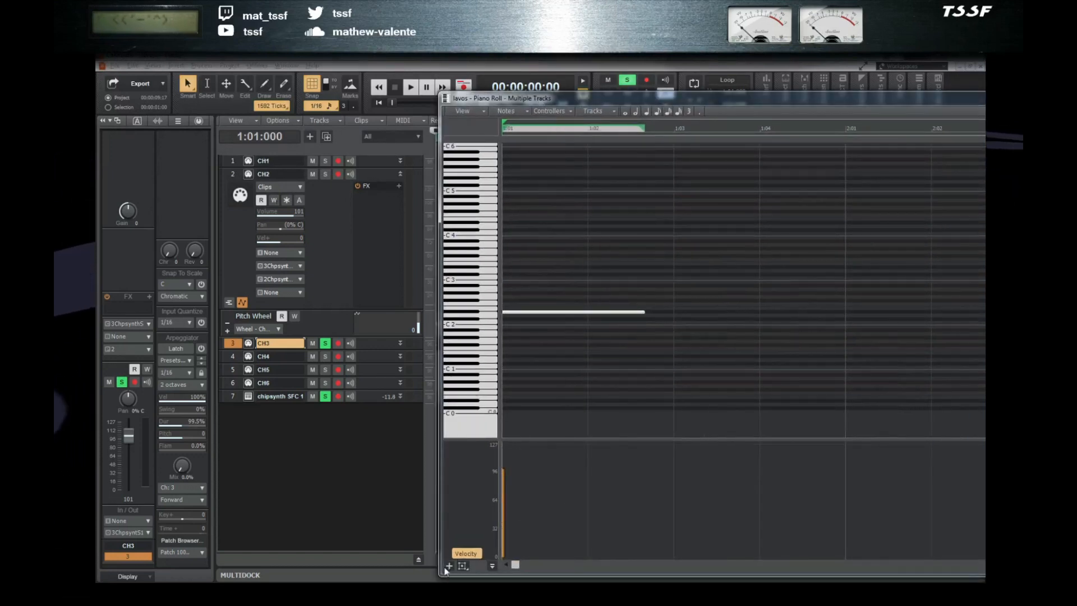
pyautogui.click(468, 566)
pyautogui.click(580, 509)
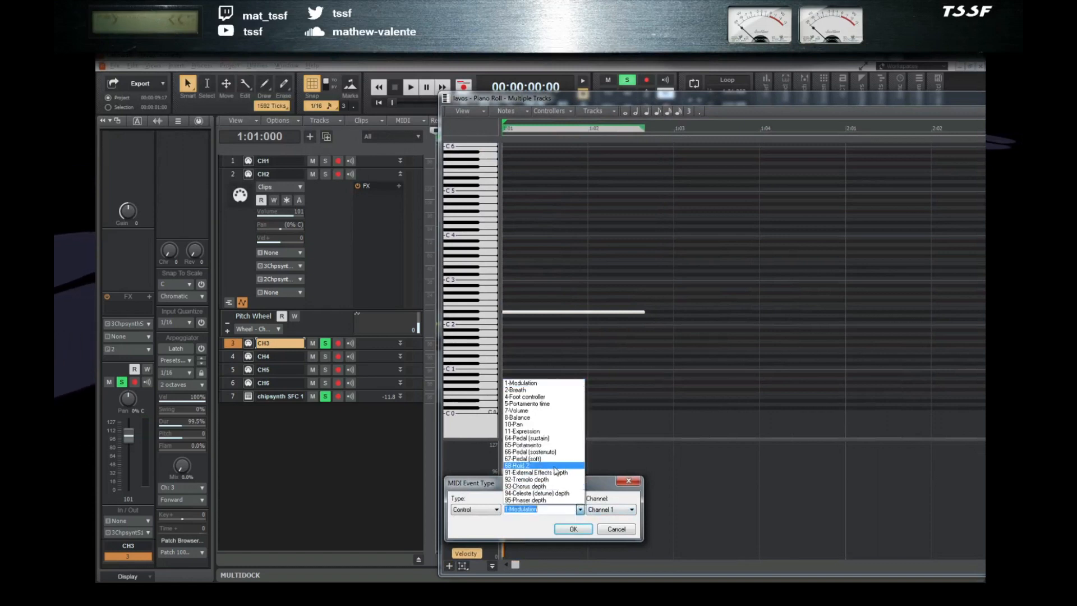
pyautogui.click(540, 435)
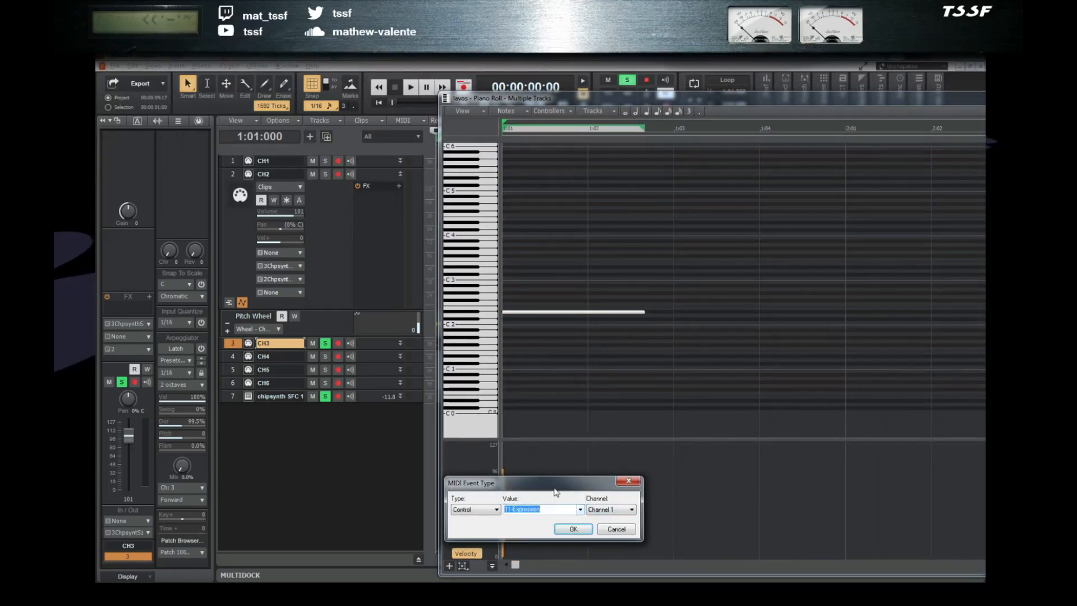
pyautogui.click(572, 531)
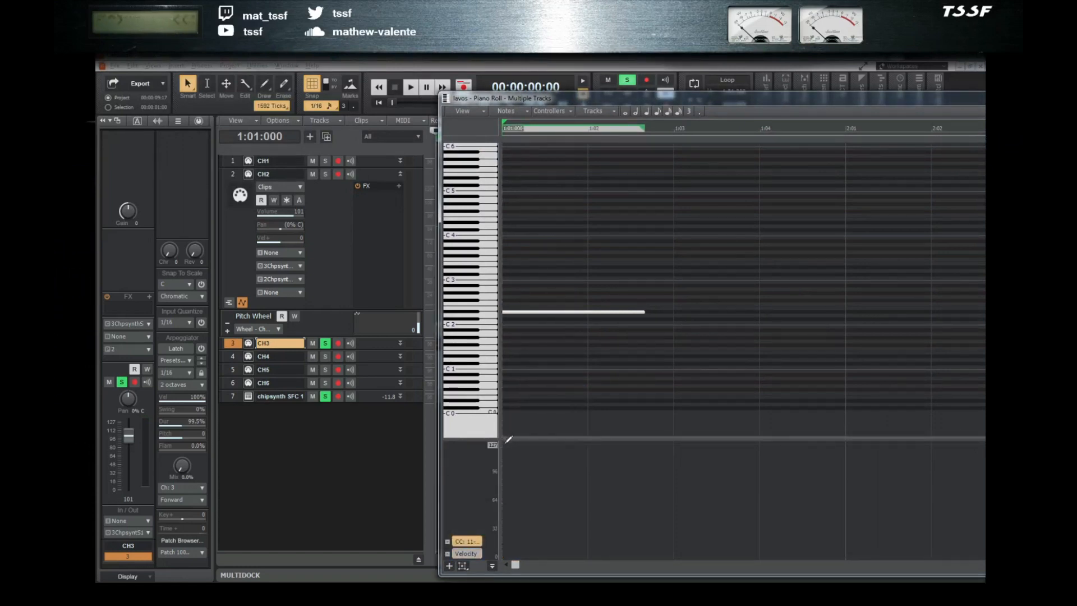
pyautogui.press('space')
pyautogui.press('space')
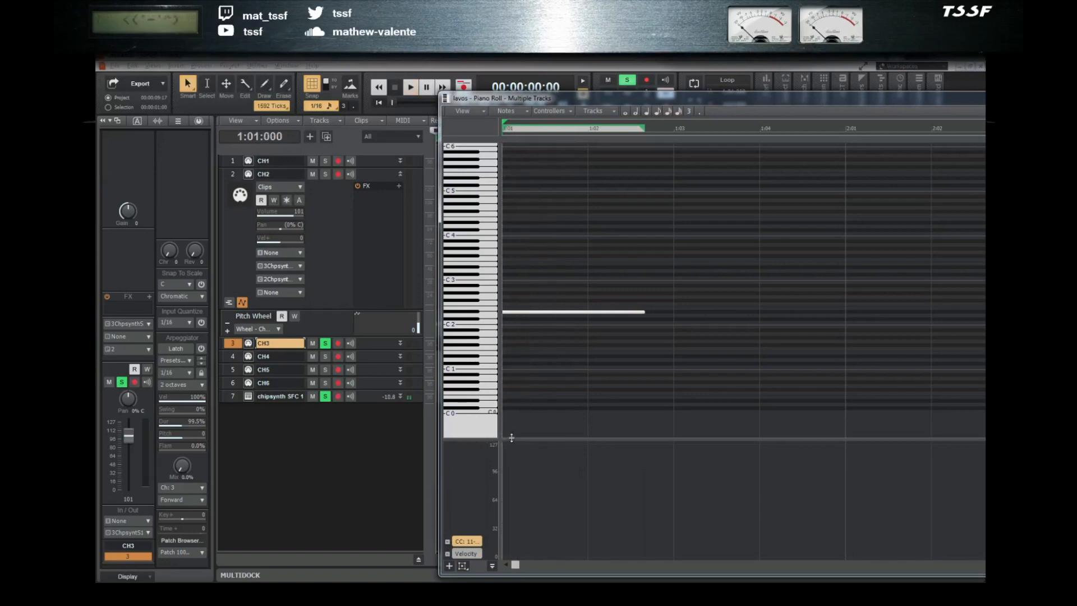
# - Move the Eb2 note's start to 00:00:00:01 in the Event List, close the list and audition the timing
pyautogui.hotkey('alt', '8')
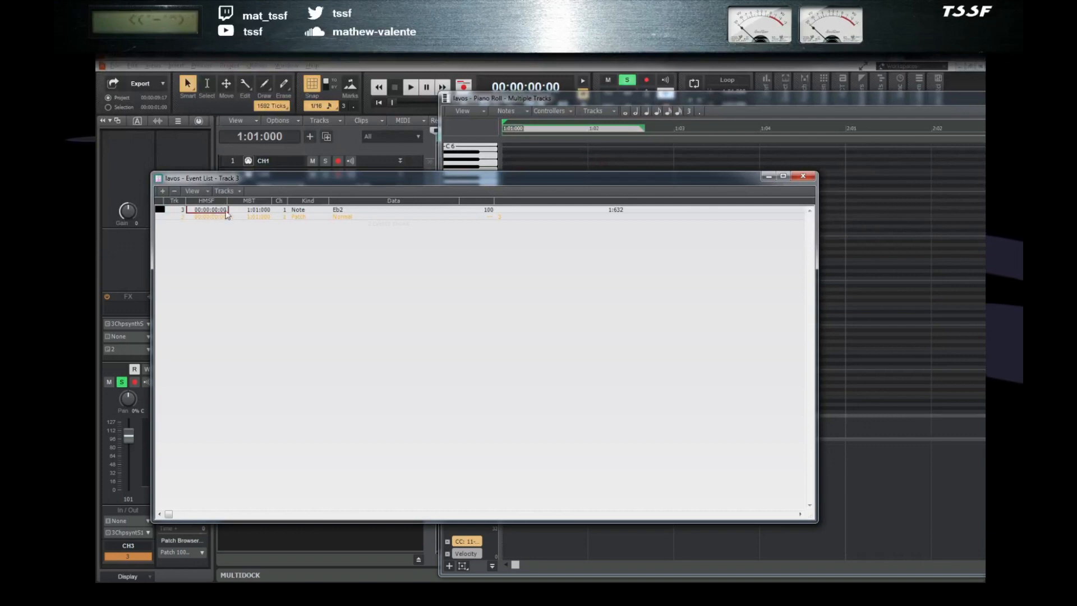
pyautogui.press('KP_Add')
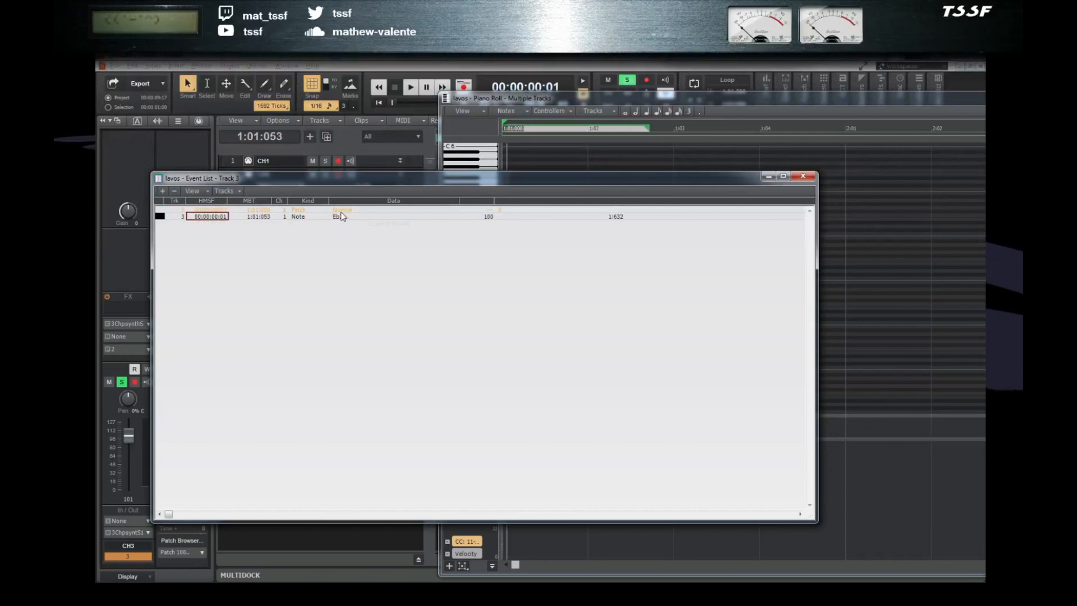
pyautogui.click(803, 177)
pyautogui.press('space')
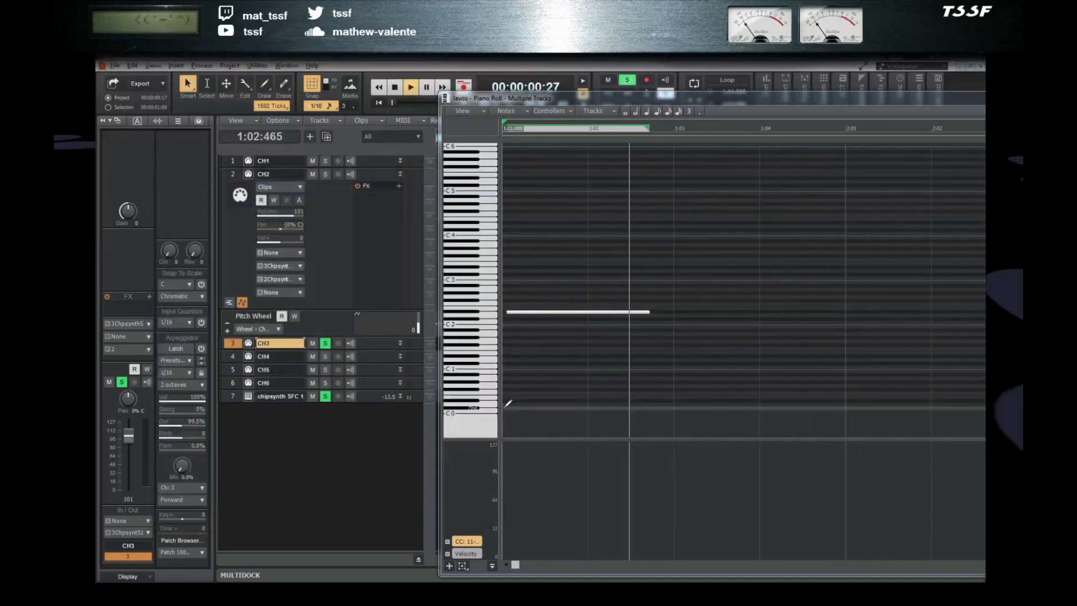
pyautogui.press('space')
pyautogui.press('space')
pyautogui.press('space')
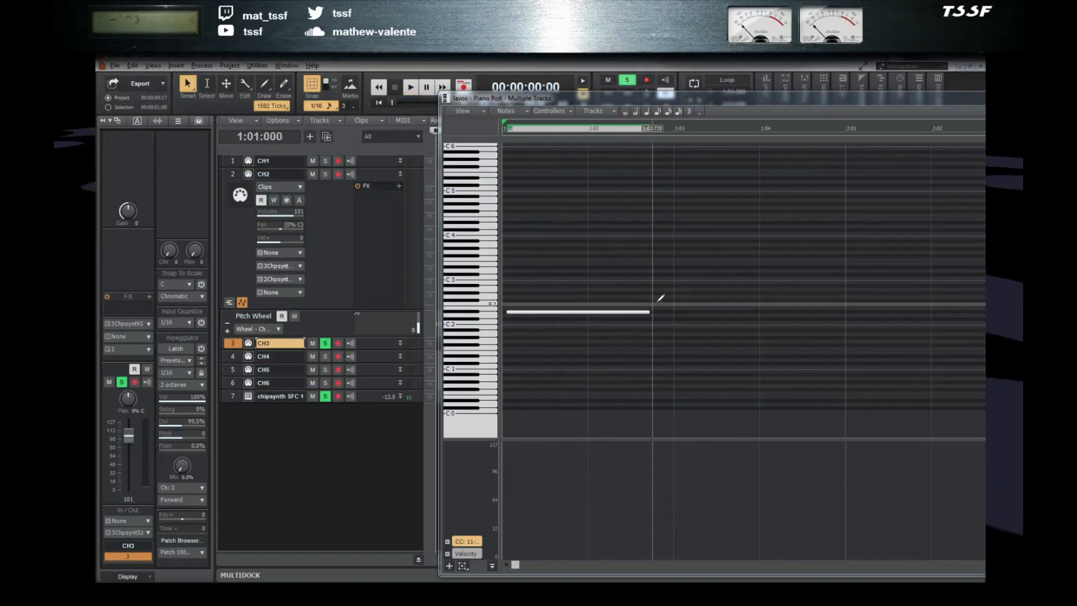
# - Shorten the Eb2 note to about 667 ticks, draw an Expression fade from 127 to about 5 under it and play it back
pyautogui.click(653, 307)
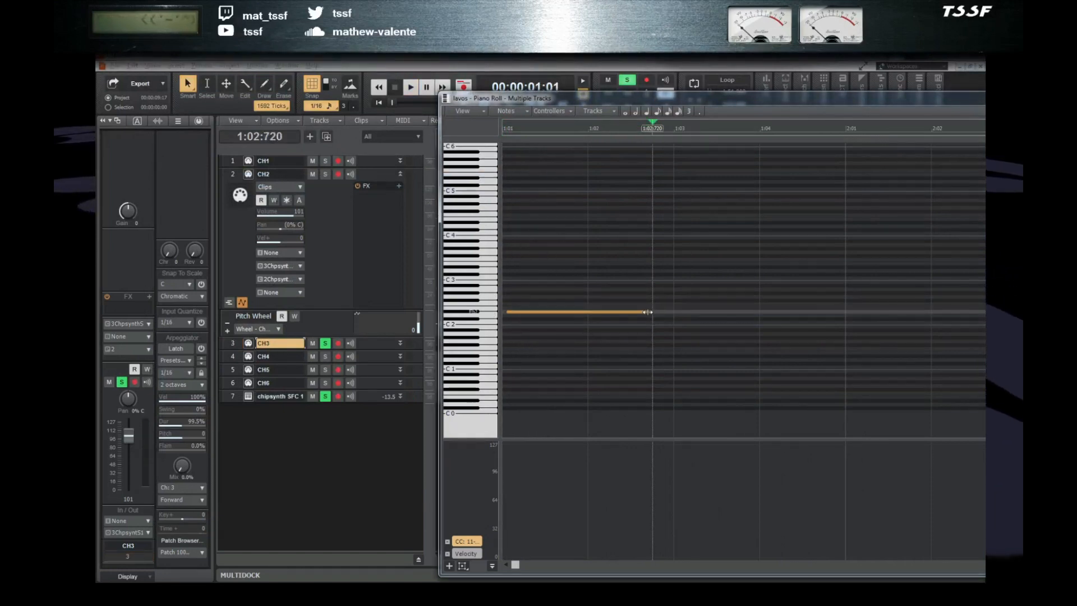
pyautogui.moveTo(648, 313); pyautogui.dragTo(567, 314)
pyautogui.press('d')
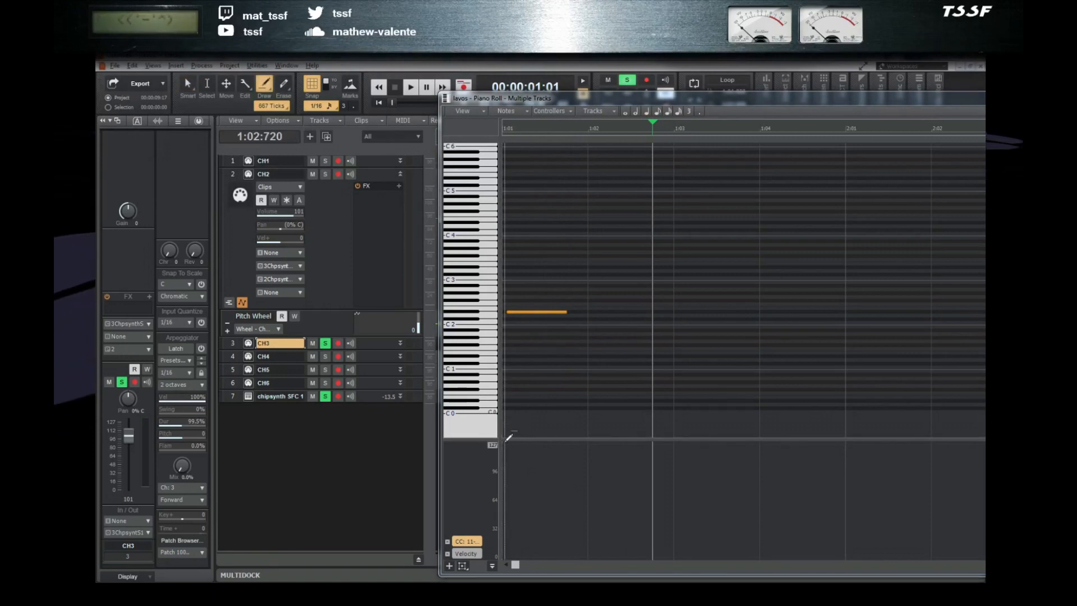
pyautogui.moveTo(503, 443); pyautogui.dragTo(560, 555)
pyautogui.press('w')
pyautogui.press('space')
pyautogui.press('space')
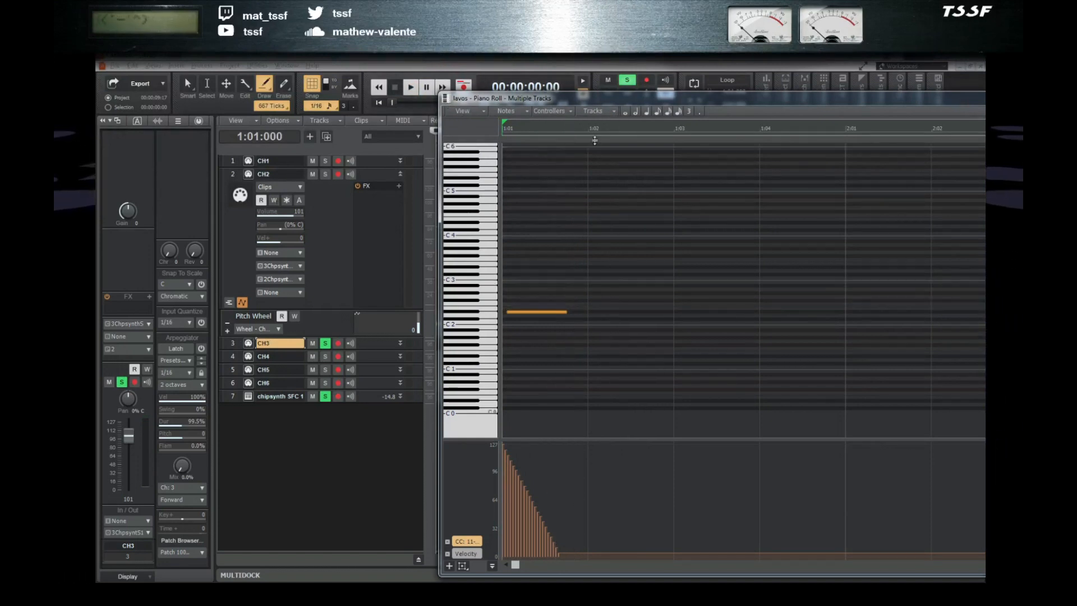
# - Insert an event at 1:01:630 in CH3's Event List, change its kind to Patch and choose its patch
pyautogui.click(579, 133)
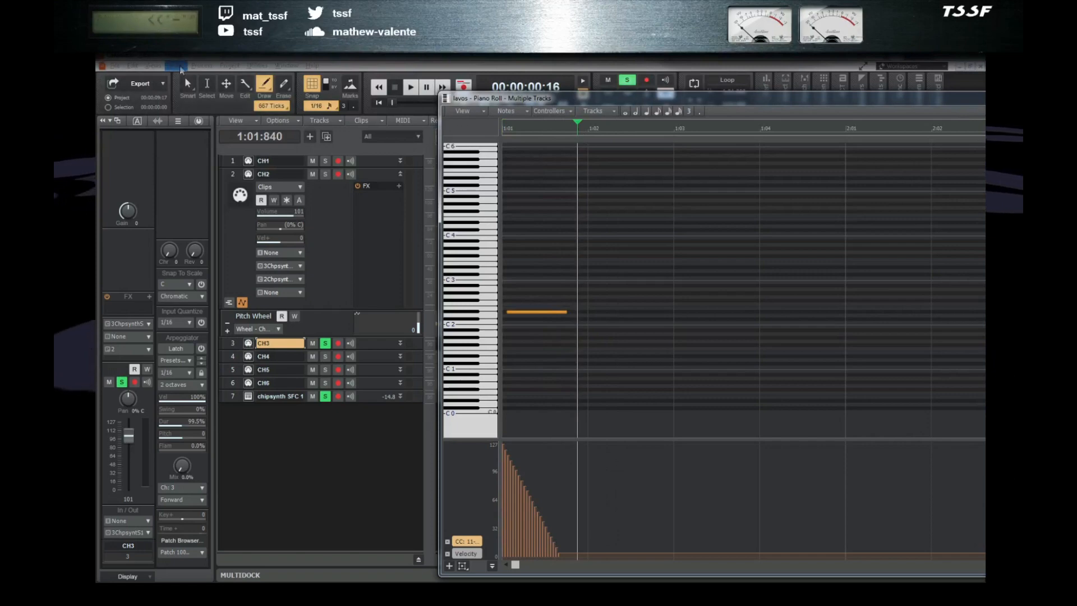
pyautogui.click(177, 66)
pyautogui.click(180, 67)
pyautogui.hotkey('alt', '8')
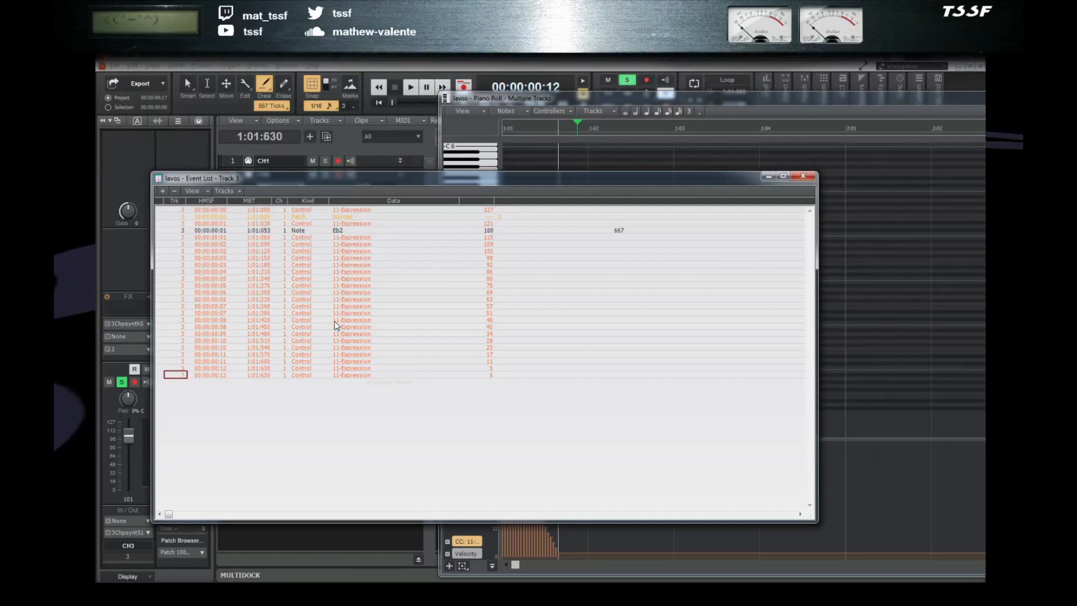
pyautogui.press('Insert')
pyautogui.press('Right')
pyautogui.press('Right')
pyautogui.press('Right')
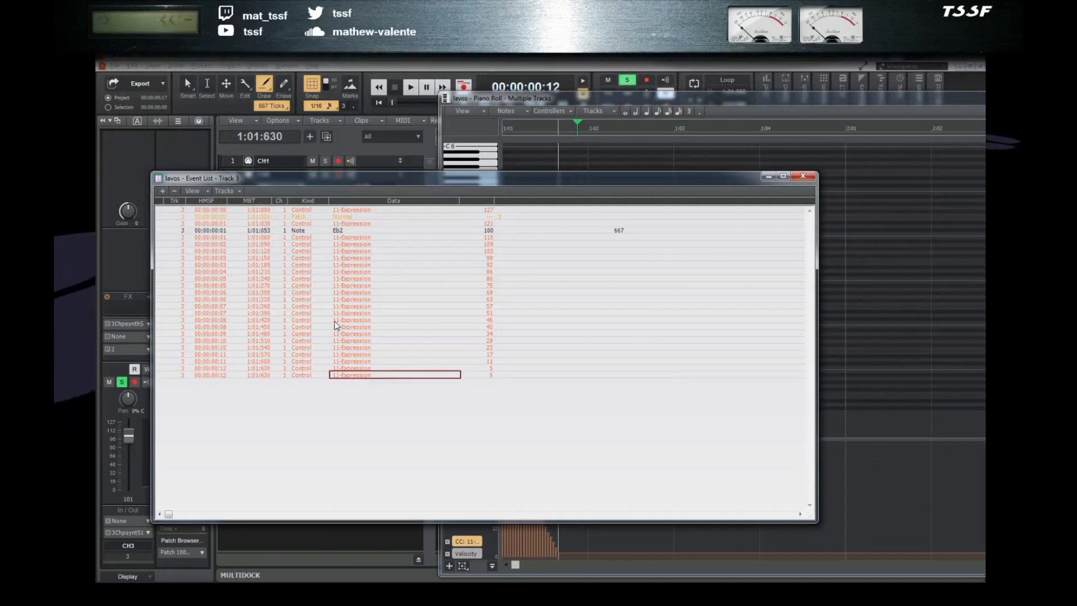
pyautogui.press('Left')
pyautogui.press('Return')
pyautogui.press('Down')
pyautogui.press('Return')
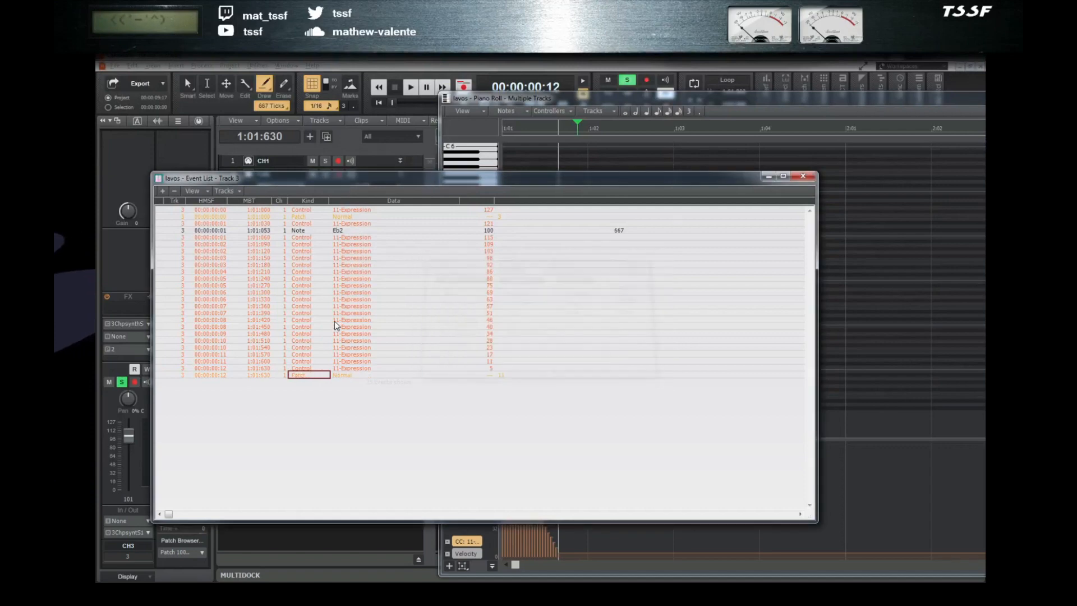
pyautogui.click(507, 376)
pyautogui.press('Return')
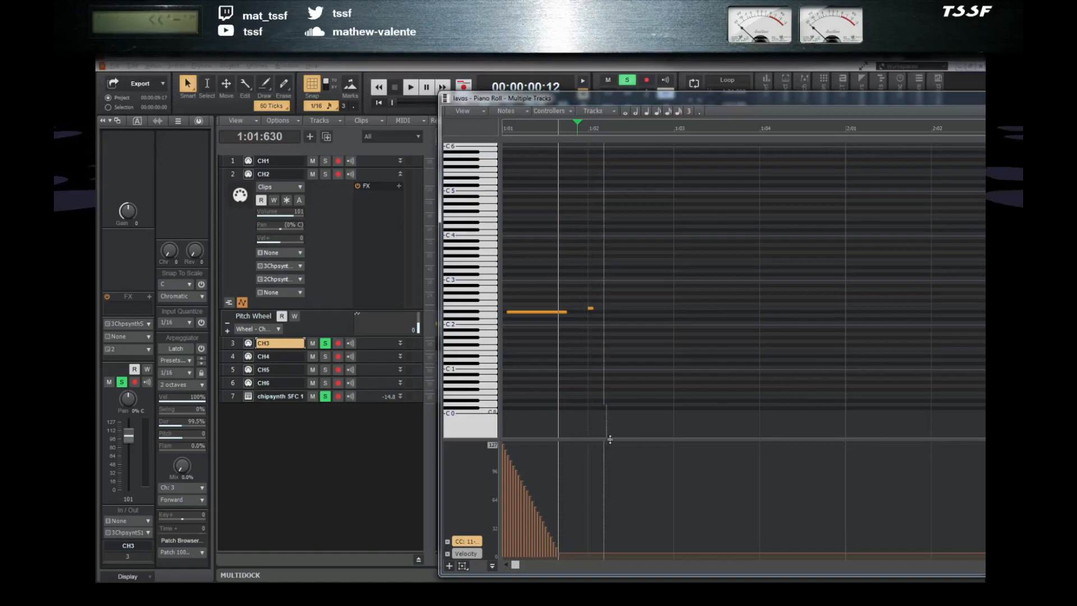
# - Raise CH3's Expression back to about 127 at beat 1:02 and align the short C3 note with that beat
pyautogui.moveTo(610, 443); pyautogui.dragTo(613, 444)
pyautogui.press('w')
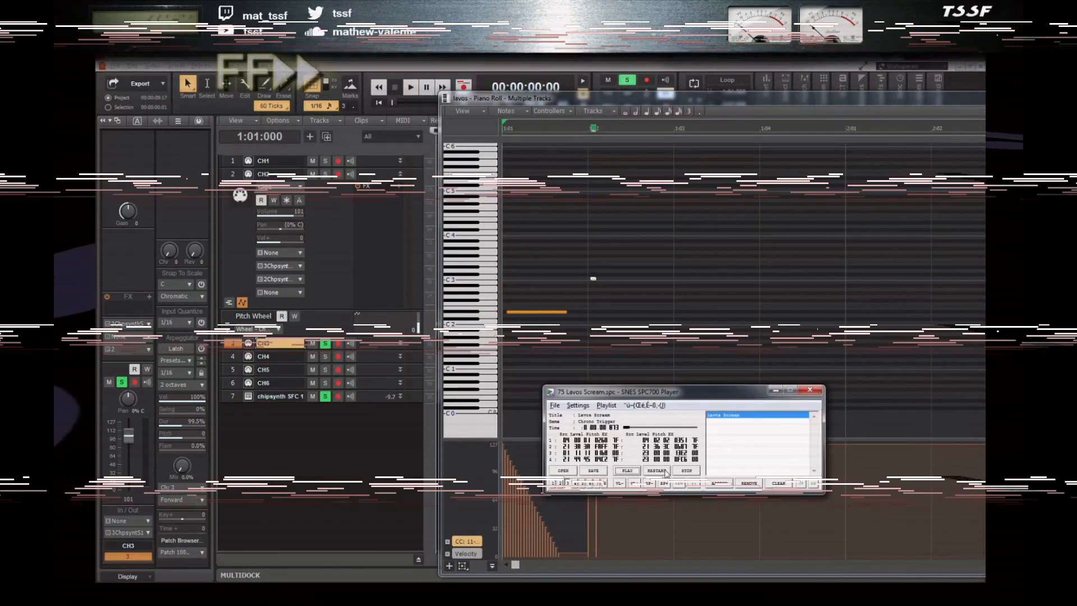
pyautogui.click(594, 278)
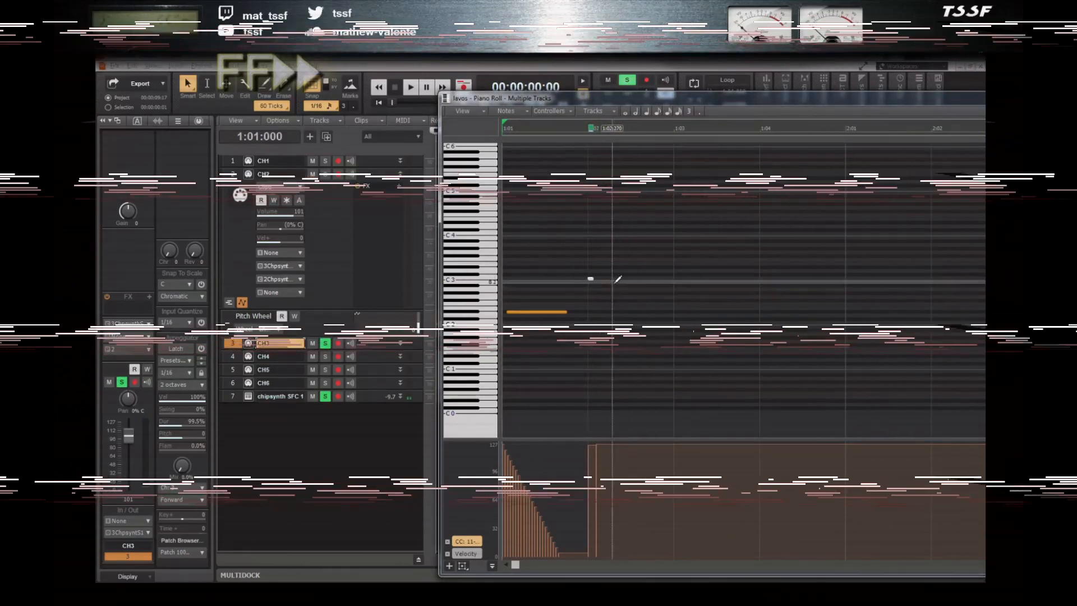
# - Repeat the short C3 note as an even row from beat 1:02 to about halfway through beat 1:03
pyautogui.moveTo(594, 279)
pyautogui.mouseDown()
pyautogui.moveTo(666, 279)
pyautogui.moveTo(651, 278)
pyautogui.mouseUp()
pyautogui.click(595, 279)
pyautogui.hotkey('ctrl', 'z')
pyautogui.click(591, 278)
# - Play back the repeated C3 notes and compare them with 75 Lavos Scream.spc in the SPC player
pyautogui.press('space')
pyautogui.press('space')
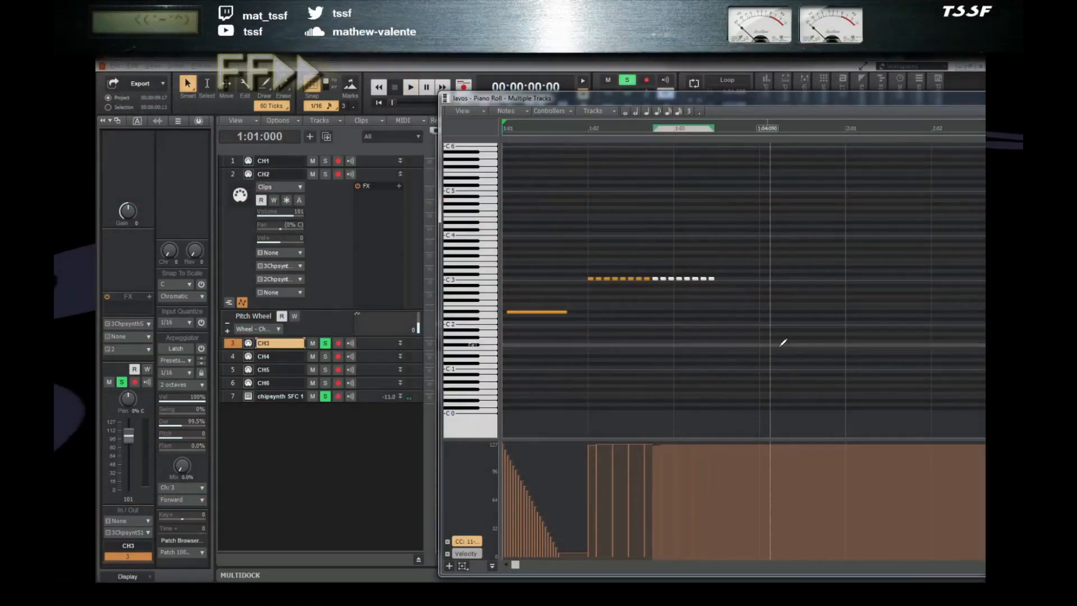
pyautogui.hotkey('alt', 'Tab')
pyautogui.click(631, 470)
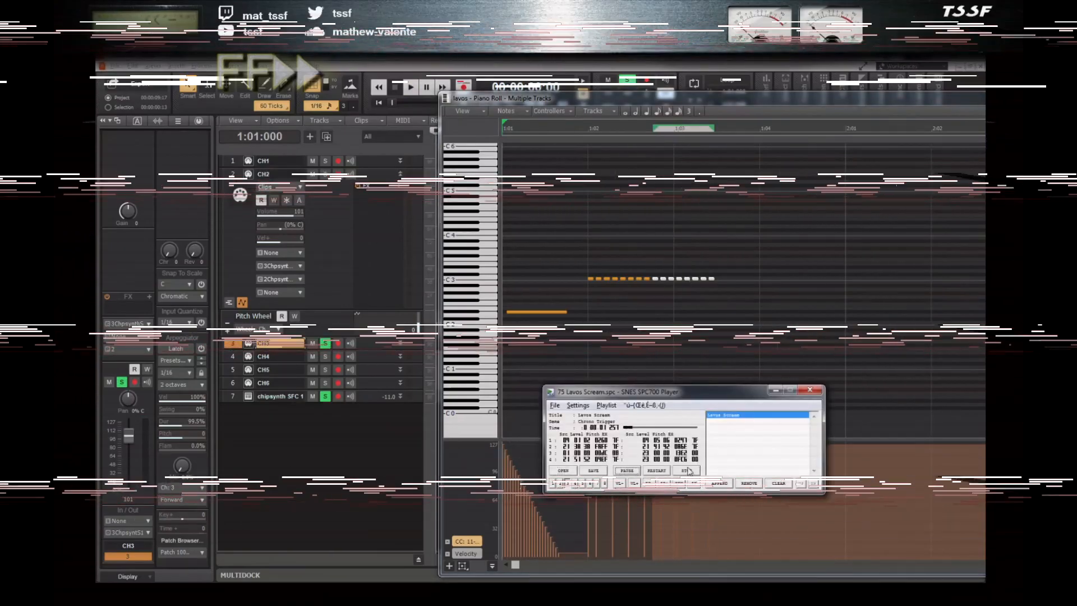
# - Draw a velocity ramp falling from near maximum to low across the repeated C3 notes and play the result
pyautogui.click(467, 553)
pyautogui.press('space')
pyautogui.middleClick(681, 411)
pyautogui.click(722, 380)
pyautogui.moveTo(606, 439)
pyautogui.mouseDown()
pyautogui.moveTo(608, 460)
pyautogui.moveTo(609, 418)
pyautogui.moveTo(729, 549)
pyautogui.mouseUp()
pyautogui.middleClick(572, 310)
pyautogui.click(548, 274)
pyautogui.click(636, 359)
pyautogui.middleClick(624, 368)
pyautogui.click(680, 335)
pyautogui.press('w')
pyautogui.press('space')
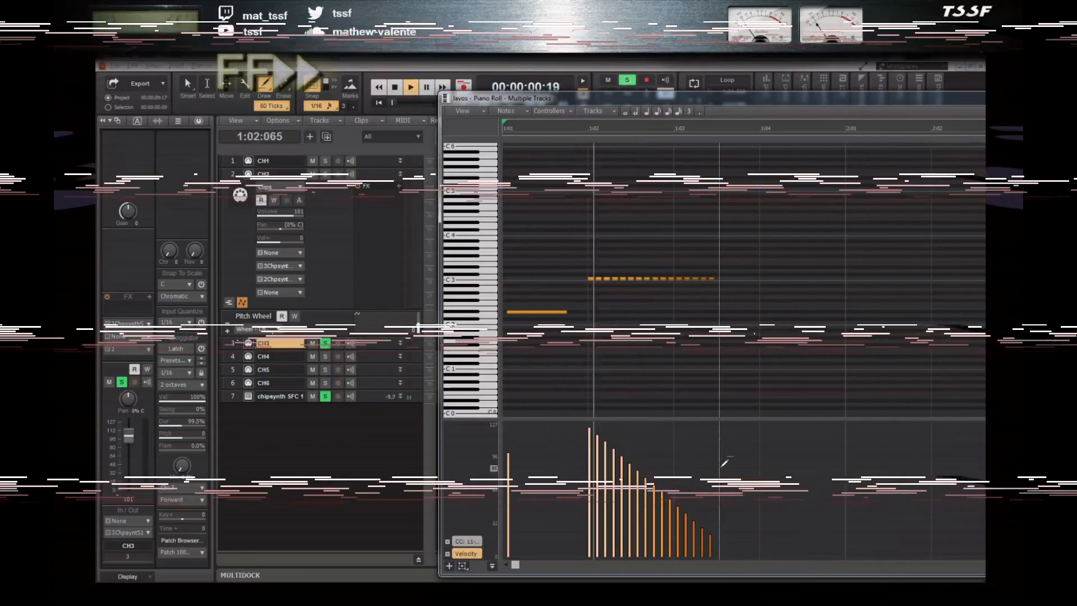
# - Compress the row of repeated C3 notes to about half its span with the Length command and play the result
pyautogui.press('space')
pyautogui.middleClick(654, 403)
pyautogui.click(647, 378)
pyautogui.middleClick(561, 240)
pyautogui.moveTo(563, 241); pyautogui.dragTo(813, 332)
pyautogui.click(202, 66)
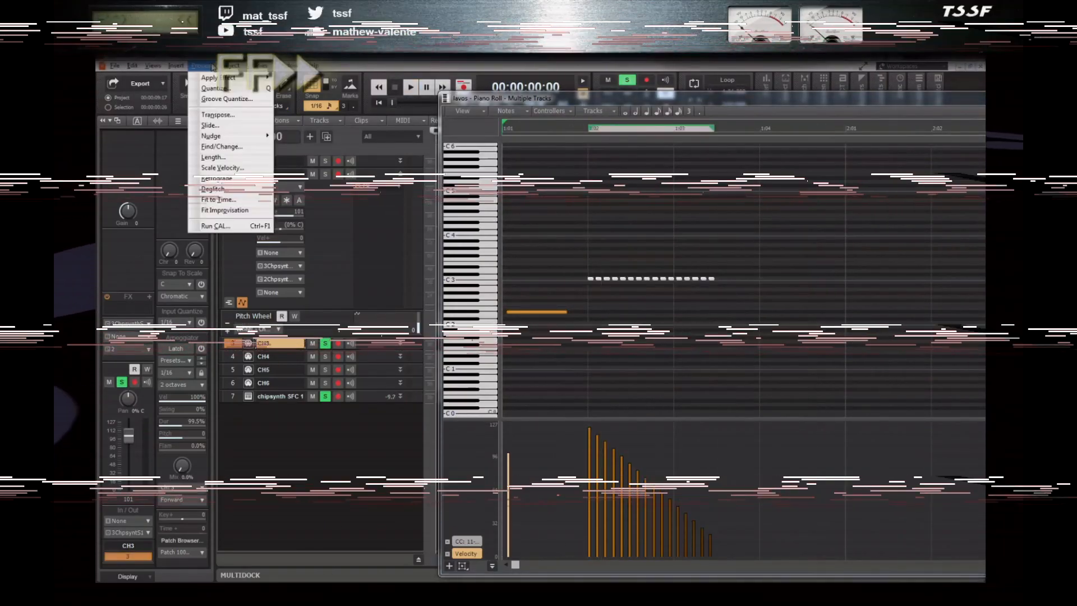
pyautogui.click(216, 158)
pyautogui.click(465, 270)
pyautogui.moveTo(534, 241); pyautogui.dragTo(337, 256)
pyautogui.click(403, 276)
pyautogui.press('space')
pyautogui.press('space')
# - Add a Wheel controller lane on Channel 1 to CH3's piano roll
pyautogui.hotkey('ctrl', 'a')
pyautogui.moveTo(570, 244); pyautogui.dragTo(750, 306)
pyautogui.click(153, 65)
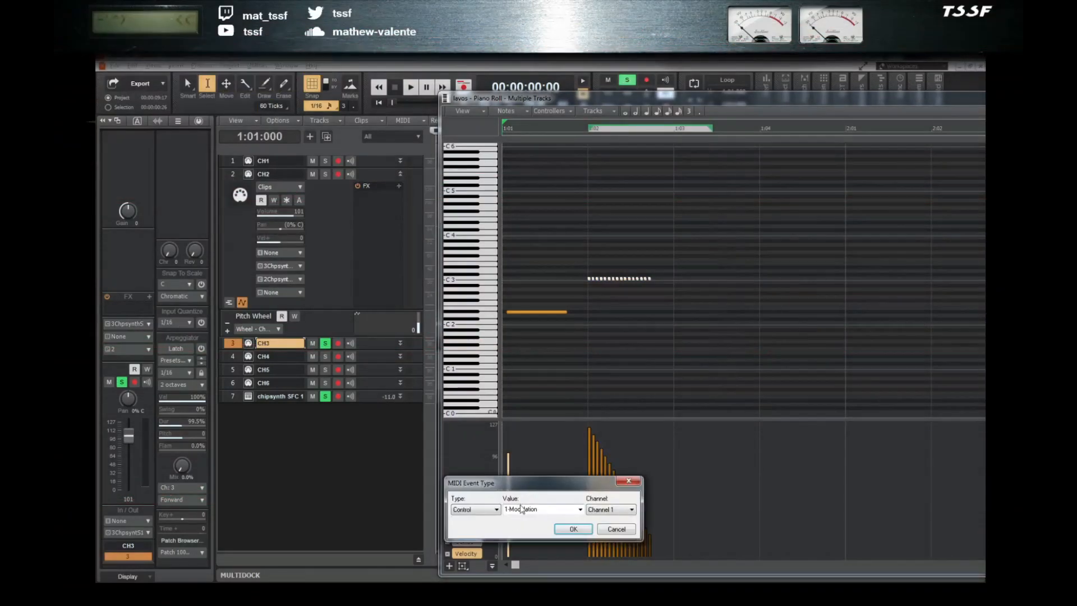
pyautogui.click(580, 510)
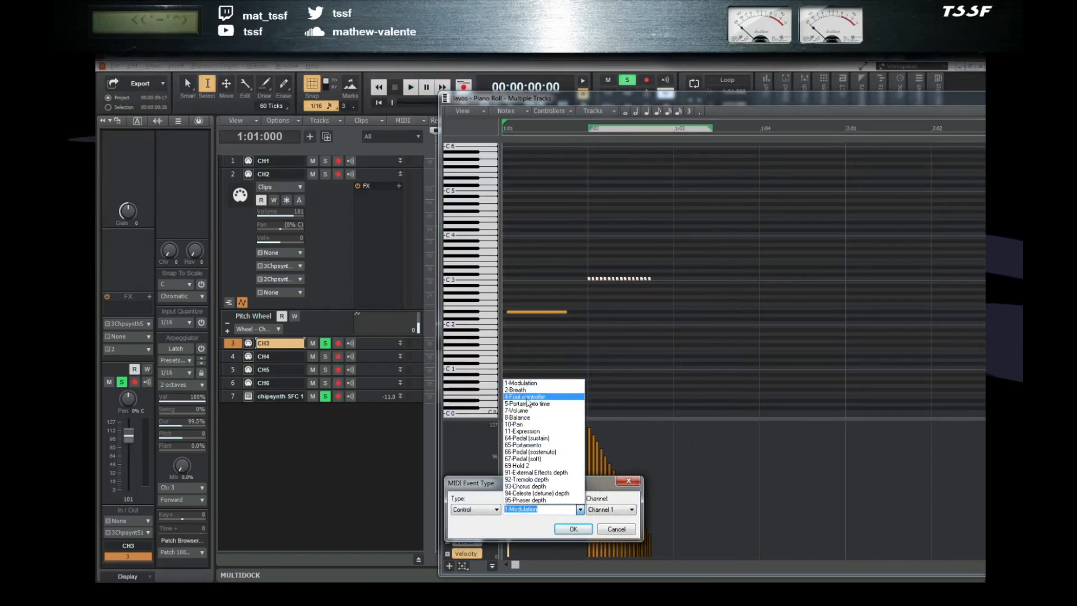
pyautogui.click(474, 510)
pyautogui.click(474, 509)
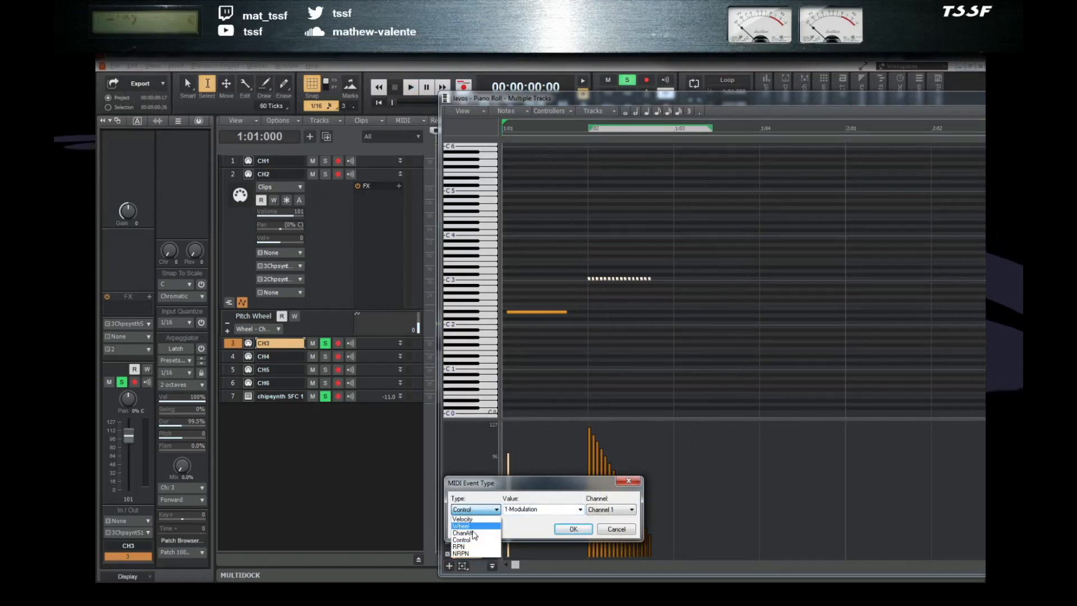
pyautogui.click(470, 526)
pyautogui.click(561, 529)
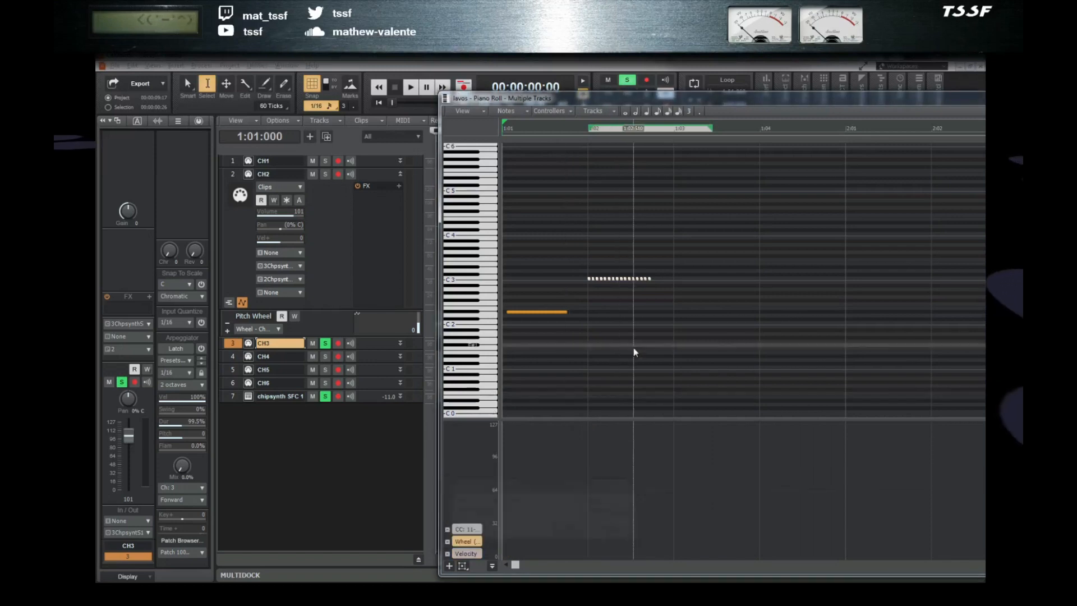
# - Draw a pitch wheel ramp falling from centre to minimum, from beat 1:02 to just before beat 1:03
pyautogui.middleClick(637, 340)
pyautogui.click(664, 318)
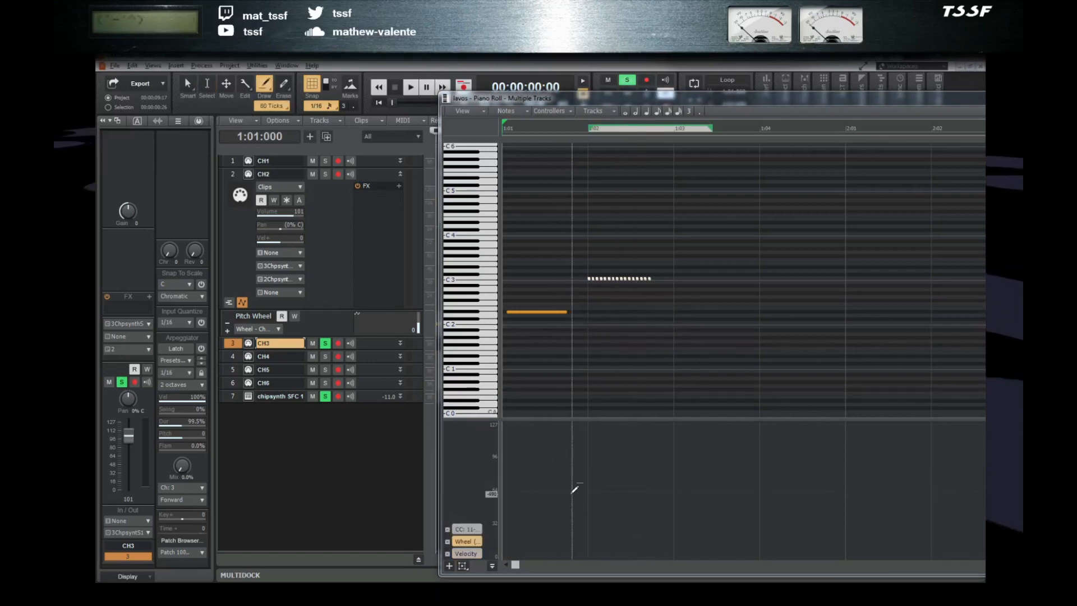
pyautogui.moveTo(589, 492); pyautogui.dragTo(669, 553)
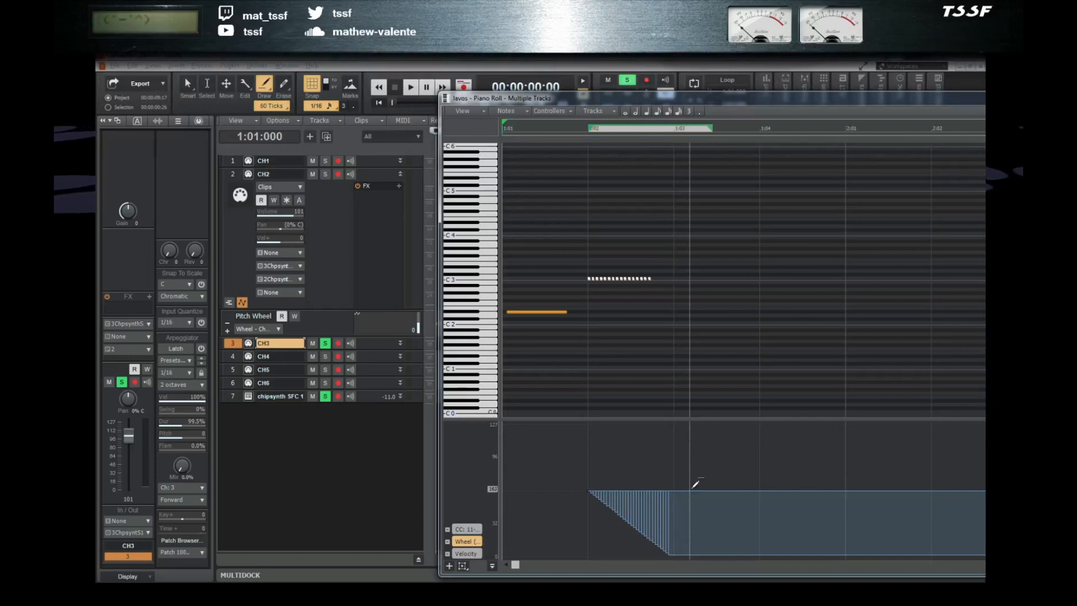
# - Return the pitch wheel to centre immediately after the ramp, at about beat 1:03, removing the misplaced reset event
pyautogui.click(683, 490)
pyautogui.middleClick(723, 464)
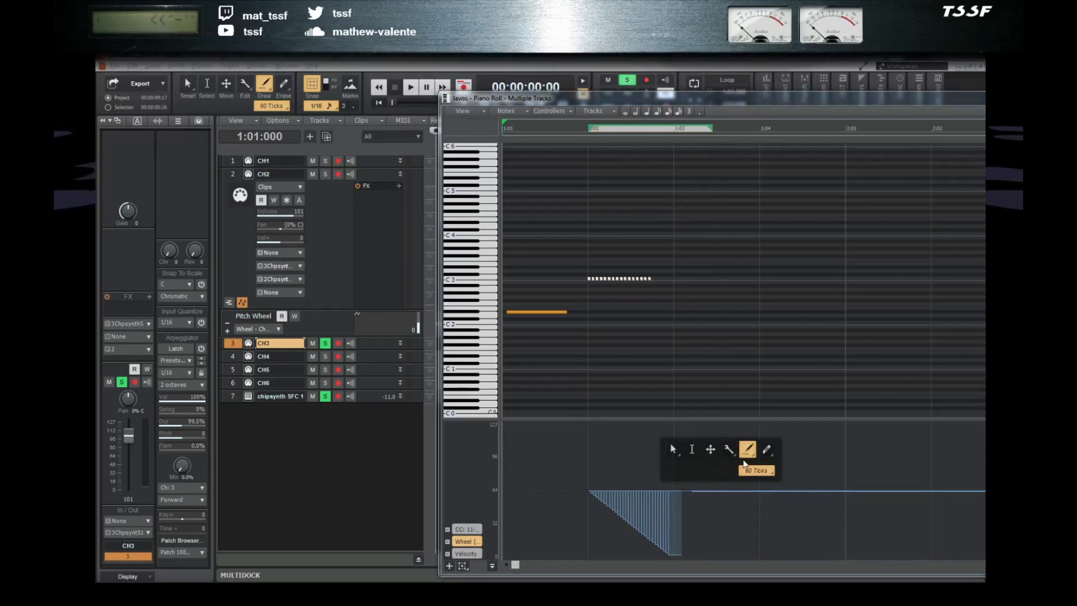
pyautogui.click(767, 449)
pyautogui.moveTo(707, 494)
pyautogui.mouseDown()
pyautogui.moveTo(730, 495)
pyautogui.moveTo(688, 482)
pyautogui.mouseUp()
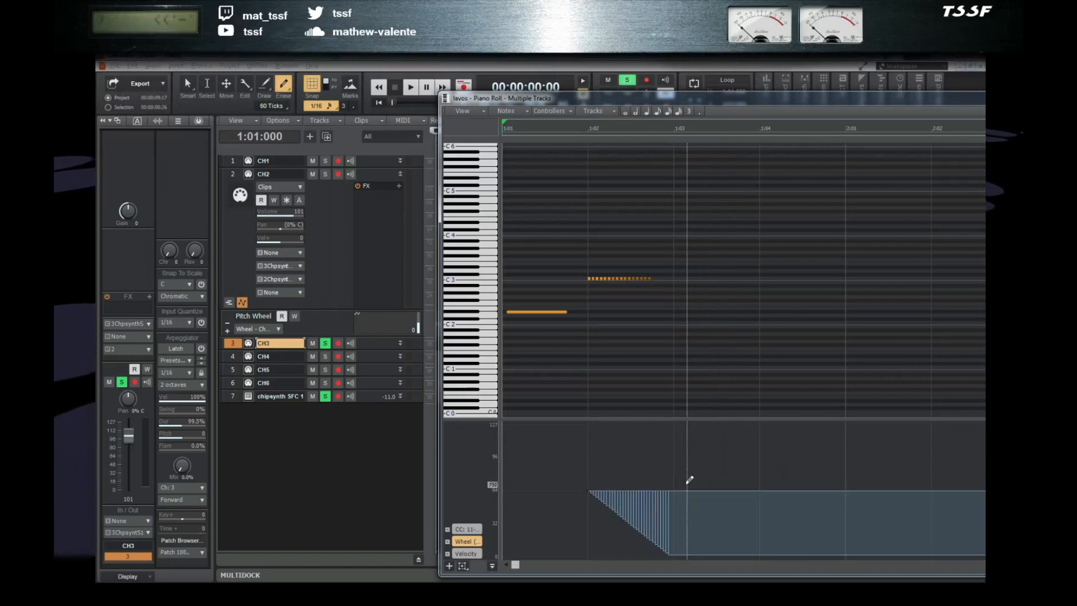
pyautogui.middleClick(690, 479)
pyautogui.click(636, 472)
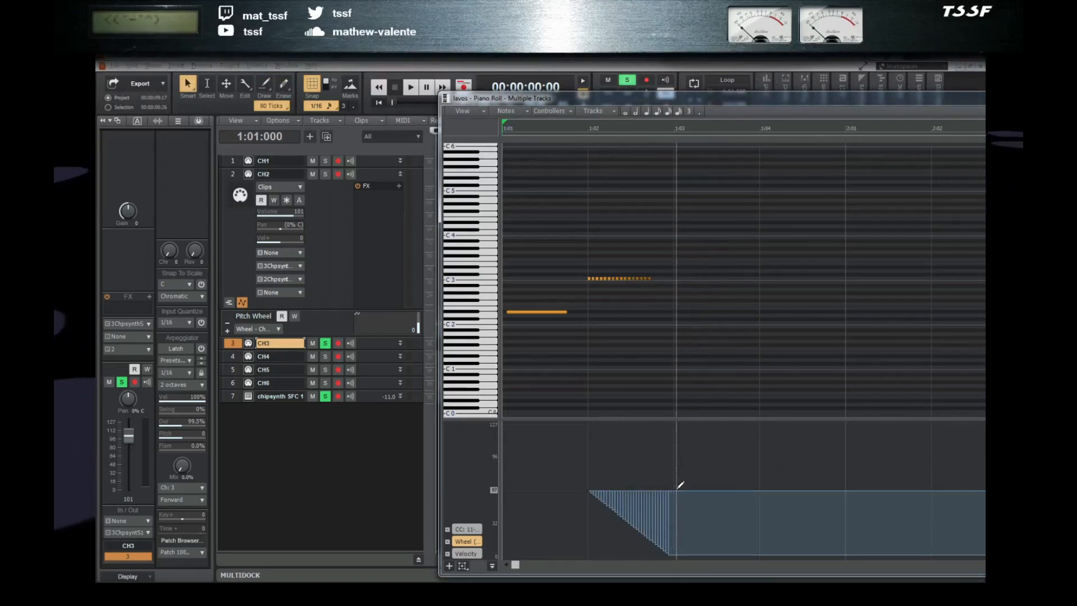
pyautogui.middleClick(697, 480)
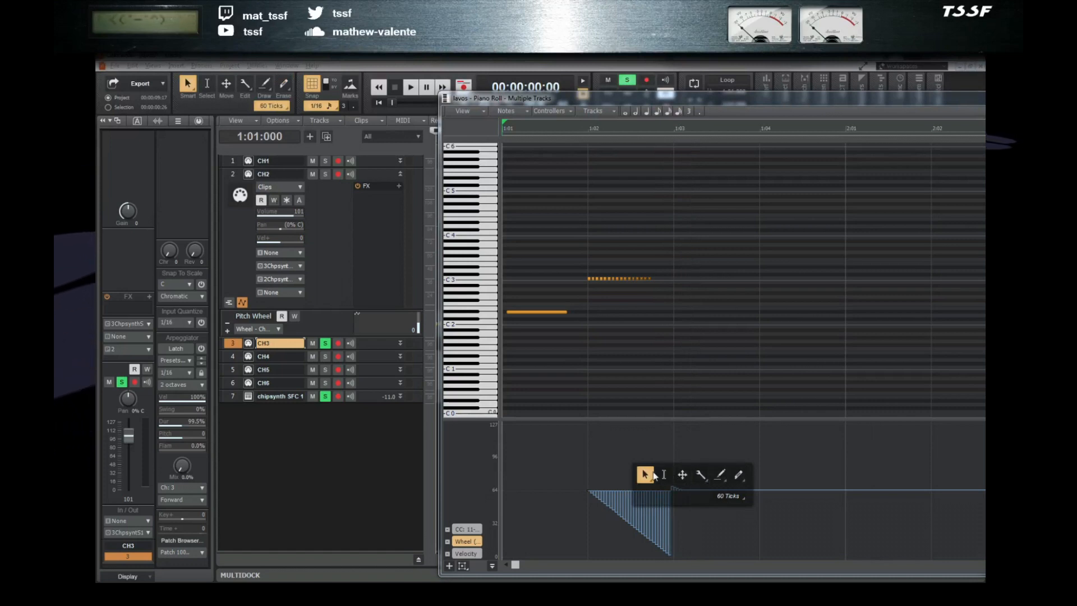
pyautogui.click(654, 476)
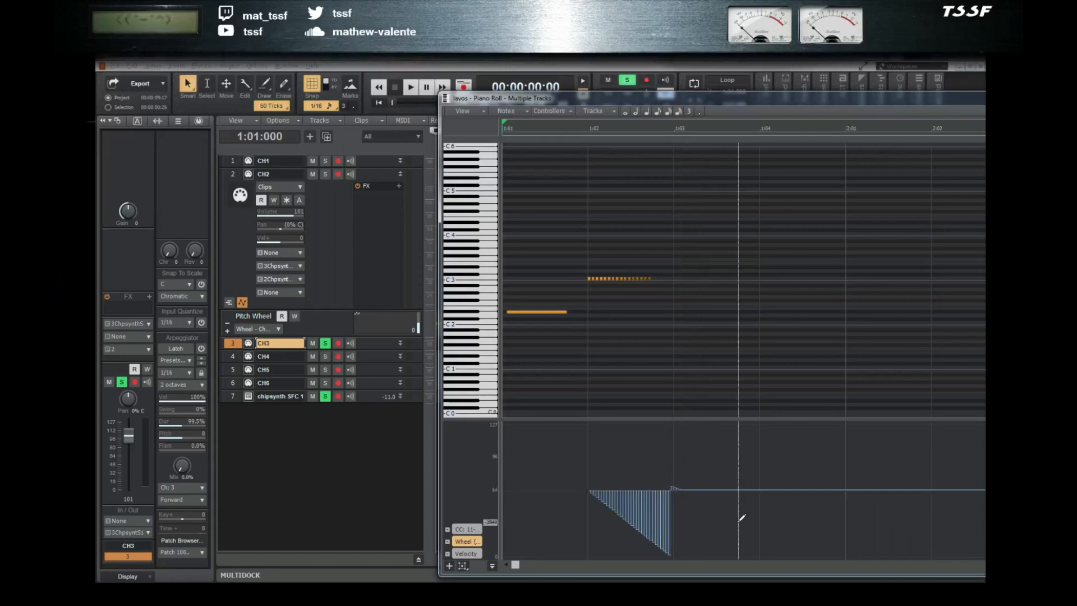
# - Play back CH3 to hear the pitch bend on the repeated C3 notes
pyautogui.press('space')
pyautogui.press('space')
pyautogui.press('space')
pyautogui.press('space')
# - Redraw the pitch wheel ramp between beats 1:02 and 1:03 to fall only about a third as deep, and play the result
pyautogui.press('t')
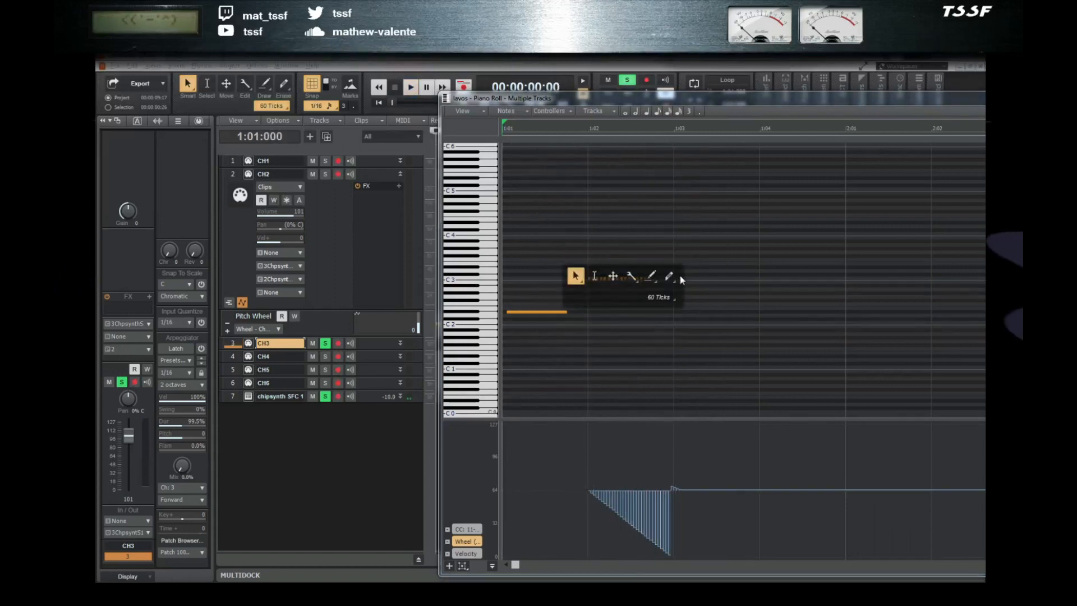
pyautogui.click(650, 276)
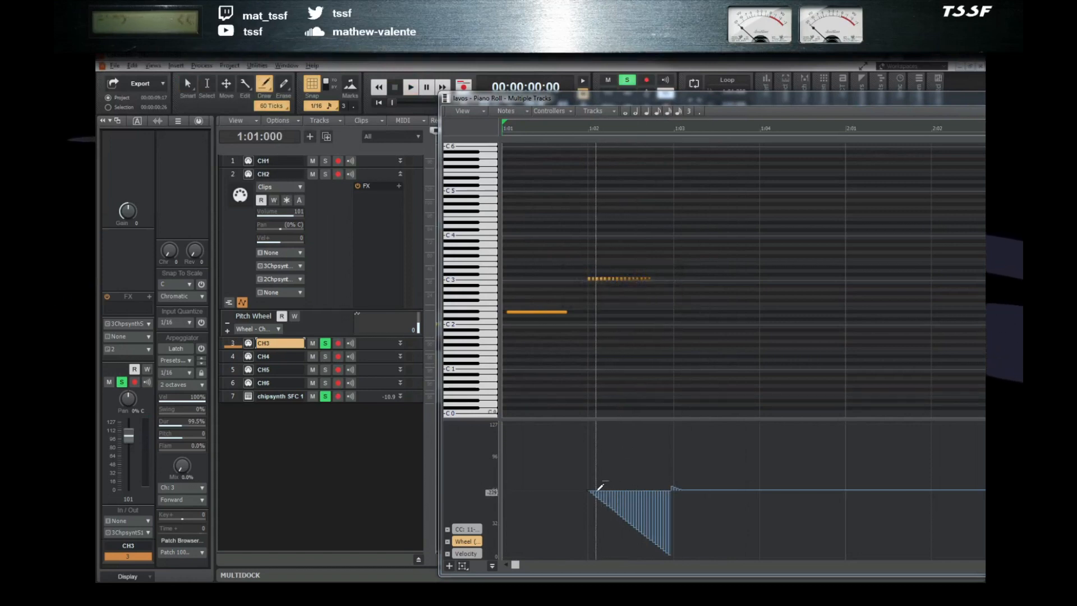
pyautogui.moveTo(592, 486); pyautogui.dragTo(673, 508)
pyautogui.press('space')
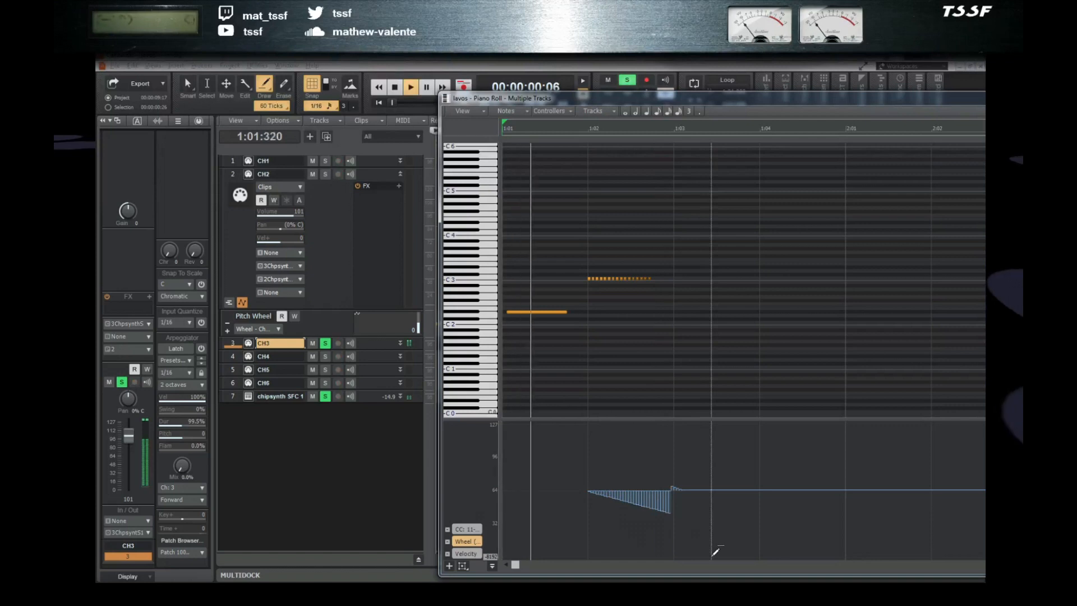
pyautogui.press('space')
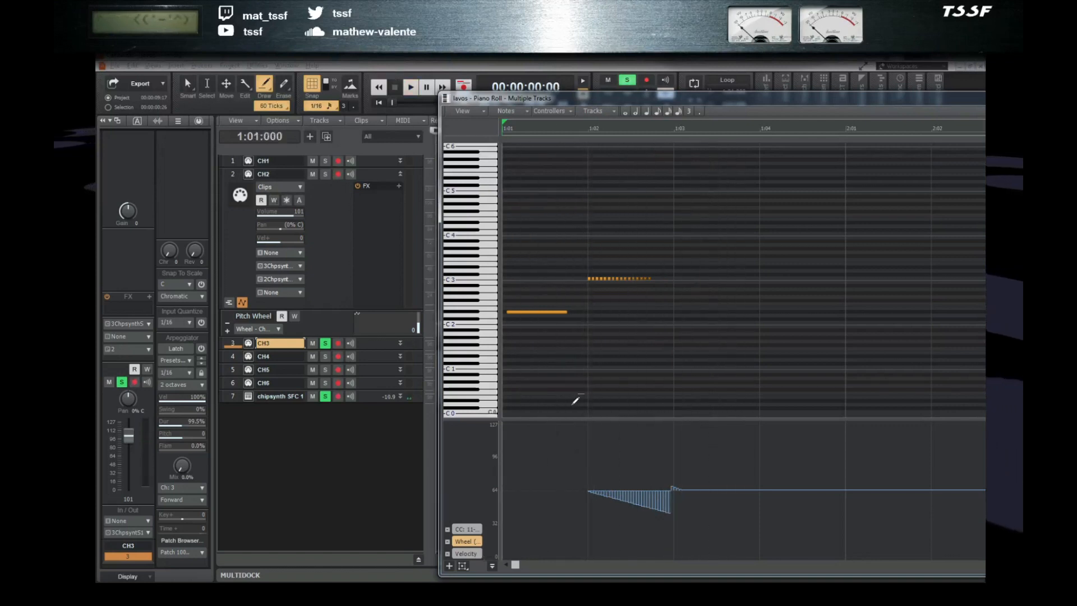
pyautogui.press('space')
pyautogui.press('space')
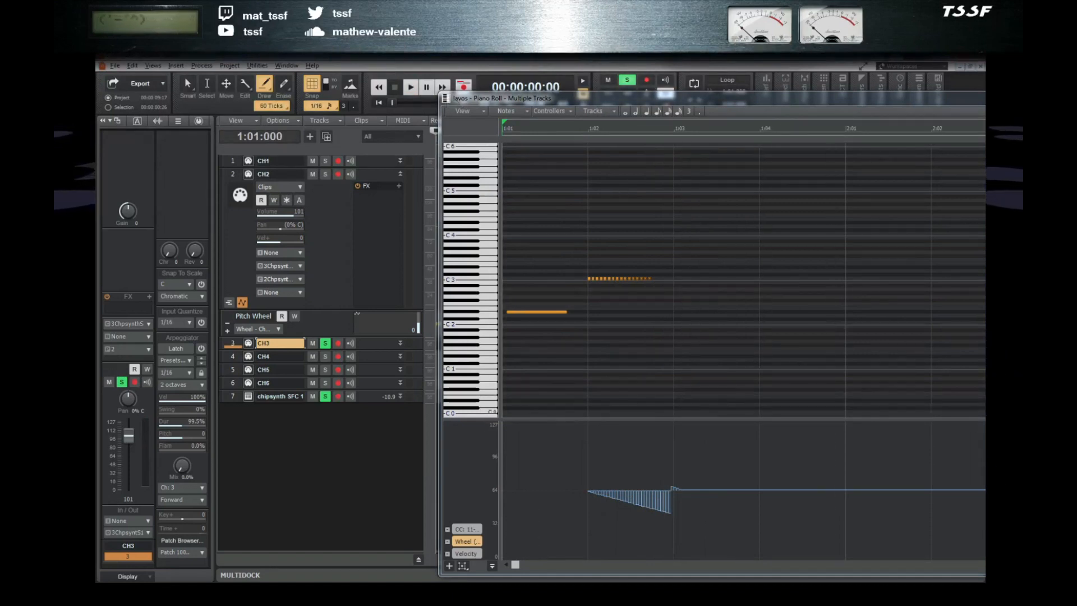
# - Switch from the piano roll to chipsynth SFC and add an enabled Step 2 sequence targeting Channel 3 Amp (steps)
pyautogui.doubleClick(446, 99)
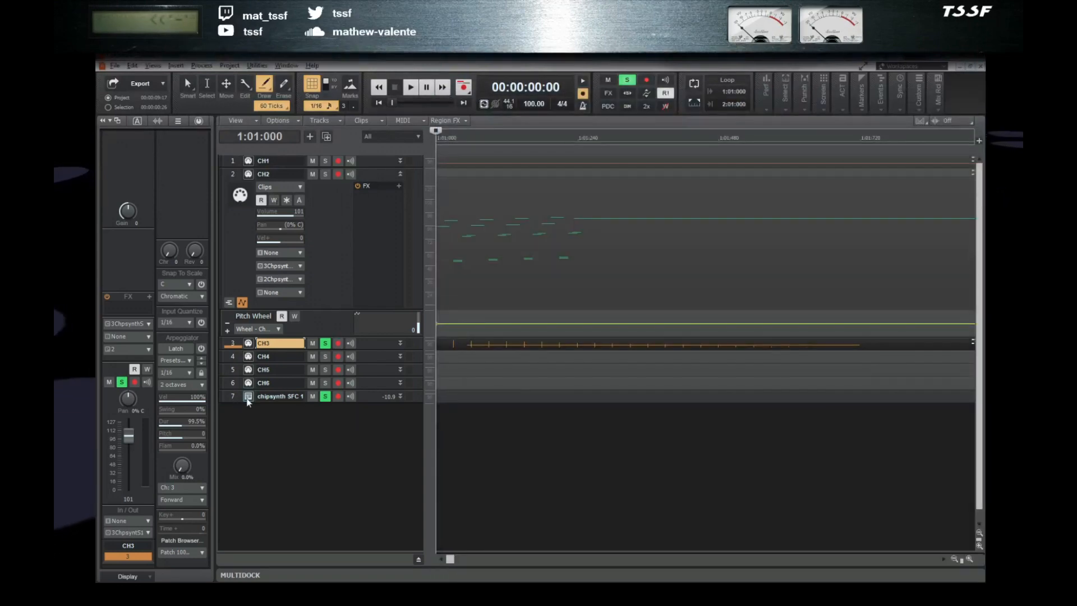
pyautogui.click(248, 397)
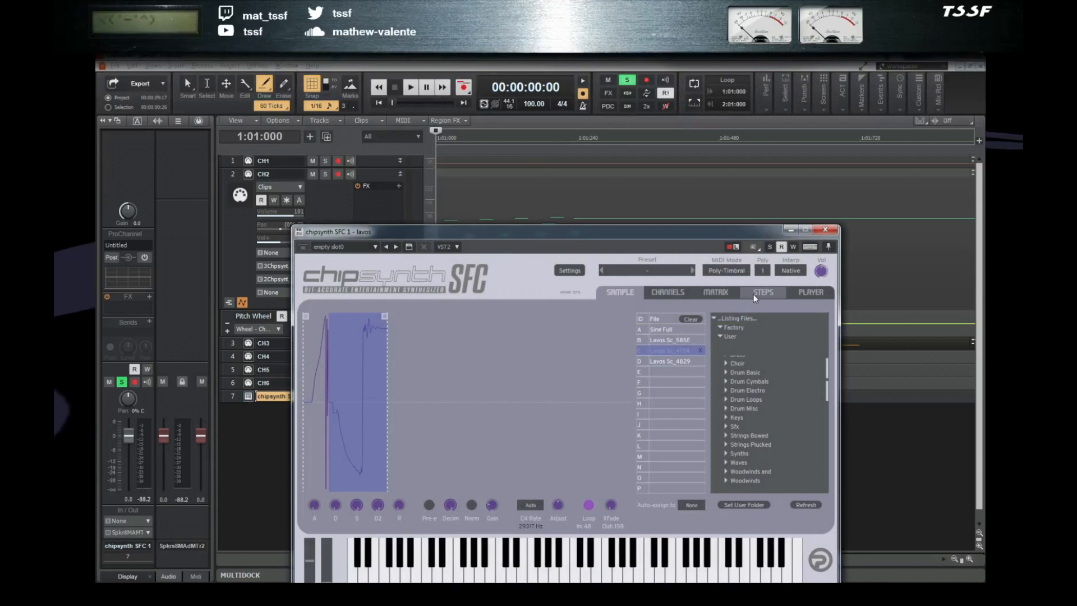
pyautogui.click(763, 293)
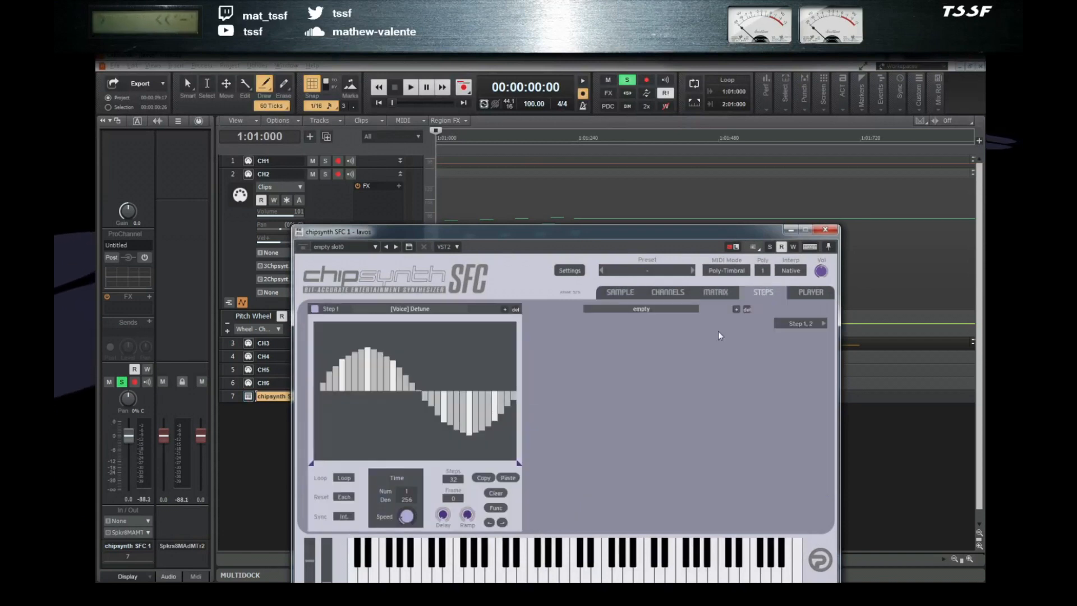
pyautogui.click(736, 309)
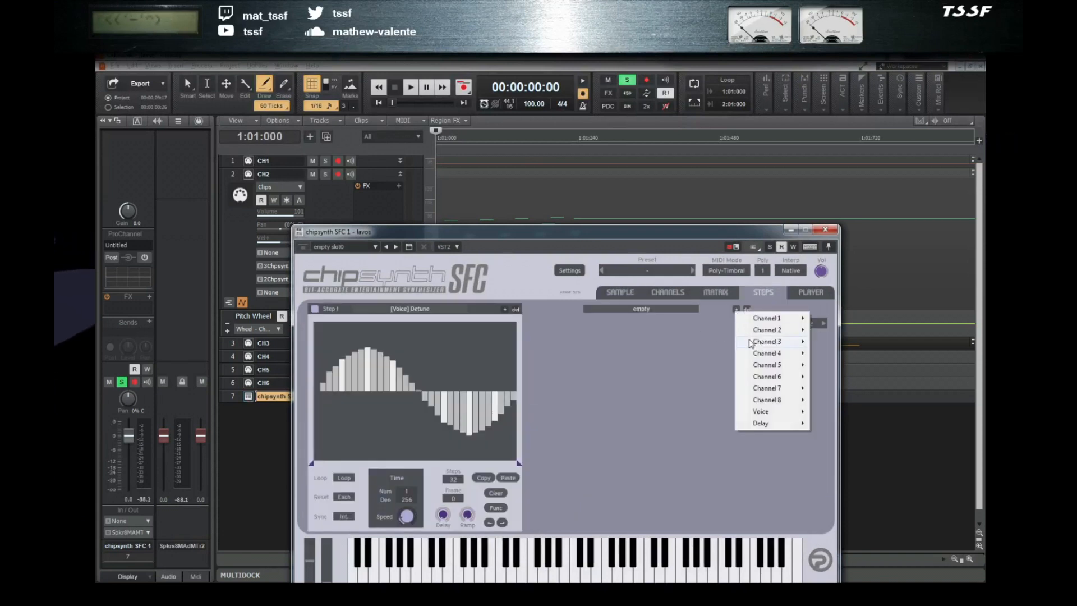
pyautogui.moveTo(766, 343)
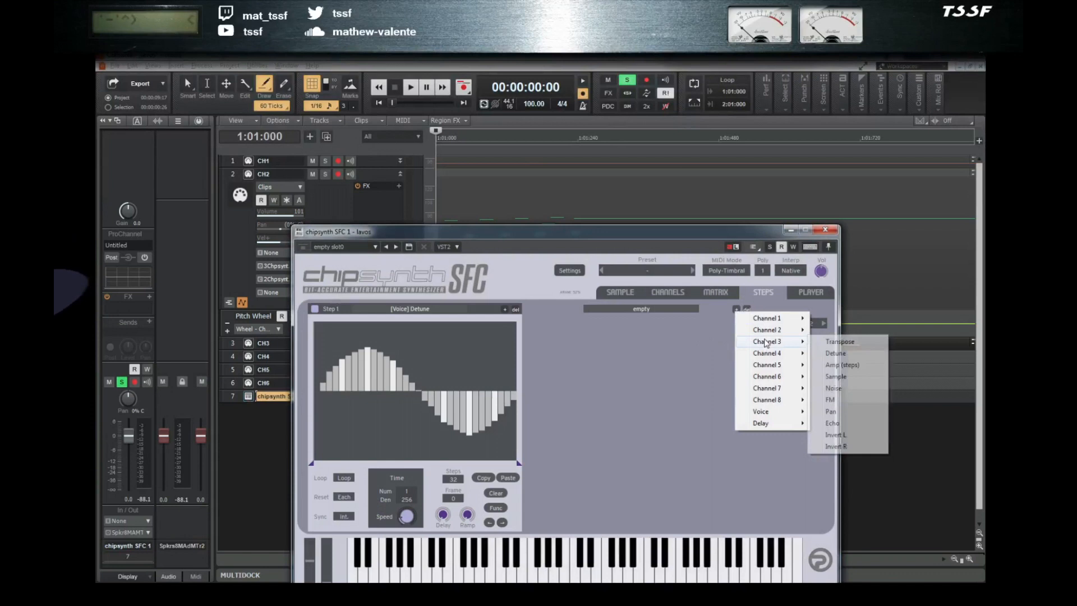
pyautogui.click(843, 366)
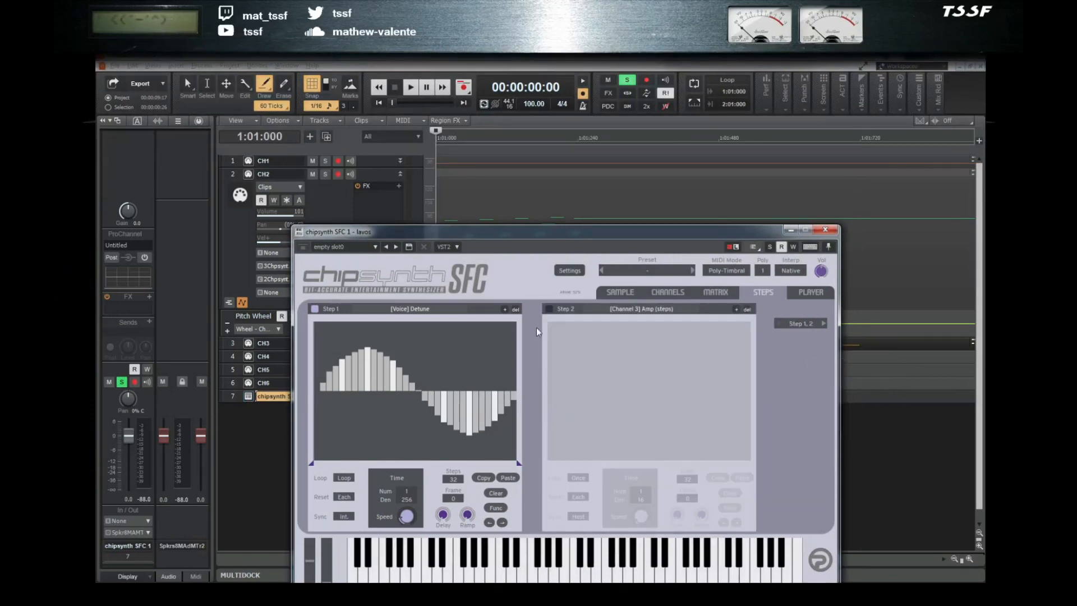
pyautogui.click(549, 309)
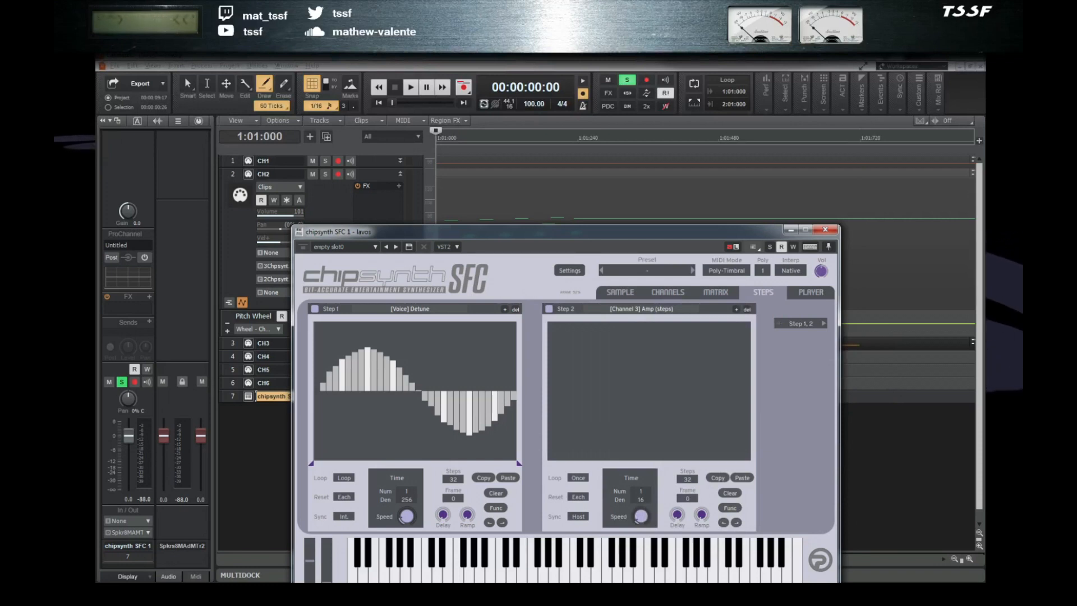
# - Shape Step 2 as four steps, two at full and two at half level, set it to loop, and audition it
pyautogui.click(477, 592)
pyautogui.click(627, 470)
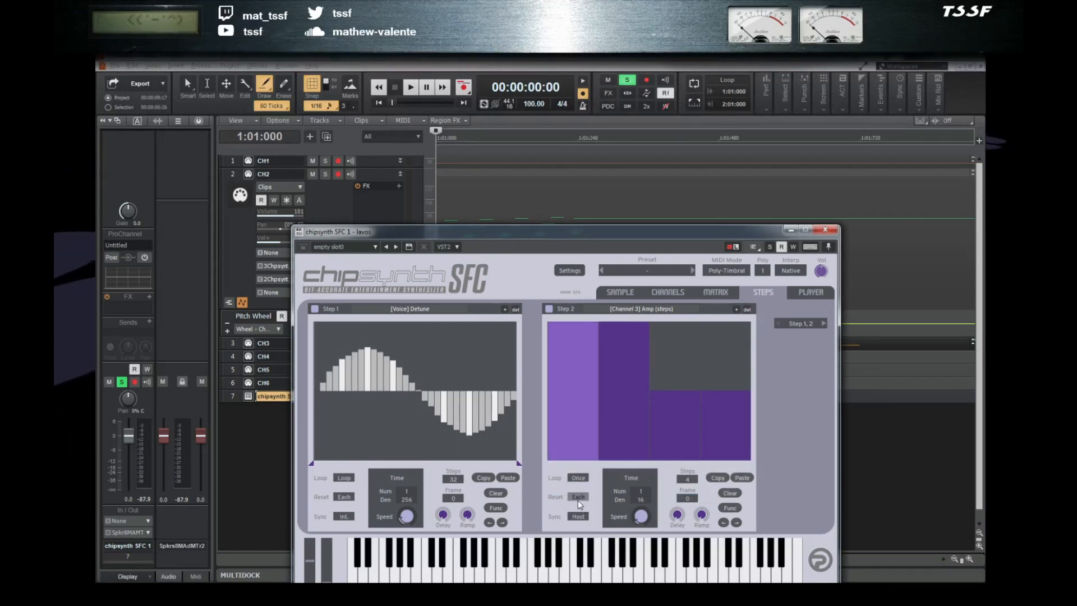
pyautogui.click(580, 482)
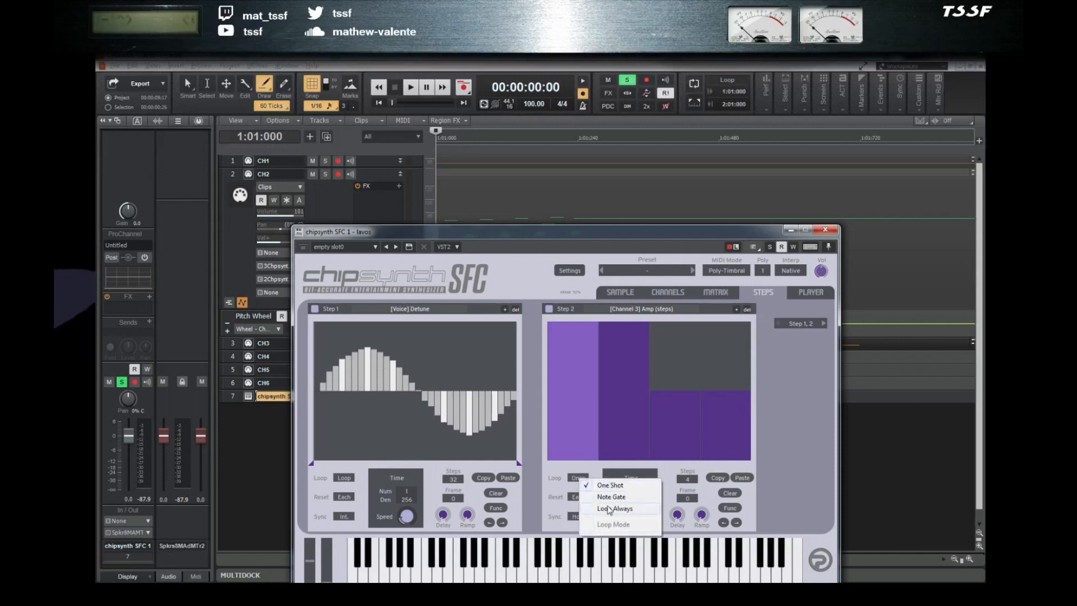
pyautogui.click(600, 501)
pyautogui.click(605, 578)
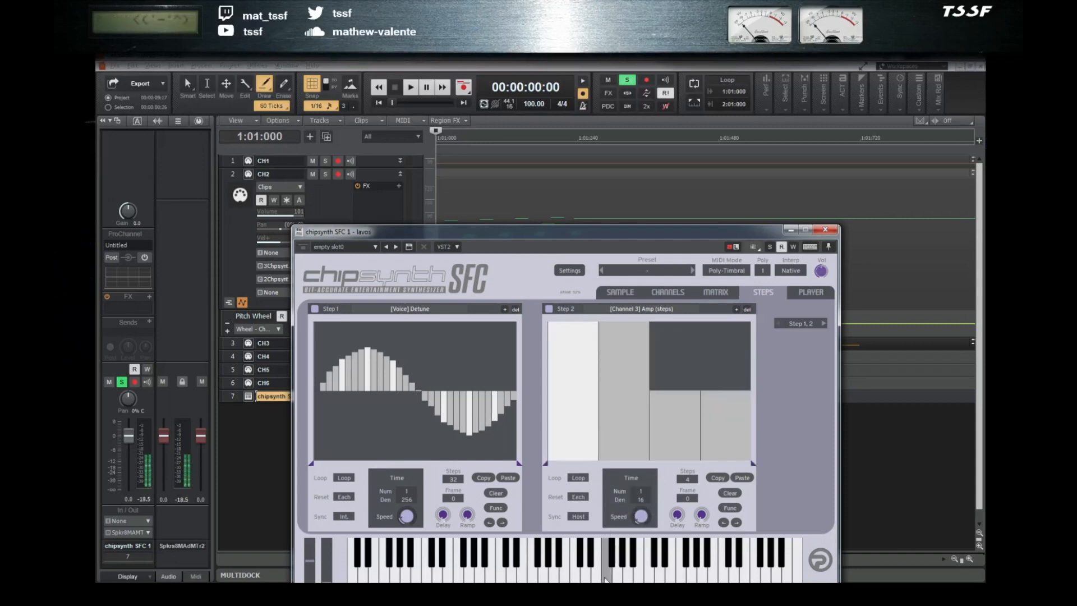
# - Set Step 2's time to numerator 4 and denominator 256
pyautogui.moveTo(627, 238); pyautogui.dragTo(603, 223)
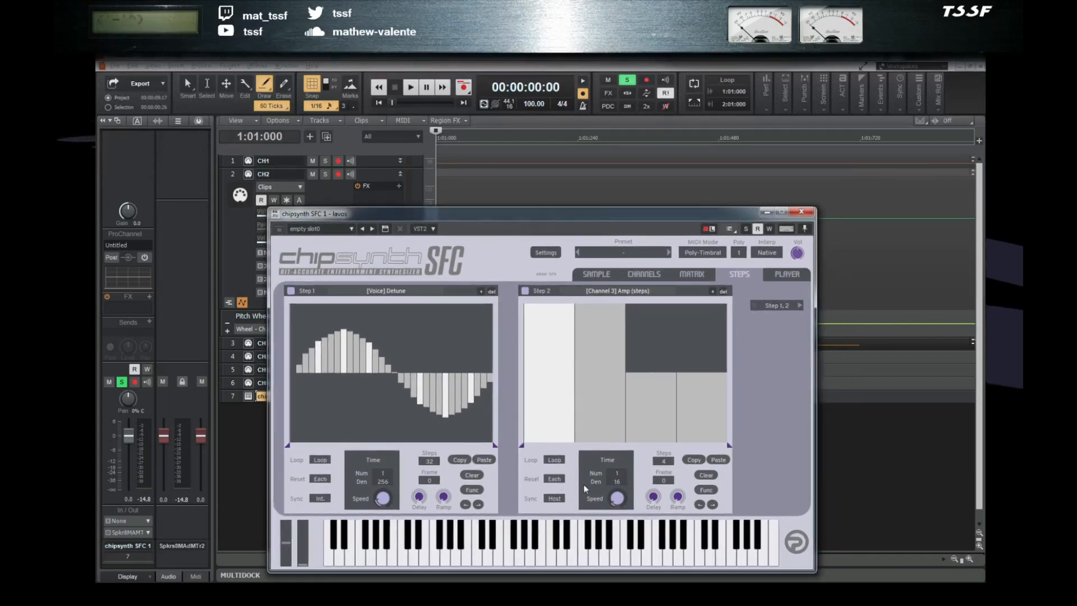
pyautogui.click(617, 484)
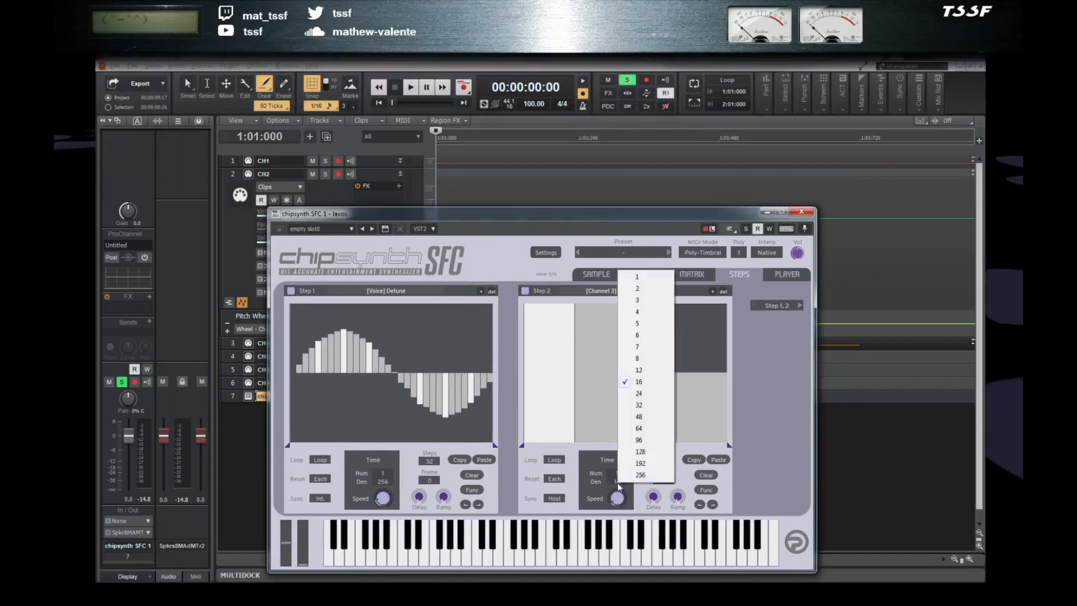
pyautogui.click(645, 475)
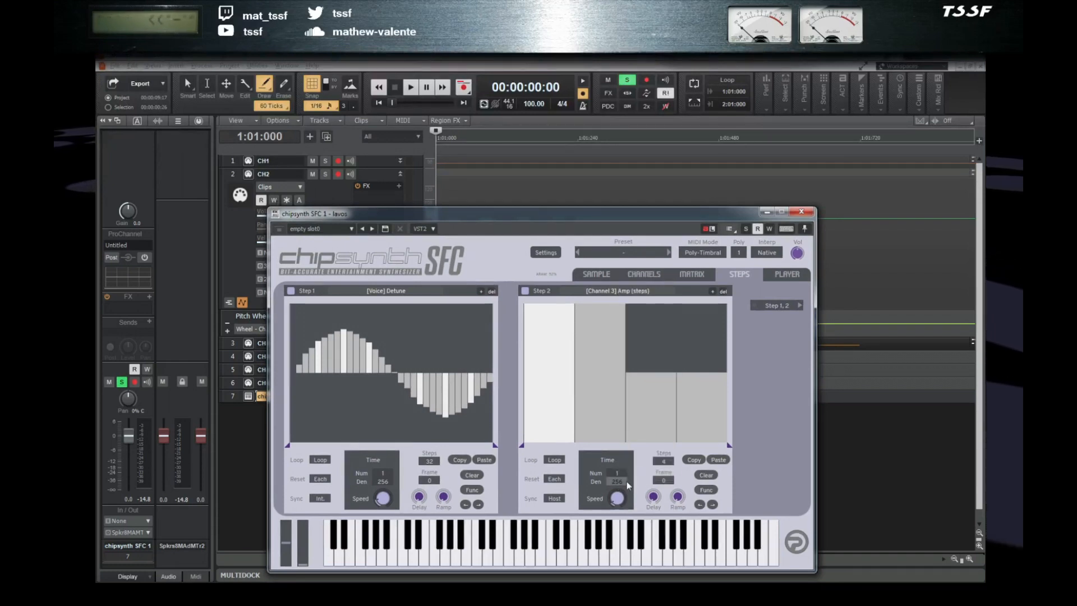
pyautogui.click(625, 475)
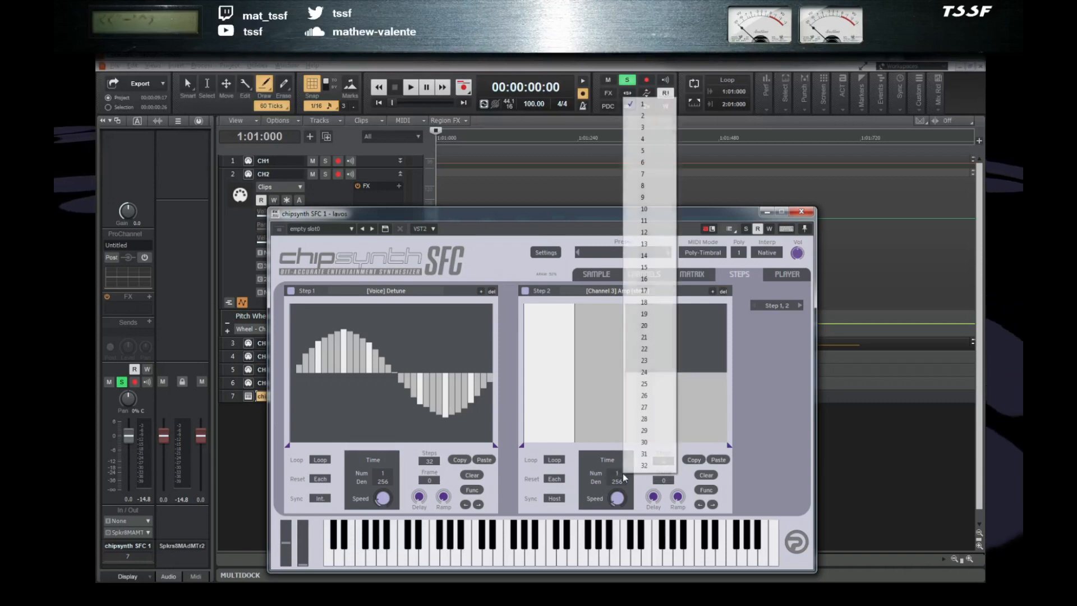
pyautogui.click(643, 140)
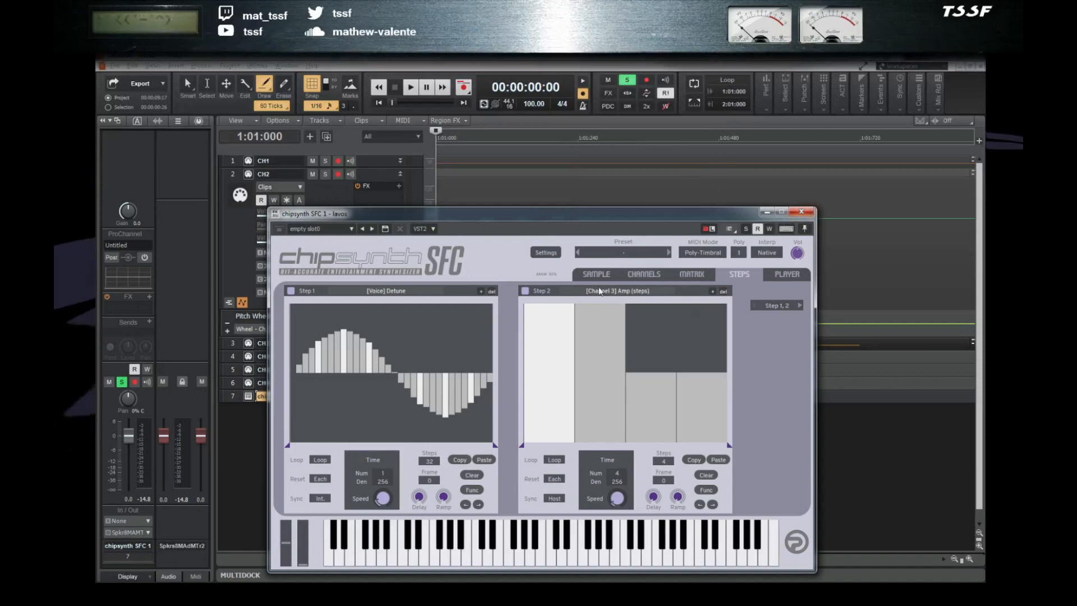
# - In the modulation matrix, set CC 93 as Step 2's control with a Linear function, and review its step sequence
pyautogui.click(691, 275)
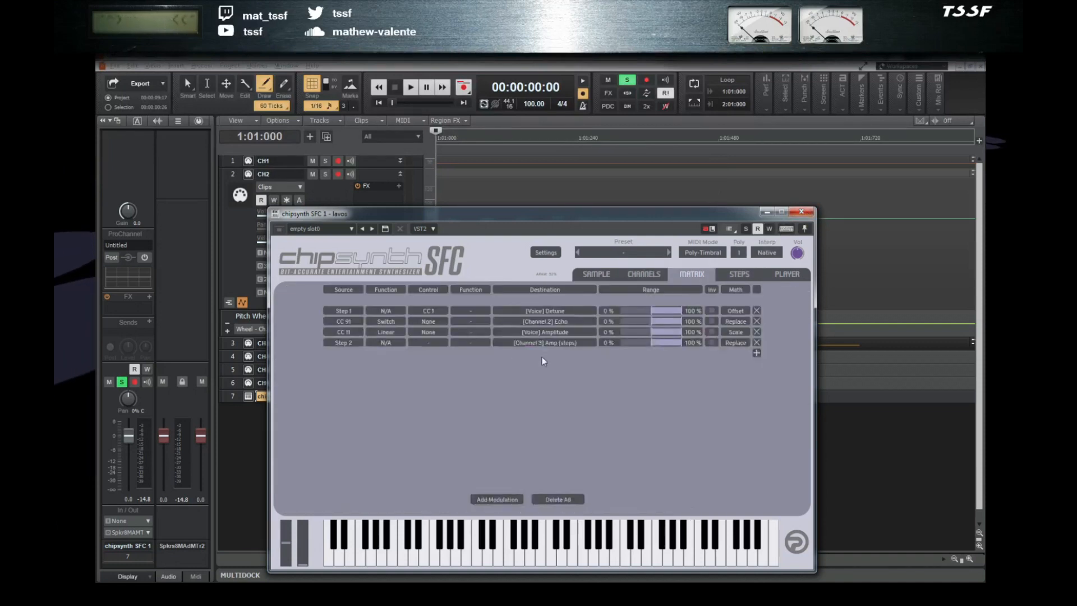
pyautogui.click(418, 342)
pyautogui.moveTo(444, 372)
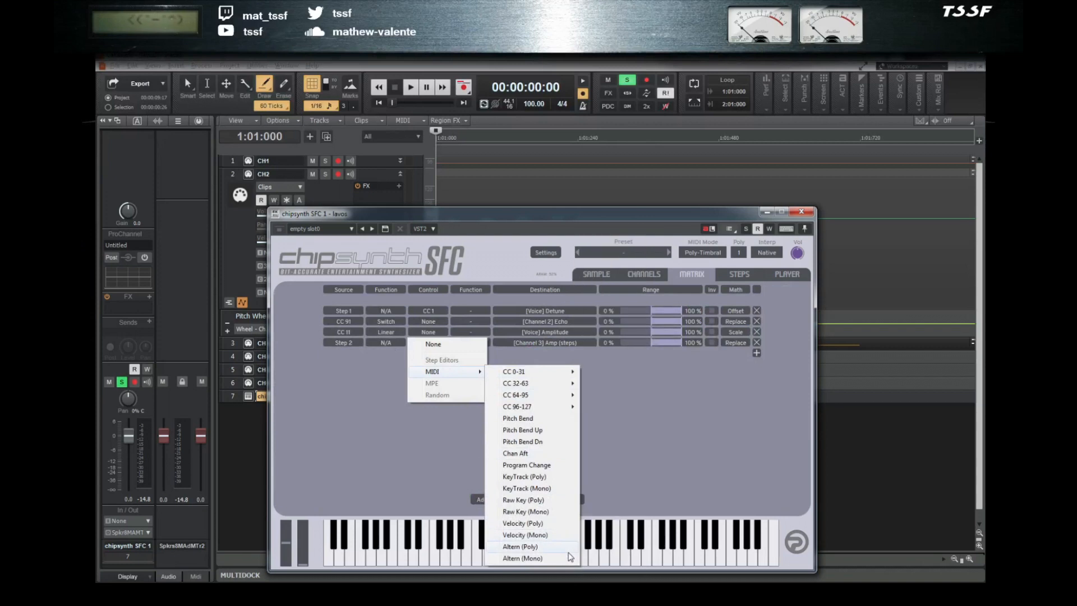
pyautogui.moveTo(538, 399)
pyautogui.moveTo(541, 374)
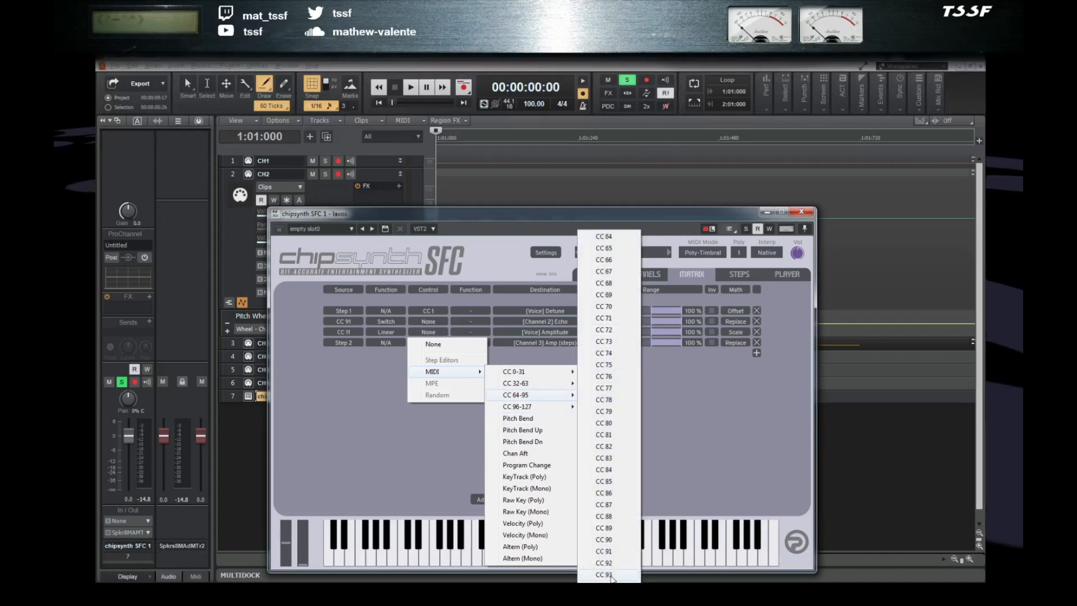
pyautogui.click(611, 575)
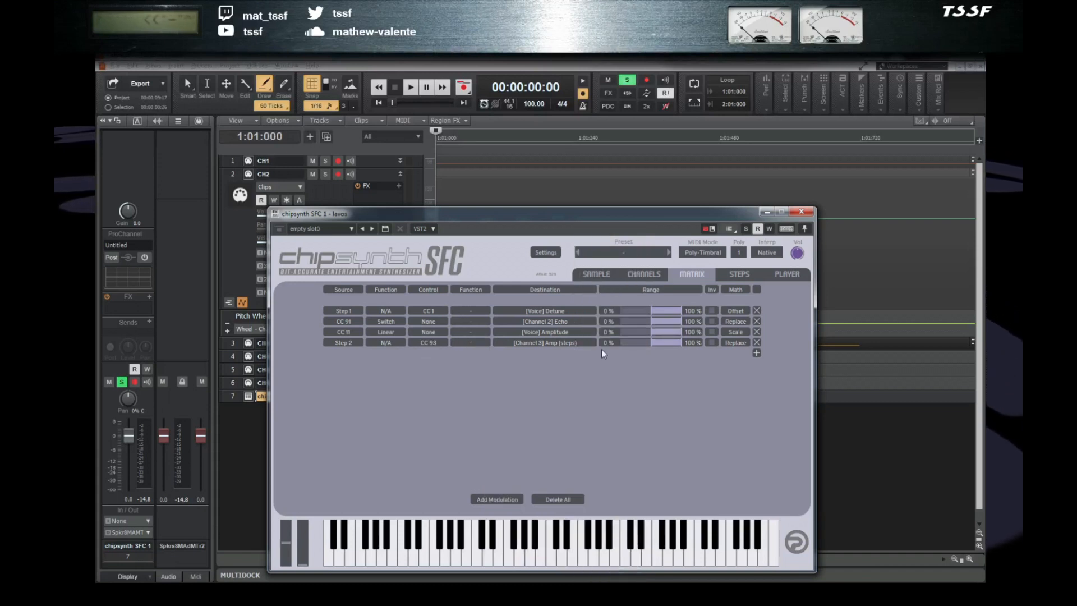
pyautogui.click(471, 342)
pyautogui.click(482, 344)
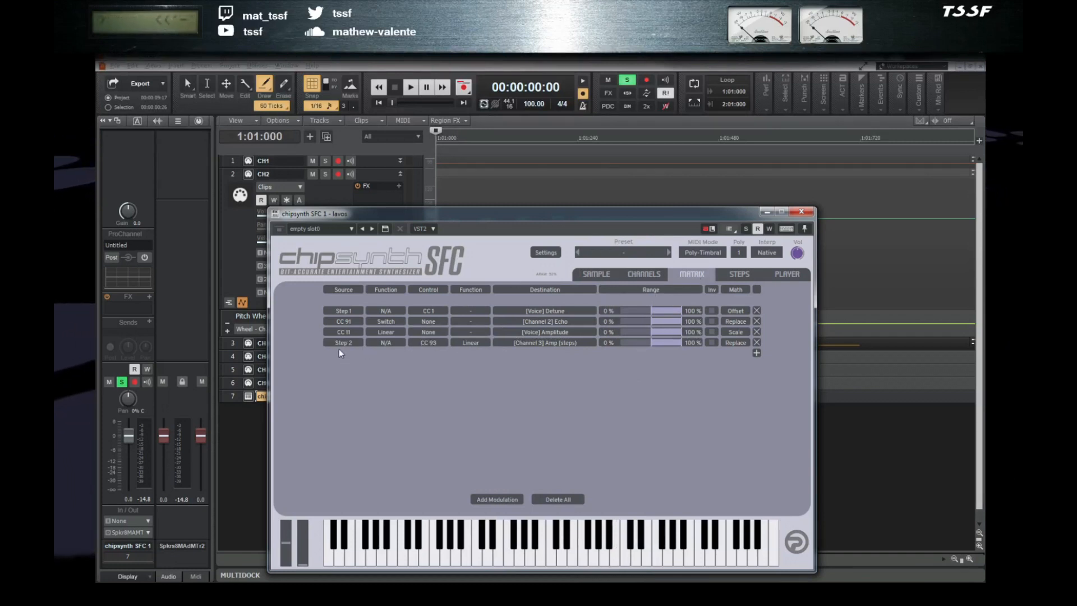
pyautogui.click(744, 276)
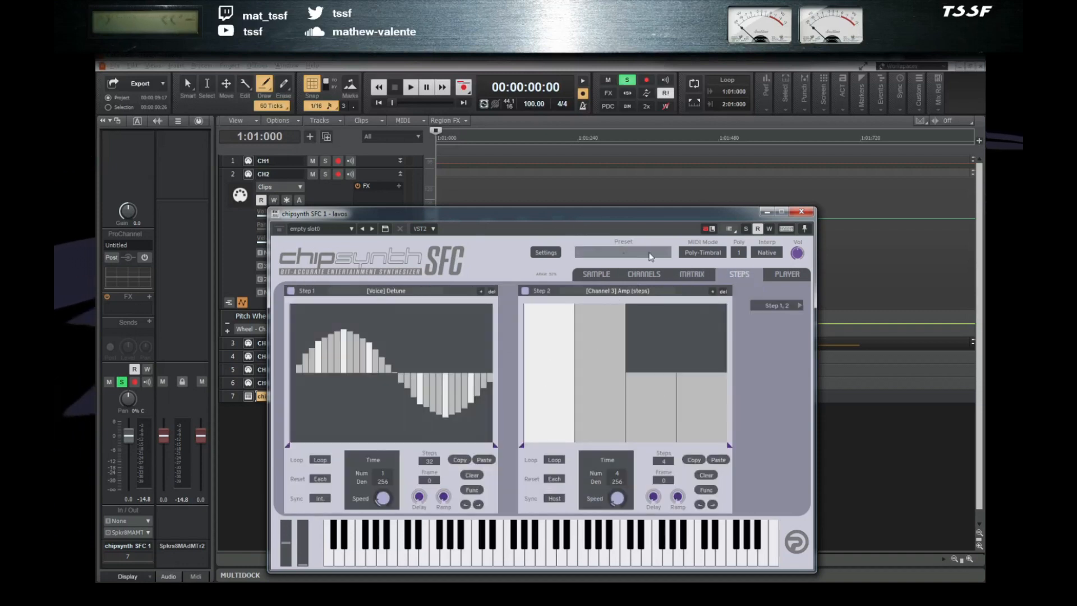
pyautogui.click(692, 274)
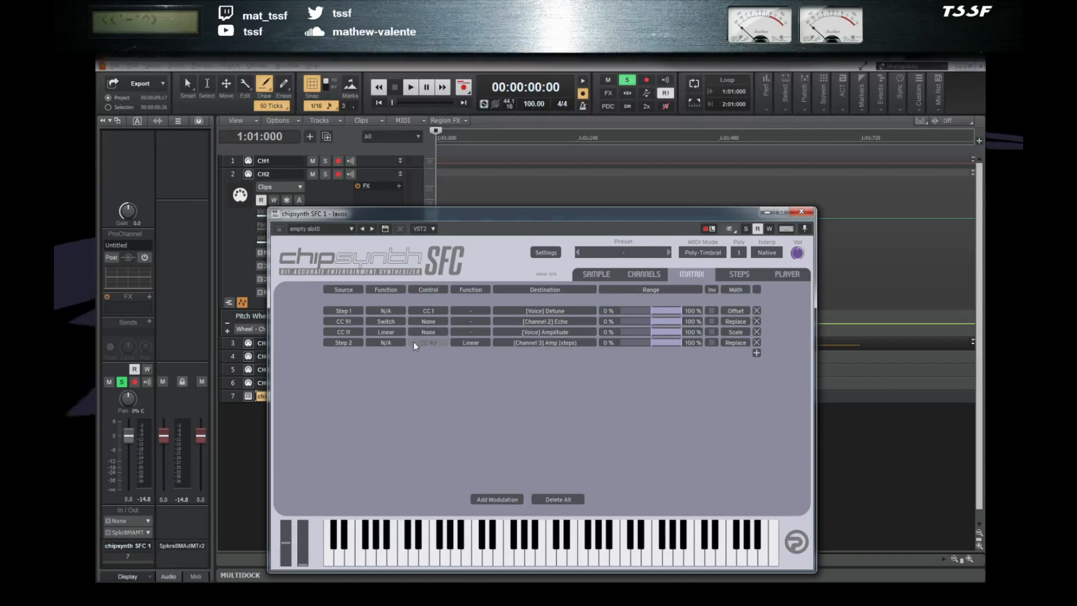
# - Leave chipsynth SFC, open CH3 in a maximized piano roll, and add a controller lane for CC 93
pyautogui.click(803, 213)
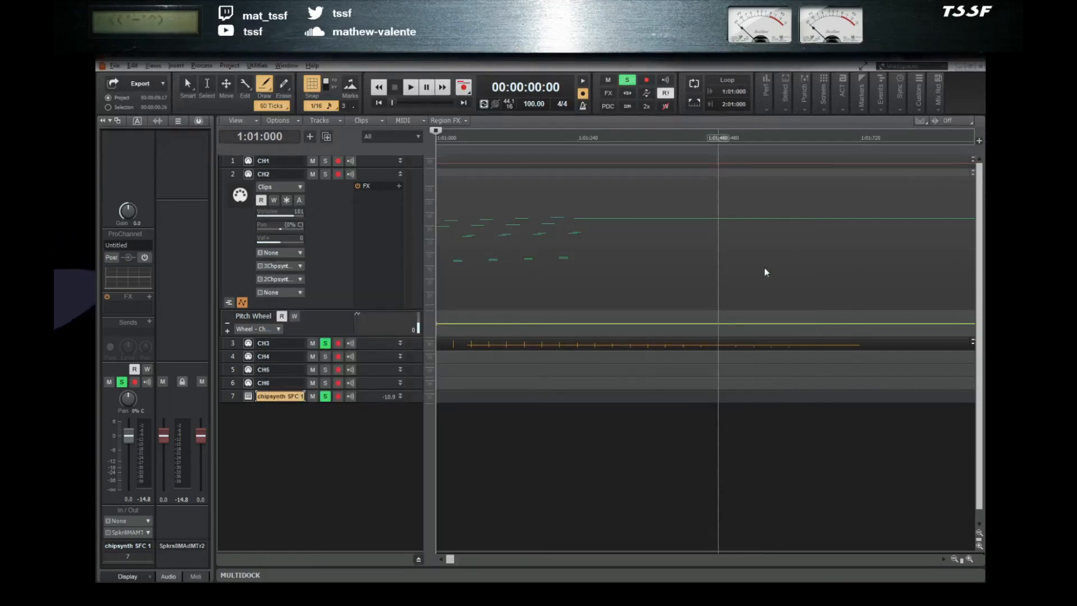
pyautogui.click(233, 344)
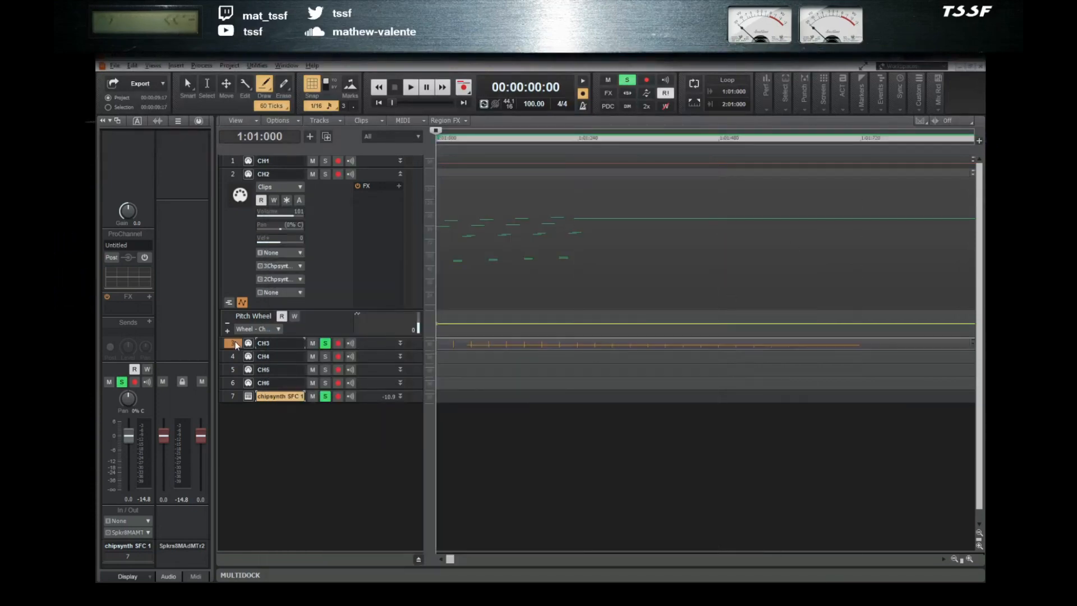
pyautogui.hotkey('alt', '3')
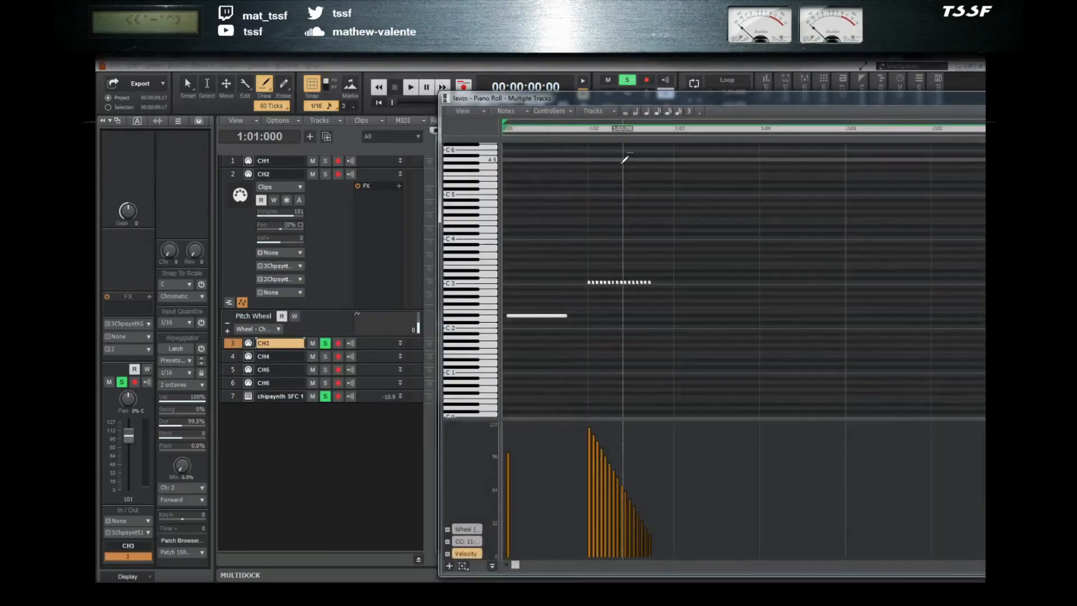
pyautogui.doubleClick(628, 98)
pyautogui.click(102, 573)
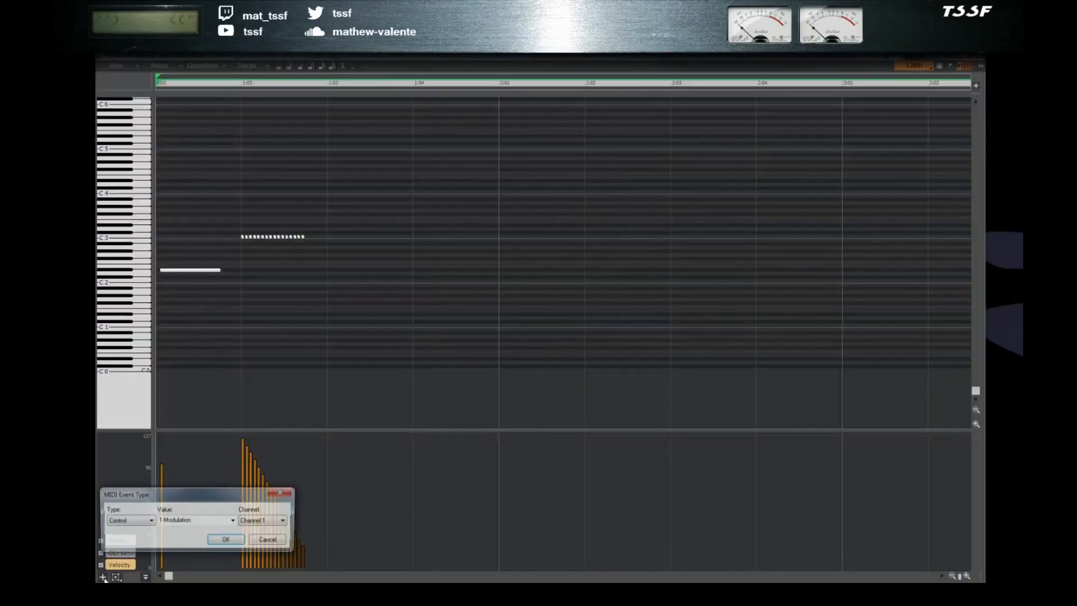
pyautogui.write('93')
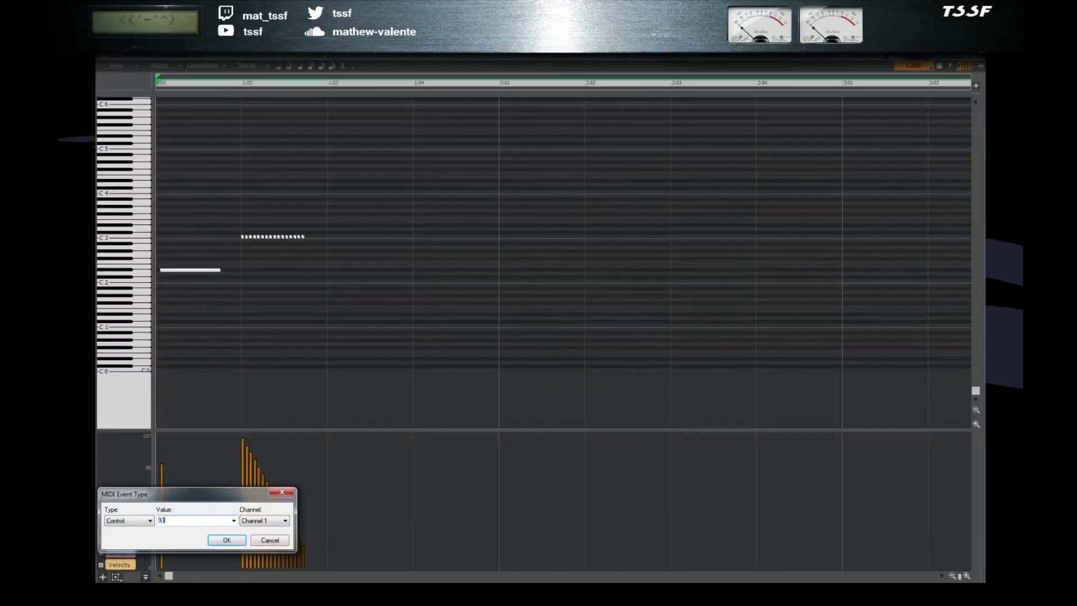
pyautogui.press('Return')
# - Discard a dense CC 93 ramp, set the snap to 1/2, and draw CC 93 as slightly rising steps from 1:01 to 2:01
pyautogui.moveTo(194, 507); pyautogui.dragTo(167, 516)
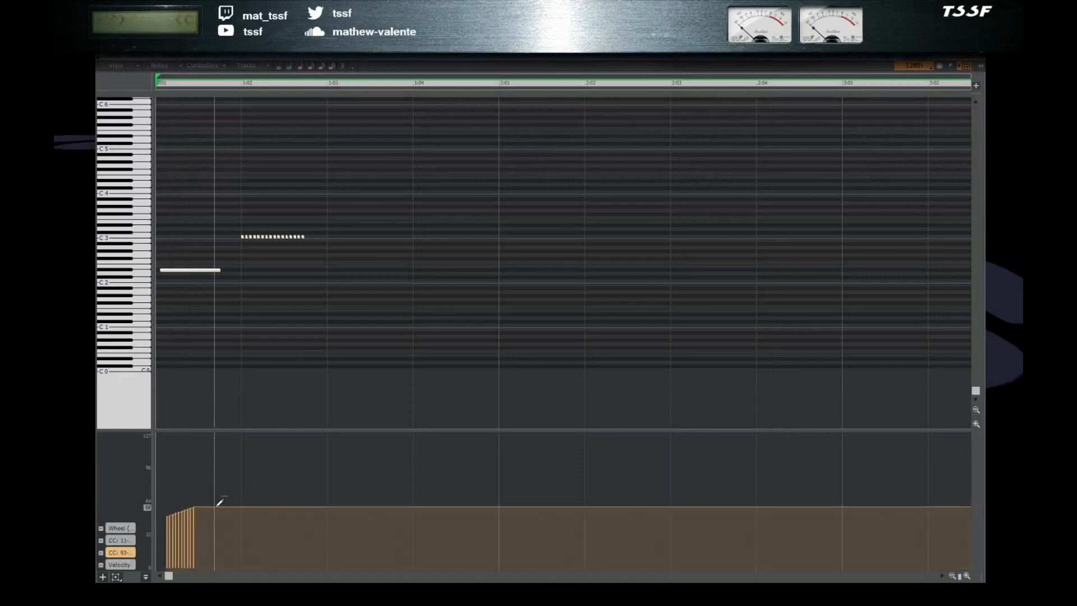
pyautogui.middleClick(216, 504)
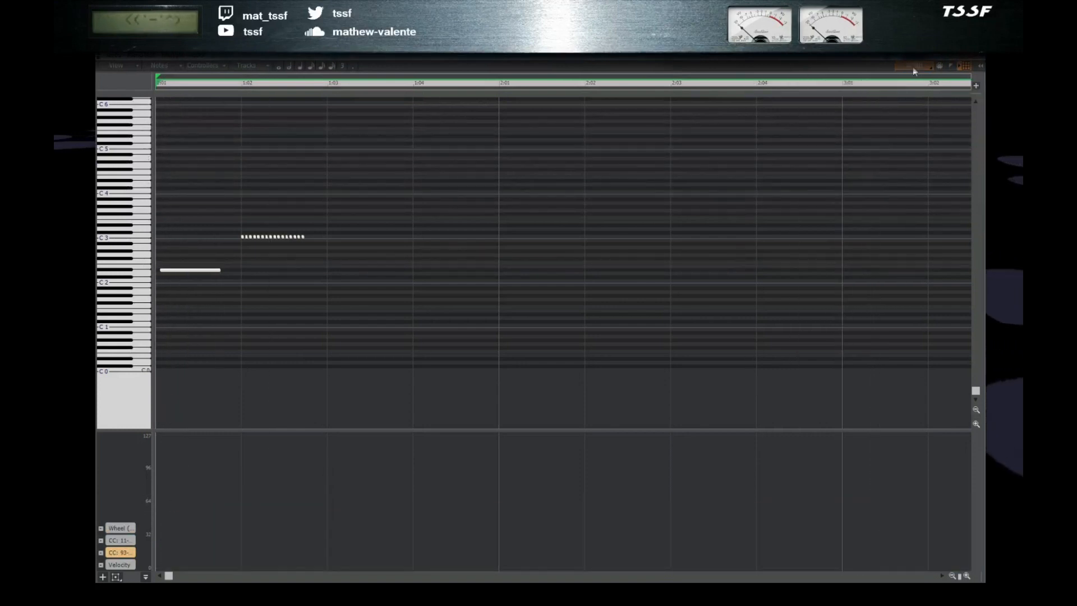
pyautogui.click(913, 66)
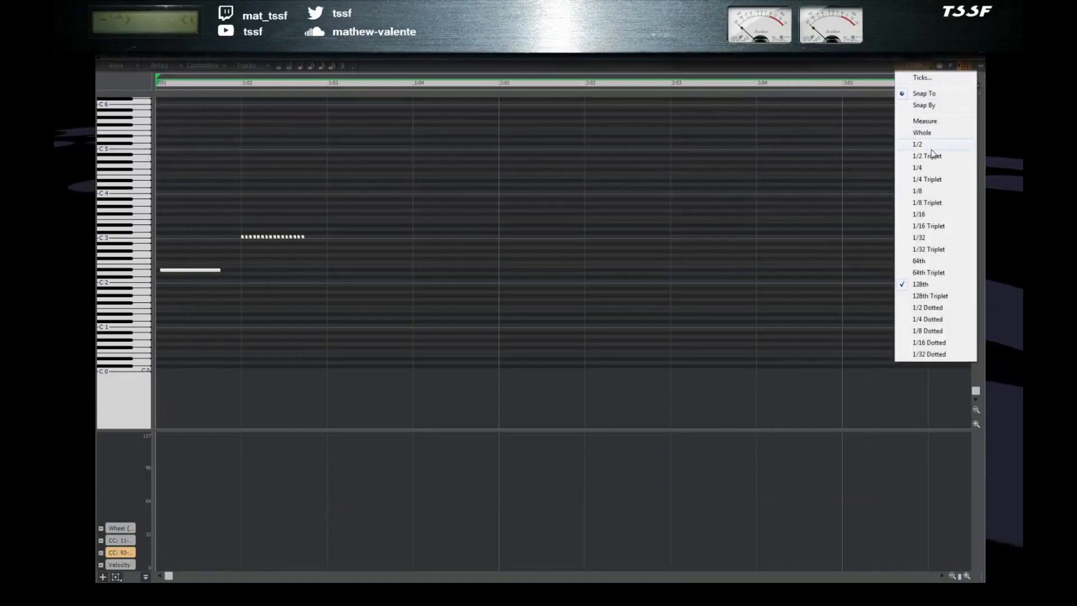
pyautogui.click(931, 169)
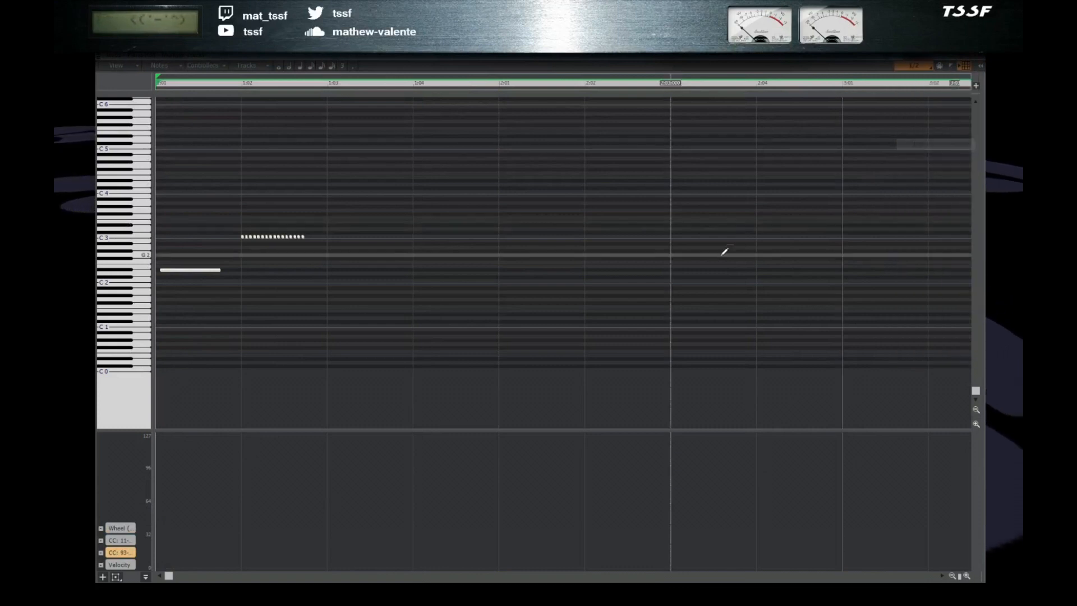
pyautogui.press('t')
pyautogui.moveTo(165, 517); pyautogui.dragTo(464, 494)
# - Erase the CC 93 step at 2:01 and lower the CC 93 level ahead of 1:03 to zero
pyautogui.press('t')
pyautogui.click(550, 475)
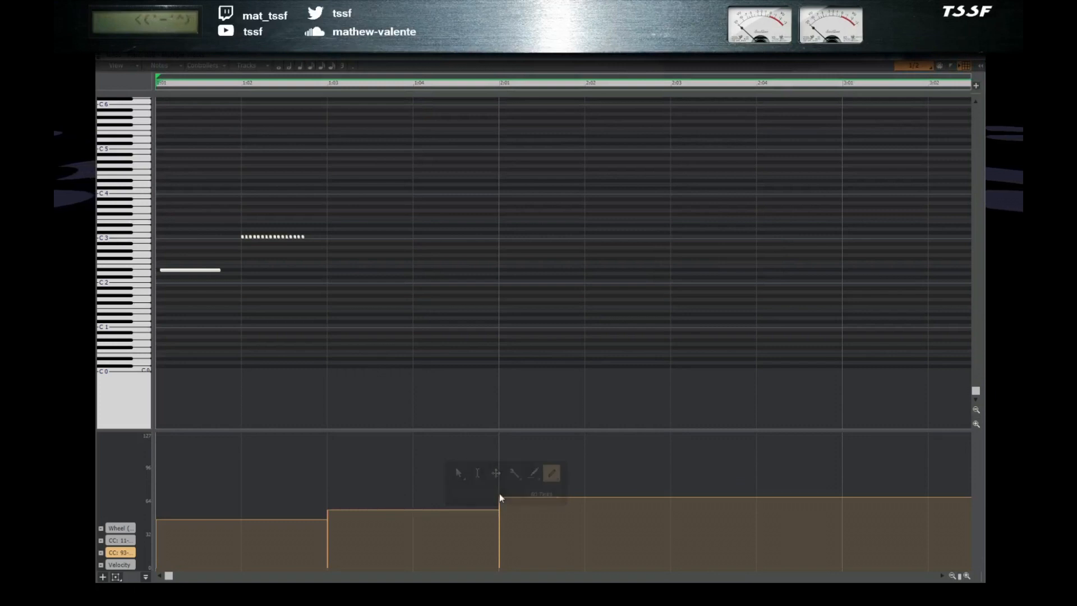
pyautogui.click(501, 499)
pyautogui.press('t')
pyautogui.click(365, 457)
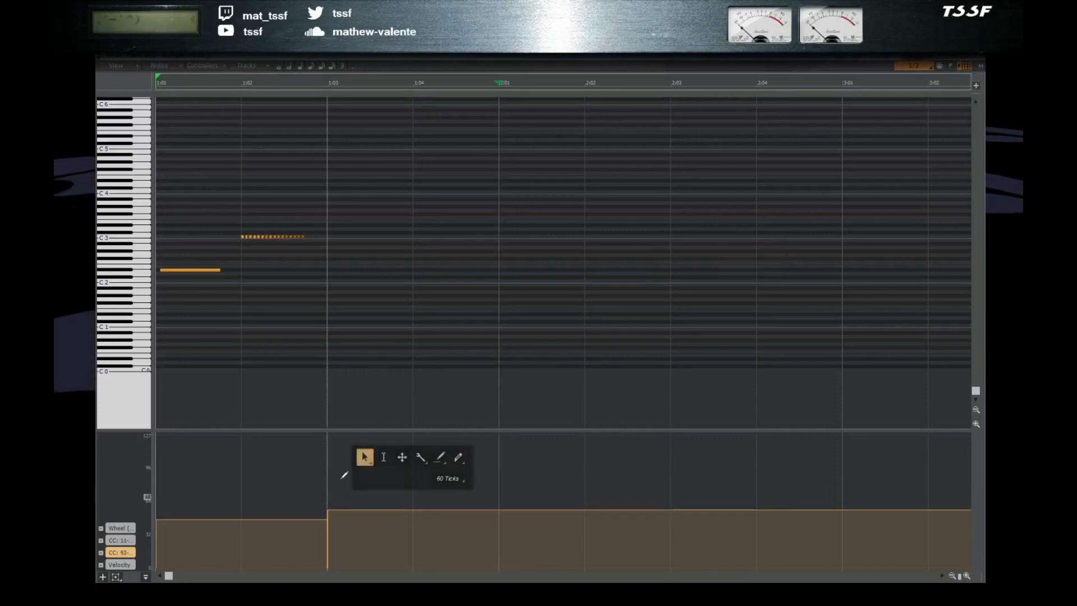
pyautogui.moveTo(223, 517); pyautogui.dragTo(223, 567)
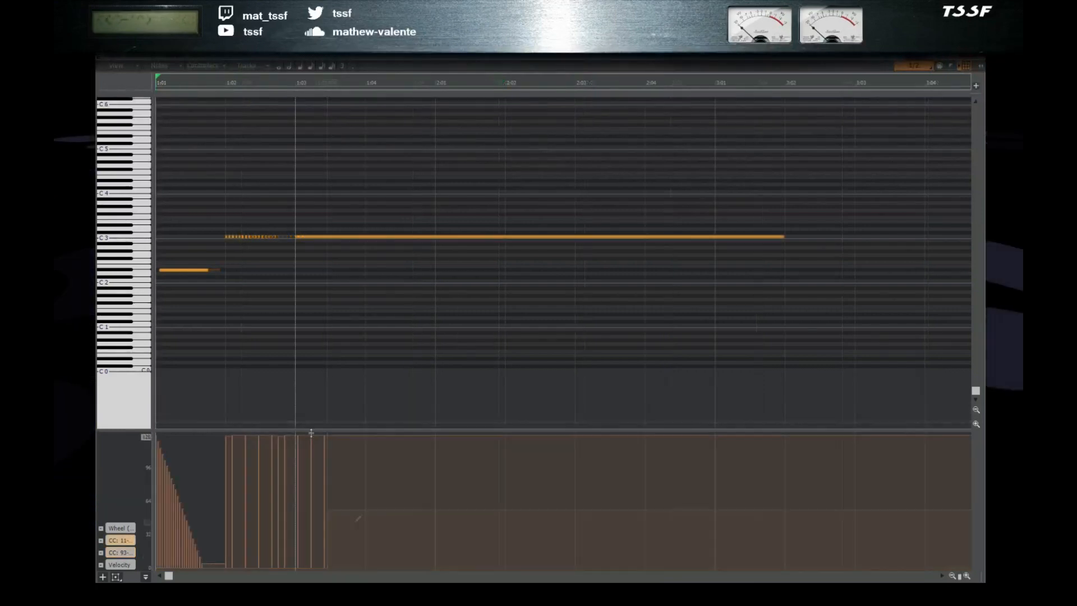
# - Redraw CC 11 under the long C3 note as a shallow rise from 1:03 to 3:02 using 128th snap, and play it
pyautogui.press('t')
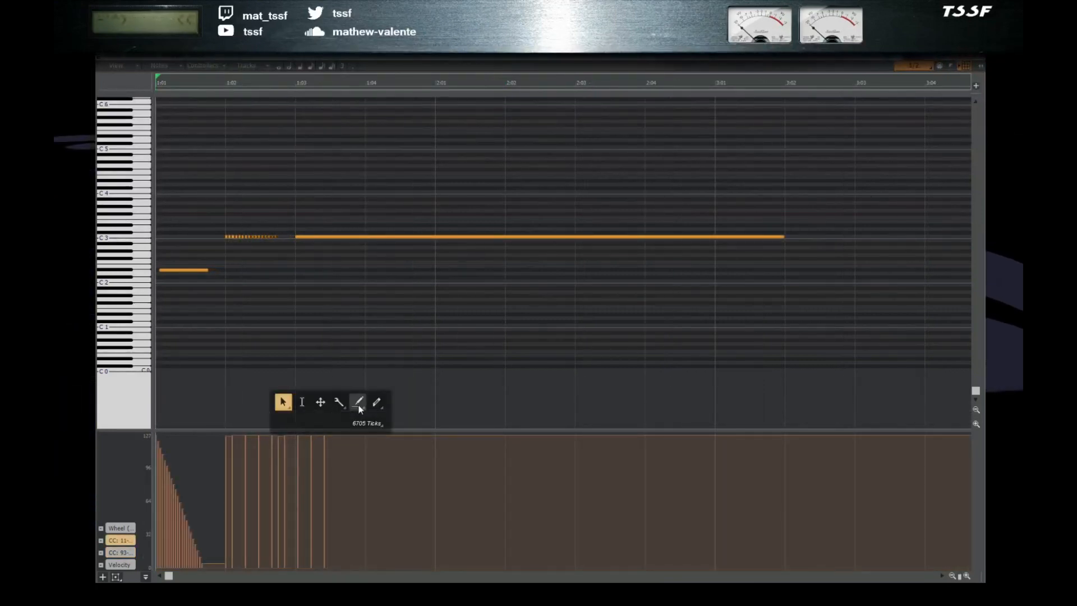
pyautogui.click(357, 402)
pyautogui.moveTo(298, 560)
pyautogui.mouseDown()
pyautogui.moveTo(522, 527)
pyautogui.moveTo(707, 519)
pyautogui.mouseUp()
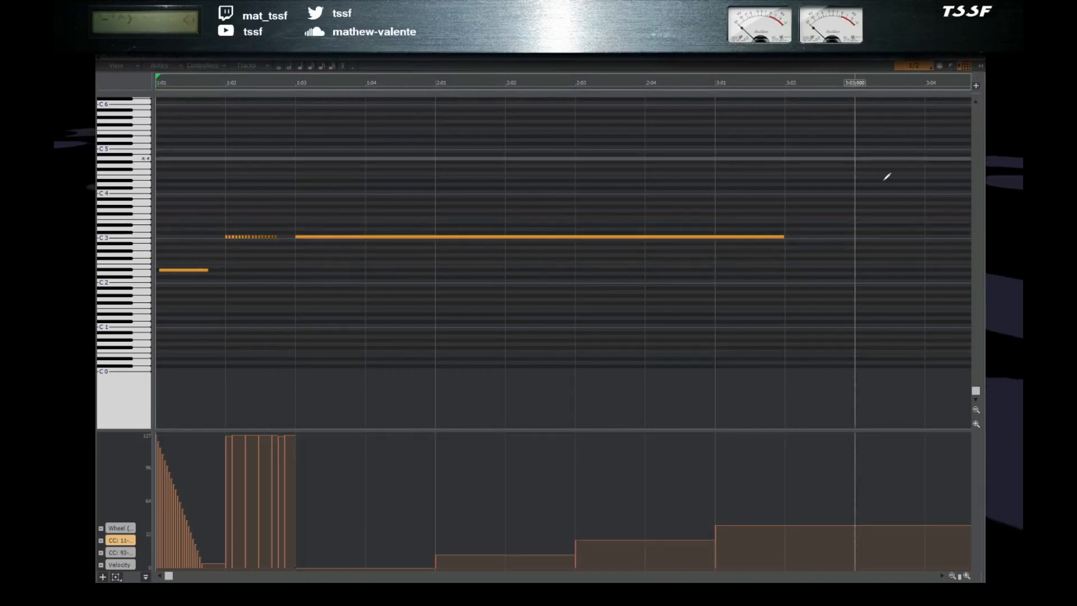
pyautogui.click(914, 67)
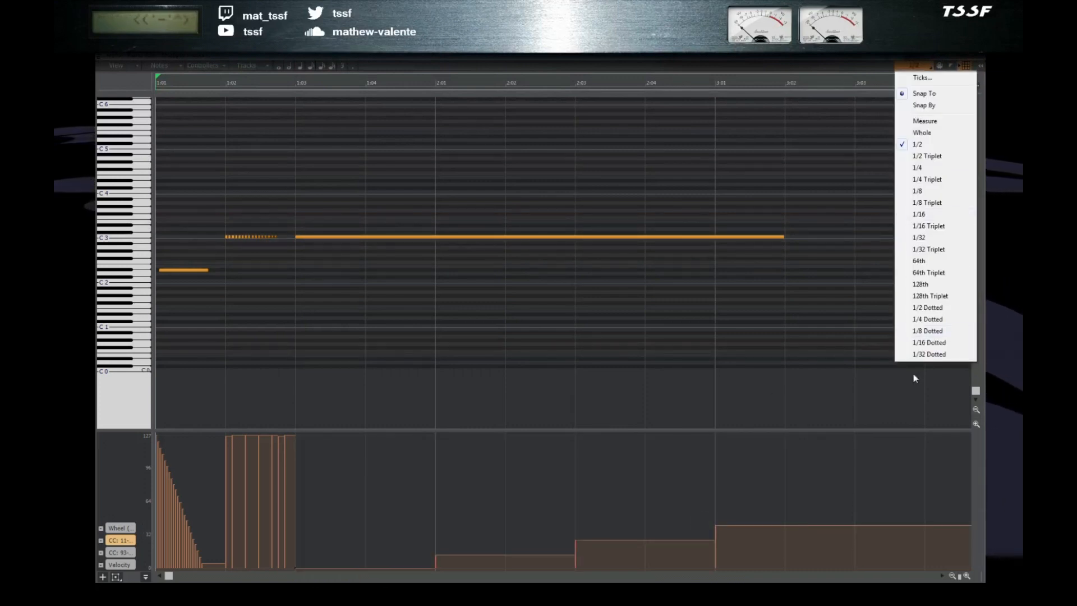
pyautogui.click(920, 284)
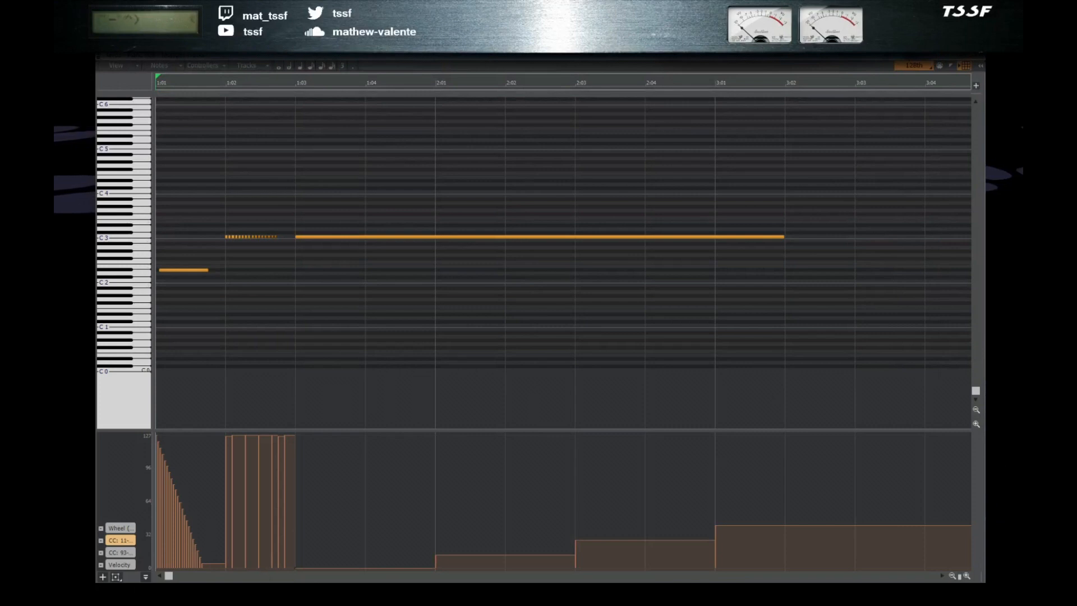
pyautogui.moveTo(298, 563)
pyautogui.mouseDown()
pyautogui.moveTo(719, 532)
pyautogui.moveTo(800, 546)
pyautogui.moveTo(789, 548)
pyautogui.mouseUp()
pyautogui.press('space')
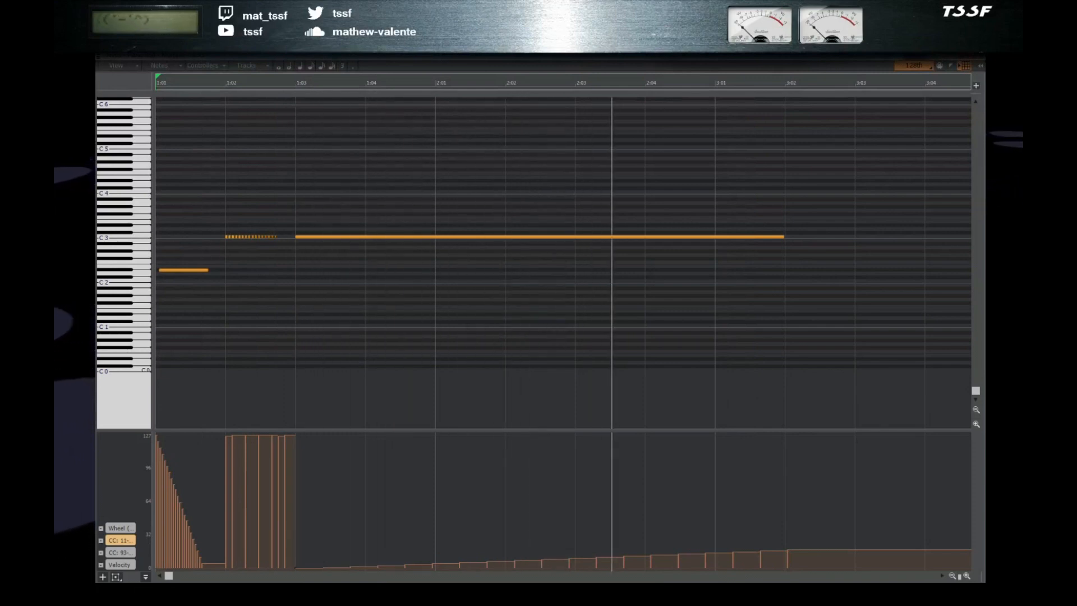
pyautogui.press('space')
# - Return from the piano roll to chipsynth SFC's modulation matrix, play the project, and show the step sequences
pyautogui.doubleClick(99, 56)
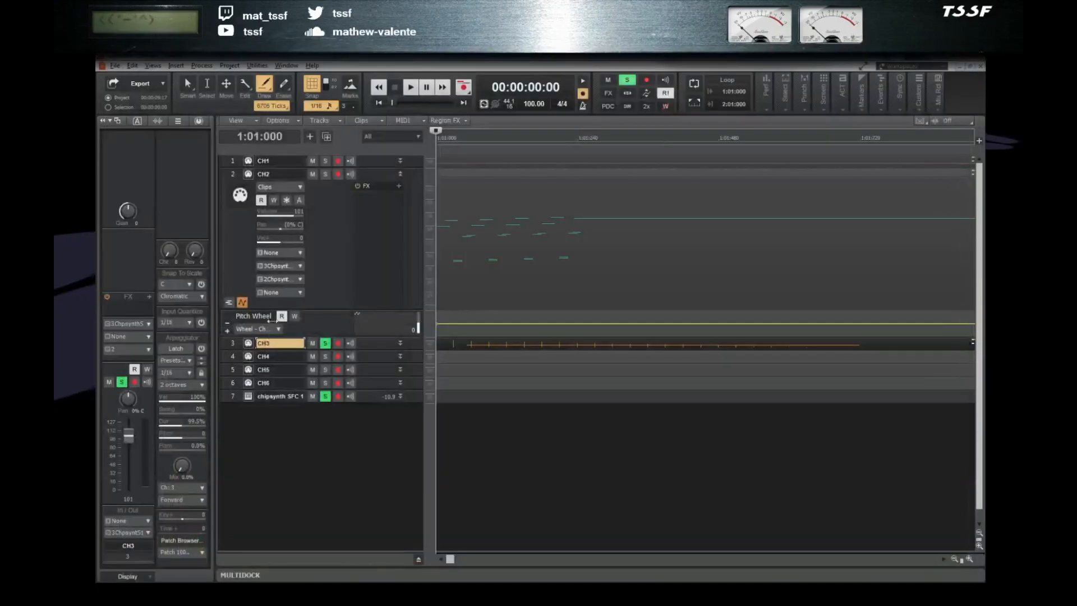
pyautogui.click(248, 343)
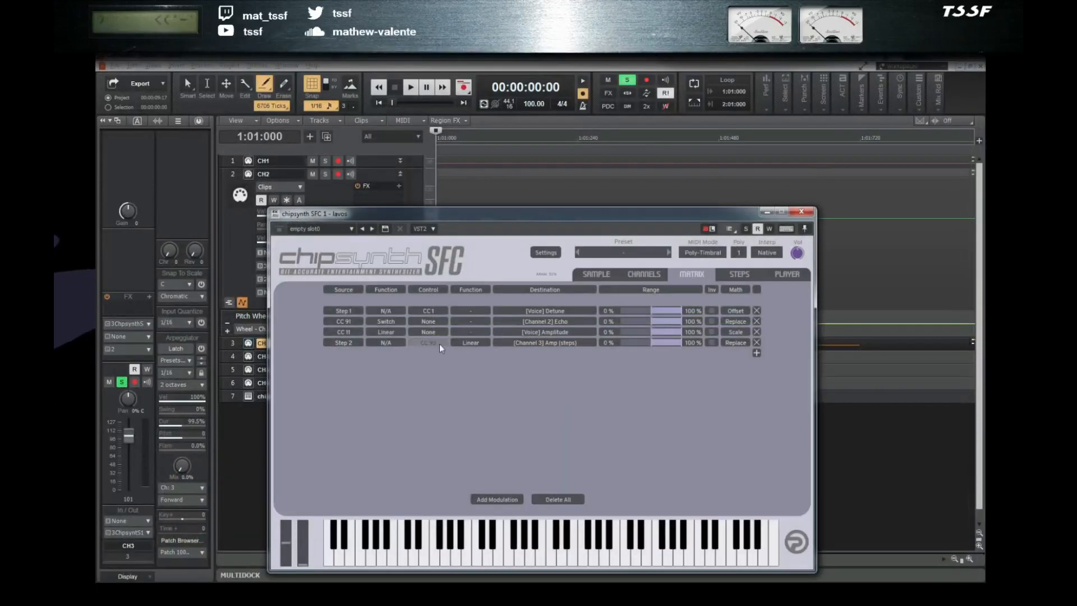
pyautogui.press('space')
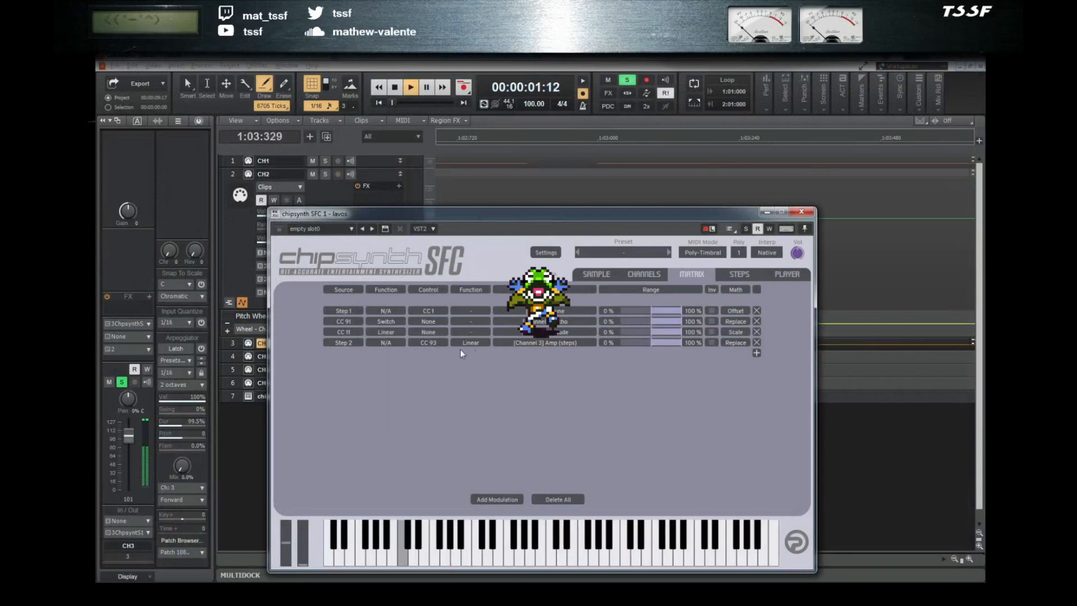
pyautogui.click(733, 277)
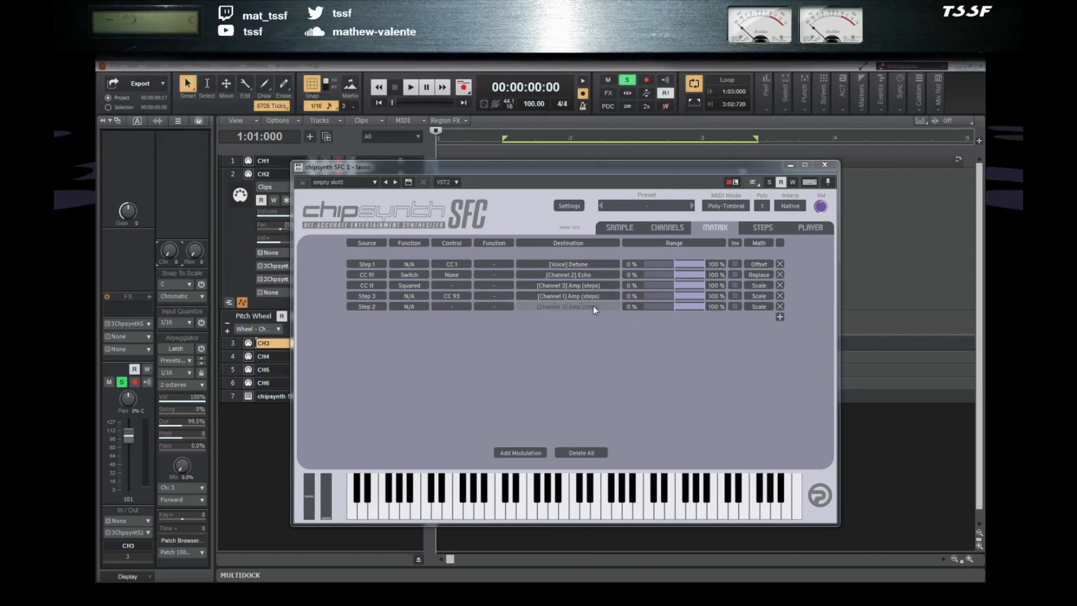
# - Delete the Step 3 sequence targeting Channel 1 Amp (steps) and return to the modulation matrix
pyautogui.click(763, 226)
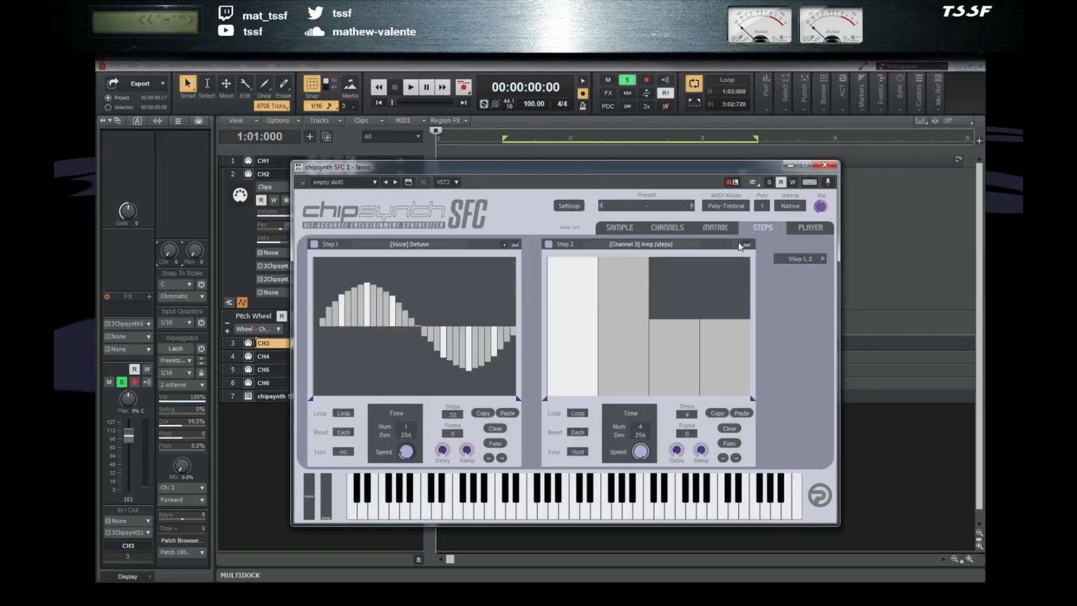
pyautogui.click(822, 258)
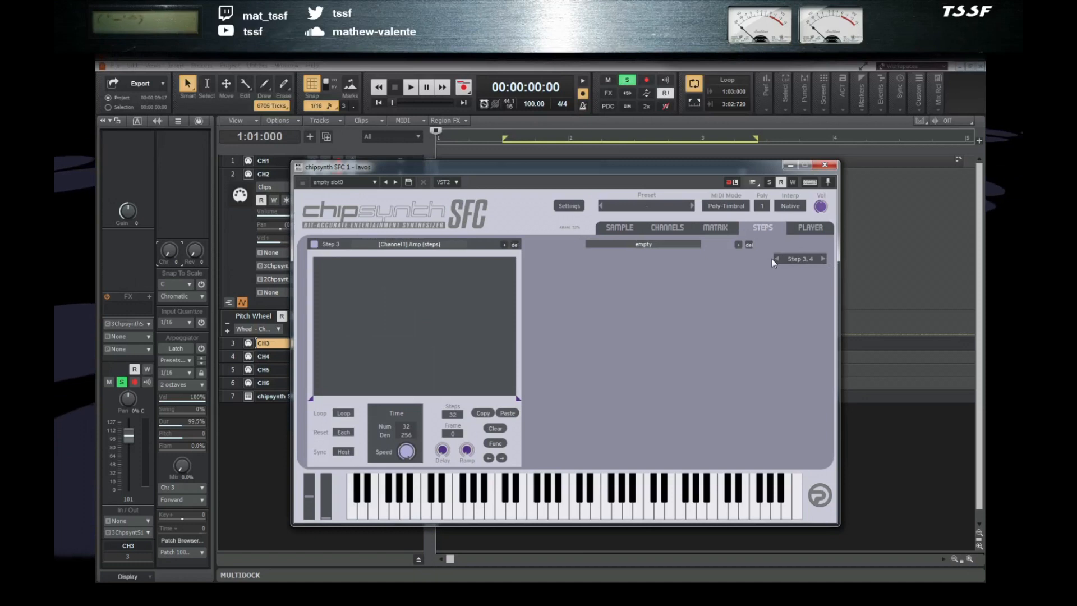
pyautogui.click(514, 246)
pyautogui.click(710, 227)
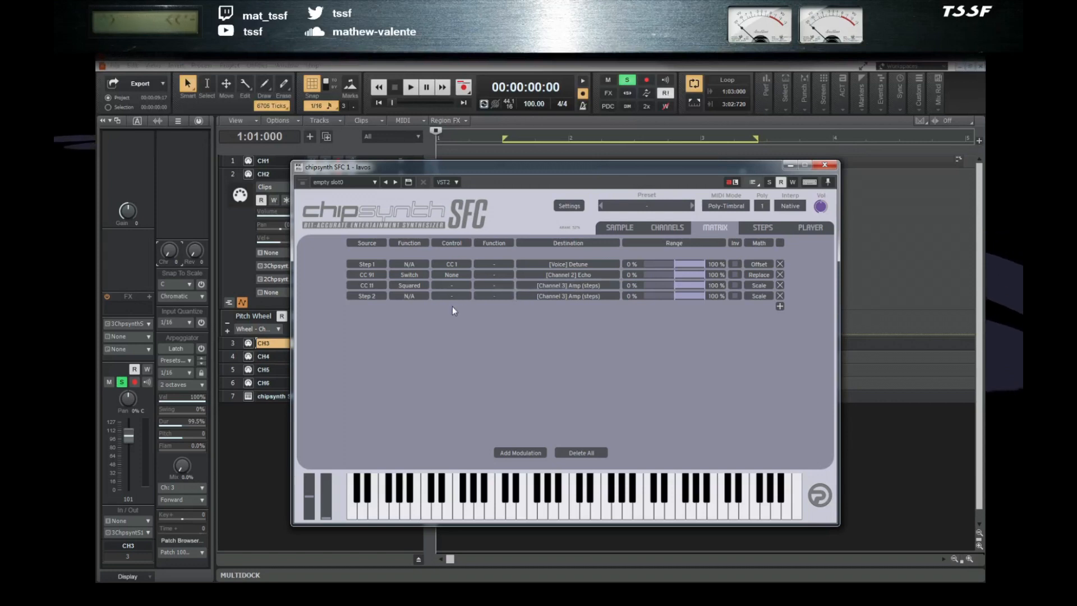
# - Enlarge the CH3 track with the chipsynth SFC window moved clear of its clip, and play the passage
pyautogui.moveTo(572, 174); pyautogui.dragTo(684, 375)
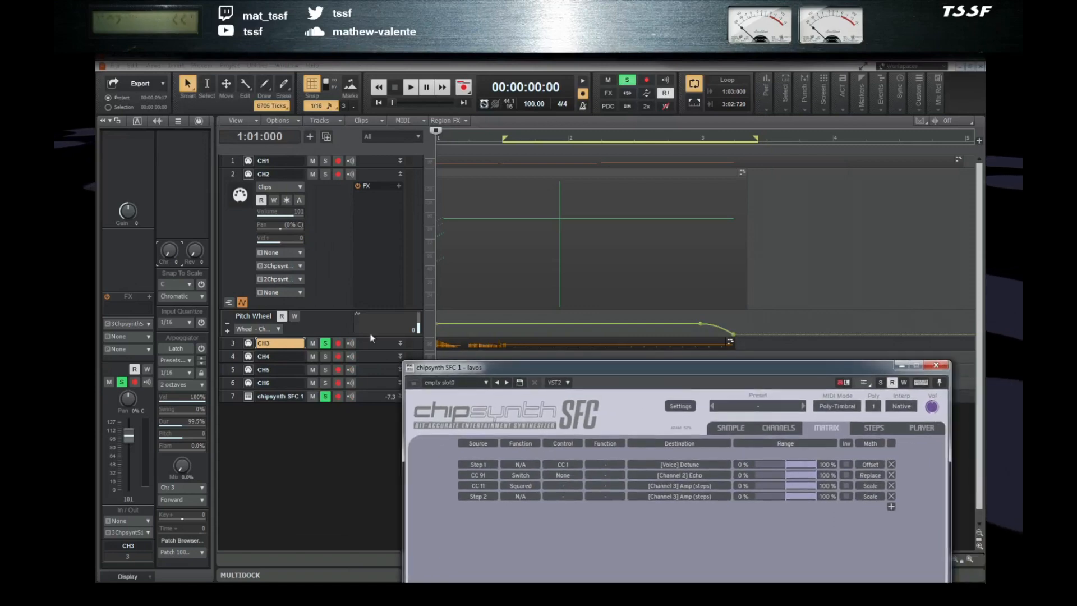
pyautogui.moveTo(363, 350); pyautogui.dragTo(363, 503)
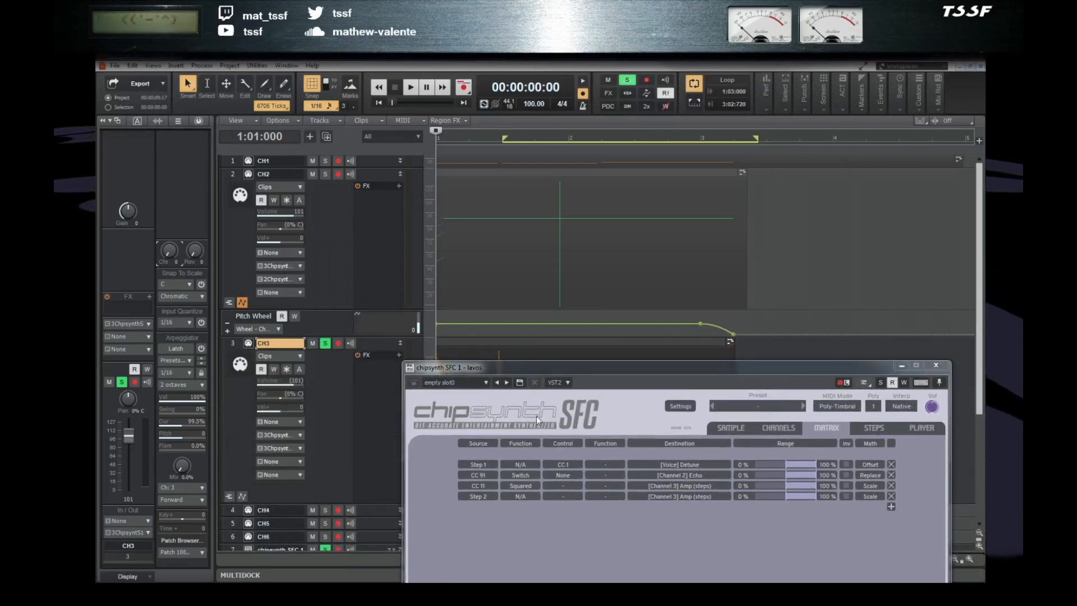
pyautogui.moveTo(551, 368); pyautogui.dragTo(950, 216)
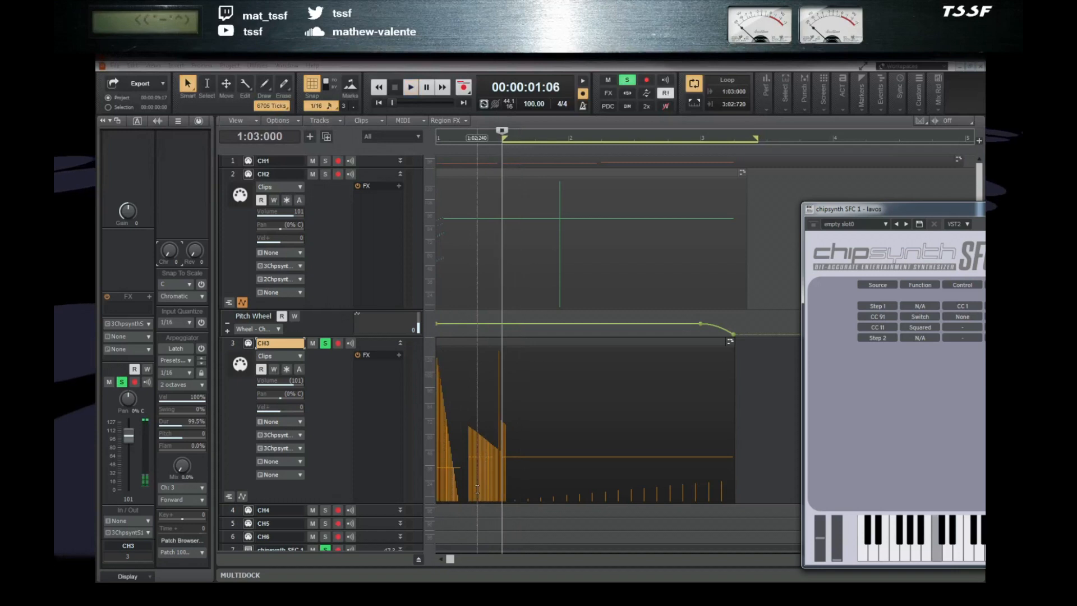
pyautogui.press('space')
pyautogui.press('space')
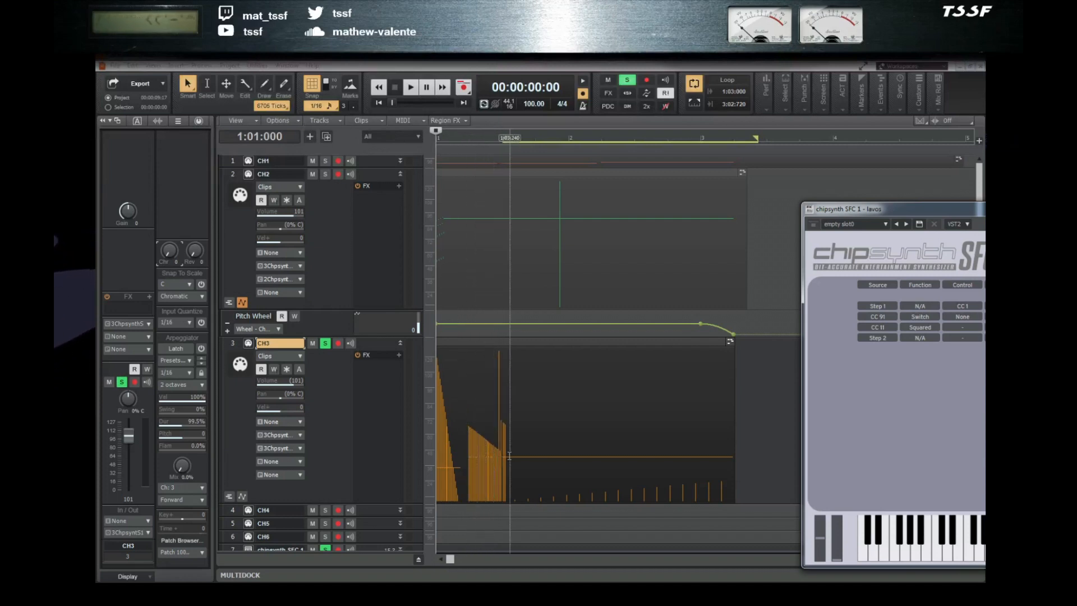
# - Play the soloed CH3 track from 1:03, rewind to the project start, and play it again
pyautogui.click(499, 413)
pyautogui.press('space')
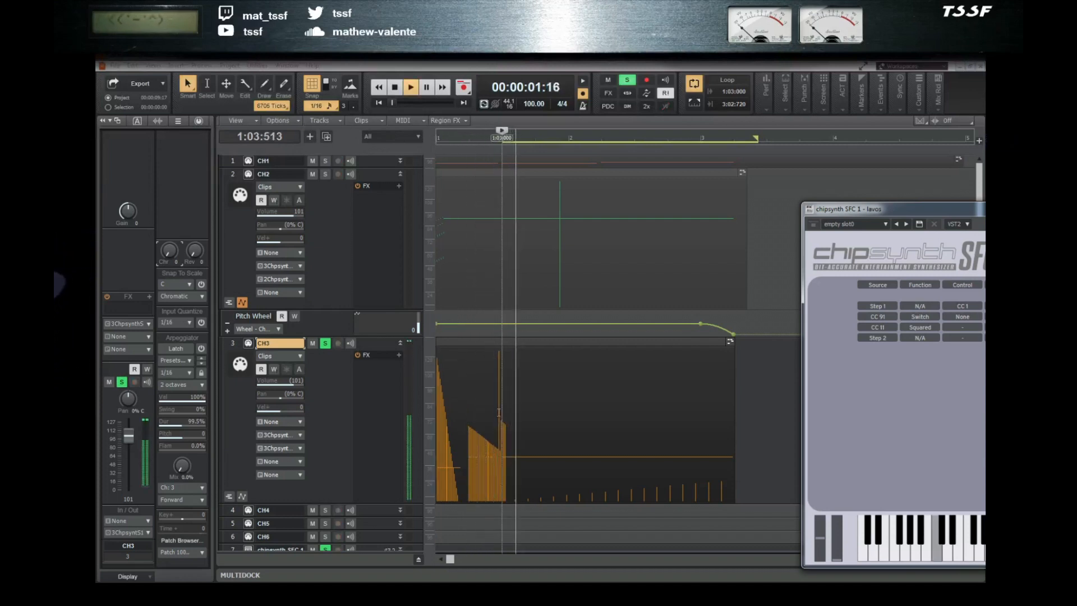
pyautogui.press('space')
pyautogui.press('w')
pyautogui.press('space')
pyautogui.press('space')
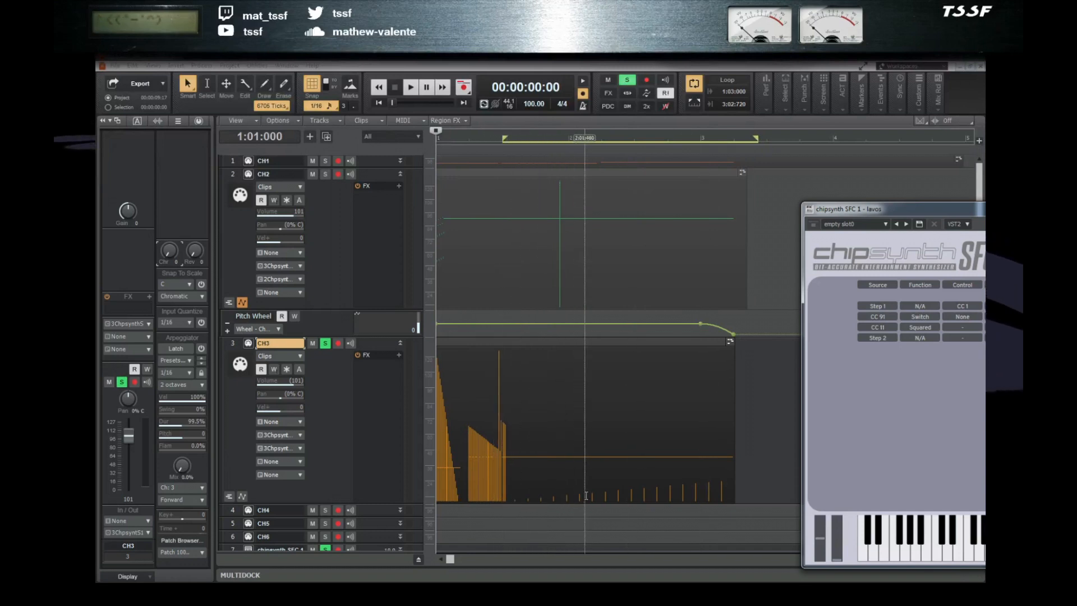
# - Assign CC 93 as the control for the Step 2 modulation of Channel 3 Amp (steps) in chipsynth SFC
pyautogui.moveTo(853, 208); pyautogui.dragTo(457, 170)
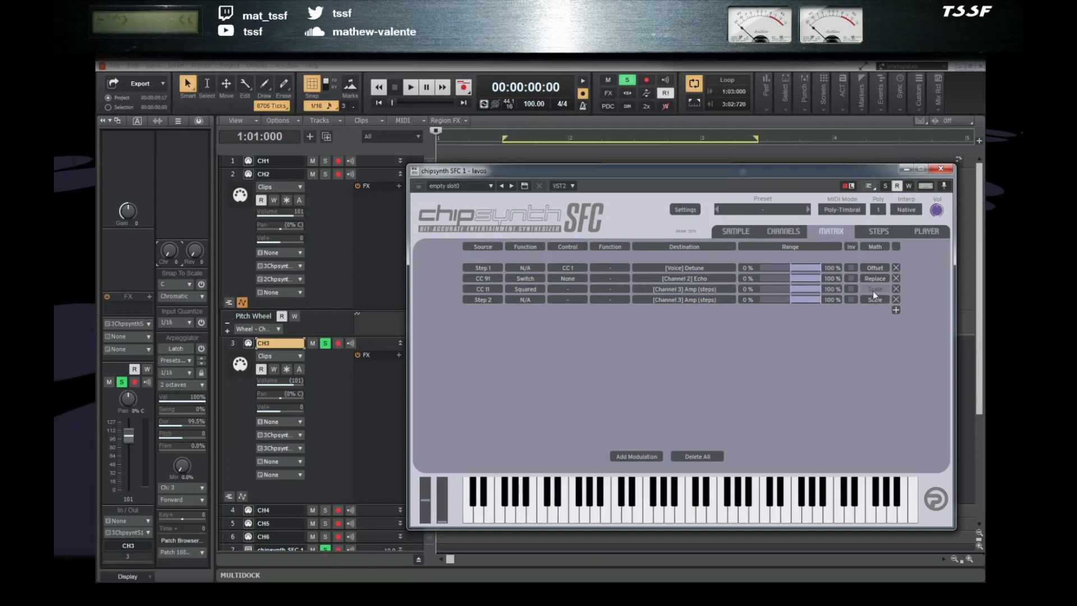
pyautogui.click(783, 231)
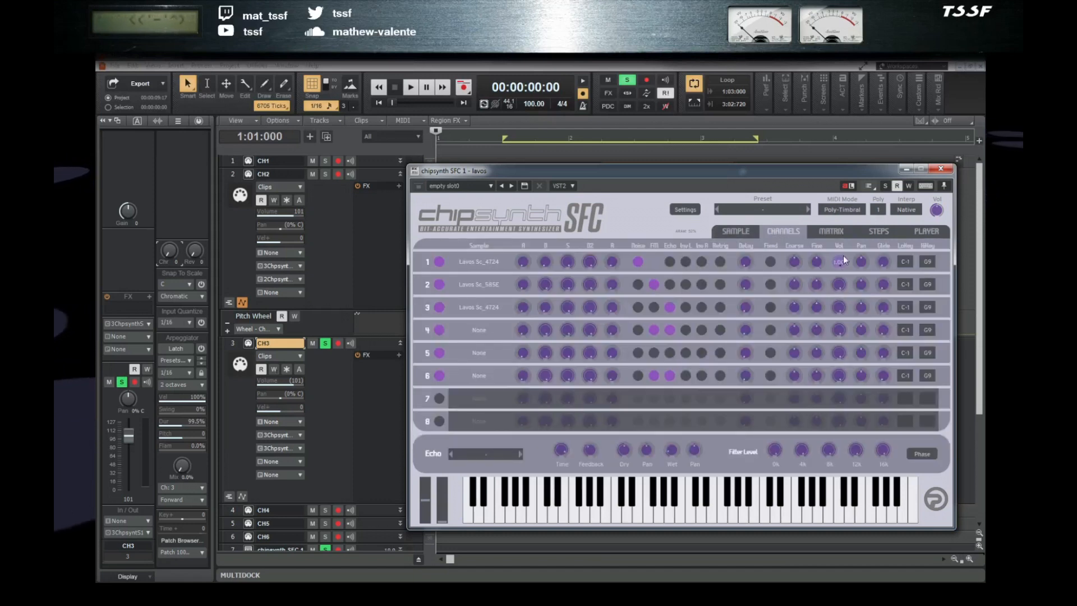
pyautogui.click(832, 232)
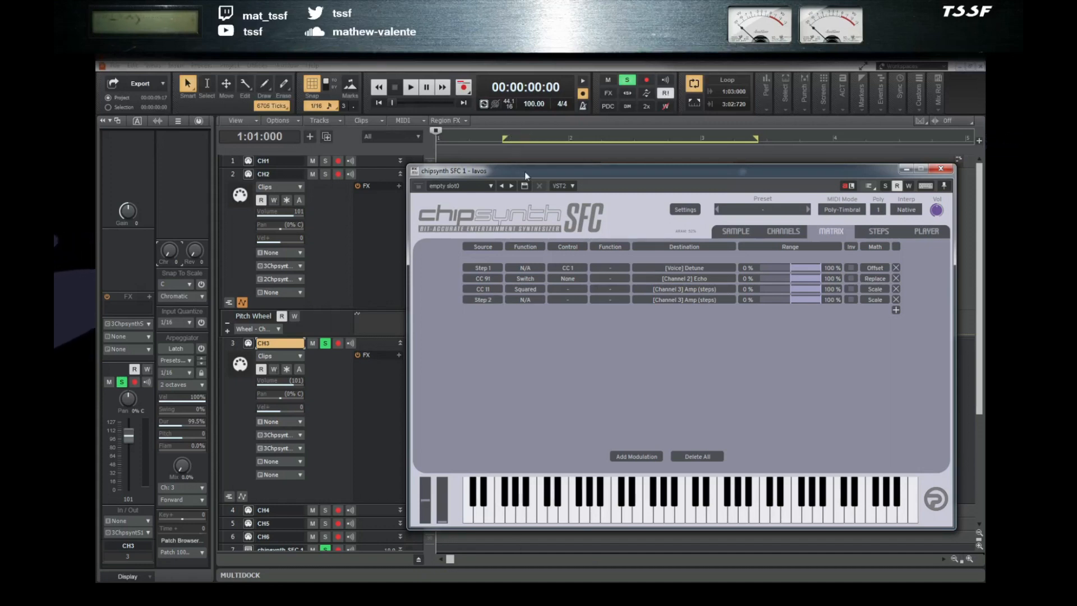
pyautogui.moveTo(524, 172); pyautogui.dragTo(752, 216)
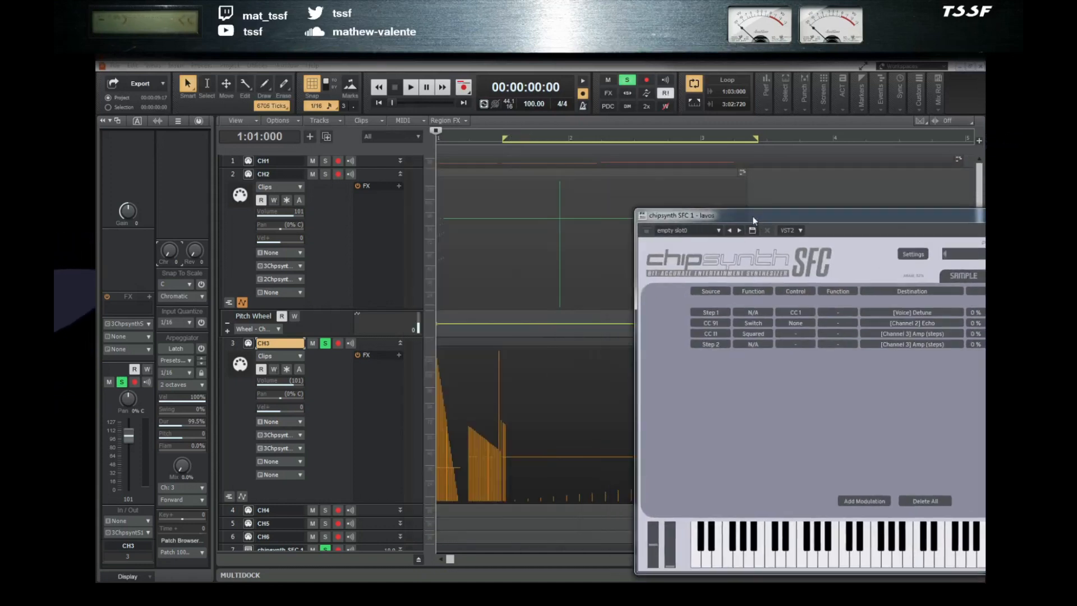
pyautogui.click(796, 338)
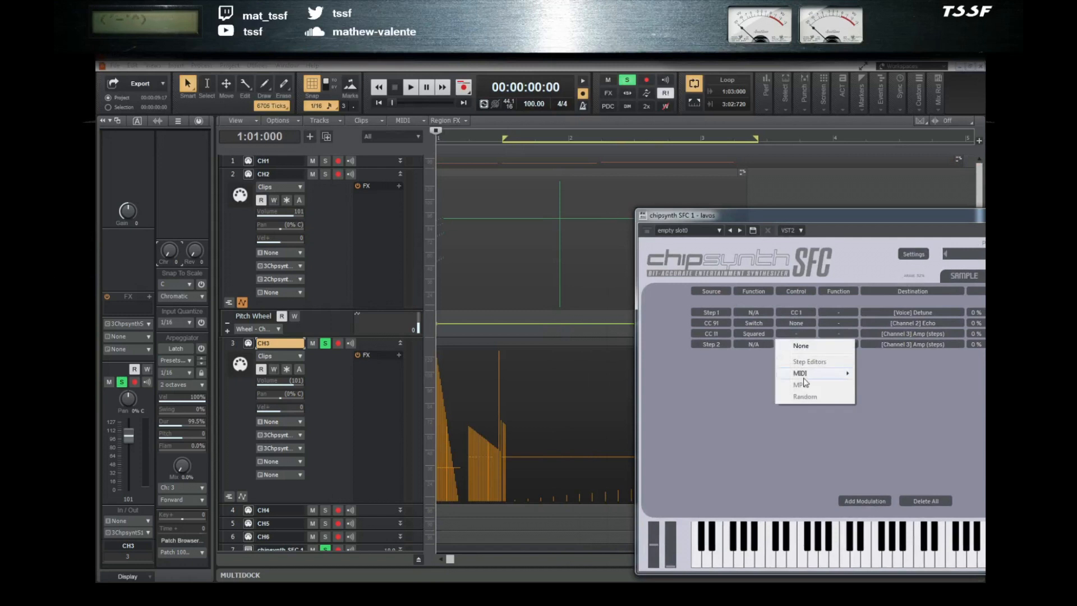
pyautogui.moveTo(819, 373)
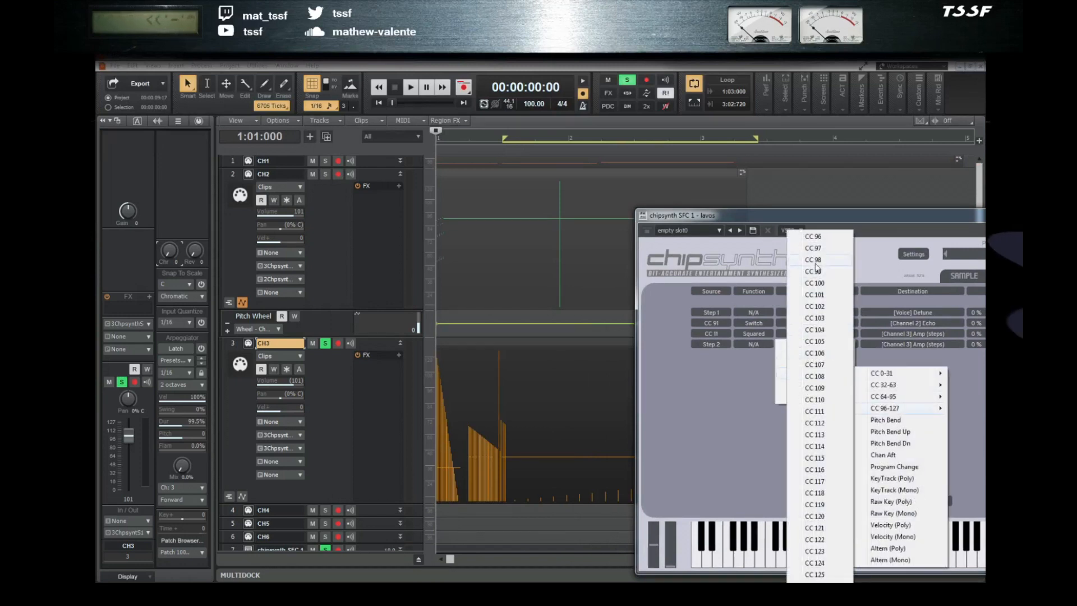
pyautogui.moveTo(885, 399)
pyautogui.click(815, 574)
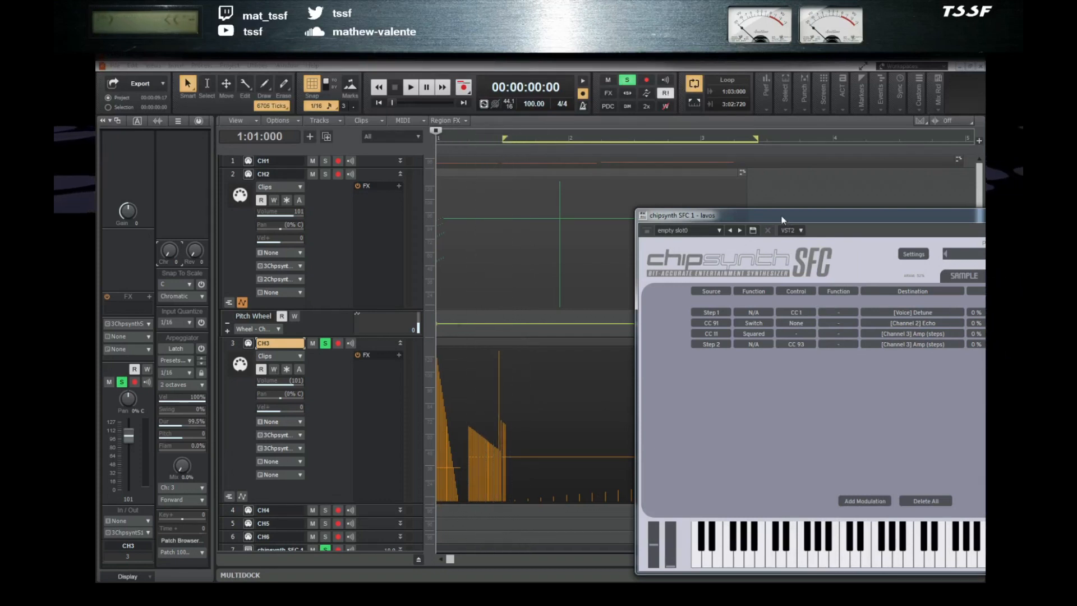
# - Review the Step 1 and Step 2 sequences in chipsynth SFC and close the plugin window
pyautogui.moveTo(782, 220); pyautogui.dragTo(516, 181)
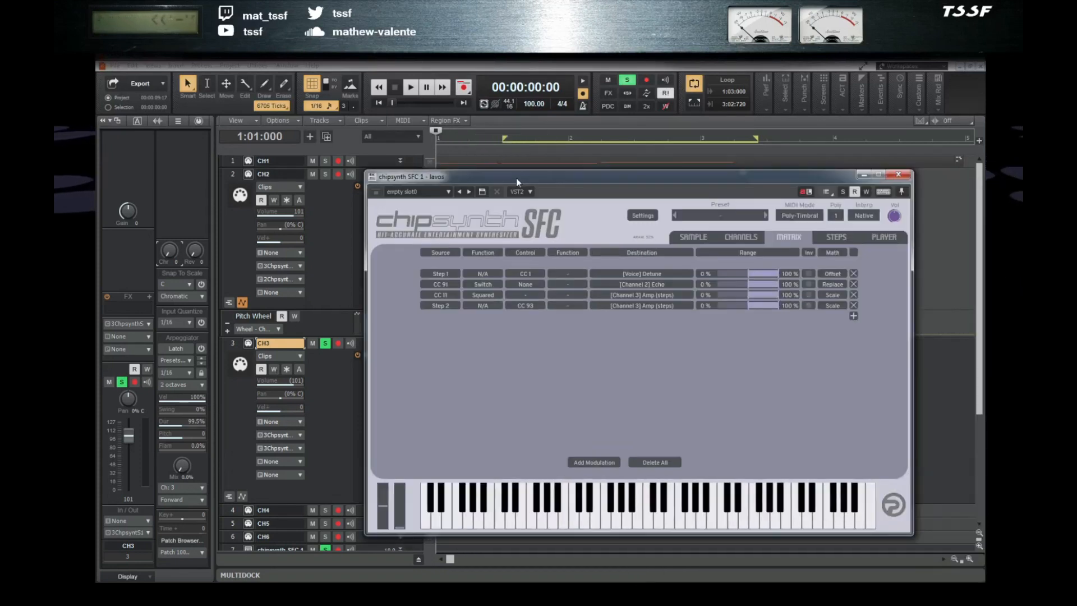
pyautogui.click(834, 240)
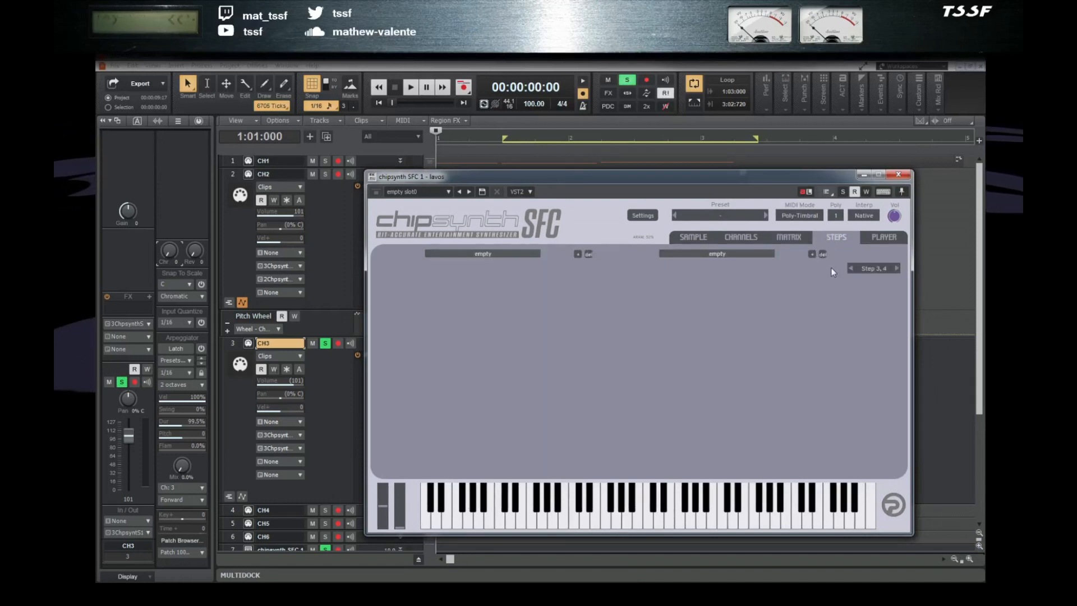
pyautogui.click(852, 270)
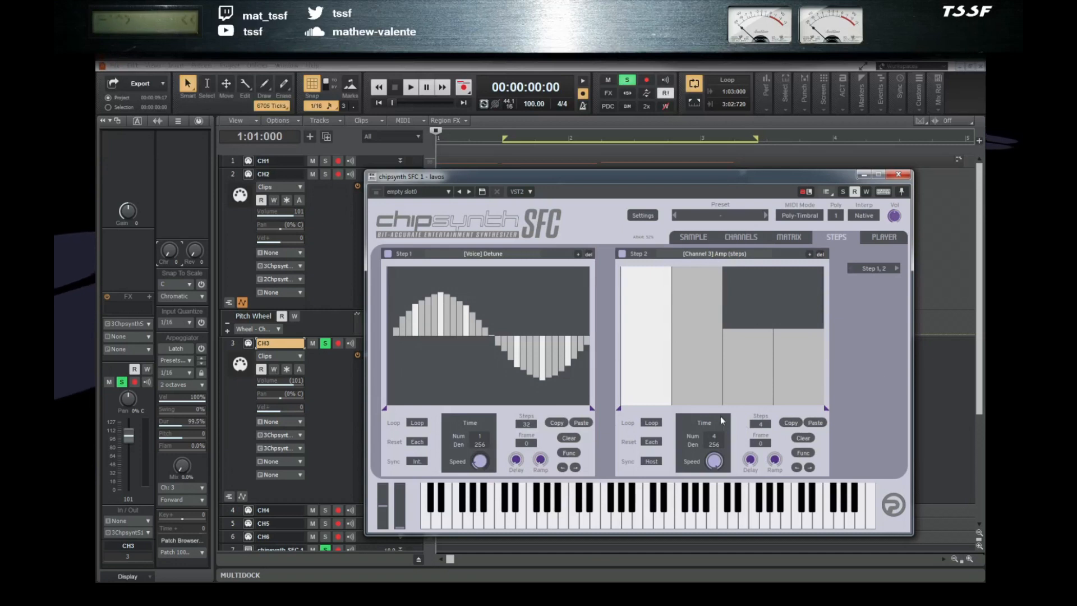
pyautogui.moveTo(713, 464)
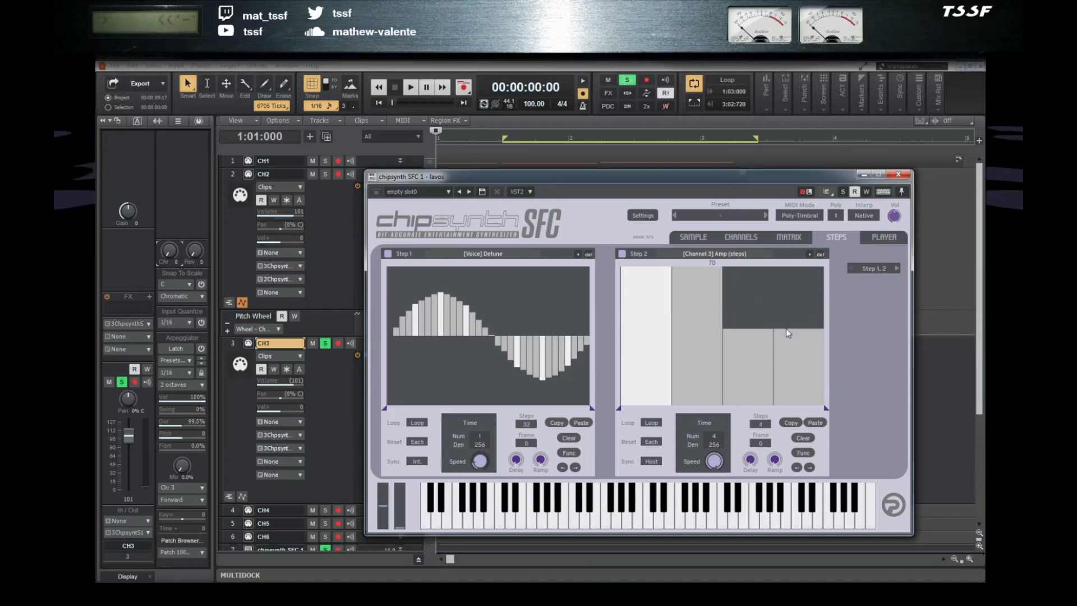
pyautogui.click(902, 176)
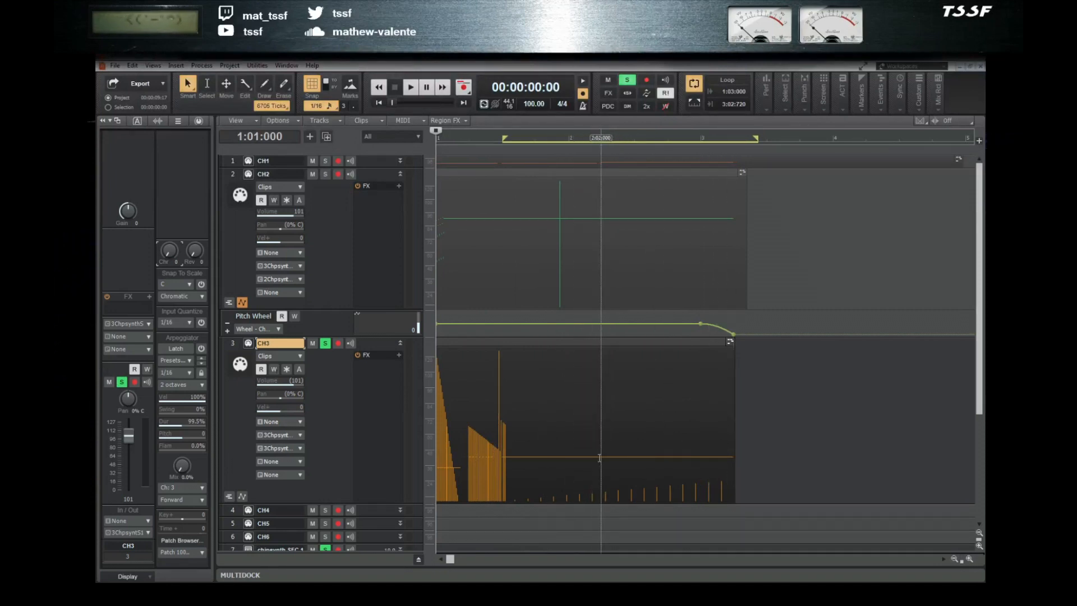
# - Turn off looping and play the soloed CH3 track from the project start through its end
pyautogui.press('space')
pyautogui.press('space')
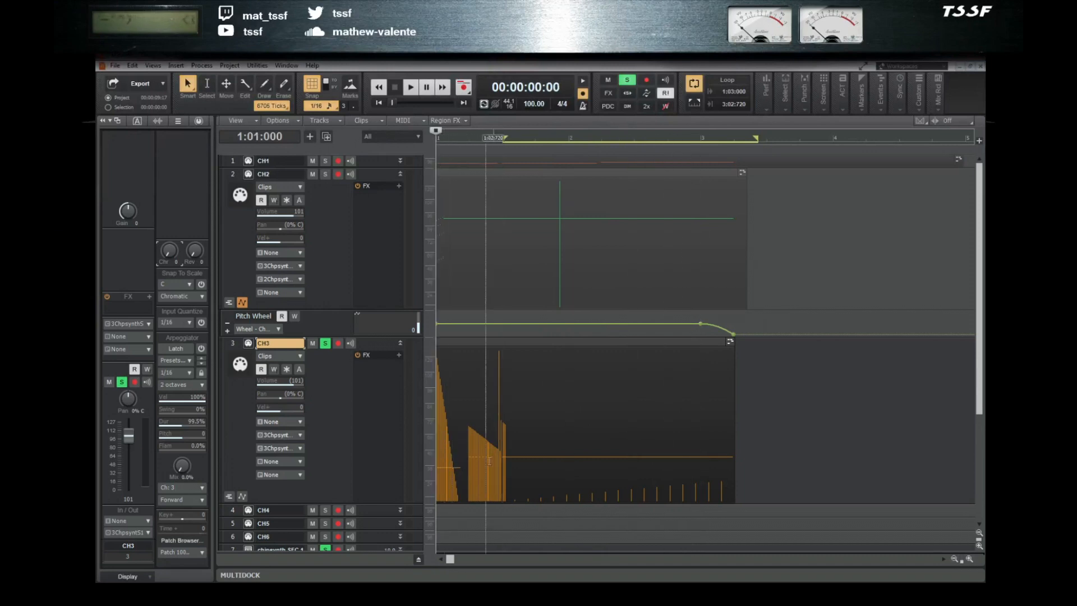
pyautogui.rightClick(716, 144)
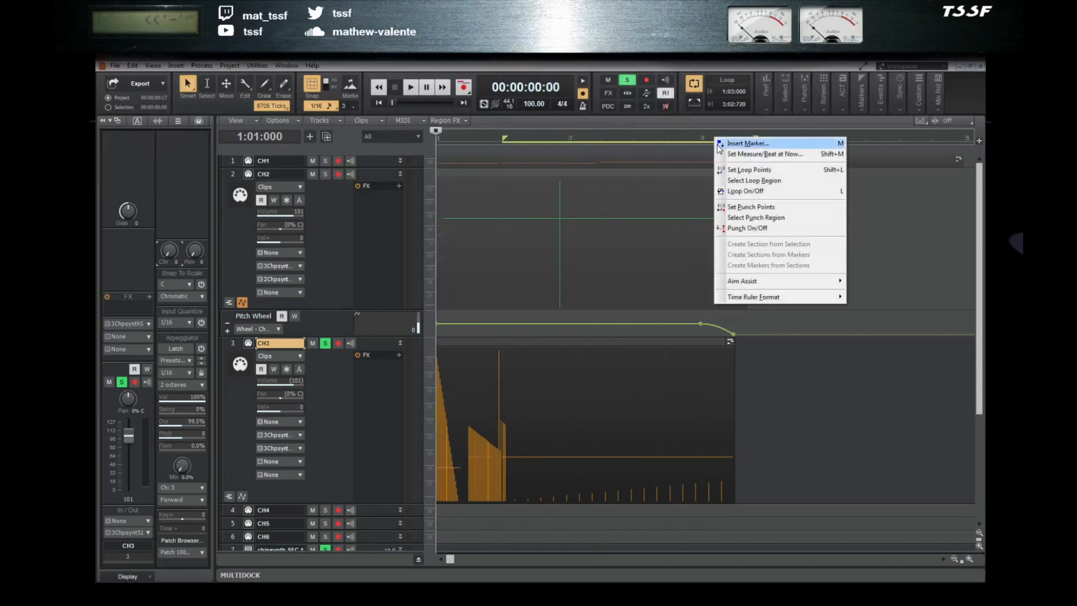
pyautogui.click(735, 192)
pyautogui.press('space')
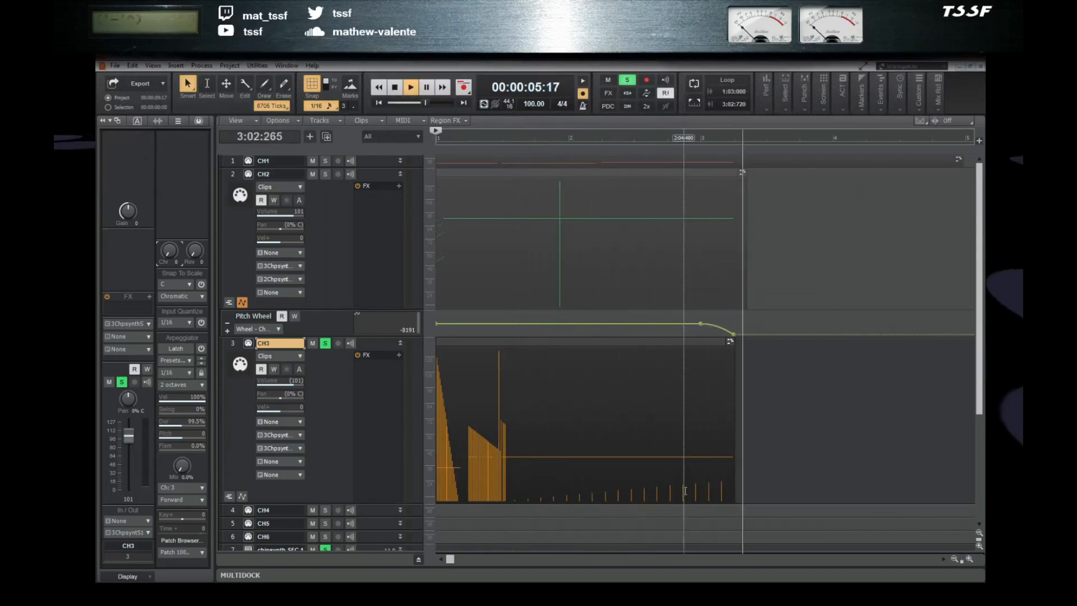
pyautogui.press('space')
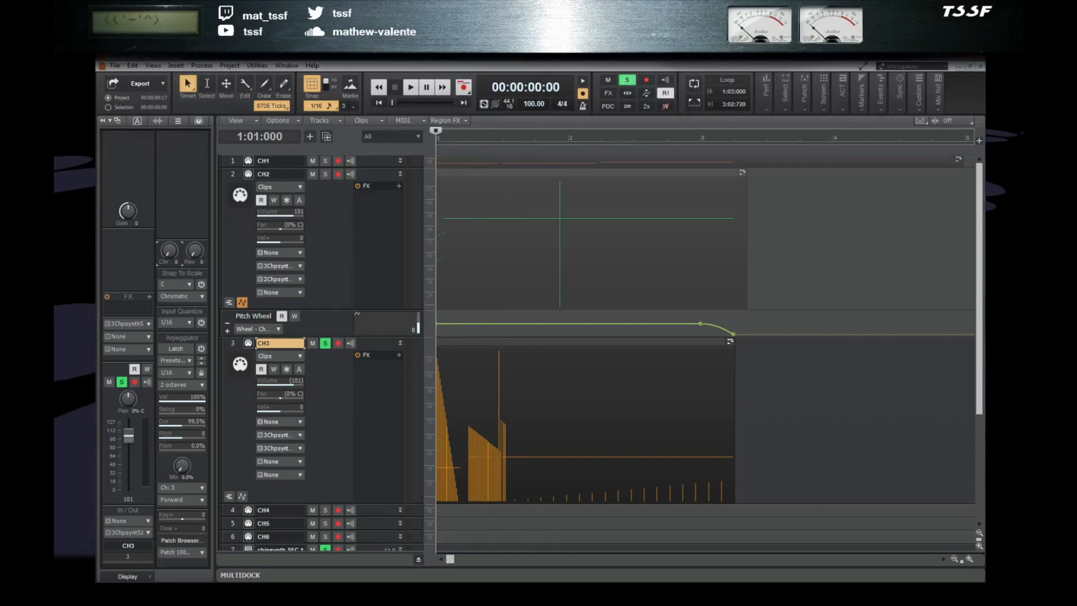
# - Switch to the standalone chipsynth SFC, examine its Step 2 Channel 3 Amp (steps) sequence, and minimize it
pyautogui.hotkey('alt', 'Tab')
pyautogui.moveTo(965, 197); pyautogui.dragTo(343, 222)
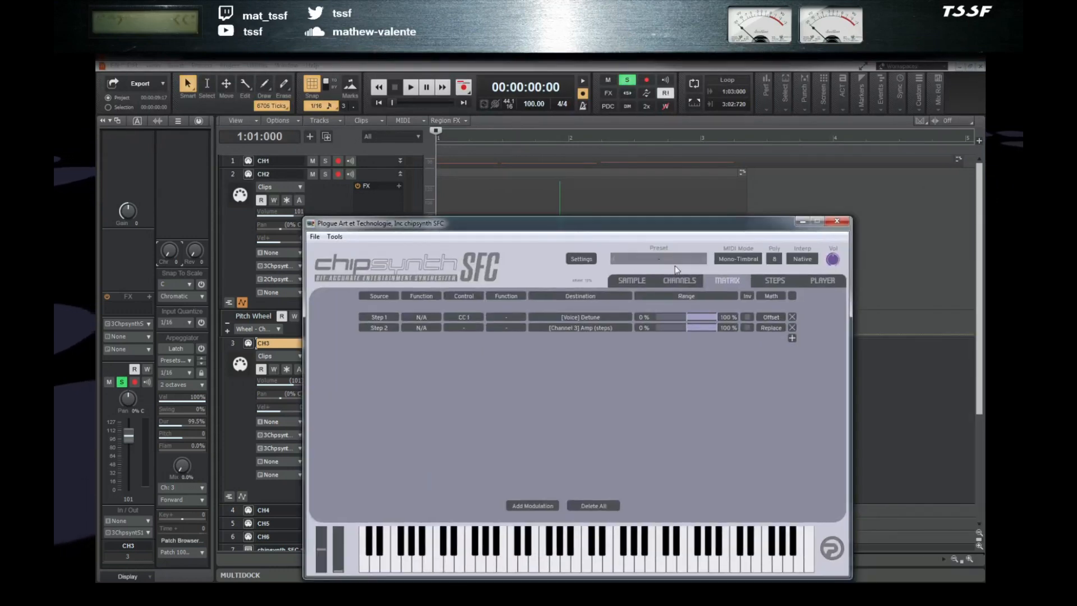
pyautogui.click(768, 281)
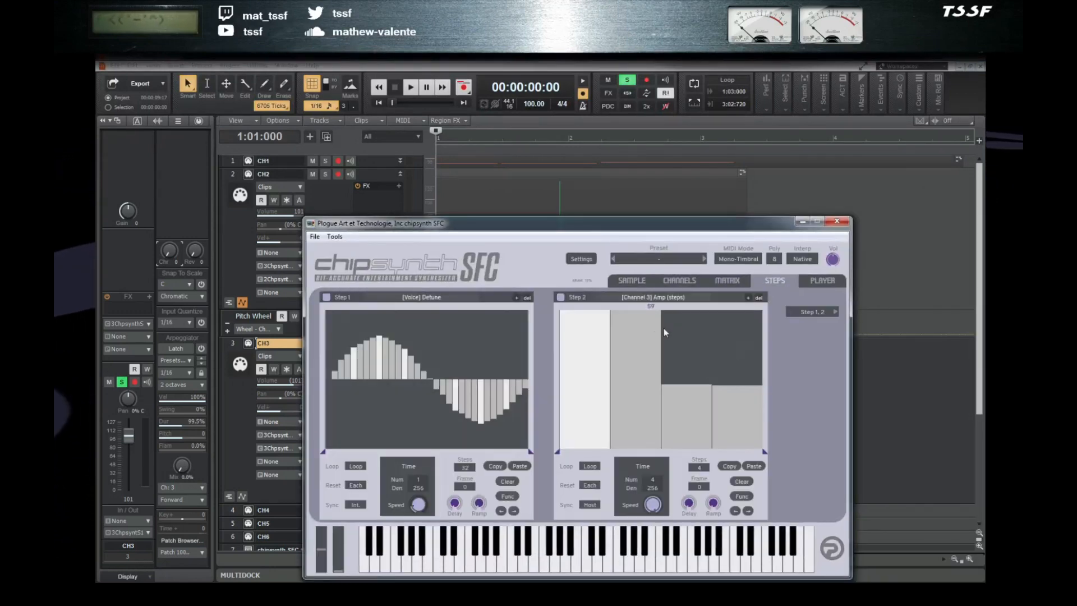
pyautogui.click(800, 221)
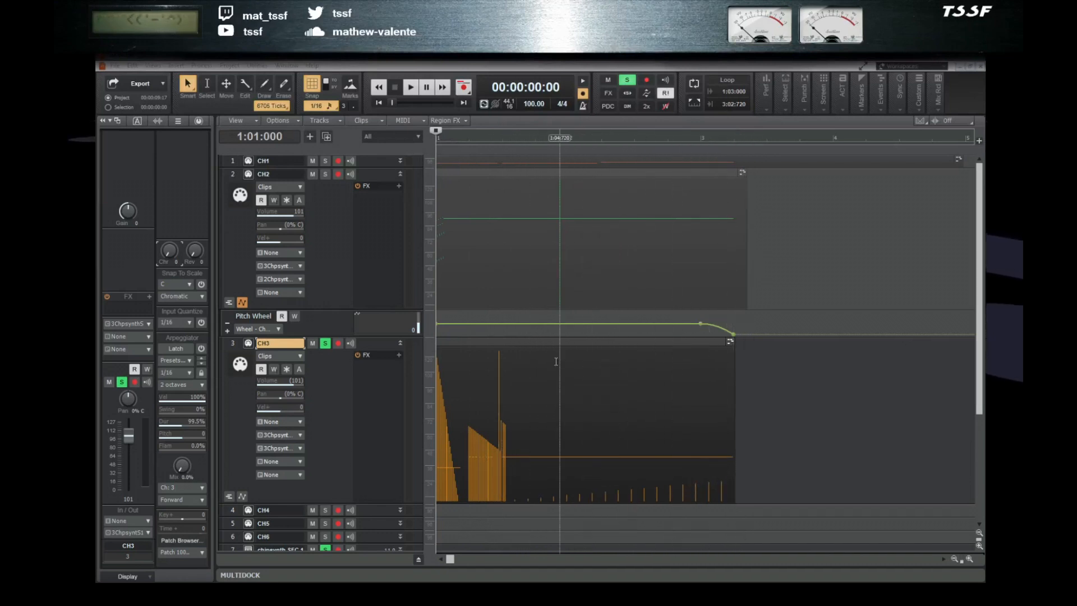
# - Select the CH3 clip and play the soloed track from the start
pyautogui.click(544, 378)
pyautogui.press('space')
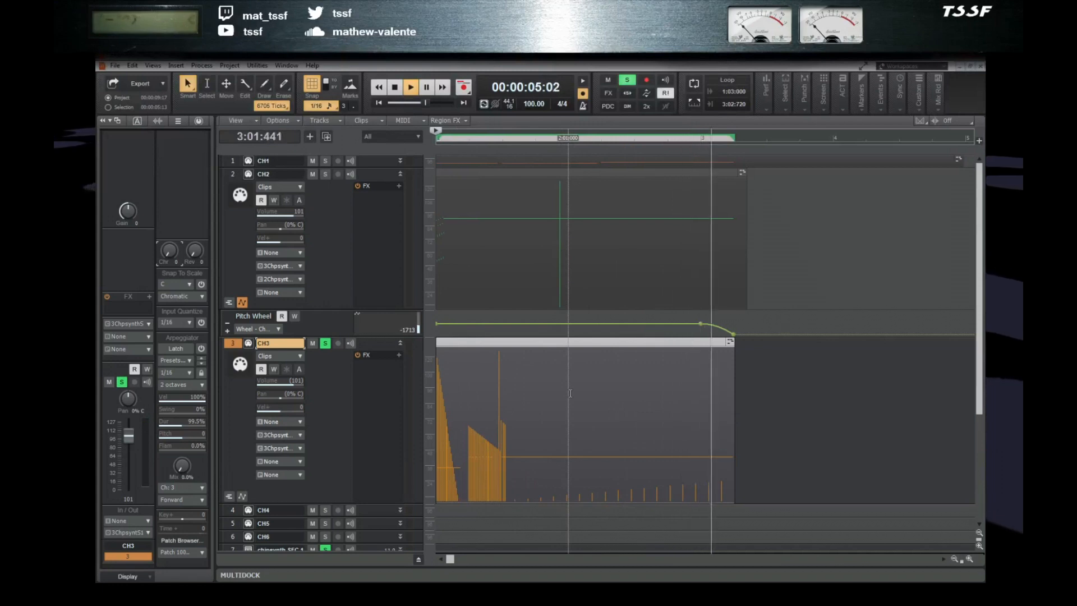
pyautogui.press('space')
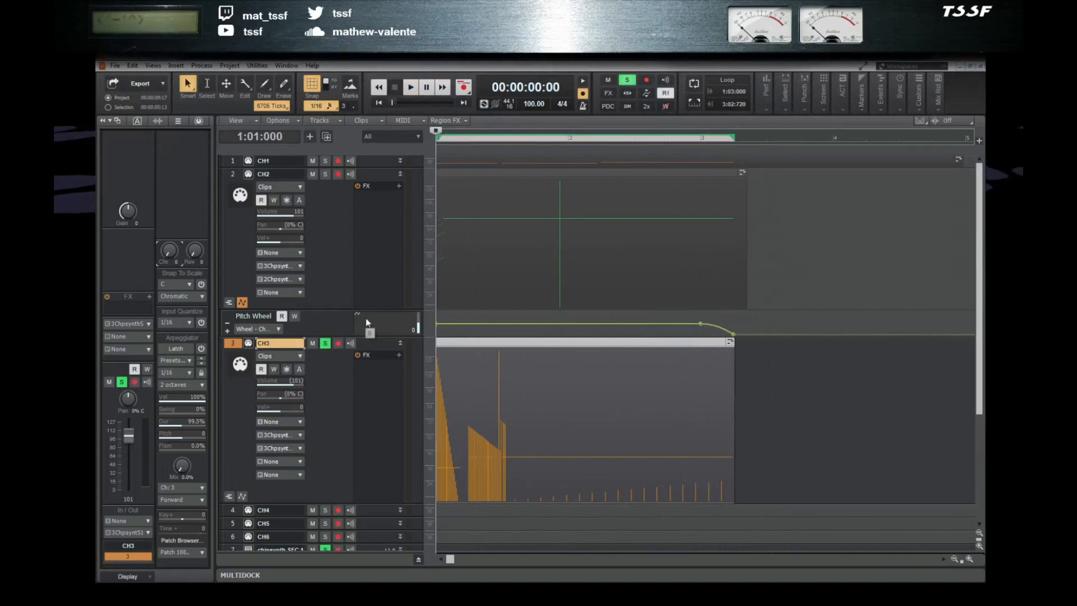
# - Take CH3 and the chipsynth SFC 1 track out of solo and play all channels together
pyautogui.click(325, 344)
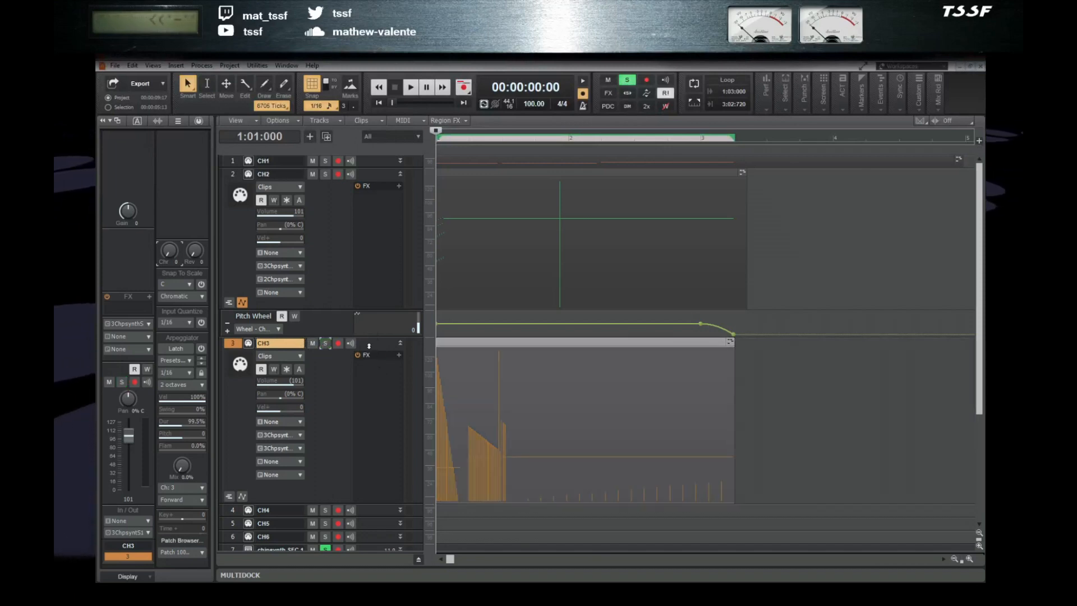
pyautogui.press('space')
pyautogui.press('space')
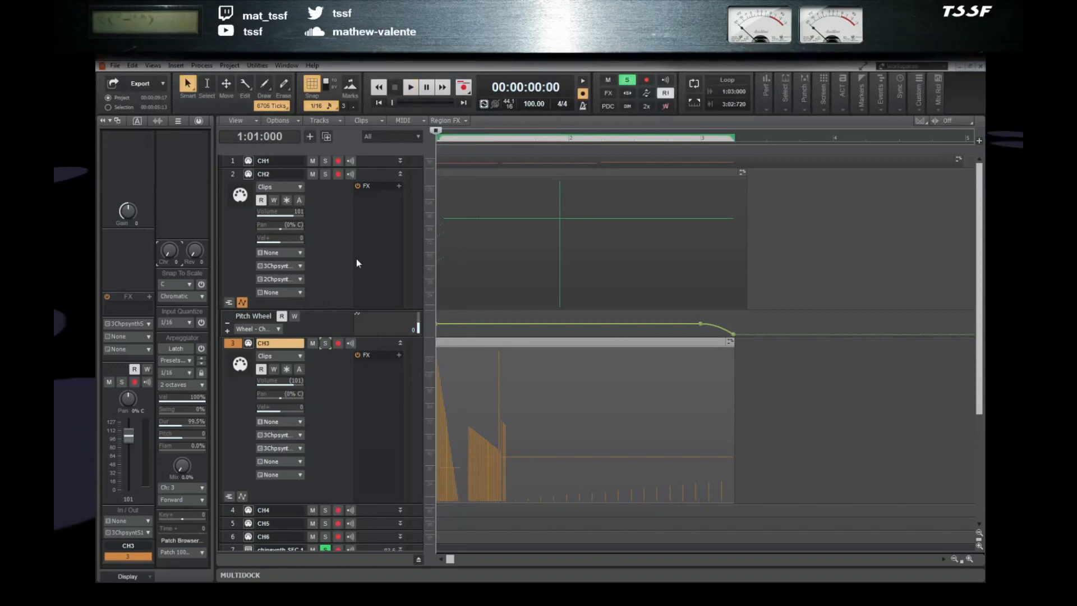
pyautogui.click(326, 549)
pyautogui.press('space')
pyautogui.press('space')
pyautogui.press('space')
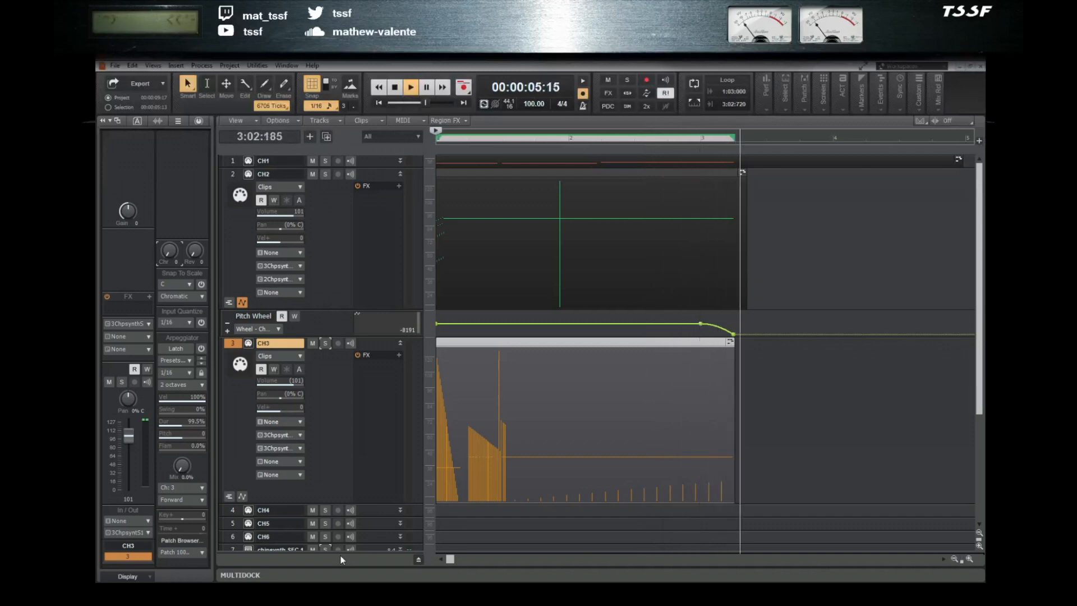
pyautogui.press('space')
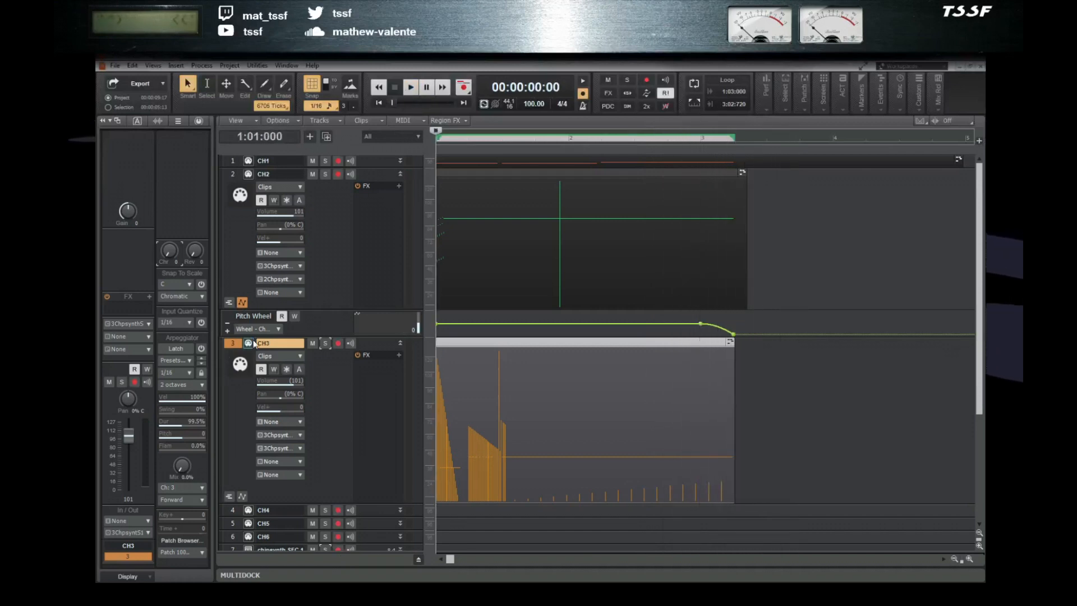
# - Set chipsynth SFC's Step 2 sequence for Channel 3 Amp (steps) to 4 steps and close the plugin window
pyautogui.click(252, 344)
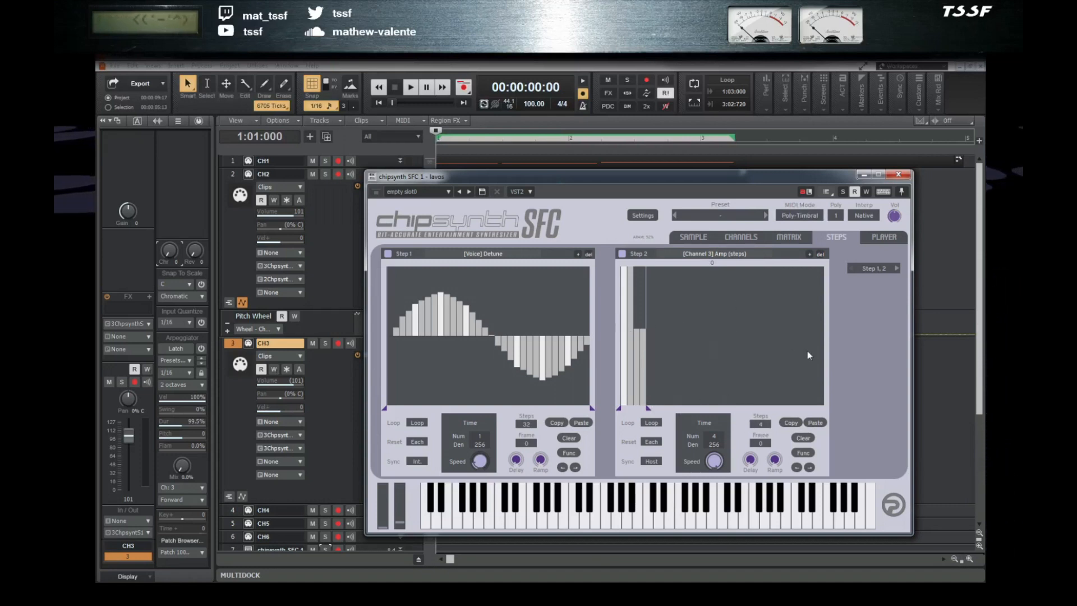
pyautogui.click(762, 424)
pyautogui.click(785, 431)
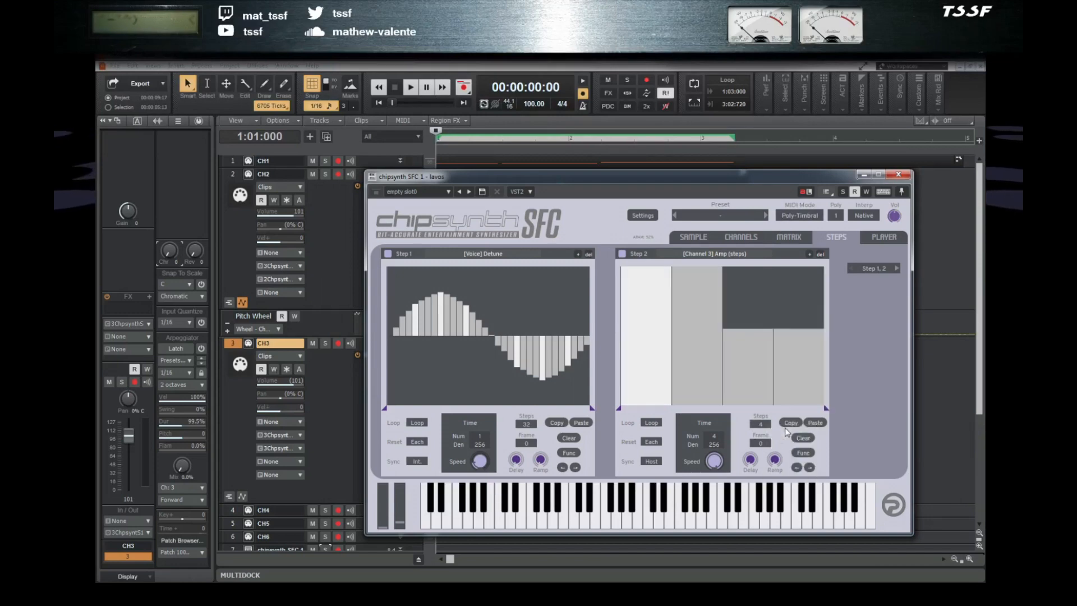
pyautogui.click(762, 425)
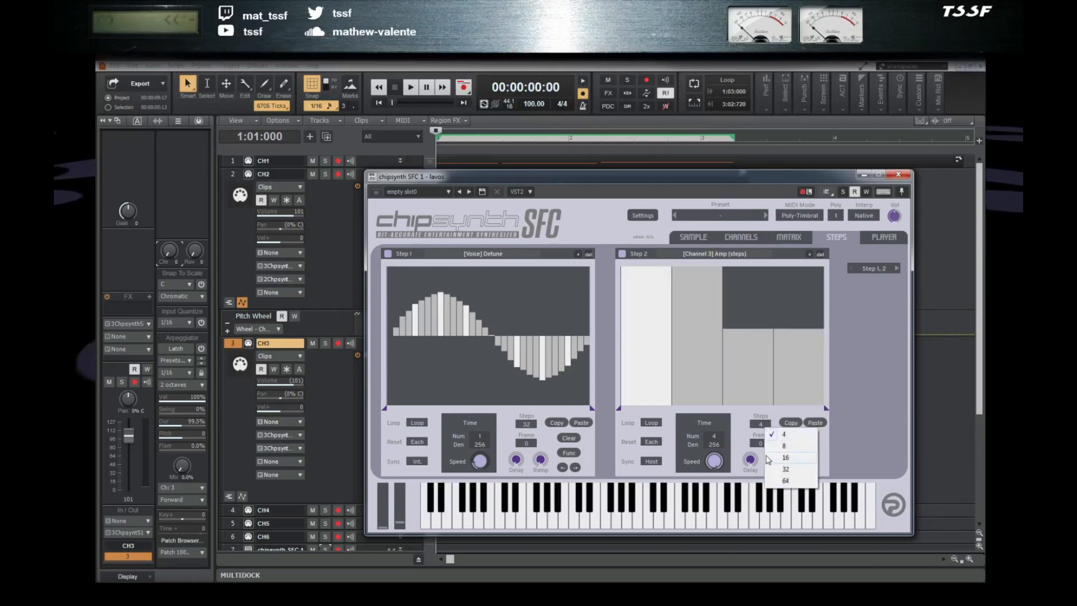
pyautogui.click(901, 176)
# - Show chipsynth SFC's SPC player page, switch to SNES SPC700 Player, and restart 75 Lavos Scream.spc
pyautogui.click(248, 343)
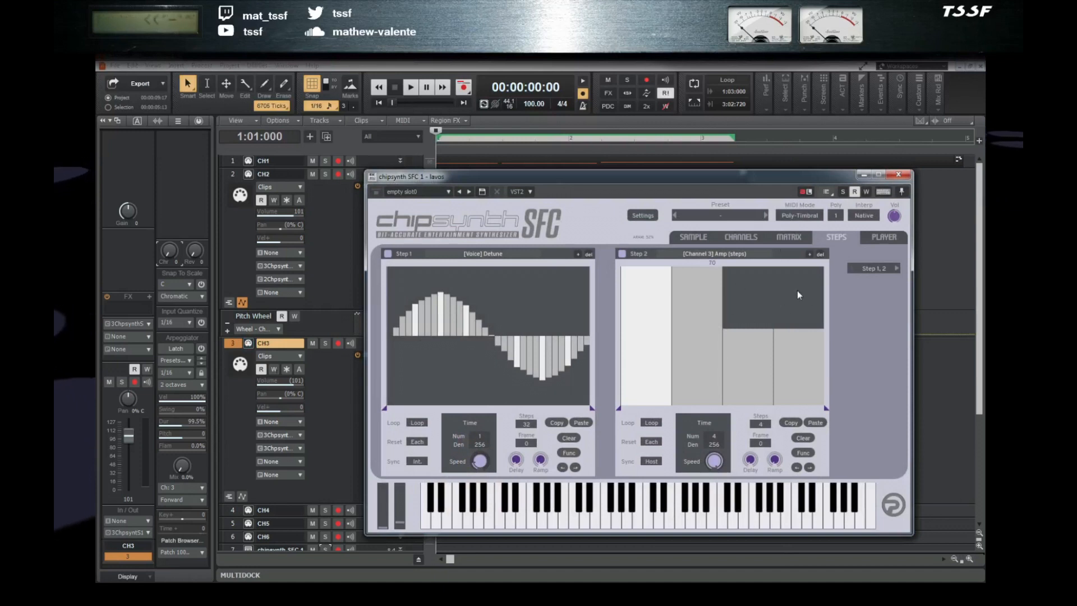
pyautogui.moveTo(797, 176); pyautogui.dragTo(702, 233)
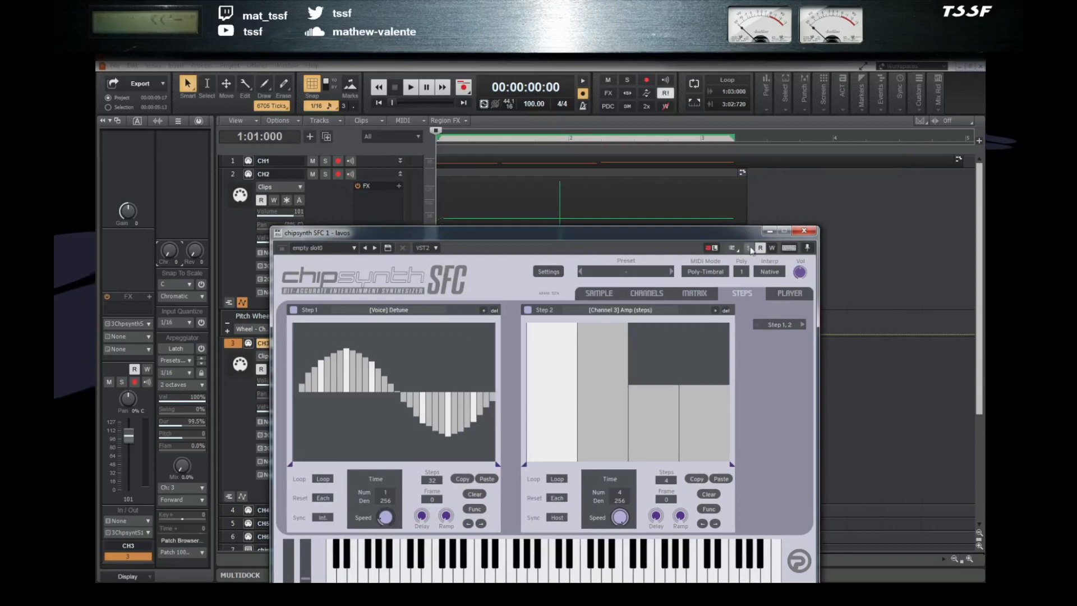
pyautogui.click(791, 294)
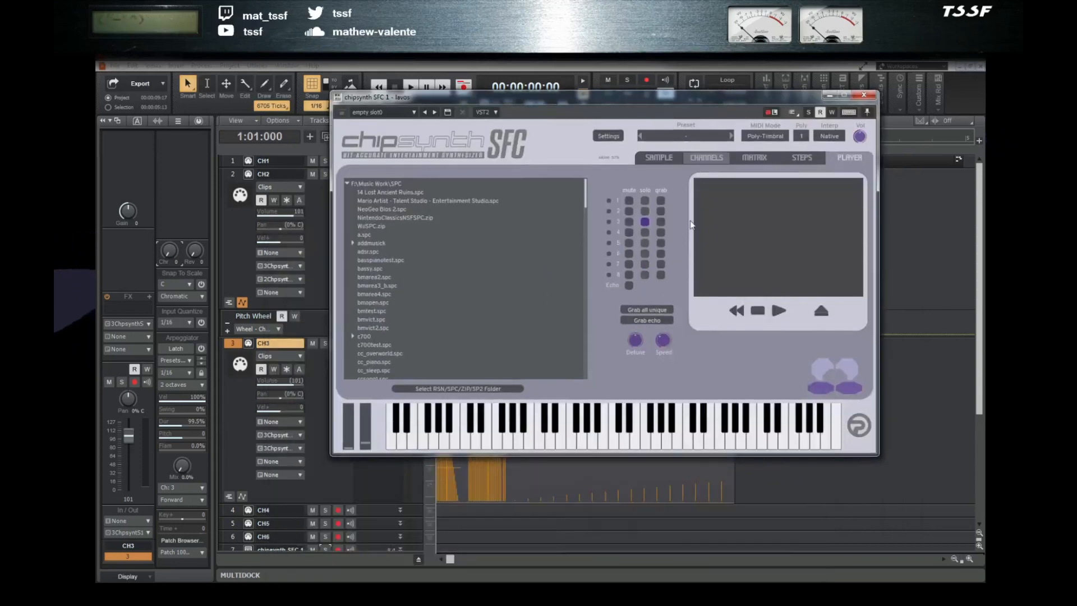
pyautogui.click(338, 591)
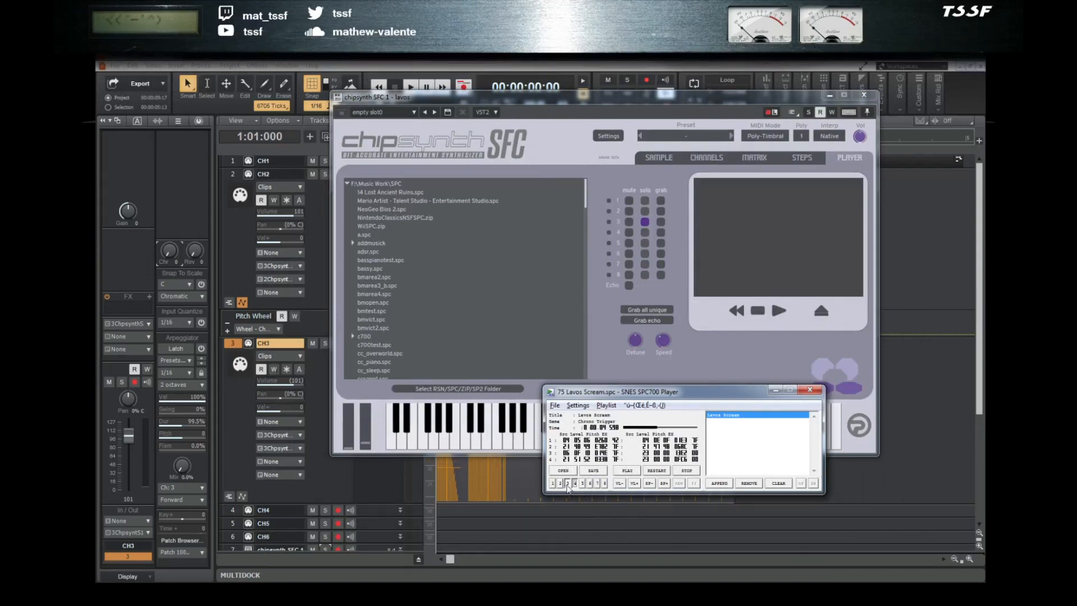
pyautogui.click(646, 471)
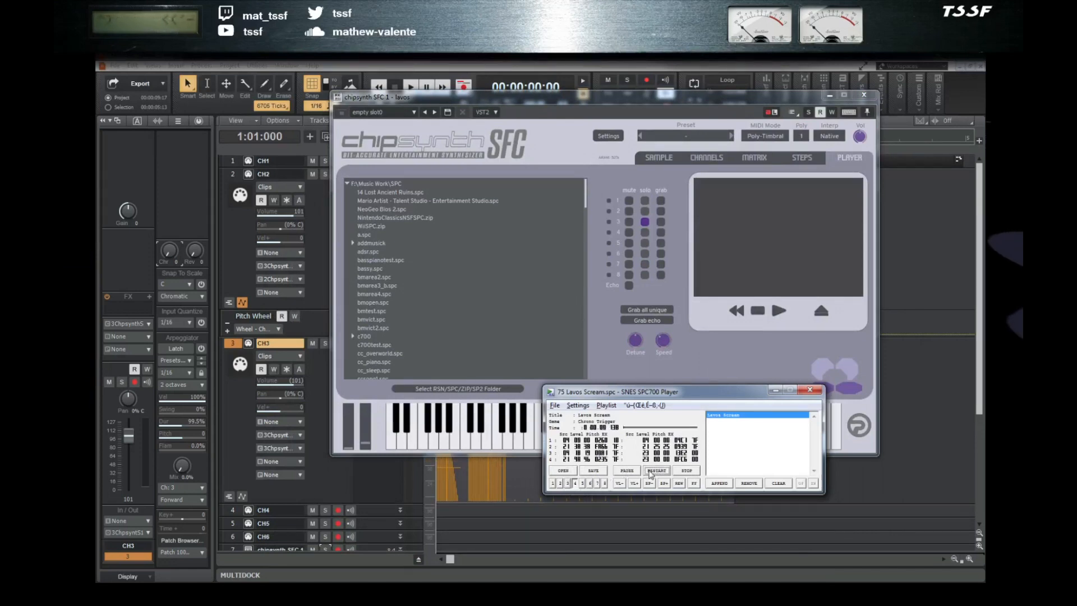
# - Replay 75 Lavos Scream.spc several times in SNES SPC700 Player and pause it near the end
pyautogui.click(664, 485)
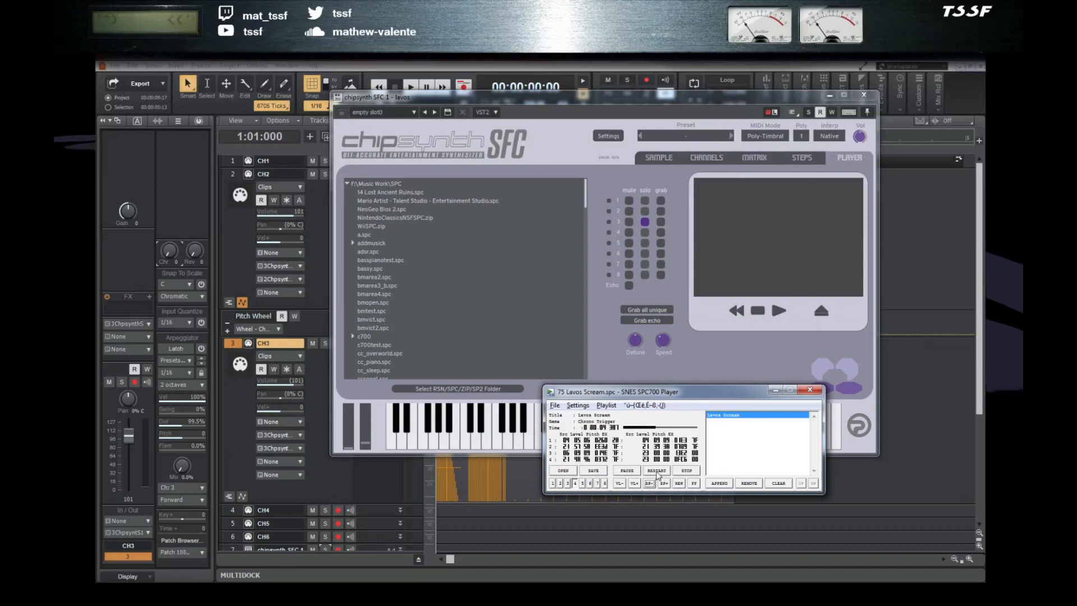
pyautogui.click(658, 473)
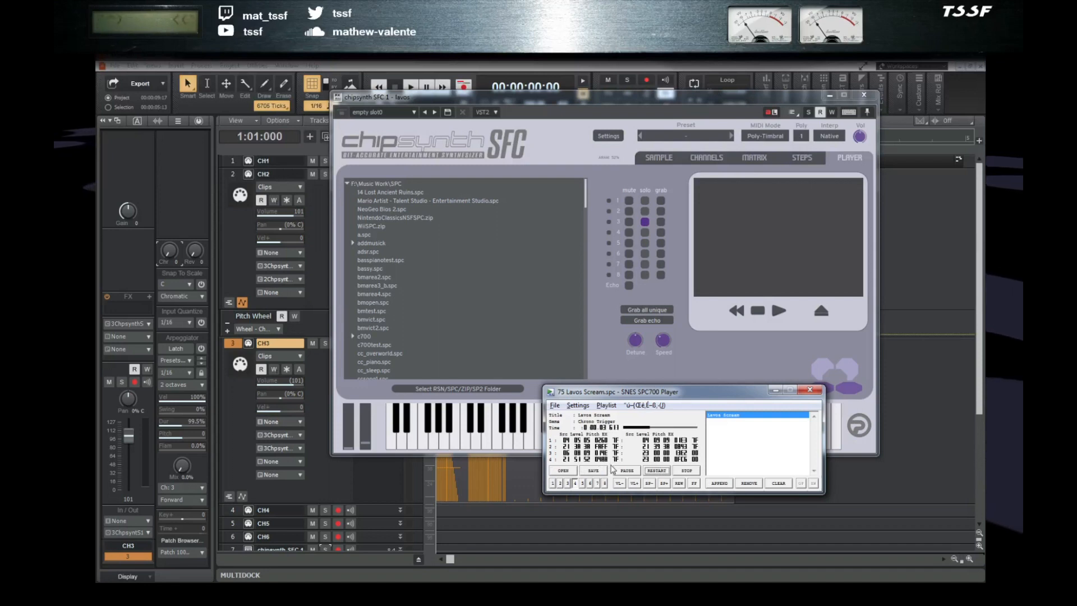
pyautogui.click(663, 474)
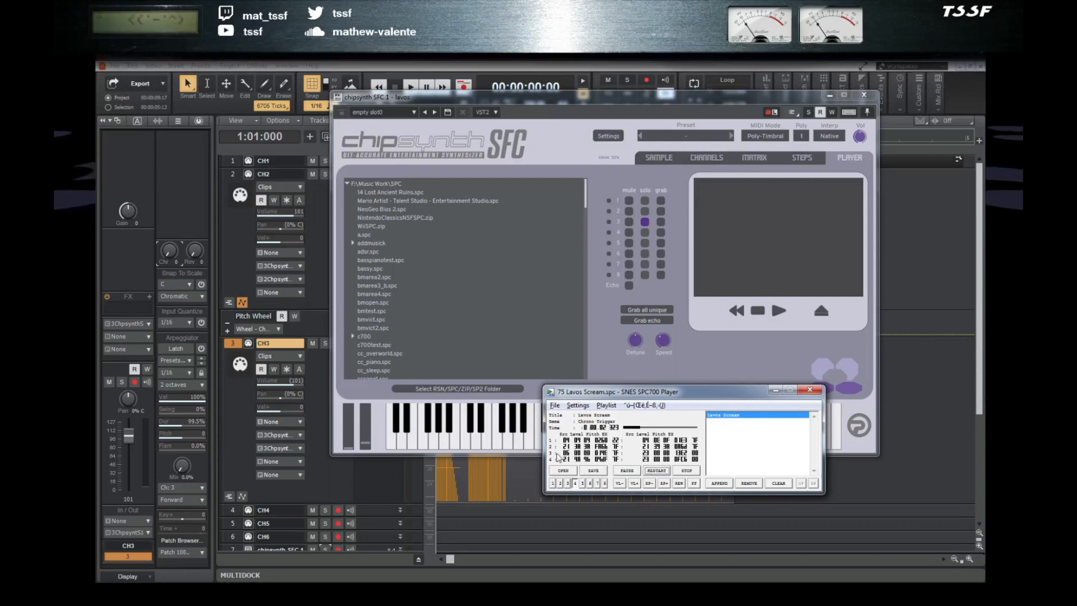
pyautogui.click(664, 473)
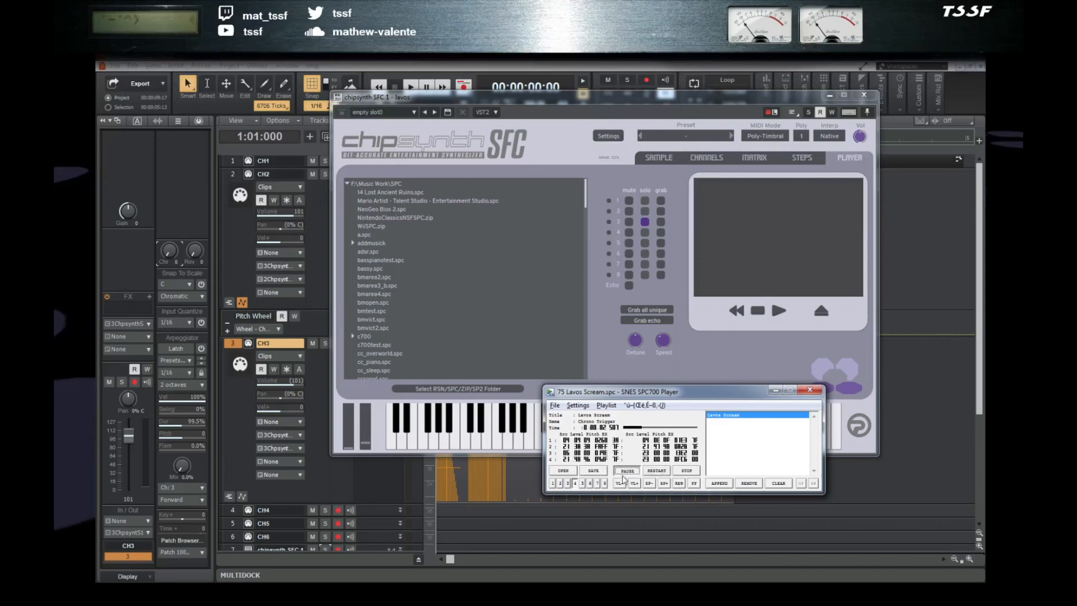
# - Load 75 Lavos Scream.spc from the ct folder into chipsynth SFC's SPC player
pyautogui.click(530, 103)
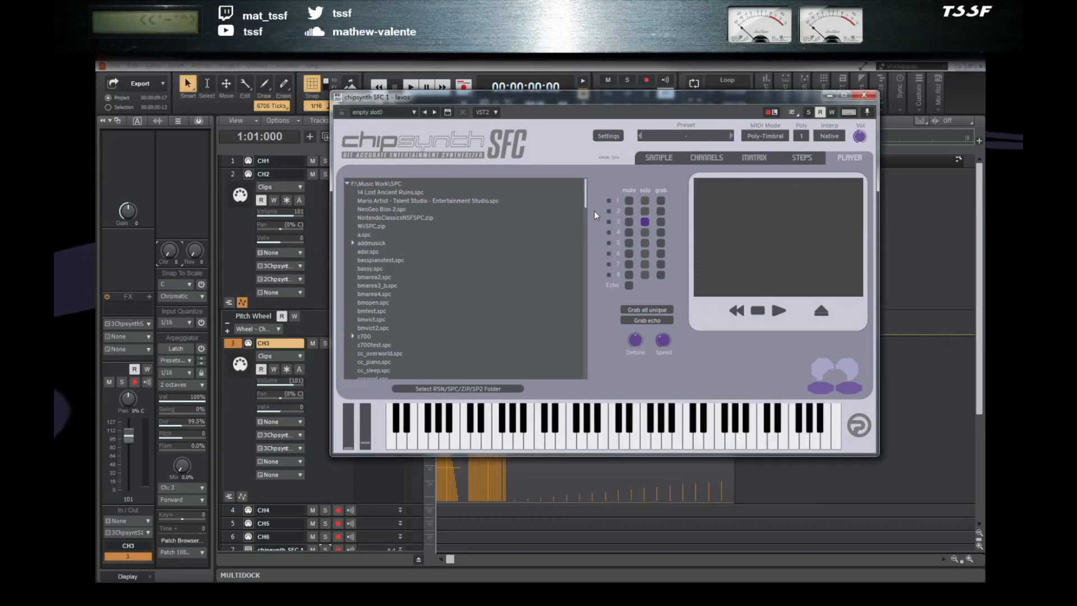
pyautogui.moveTo(584, 201); pyautogui.dragTo(591, 180)
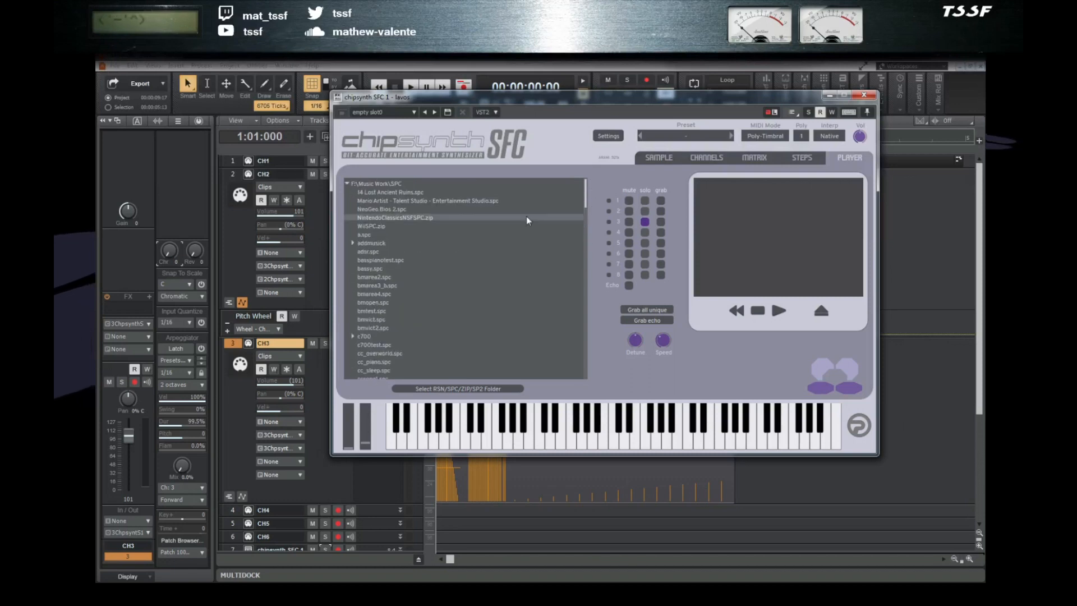
pyautogui.scroll(-5, 368, 303)
pyautogui.click(353, 298)
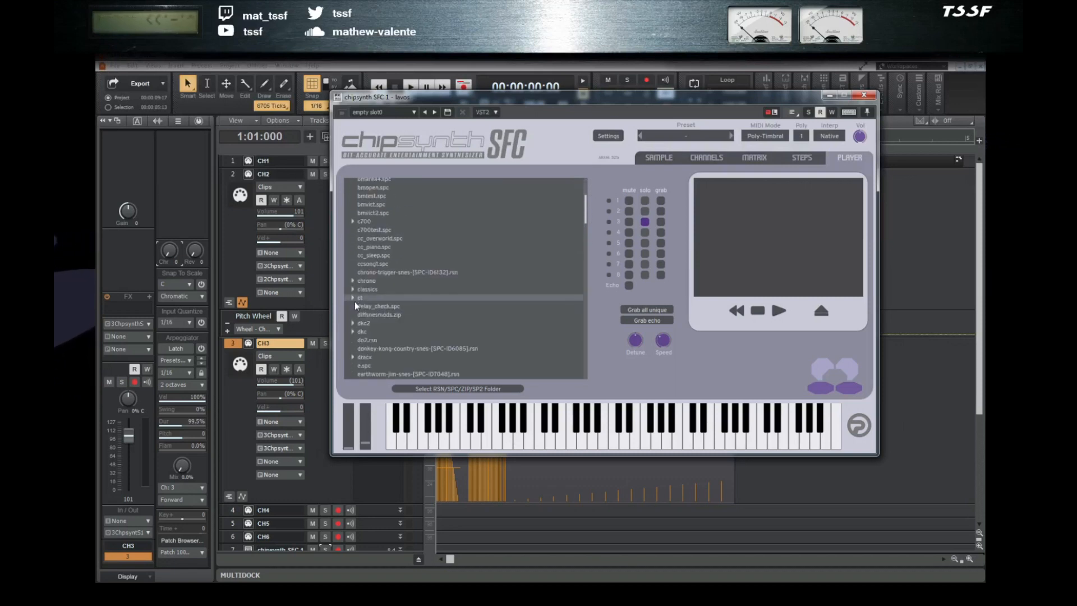
pyautogui.scroll(-20, 385, 315)
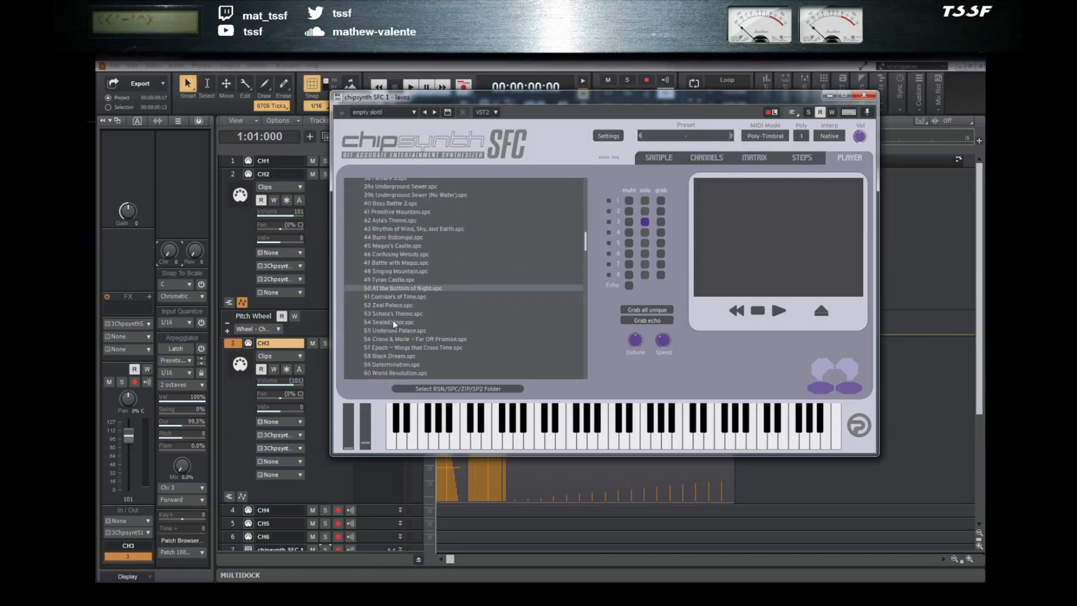
pyautogui.doubleClick(399, 311)
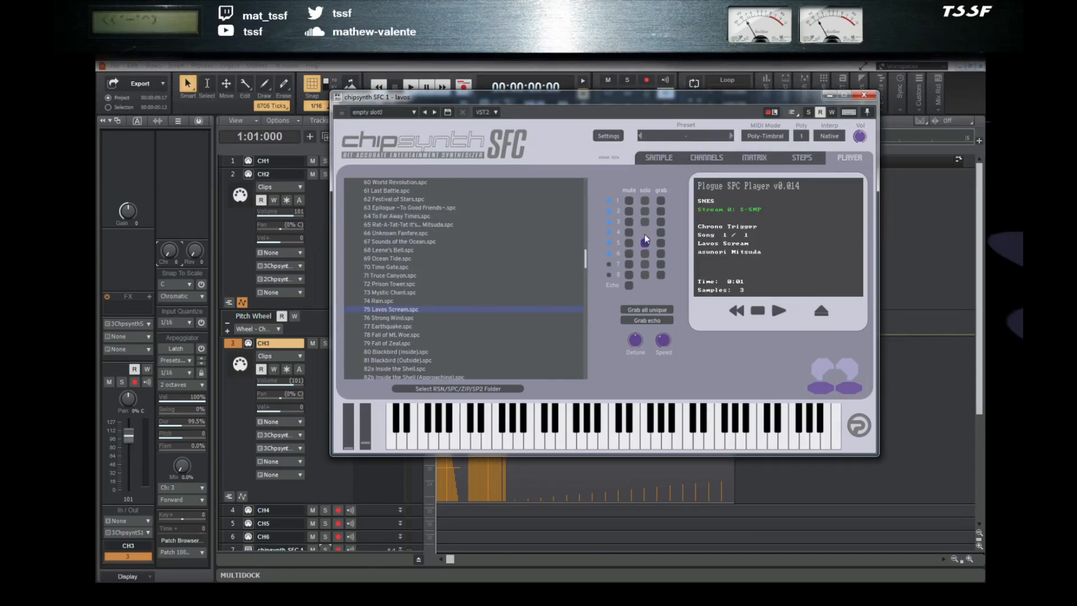
# - Solo channel 4 in the SPC player, replay Lavos Scream with the echo muted, and stop playback
pyautogui.click(644, 233)
pyautogui.doubleClick(395, 310)
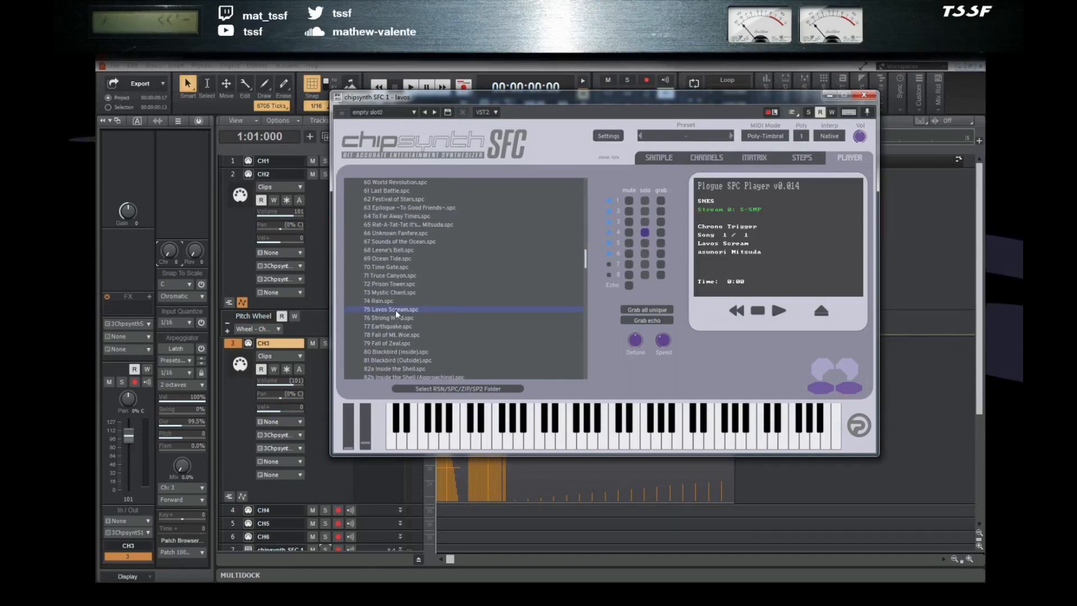
pyautogui.click(629, 286)
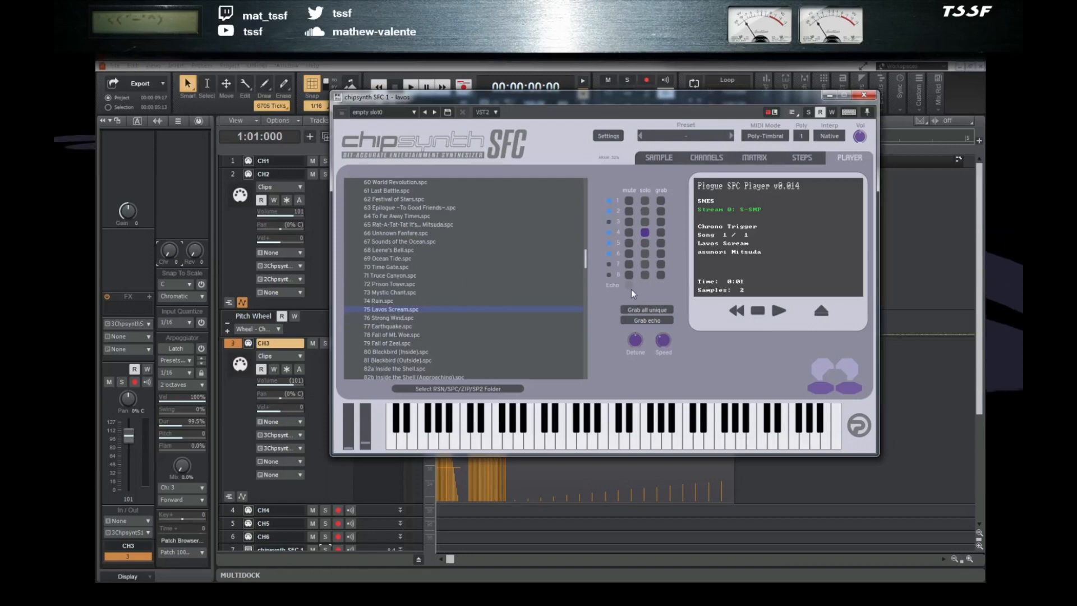
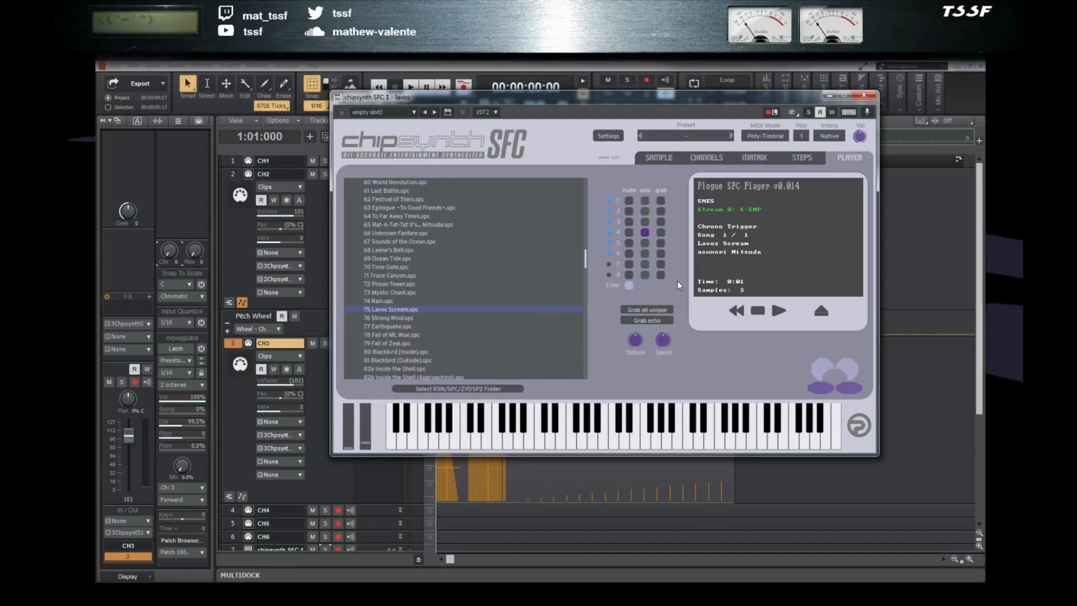
pyautogui.click(758, 311)
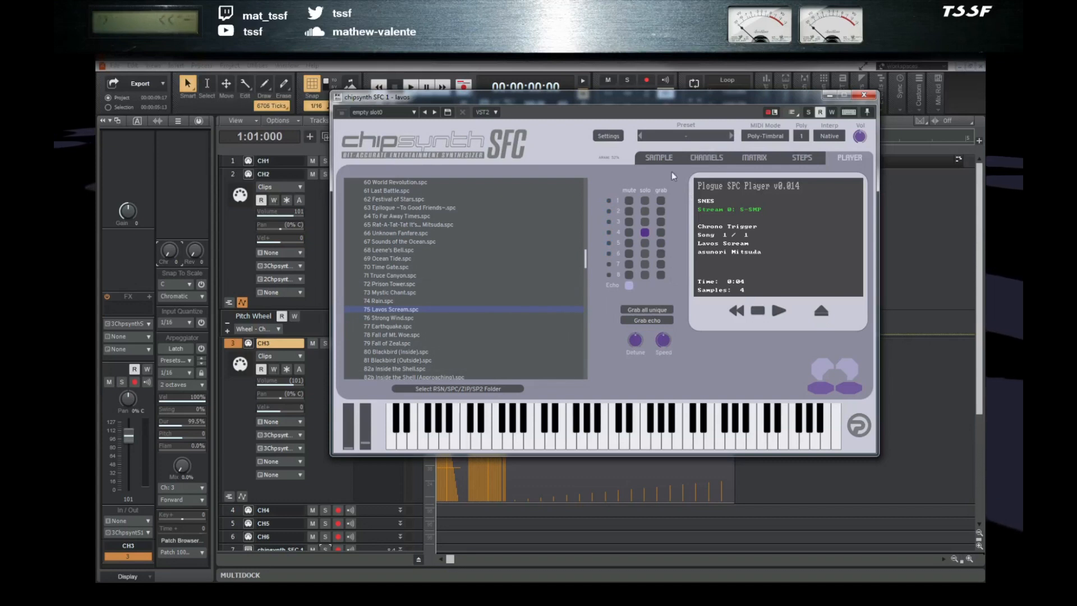
# - Assign channel 4 the same Lavos Sc sample as channel 2, check its waveform, and close the plugin window
pyautogui.click(701, 157)
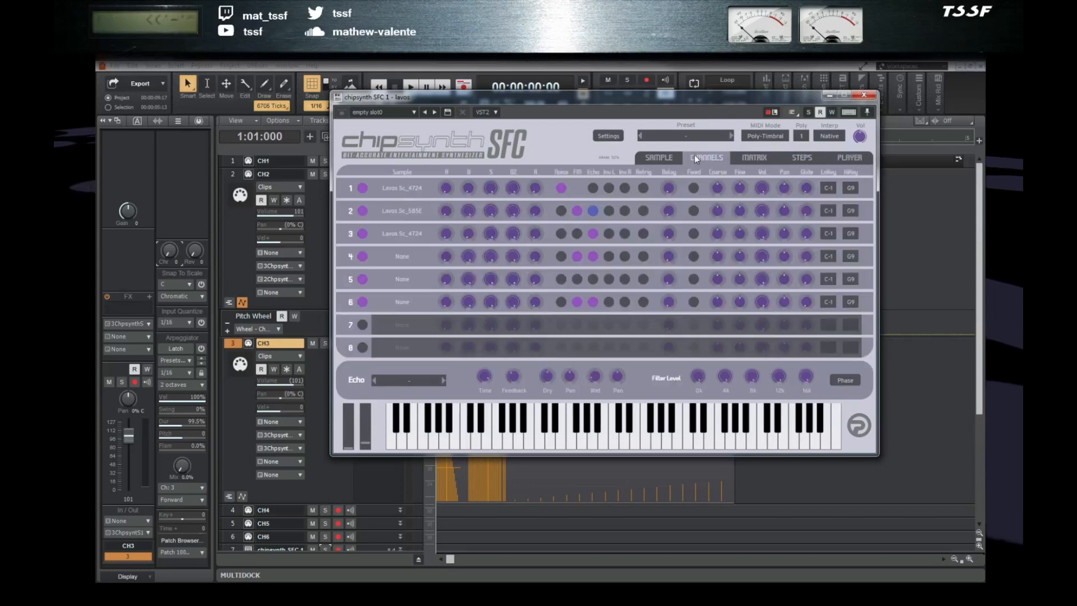
pyautogui.click(389, 255)
pyautogui.click(434, 287)
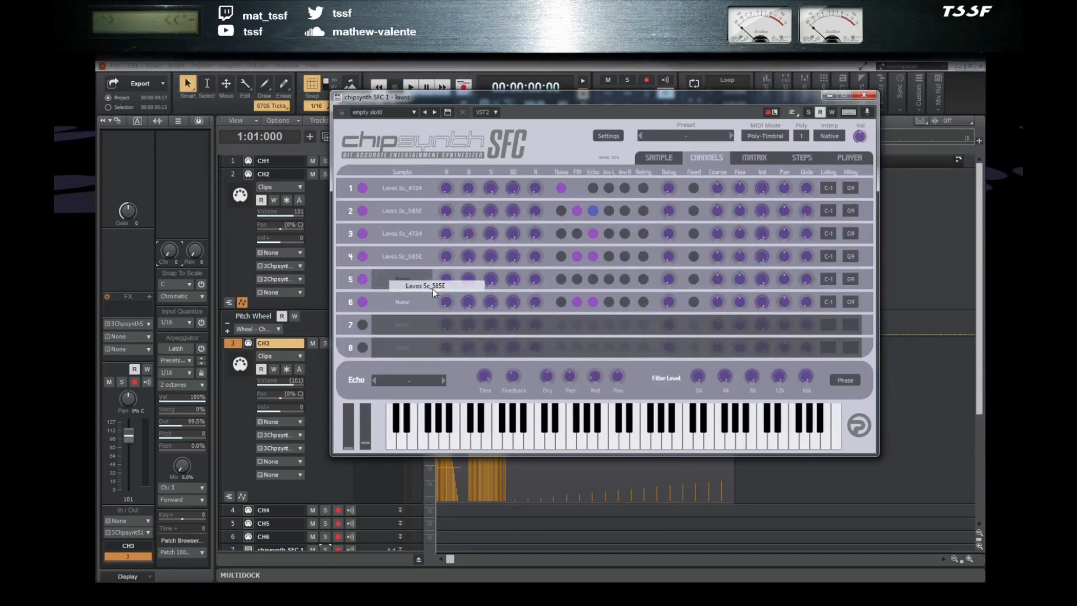
pyautogui.click(662, 158)
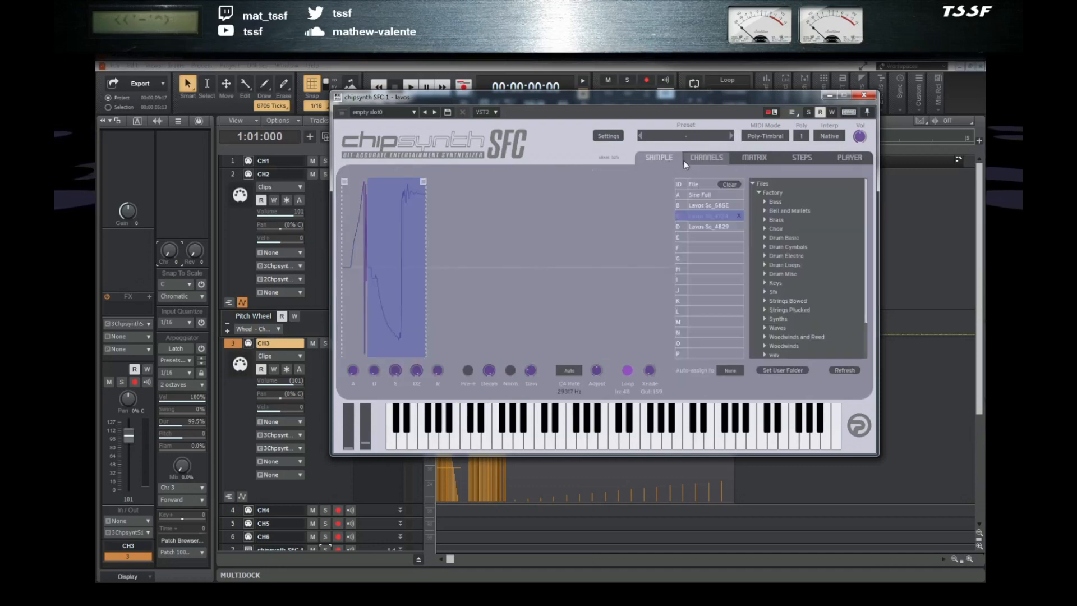
pyautogui.click(705, 206)
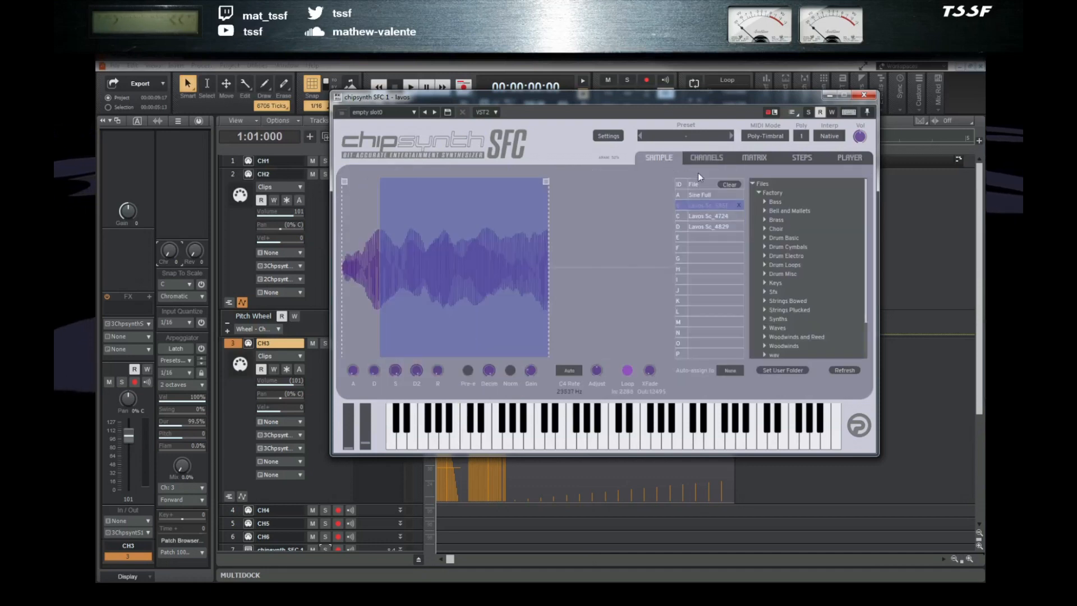
pyautogui.click(864, 96)
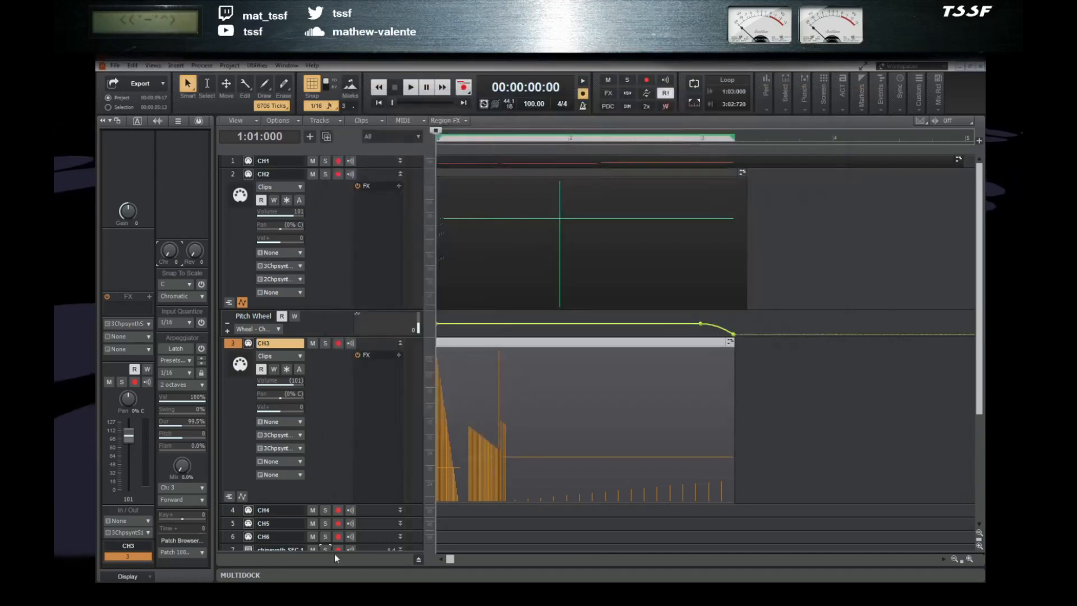
# - Solo CH4 and draw one sustained note just below C4 in its piano roll, from bar 1 to just past bar 3
pyautogui.click(232, 510)
pyautogui.click(326, 510)
pyautogui.hotkey('alt', '3')
pyautogui.moveTo(544, 253)
pyautogui.mouseDown()
pyautogui.moveTo(680, 252)
pyautogui.moveTo(581, 249)
pyautogui.mouseUp()
pyautogui.scroll(-3, 582, 249)
pyautogui.moveTo(693, 249); pyautogui.dragTo(748, 249)
pyautogui.click(560, 248)
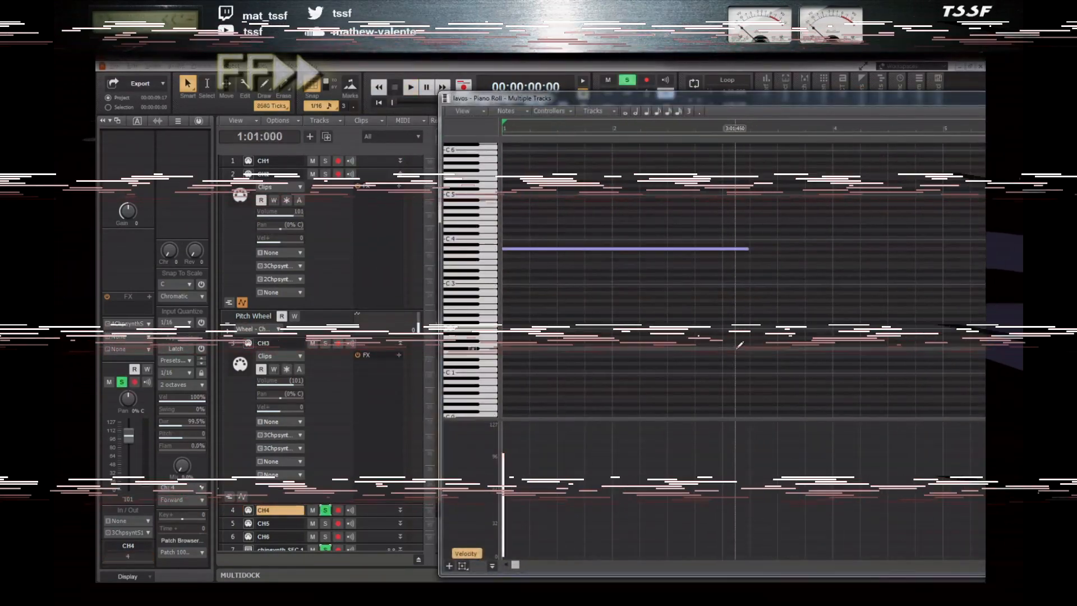
pyautogui.press('w')
# - Add a very short G4 note at the start of CH4 and move the sustained note's start to follow it, checking by playback
pyautogui.click(517, 212)
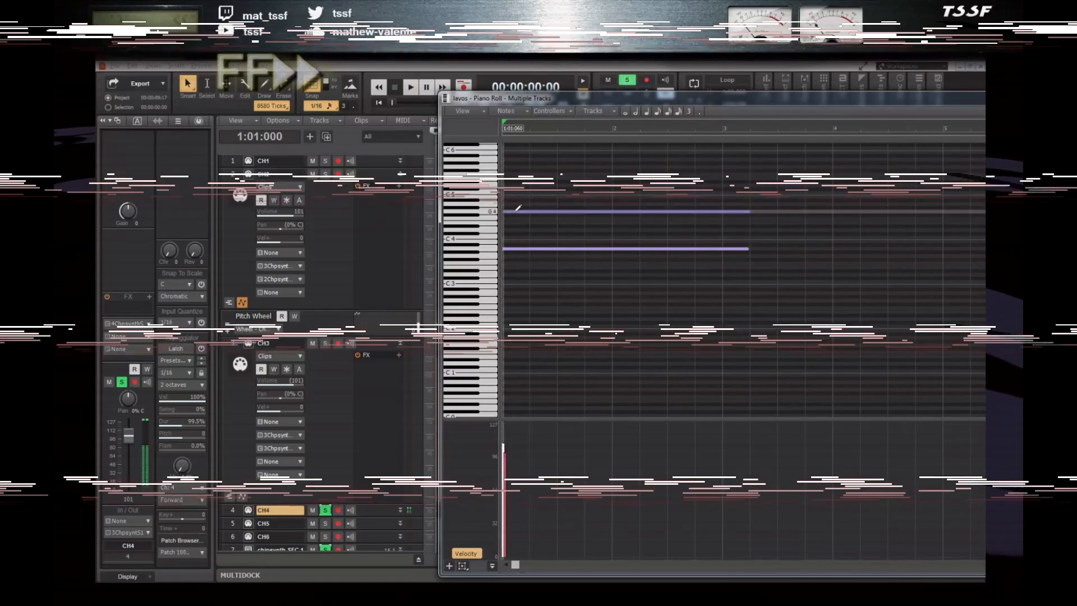
pyautogui.moveTo(749, 211); pyautogui.dragTo(510, 212)
pyautogui.moveTo(503, 248); pyautogui.dragTo(542, 212)
pyautogui.scroll(4, 532, 262)
pyautogui.moveTo(512, 248)
pyautogui.mouseDown()
pyautogui.moveTo(543, 248)
pyautogui.moveTo(528, 248)
pyautogui.mouseUp()
pyautogui.press('space')
pyautogui.press('space')
pyautogui.moveTo(541, 211); pyautogui.dragTo(533, 212)
# - Reduce the short opening note's velocity and lower its pitch to just above C3, play CH4, and close the piano roll
pyautogui.moveTo(504, 453); pyautogui.dragTo(504, 486)
pyautogui.press('space')
pyautogui.press('space')
pyautogui.moveTo(513, 212); pyautogui.dragTo(514, 271)
pyautogui.press('space')
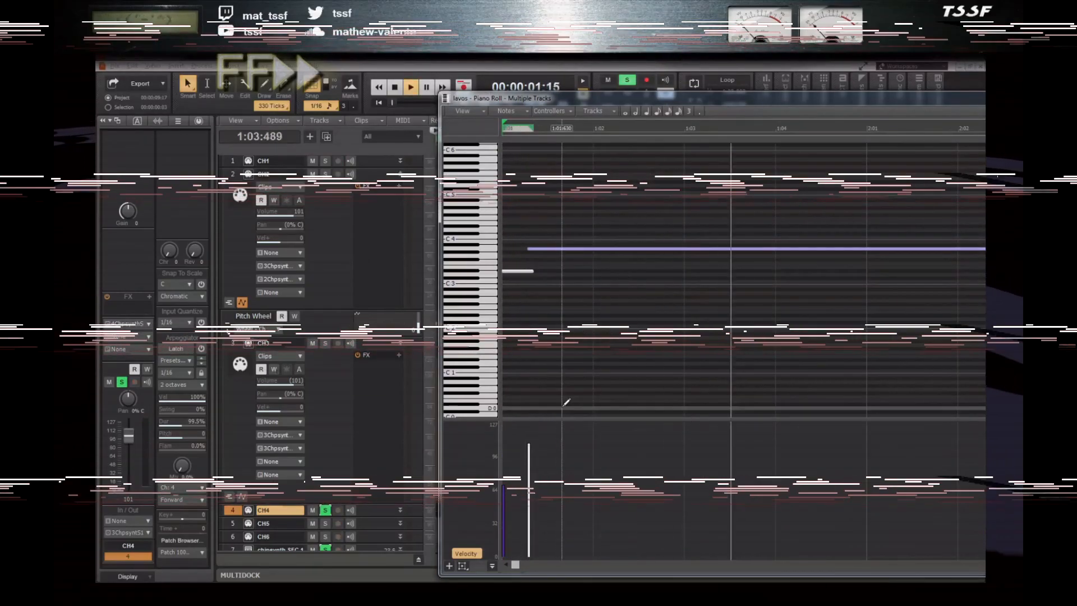
pyautogui.press('space')
pyautogui.press('space')
pyautogui.press('space')
pyautogui.press('Escape')
pyautogui.press('space')
pyautogui.press('space')
# - Enlarge the CH4 track, show its automation lane, and assign the lane to a Wheel envelope on Channel 1
pyautogui.scroll(-3, 423, 359)
pyautogui.moveTo(399, 352); pyautogui.dragTo(399, 486)
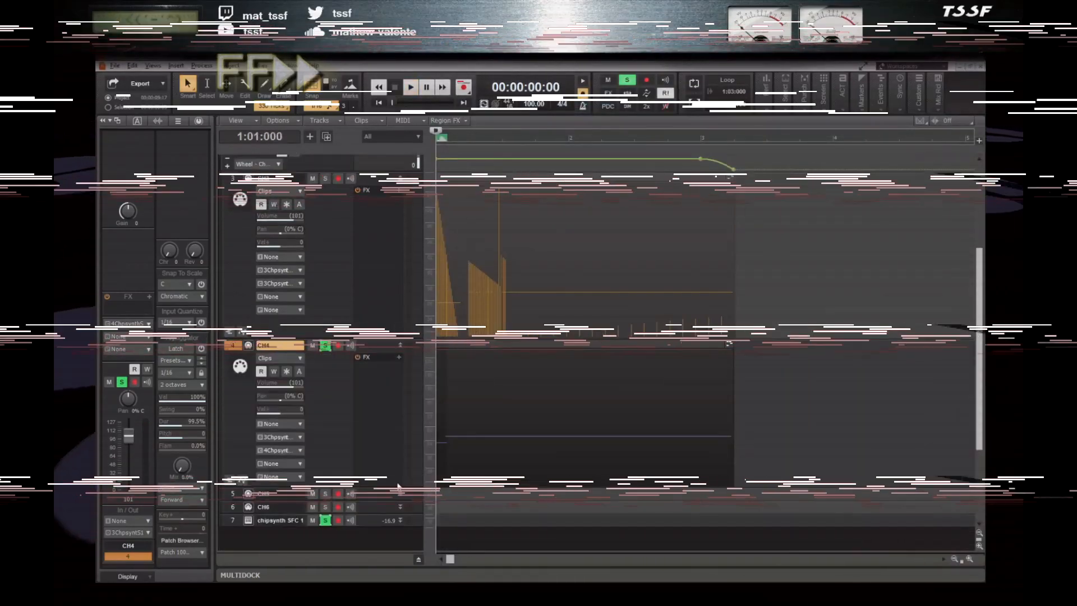
pyautogui.click(242, 480)
pyautogui.scroll(-4, 361, 508)
pyautogui.click(279, 318)
pyautogui.click(321, 419)
pyautogui.click(476, 319)
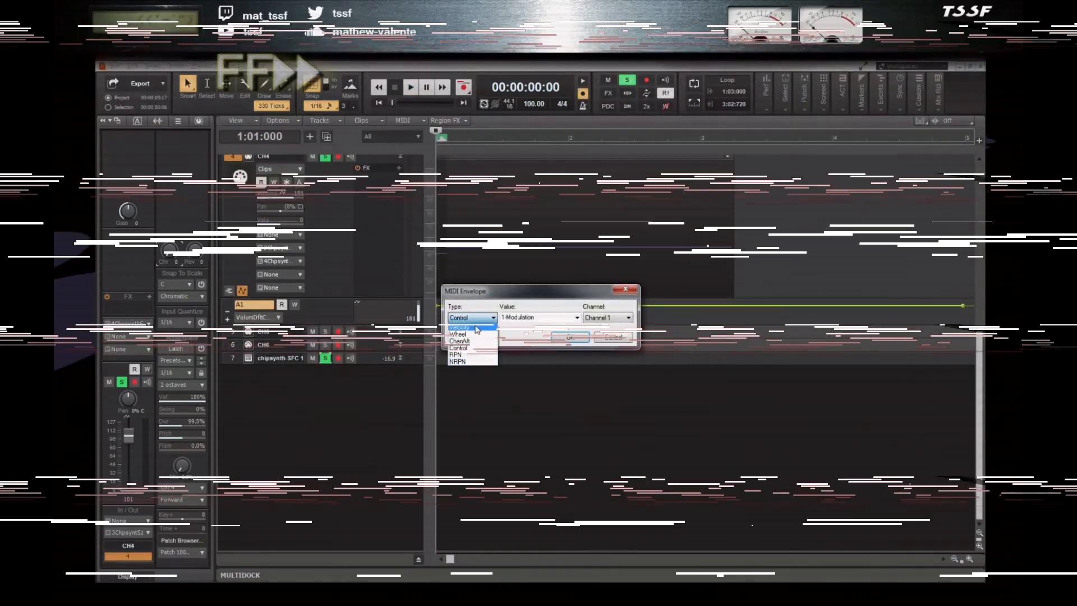
pyautogui.click(458, 334)
pyautogui.click(570, 337)
# - Shape CH4's opening pitch bend as a sudden dip at 1:01:240 rising back to zero around mid-bar 1, adjusting its depth by ear
pyautogui.click(444, 310)
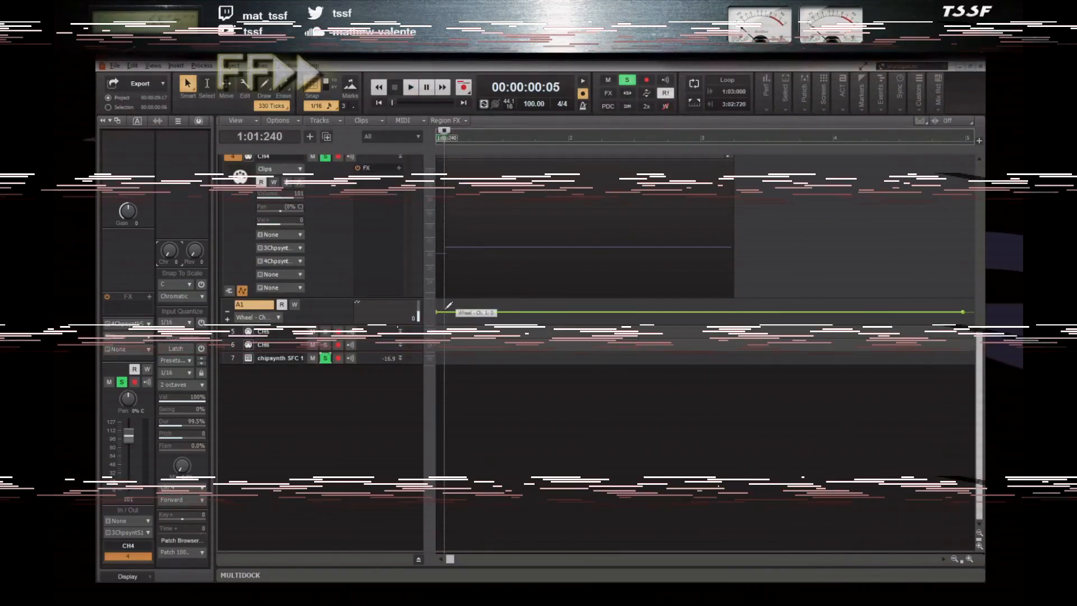
pyautogui.moveTo(444, 318); pyautogui.dragTo(408, 523)
pyautogui.moveTo(460, 378); pyautogui.dragTo(503, 412)
pyautogui.press('w')
pyautogui.press('space')
pyautogui.press('space')
pyautogui.press('space')
pyautogui.press('space')
pyautogui.press('space')
pyautogui.moveTo(444, 457); pyautogui.dragTo(443, 440)
pyautogui.press('space')
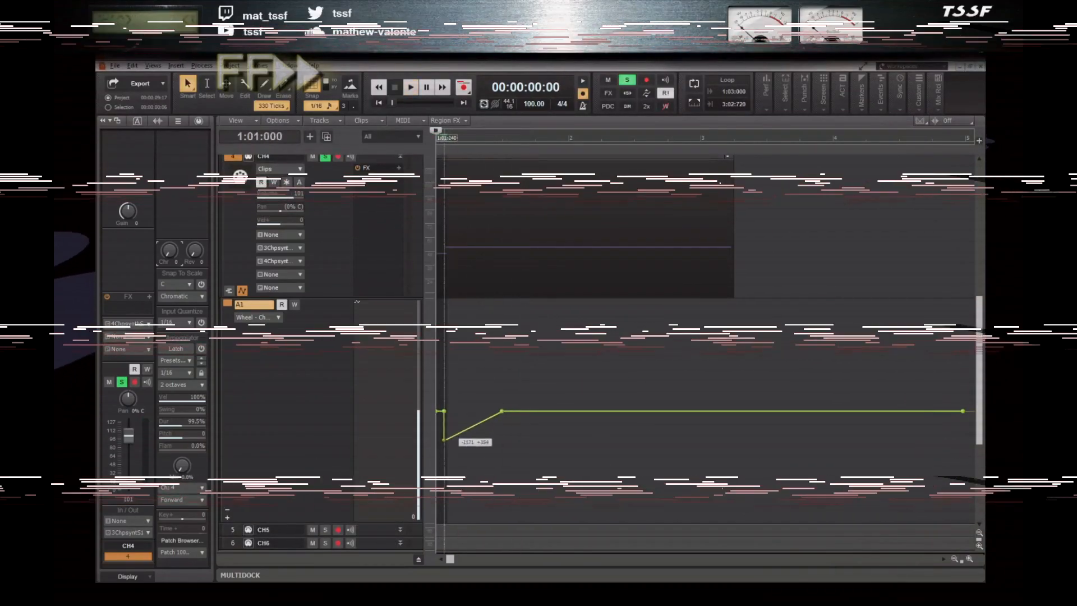
pyautogui.press('space')
pyautogui.press('space')
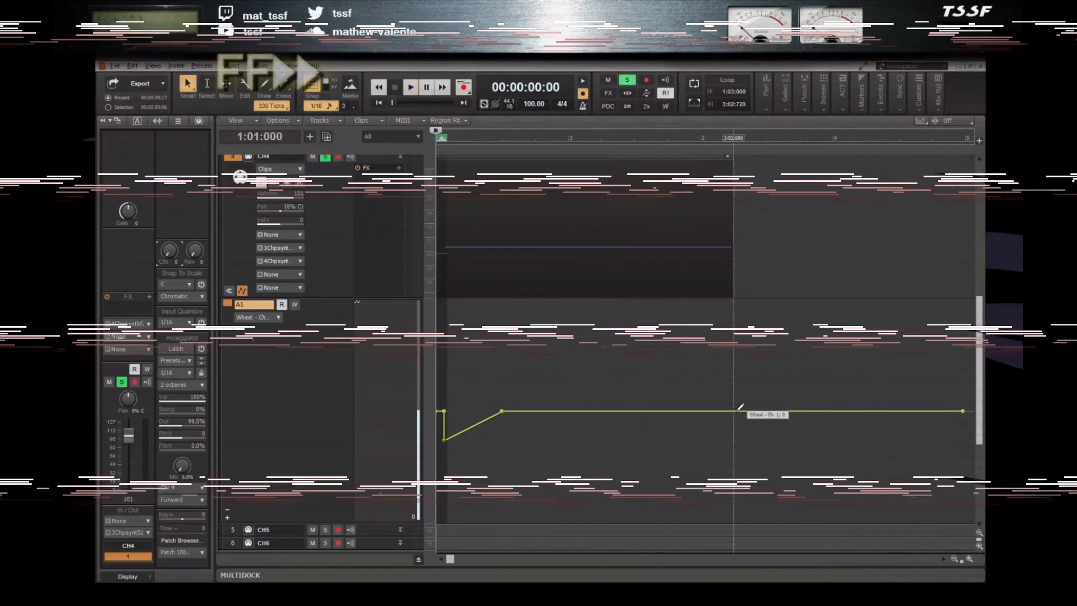
# - Add a downward pitch bend ending at the end of the CH4 clip and compare it with Lavos Scream in SNES SPC700 Player
pyautogui.moveTo(963, 412); pyautogui.dragTo(734, 468)
pyautogui.click(676, 411)
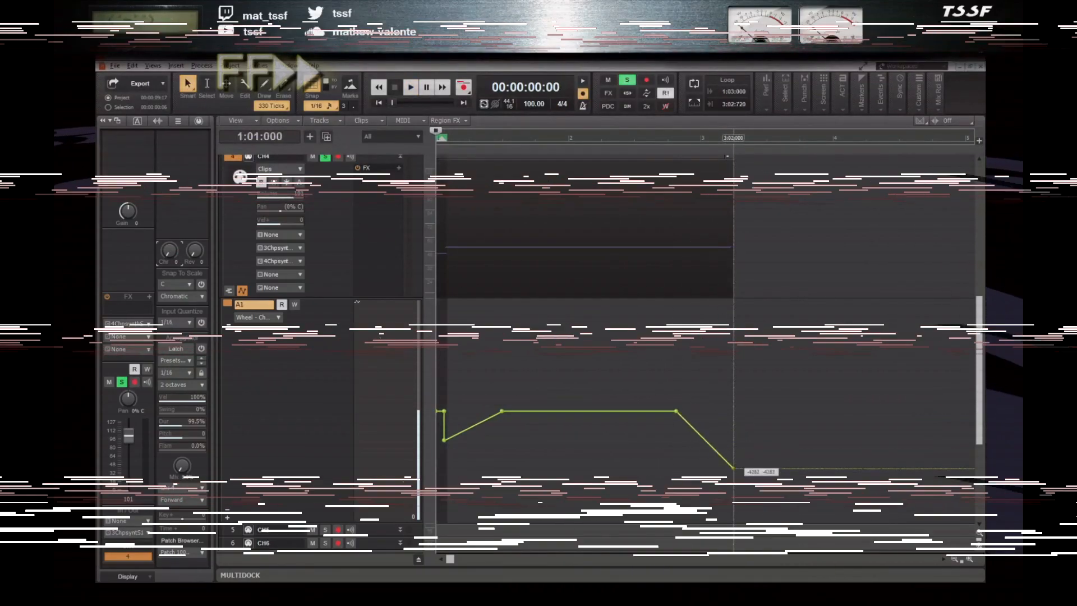
pyautogui.press('space')
pyautogui.press('space')
pyautogui.hotkey('alt', 'Tab')
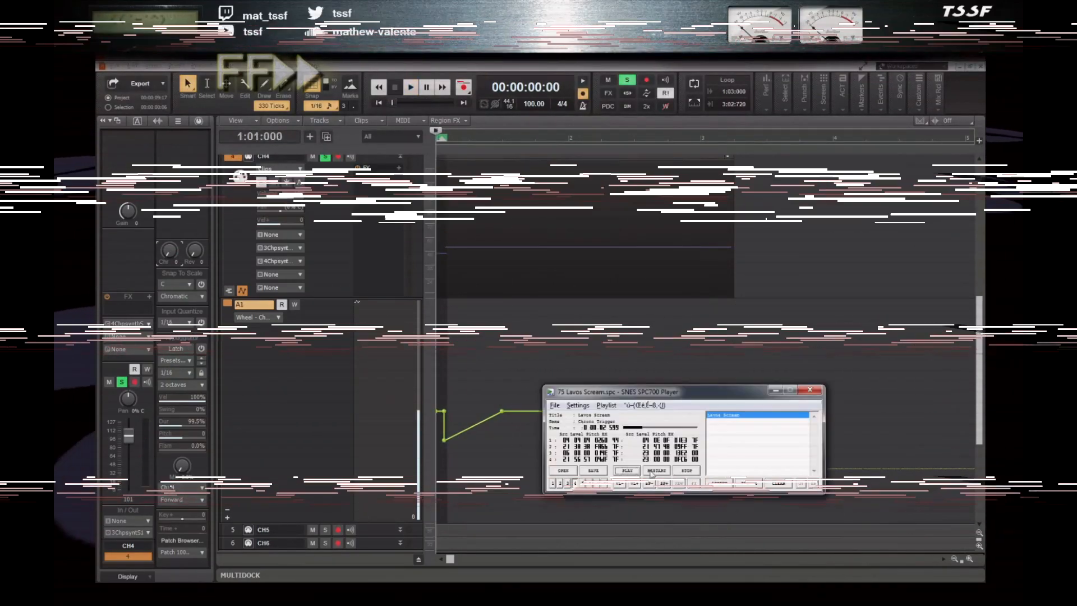
pyautogui.click(657, 470)
pyautogui.click(701, 151)
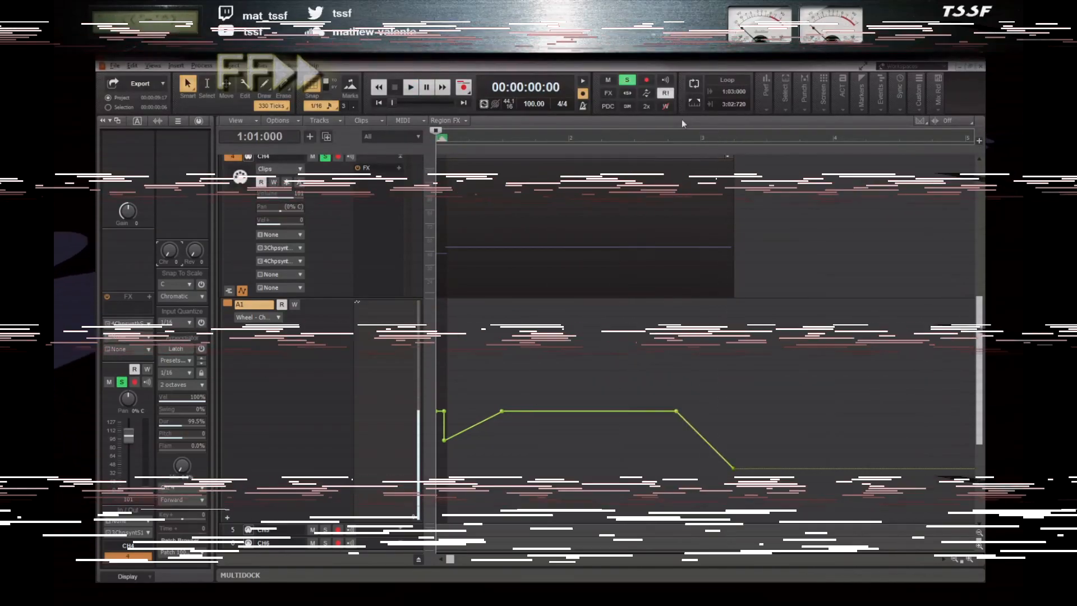
# - Reduce the depth of CH4's final pitch drop and end it slightly earlier, checking by playback
pyautogui.click(668, 140)
pyautogui.press('space')
pyautogui.press('space')
pyautogui.press('space')
pyautogui.moveTo(734, 468); pyautogui.dragTo(724, 443)
pyautogui.press('space')
pyautogui.press('w')
# - Start CH4's final pitch drop earlier, in the first half of bar 2, and play the result
pyautogui.click(683, 138)
pyautogui.press('space')
pyautogui.press('space')
pyautogui.press('space')
pyautogui.press('space')
pyautogui.moveTo(676, 411); pyautogui.dragTo(609, 411)
pyautogui.press('w')
pyautogui.press('space')
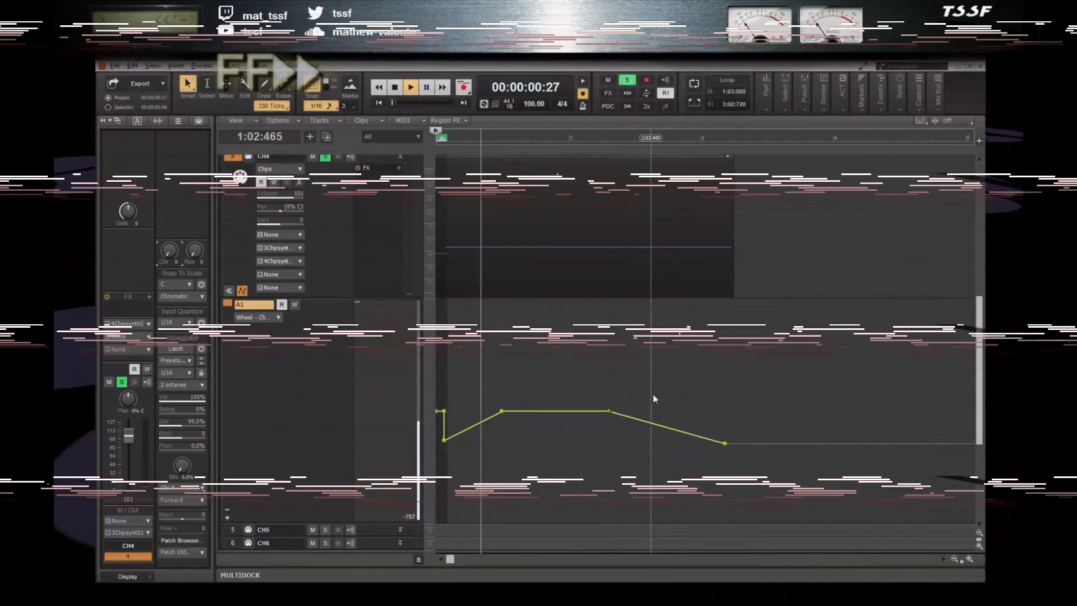
# - Curve CH4's final pitch drop so it steepens gradually, and the opening rise so it climbs quickly and levels off
pyautogui.rightClick(637, 420)
pyautogui.click(670, 460)
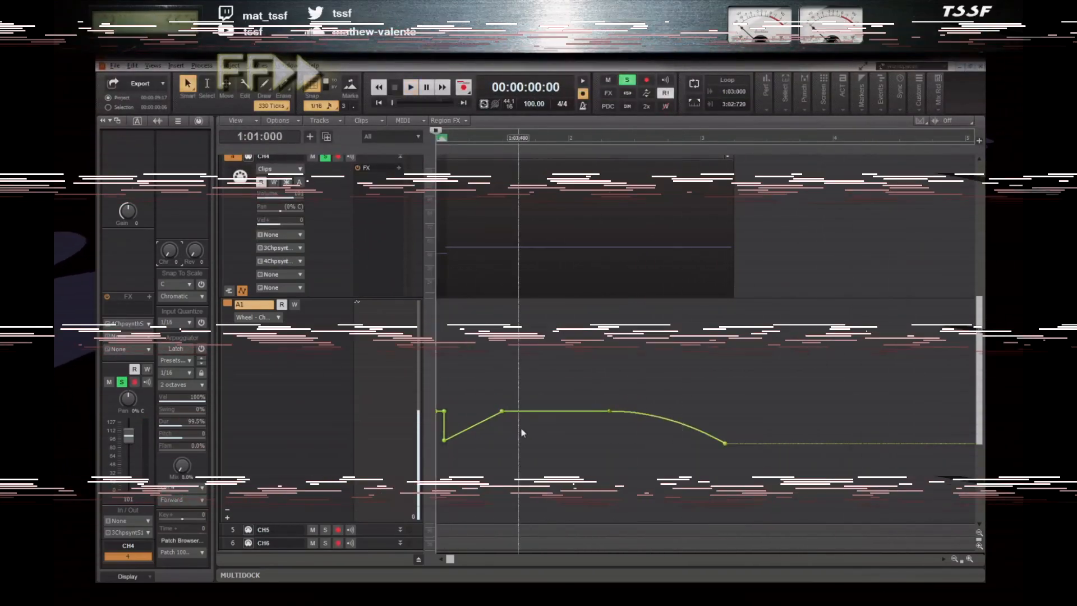
pyautogui.rightClick(490, 420)
pyautogui.click(512, 463)
pyautogui.rightClick(492, 415)
pyautogui.click(517, 447)
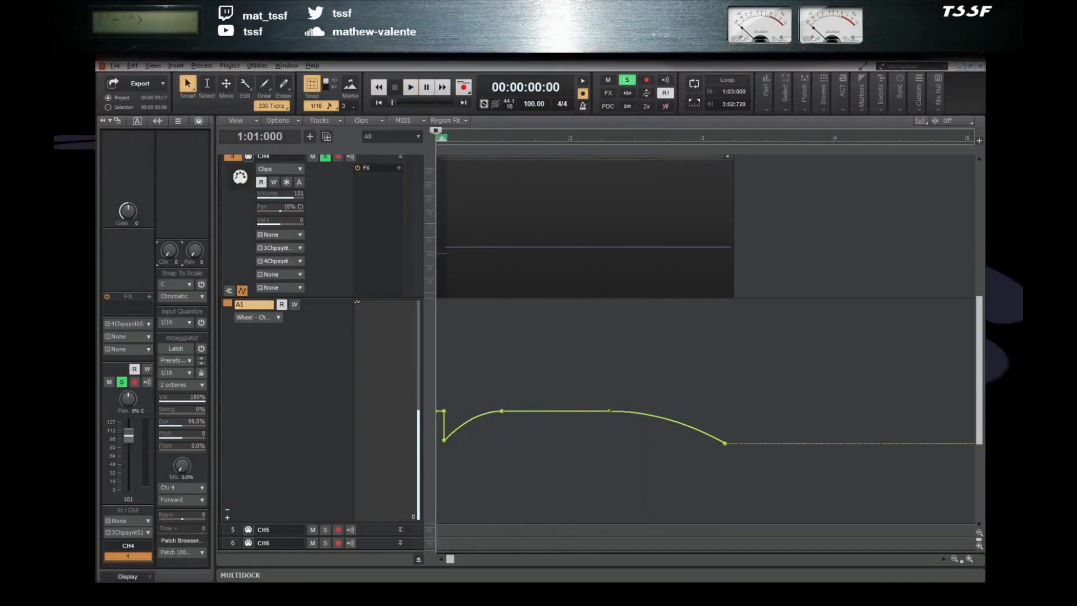
# - Open CH4's chipsynth SFC instrument and assign Channel 4 Amp (steps) to the empty Step 3 sequencer
pyautogui.scroll(2, 268, 227)
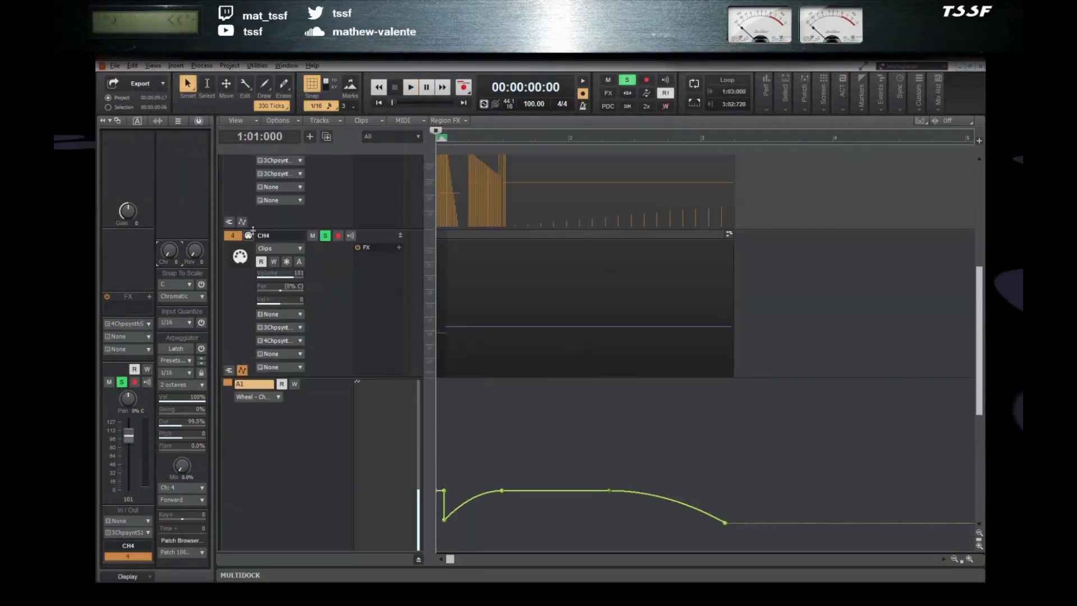
pyautogui.click(248, 236)
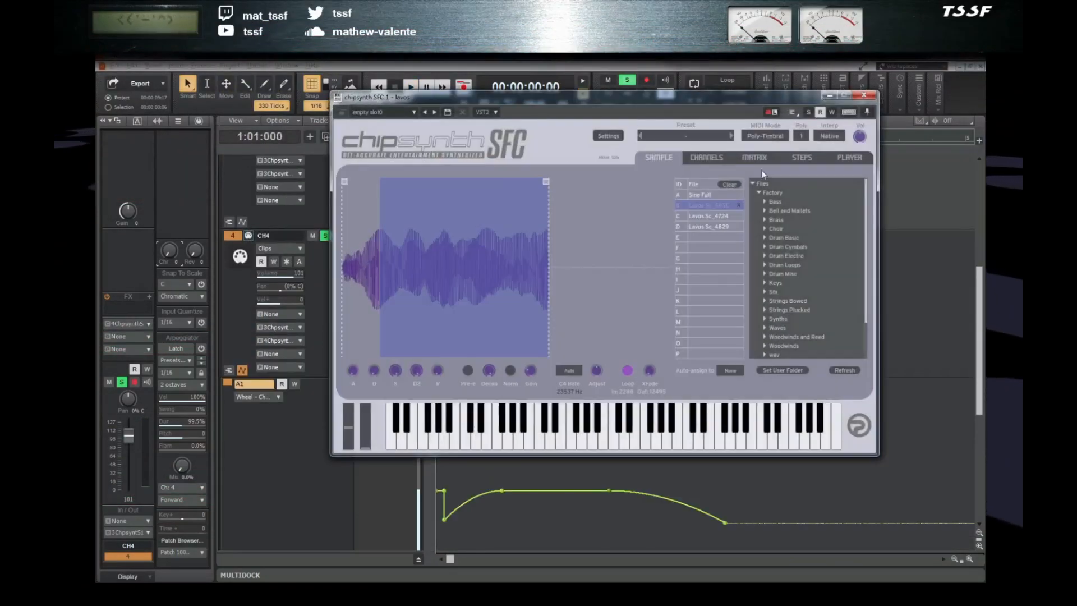
pyautogui.click(808, 159)
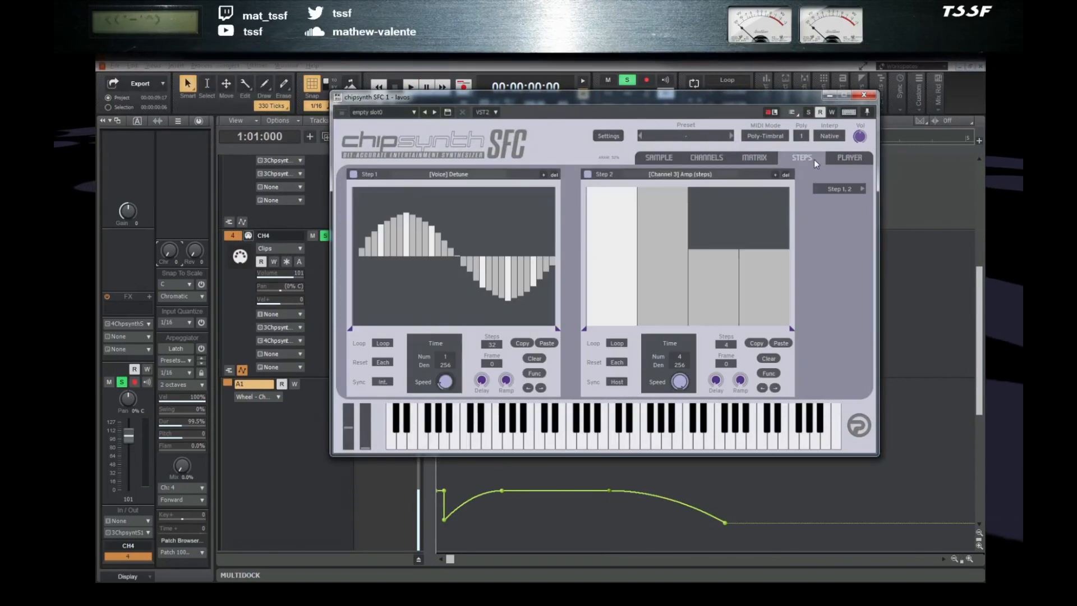
pyautogui.click(863, 188)
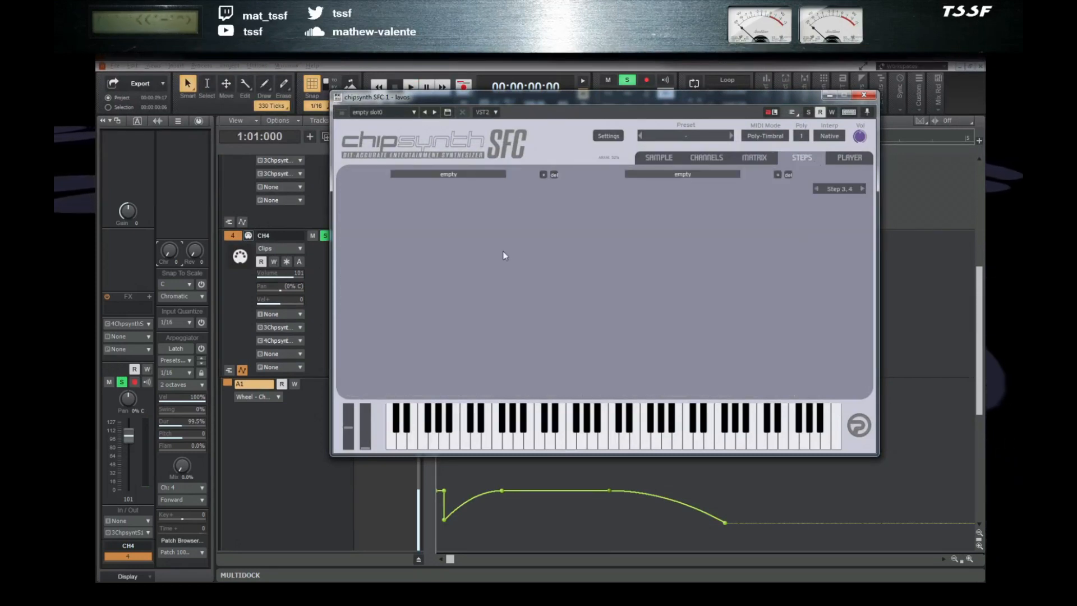
pyautogui.click(541, 175)
pyautogui.moveTo(587, 219)
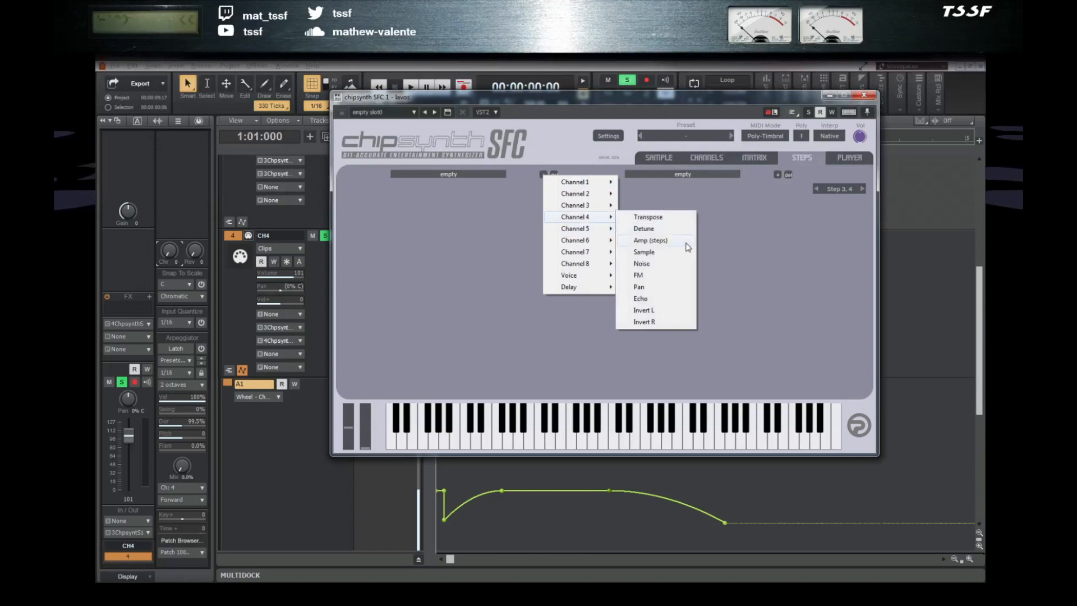
pyautogui.click(651, 240)
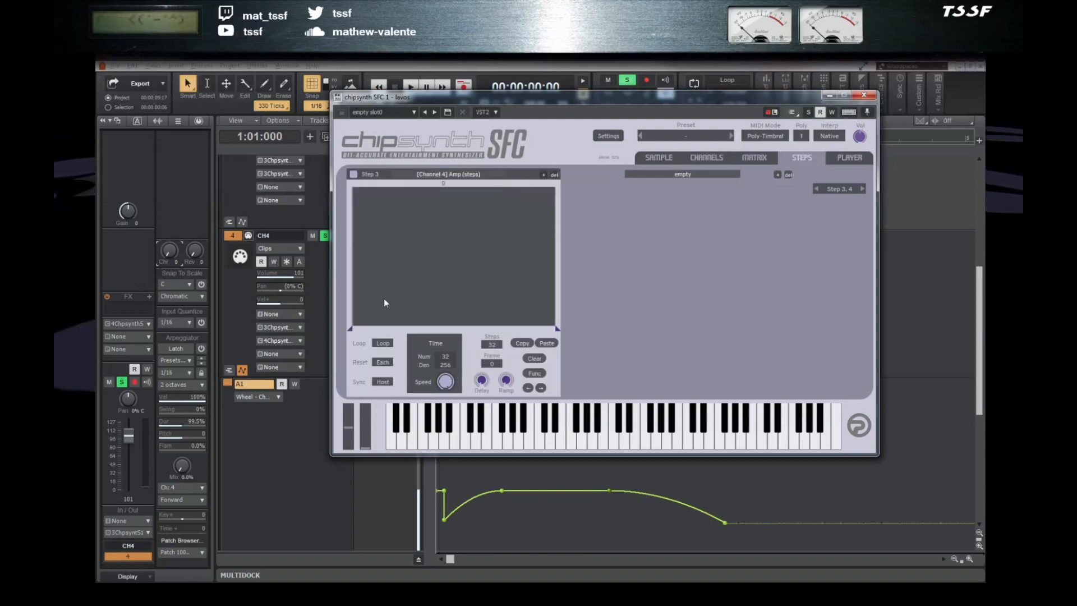
# - Set the Channel 4 Amp sequencer to 4 steps, with the first two at maximum and the last two at about 69
pyautogui.moveTo(355, 248); pyautogui.dragTo(370, 252)
pyautogui.click(496, 345)
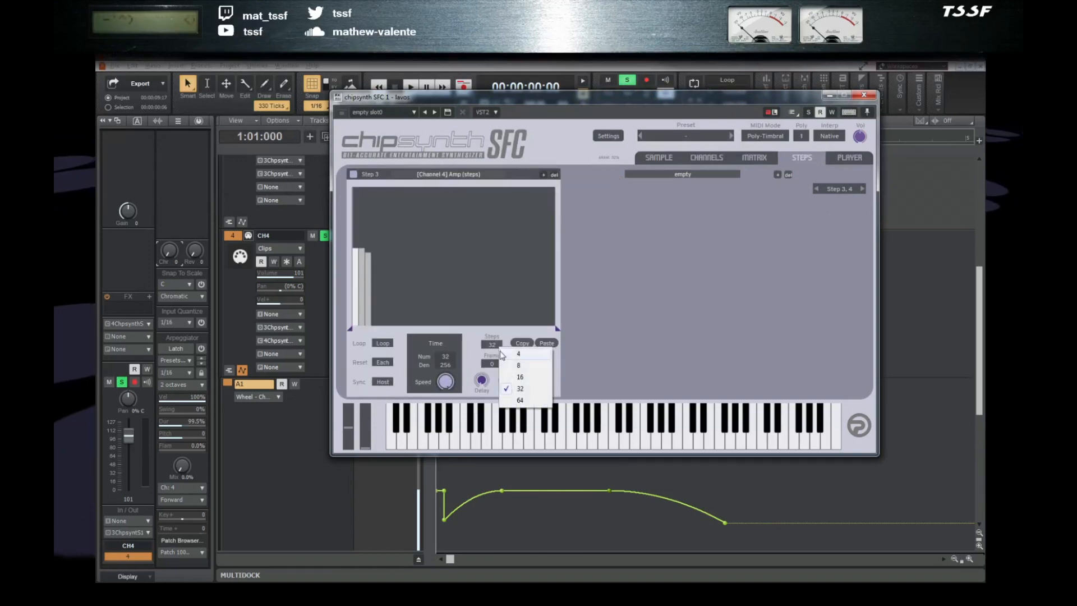
pyautogui.click(518, 354)
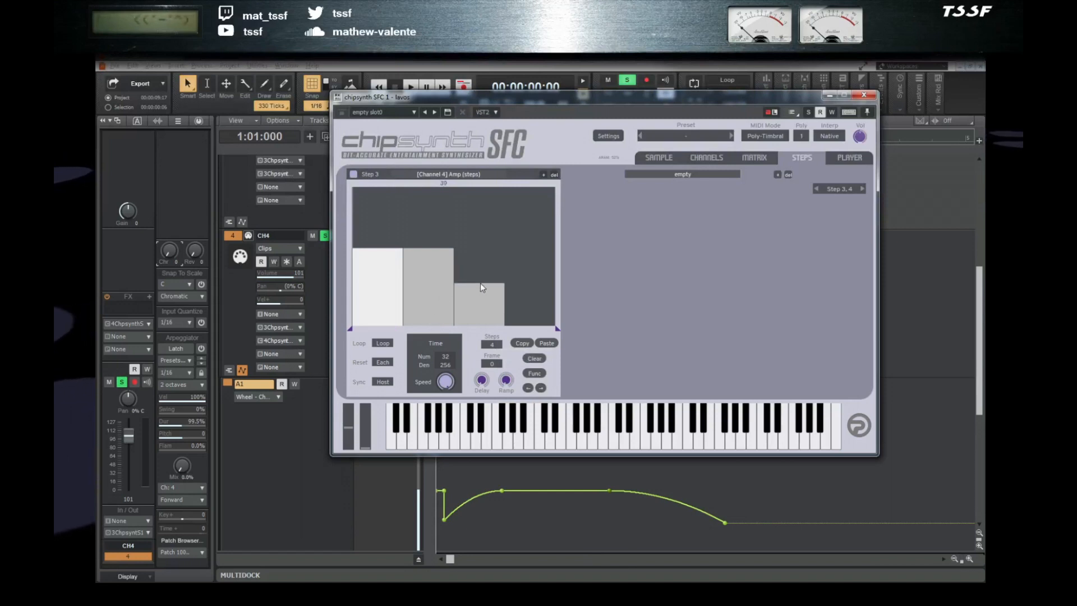
pyautogui.moveTo(481, 282); pyautogui.dragTo(510, 285)
pyautogui.moveTo(429, 257); pyautogui.dragTo(401, 156)
pyautogui.moveTo(463, 251); pyautogui.dragTo(543, 254)
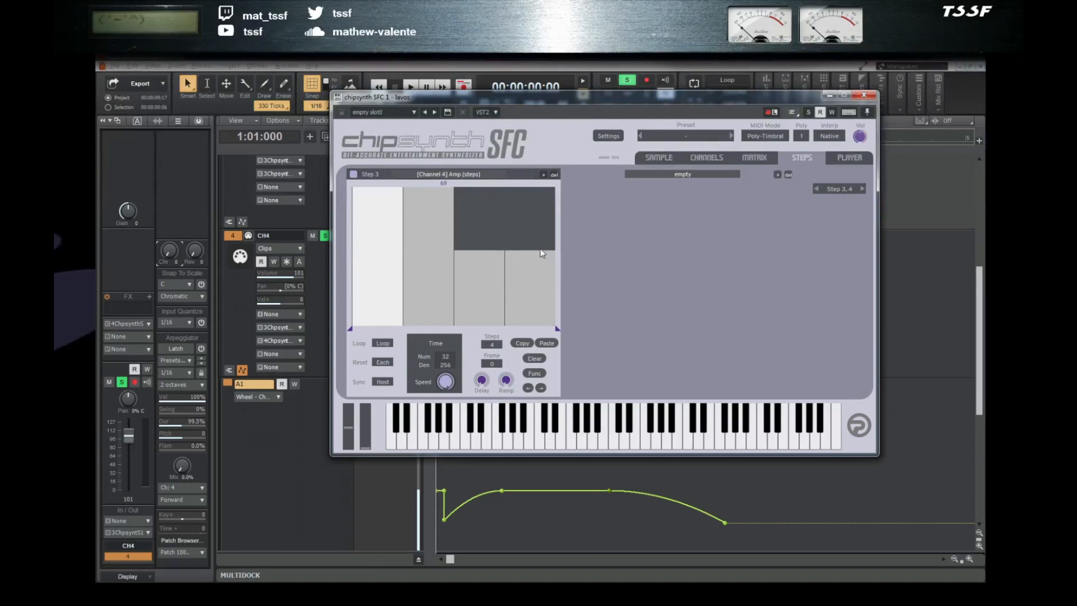
# - Play CH4 with the stepped amplitude and compare it with Lavos Scream in SNES SPC700 Player
pyautogui.press('space')
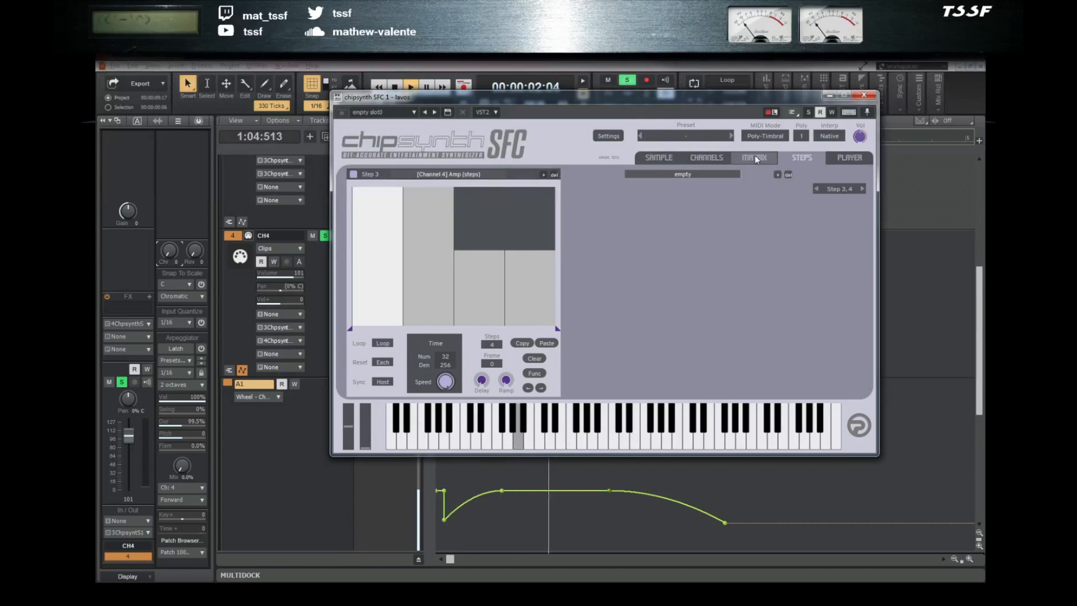
pyautogui.press('space')
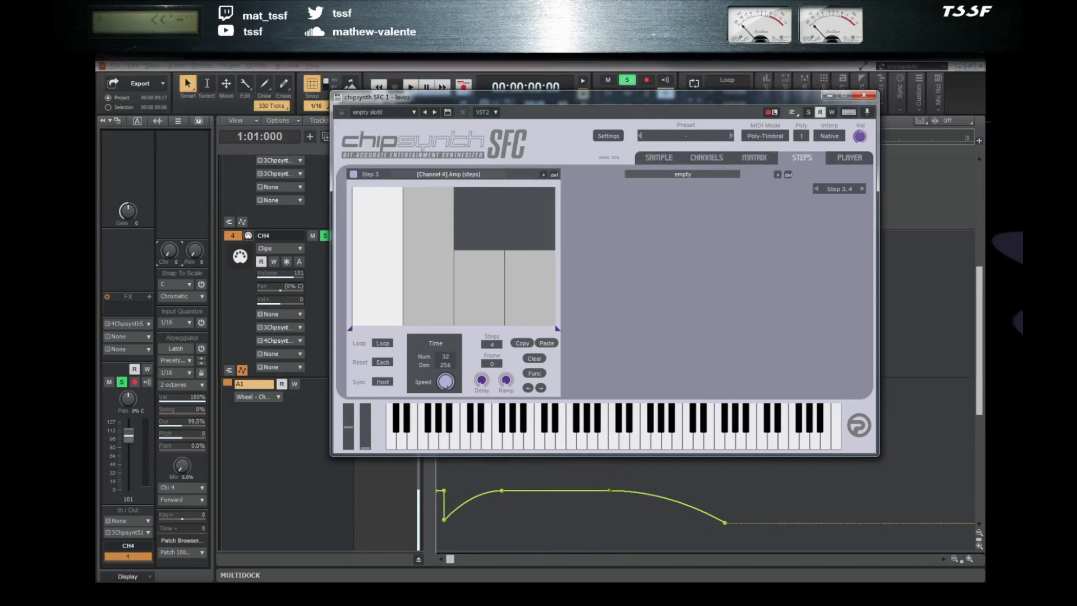
pyautogui.hotkey('alt', 'Tab')
pyautogui.click(650, 473)
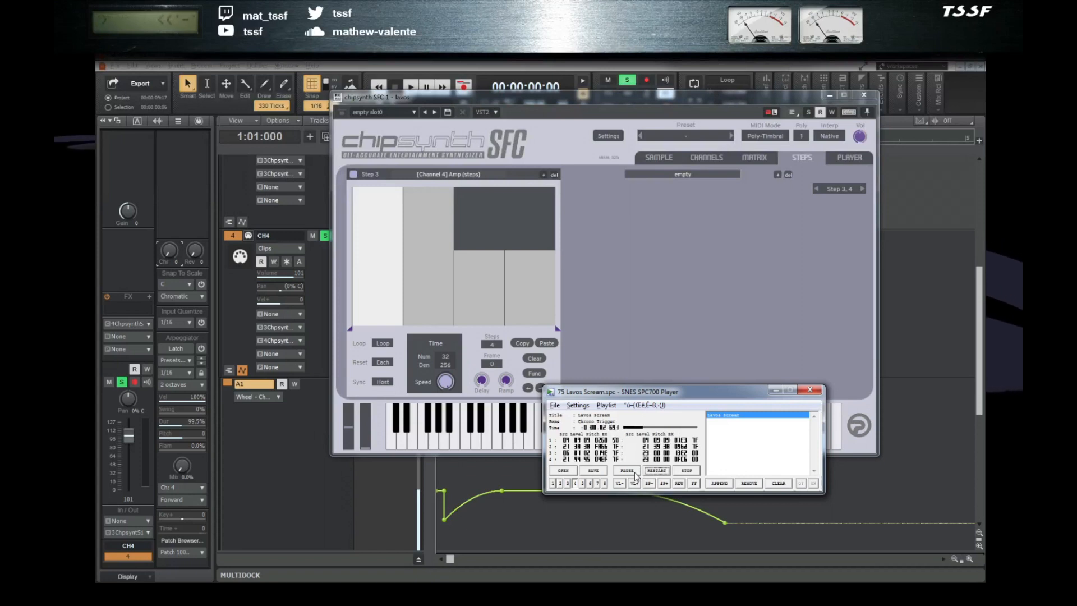
pyautogui.click(636, 475)
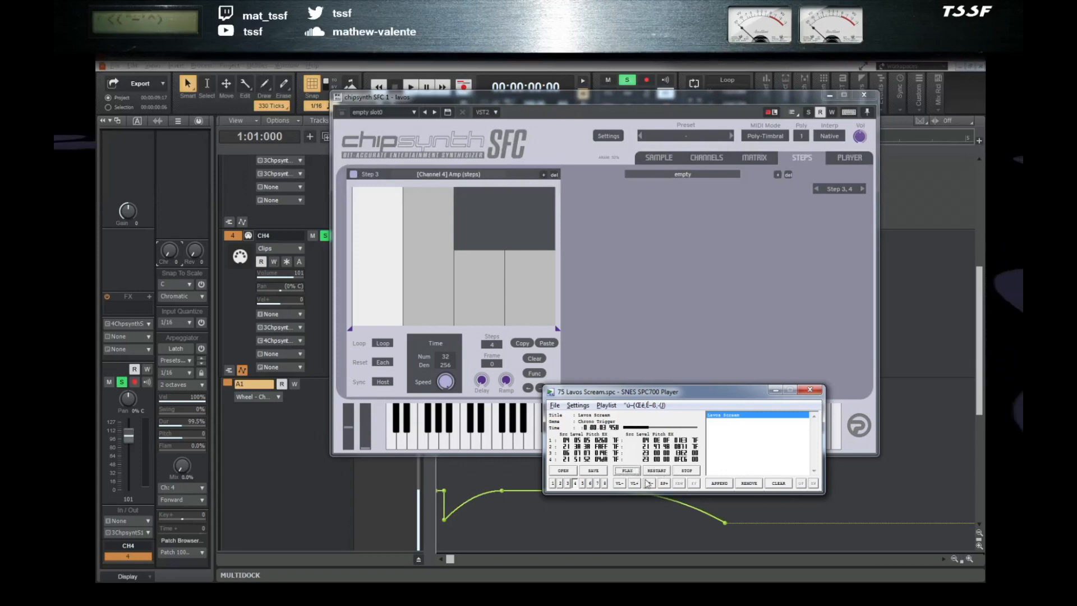
# - Set the SPC player to 50% speed and replay the Lavos Scream track from the start
pyautogui.click(649, 484)
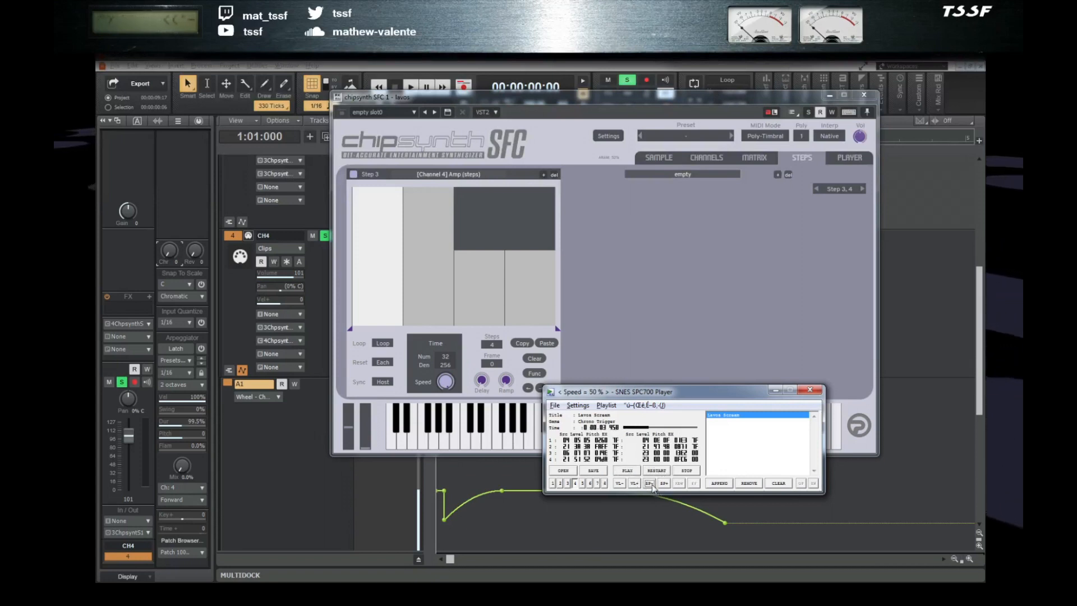
pyautogui.click(661, 473)
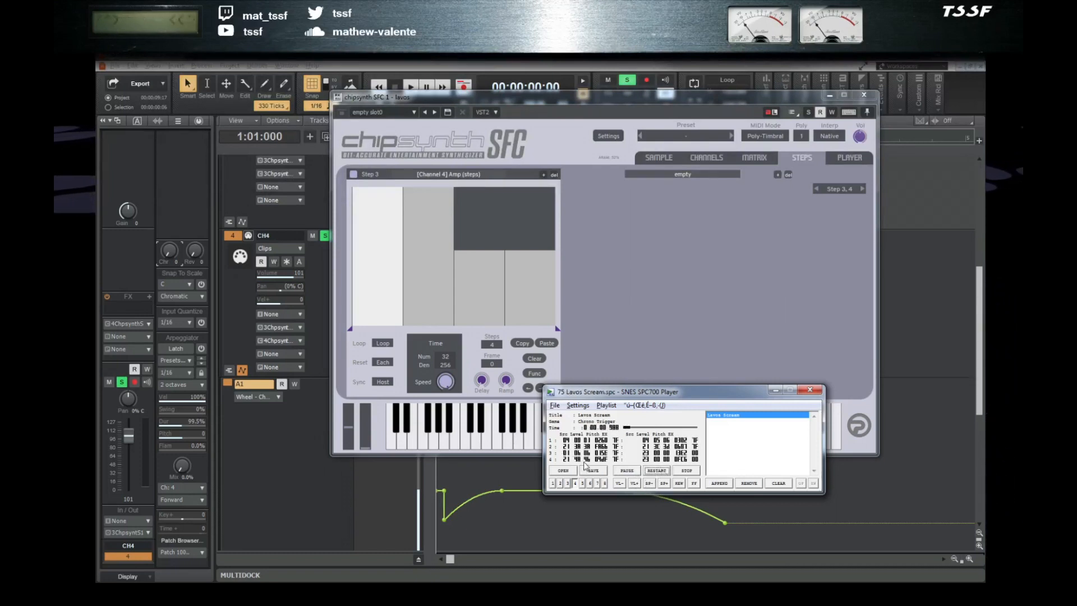
pyautogui.click(649, 484)
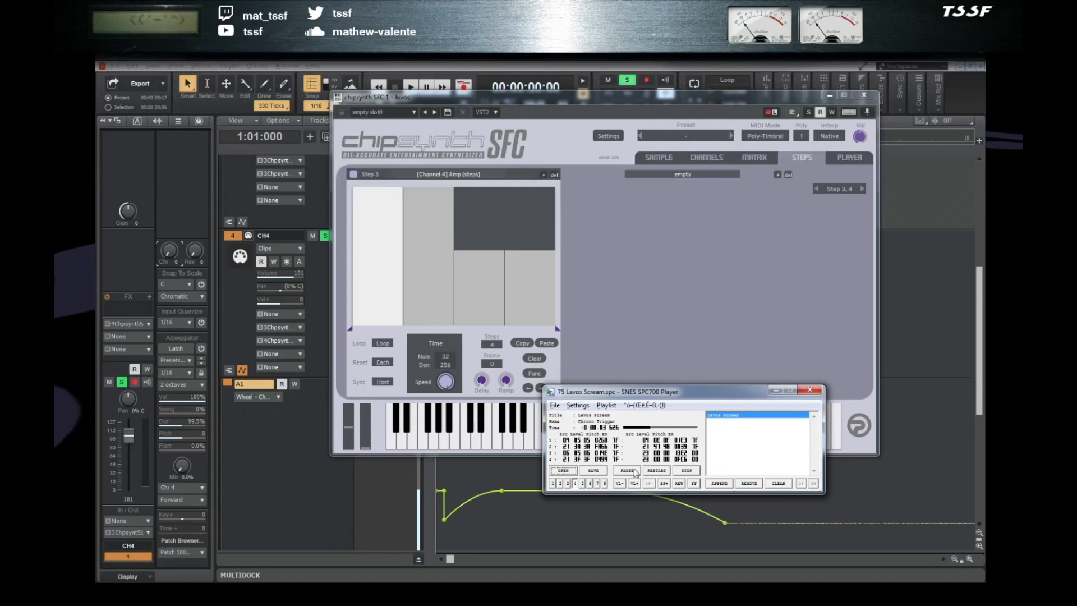
# - Return to chipsynth SFC and replace Step 3's Channel 4 Amp sequence with Channel 4 Detune
pyautogui.click(624, 290)
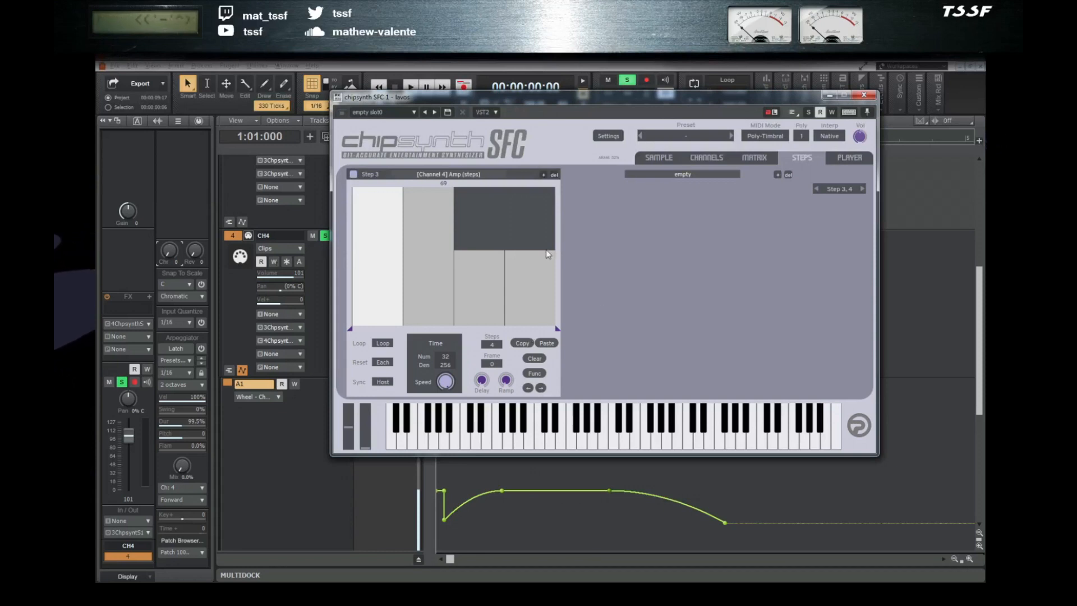
pyautogui.click(556, 175)
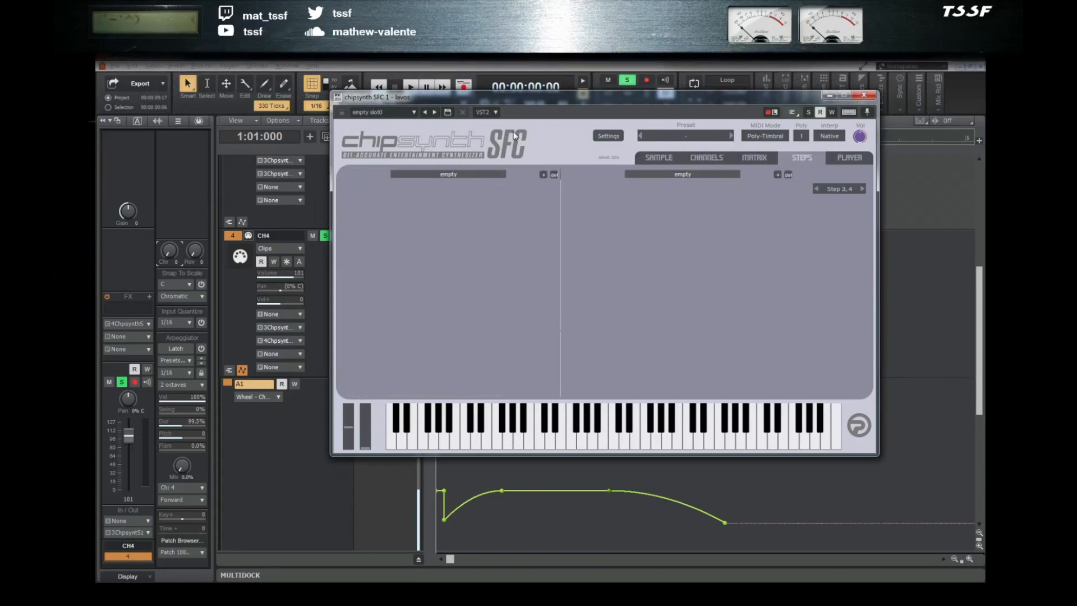
pyautogui.click(543, 175)
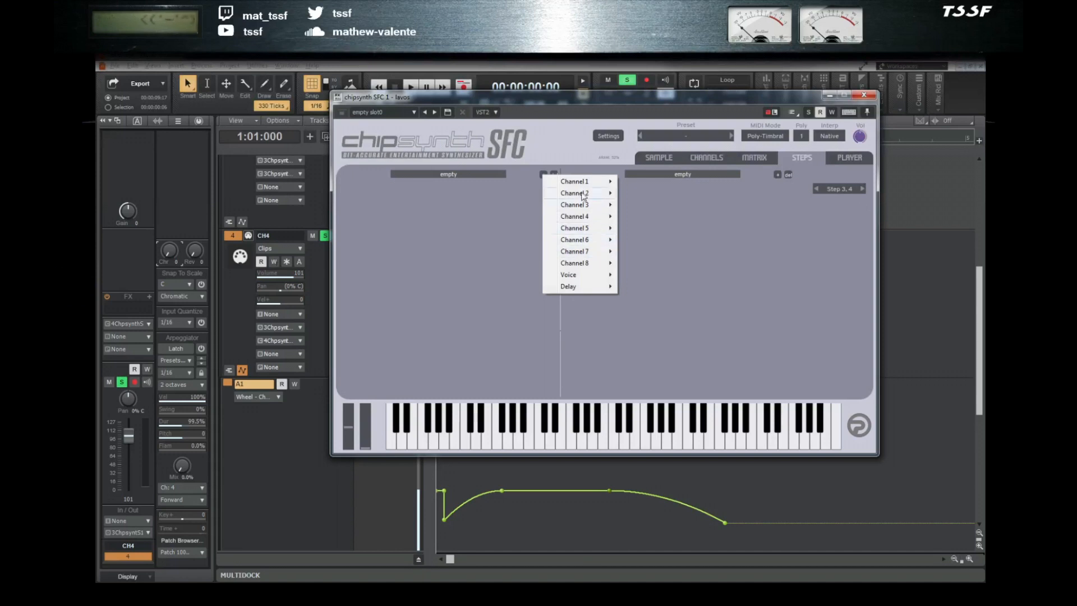
pyautogui.moveTo(598, 216)
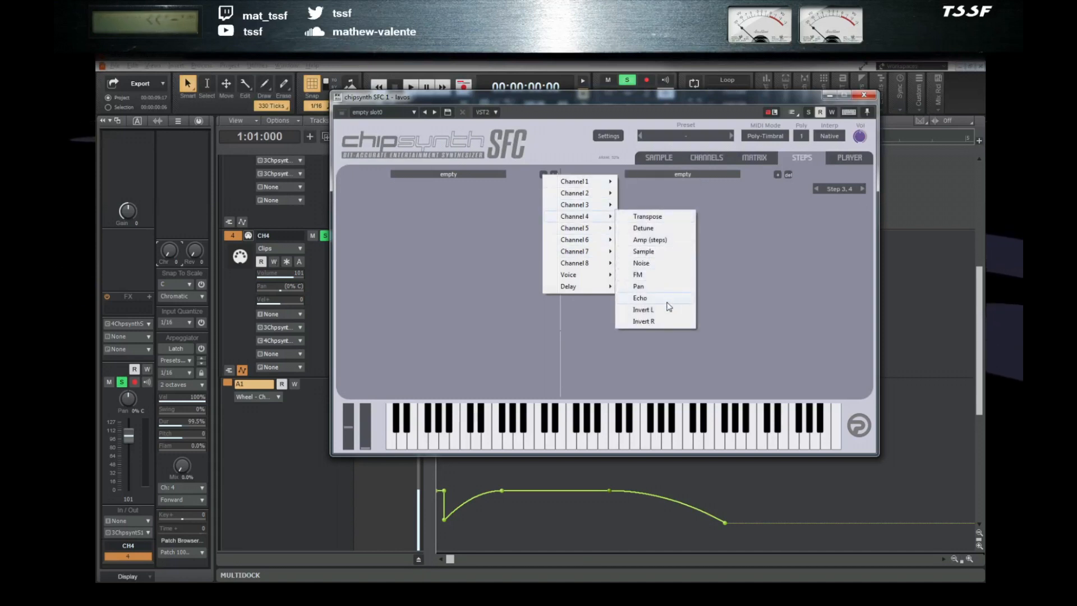
pyautogui.click(653, 228)
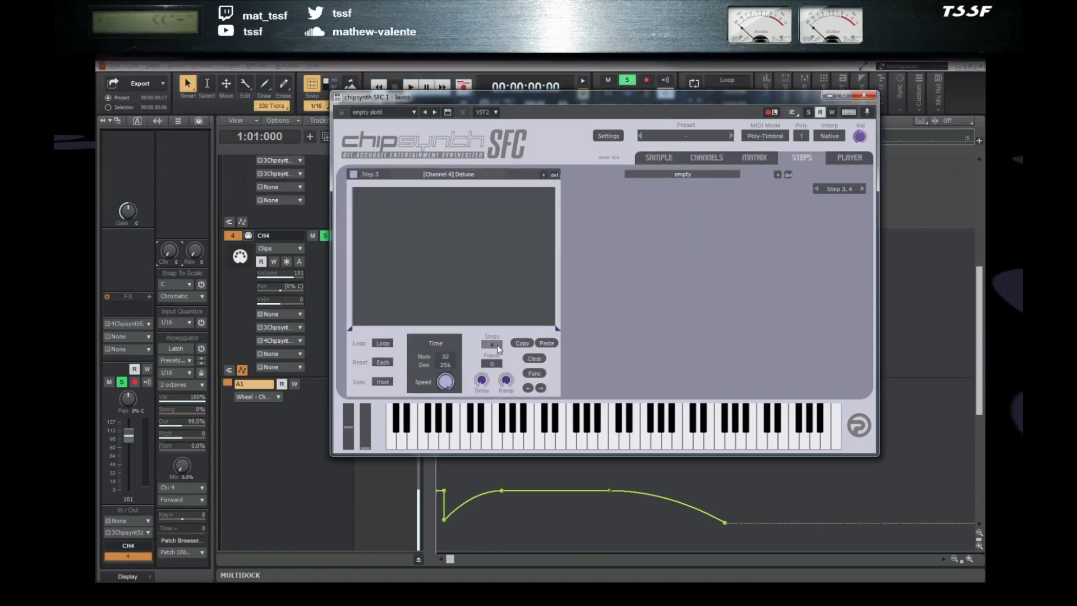
# - Raise the first two of the four Channel 4 Detune steps to full positive value and audition the project
pyautogui.click(370, 239)
pyautogui.moveTo(370, 239); pyautogui.dragTo(415, 258)
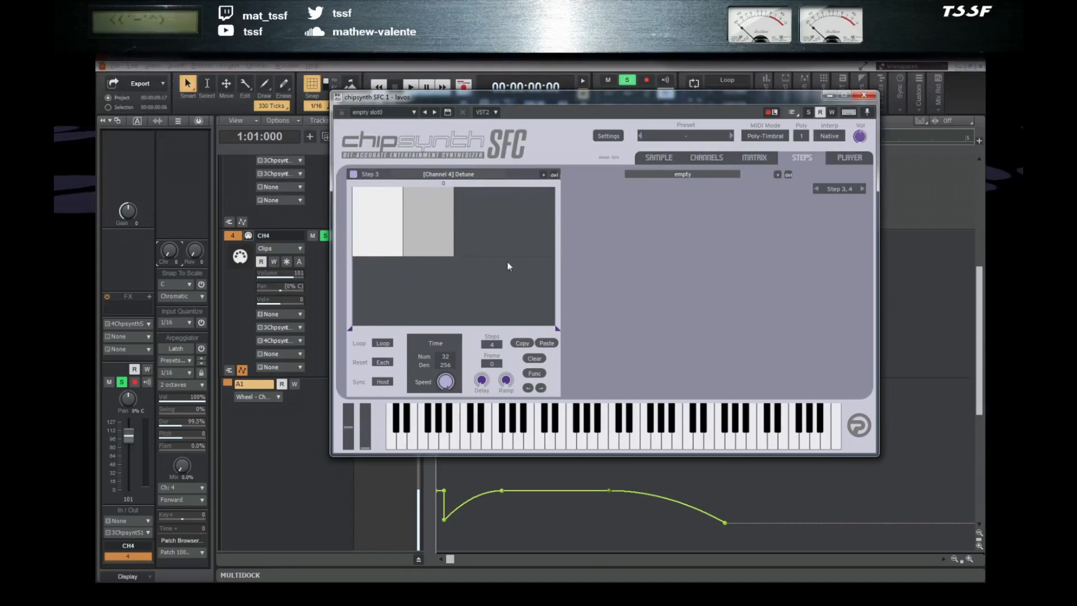
pyautogui.press('space')
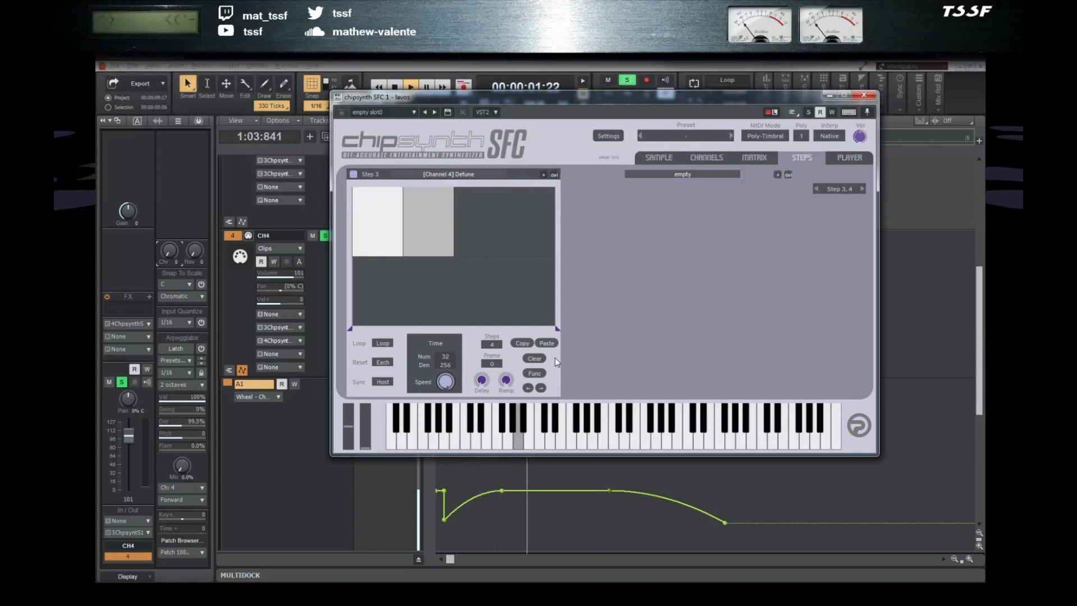
pyautogui.press('space')
pyautogui.moveTo(456, 379)
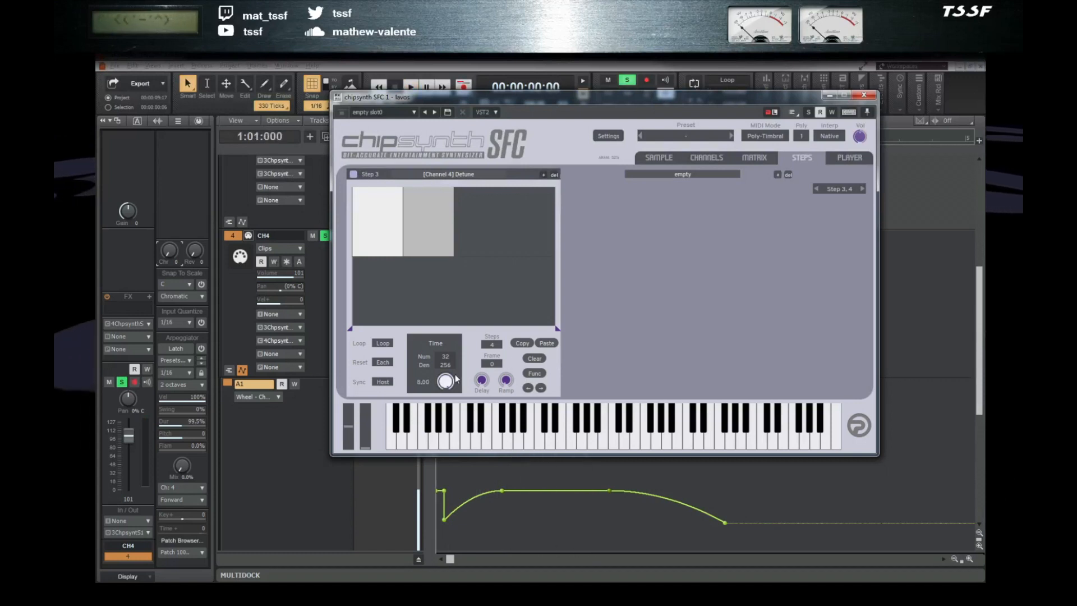
# - Reduce the upper range limit of the Step 3 modulation on Channel 4 Detune during playback, and return to the step sequences
pyautogui.click(755, 164)
pyautogui.moveTo(745, 235); pyautogui.dragTo(734, 237)
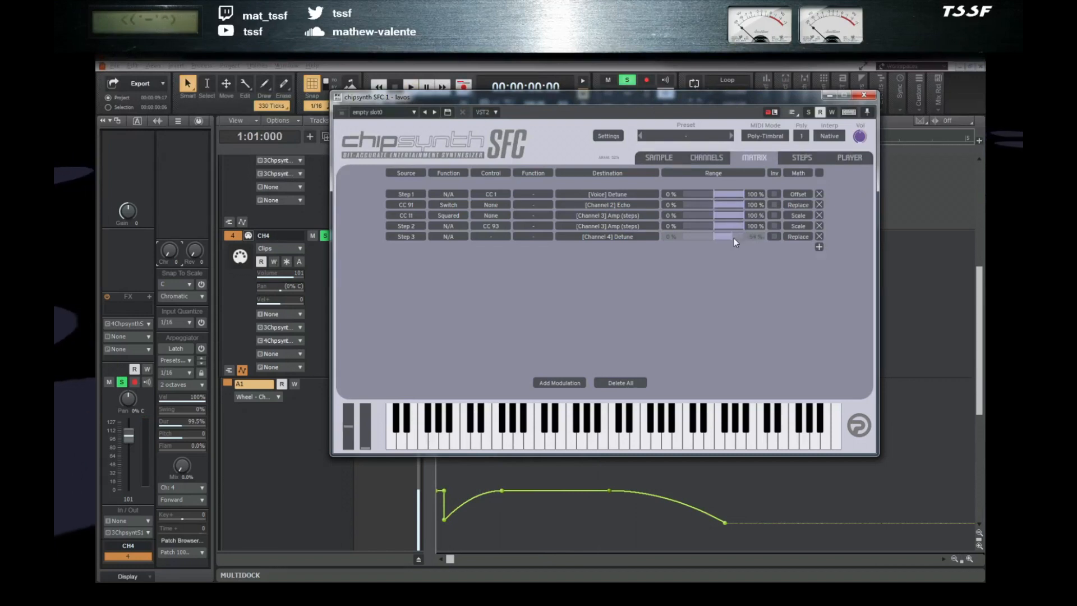
pyautogui.press('space')
pyautogui.moveTo(720, 237); pyautogui.dragTo(726, 237)
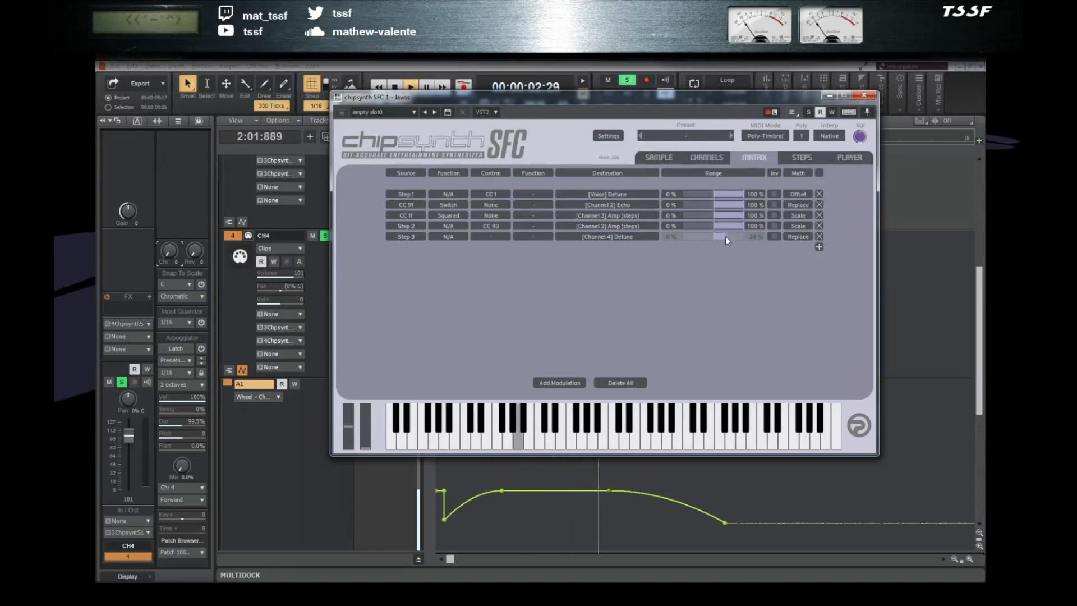
pyautogui.click(802, 157)
pyautogui.press('space')
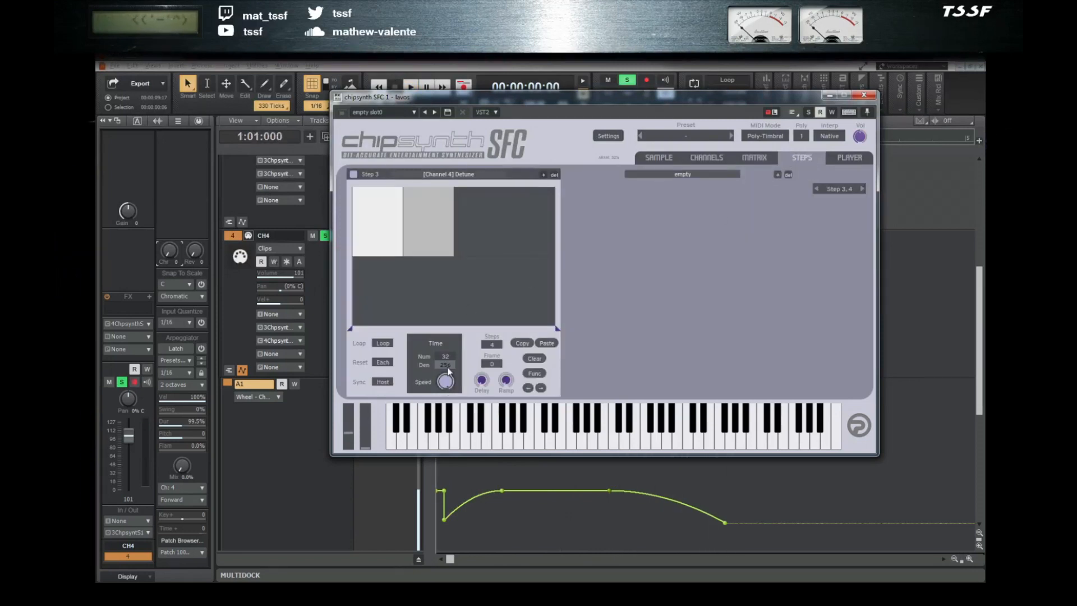
pyautogui.click(446, 357)
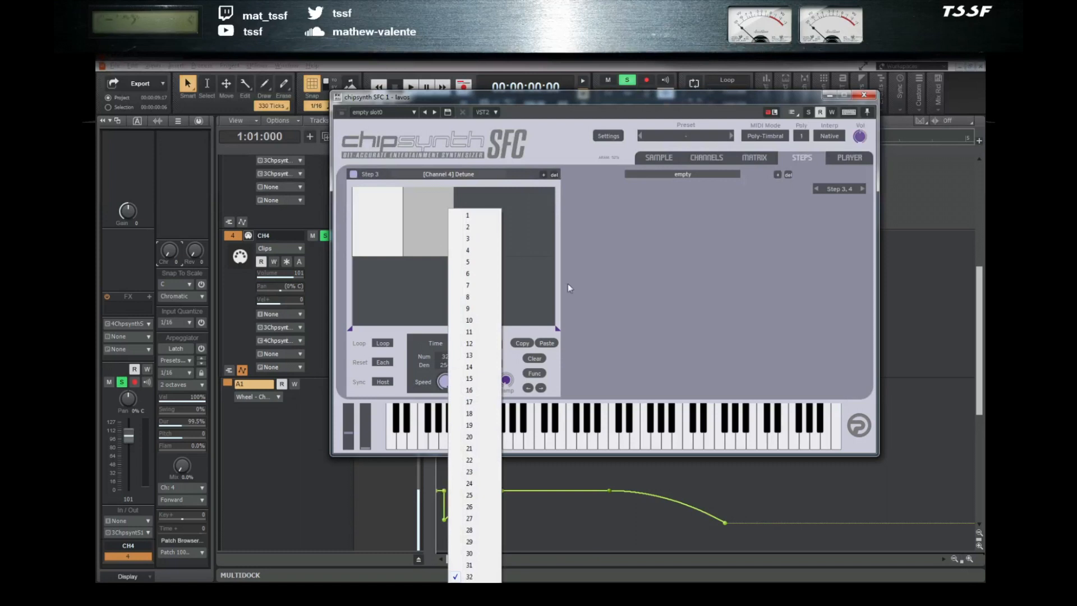
pyautogui.click(592, 99)
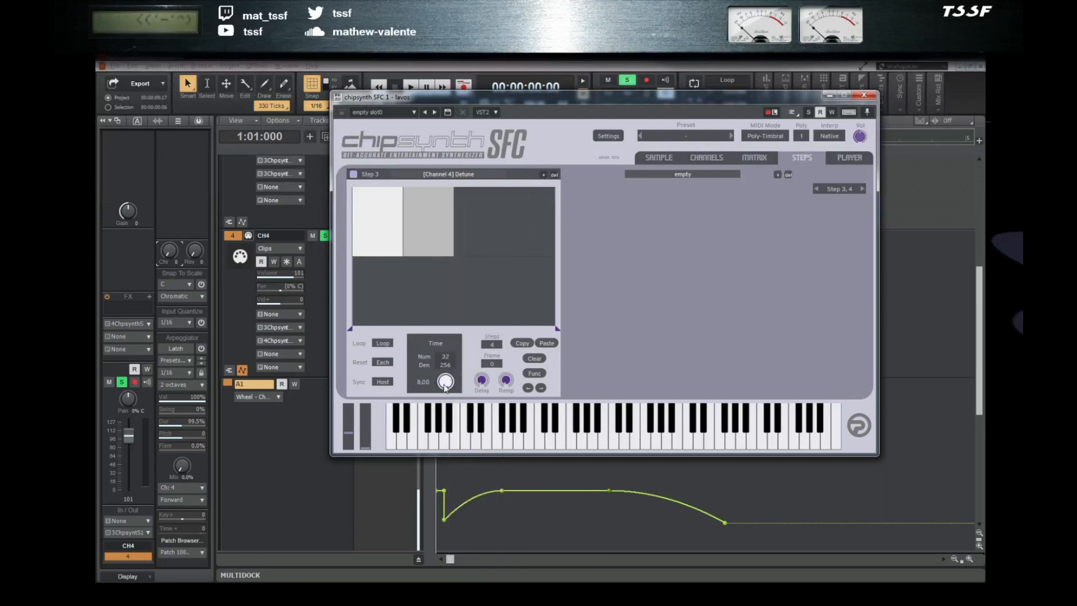
pyautogui.click(446, 365)
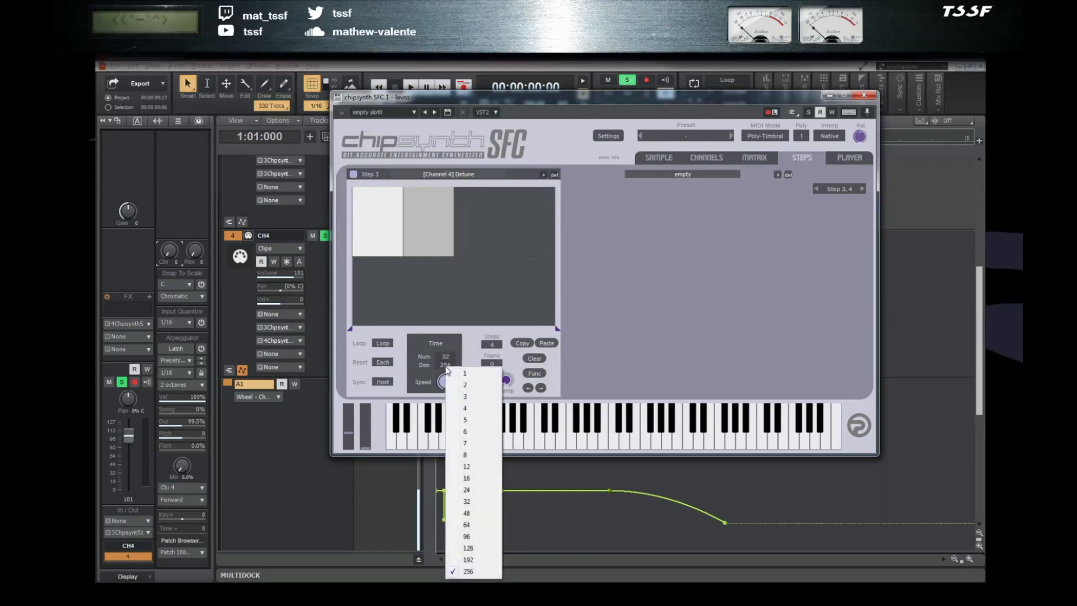
pyautogui.click(570, 363)
# - Try different speeds for the Step 3 Detune sequence while the project plays
pyautogui.press('space')
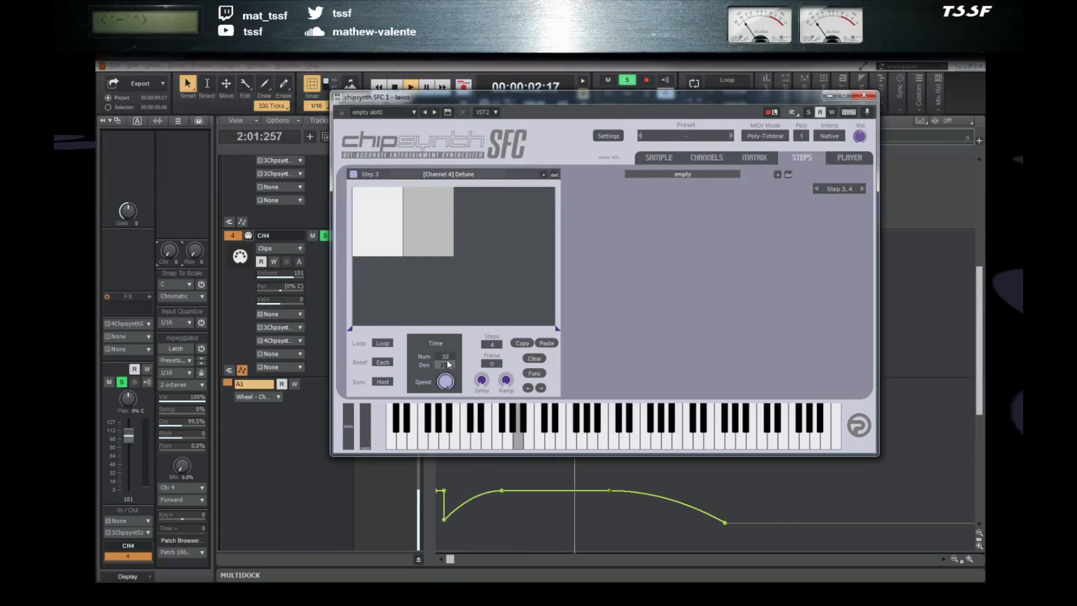
pyautogui.moveTo(443, 381)
pyautogui.moveTo(441, 450); pyautogui.dragTo(441, 465)
pyautogui.moveTo(449, 383); pyautogui.dragTo(457, 356)
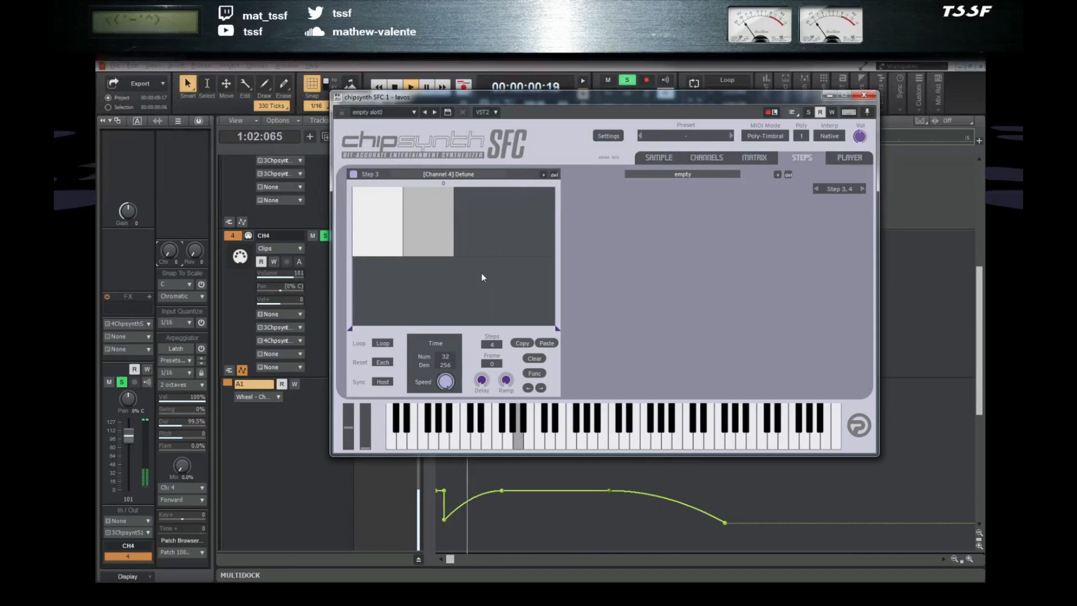
# - Zero the second Detune step, raise the third to full positive value, and audition the altered pattern
pyautogui.click(420, 253)
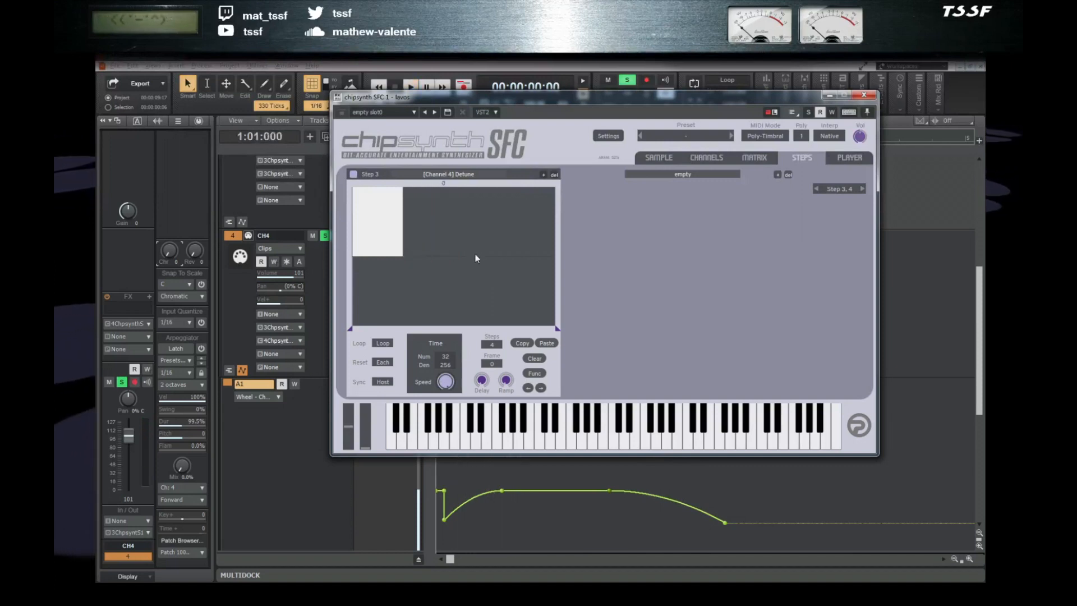
pyautogui.moveTo(476, 257); pyautogui.dragTo(477, 237)
pyautogui.press('space')
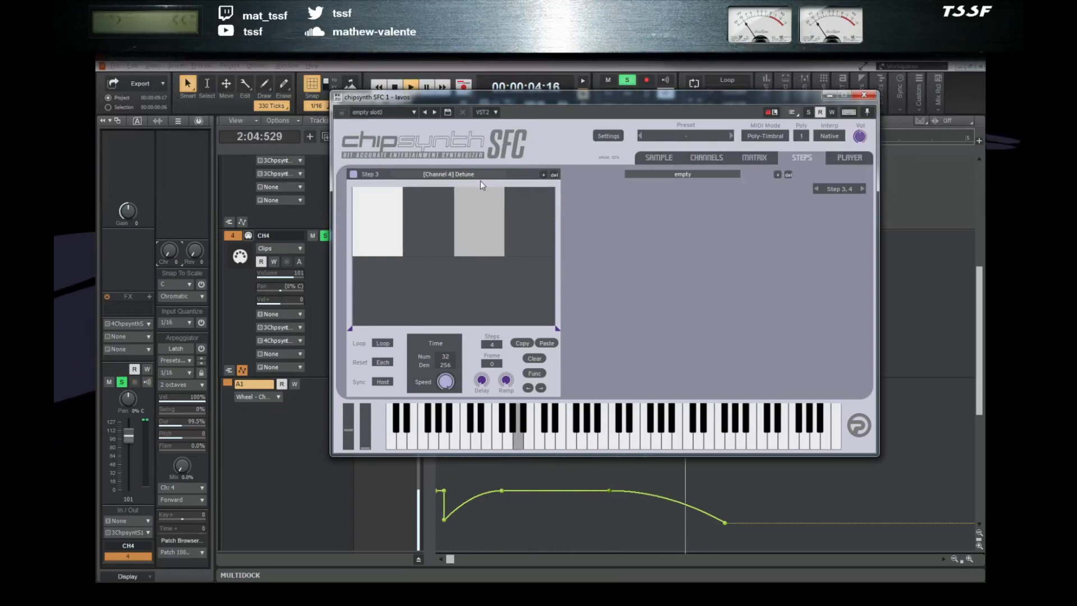
pyautogui.press('space')
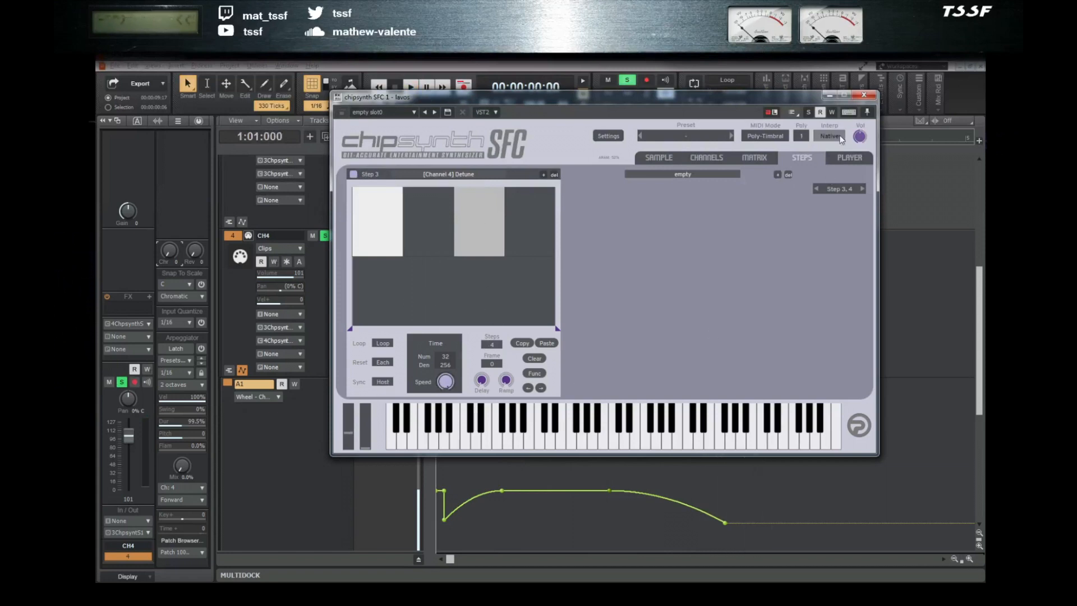
pyautogui.press('space')
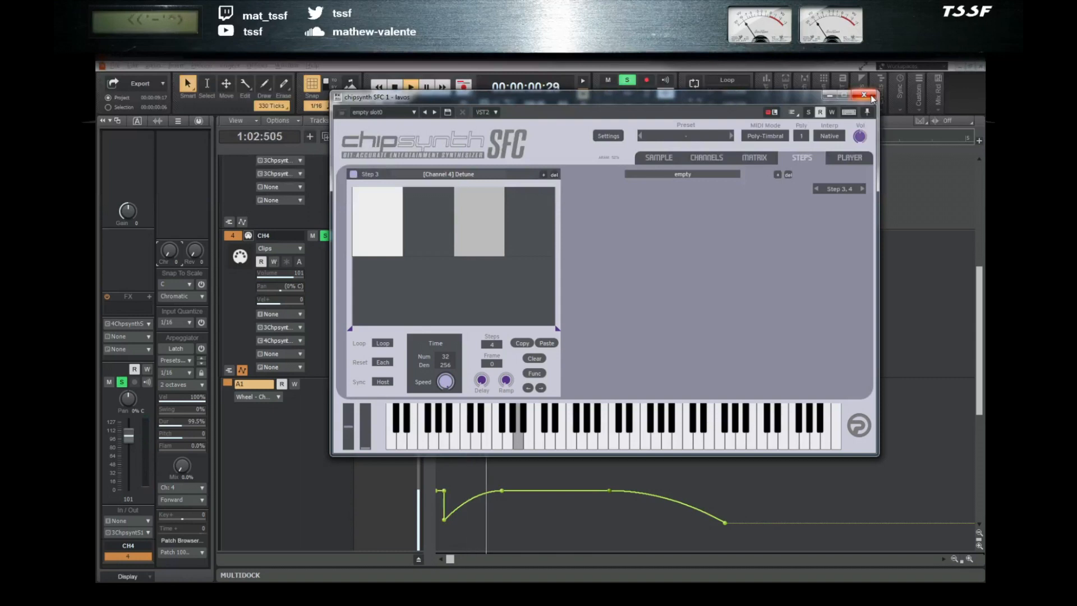
pyautogui.press('space')
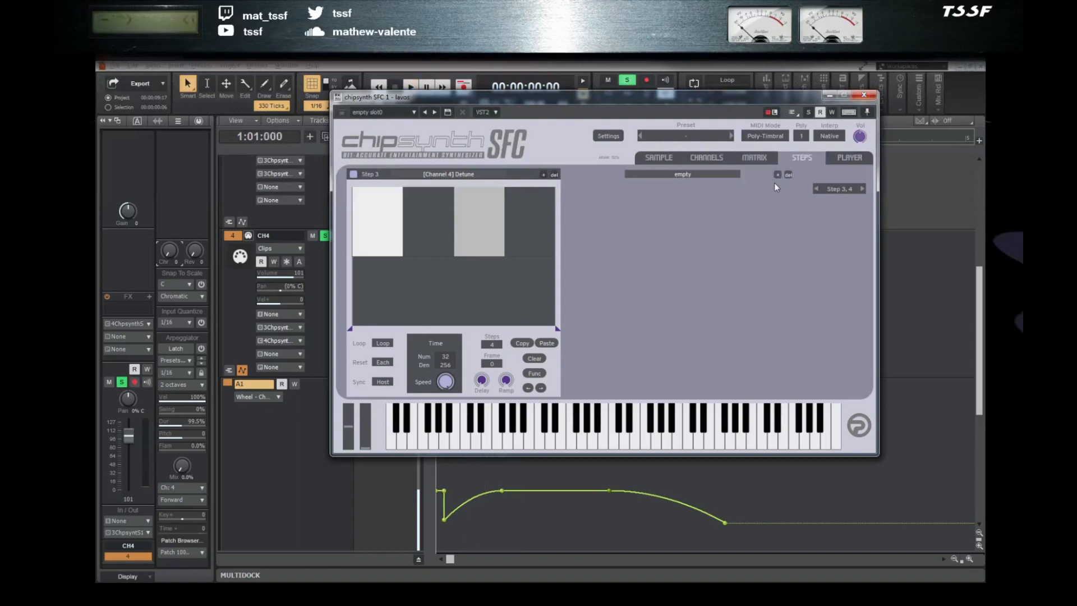
# - Assign Channel 4 Amp (steps) to the empty Step 4 slot and enable the sequence
pyautogui.click(778, 176)
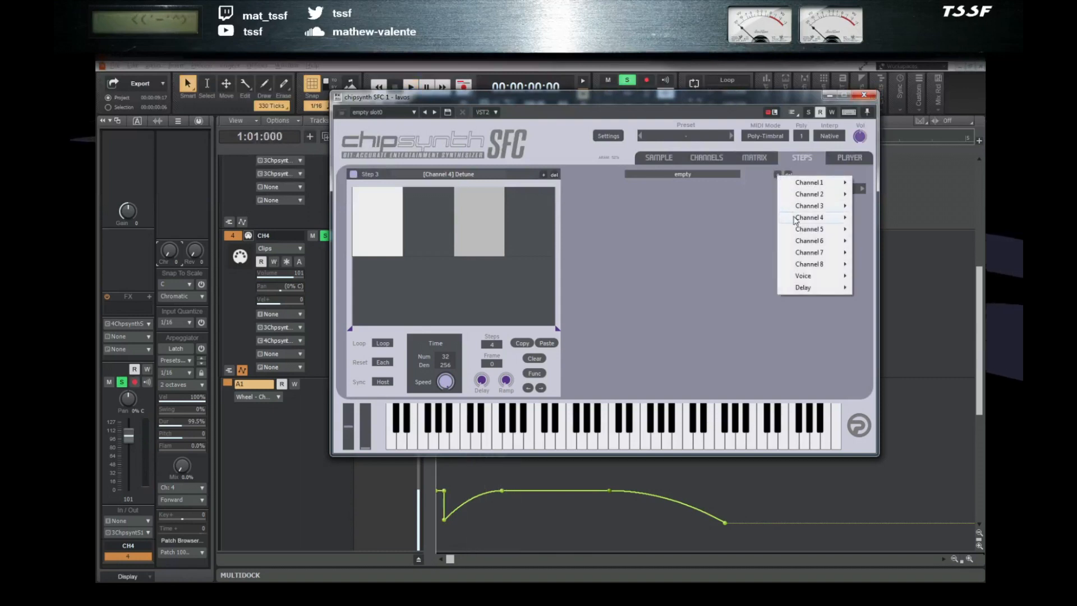
pyautogui.moveTo(795, 219)
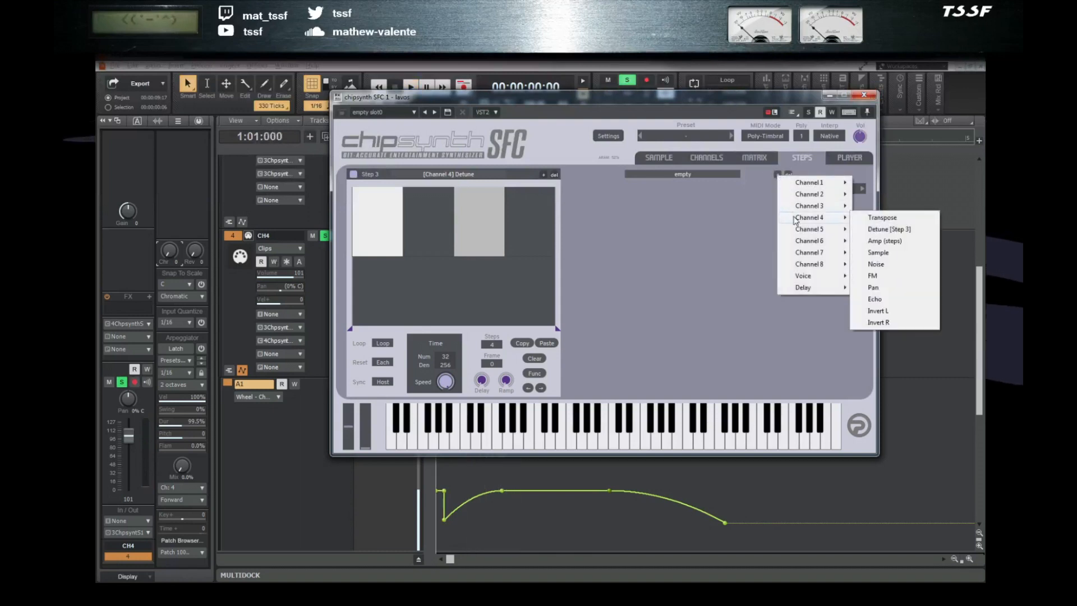
pyautogui.click(884, 241)
pyautogui.click(587, 175)
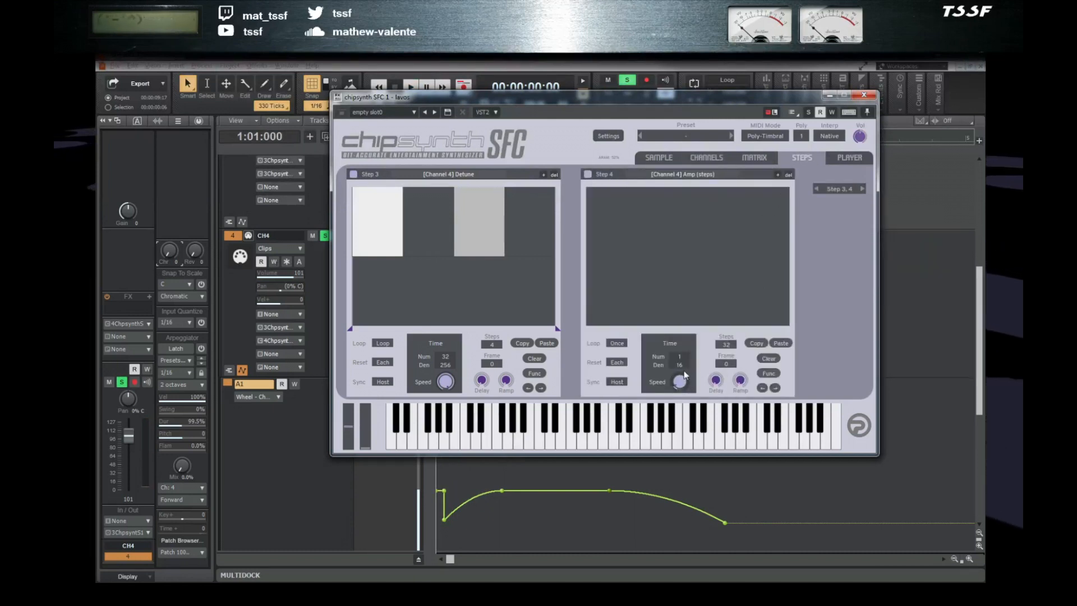
# - Set the Step 4 Amp sequence's time to numerator 32 and denominator 64
pyautogui.click(725, 347)
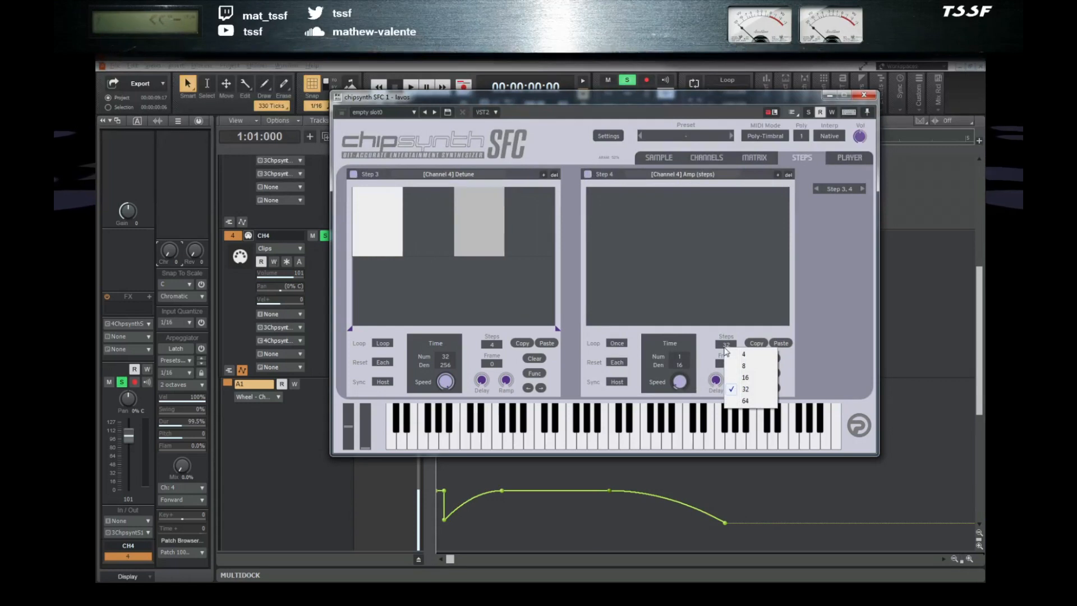
pyautogui.click(740, 314)
pyautogui.click(685, 357)
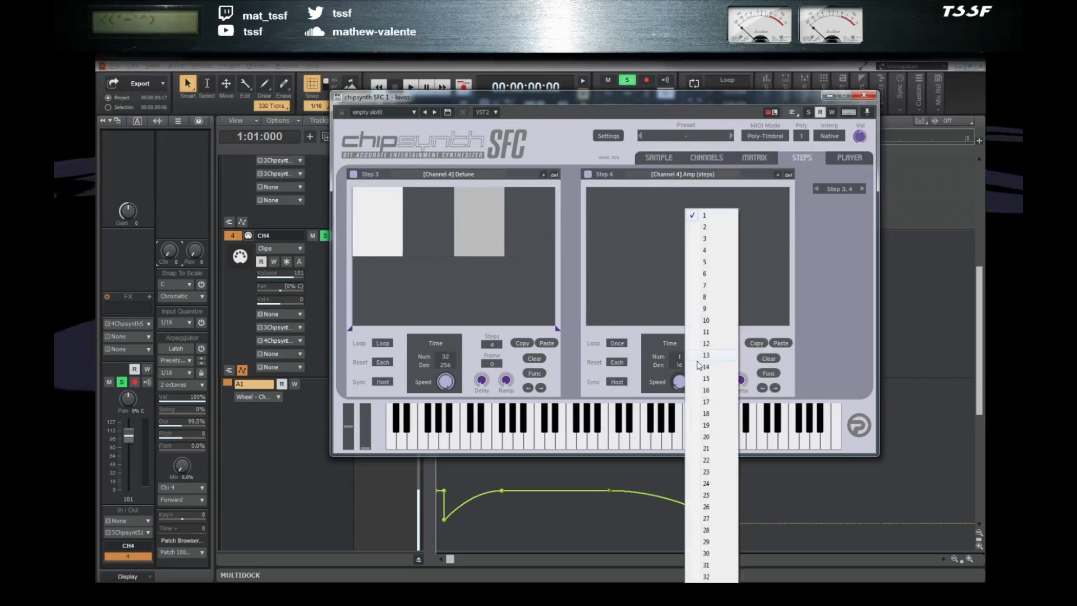
pyautogui.click(706, 577)
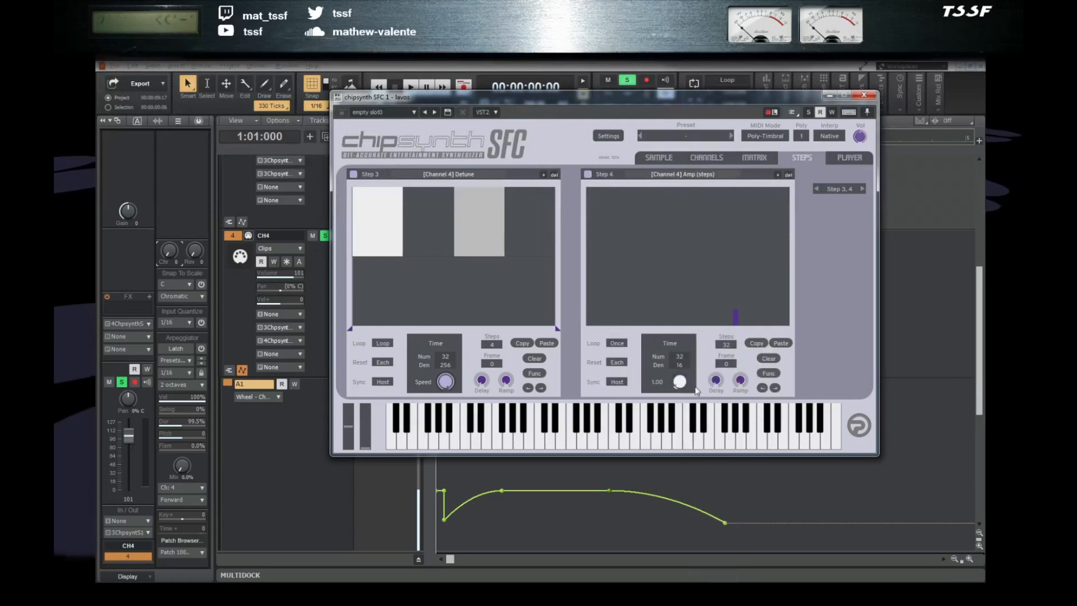
pyautogui.click(686, 366)
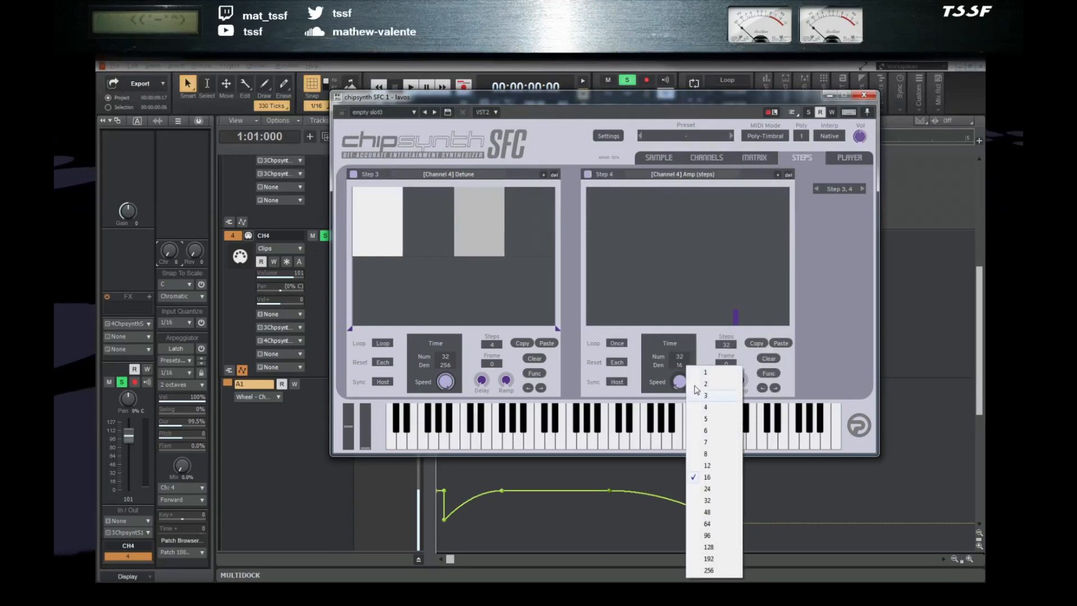
pyautogui.click(711, 524)
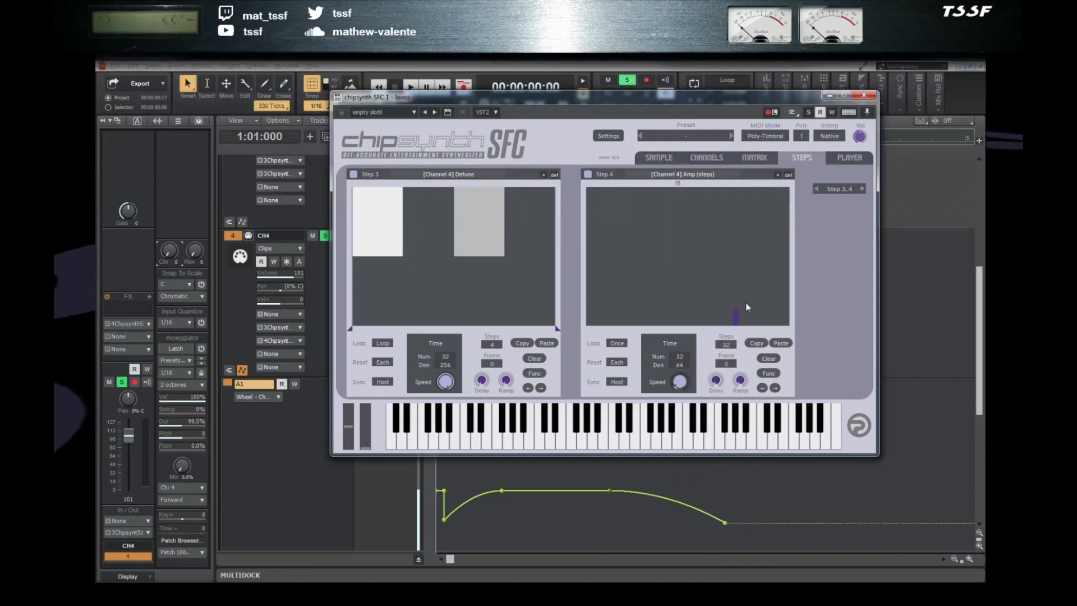
# - Fill the Step 4 Amp sequence with a Sine function at a level of 0.5
pyautogui.click(770, 373)
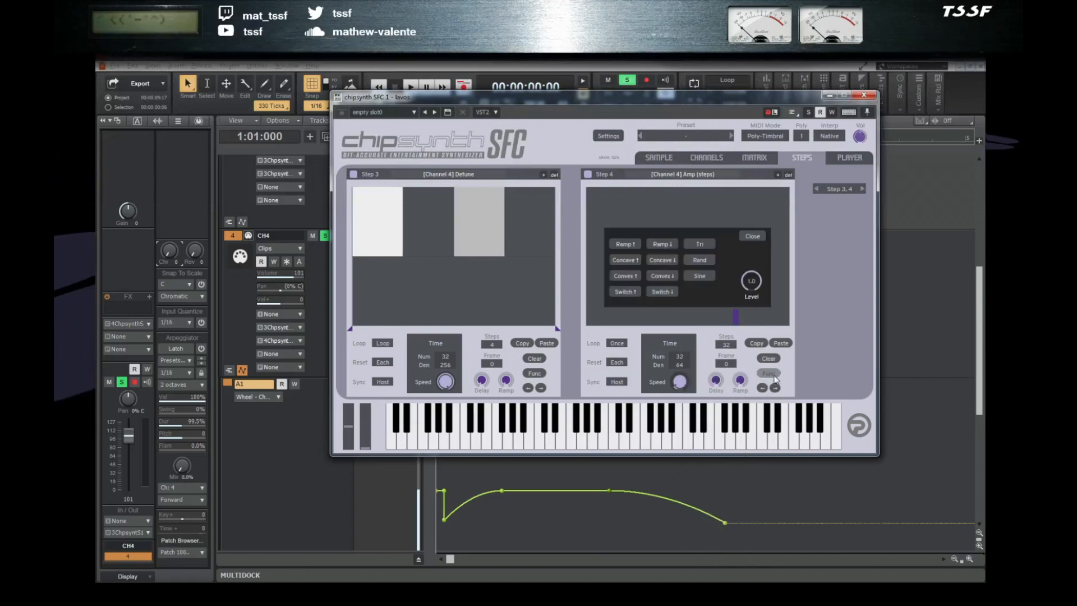
pyautogui.click(713, 279)
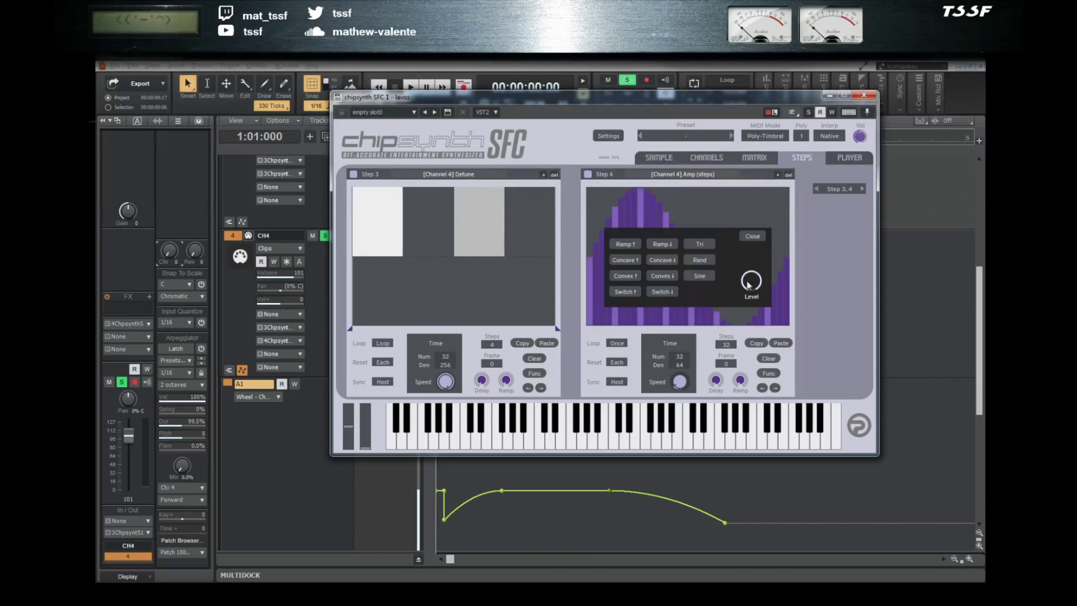
pyautogui.click(706, 284)
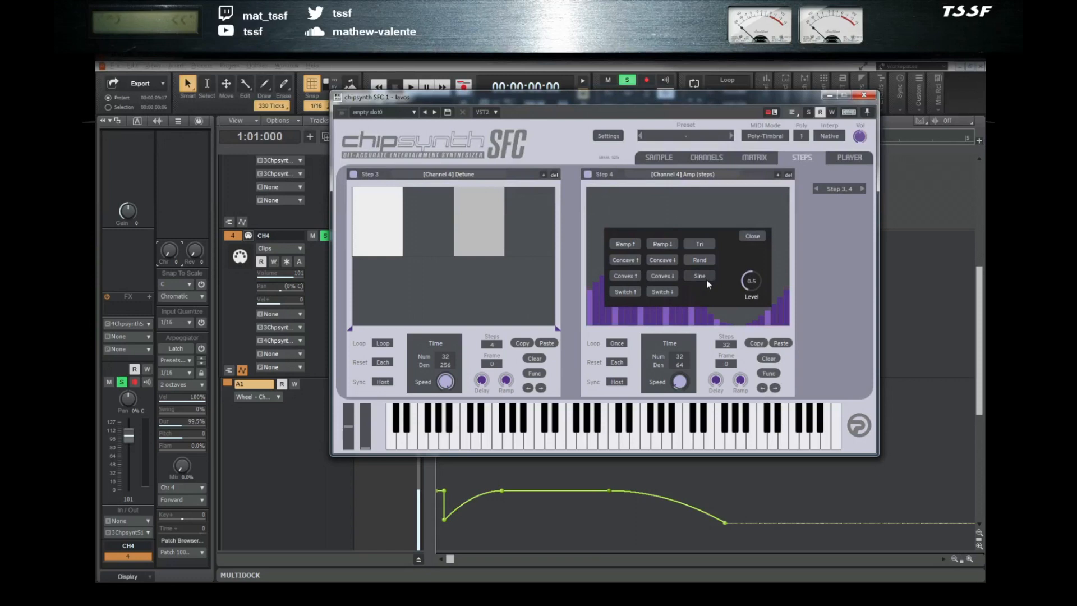
# - Adjust the function generator's level, close it, and audition the Step 4 sine amplitude sequence
pyautogui.moveTo(739, 274); pyautogui.dragTo(740, 264)
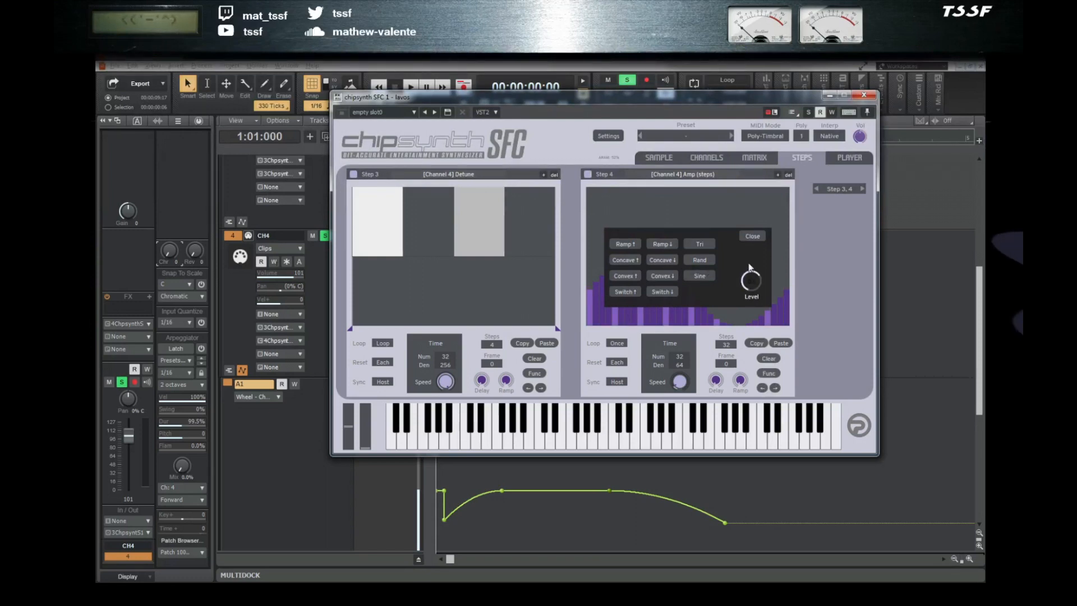
pyautogui.click(753, 237)
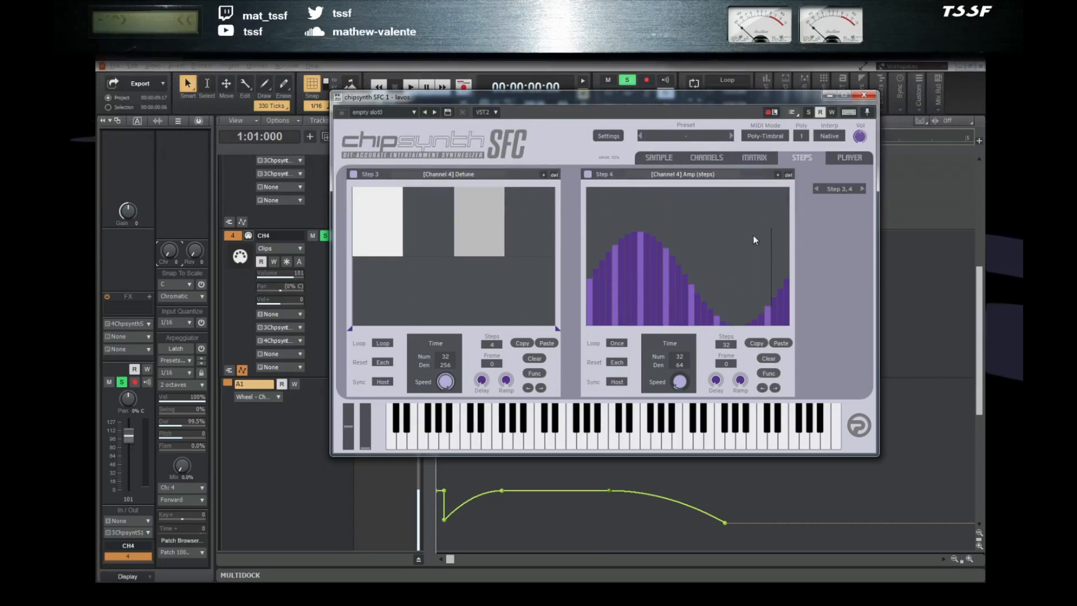
pyautogui.press('space')
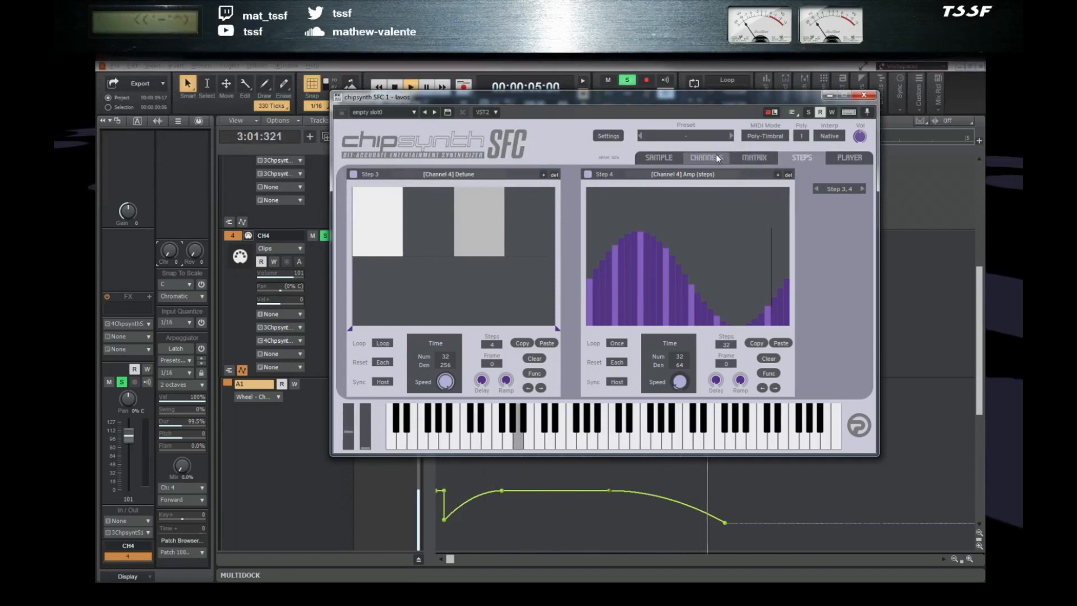
pyautogui.press('space')
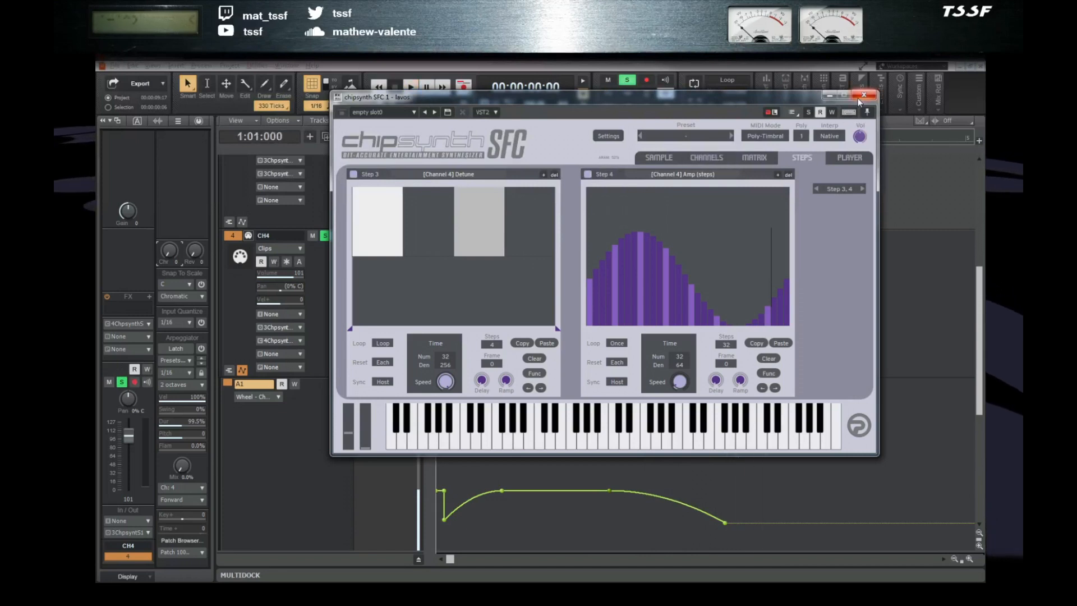
# - Close the synth window, solo track CH3 alongside CH4, and audition both channels together
pyautogui.click(863, 96)
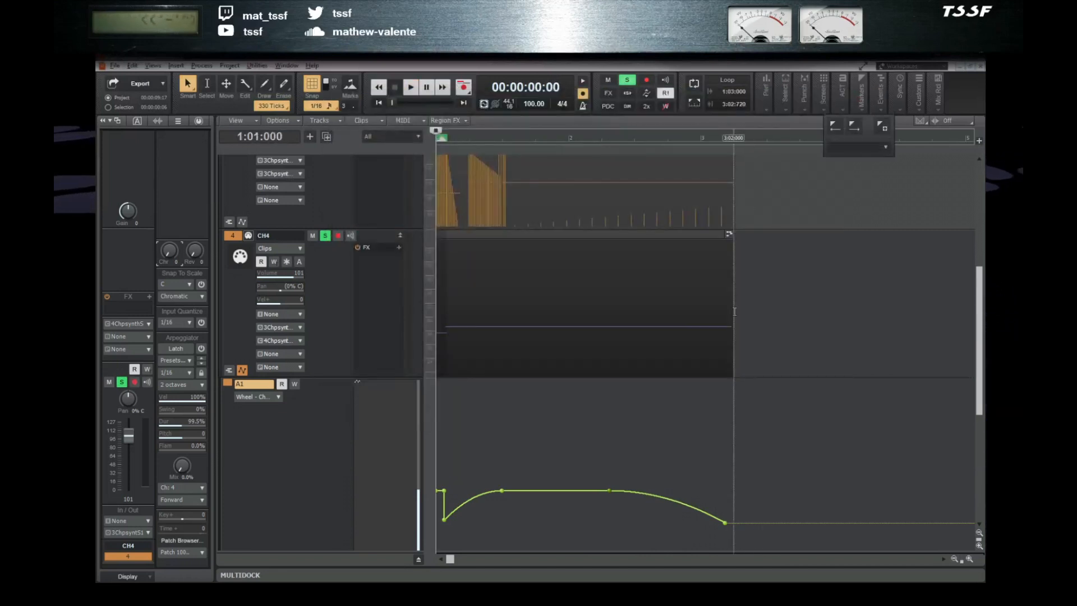
pyautogui.scroll(3, 734, 311)
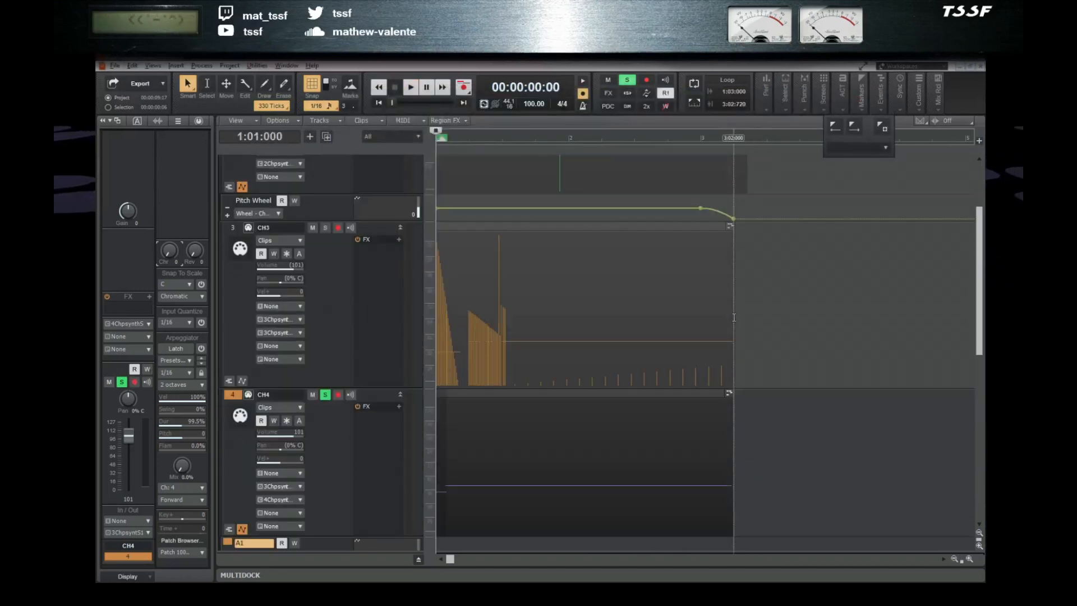
pyautogui.click(325, 227)
pyautogui.press('space')
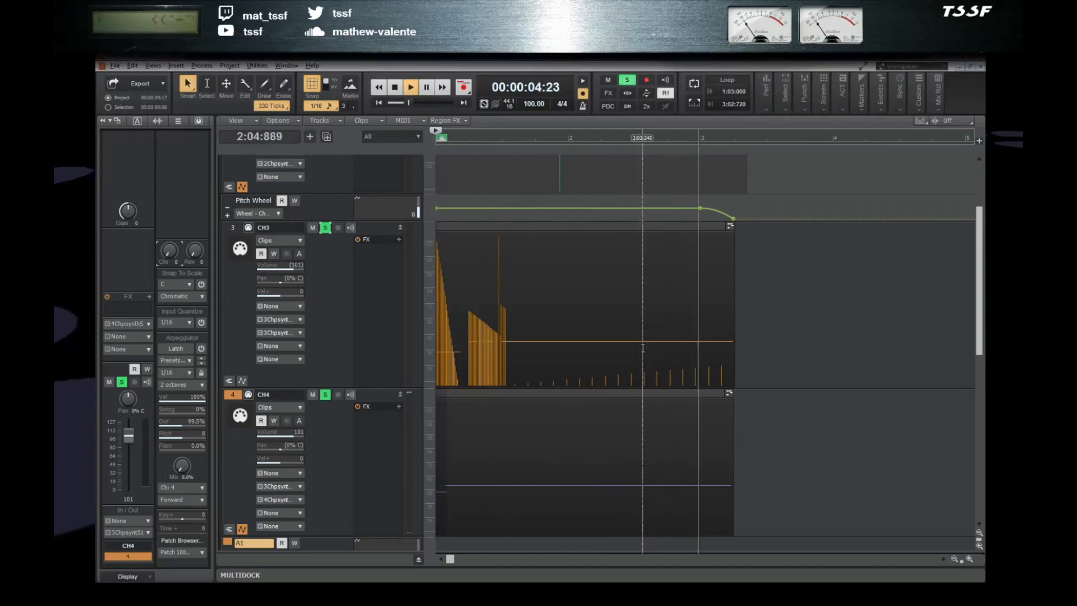
pyautogui.press('space')
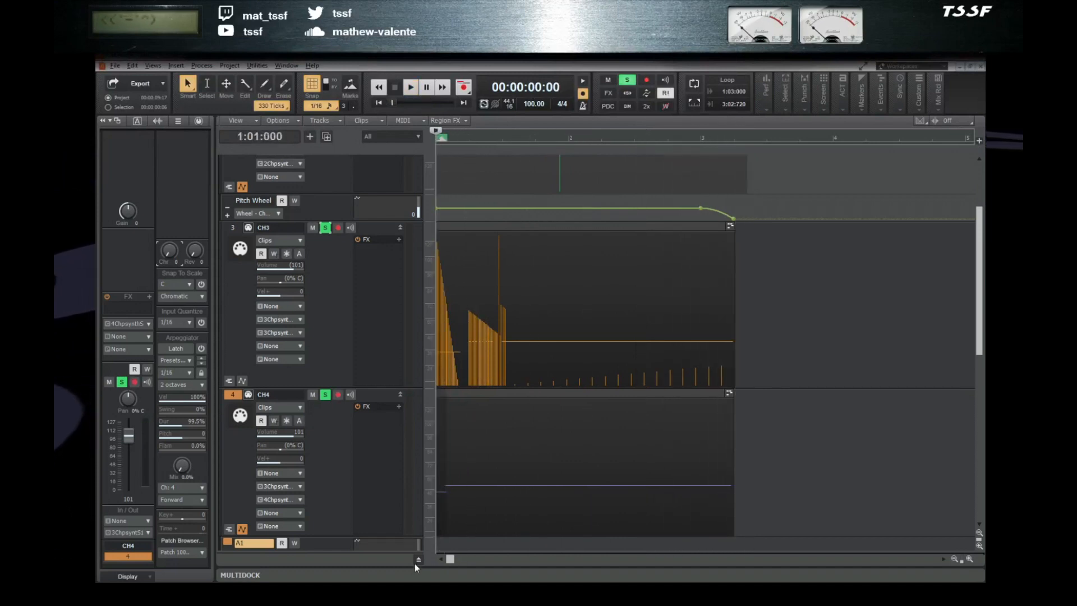
pyautogui.press('space')
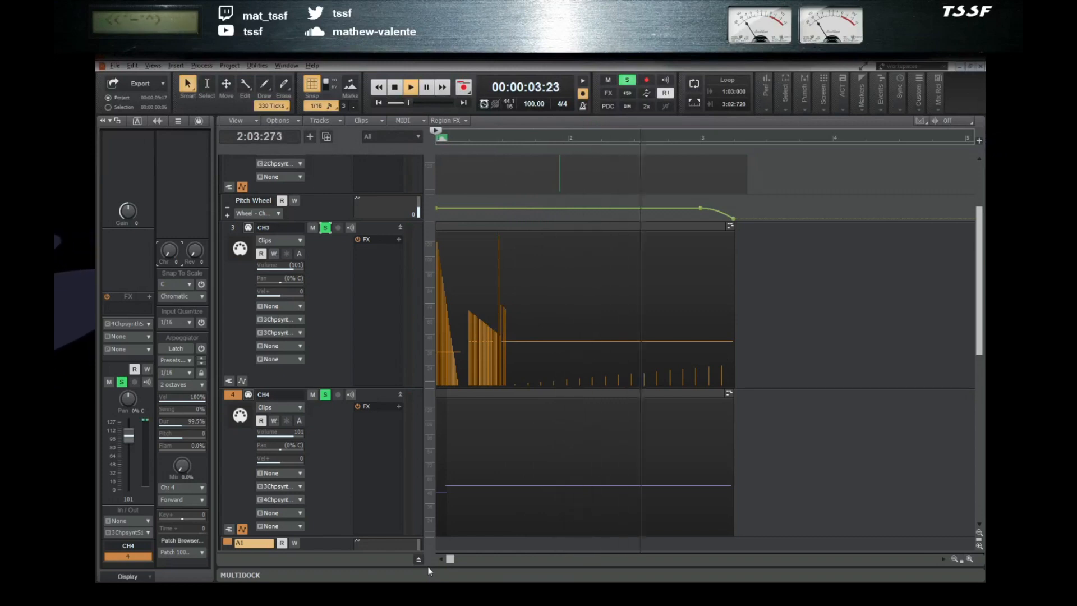
pyautogui.press('space')
# - Switch to SNES SPC700 Player and turn off the Disable Pitch Modulation expansion setting for the Lavos Scream track
pyautogui.click(429, 589)
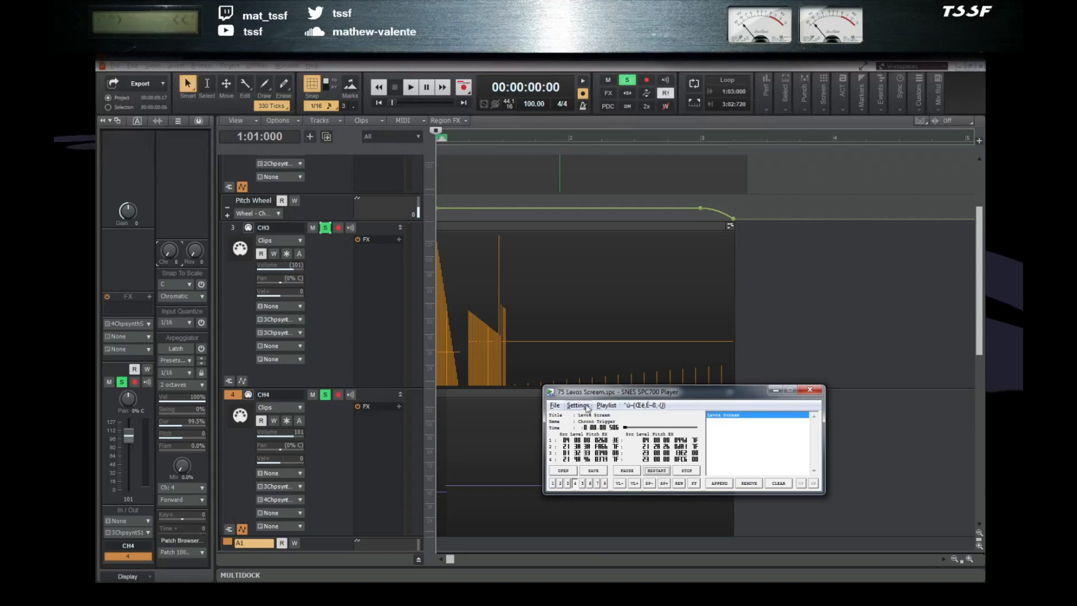
pyautogui.click(604, 405)
pyautogui.moveTo(578, 405)
pyautogui.moveTo(612, 326)
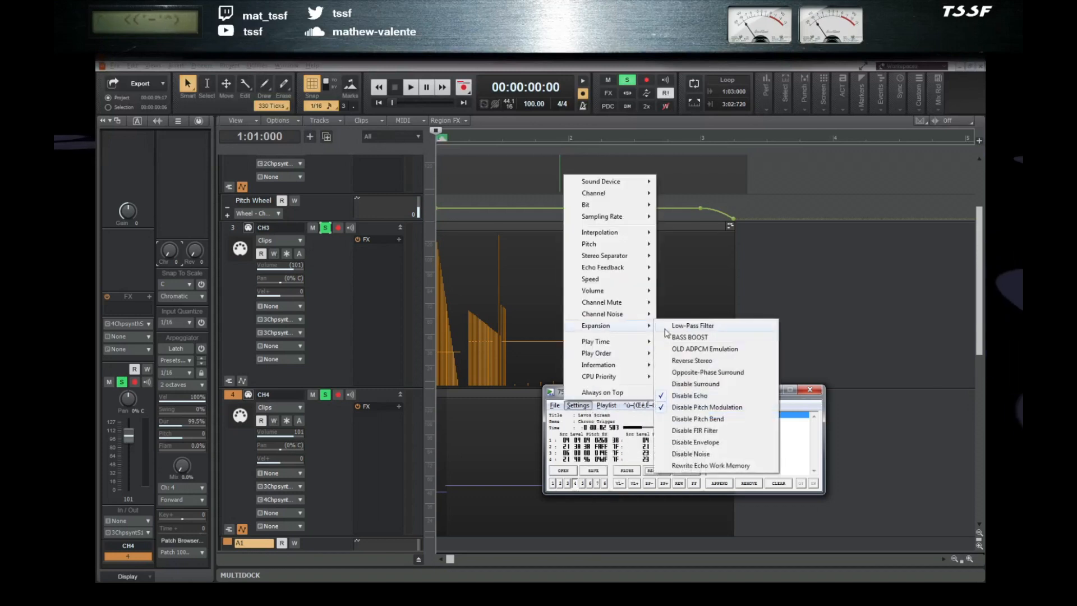
pyautogui.click(694, 413)
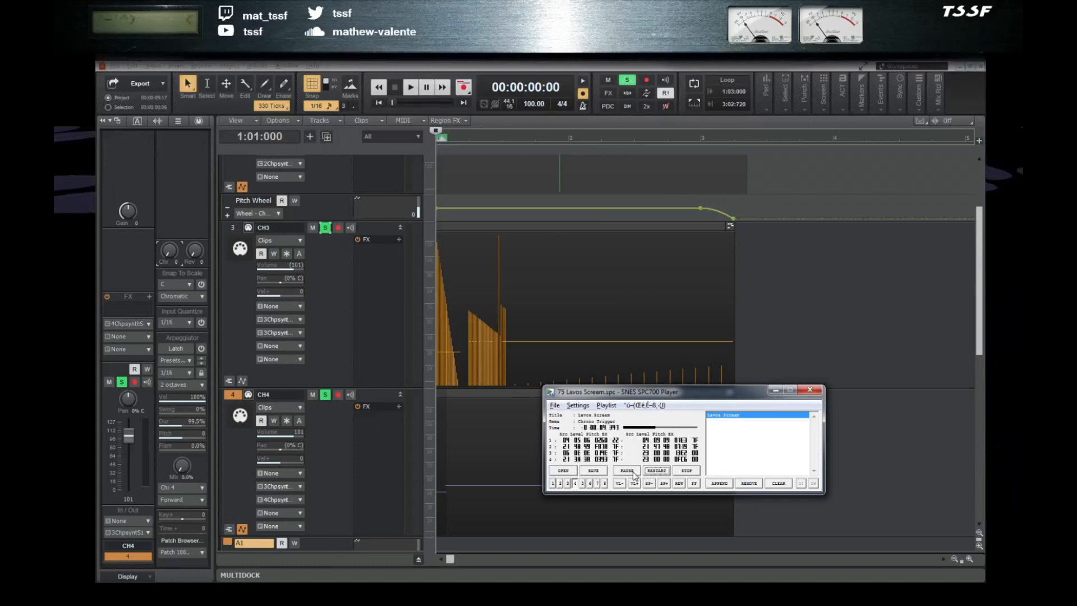
# - Switch back to the Cakewalk project and play CH3 and CH4 to compare them with the original
pyautogui.hotkey('alt', 'Tab')
pyautogui.press('space')
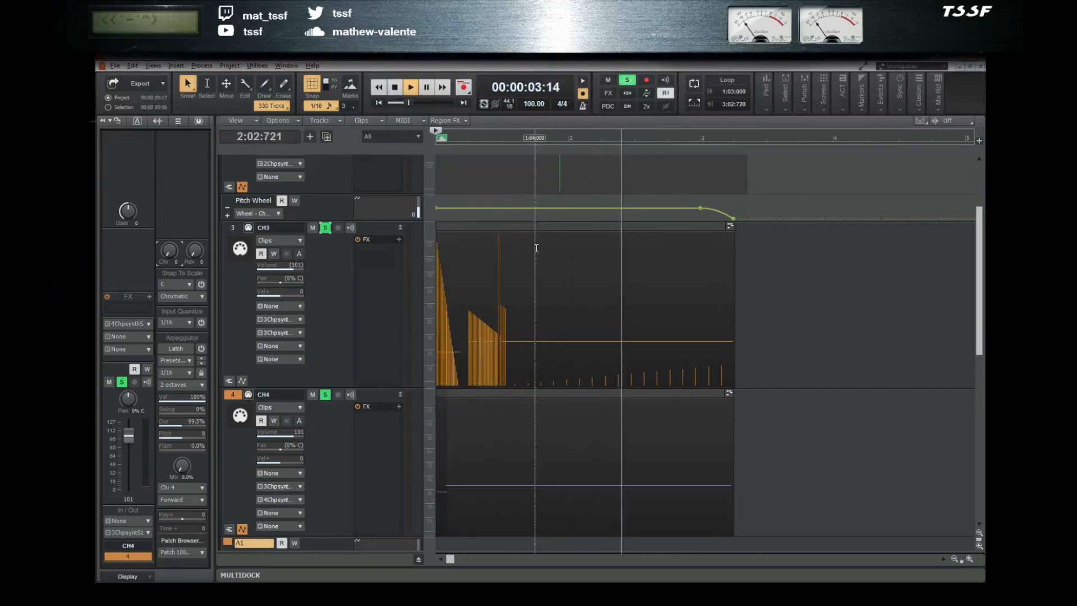
pyautogui.press('space')
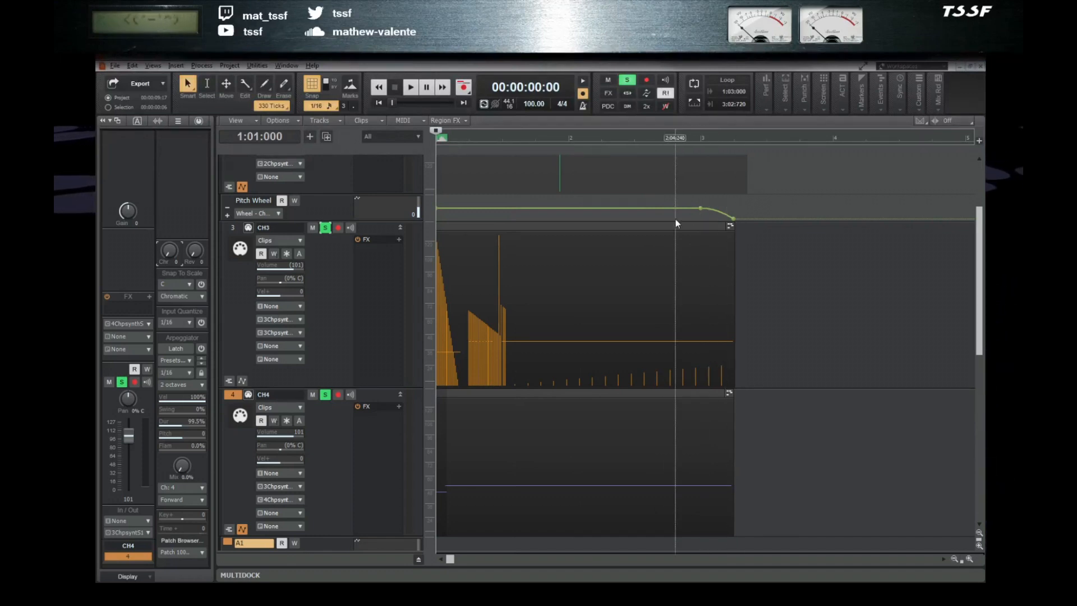
# - Open the CH3 clip in the Piano Roll and show its CC 11 expression data
pyautogui.click(658, 225)
pyautogui.doubleClick(658, 225)
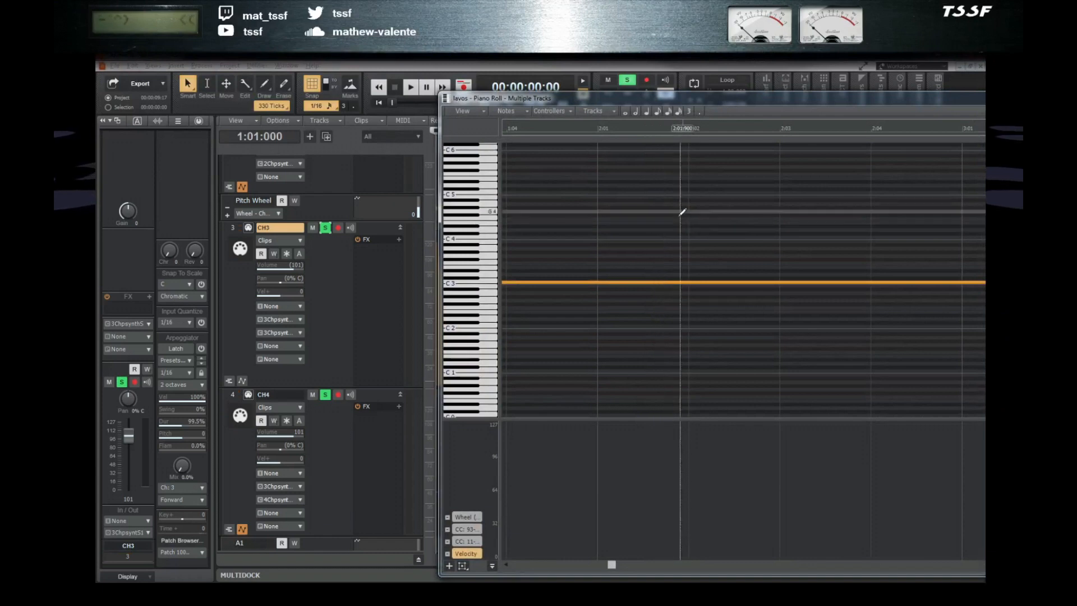
pyautogui.moveTo(718, 106); pyautogui.dragTo(559, 89)
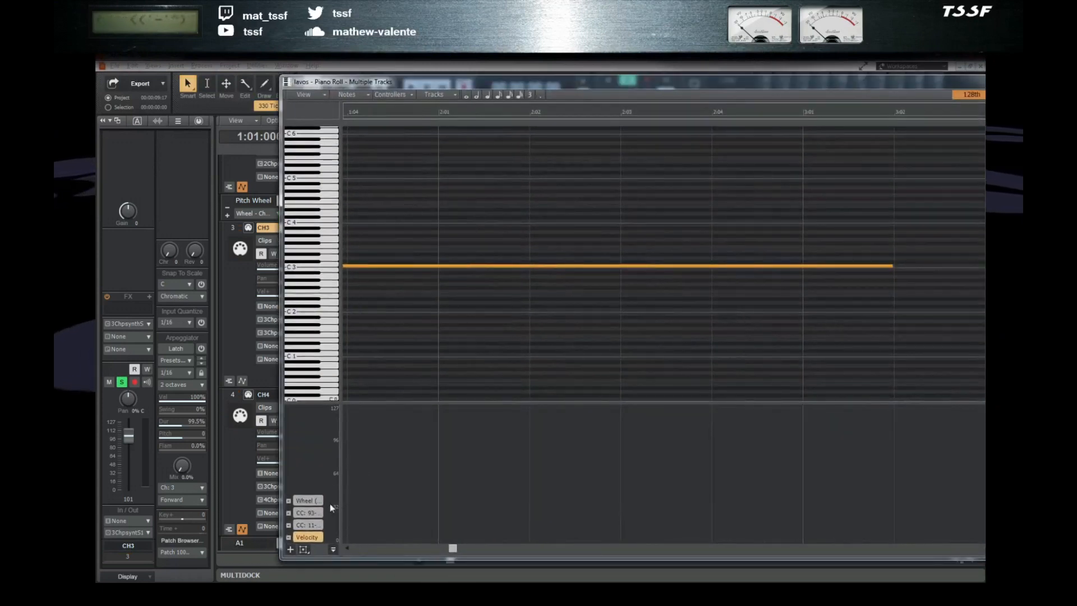
pyautogui.click(315, 525)
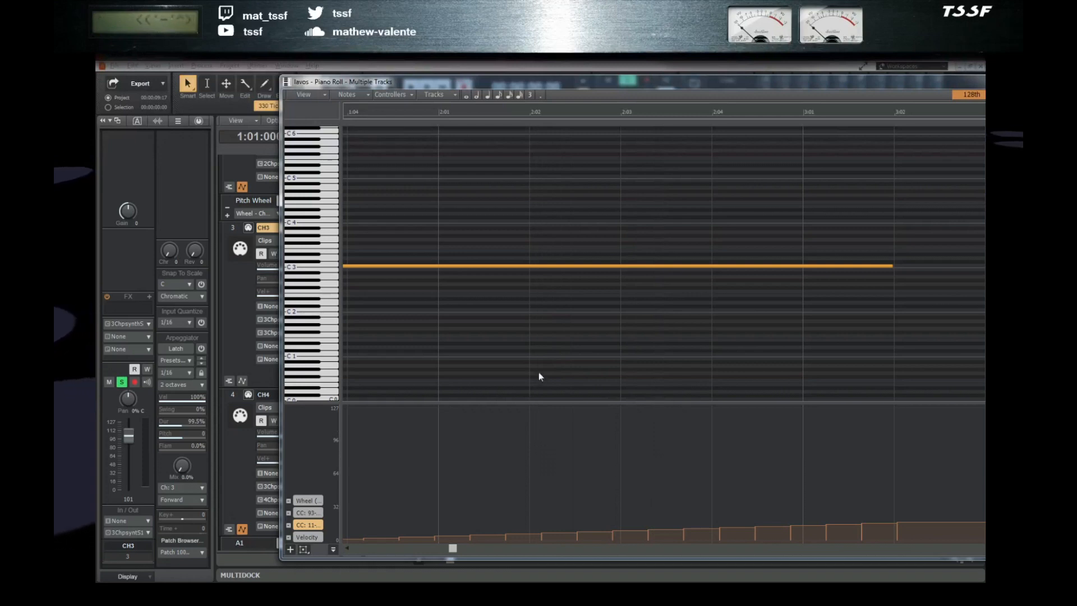
# - Erase the rising CC 11 expression steps beneath CH3's long C 3 note
pyautogui.scroll(-1, 537, 363)
pyautogui.scroll(-1, 537, 363)
pyautogui.middleClick(568, 359)
pyautogui.click(659, 349)
pyautogui.moveTo(790, 508)
pyautogui.mouseDown()
pyautogui.moveTo(803, 489)
pyautogui.moveTo(385, 555)
pyautogui.mouseUp()
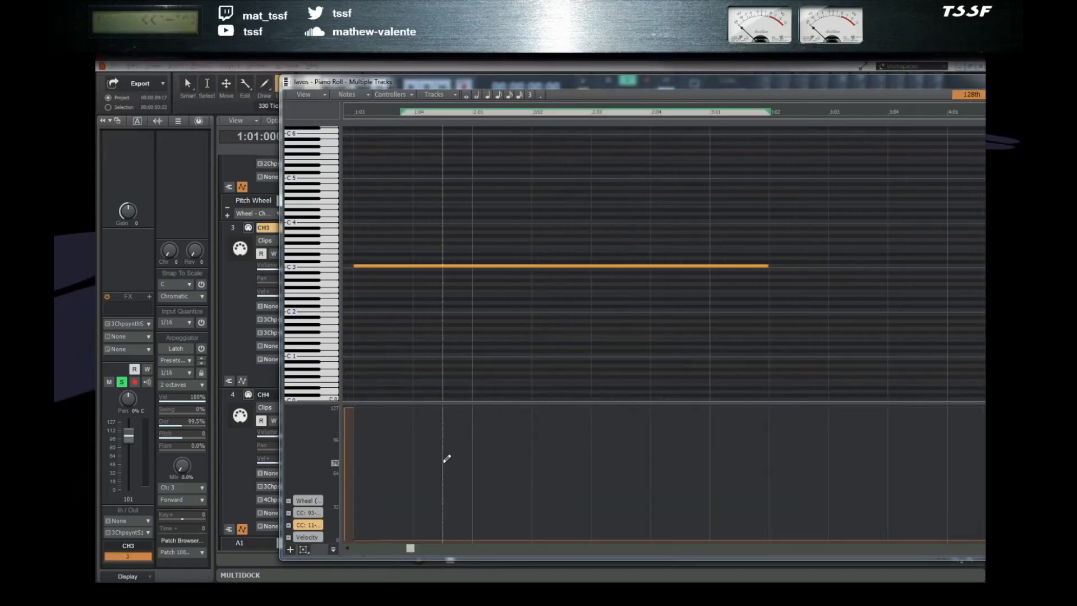
pyautogui.moveTo(406, 515); pyautogui.dragTo(374, 546)
# - Raise the CC 11 expression value at the start of CH3's long note to 127 with the Smart tool
pyautogui.middleClick(420, 504)
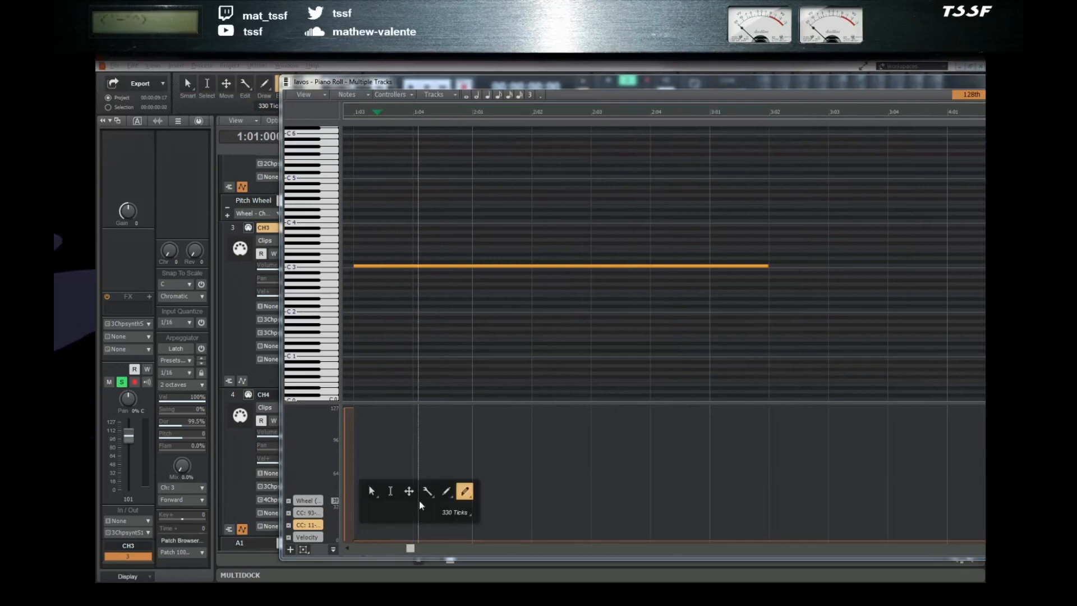
pyautogui.click(373, 491)
pyautogui.moveTo(371, 541); pyautogui.dragTo(379, 355)
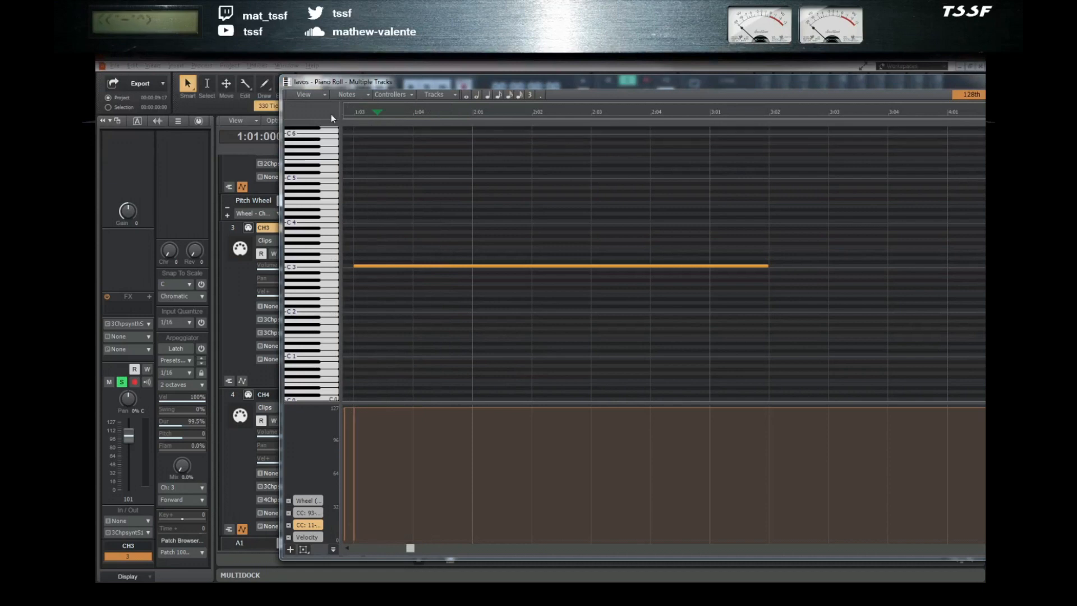
# - Audition the edited expression from the beginning of the song and close the Piano Roll
pyautogui.click(354, 112)
pyautogui.press('space')
pyautogui.press('w')
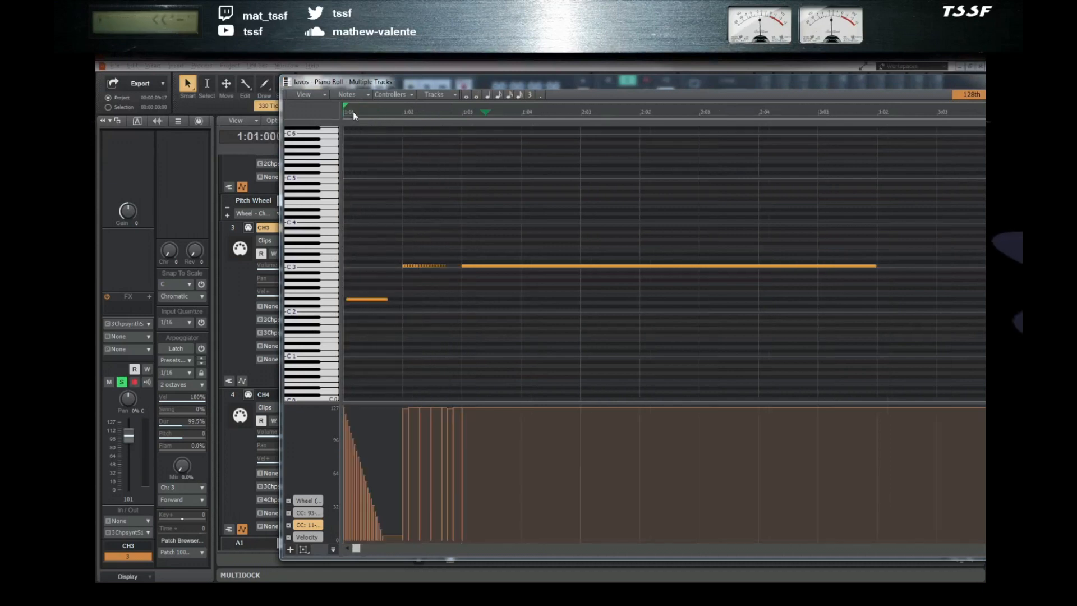
pyautogui.press('space')
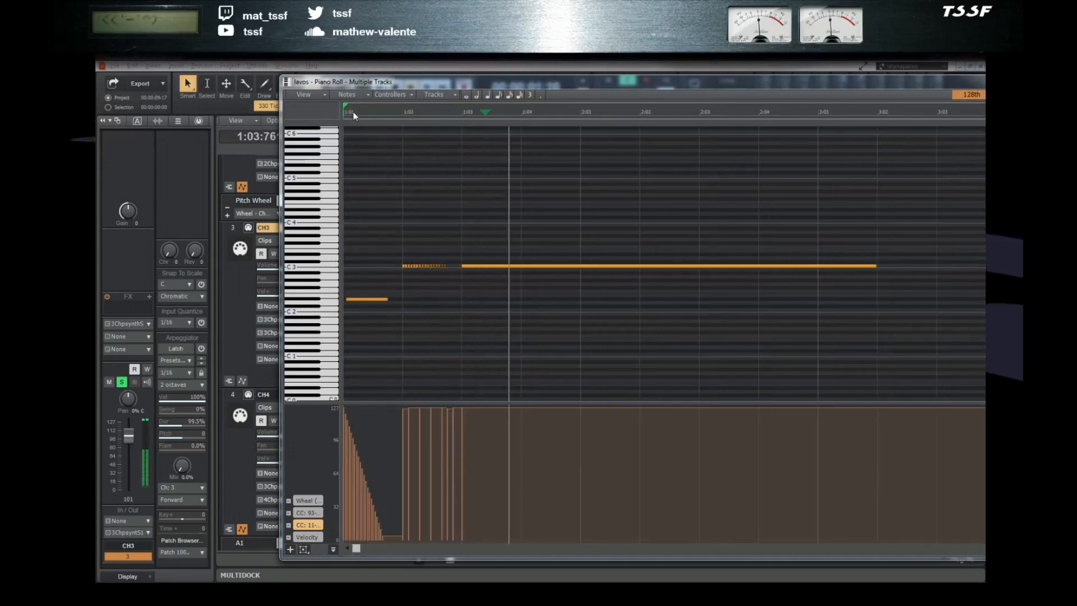
pyautogui.press('space')
pyautogui.doubleClick(288, 82)
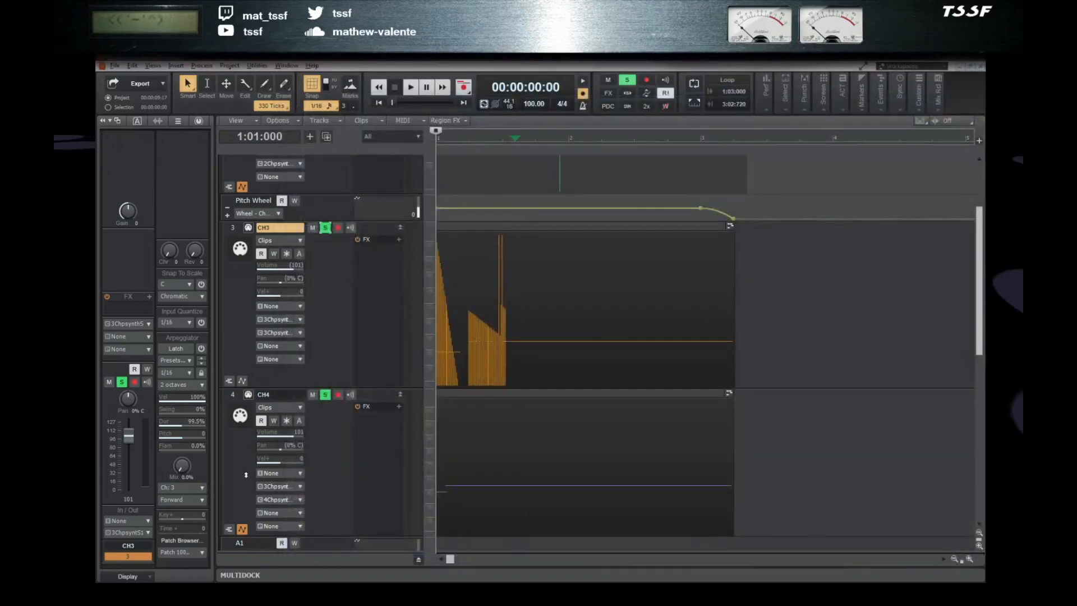
# - Grab channel 3's sample from the Lavos Scream SPC in chipsynth SFC's player and check sample slot E
pyautogui.click(248, 395)
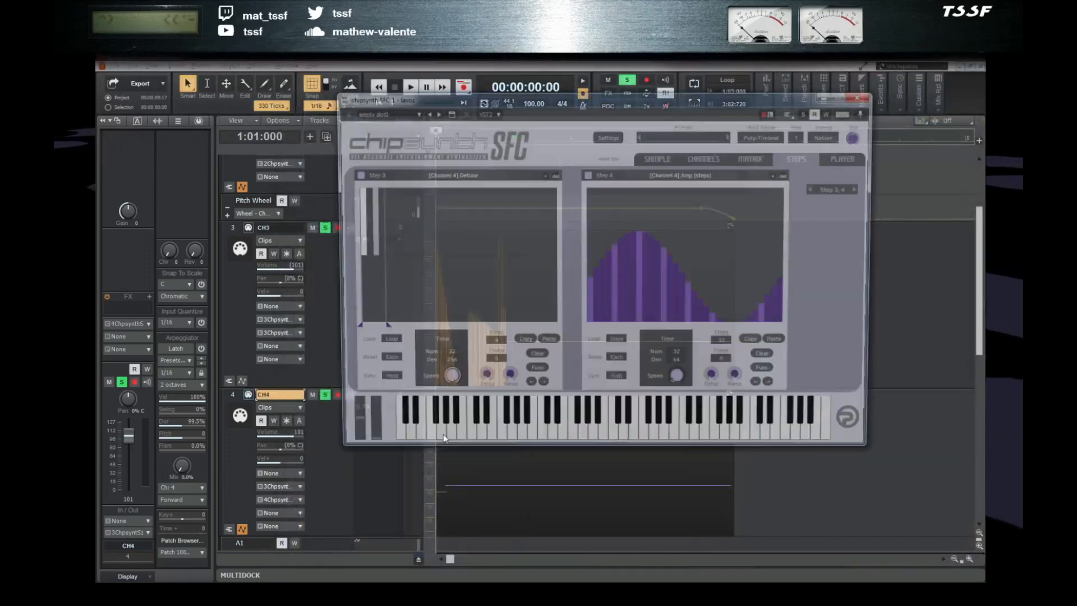
pyautogui.click(852, 158)
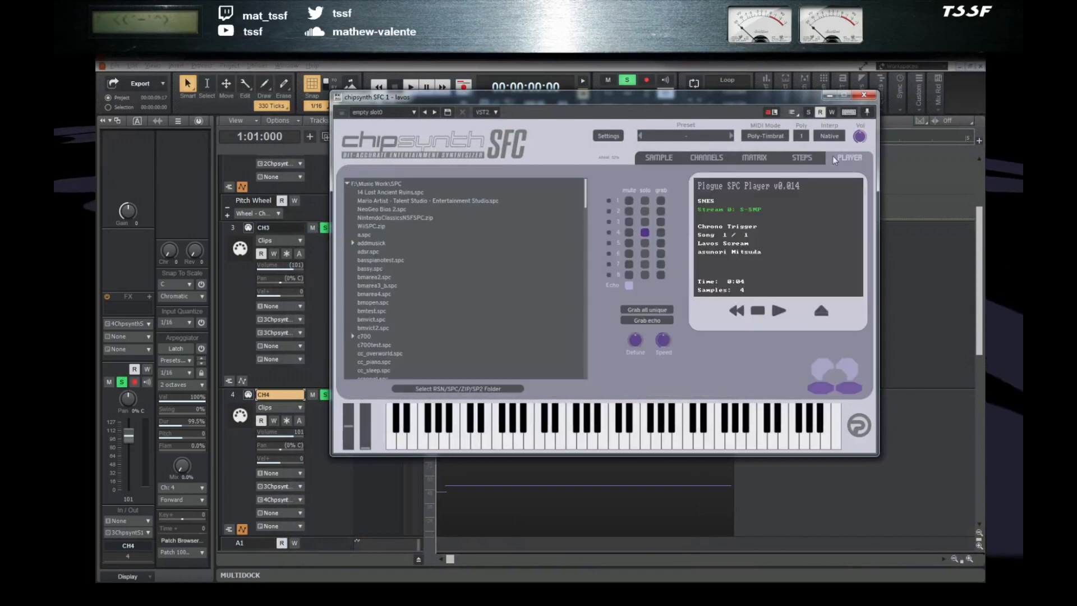
pyautogui.scroll(-3, 432, 311)
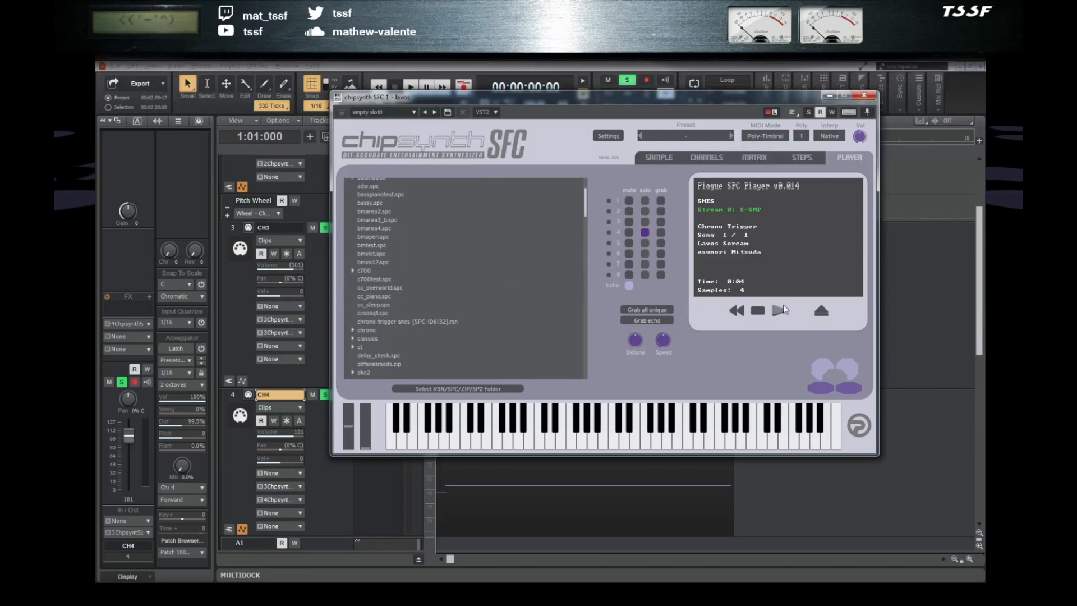
pyautogui.click(661, 221)
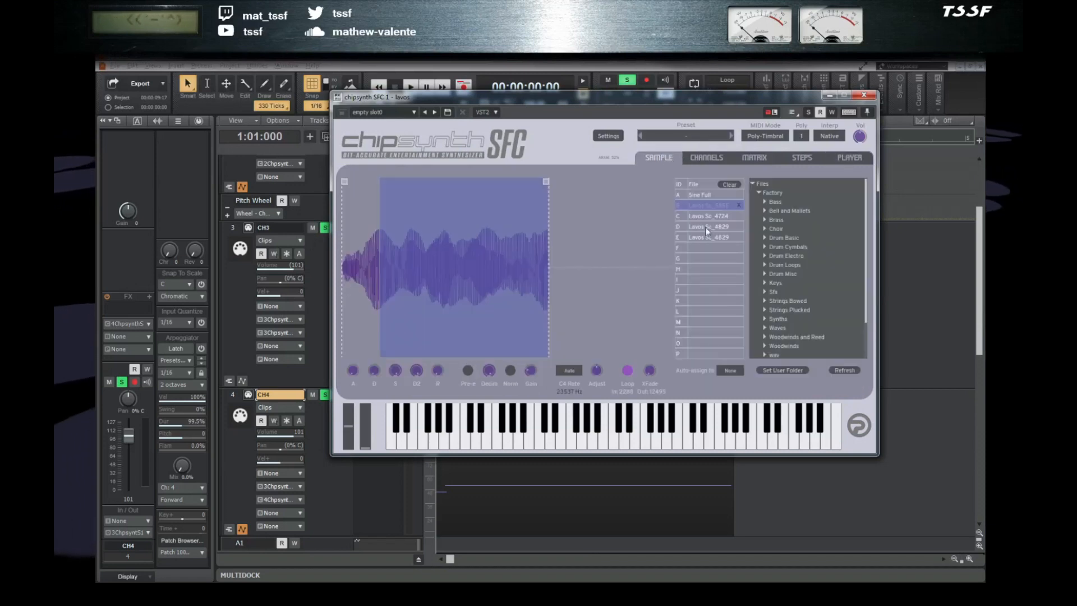
pyautogui.click(709, 241)
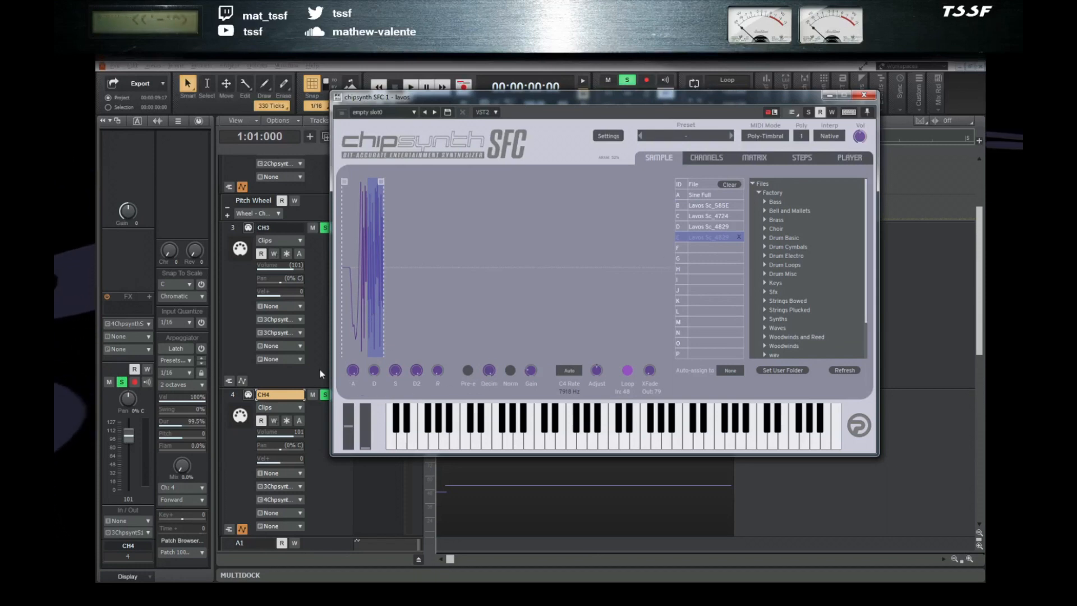
pyautogui.click(864, 95)
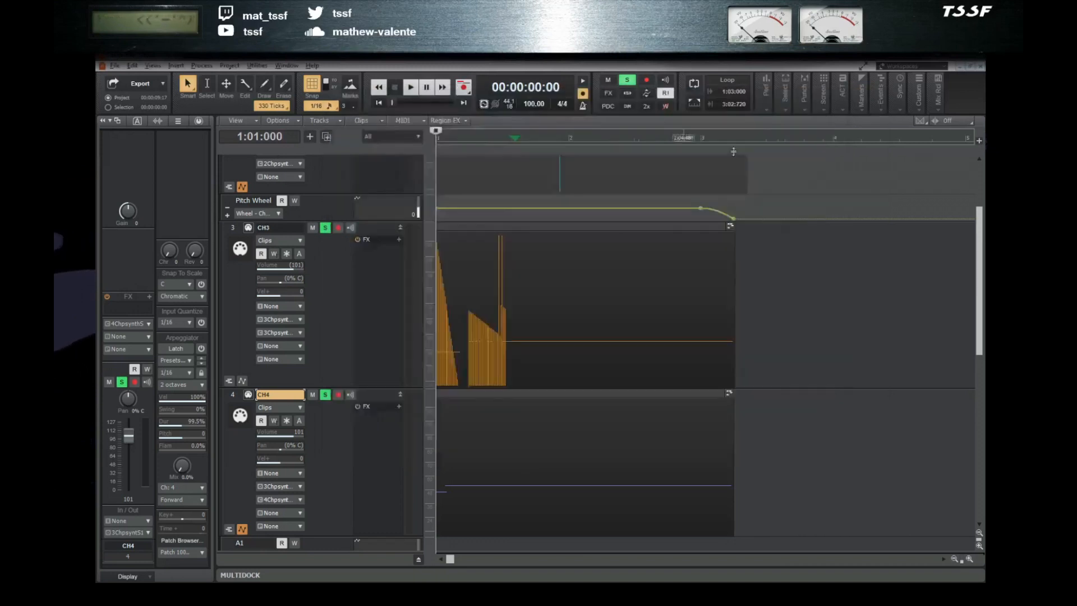
# - Open the event list for track CH3 and locate the long C 3 note at 1:03:000
pyautogui.click(237, 233)
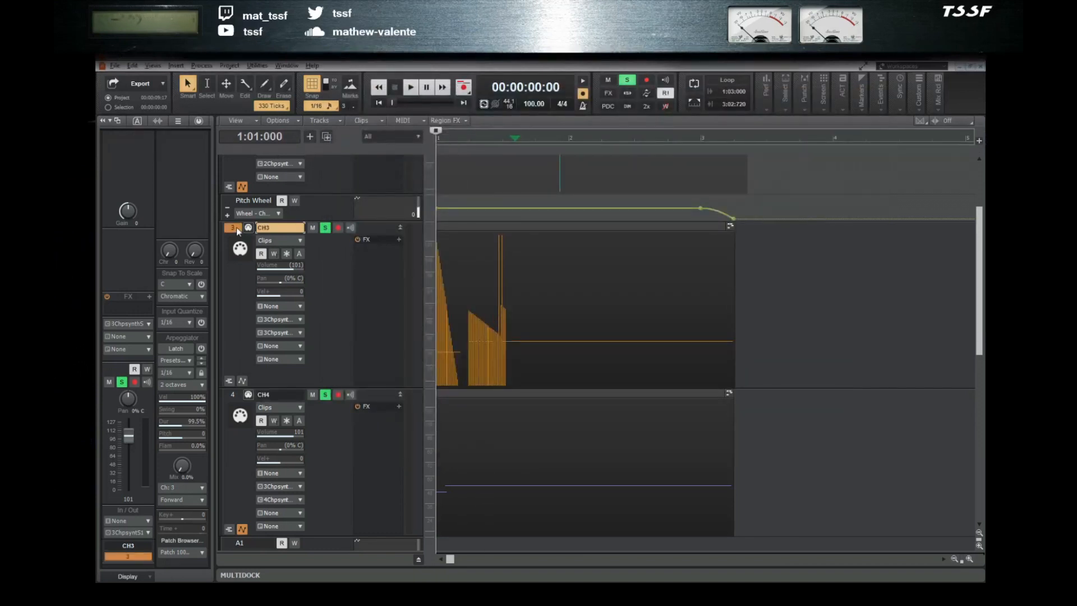
pyautogui.press('b')
pyautogui.hotkey('alt', '8')
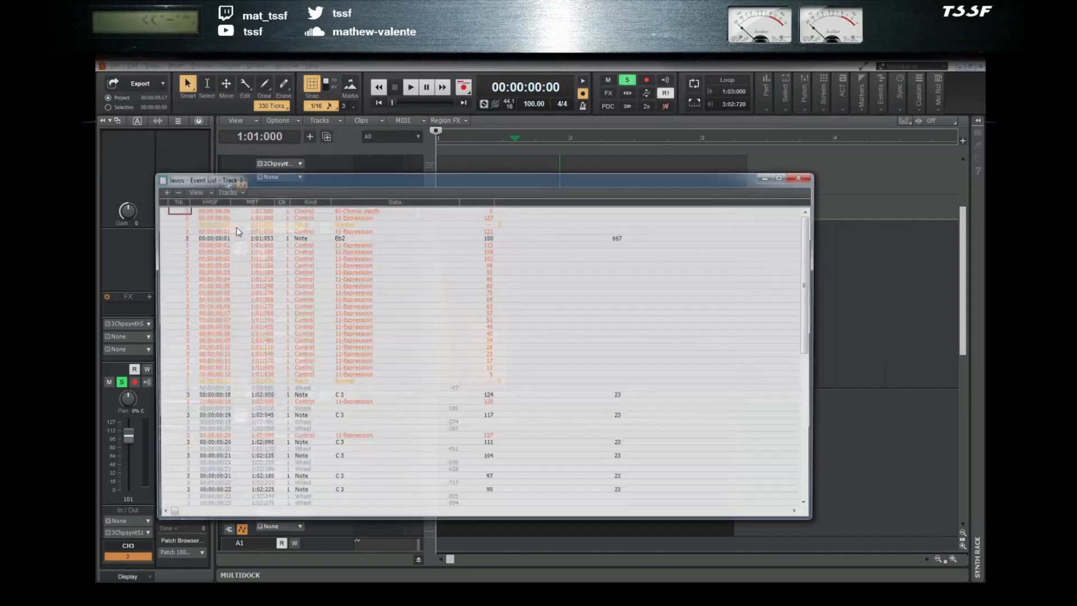
pyautogui.scroll(1, 387, 381)
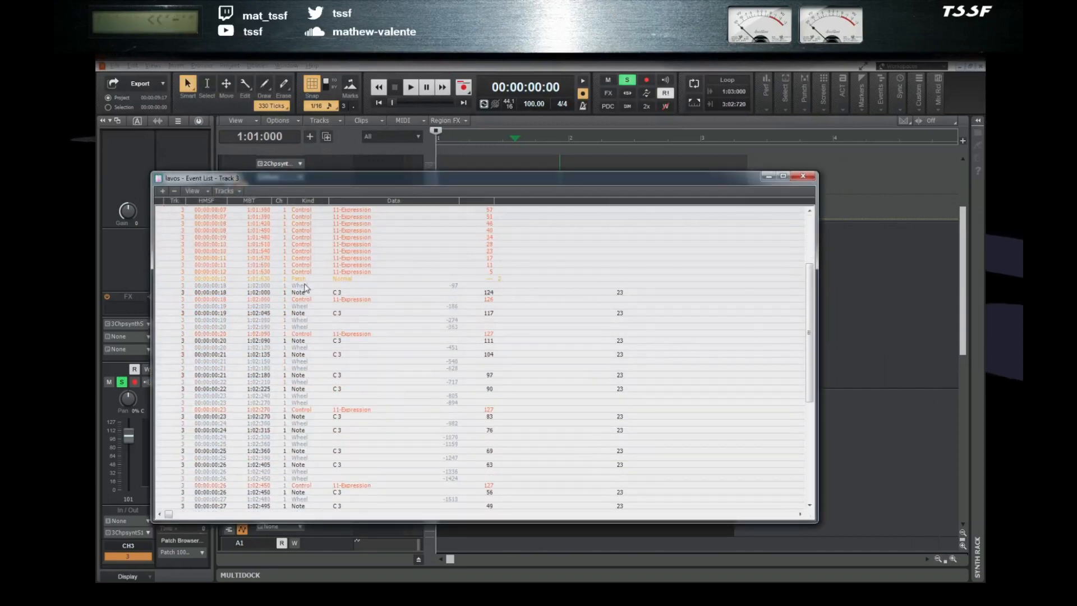
pyautogui.scroll(-10, 311, 303)
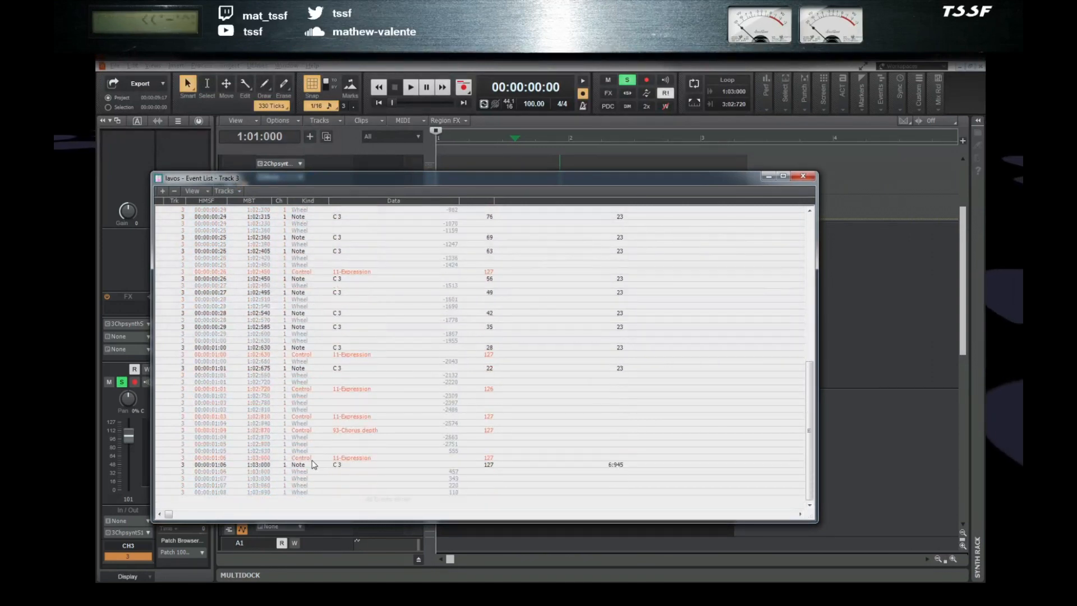
# - Insert a Patch Change event at 1:02:959 in CH3's event list, just before the long C 3 note
pyautogui.click(307, 465)
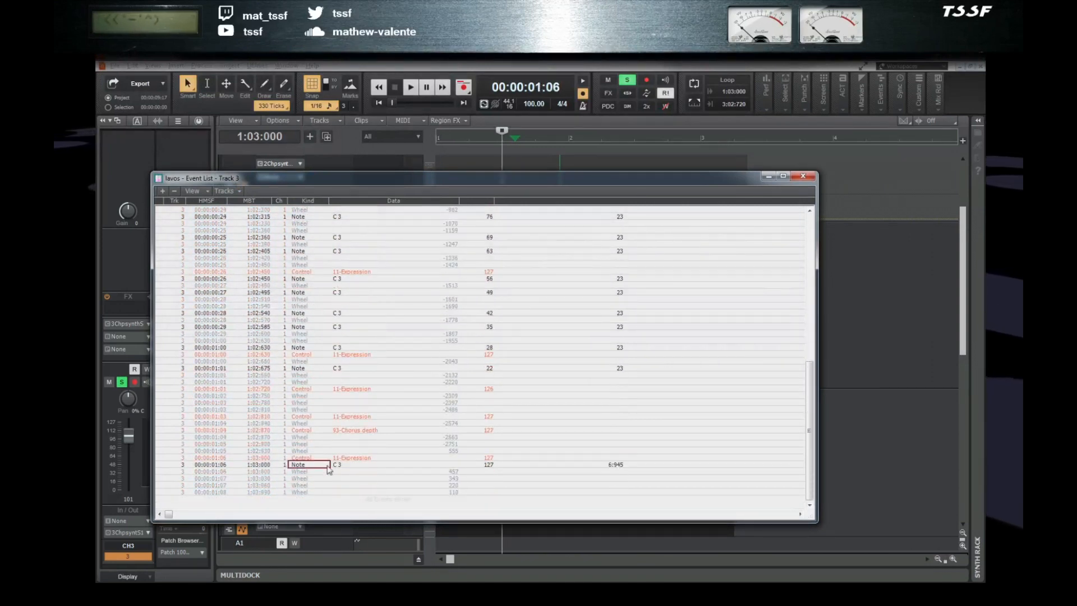
pyautogui.press('Insert')
pyautogui.press('Left')
pyautogui.press('Left')
pyautogui.press('-')
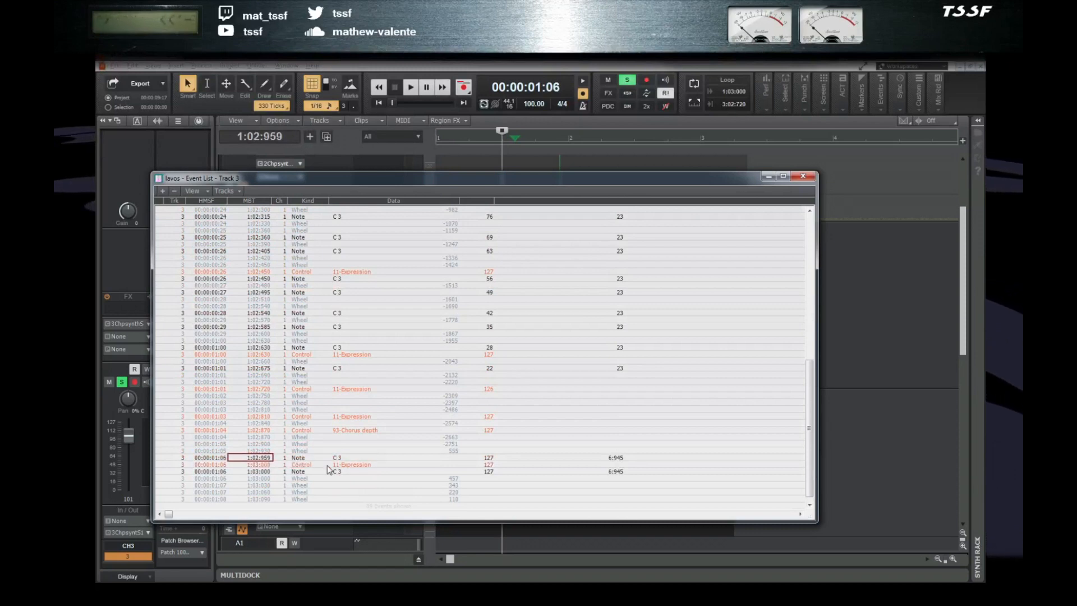
pyautogui.press('Right')
pyautogui.press('Right')
pyautogui.press('Return')
pyautogui.press('Down')
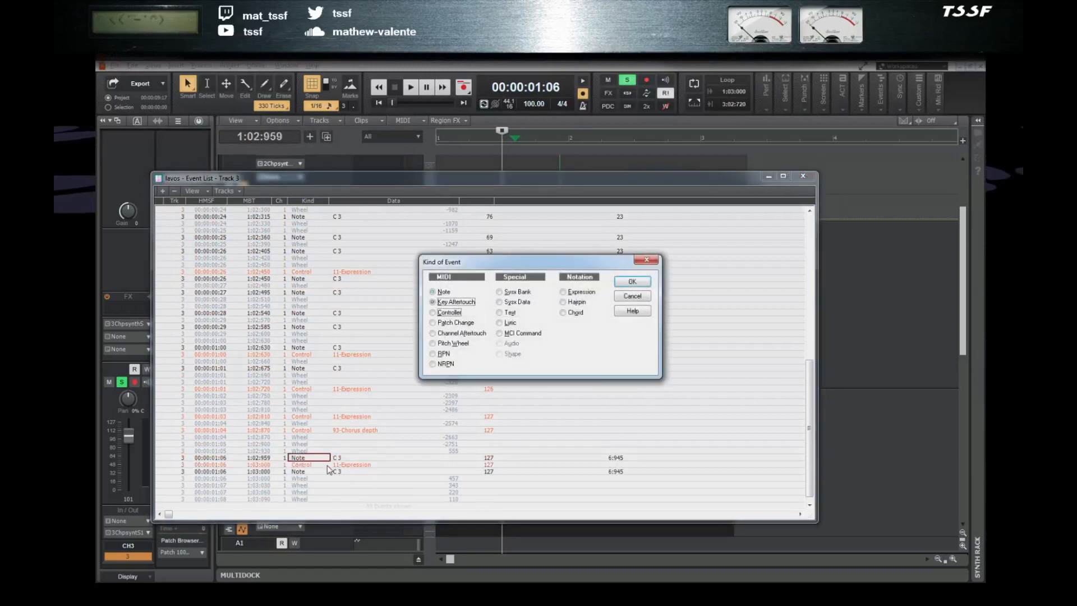
pyautogui.press('Return')
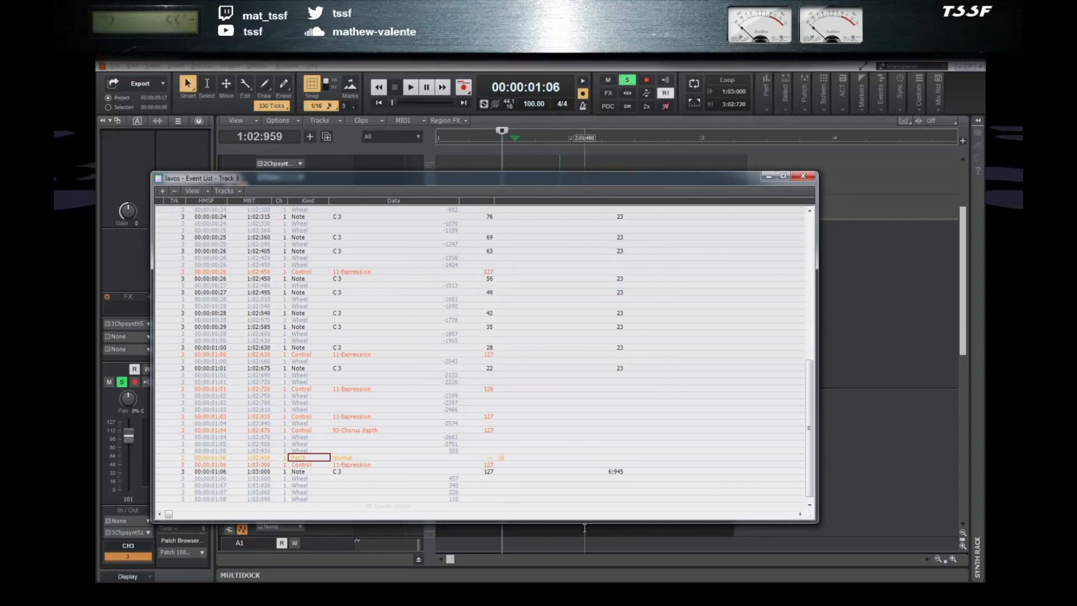
pyautogui.click(504, 459)
pyautogui.doubleClick(504, 459)
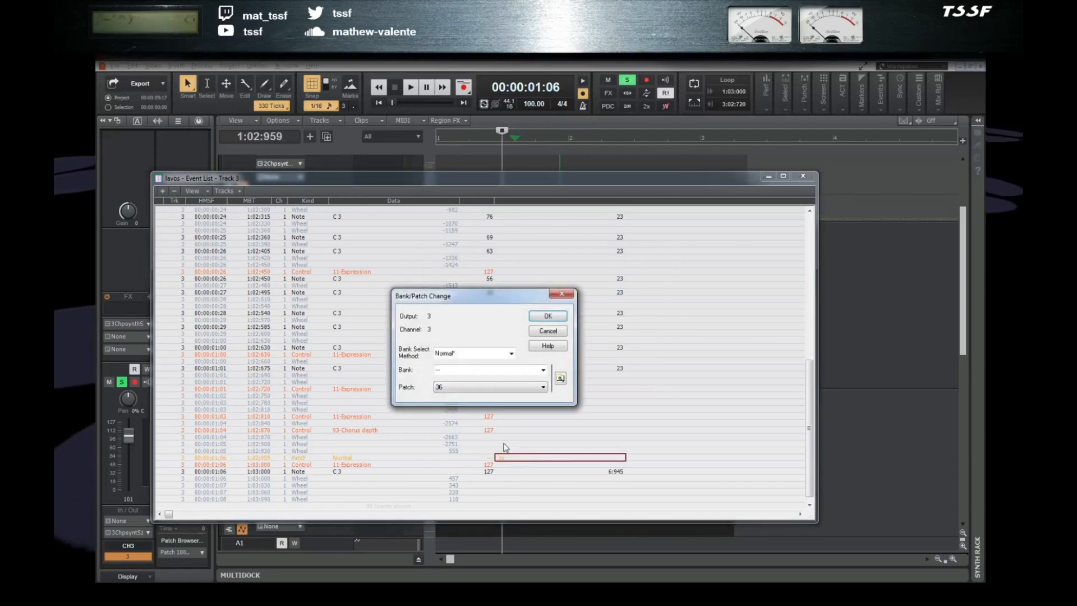
pyautogui.click(481, 391)
pyautogui.click(480, 393)
pyautogui.click(547, 317)
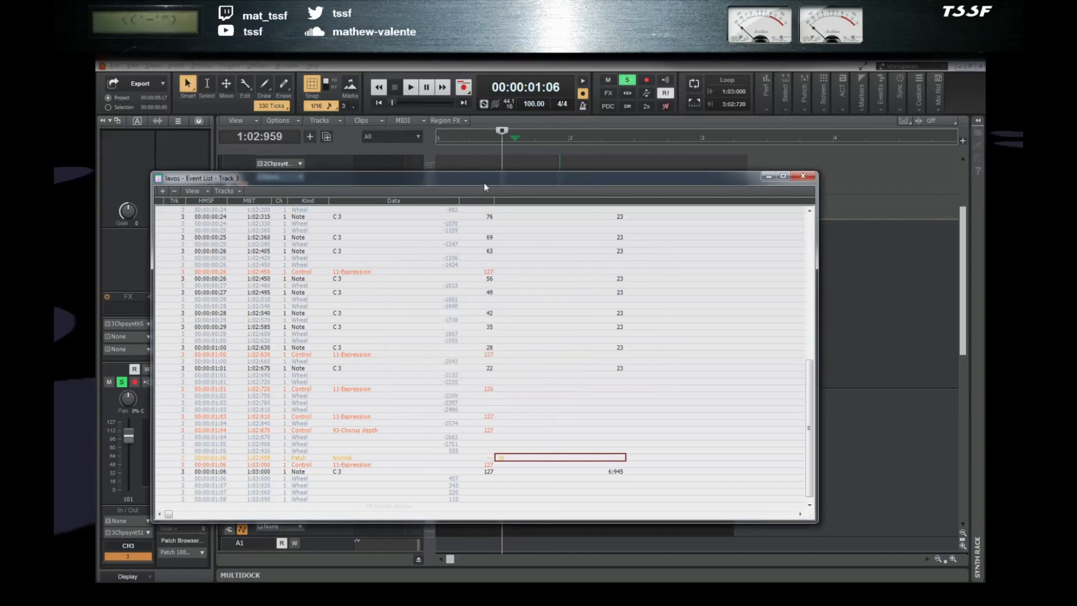
# - Check the sample slots in chipsynth SFC and set the new patch change event on CH3 to patch 4
pyautogui.moveTo(484, 181); pyautogui.dragTo(625, 195)
pyautogui.click(248, 228)
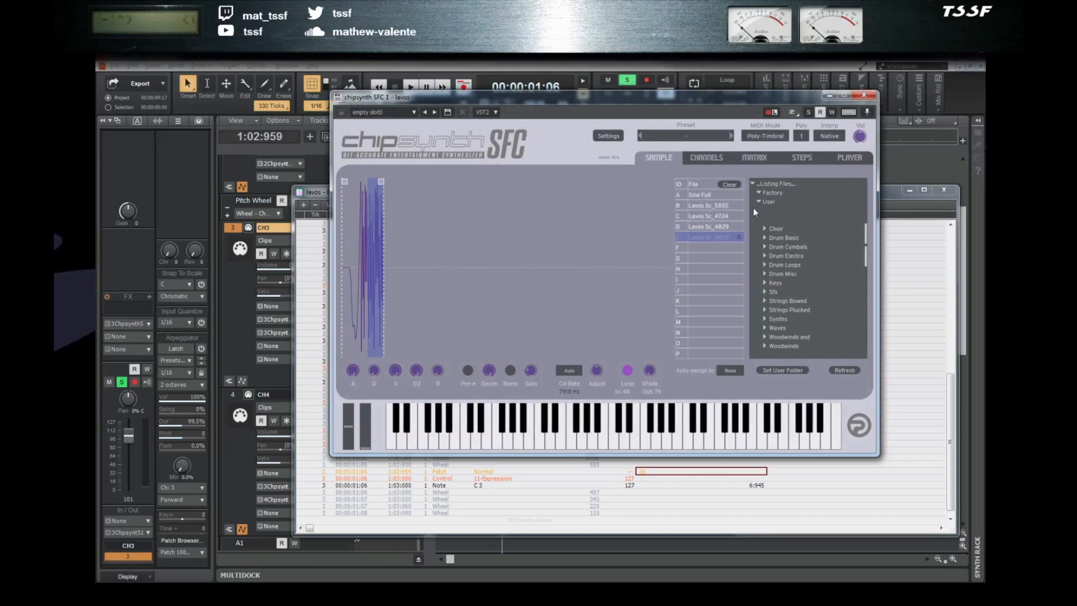
pyautogui.doubleClick(658, 474)
pyautogui.press('Escape')
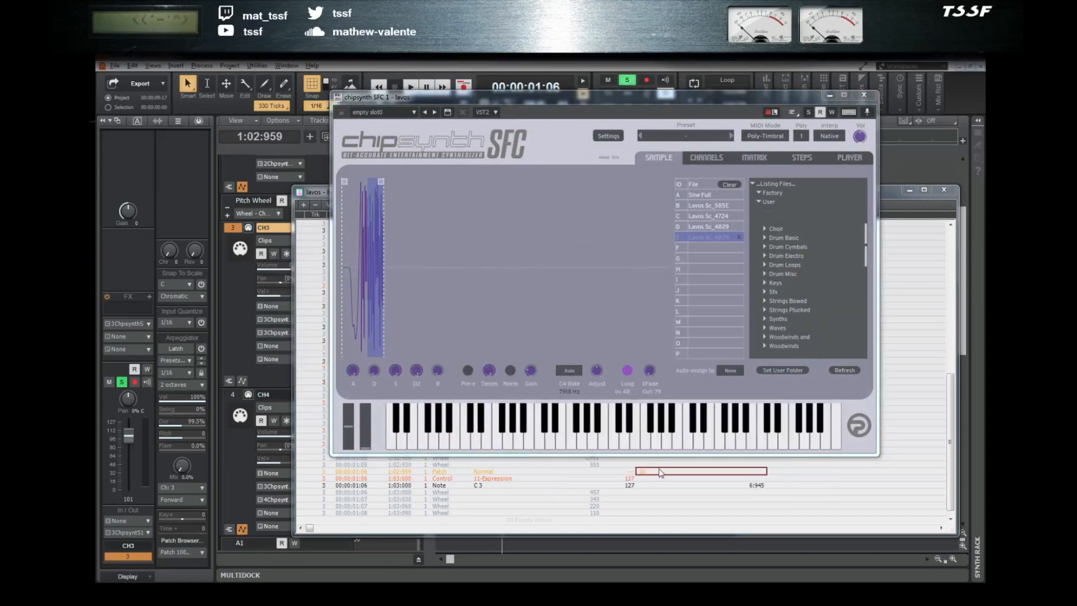
pyautogui.doubleClick(659, 473)
pyautogui.click(638, 402)
pyautogui.scroll(8, 631, 379)
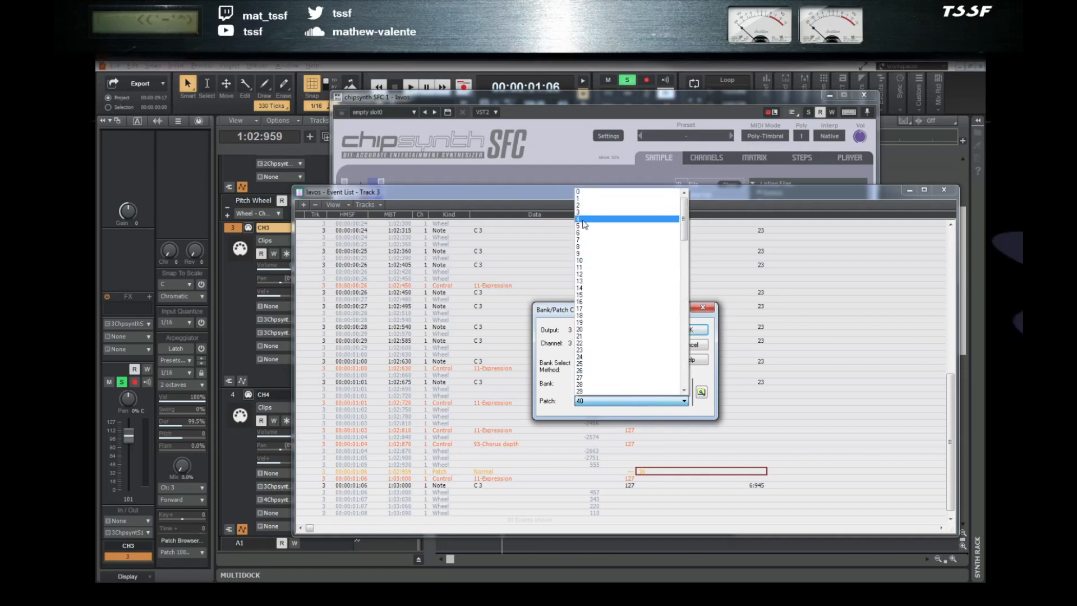
pyautogui.click(653, 219)
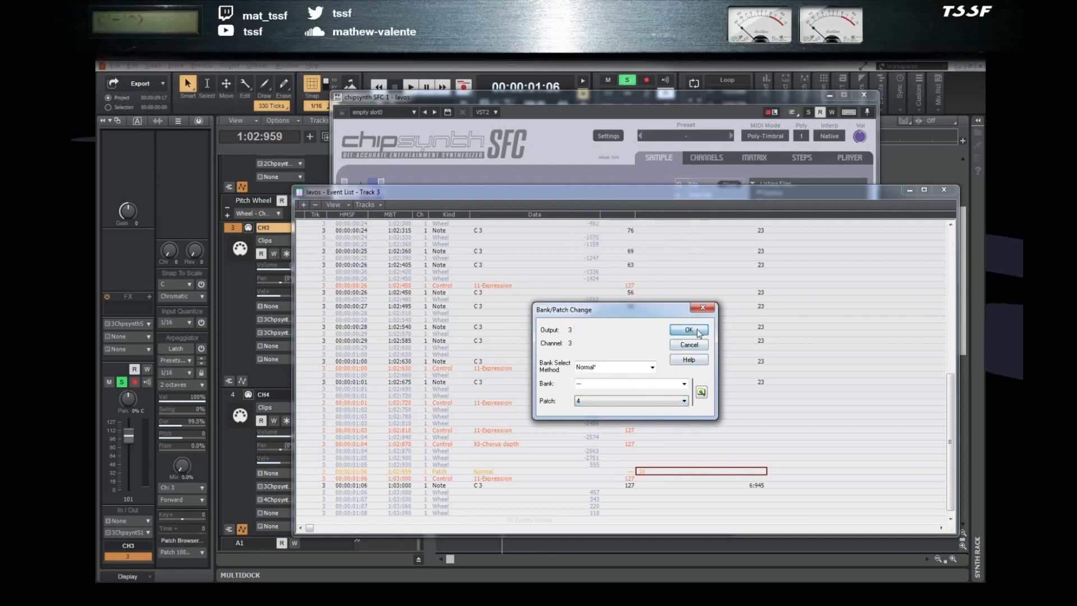
pyautogui.click(689, 331)
# - Close the event list, audition the sample change from the beginning of the song, and close the chipsynth SFC window
pyautogui.click(945, 191)
pyautogui.press('w')
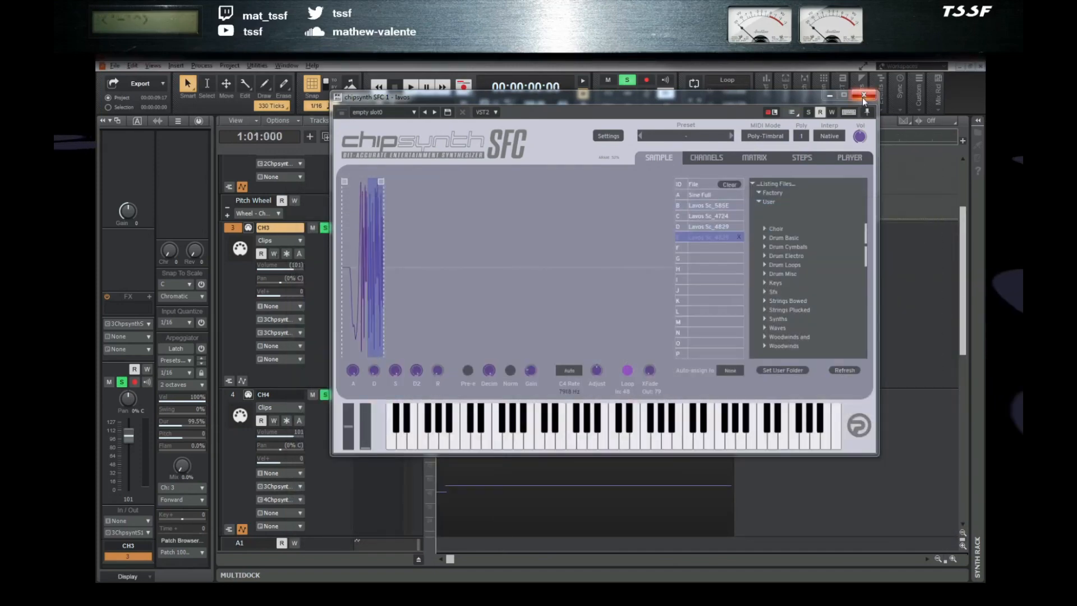
pyautogui.press('space')
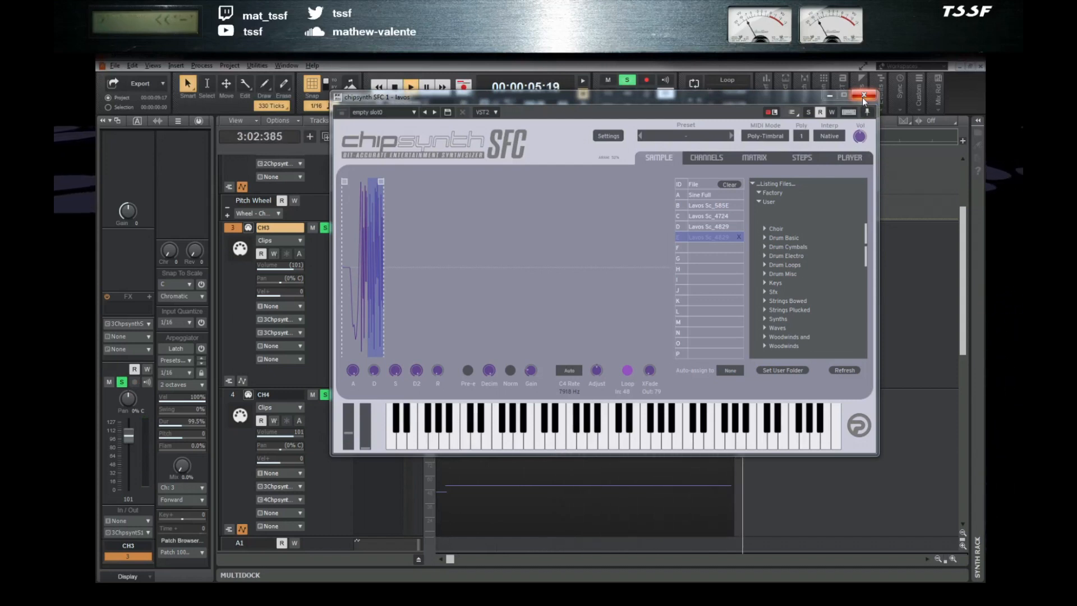
pyautogui.click(863, 96)
pyautogui.press('space')
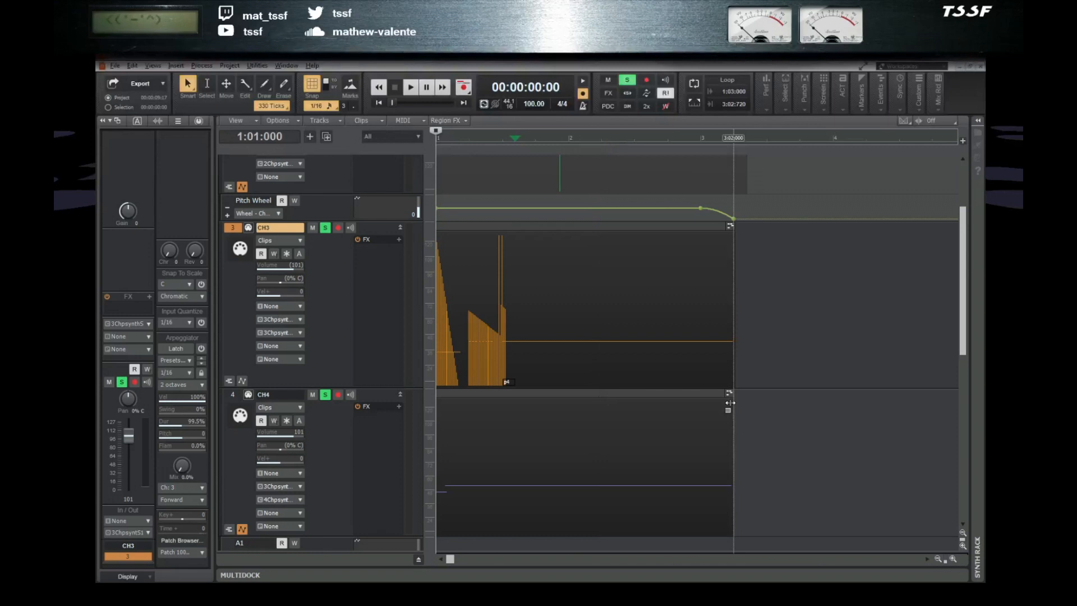
# - Switch to SNES SPC700 Player and audition channel 5 of the Lavos Scream SPC from the start
pyautogui.scroll(-5, 752, 439)
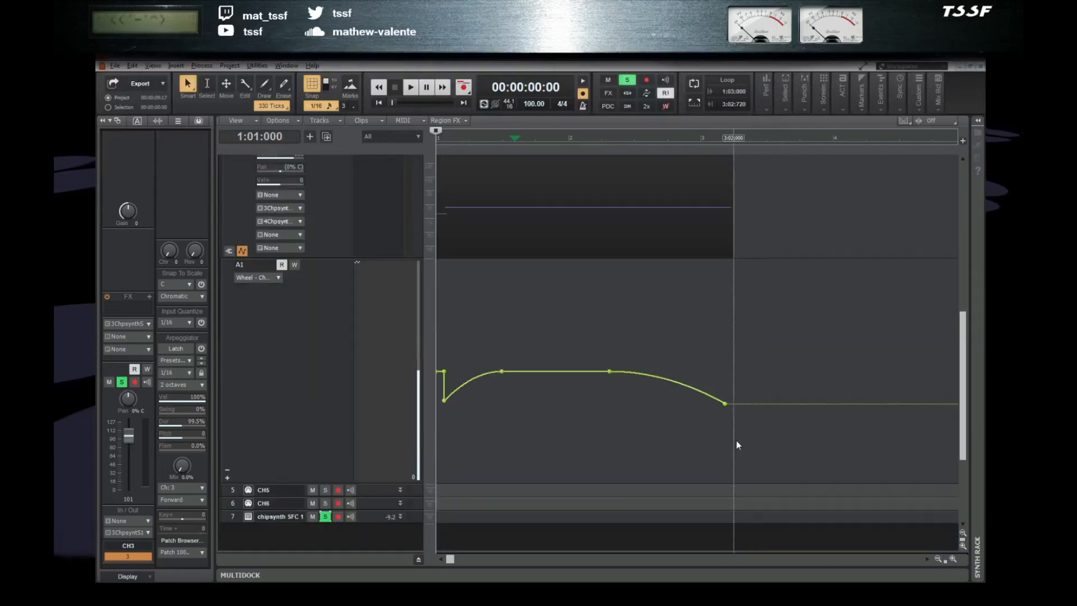
pyautogui.click(307, 593)
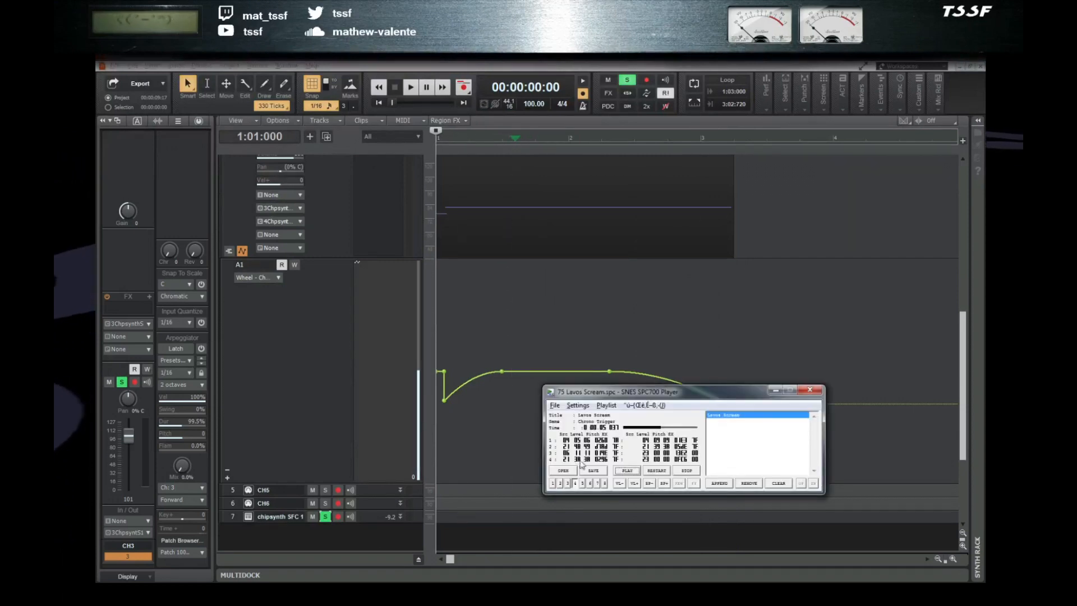
pyautogui.click(582, 485)
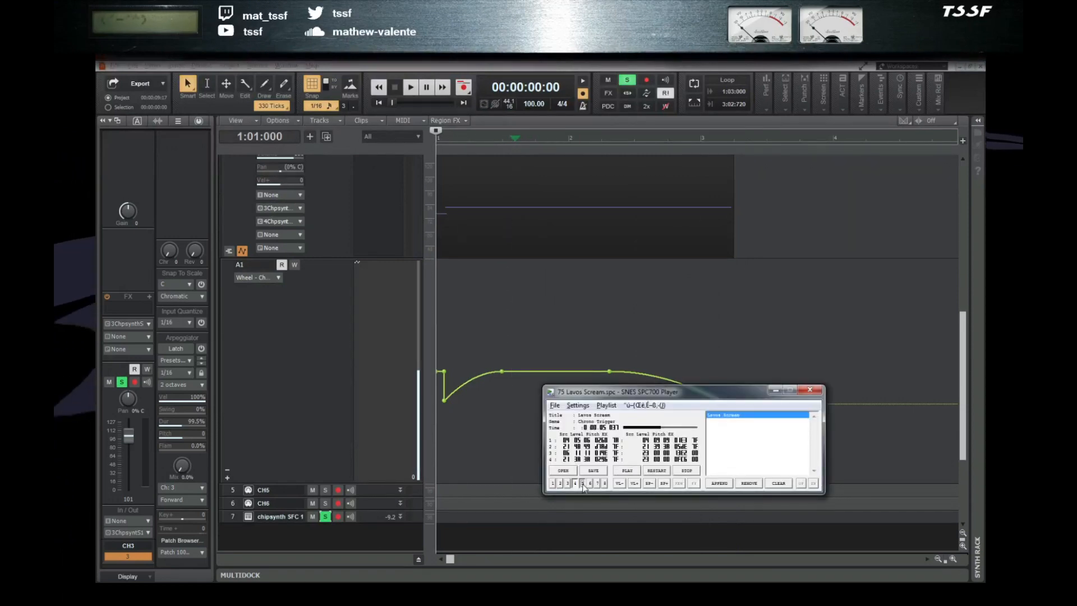
pyautogui.click(658, 470)
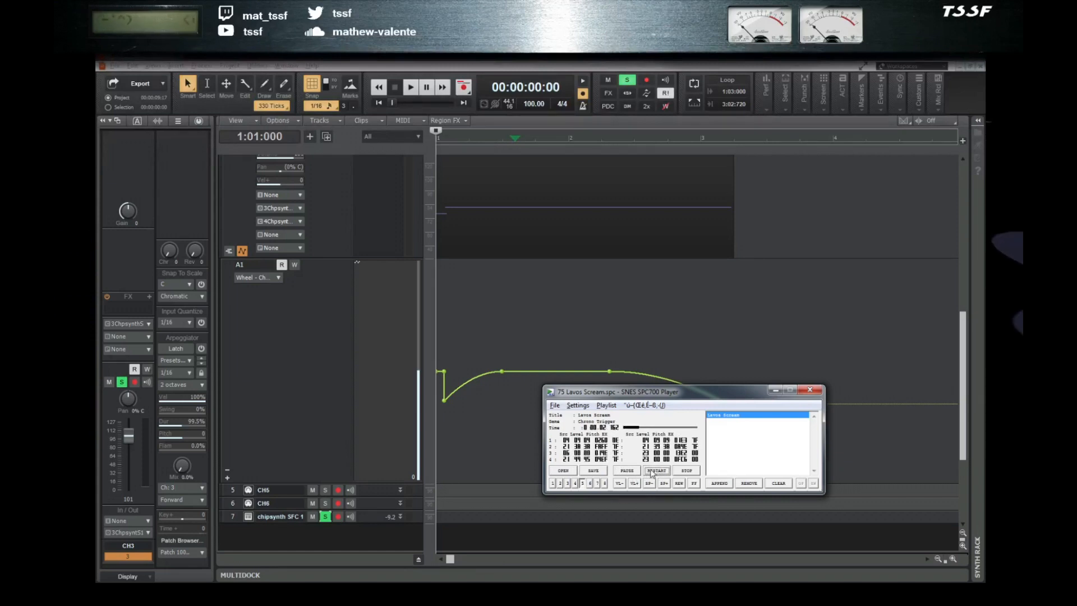
pyautogui.click(652, 471)
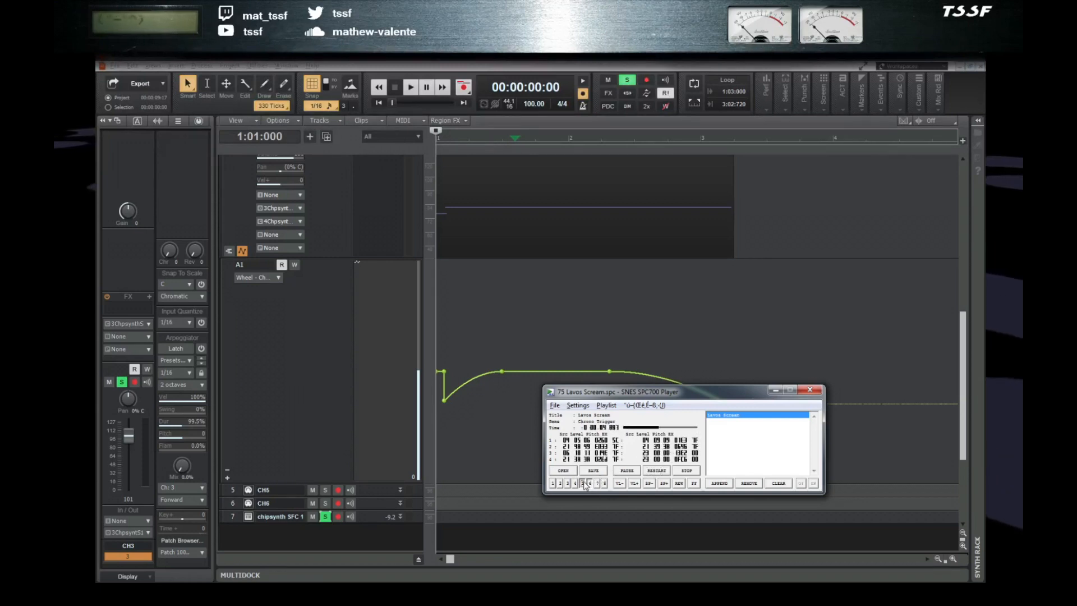
# - Audition channel 6 of the Lavos Scream SPC on its own, restarting its opening, and pause it
pyautogui.click(661, 471)
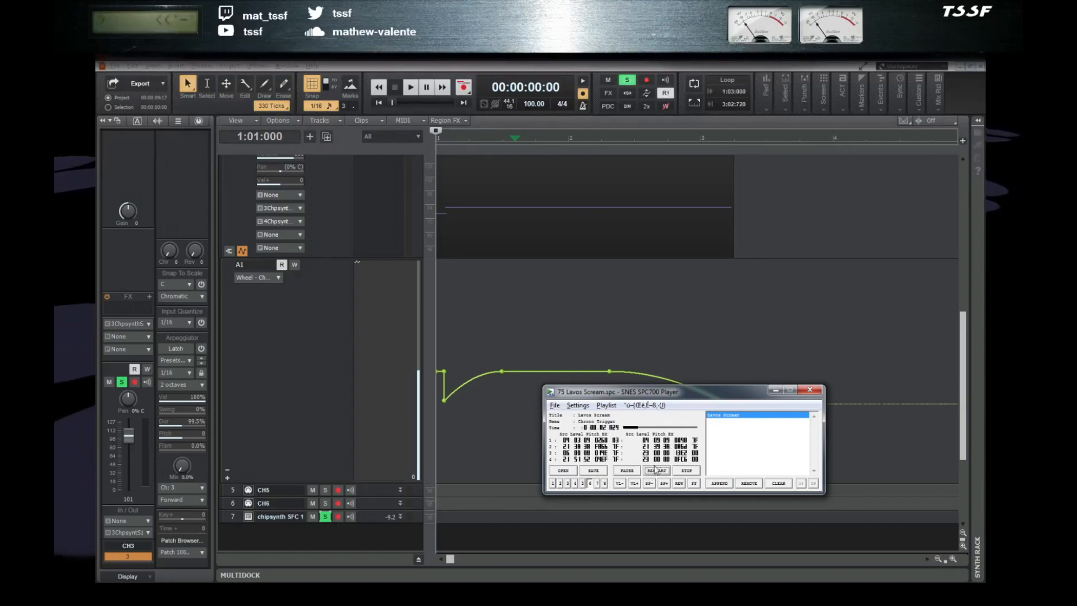
pyautogui.click(639, 472)
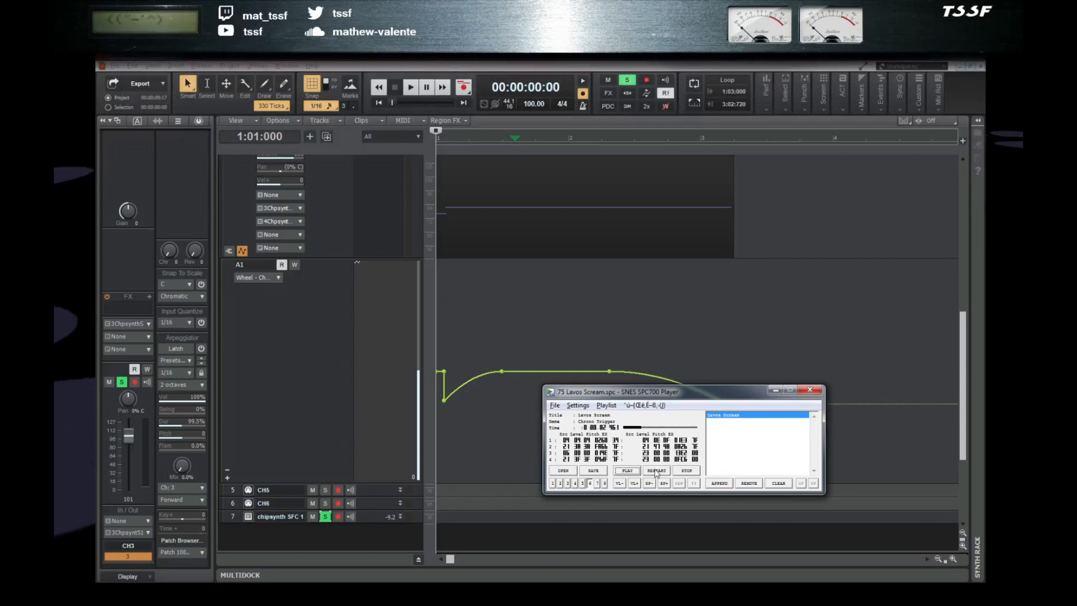
pyautogui.click(657, 472)
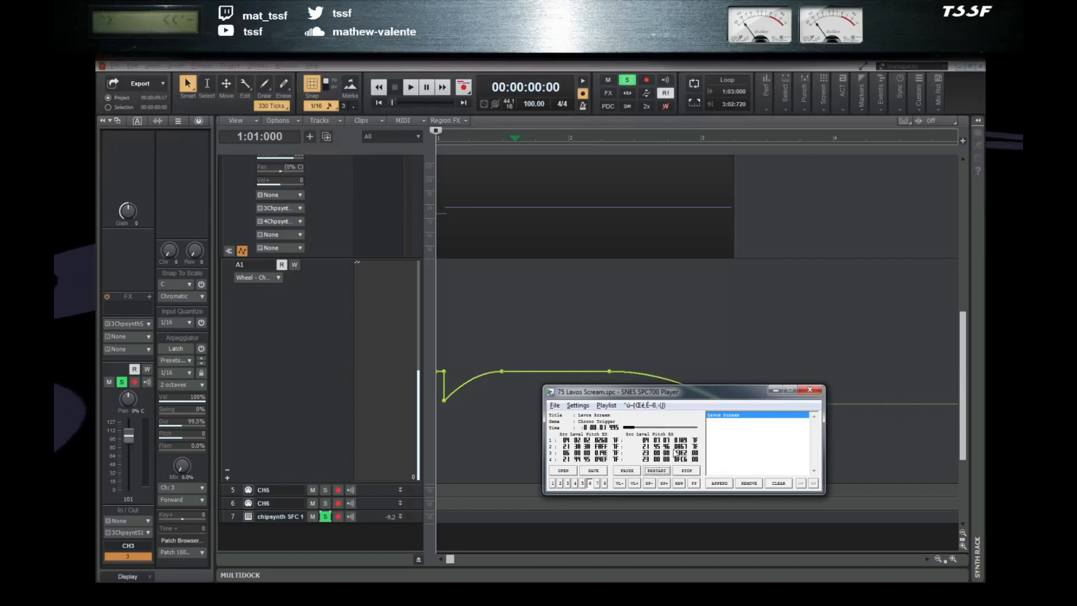
pyautogui.click(627, 472)
# - Enable channel 5 alongside channel 6 and audition the two together from the start
pyautogui.click(583, 484)
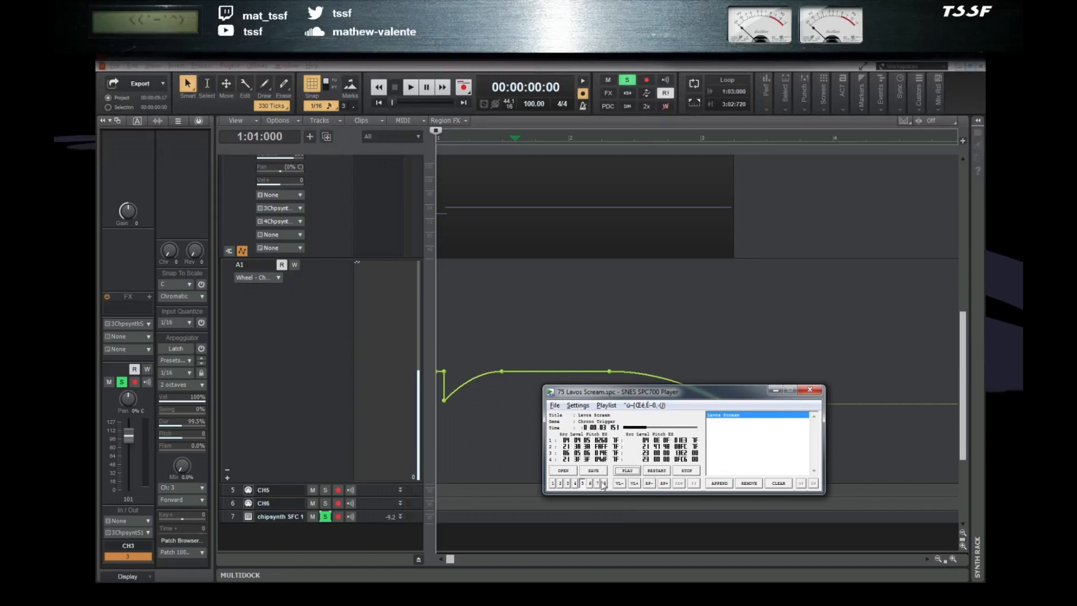
pyautogui.click(668, 471)
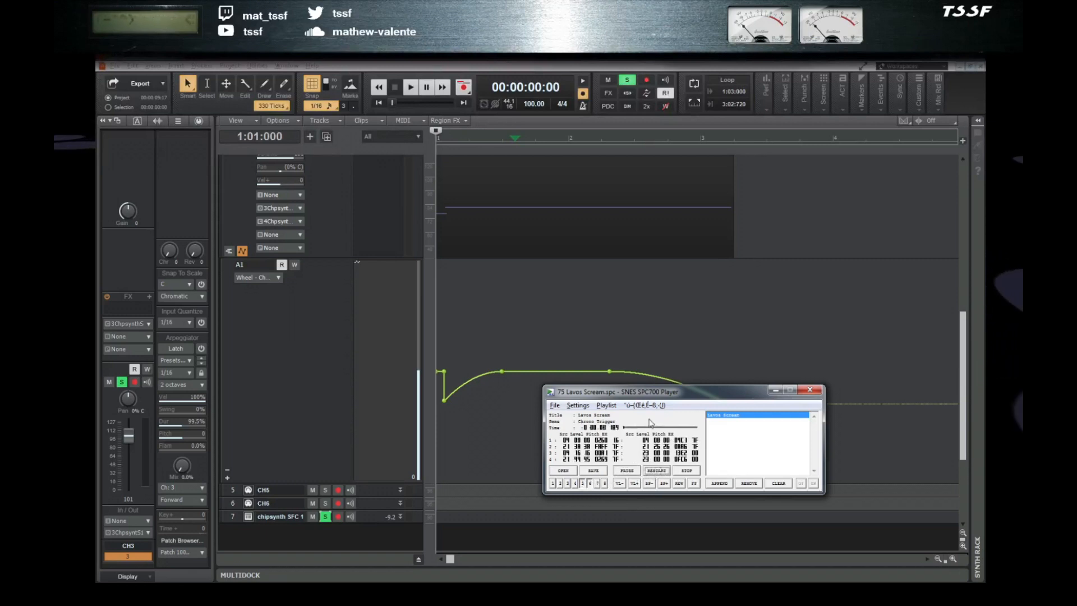
pyautogui.click(658, 471)
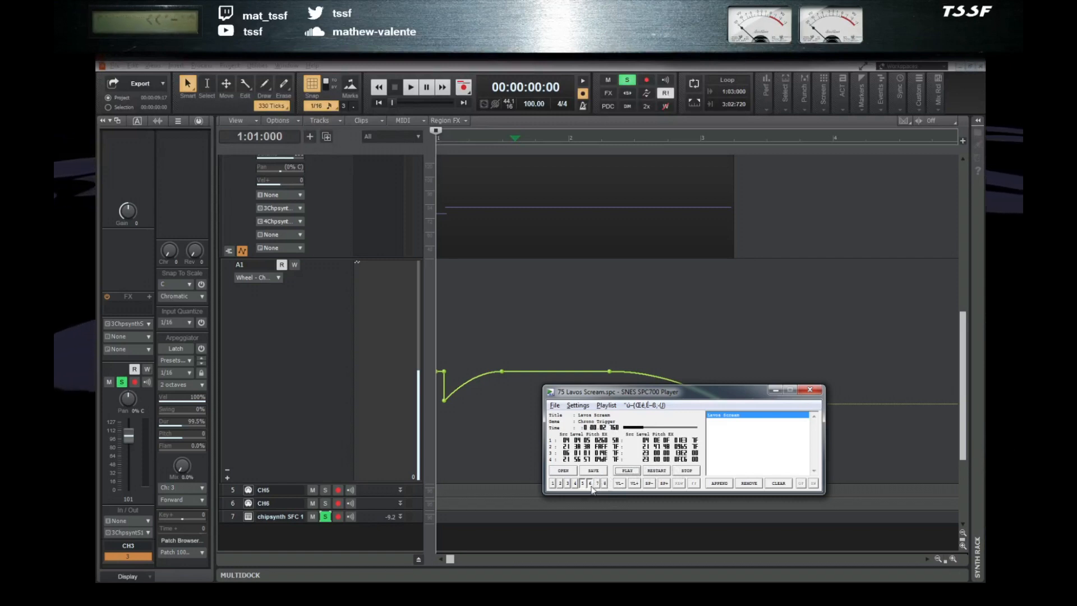
# - Mute channel 6 again, replay channel 5 alone, and stop and minimize the SPC player
pyautogui.click(592, 486)
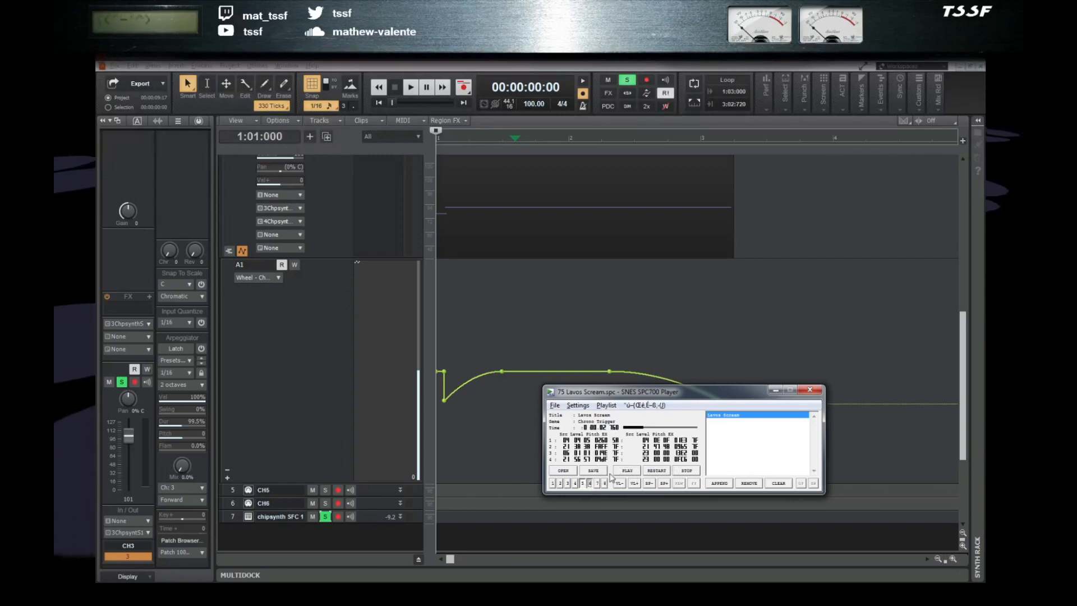
pyautogui.click(647, 473)
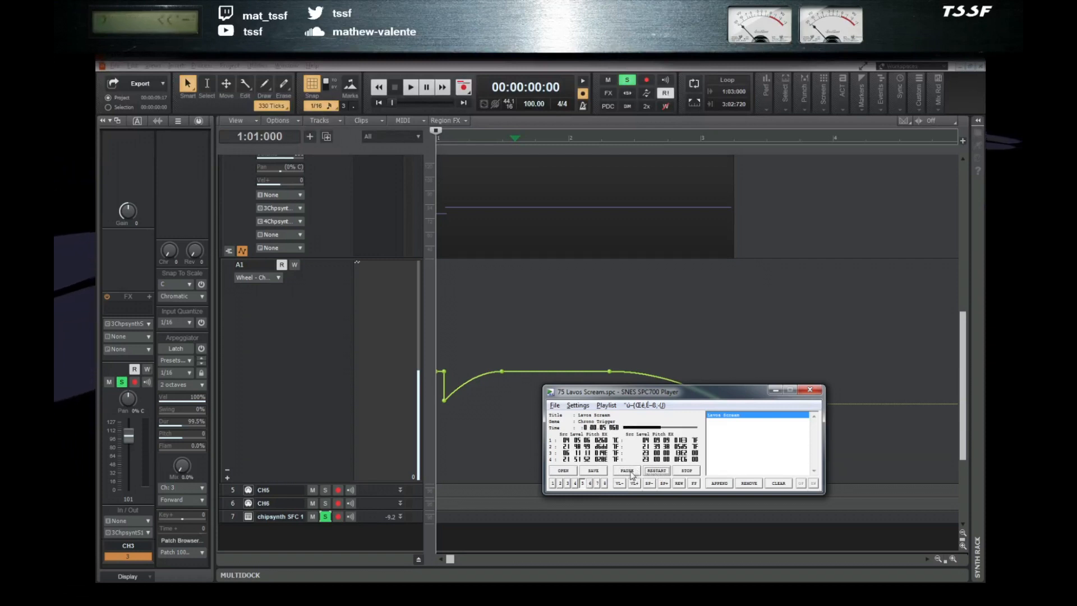
pyautogui.click(653, 471)
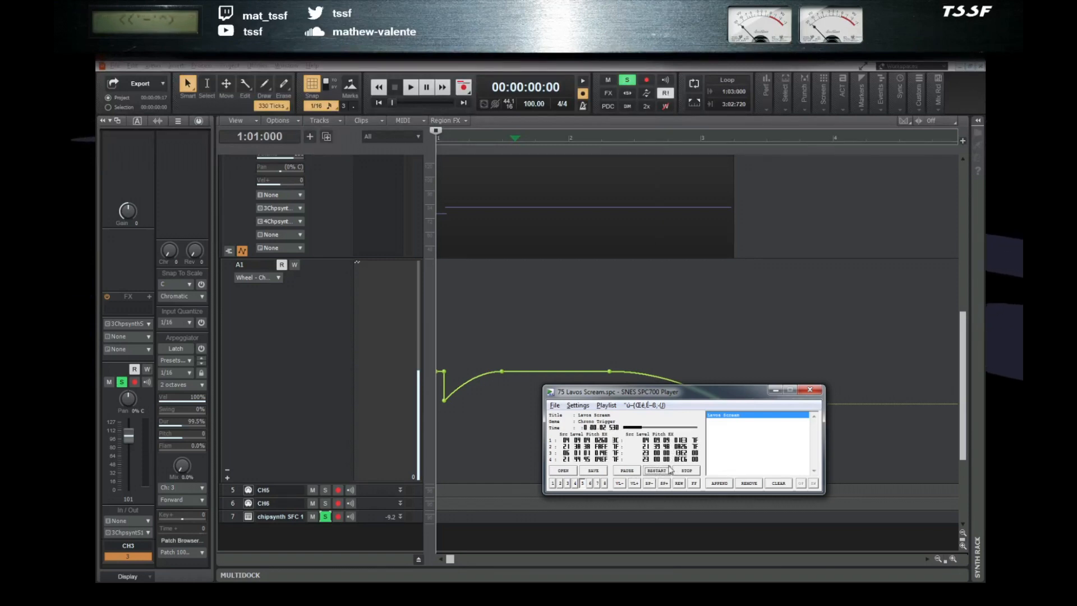
pyautogui.click(686, 471)
pyautogui.click(776, 390)
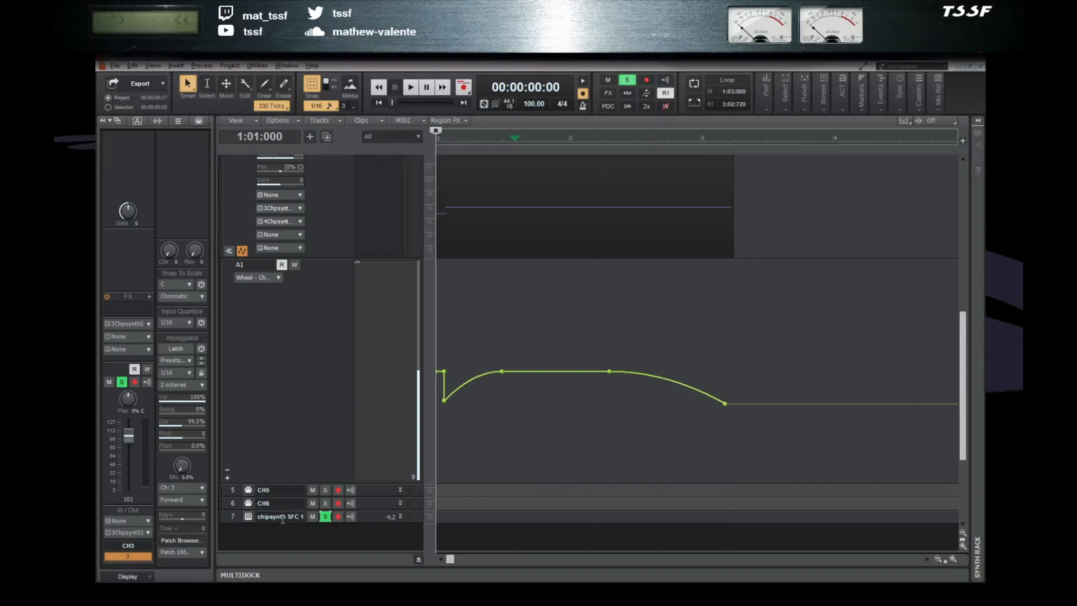
# - Load 75 Lavos Scream.spc in chipsynth SFC's player, solo channel 5 and stop playback
pyautogui.click(249, 516)
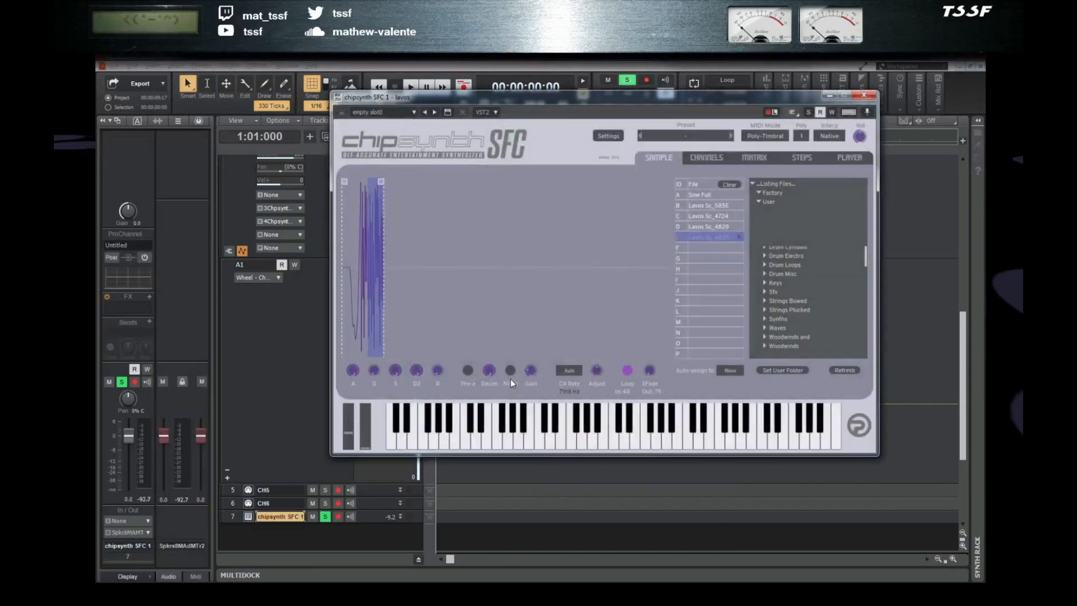
pyautogui.click(847, 157)
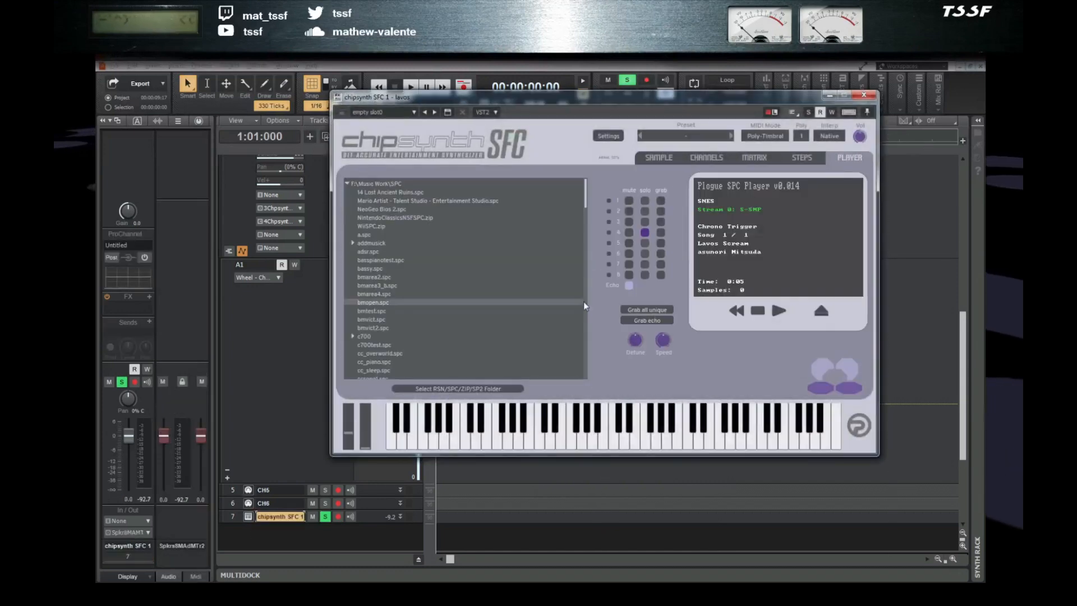
pyautogui.moveTo(586, 200); pyautogui.dragTo(585, 230)
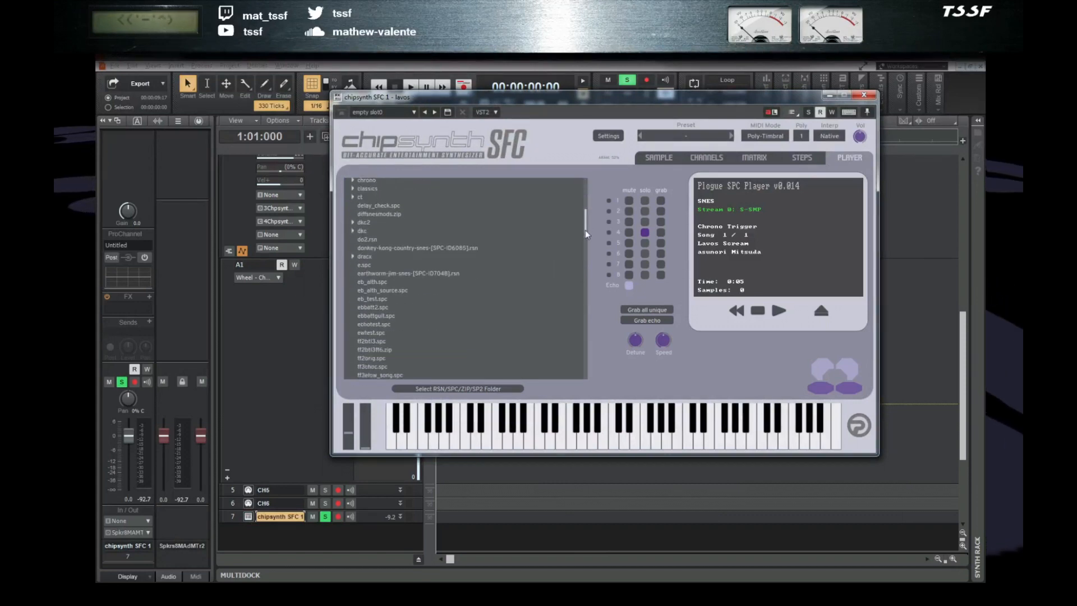
pyautogui.click(358, 197)
pyautogui.scroll(-20, 437, 248)
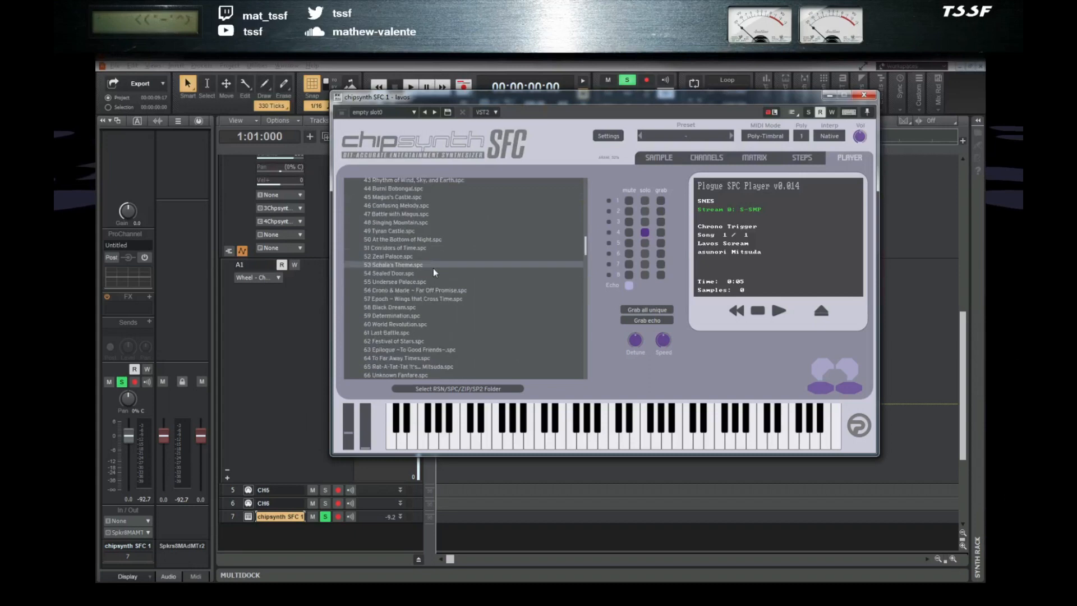
pyautogui.doubleClick(392, 312)
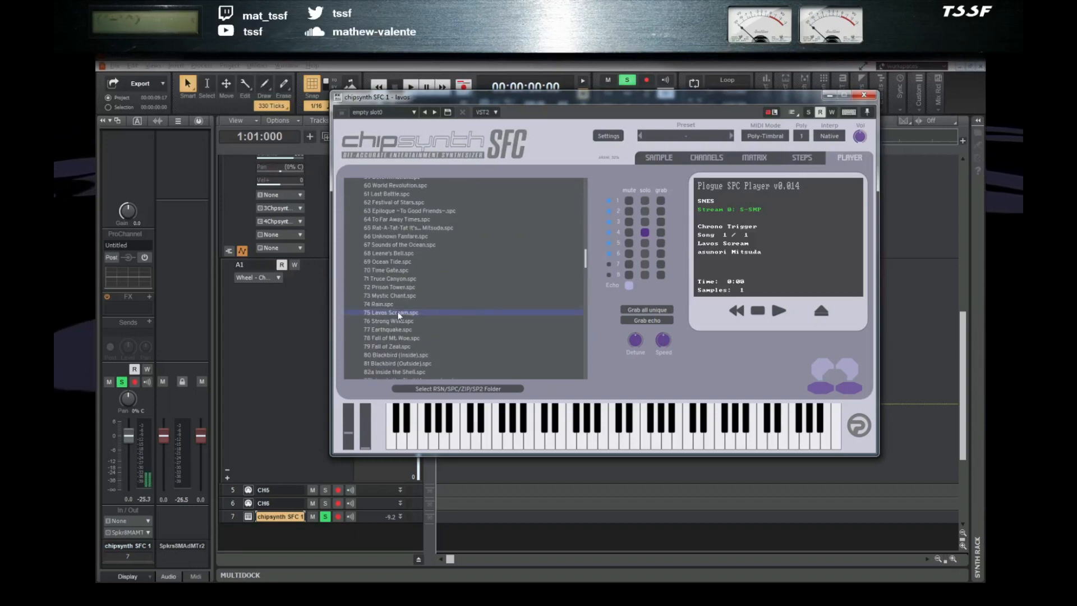
pyautogui.click(644, 243)
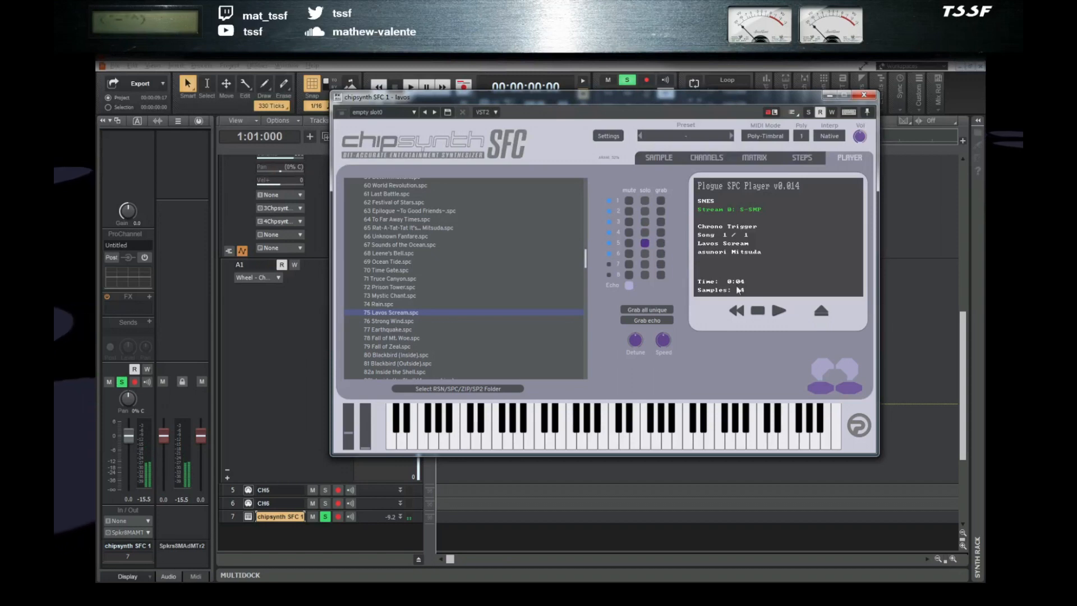
pyautogui.click(758, 312)
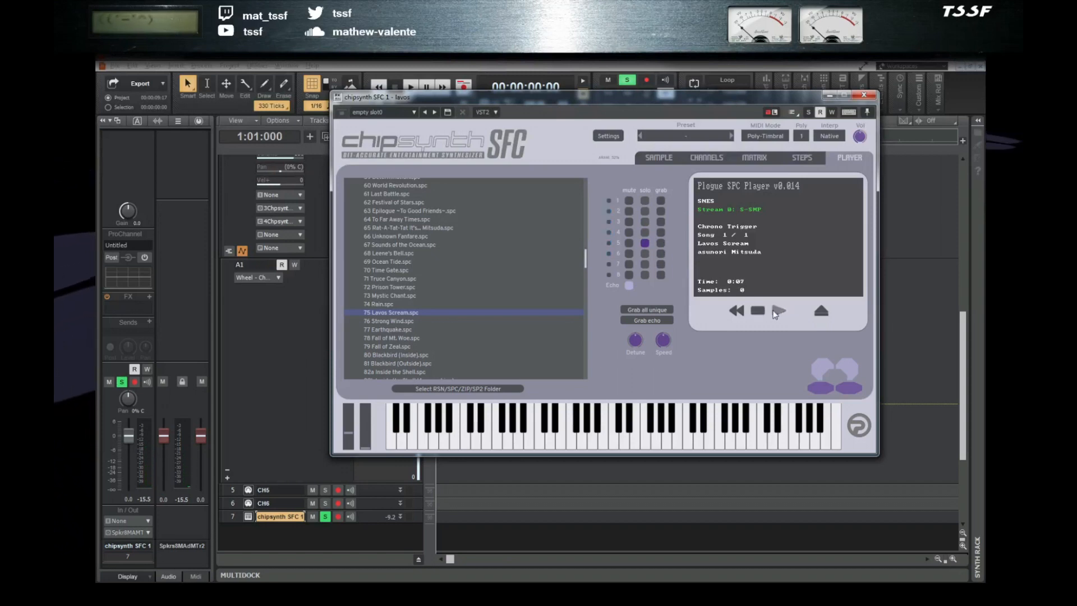
# - Play 75 Lavos Scream.spc to grab channel 5's sample, assign Lavos Sc_47EA to synth channel 5, and close the synth window
pyautogui.doubleClick(487, 312)
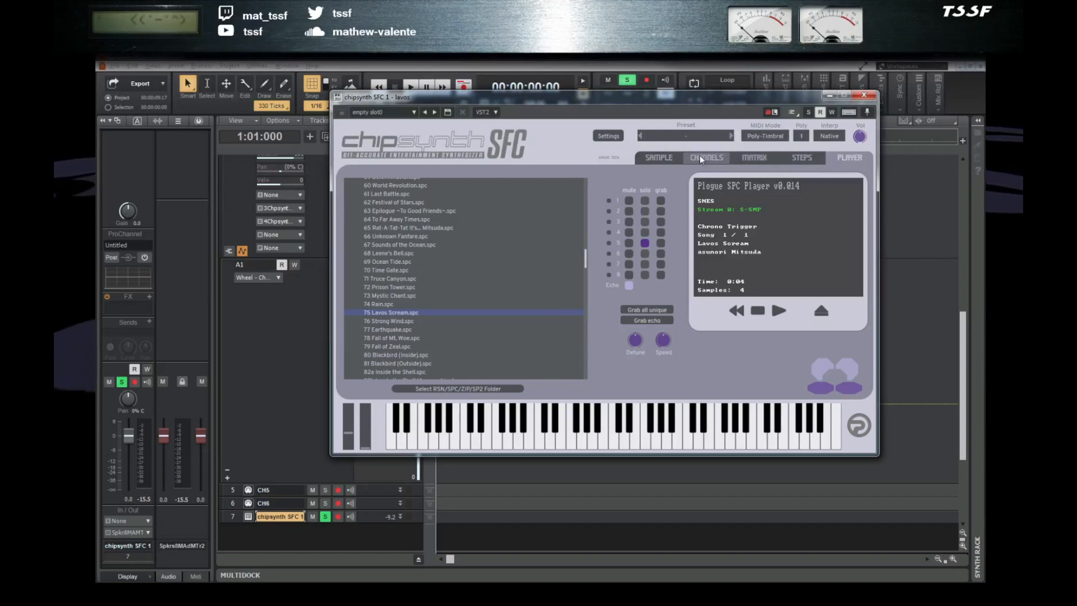
pyautogui.click(662, 161)
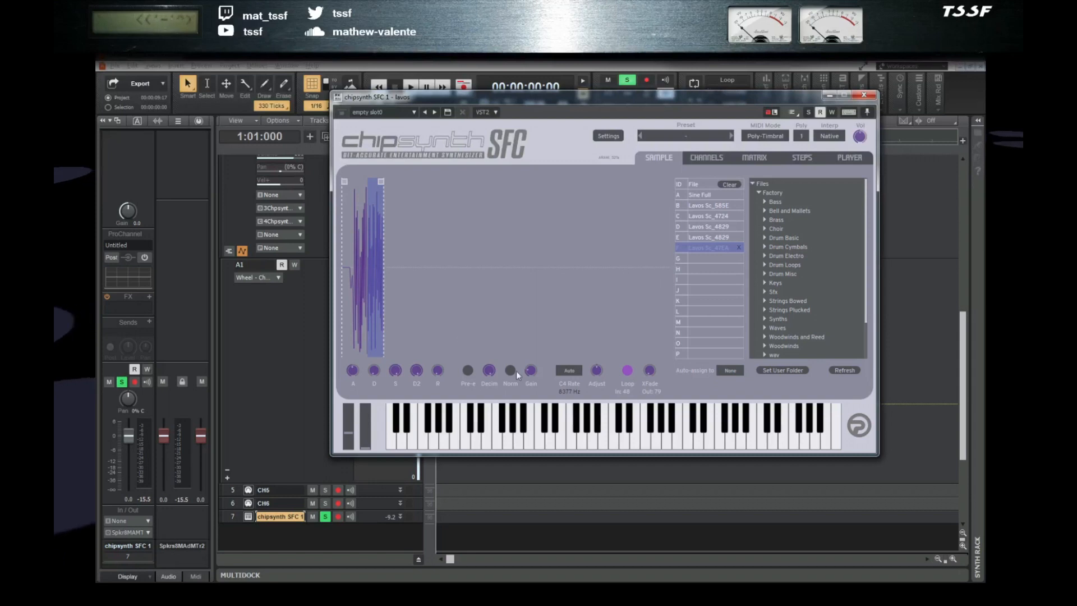
pyautogui.click(701, 160)
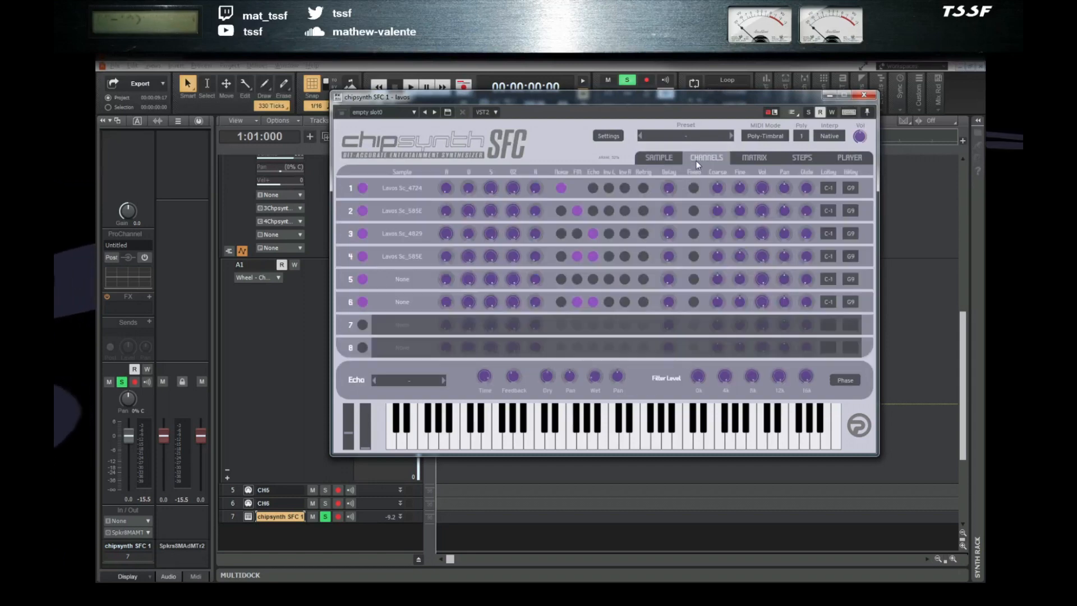
pyautogui.click(403, 279)
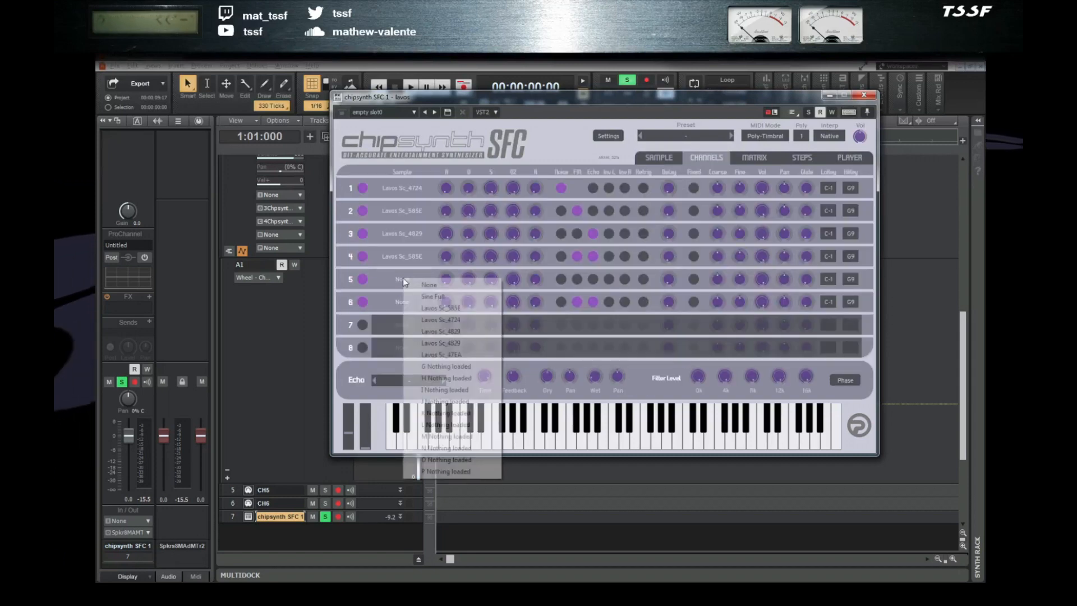
pyautogui.click(437, 355)
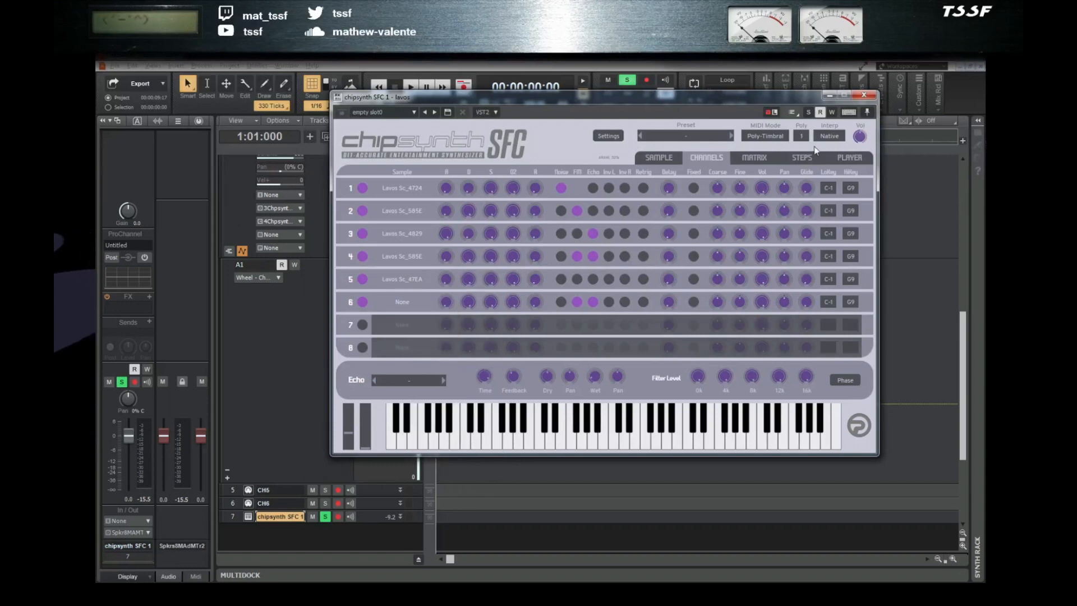
pyautogui.click(864, 95)
# - Clear all track solos and play the full arrangement from the start to hear every channel together
pyautogui.press('space')
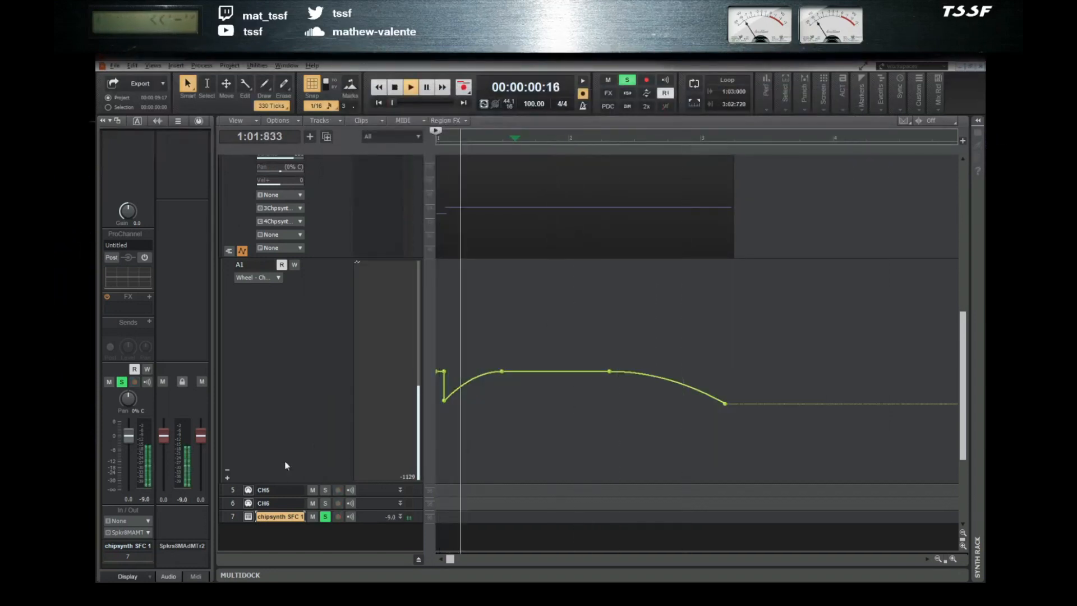
pyautogui.click(324, 490)
pyautogui.moveTo(325, 517); pyautogui.dragTo(325, 490)
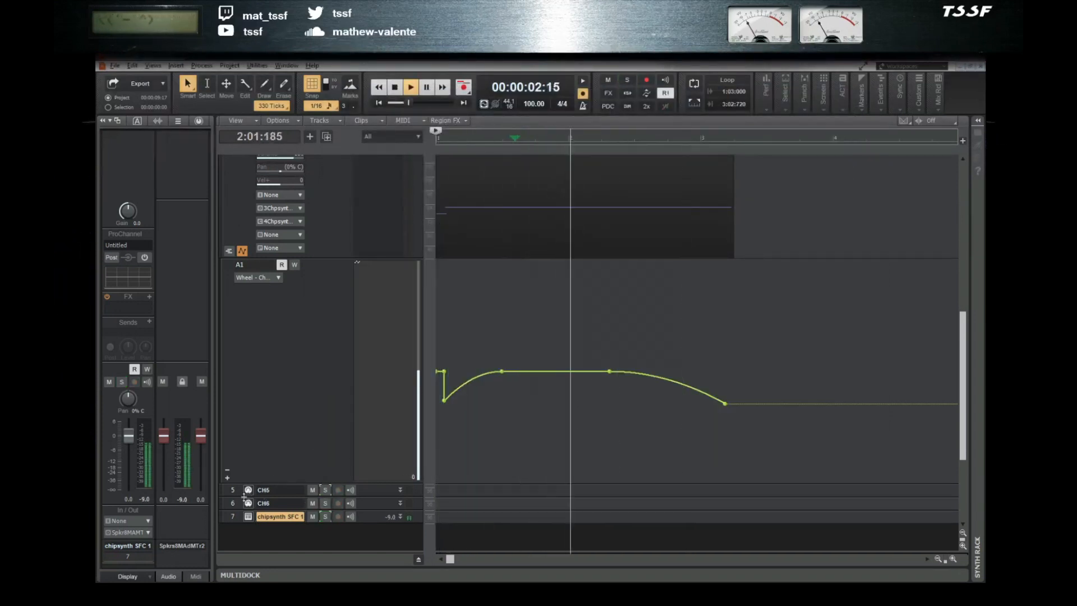
pyautogui.scroll(10, 317, 269)
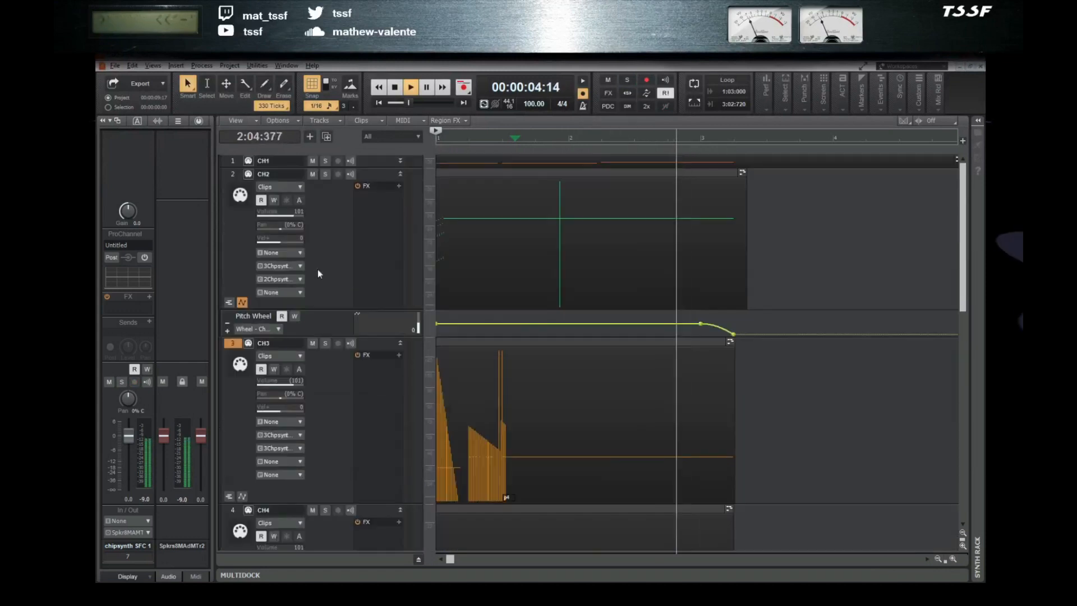
pyautogui.scroll(-10, 318, 274)
pyautogui.press('space')
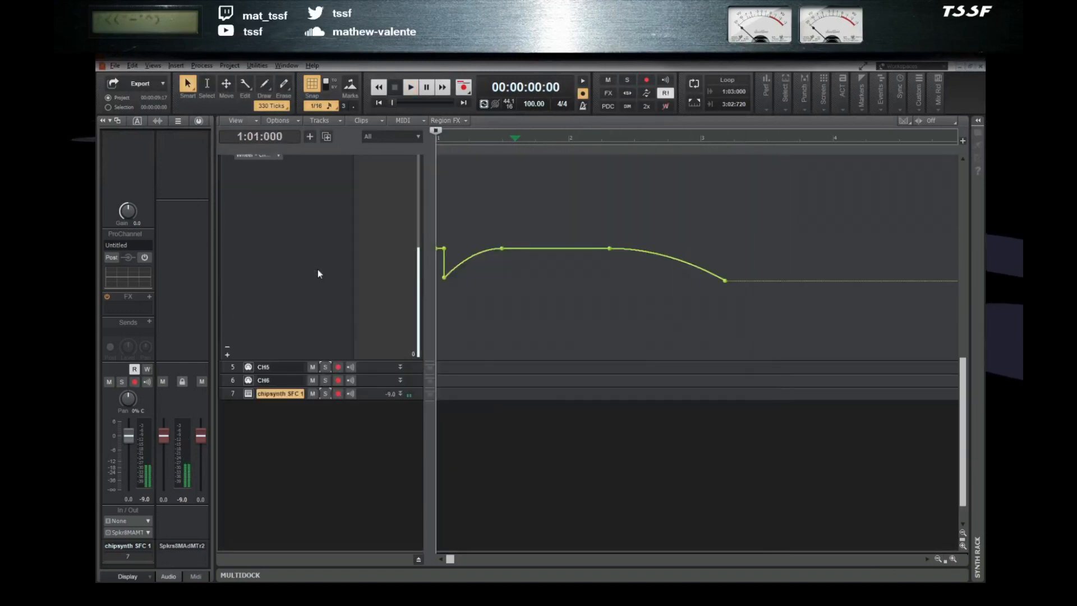
pyautogui.press('space')
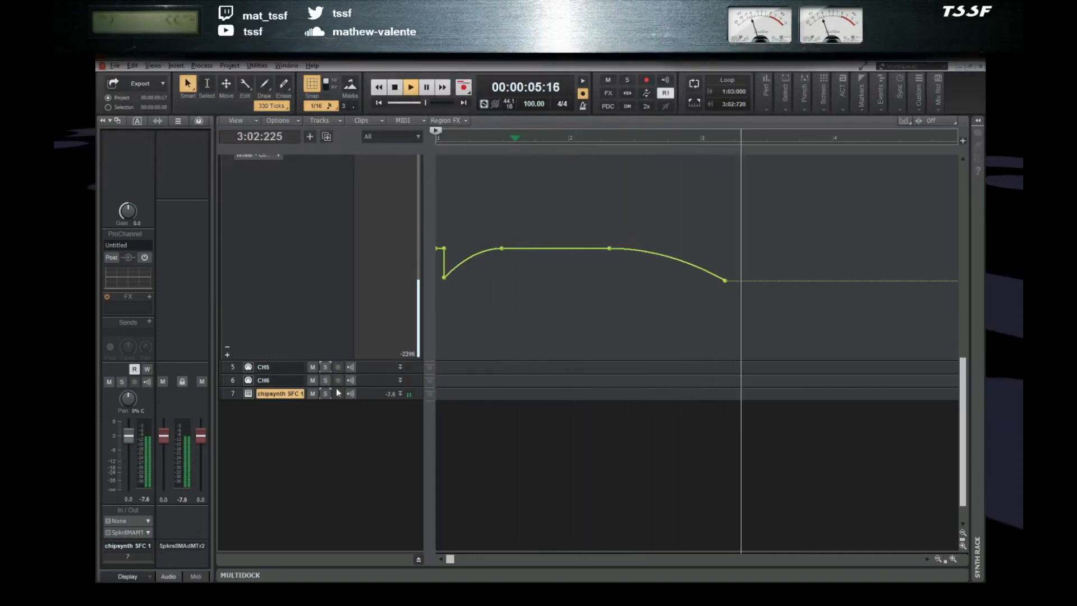
pyautogui.press('space')
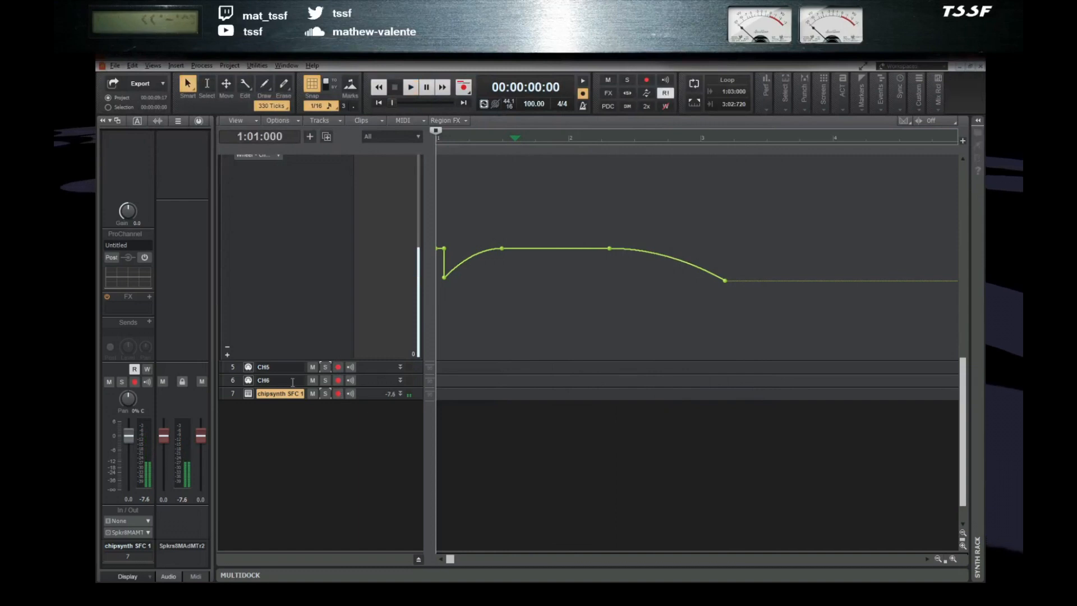
# - Solo the CH5 track and view it in the piano roll, closing the roll again
pyautogui.click(325, 368)
pyautogui.click(233, 368)
pyautogui.hotkey('alt', '3')
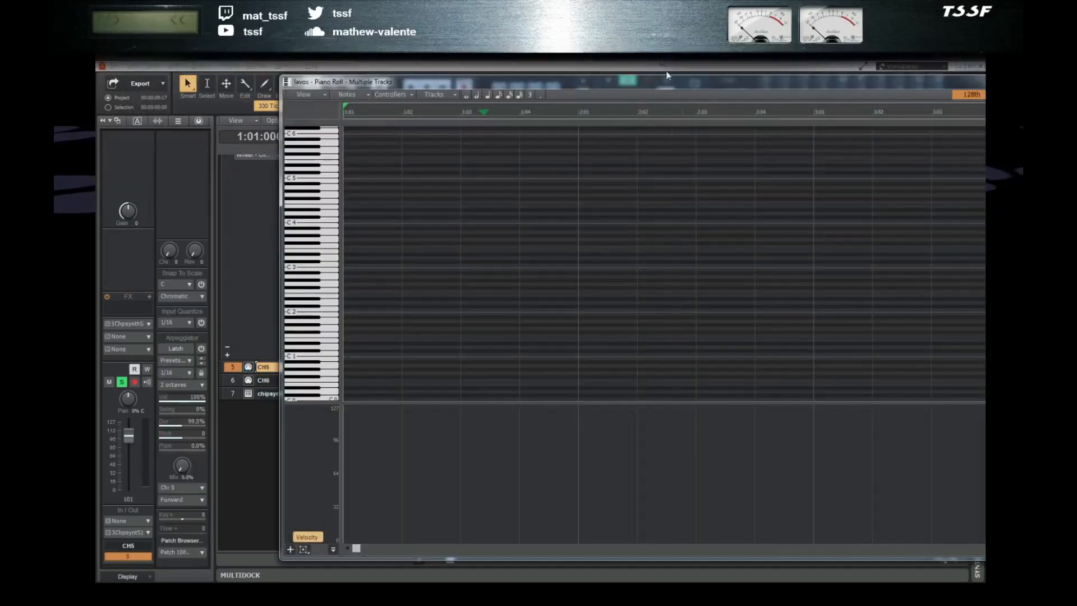
pyautogui.doubleClick(289, 83)
# - Open the CH3 clip in the piano roll and lower the long C3 note's velocity to about 52
pyautogui.scroll(6, 679, 311)
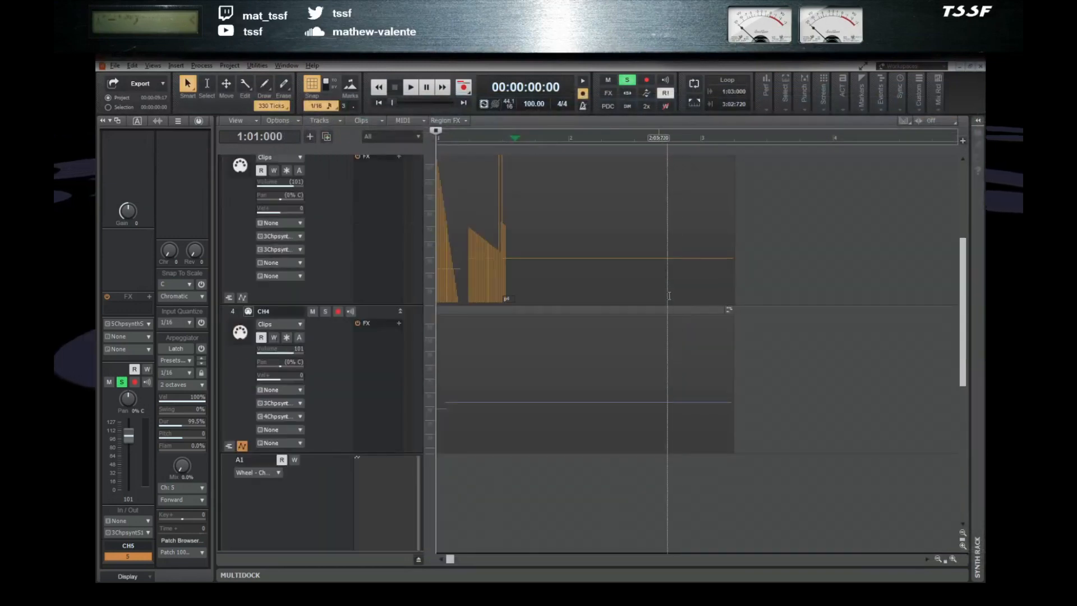
pyautogui.doubleClick(620, 163)
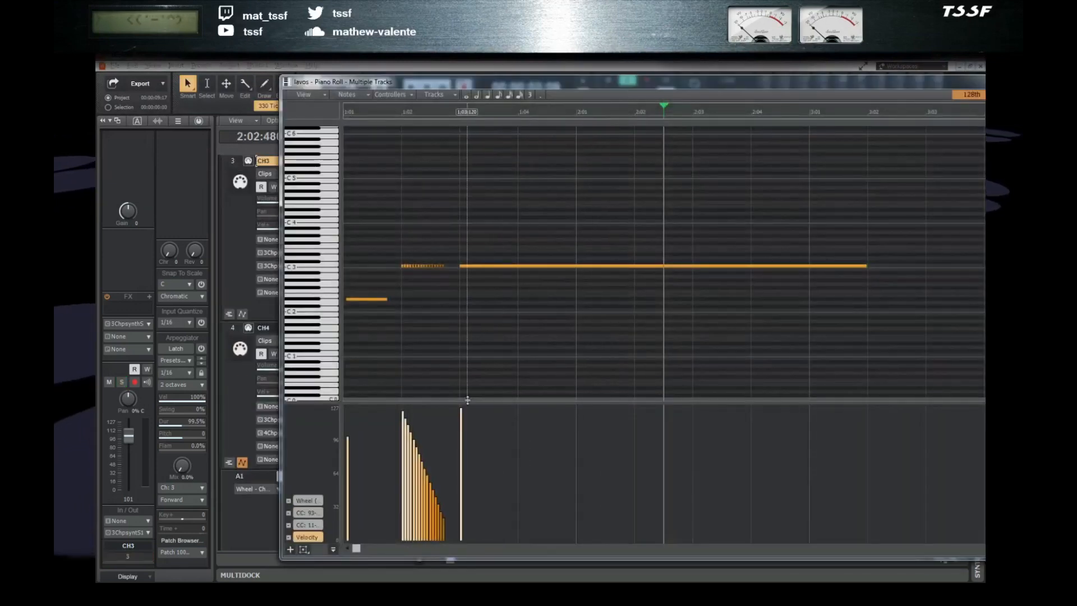
pyautogui.moveTo(462, 410); pyautogui.dragTo(461, 486)
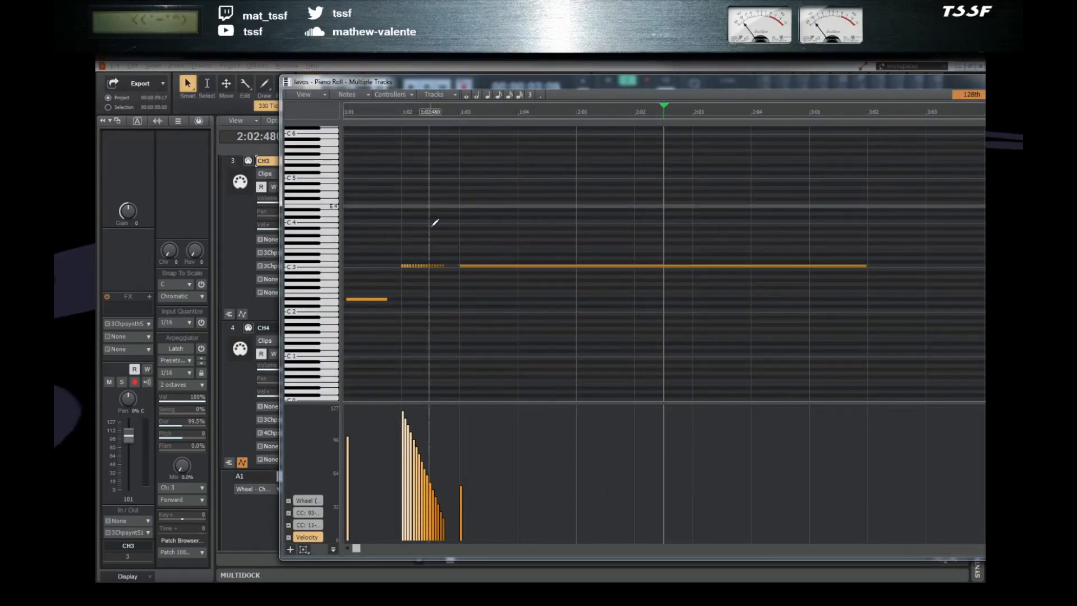
# - Set the playback start to 1:02:870, just before CH3's long note, play from there, select that note and close the piano roll
pyautogui.click(451, 112)
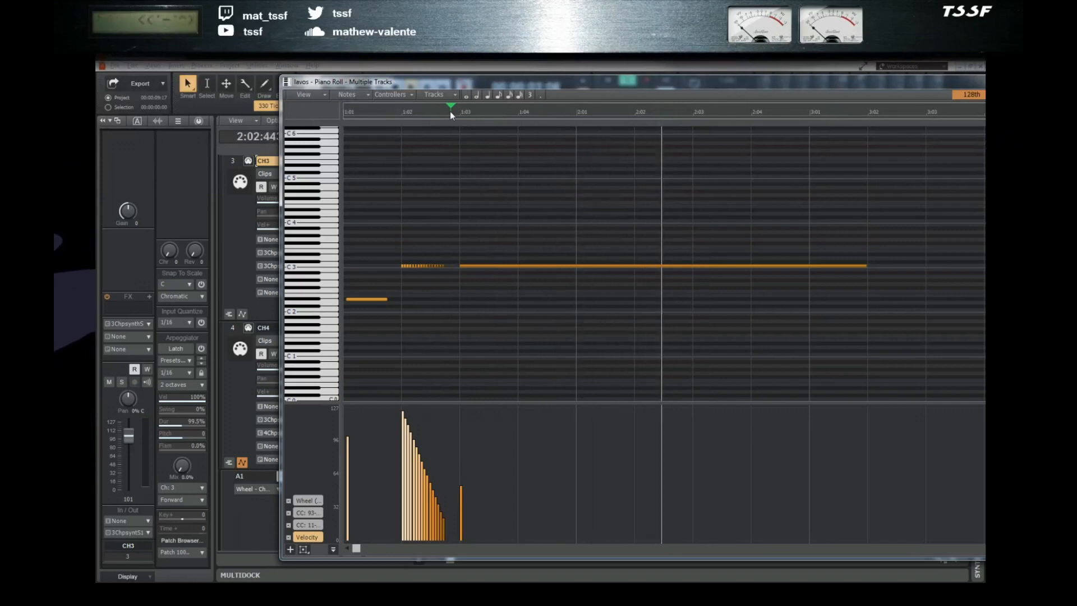
pyautogui.click(453, 116)
pyautogui.press('space')
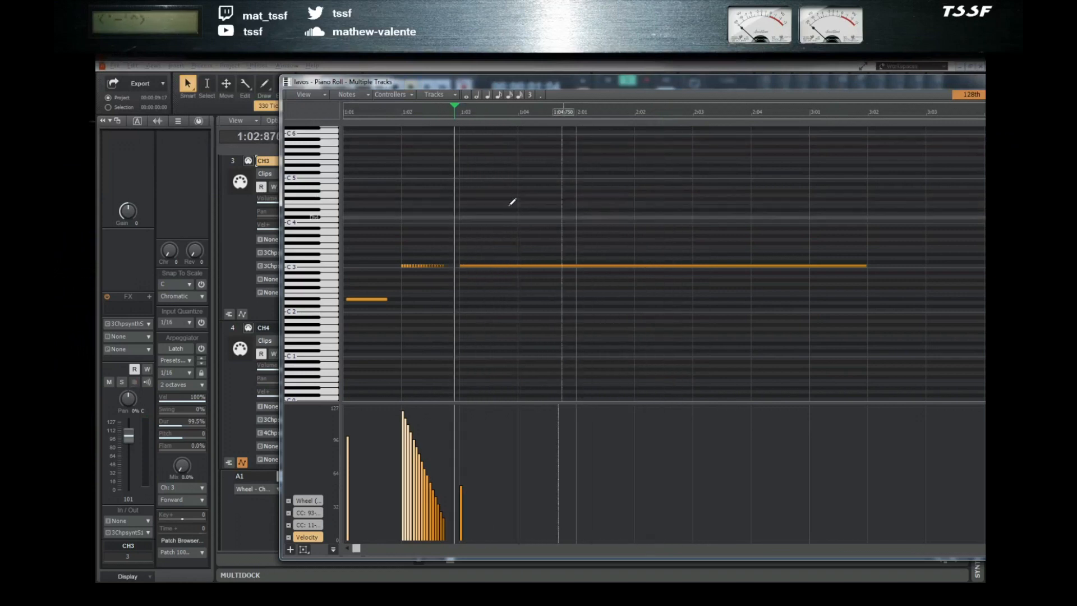
pyautogui.click(667, 266)
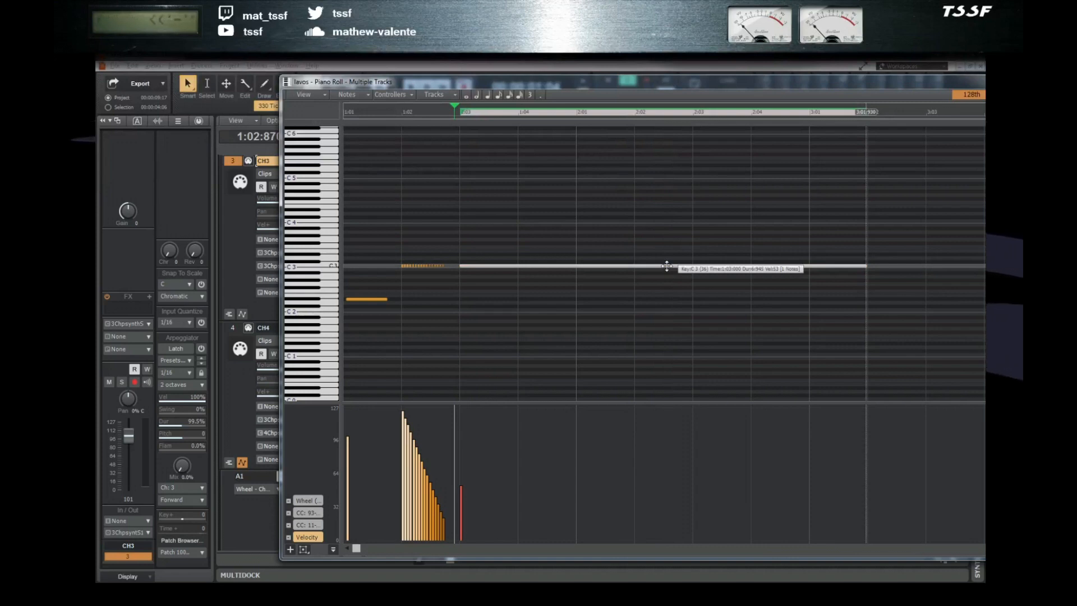
pyautogui.doubleClick(288, 84)
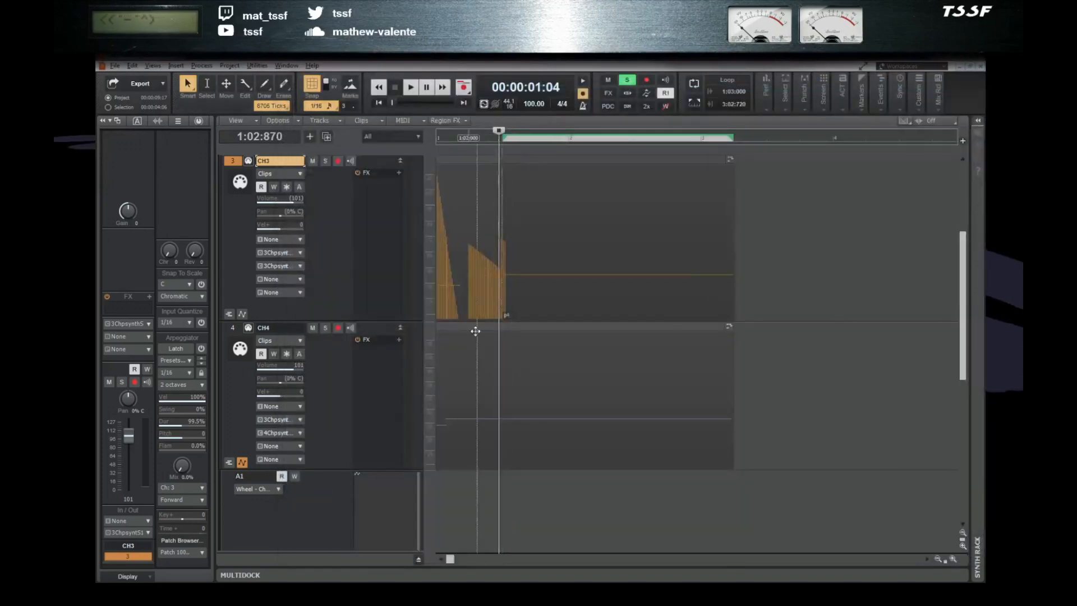
# - Audition channel 5 in the SNES SPC700 Player and draw a note of about 1500 ticks near G#4 at 1:03 in CH5's piano roll
pyautogui.scroll(-5, 471, 342)
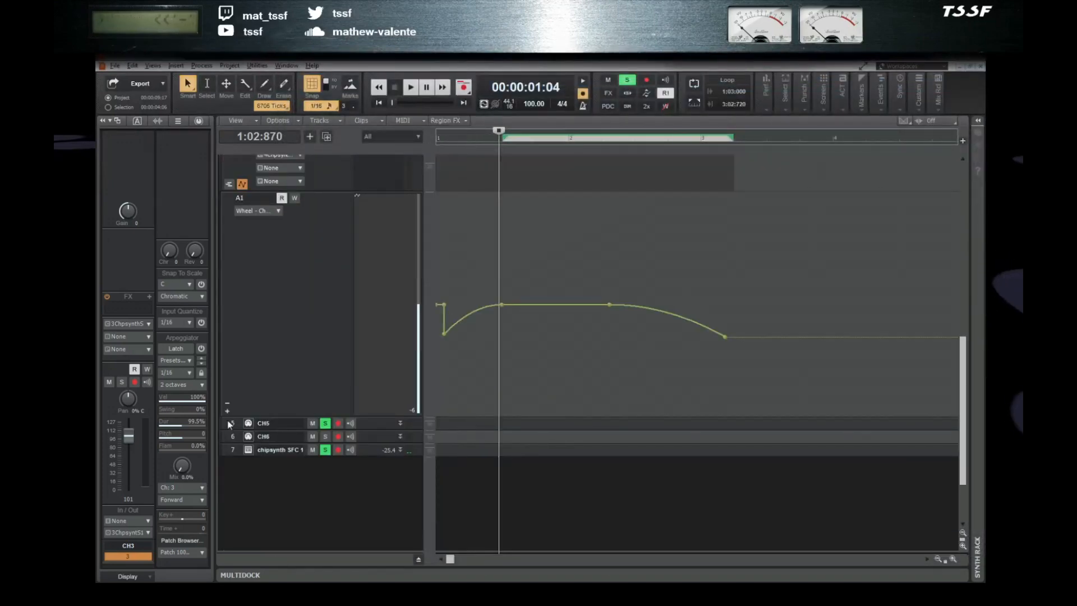
pyautogui.click(231, 424)
pyautogui.hotkey('alt', '3')
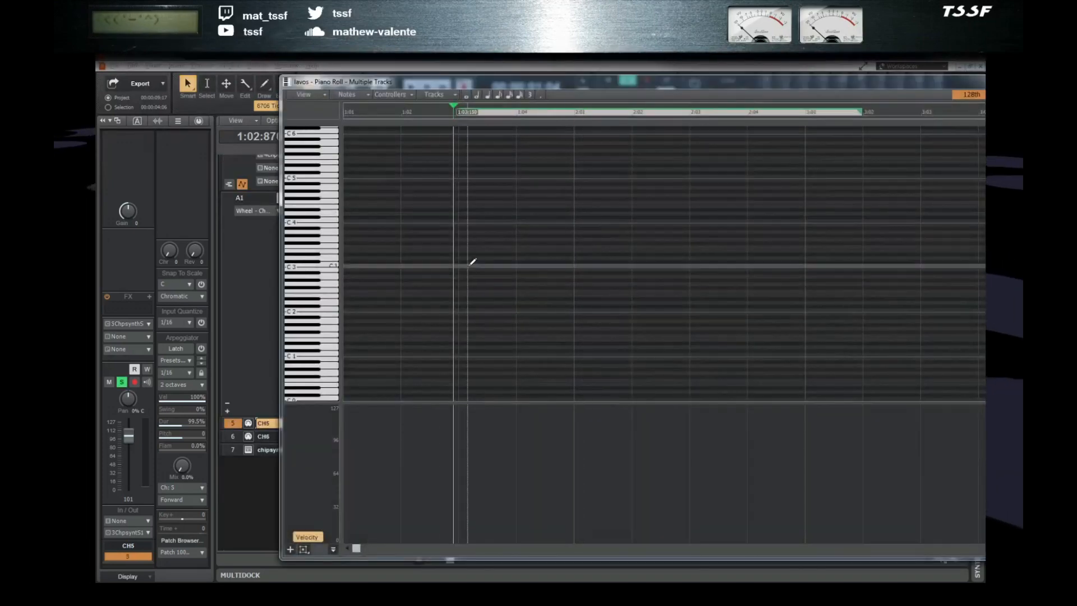
pyautogui.hotkey('alt', 'Tab')
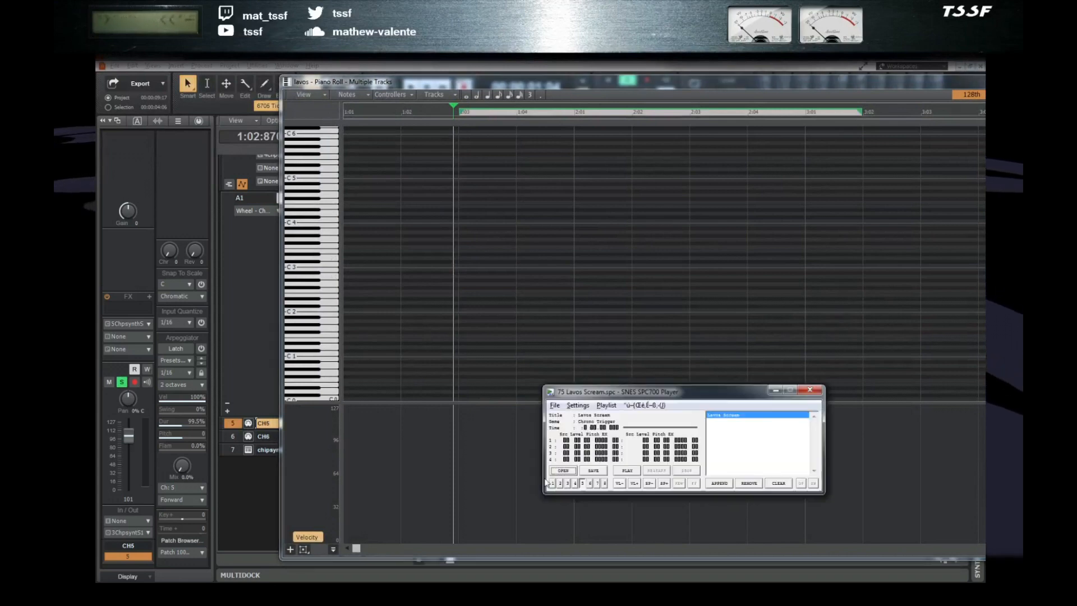
pyautogui.click(629, 471)
pyautogui.click(655, 472)
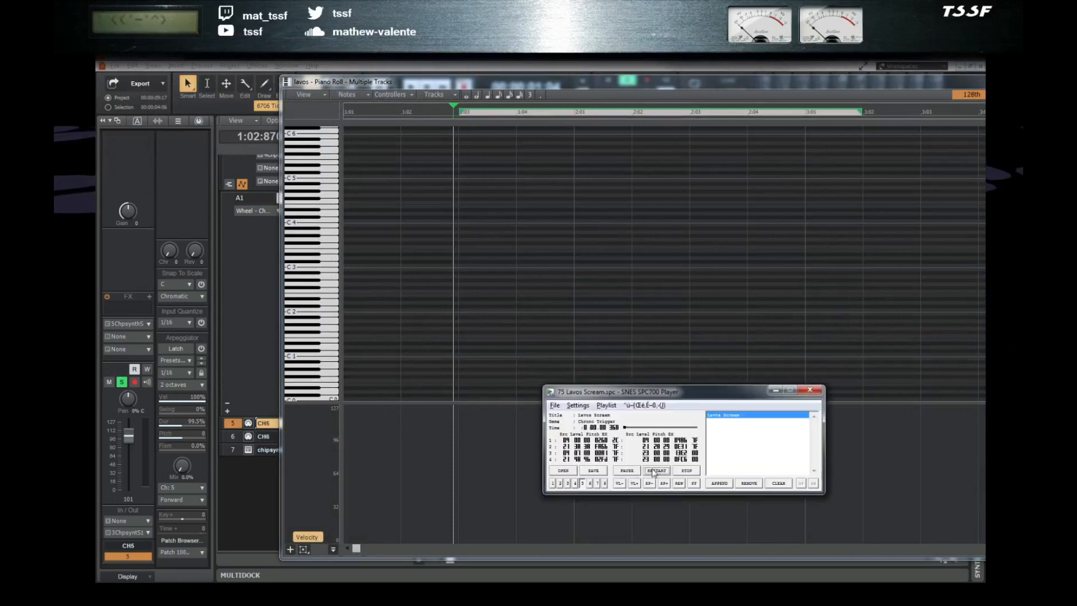
pyautogui.click(635, 475)
pyautogui.moveTo(466, 192)
pyautogui.mouseDown()
pyautogui.moveTo(556, 198)
pyautogui.moveTo(513, 197)
pyautogui.moveTo(504, 244)
pyautogui.moveTo(511, 179)
pyautogui.moveTo(514, 192)
pyautogui.mouseUp()
# - Switch to the SNES SPC700 Player, replay channel 5 from the start to judge the note's length, and pause it
pyautogui.hotkey('alt', 'Tab')
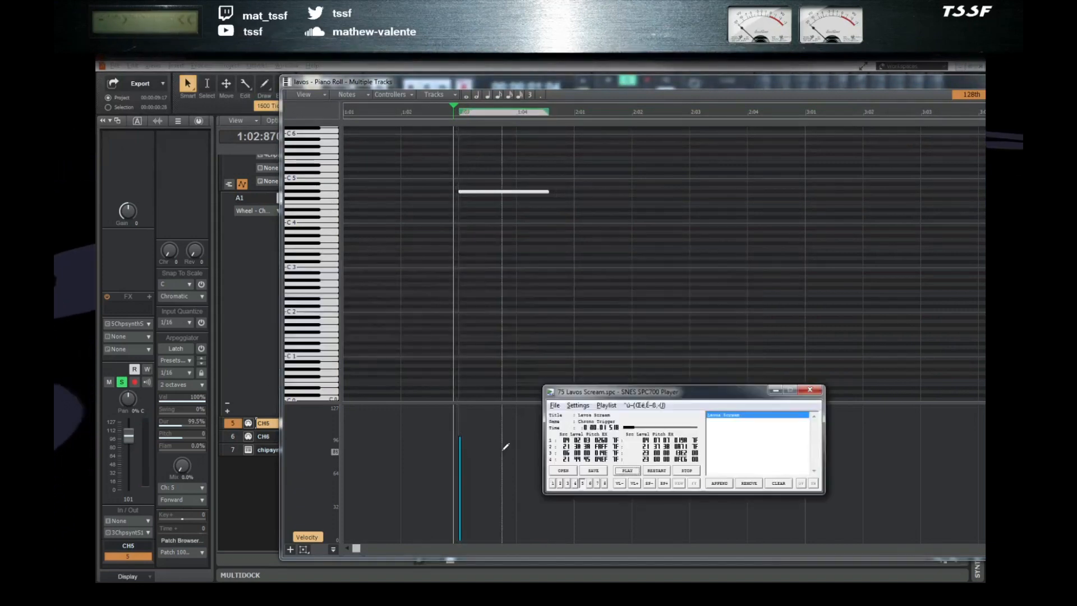
pyautogui.click(665, 471)
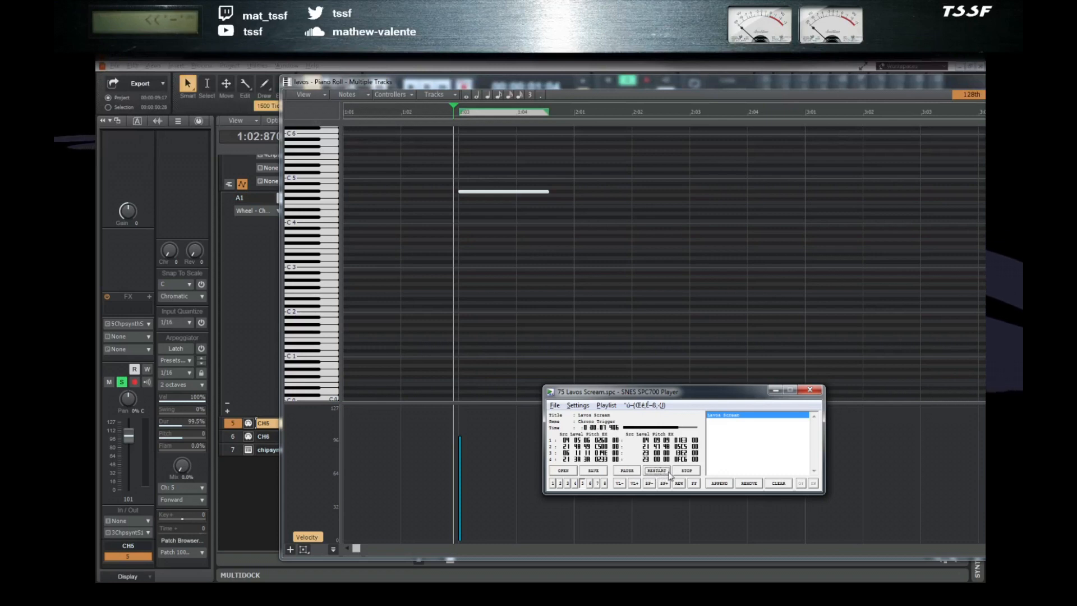
pyautogui.click(659, 472)
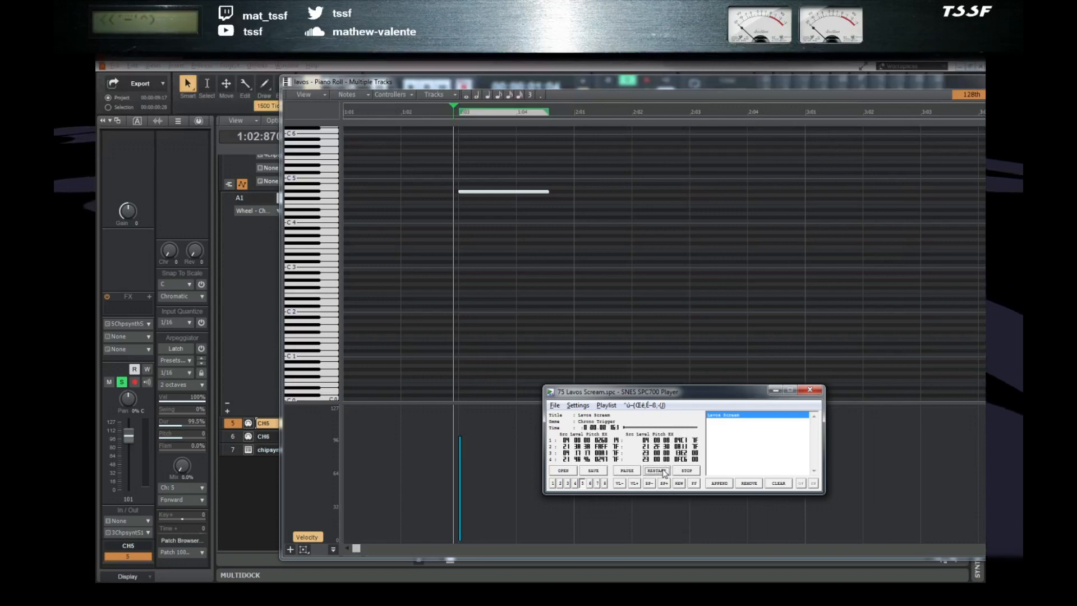
pyautogui.click(628, 472)
# - Play the drawn CH5 note in the piano roll and lengthen it to about 2910 ticks, ending near 2:02
pyautogui.click(544, 77)
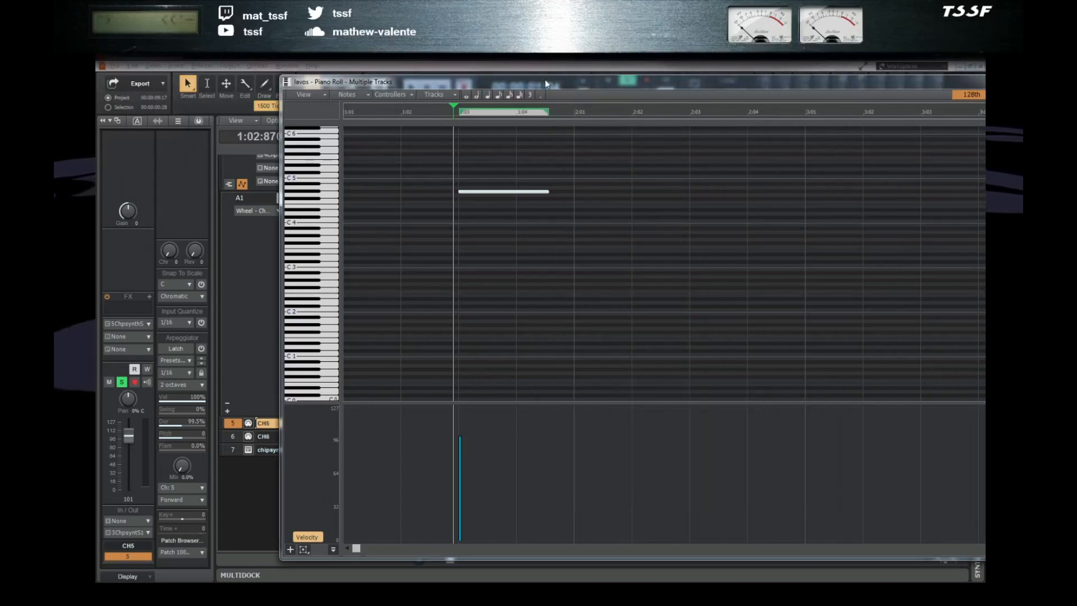
pyautogui.press('space')
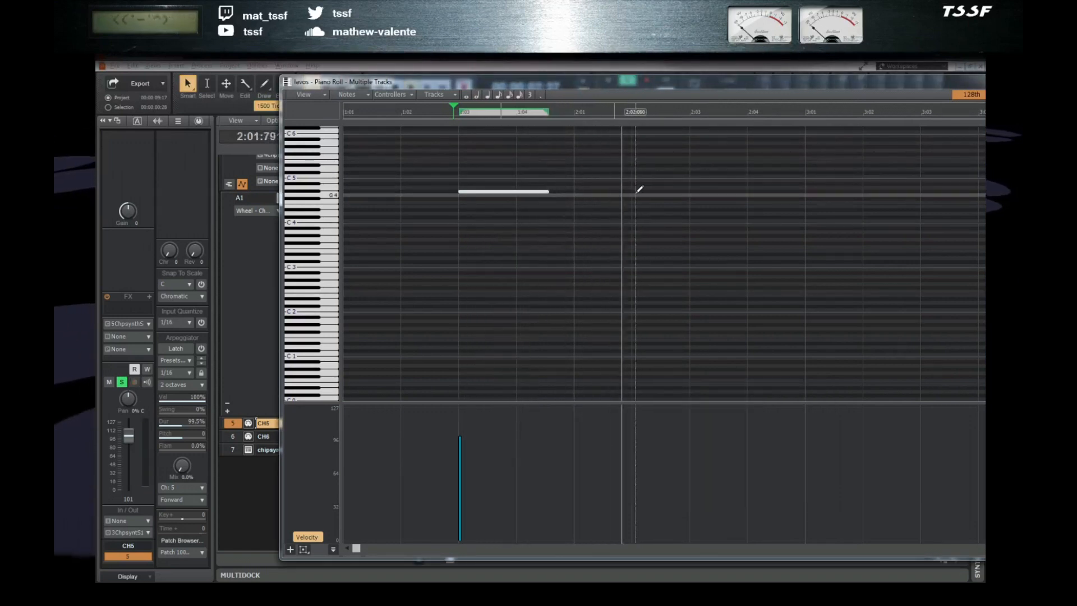
pyautogui.press('space')
pyautogui.moveTo(545, 192); pyautogui.dragTo(634, 193)
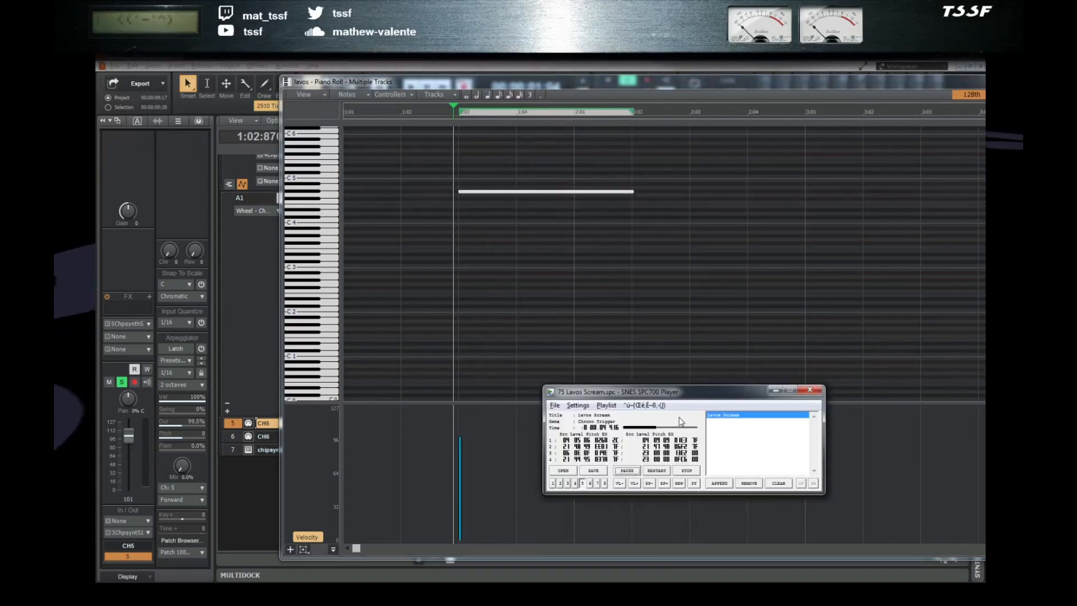
# - Replay channel 5 in the SNES SPC700 Player while cycling its information views back to the channel level and pitch display
pyautogui.click(658, 471)
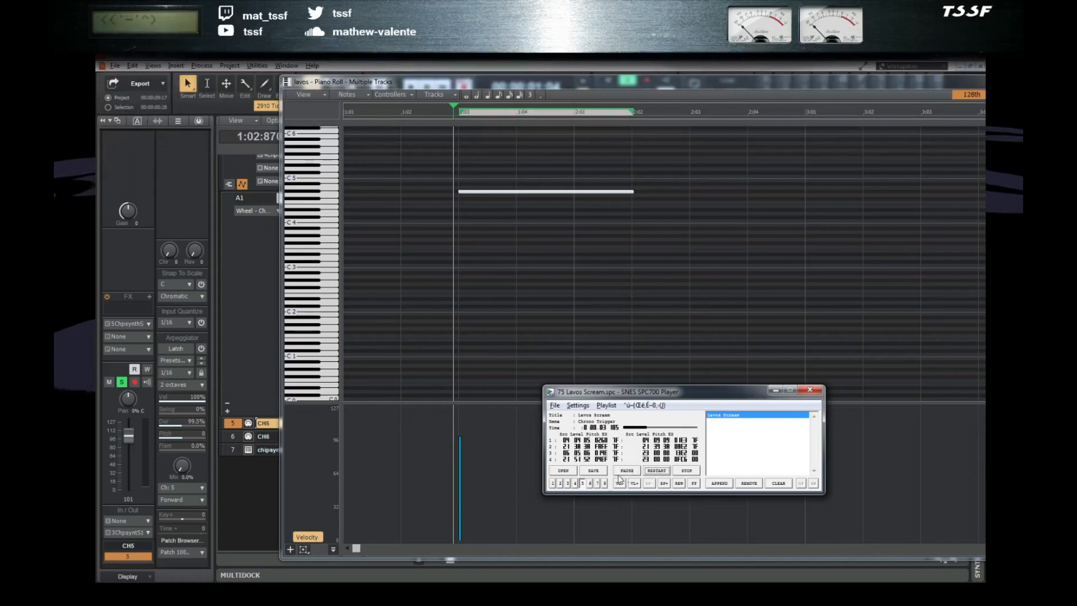
pyautogui.click(658, 471)
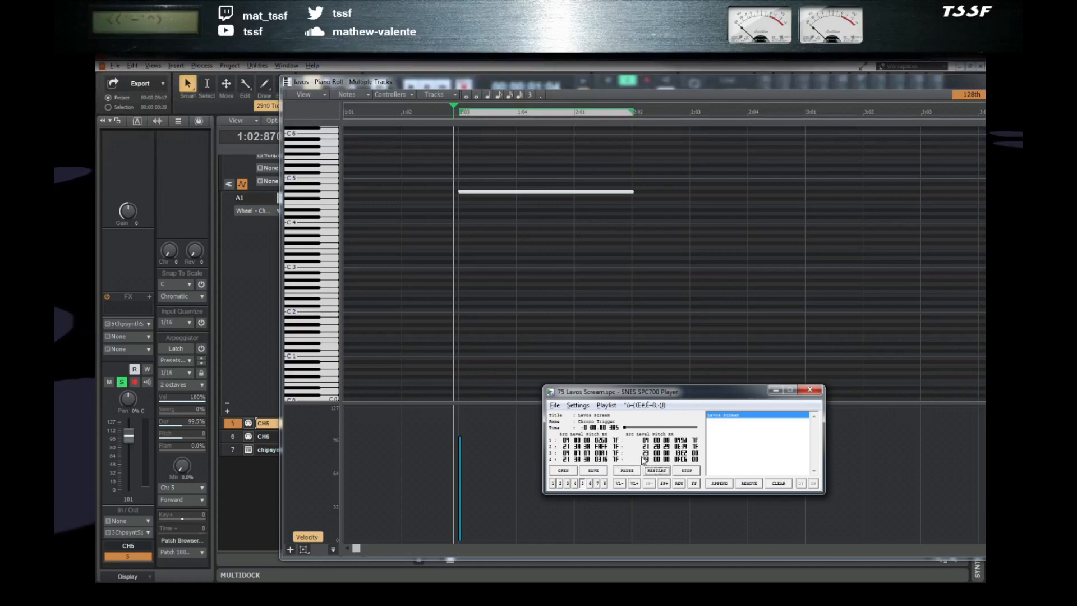
pyautogui.click(645, 461)
pyautogui.click(644, 461)
pyautogui.click(643, 461)
pyautogui.click(643, 461)
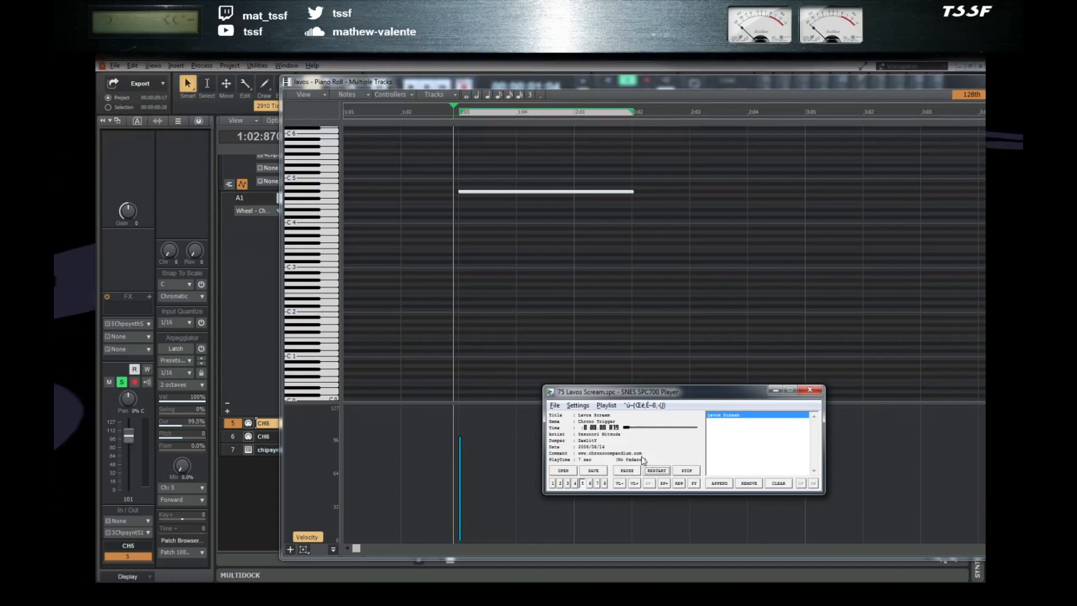
pyautogui.click(643, 461)
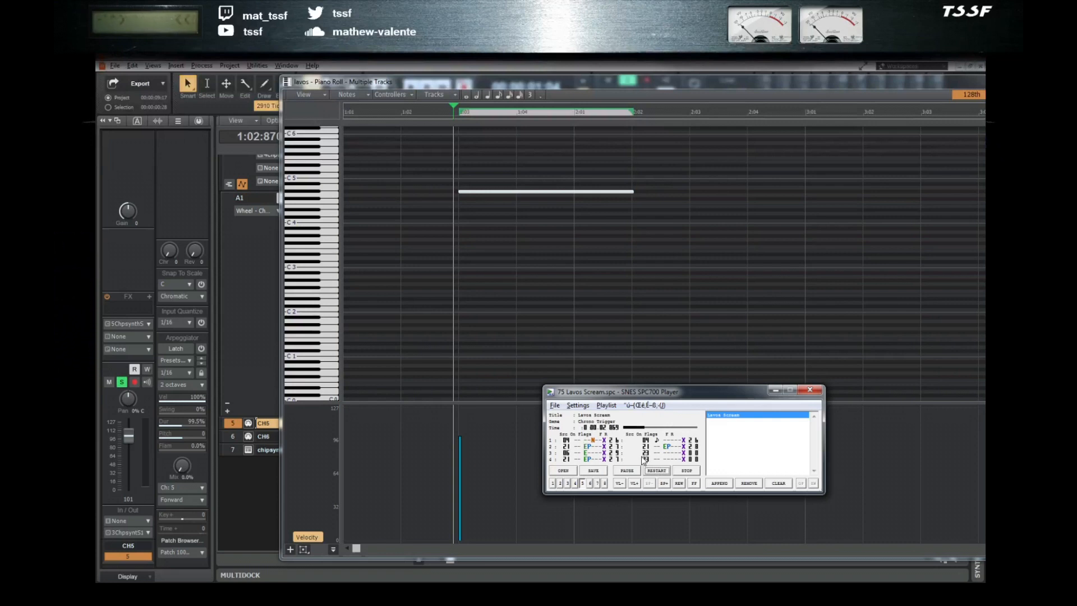
pyautogui.click(644, 460)
pyautogui.click(644, 461)
pyautogui.click(643, 461)
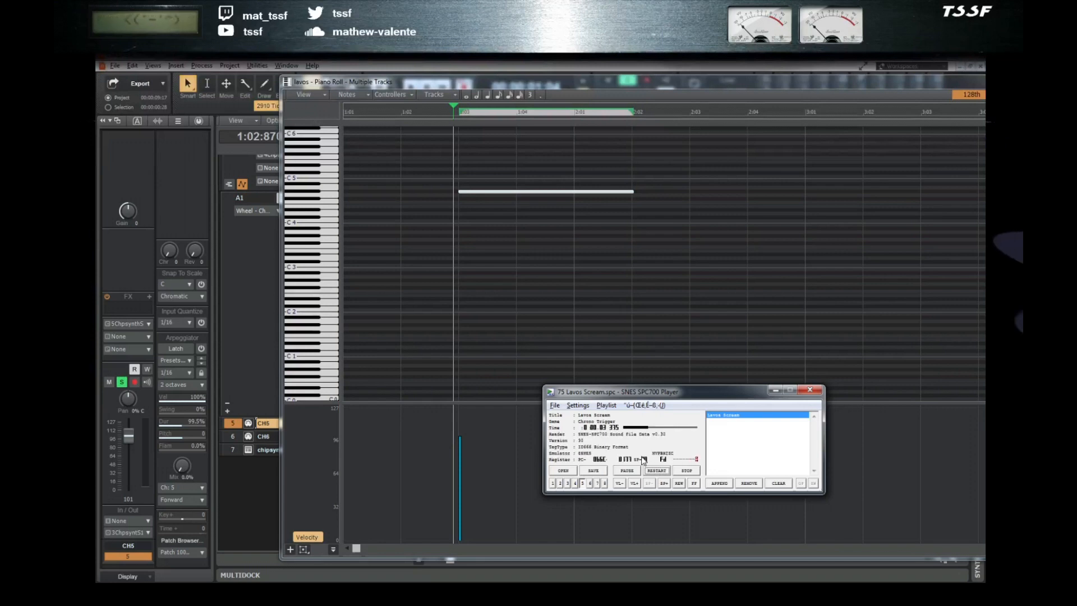
pyautogui.click(644, 461)
pyautogui.click(644, 461)
pyautogui.click(644, 460)
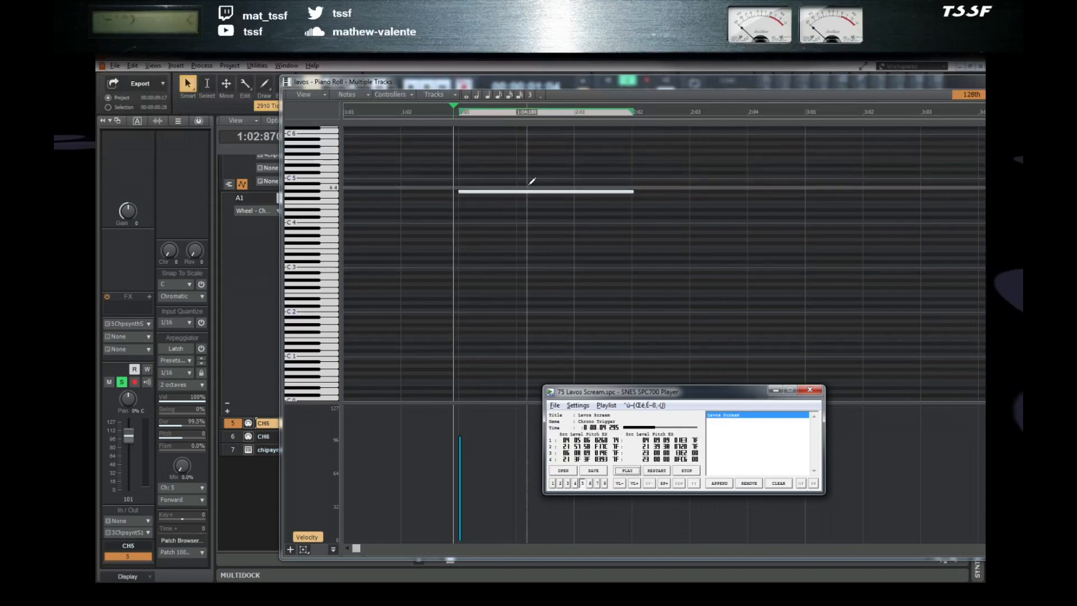
# - Replay the CH5 note and channel 5 in the SNES SPC700 Player for comparison, and close the piano roll
pyautogui.click(448, 89)
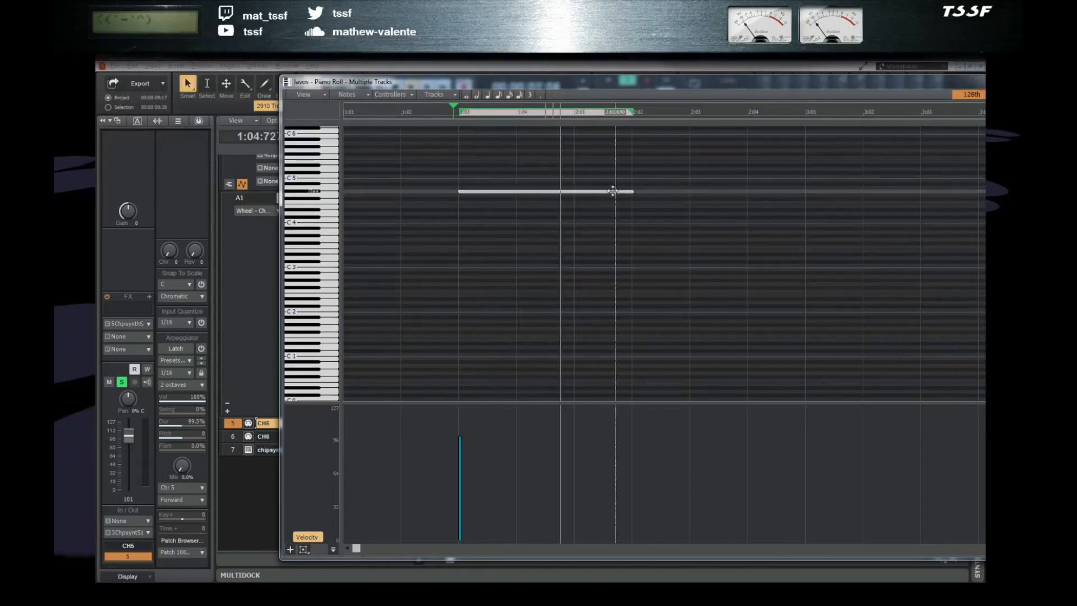
pyautogui.hotkey('alt', 'Tab')
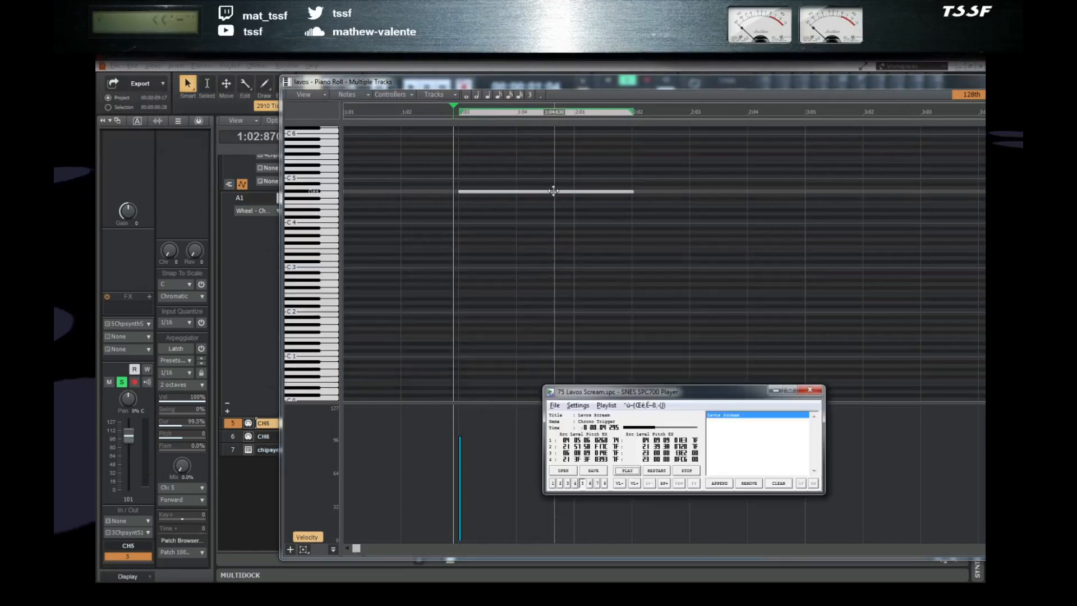
pyautogui.click(286, 82)
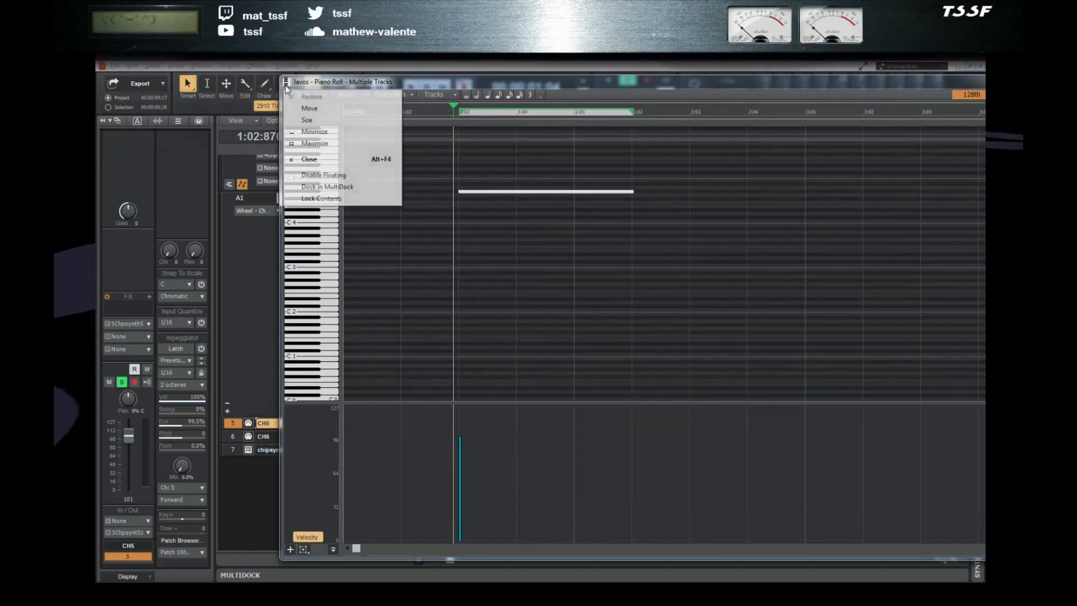
pyautogui.click(287, 84)
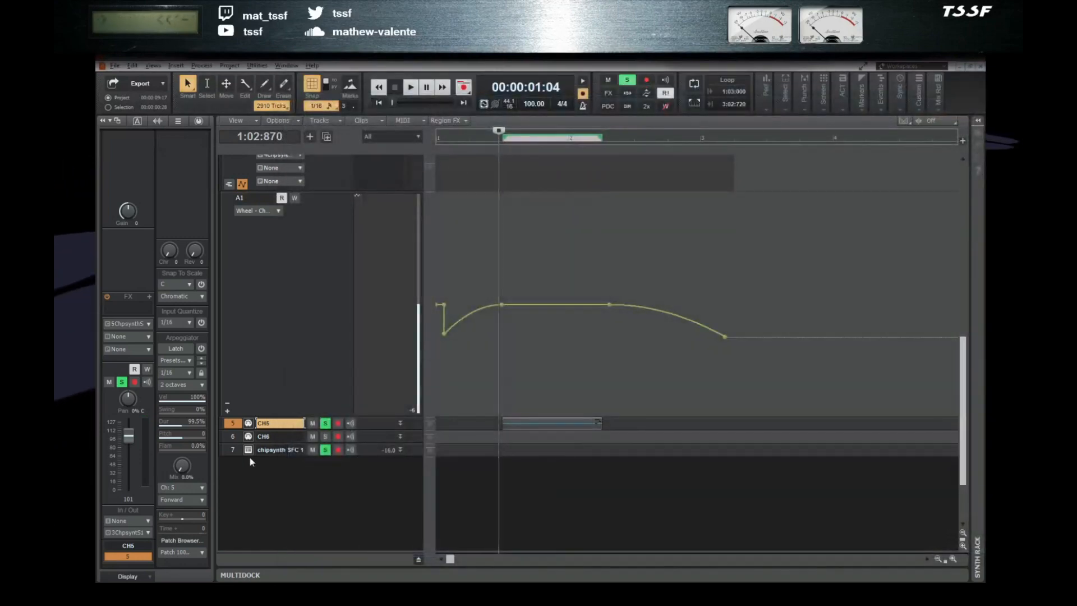
# - Open the chipsynth SFC 1 sample list and clear the Lavos sample from slot F
pyautogui.click(248, 450)
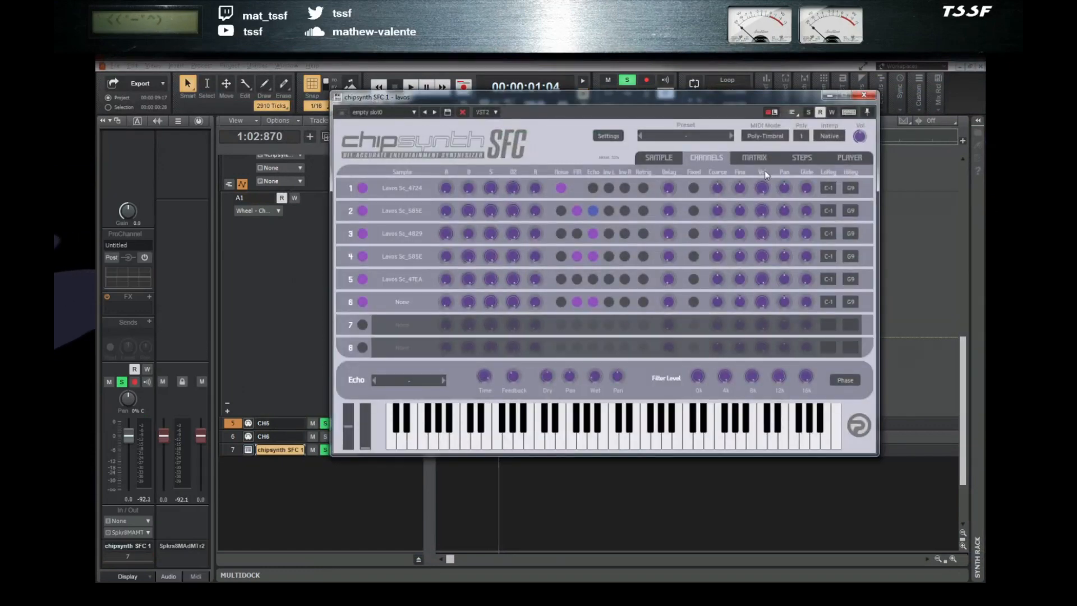
pyautogui.click(668, 158)
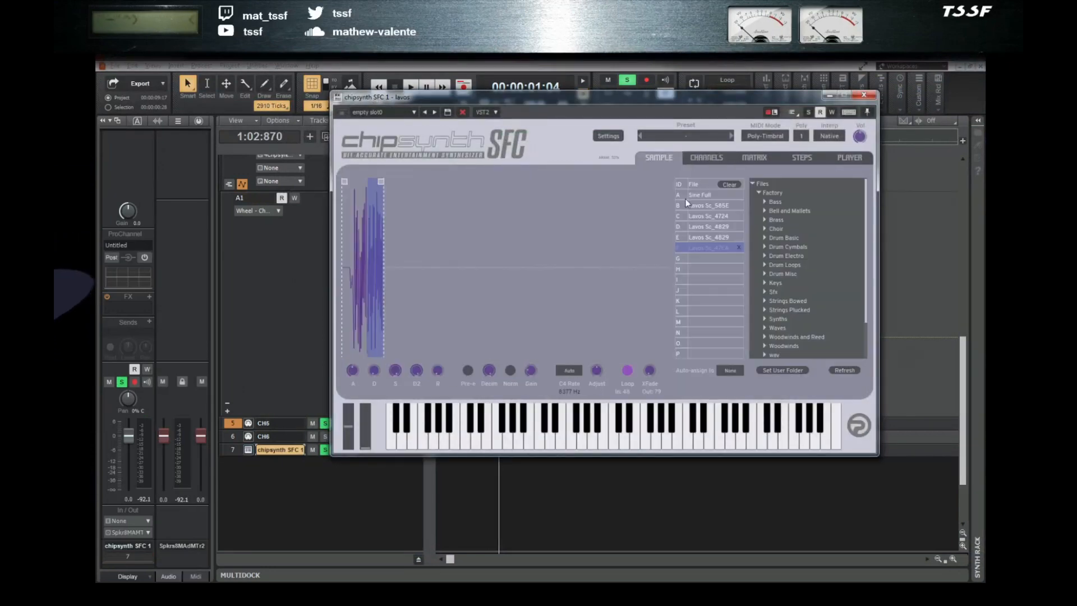
pyautogui.click(739, 248)
# - Load mv.Filtered Noise.wav from the factory Sfx folder into sample slot F
pyautogui.moveTo(863, 304); pyautogui.dragTo(773, 250)
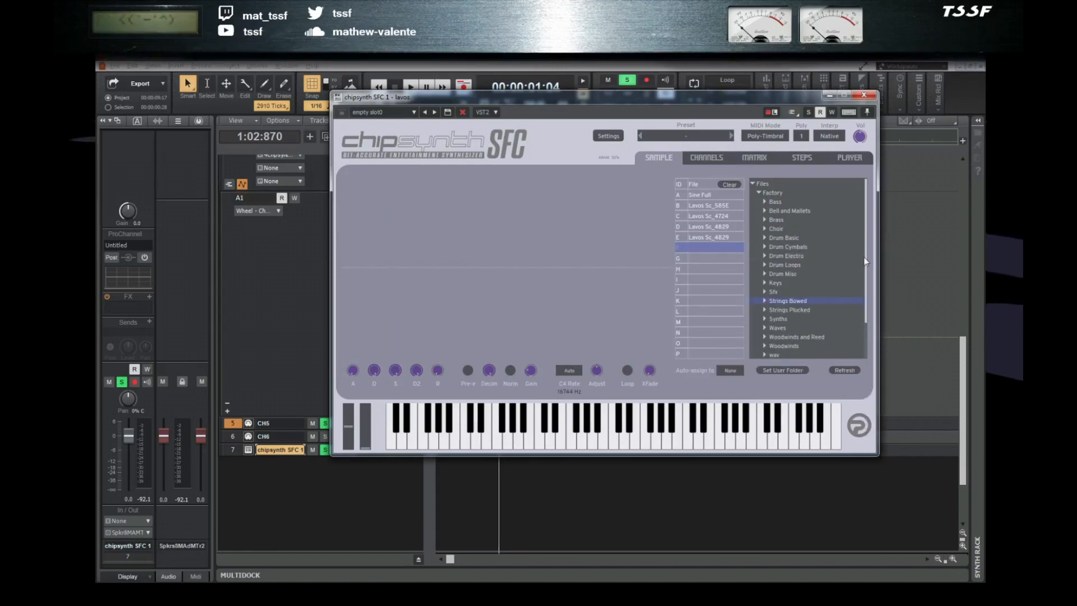
pyautogui.scroll(-3, 839, 268)
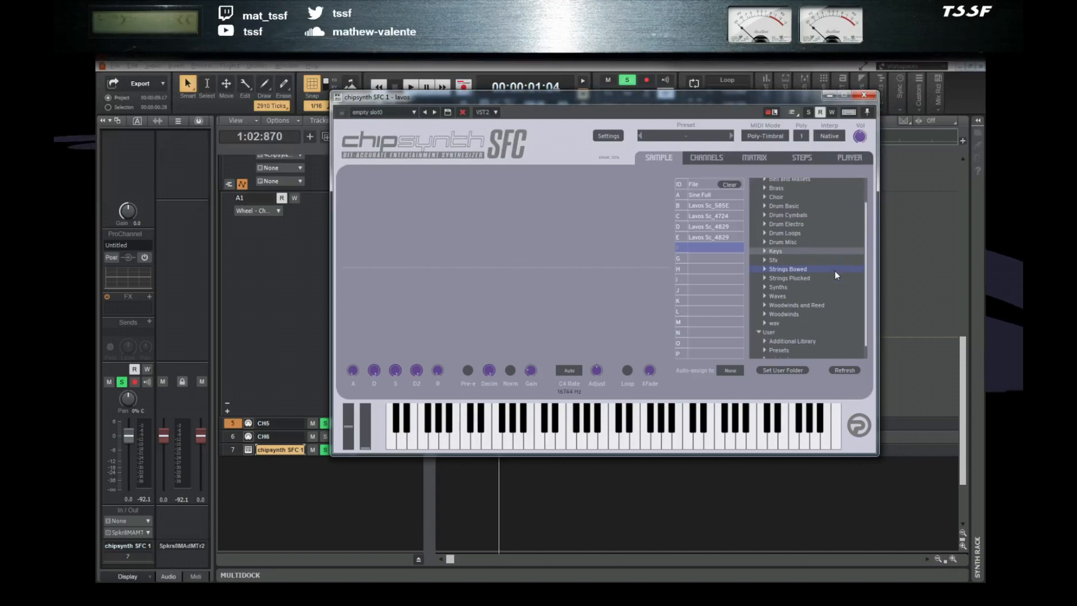
pyautogui.click(766, 260)
pyautogui.scroll(-8, 775, 264)
pyautogui.scroll(-15, 776, 271)
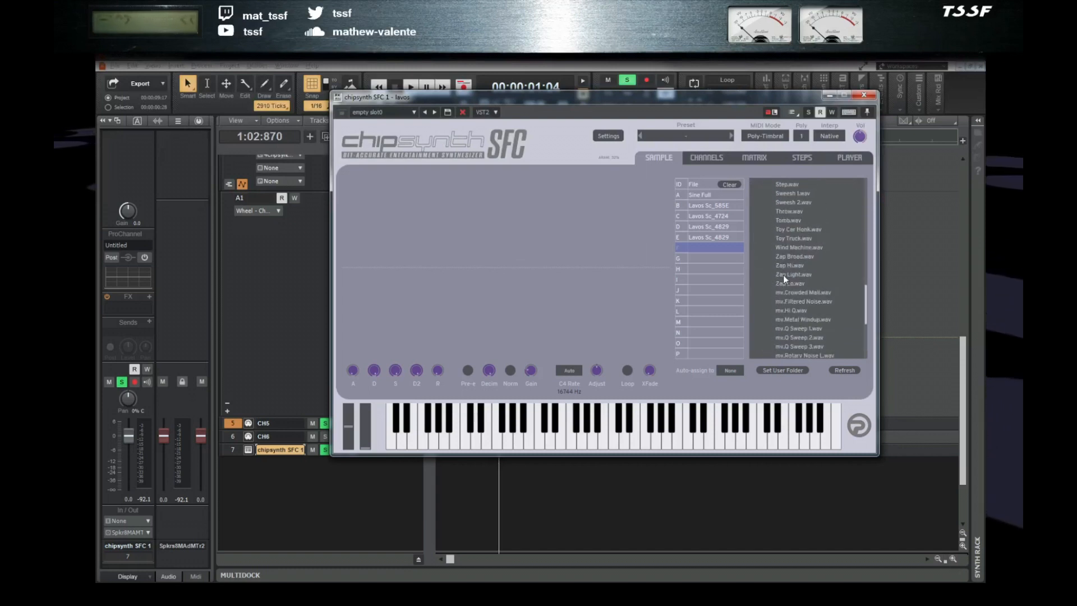
pyautogui.scroll(3, 806, 307)
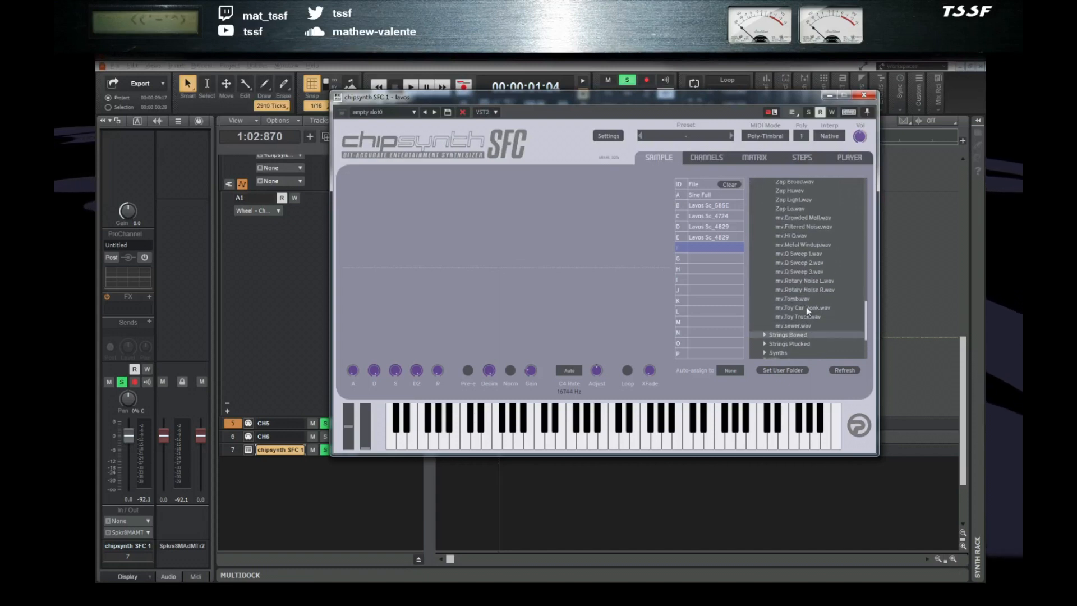
pyautogui.moveTo(820, 226); pyautogui.dragTo(721, 245)
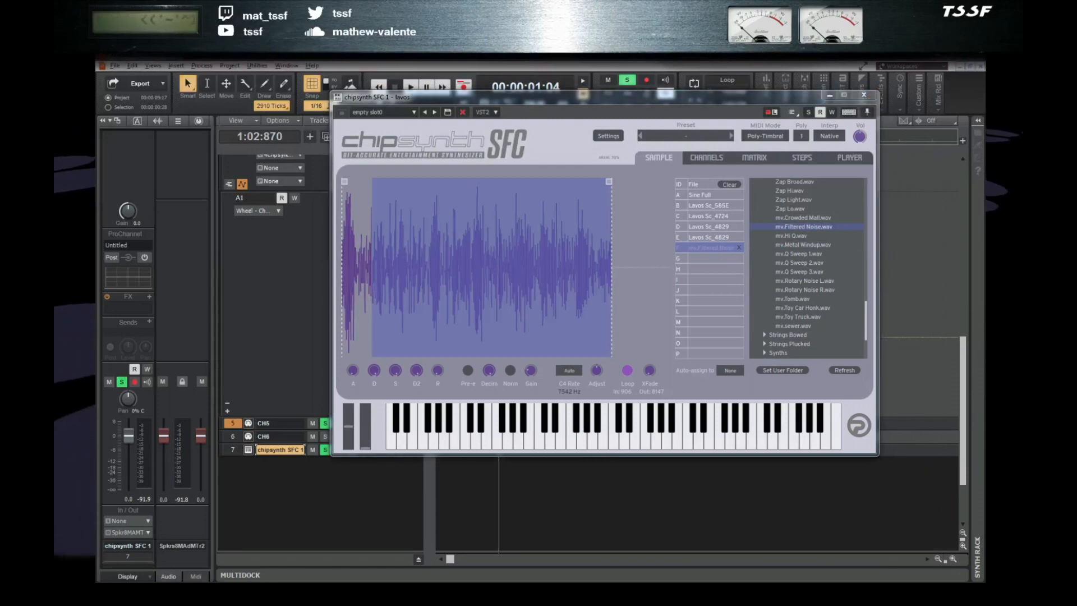
# - Minimize chipsynth SFC and play the project from the start to audition CH5 with the noise sample
pyautogui.click(830, 96)
pyautogui.press('w')
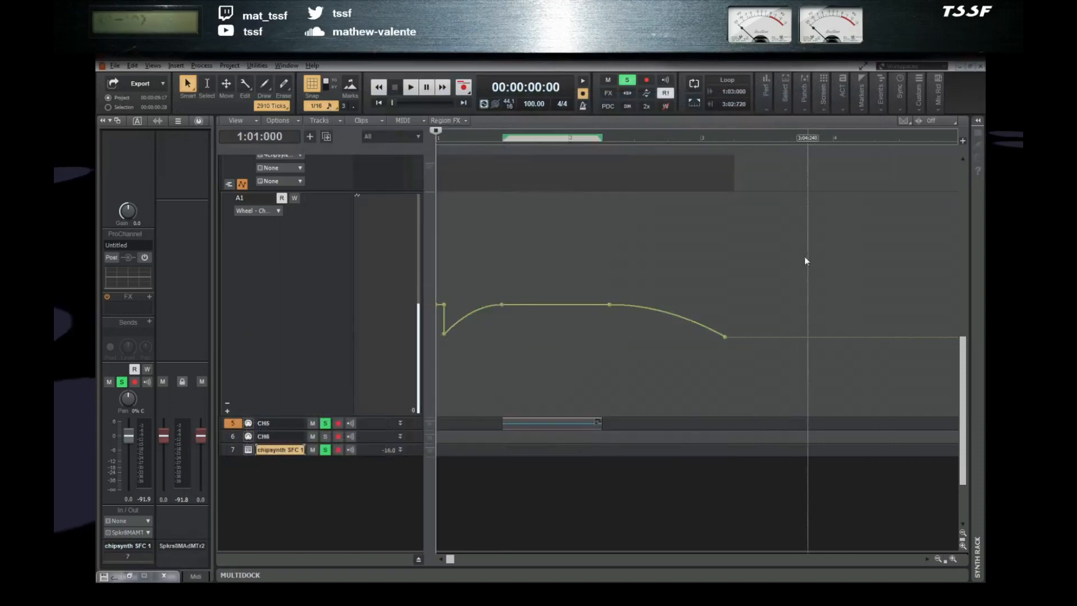
pyautogui.press('space')
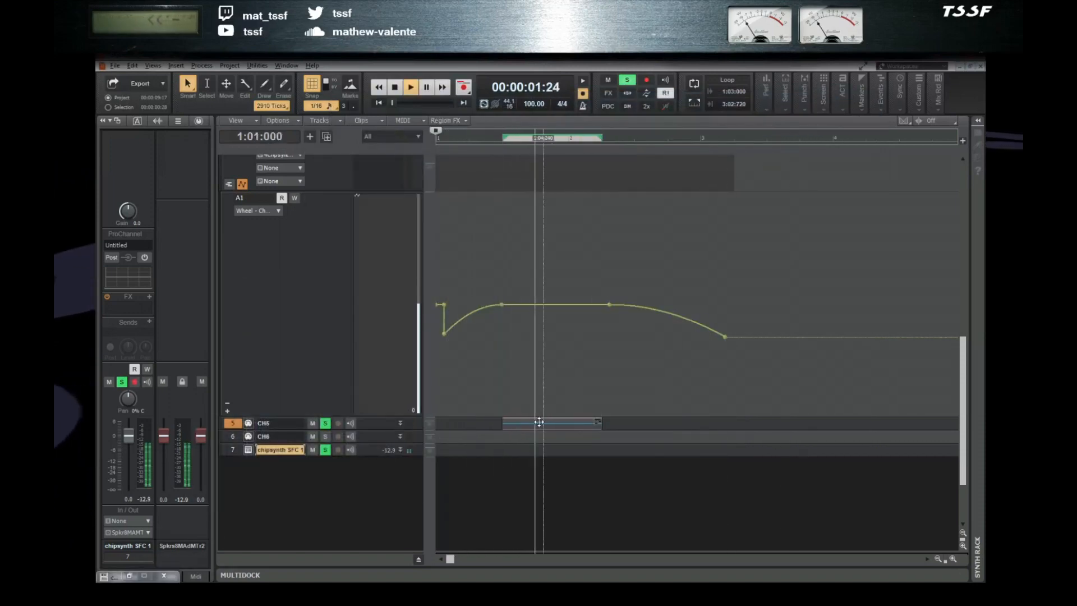
pyautogui.press('space')
# - Move the CH5 note to 1:01 above C8 in the piano roll and lengthen it to end near 3:02
pyautogui.doubleClick(538, 423)
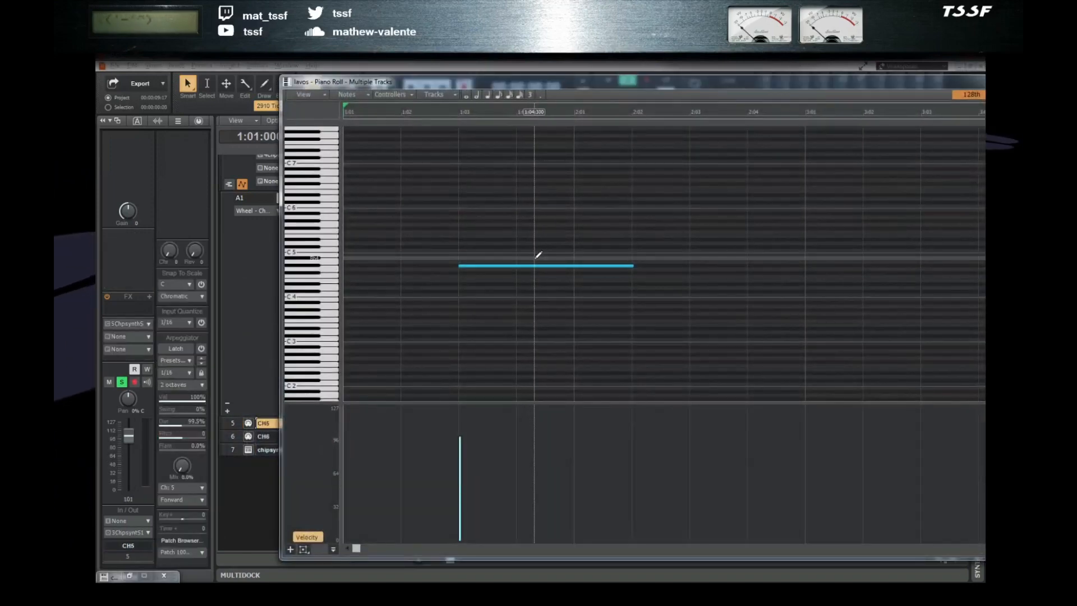
pyautogui.moveTo(547, 265); pyautogui.dragTo(423, 132)
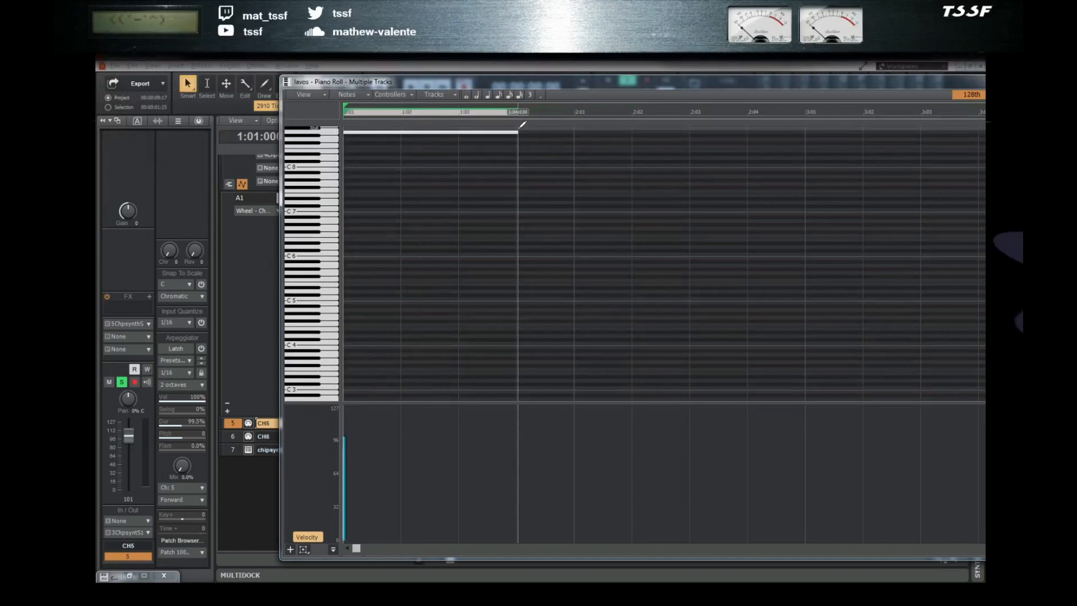
pyautogui.moveTo(522, 124); pyautogui.dragTo(773, 165)
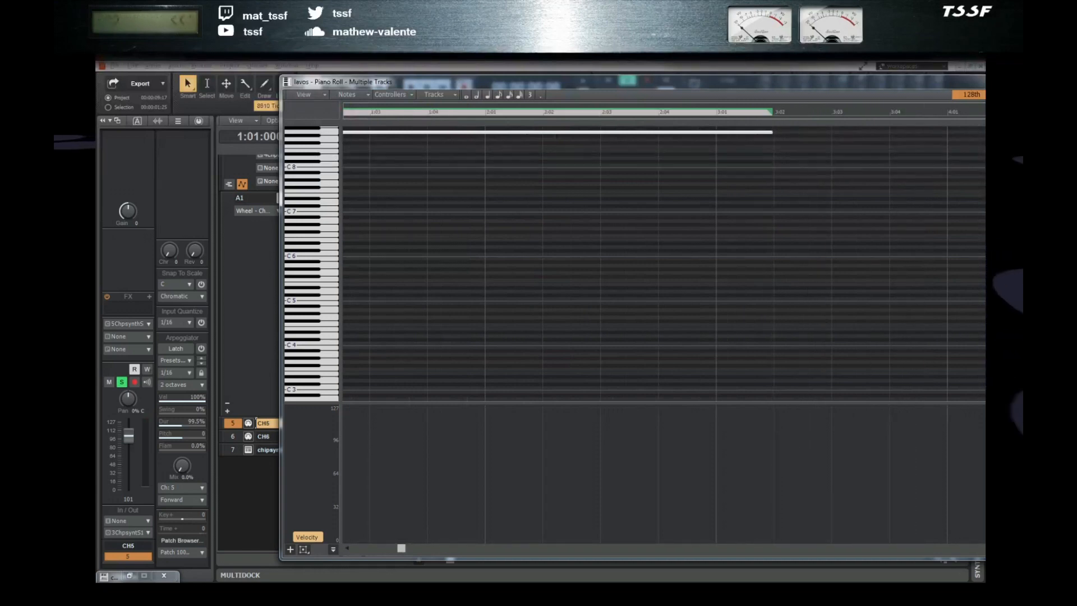
pyautogui.hotkey('alt', 'F4')
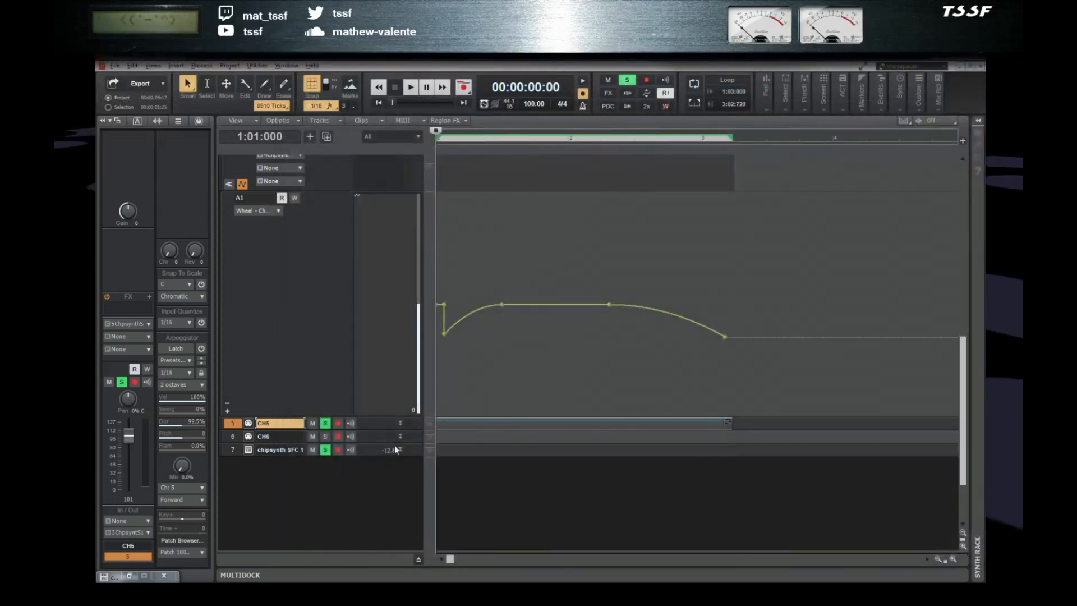
# - Enlarge the CH5 track and show its automation lane with a Wheel MIDI envelope on channel 1
pyautogui.moveTo(386, 430); pyautogui.dragTo(387, 507)
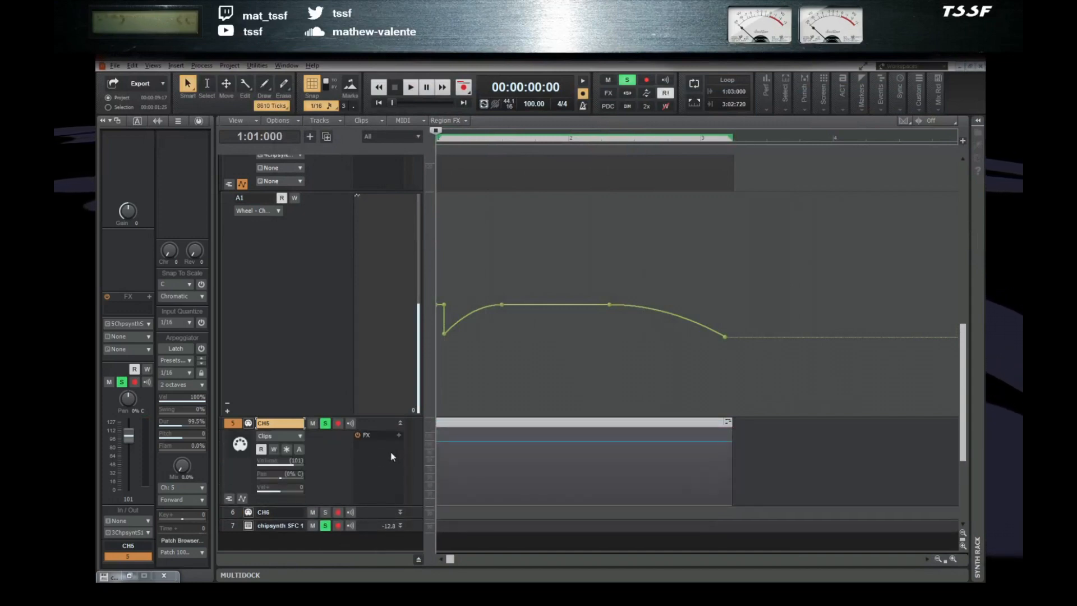
pyautogui.click(242, 499)
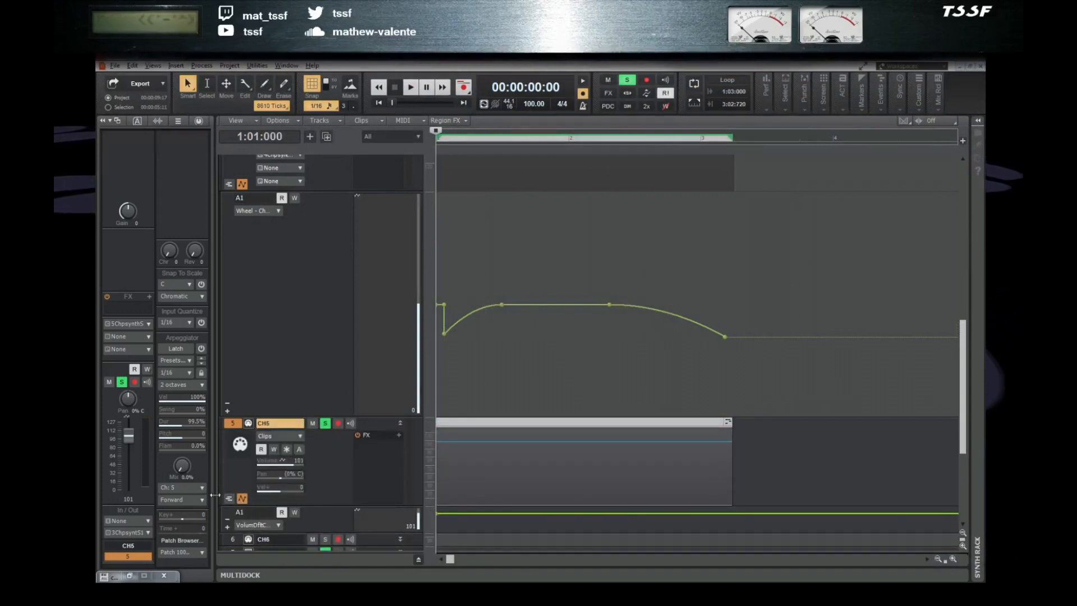
pyautogui.click(248, 526)
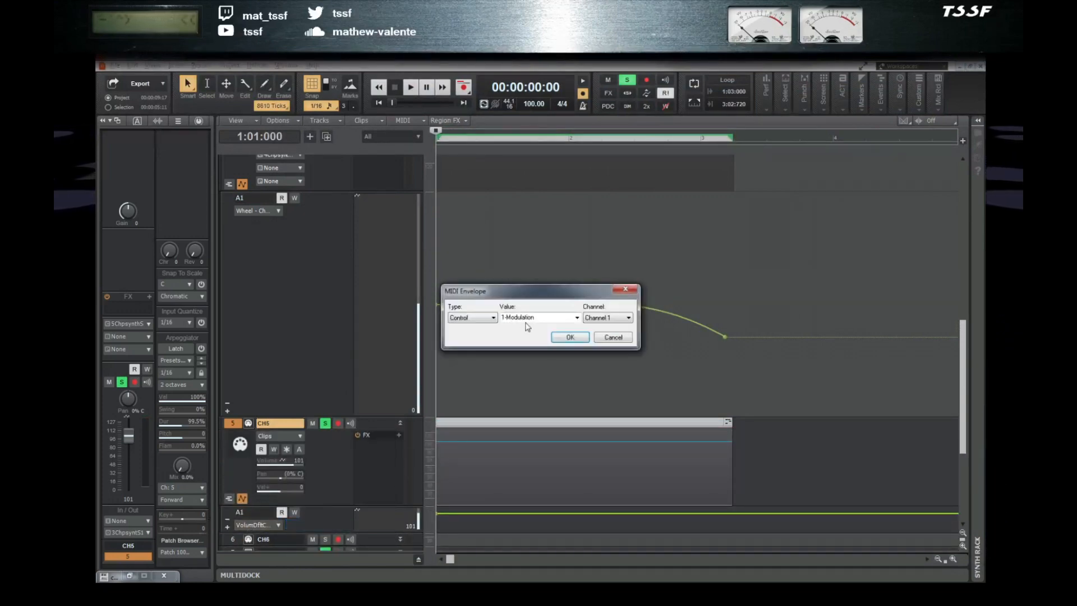
pyautogui.click(494, 318)
pyautogui.click(486, 340)
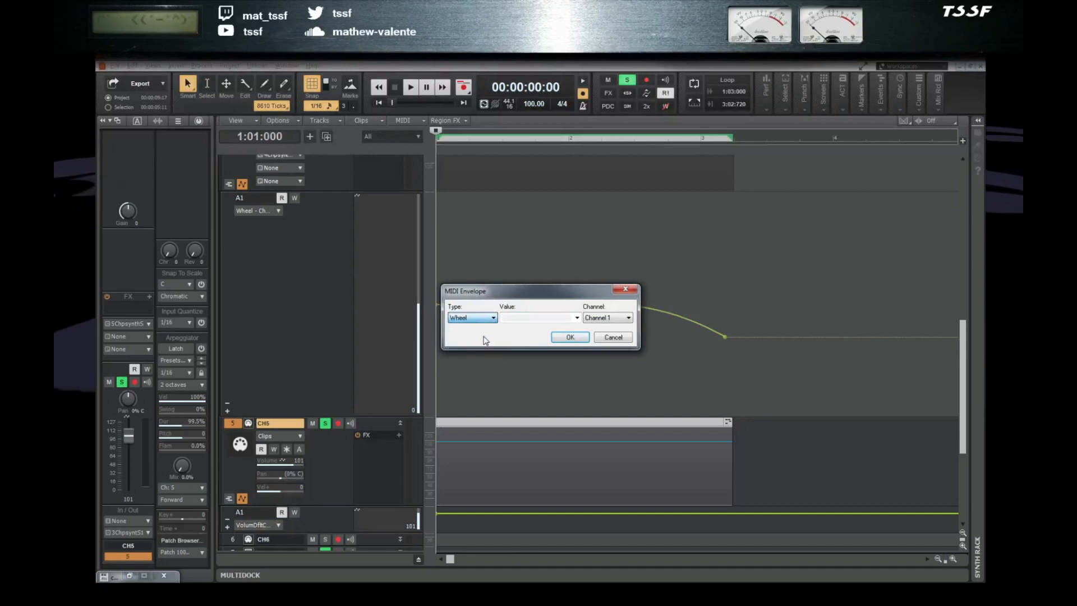
pyautogui.click(569, 337)
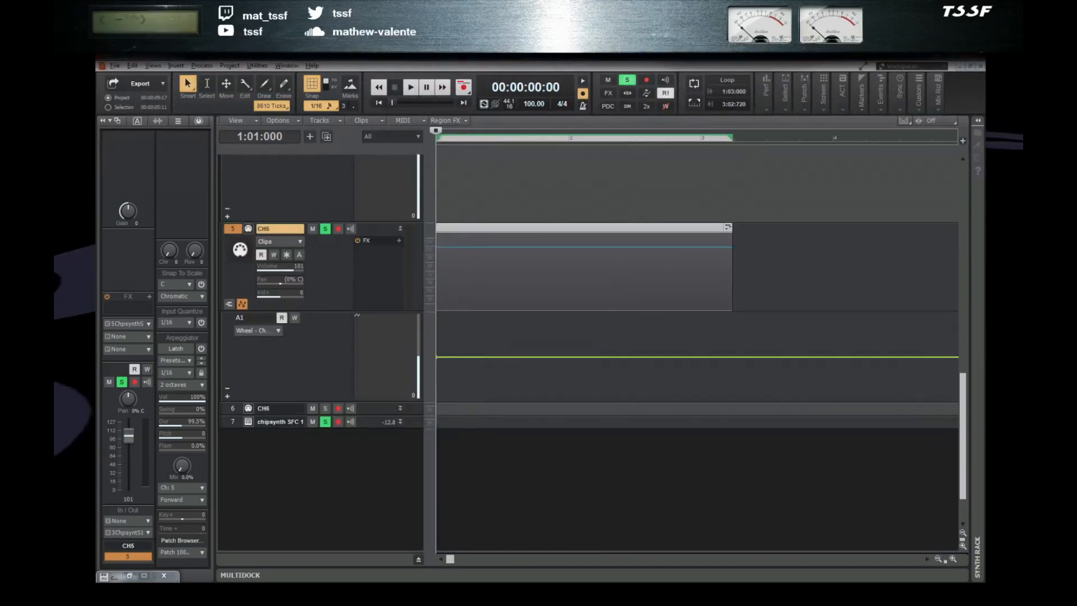
# - Play channel 5 in the SNES SPC700 Player and return to the project to compare it with CH5
pyautogui.hotkey('alt', 'Tab')
pyautogui.click(666, 472)
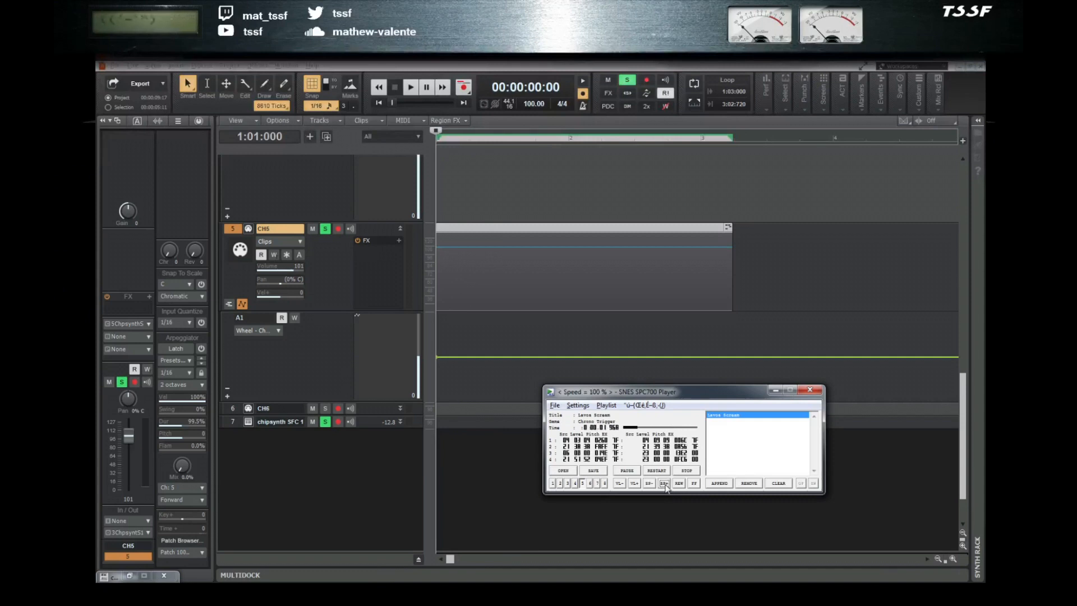
pyautogui.hotkey('alt', 'Tab')
pyautogui.press('space')
pyautogui.press('space')
# - Shape the CH5 wheel envelope into a curved fall from 1:01 to just before 1:04, jumping back to zero, and audition it
pyautogui.click(522, 357)
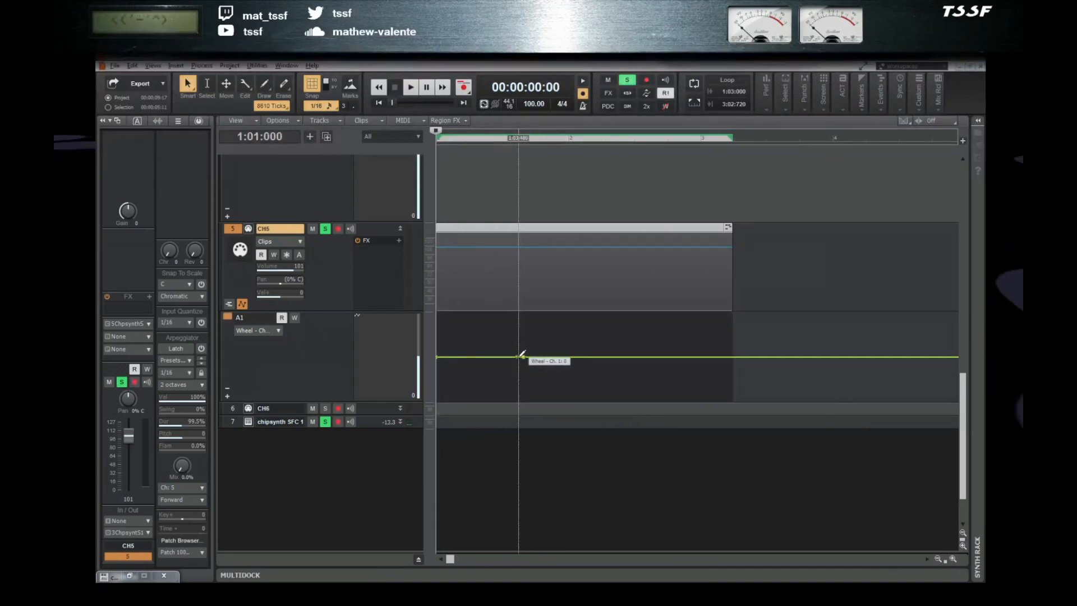
pyautogui.moveTo(522, 357); pyautogui.dragTo(532, 432)
pyautogui.press('space')
pyautogui.rightClick(494, 381)
pyautogui.click(523, 422)
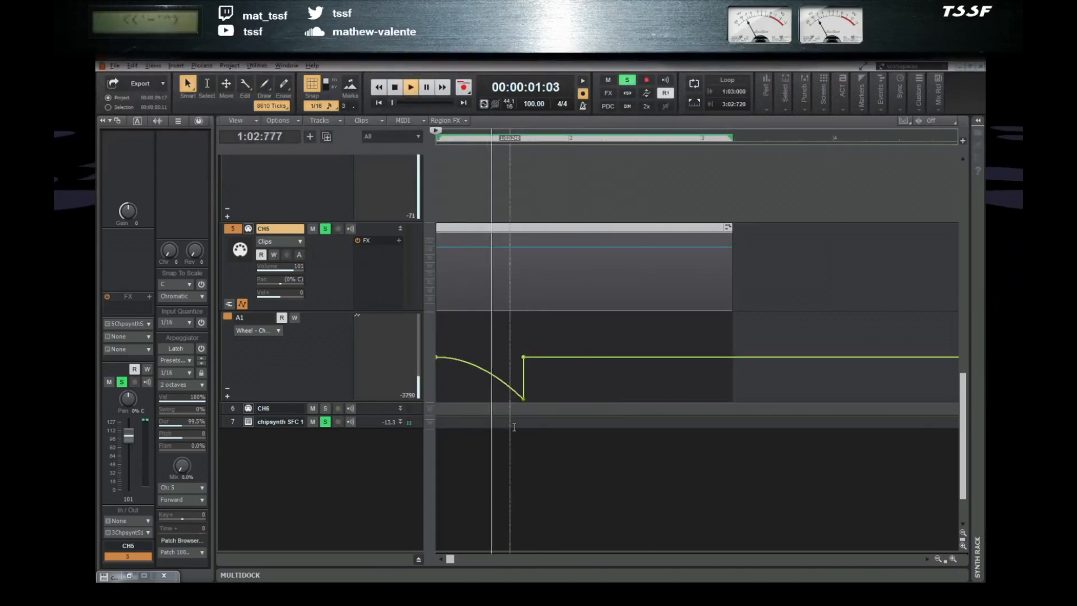
pyautogui.press('space')
# - Check channel 5 in the SNES SPC700 Player, lower the CH5 wheel level after the dip to about -2613, and play it back
pyautogui.hotkey('alt', 'Tab')
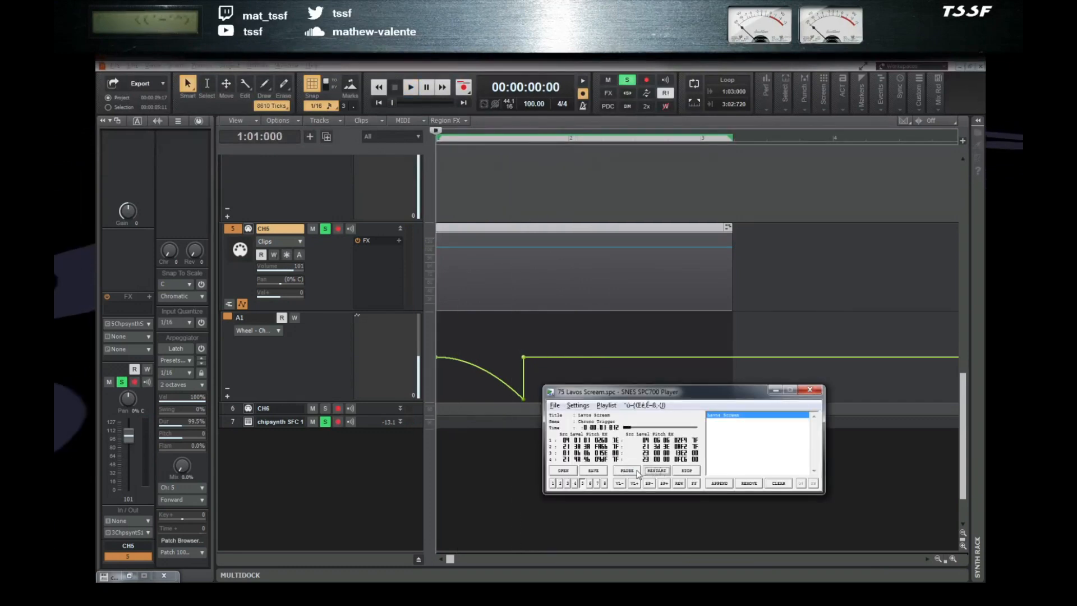
pyautogui.hotkey('alt', 'Tab')
pyautogui.moveTo(523, 357); pyautogui.dragTo(525, 370)
pyautogui.rightClick(570, 368)
pyautogui.click(582, 381)
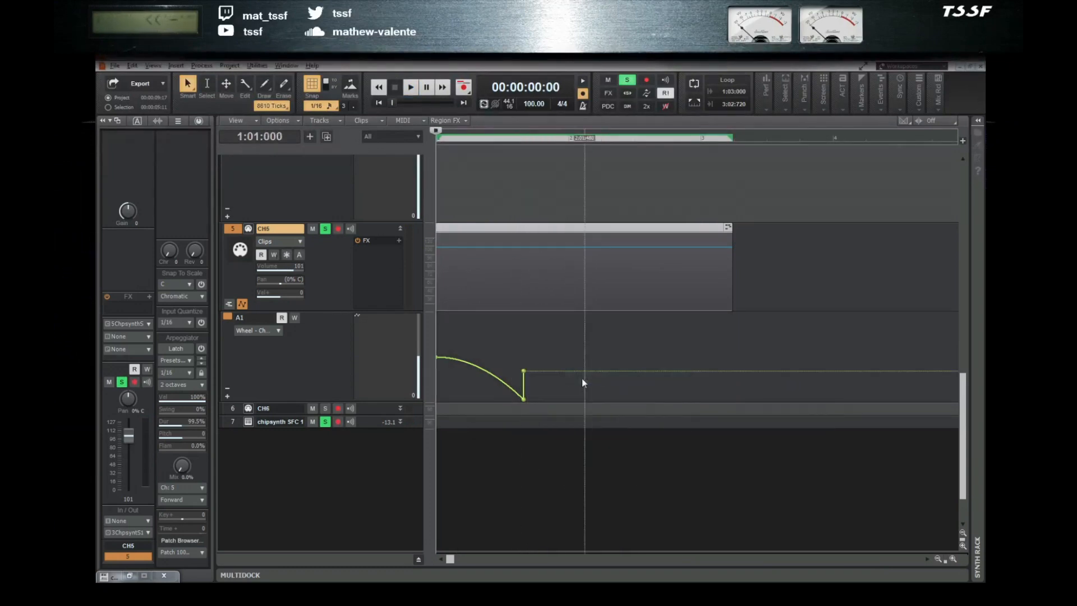
pyautogui.press('space')
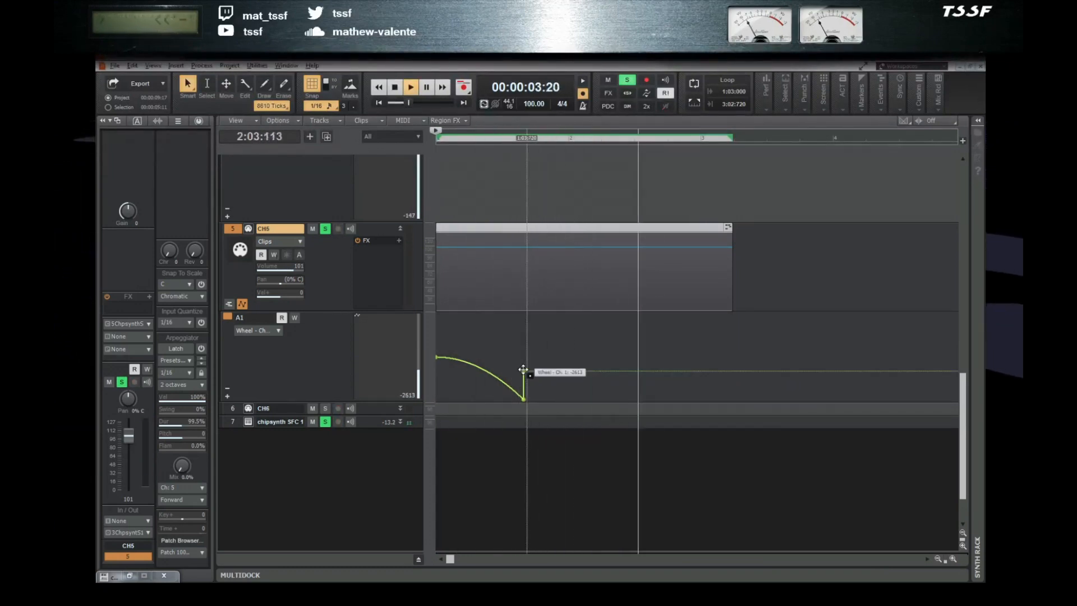
pyautogui.press('space')
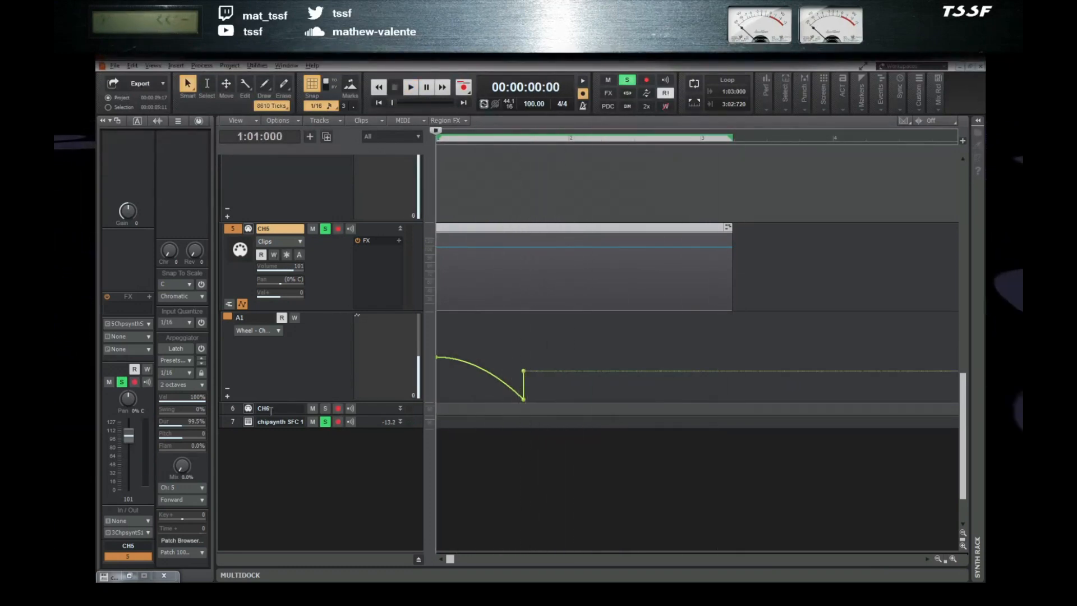
# - Play CH5 once more and compare it with channel 5 in the SNES SPC700 Player
pyautogui.press('space')
pyautogui.press('space')
pyautogui.hotkey('alt', 'Tab')
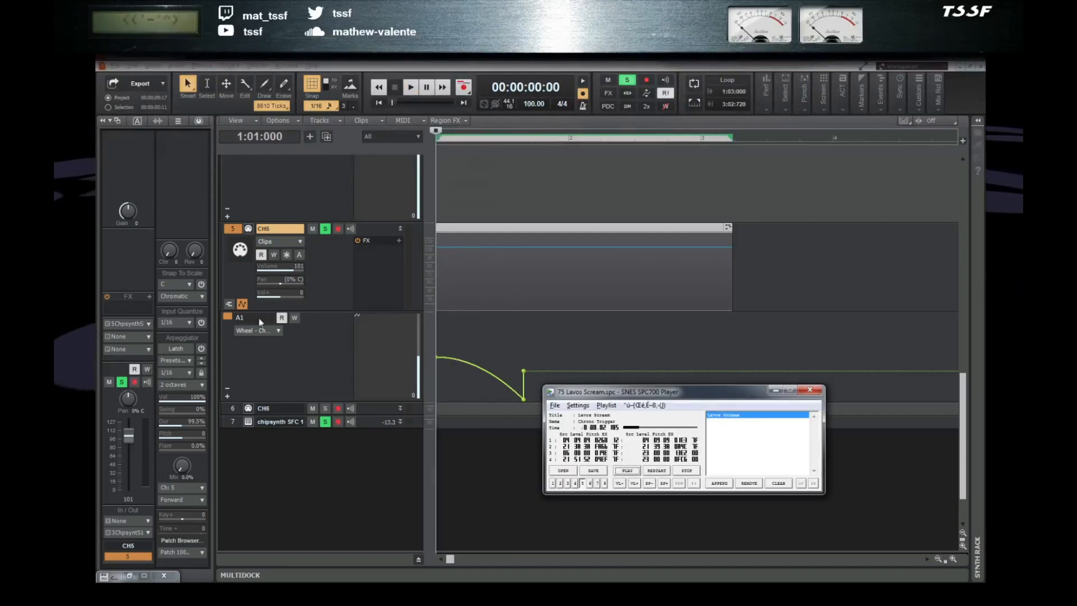
# - Review chipsynth SFC's sample, channel and modulation matrix settings for channel 5, and minimize the synth
pyautogui.click(249, 421)
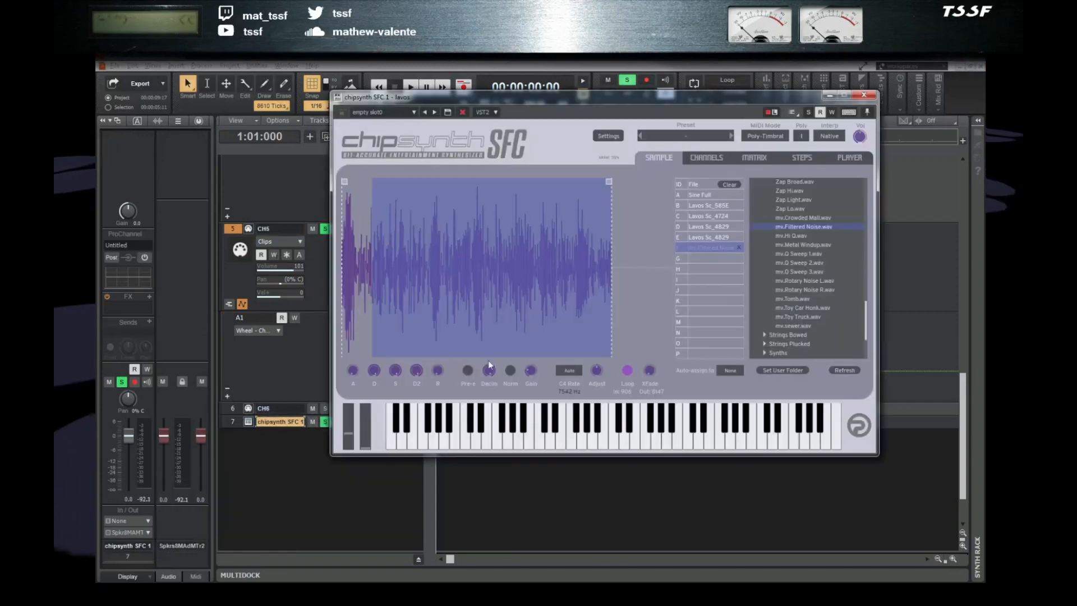
pyautogui.click(707, 158)
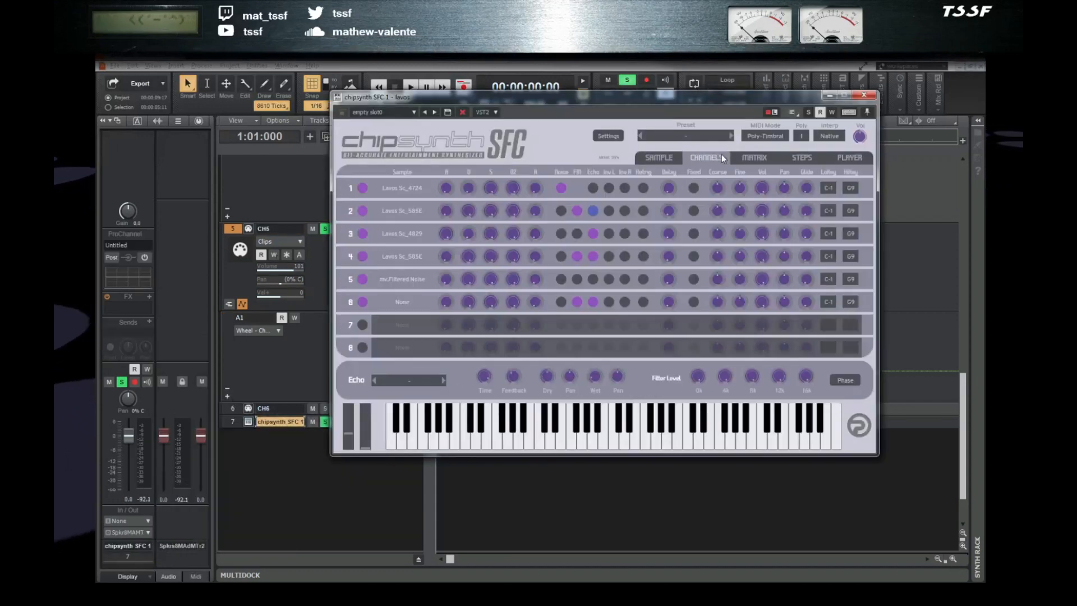
pyautogui.click(750, 157)
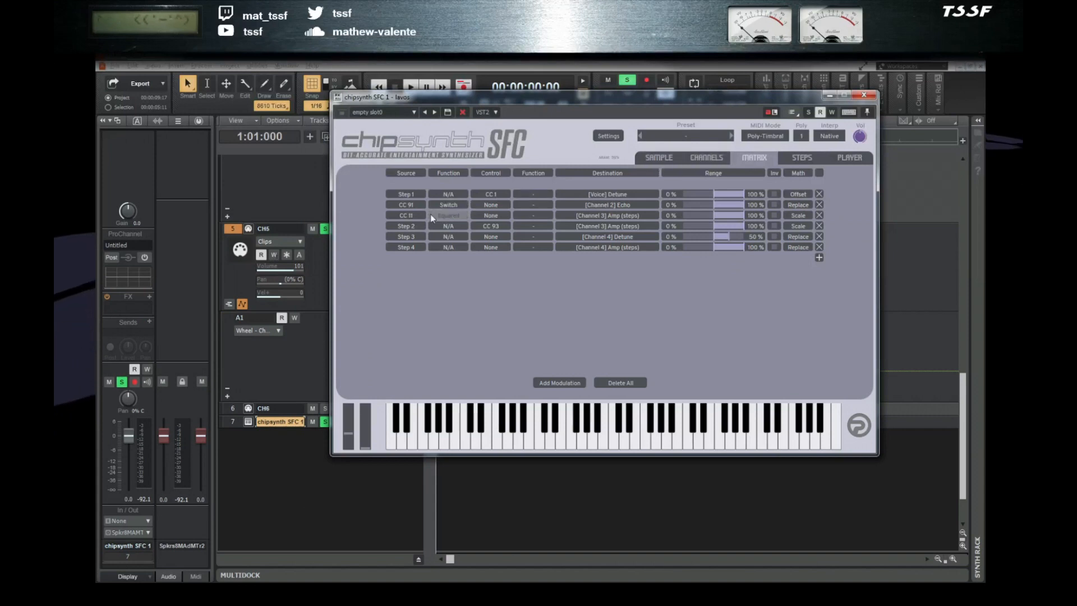
pyautogui.click(829, 96)
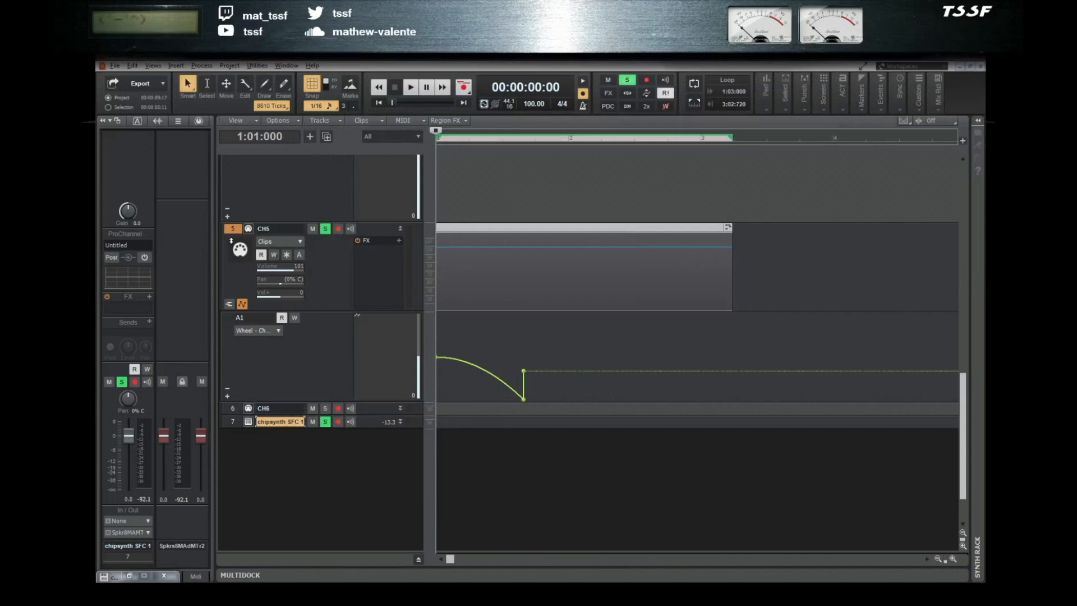
# - Open the CH5 clip in the piano roll, add a CC 11 controller lane, and choose the Line drawing shape
pyautogui.click(232, 234)
pyautogui.doubleClick(442, 225)
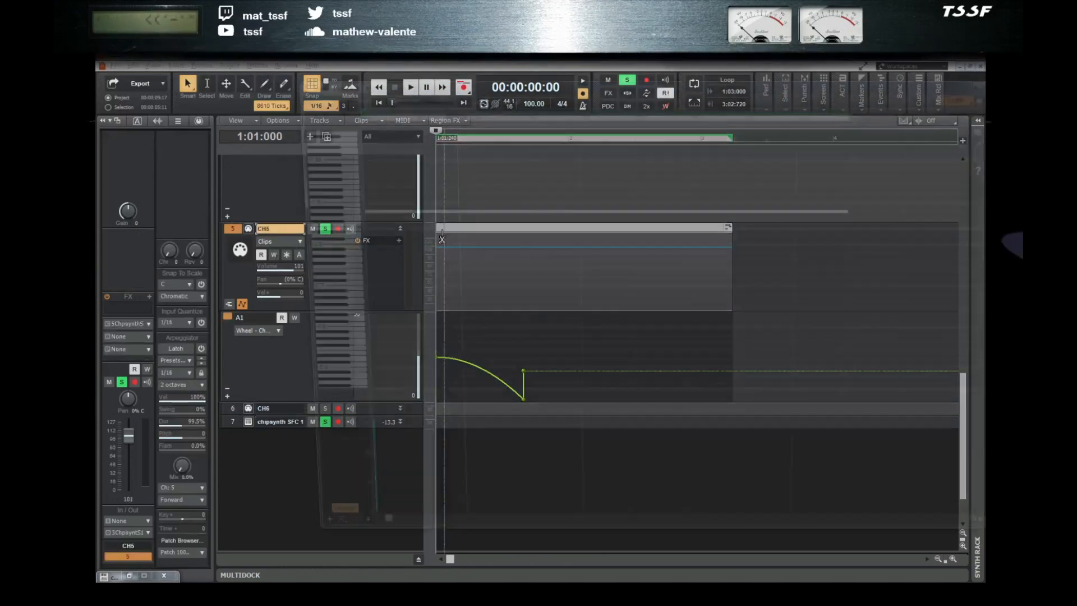
pyautogui.hotkey('shift', 'd')
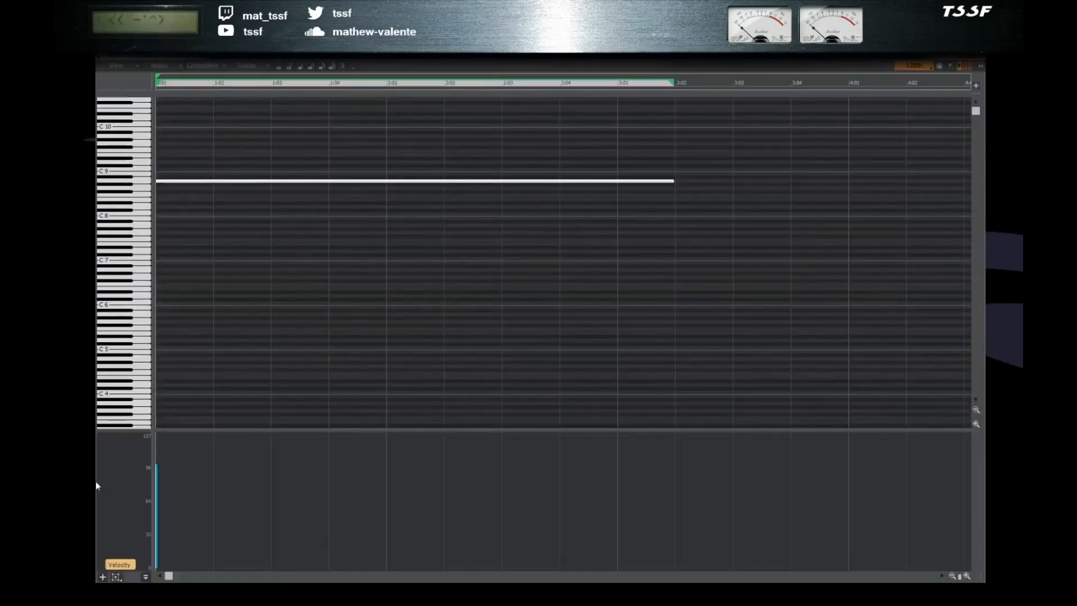
pyautogui.click(106, 565)
pyautogui.write('11')
pyautogui.click(240, 542)
pyautogui.press('t')
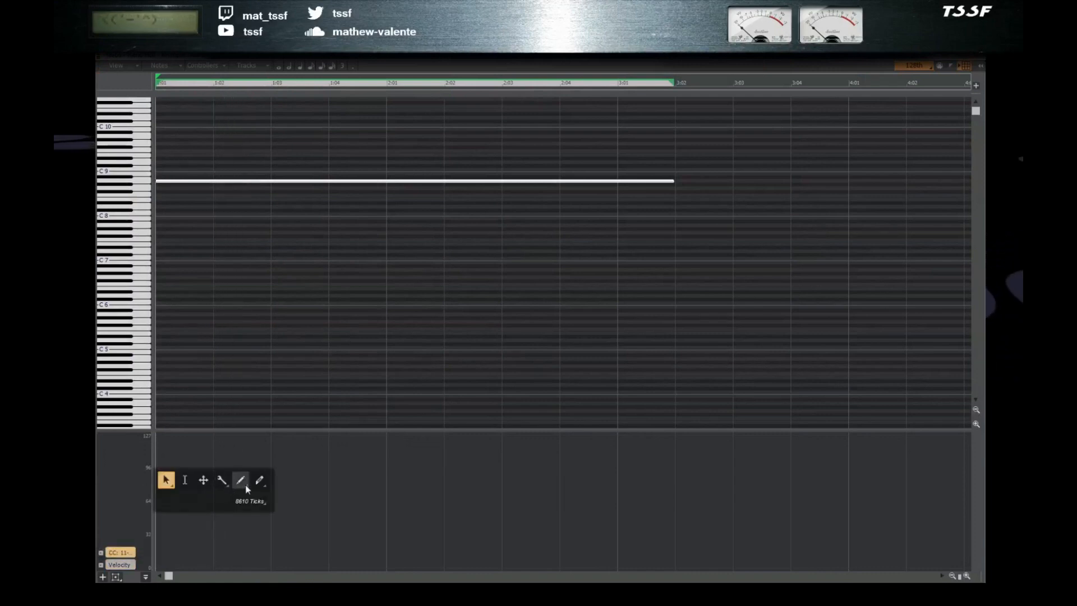
pyautogui.click(247, 486)
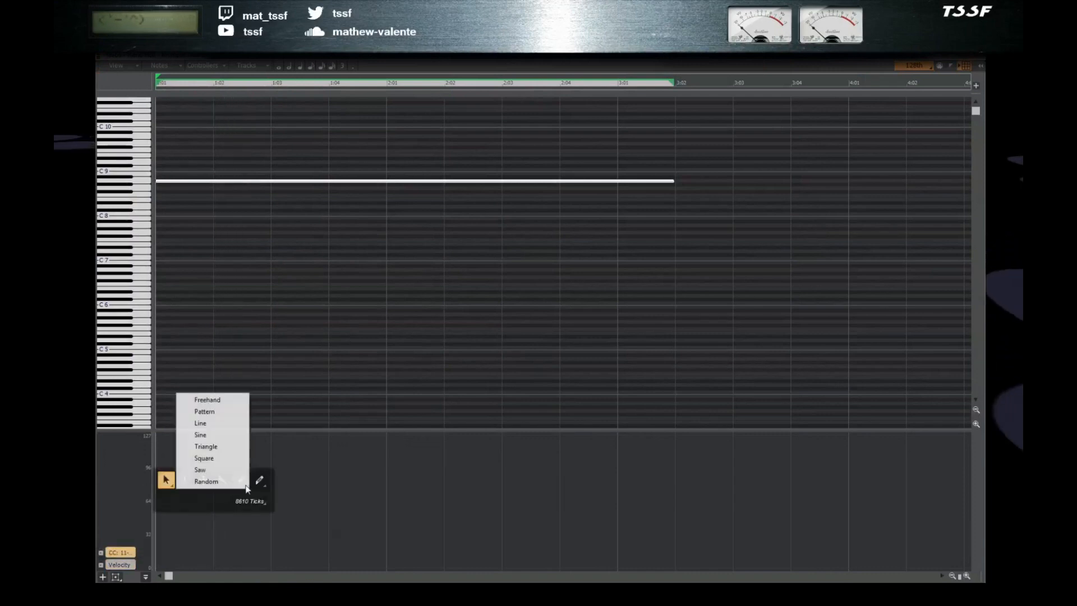
pyautogui.click(220, 423)
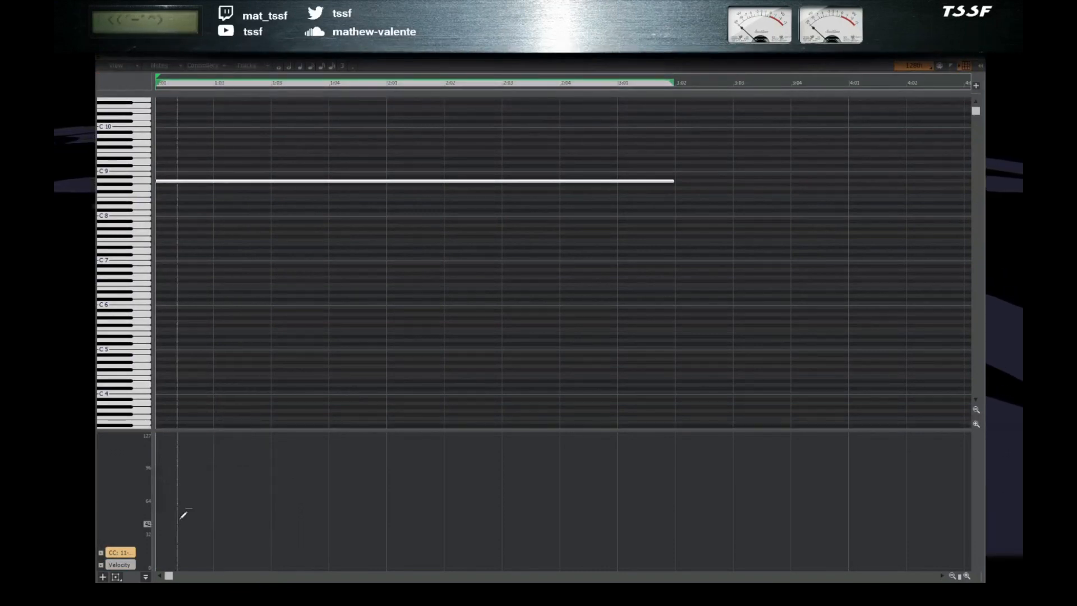
# - Try a straight rising CC 11 ramp from 1:01 to 2:01 under the CH5 note
pyautogui.moveTo(161, 567)
pyautogui.mouseDown()
pyautogui.moveTo(378, 484)
pyautogui.moveTo(384, 533)
pyautogui.moveTo(391, 516)
pyautogui.mouseUp()
pyautogui.press('space')
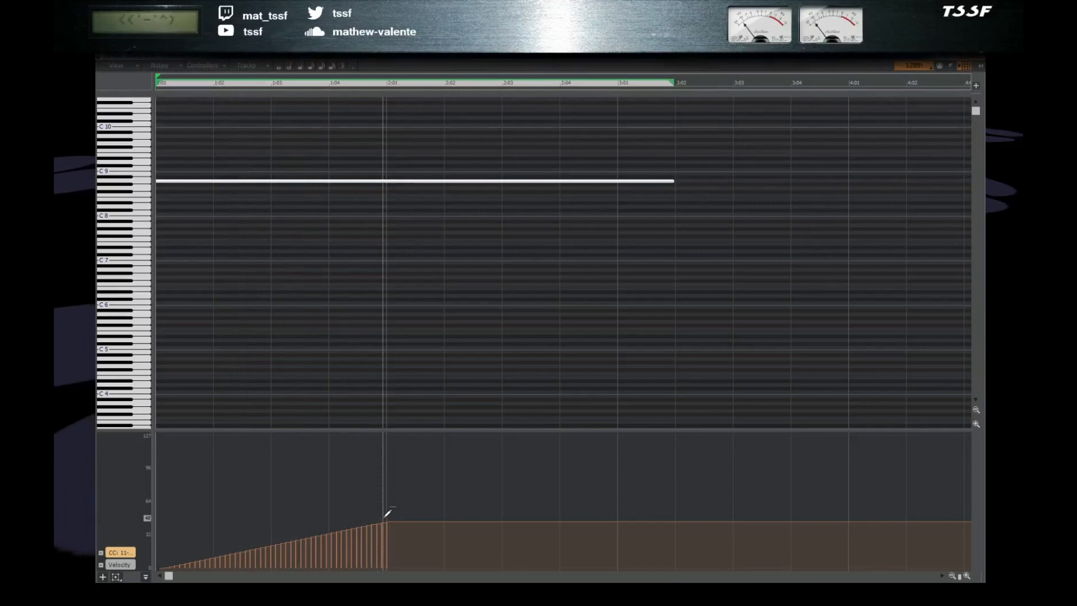
pyautogui.hotkey('ctrl', 'z')
pyautogui.press('space')
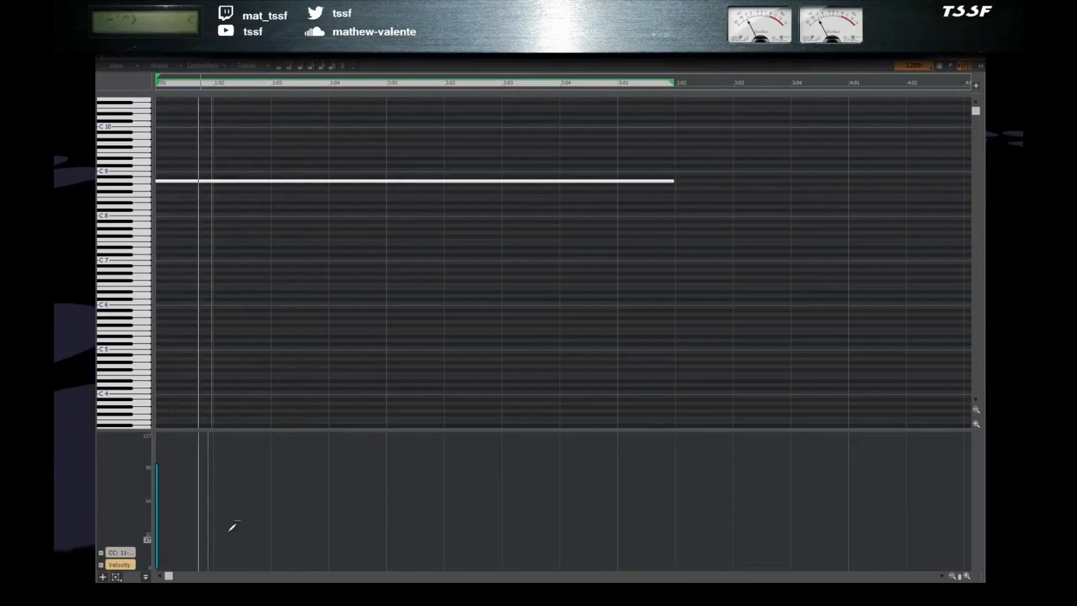
# - Draw a straight CC 11 ramp on CH5 from zero at 1:01 to about half range at 2:01, and audition it
pyautogui.click(122, 553)
pyautogui.press('space')
pyautogui.moveTo(290, 50)
pyautogui.mouseDown()
pyautogui.moveTo(615, 291)
pyautogui.moveTo(580, 248)
pyautogui.moveTo(542, 255)
pyautogui.moveTo(461, 132)
pyautogui.moveTo(409, 115)
pyautogui.mouseUp()
pyautogui.moveTo(284, 564)
pyautogui.mouseDown()
pyautogui.moveTo(450, 497)
pyautogui.moveTo(493, 510)
pyautogui.moveTo(513, 497)
pyautogui.mouseUp()
pyautogui.press('space')
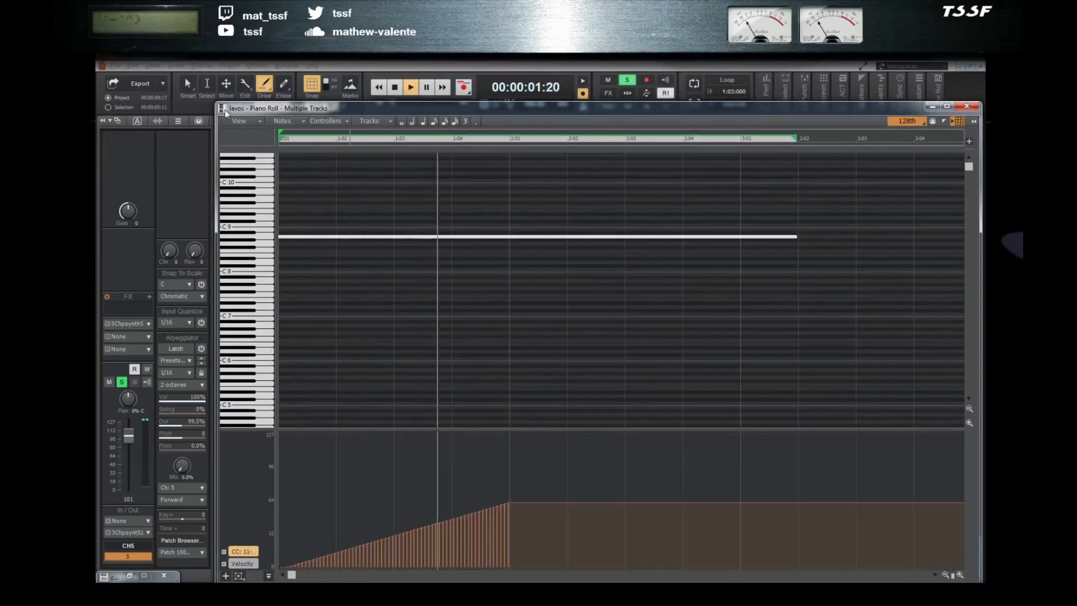
pyautogui.doubleClick(225, 110)
pyautogui.press('space')
pyautogui.press('space')
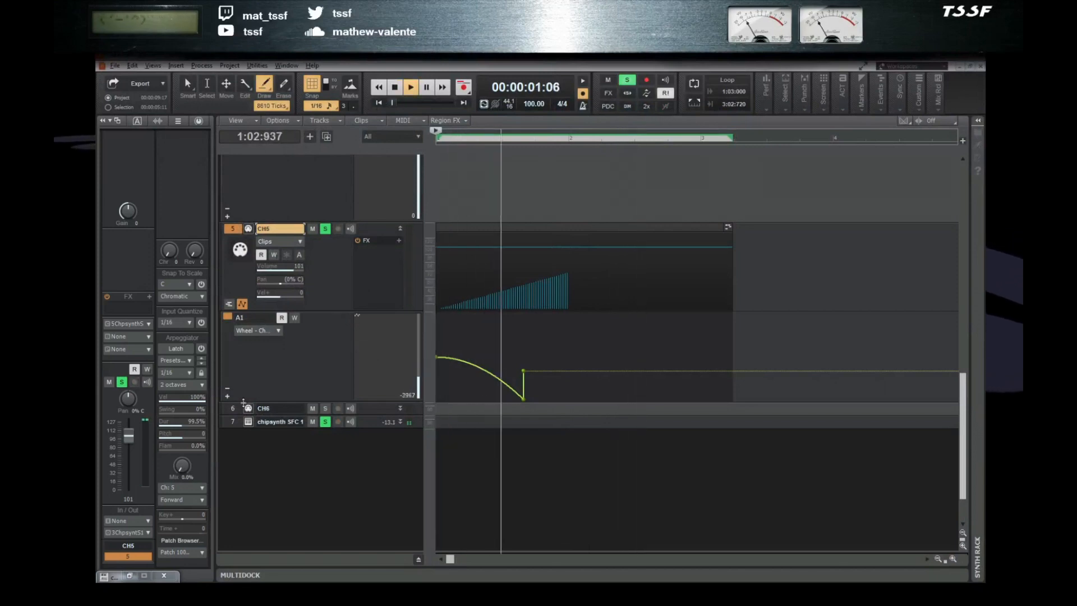
# - Set the CC 11 modulation's destination to Voice Amplitude in chipsynth SFC's matrix, audition CH5, and close the synth
pyautogui.click(248, 422)
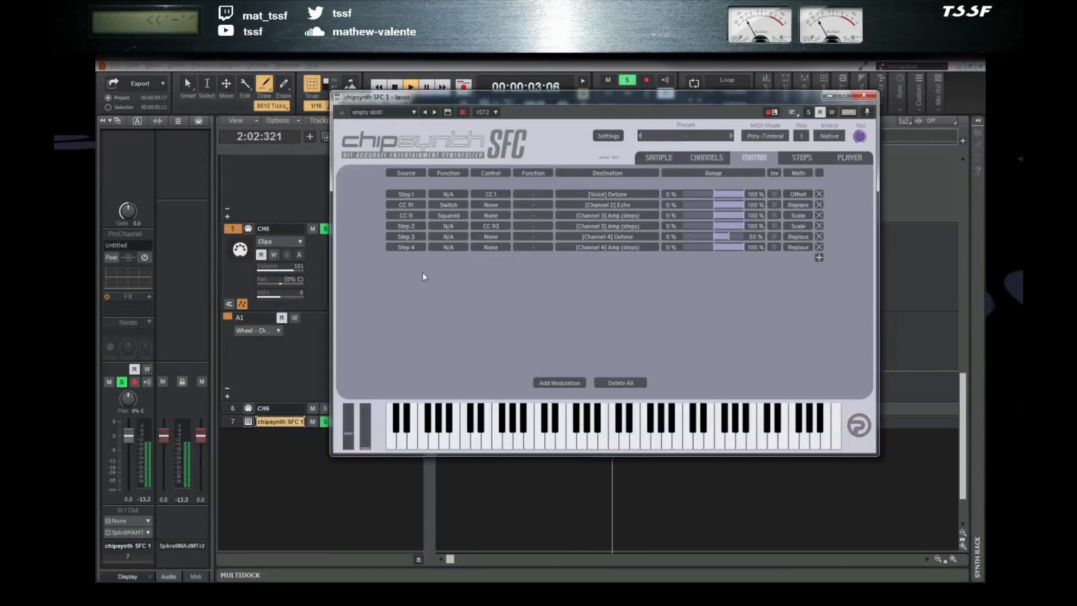
pyautogui.press('space')
pyautogui.moveTo(605, 104); pyautogui.dragTo(596, 180)
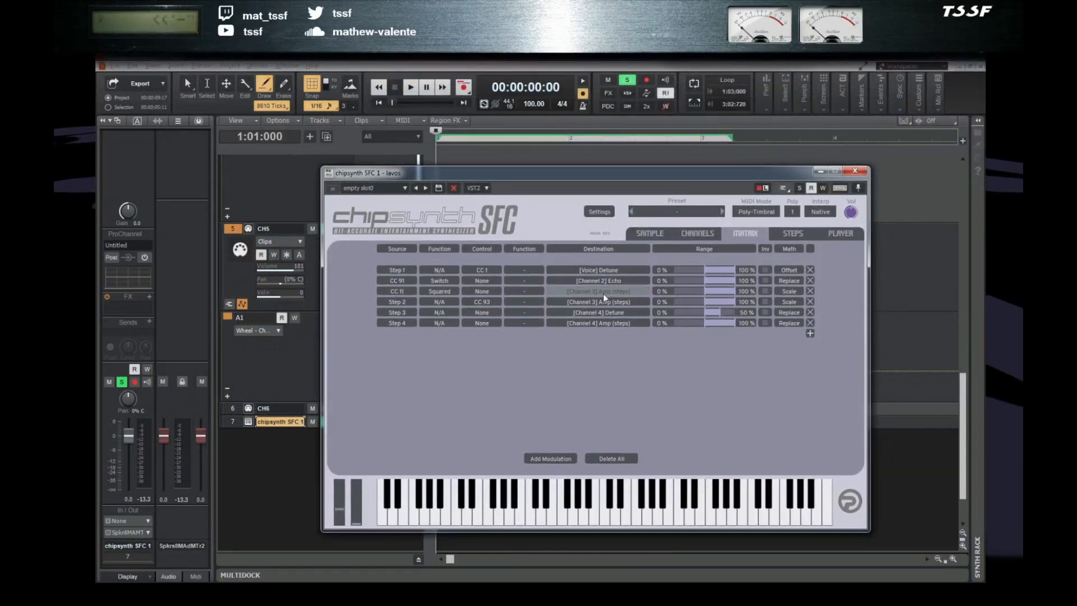
pyautogui.click(605, 291)
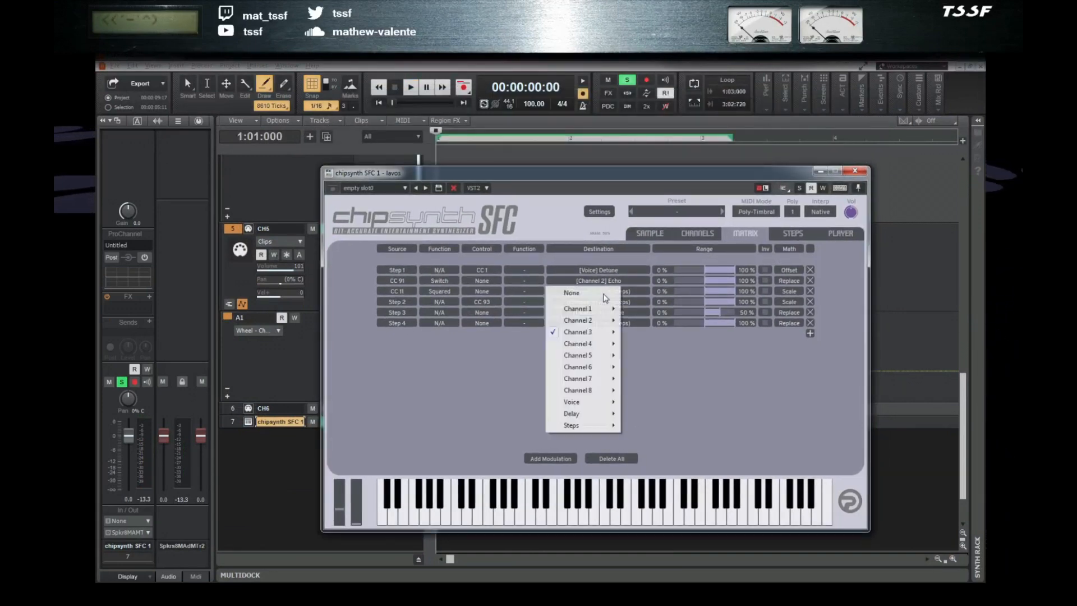
pyautogui.moveTo(600, 402)
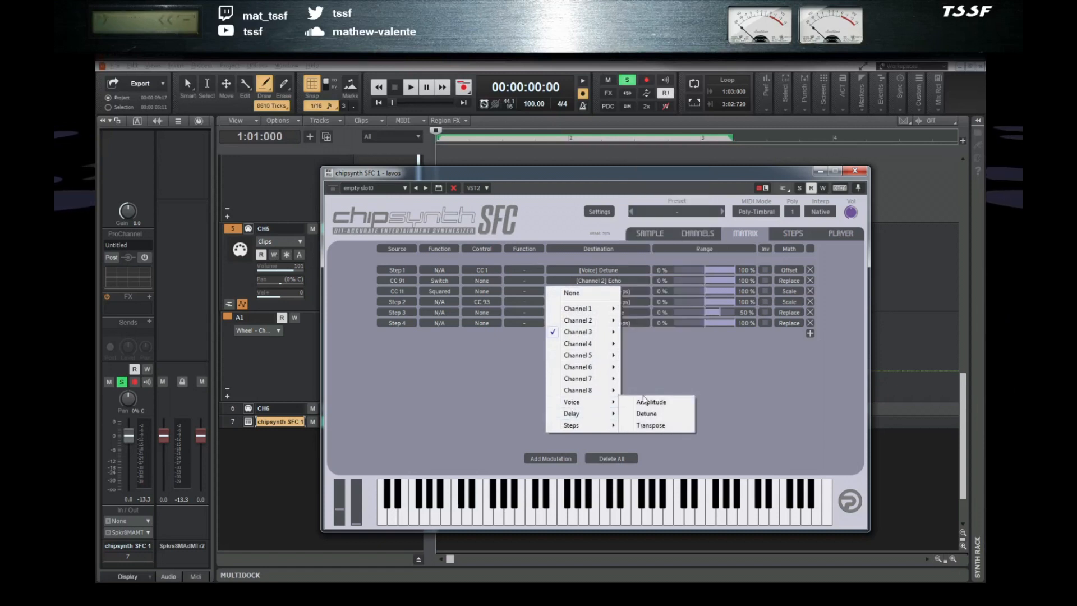
pyautogui.click(646, 402)
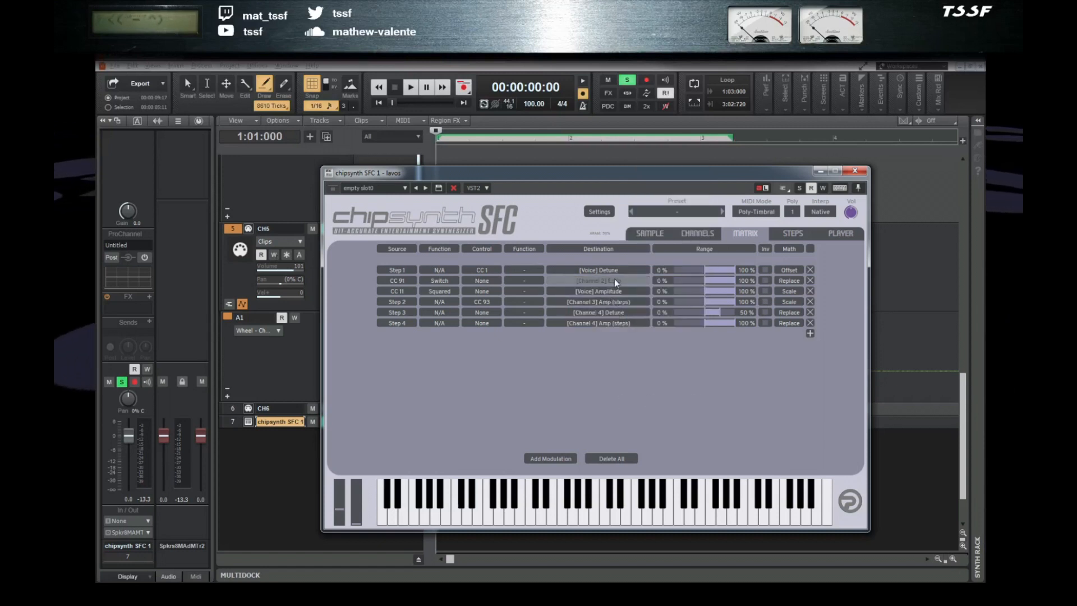
pyautogui.press('space')
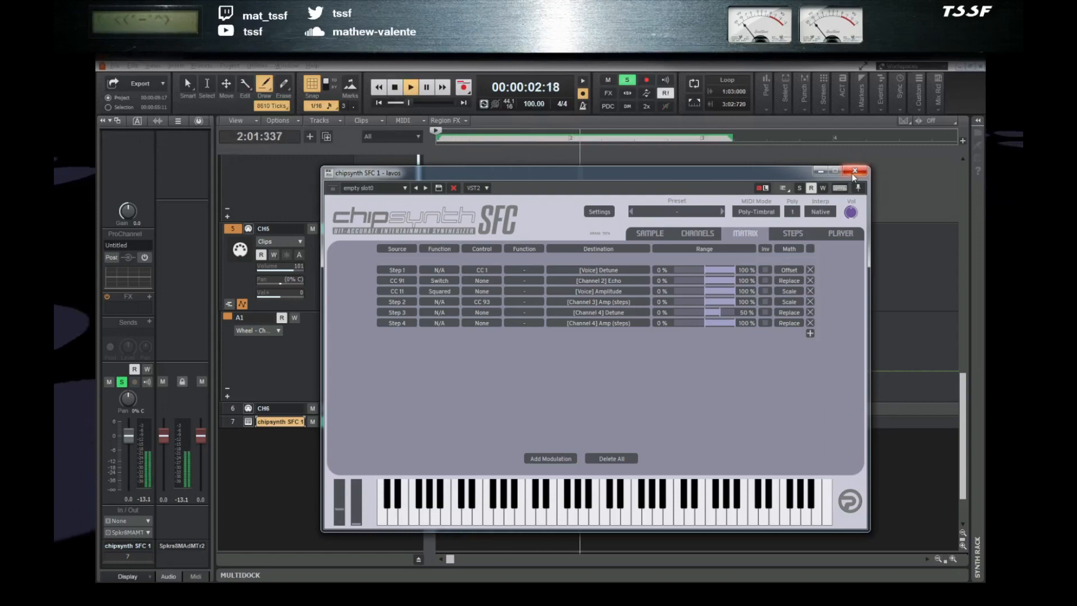
pyautogui.click(853, 178)
pyautogui.press('space')
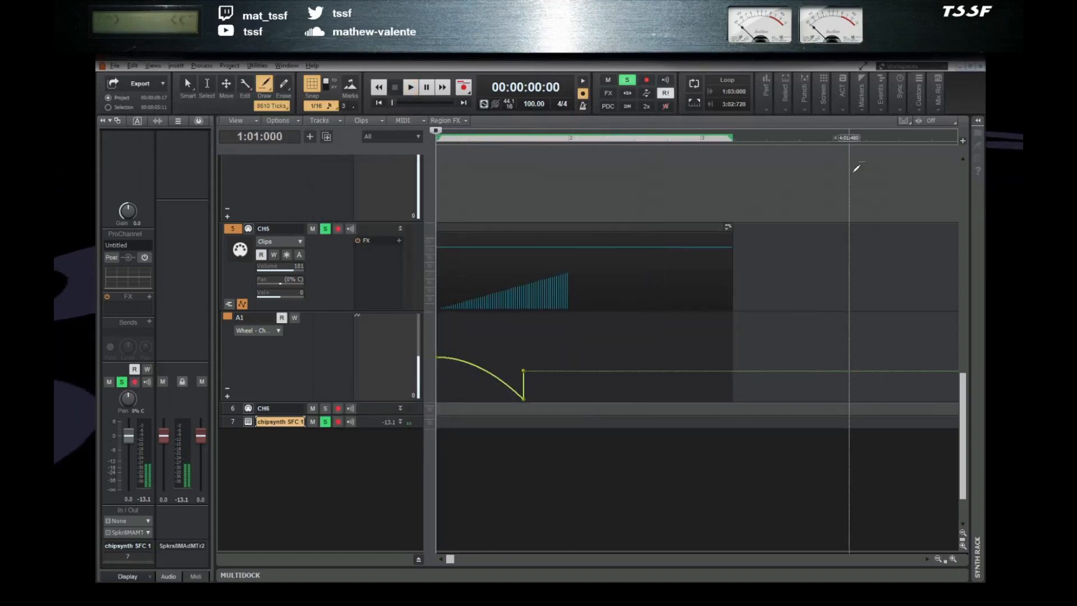
# - Review CH5's CC 11 ramp in the piano roll and play it back
pyautogui.doubleClick(525, 242)
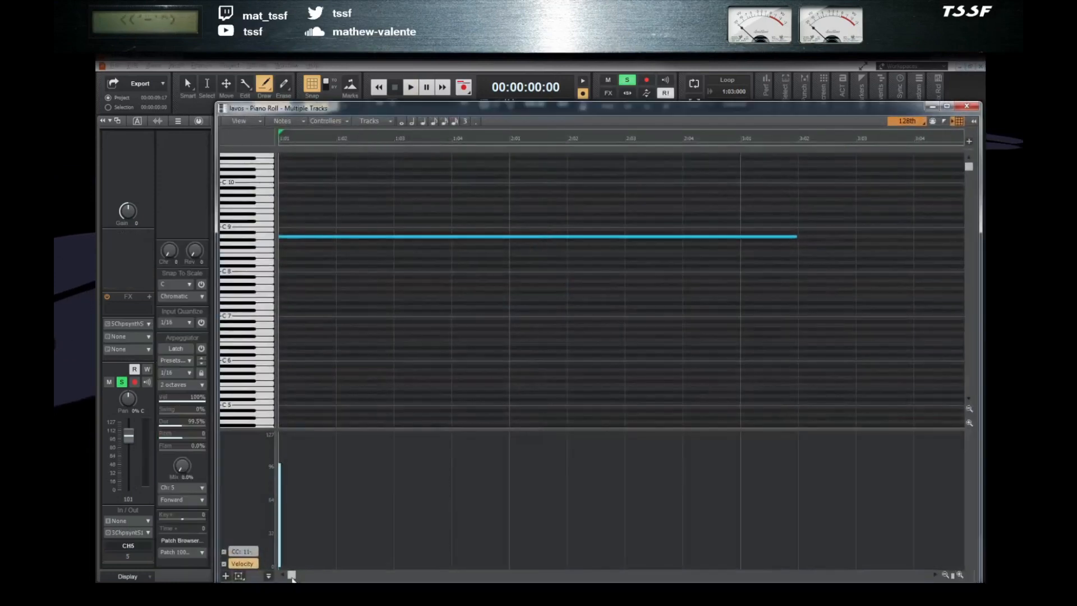
pyautogui.click(237, 553)
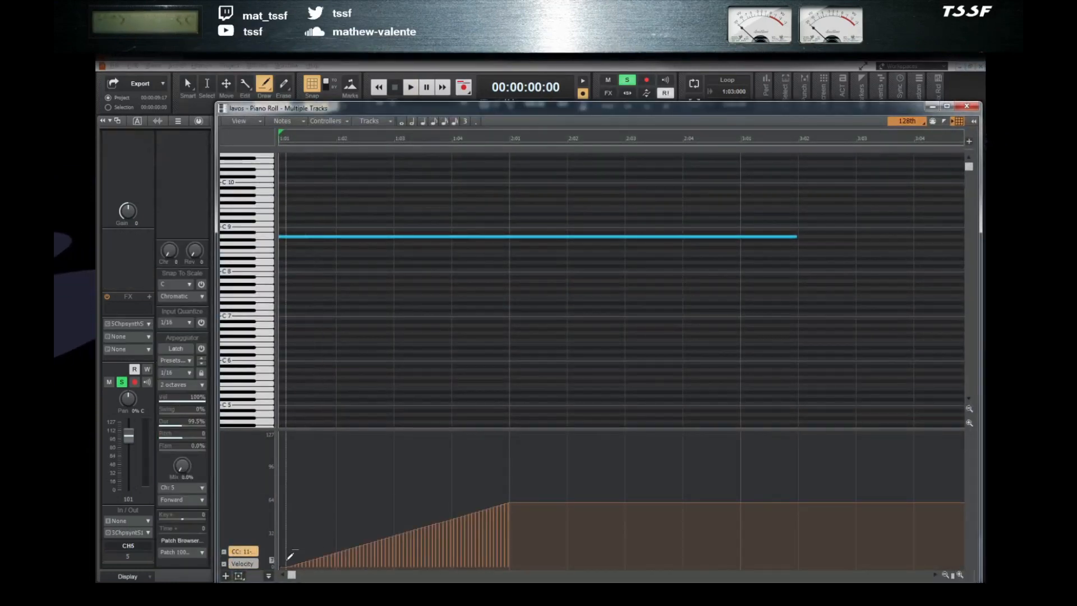
pyautogui.press('space')
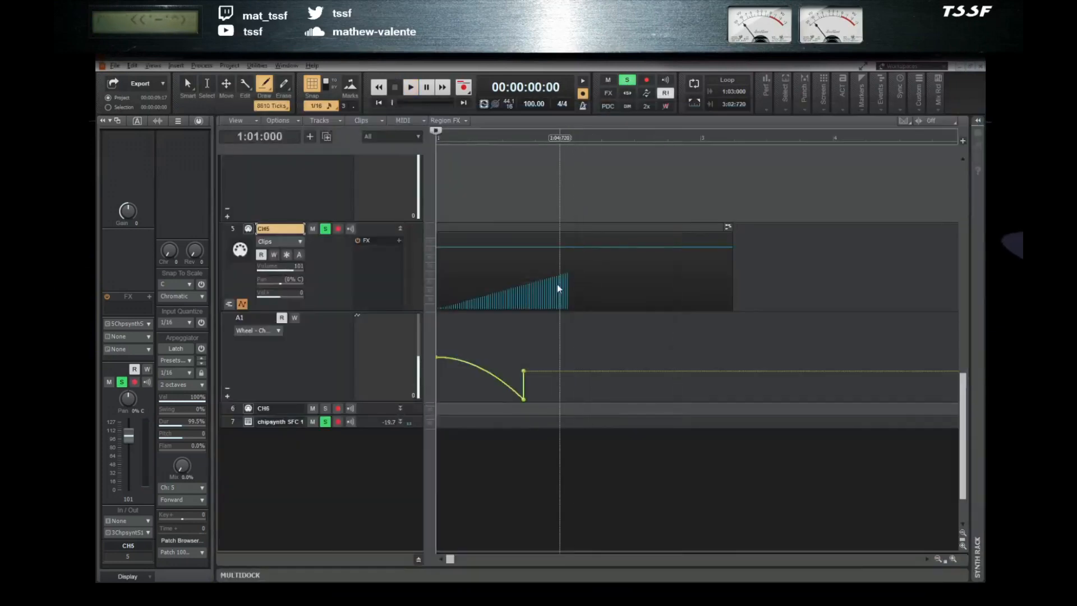
# - Solo CH3 alongside CH5, play them together, and clear the solos
pyautogui.scroll(8, 558, 289)
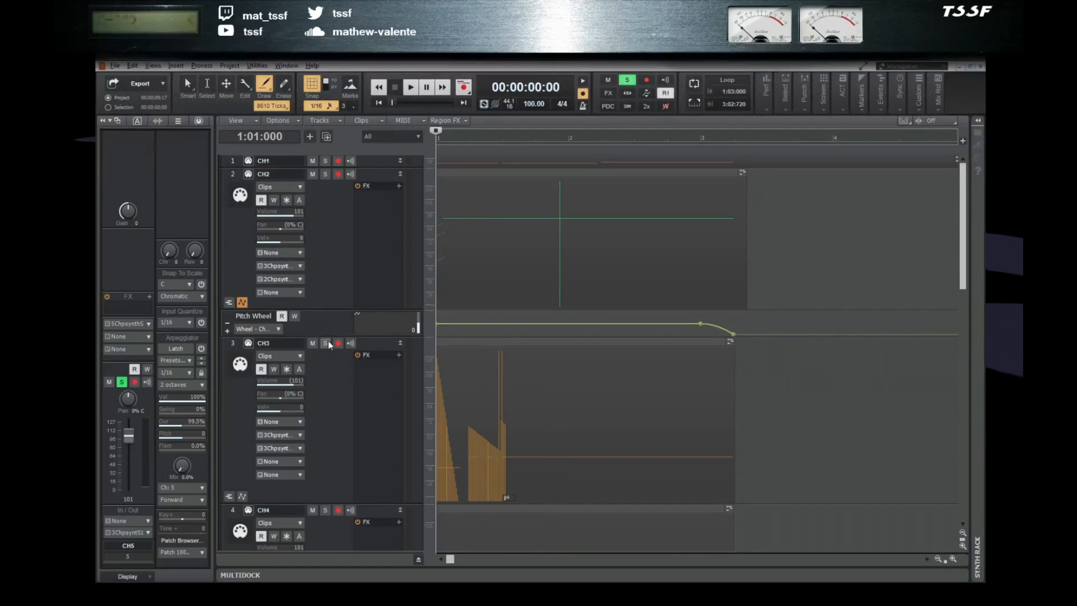
pyautogui.click(326, 343)
pyautogui.press('space')
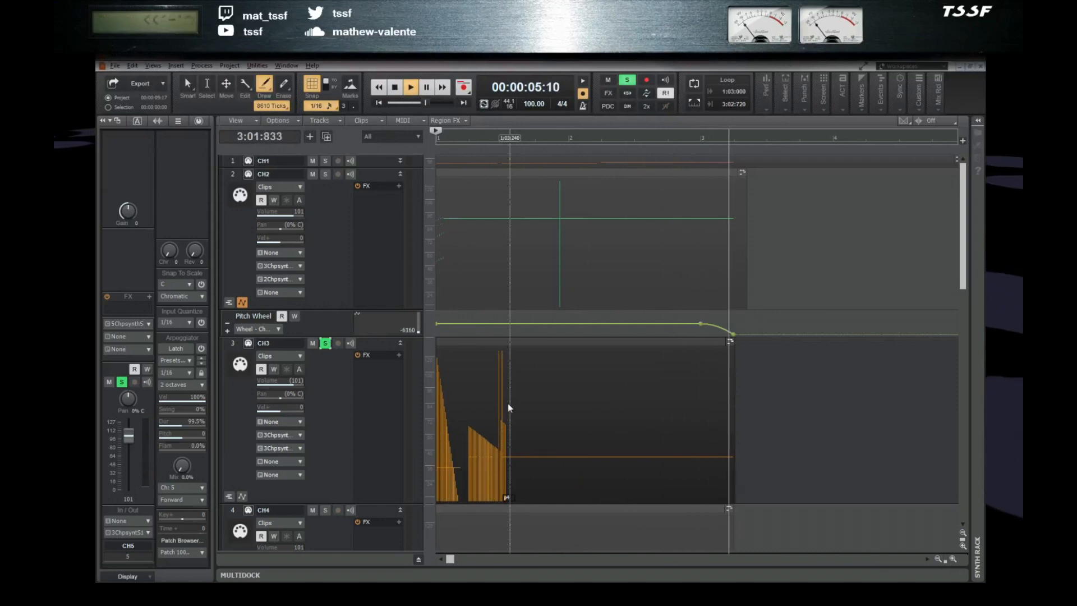
pyautogui.press('space')
pyautogui.scroll(-6, 507, 409)
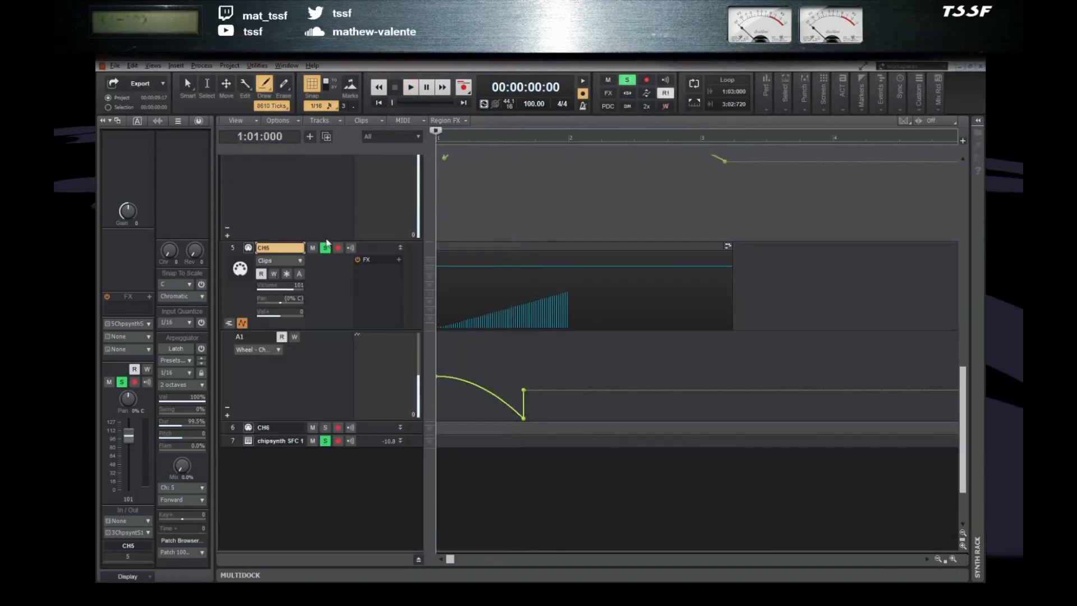
pyautogui.click(325, 248)
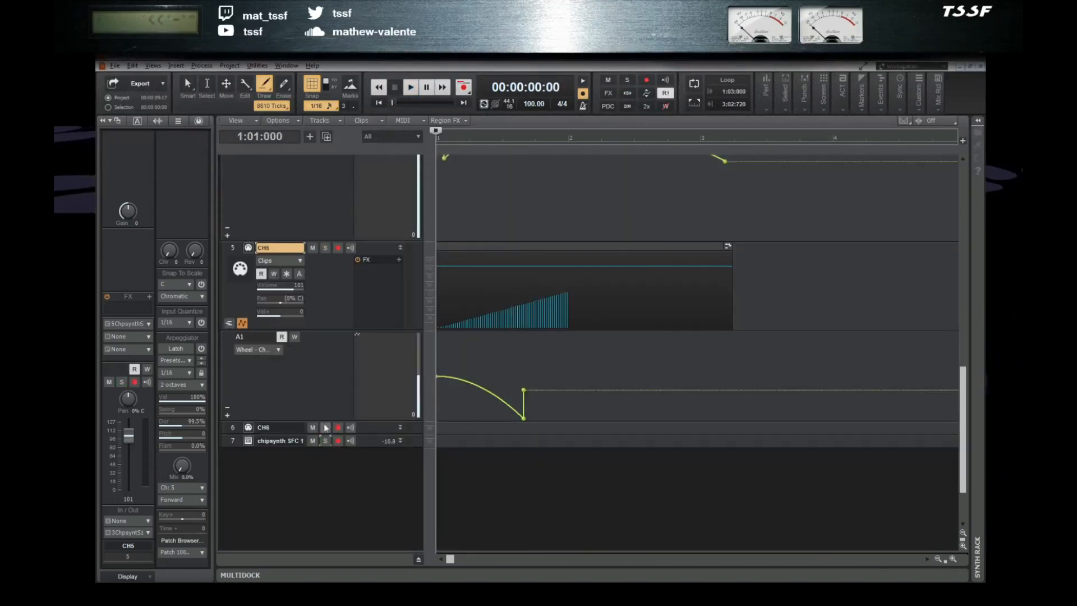
# - Switch to the SNES SPC700 Player, isolate channel 6 of Lavos Scream, change an Expansion option, and replay the channel
pyautogui.hotkey('alt', 'Tab')
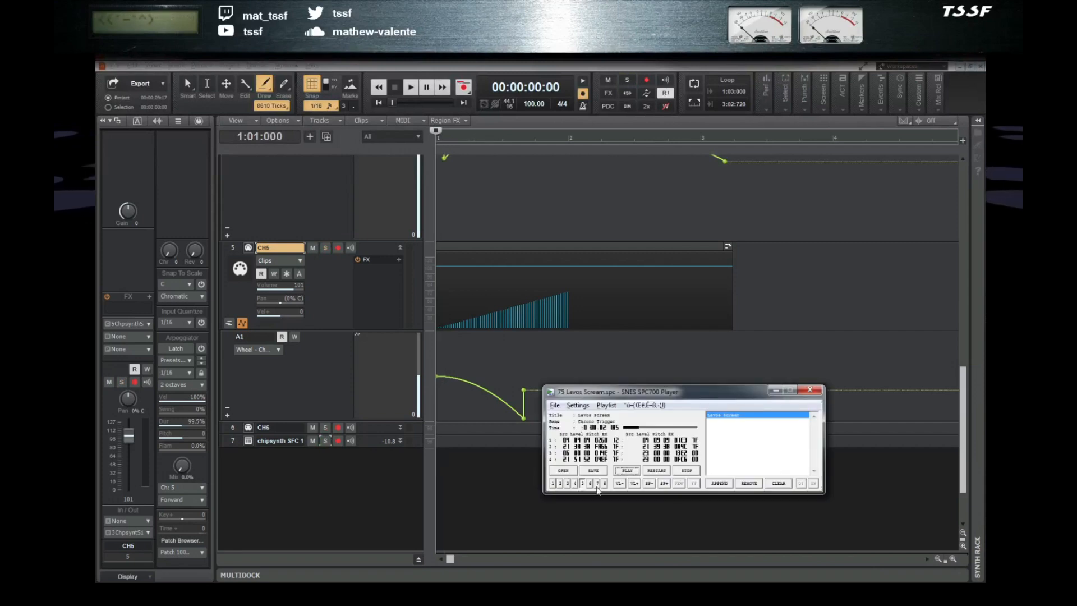
pyautogui.click(656, 470)
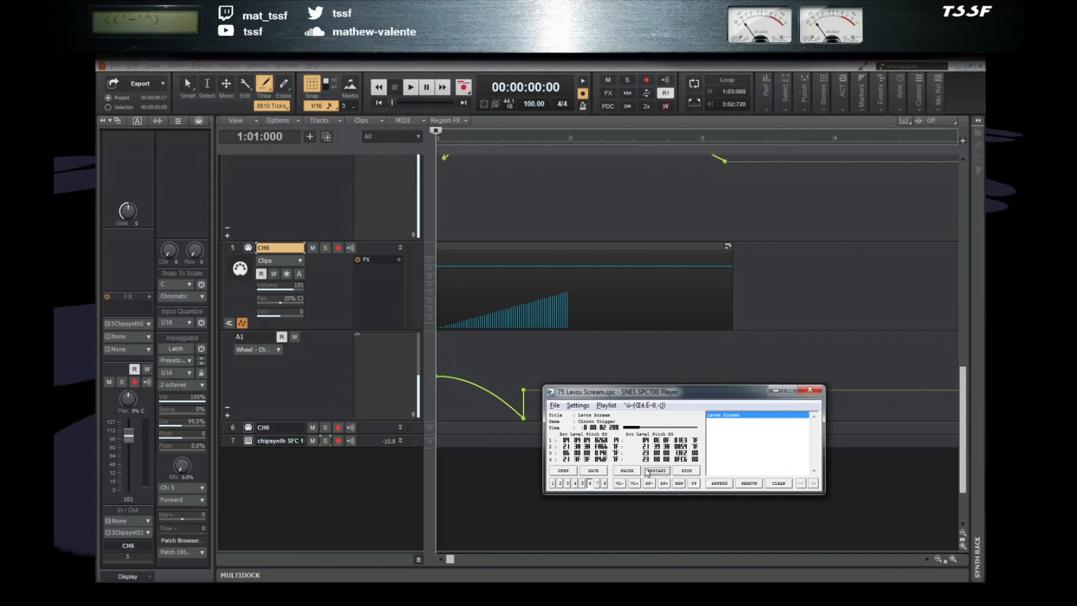
pyautogui.click(578, 405)
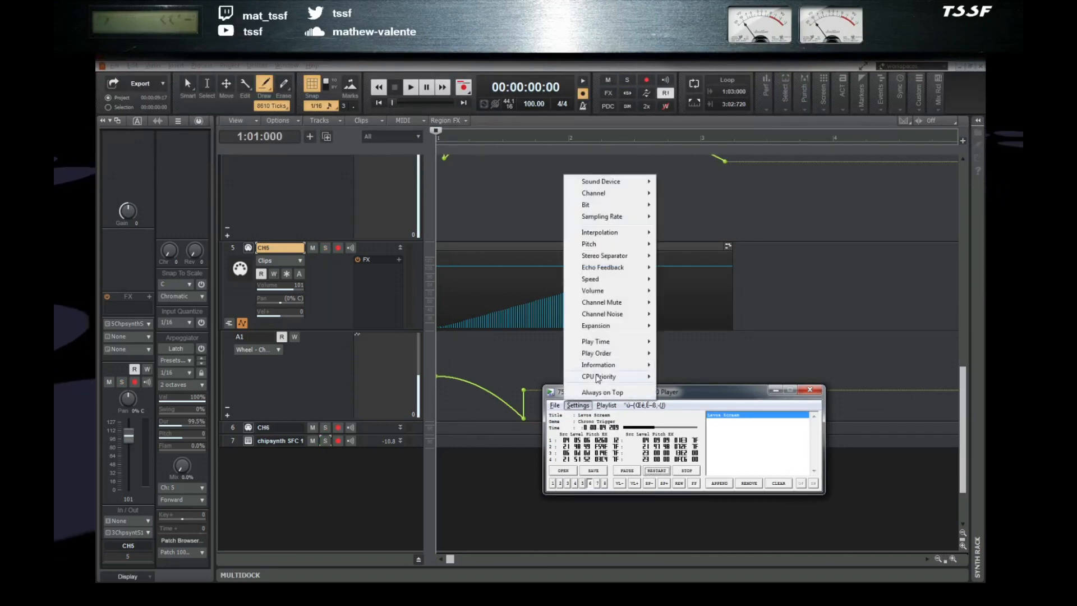
pyautogui.moveTo(596, 325)
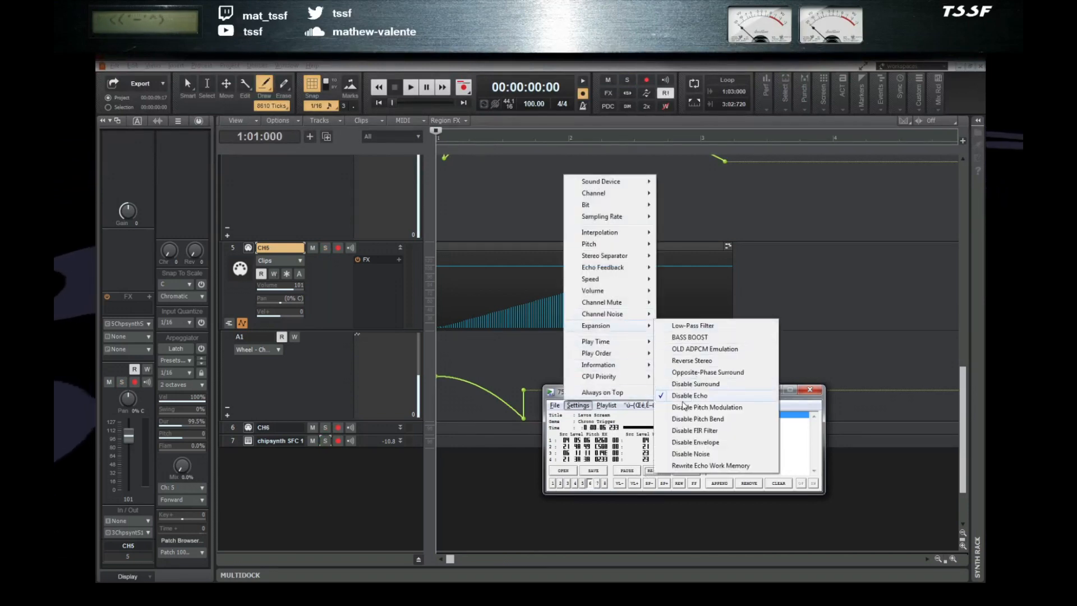
pyautogui.click(684, 407)
pyautogui.click(657, 471)
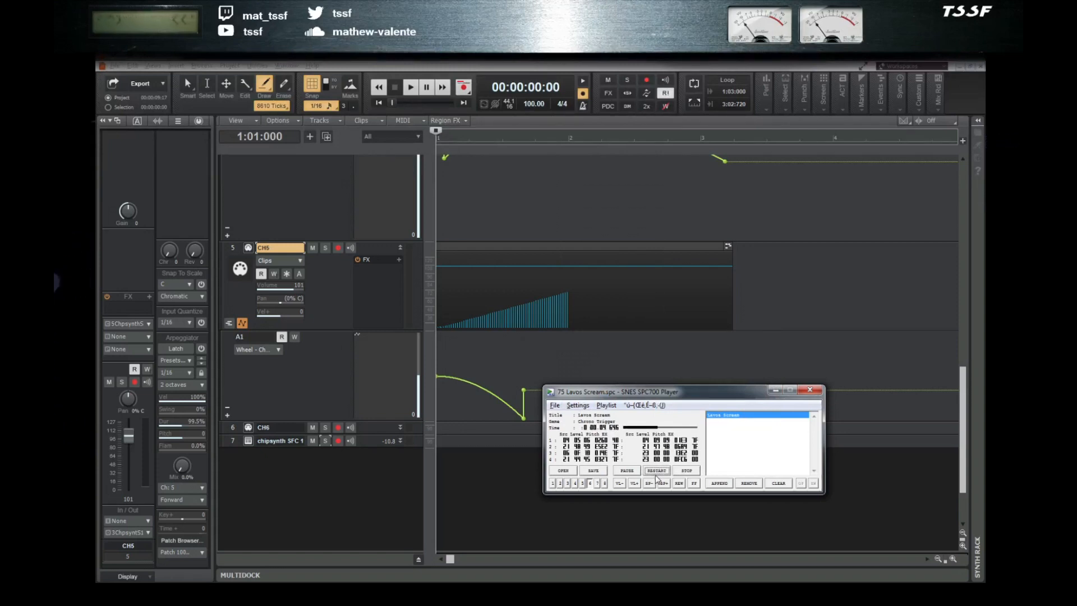
pyautogui.click(632, 472)
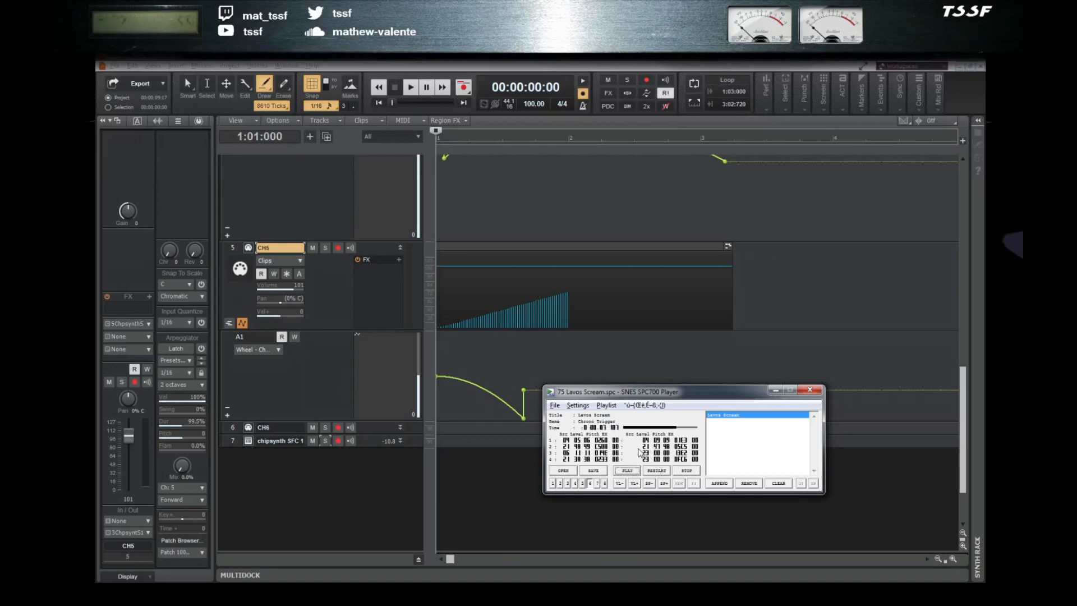
# - Check the channels' ADSR/gain values, slow playback to about a quarter of normal speed, and replay channel 6
pyautogui.click(664, 454)
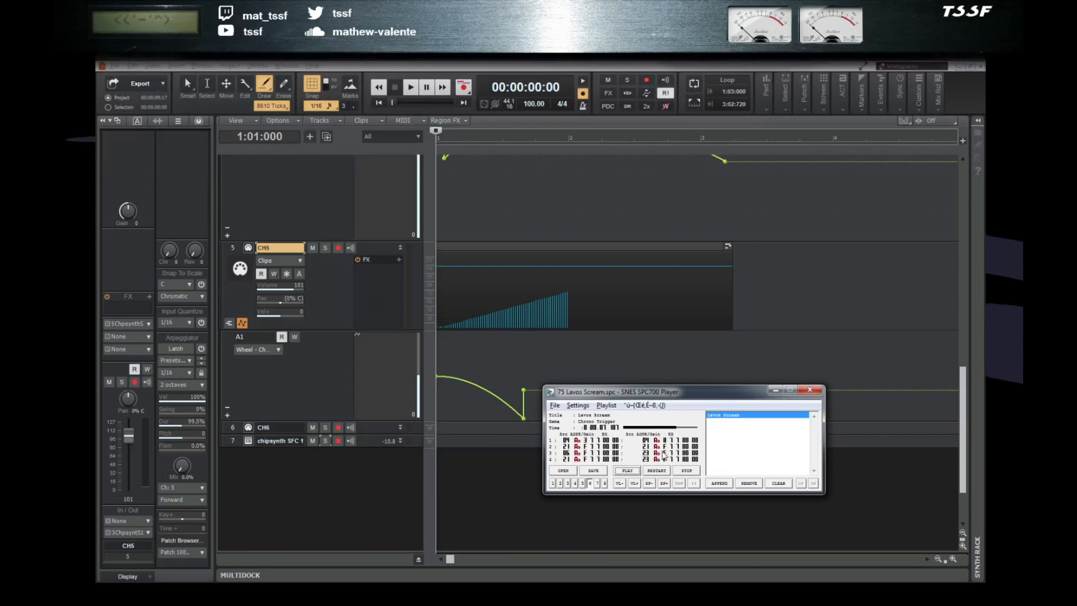
pyautogui.click(648, 483)
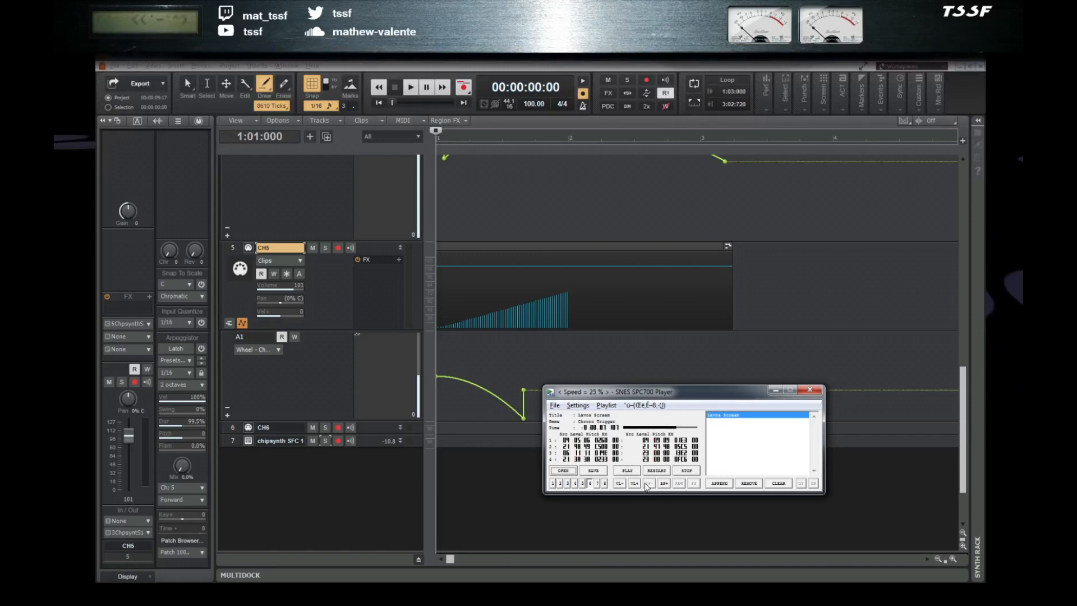
pyautogui.click(656, 471)
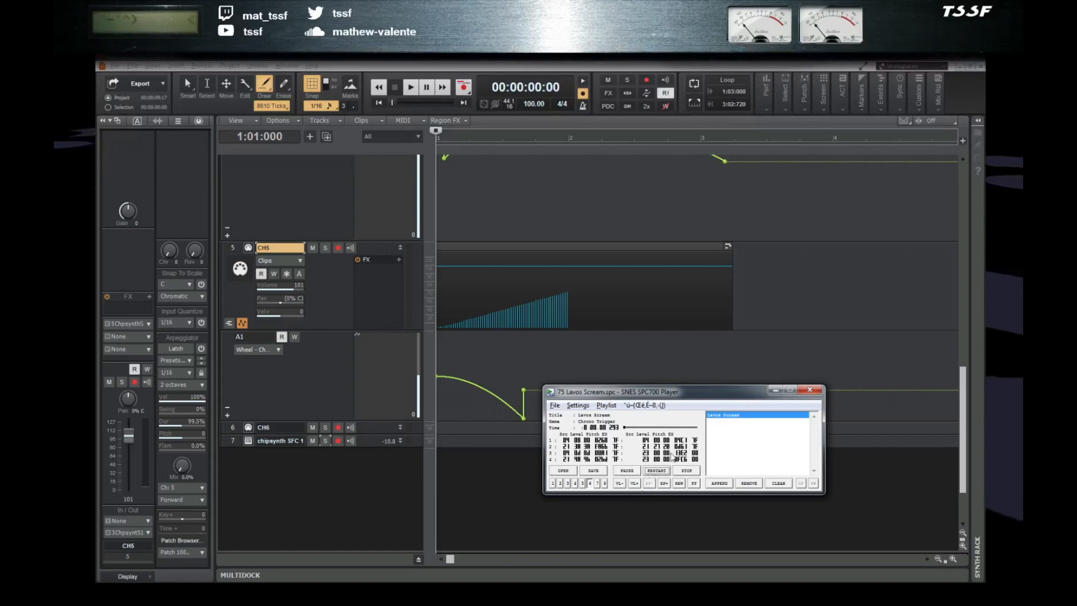
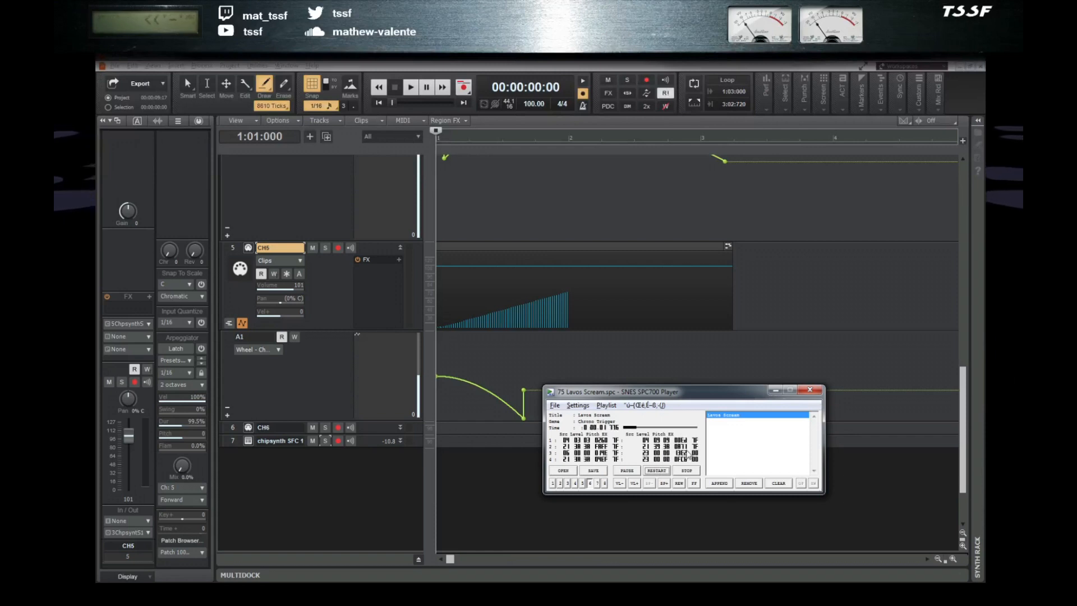
pyautogui.click(658, 471)
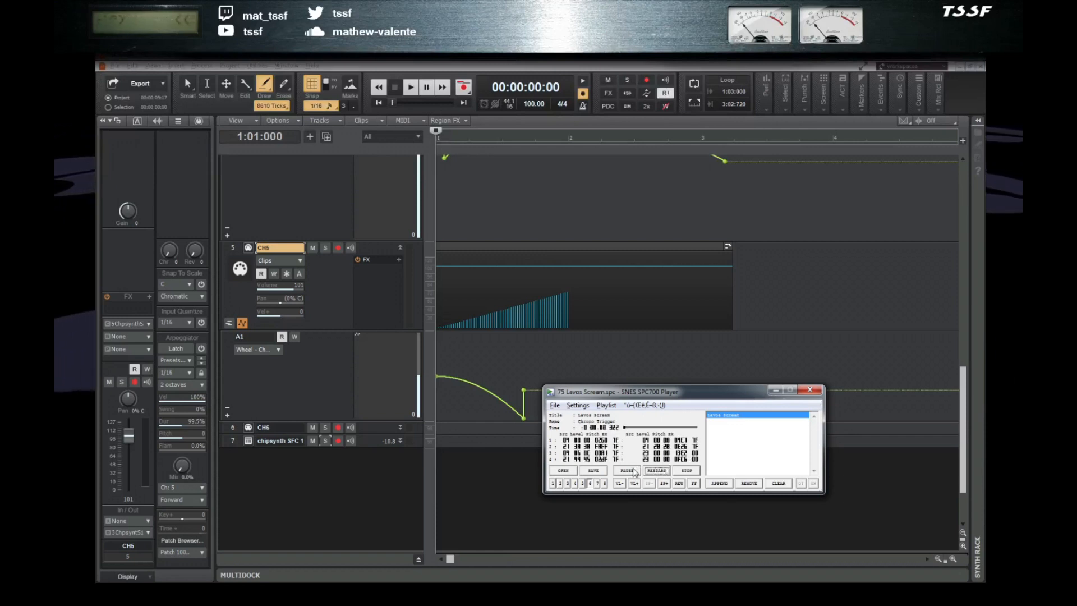
pyautogui.click(634, 471)
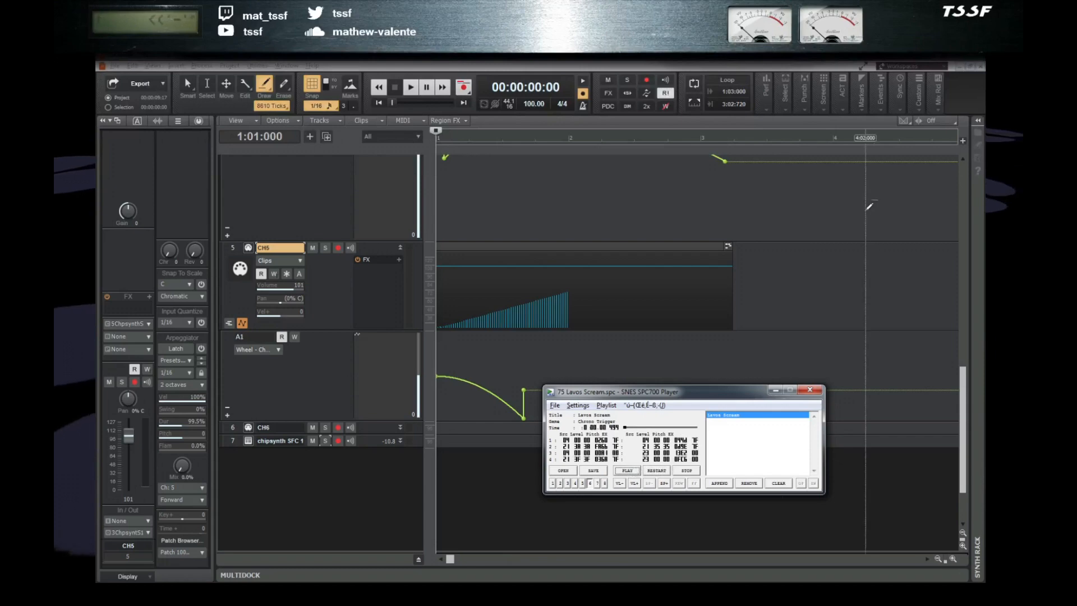
# - Assign channel 6 in chipsynth SFC the same Lavos Scream sample that channels 2 and 4 use, and close the synth window
pyautogui.click(886, 121)
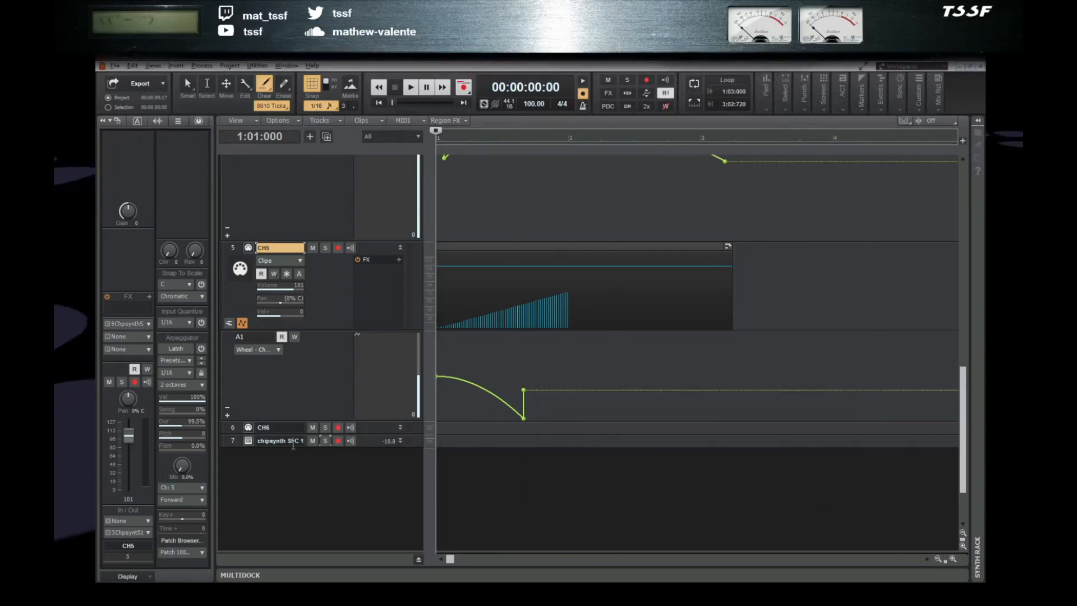
pyautogui.click(248, 441)
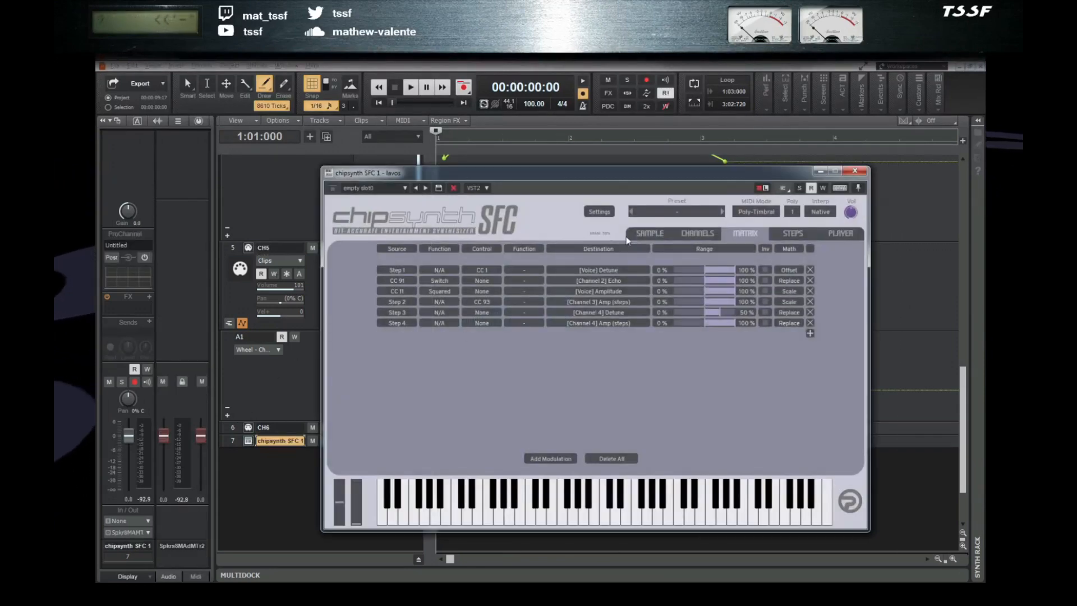
pyautogui.click(706, 237)
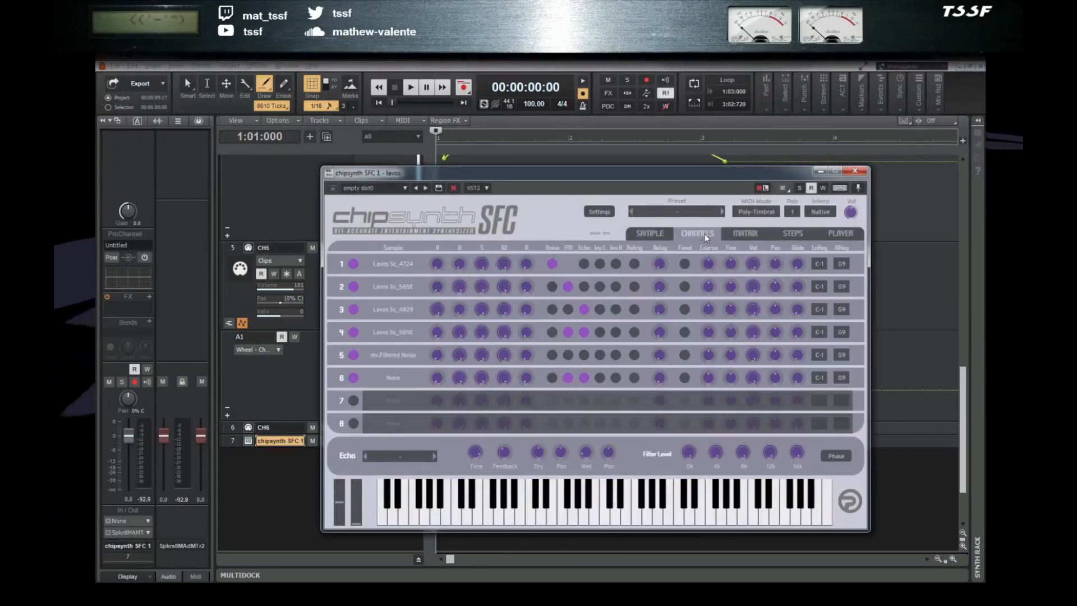
pyautogui.click(393, 378)
pyautogui.click(424, 407)
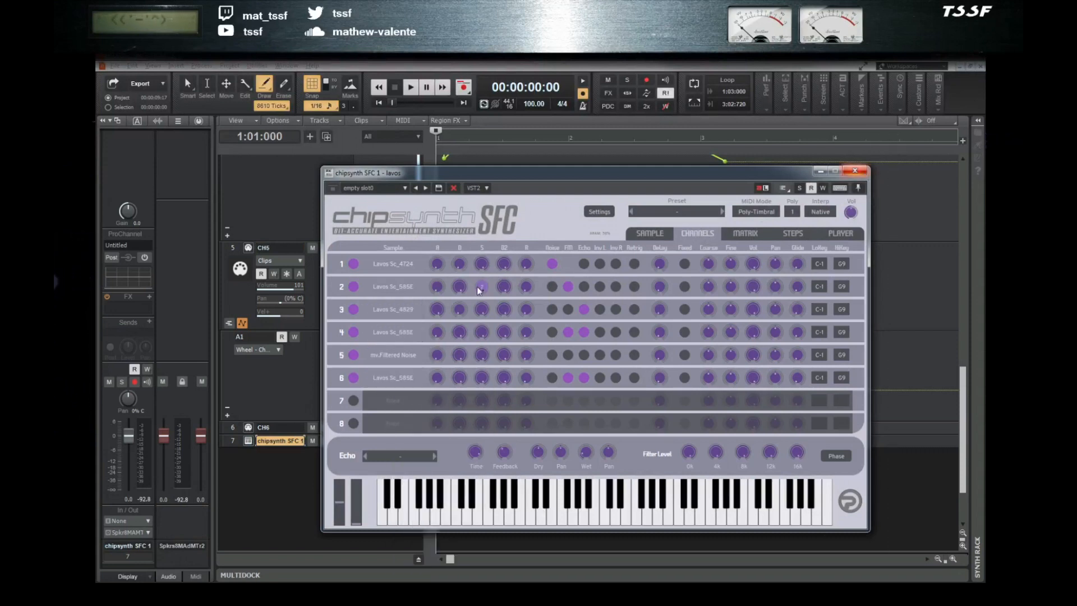
pyautogui.doubleClick(329, 173)
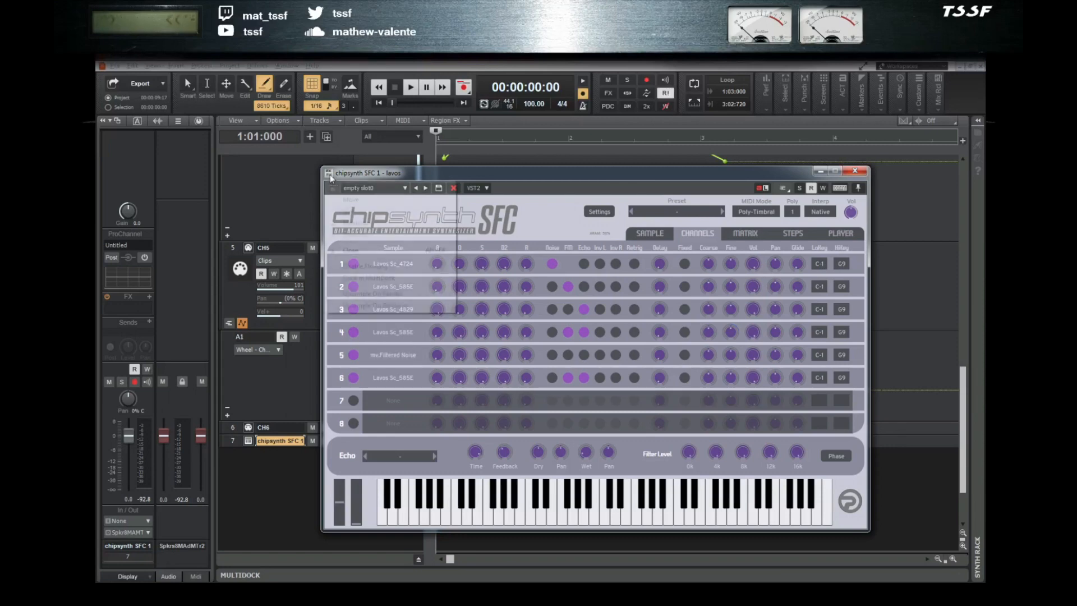
# - Open the CH6 track in the piano roll and add a 1-Modulation controller lane
pyautogui.click(230, 428)
pyautogui.hotkey('alt', '3')
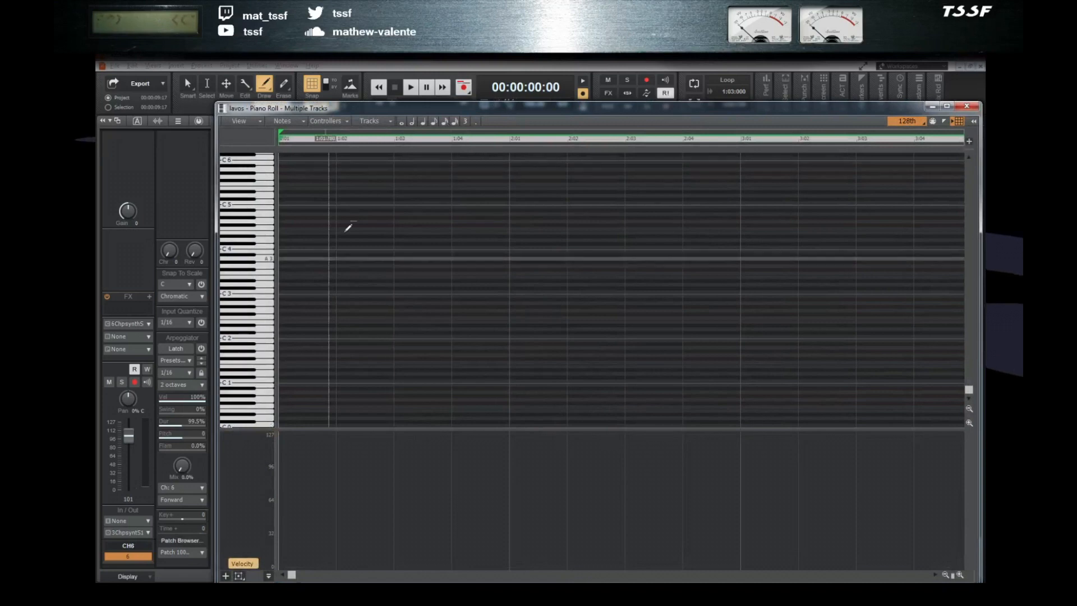
pyautogui.click(225, 577)
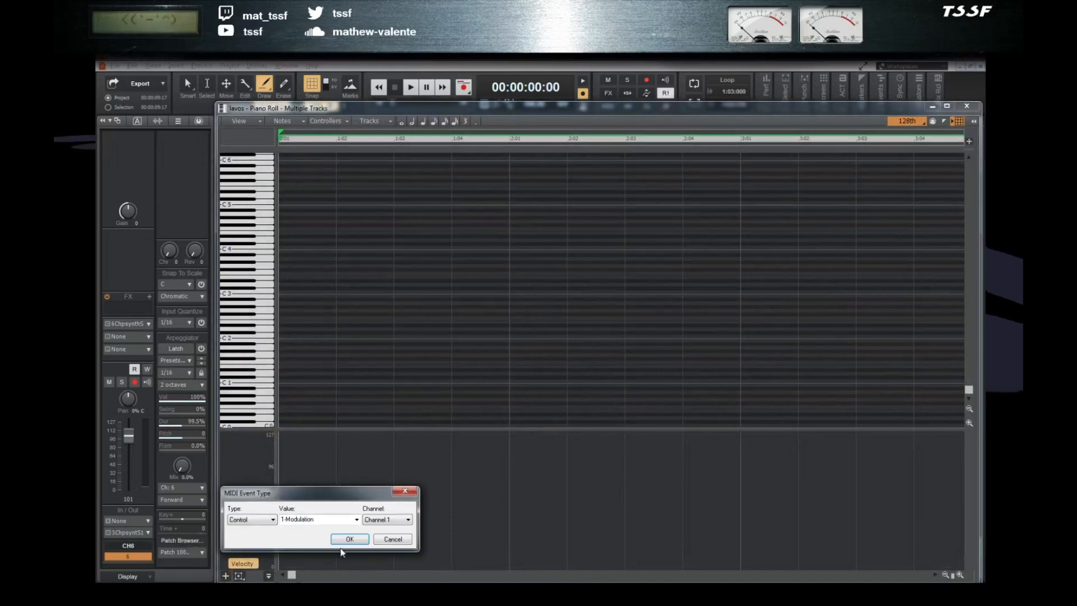
pyautogui.click(348, 540)
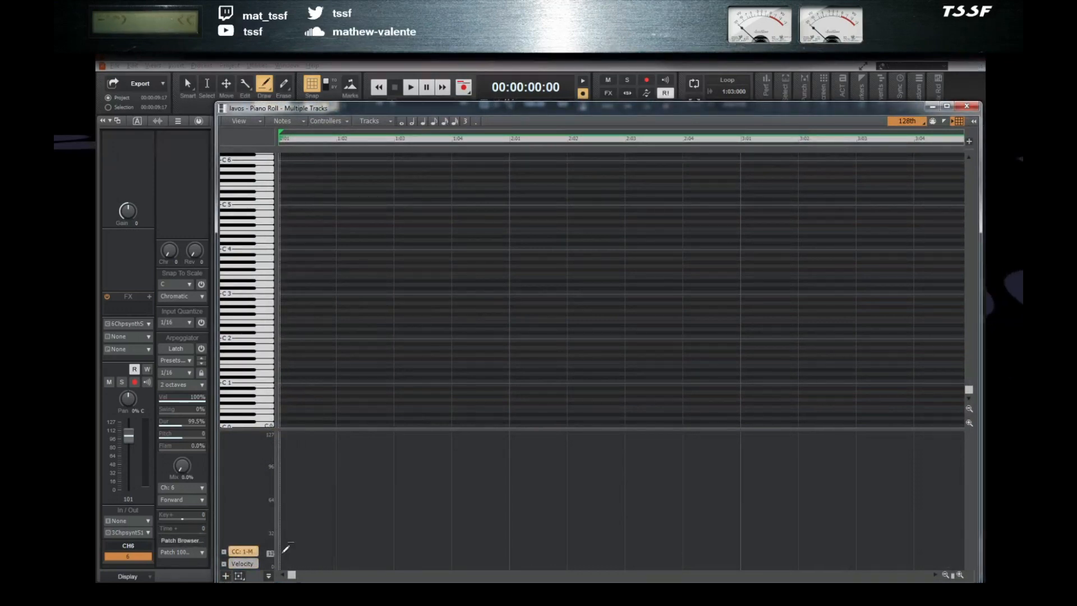
# - Draw a low modulation value at the very start of CH6's CC 1 lane, erasing the stray attempts
pyautogui.middleClick(284, 551)
pyautogui.click(234, 545)
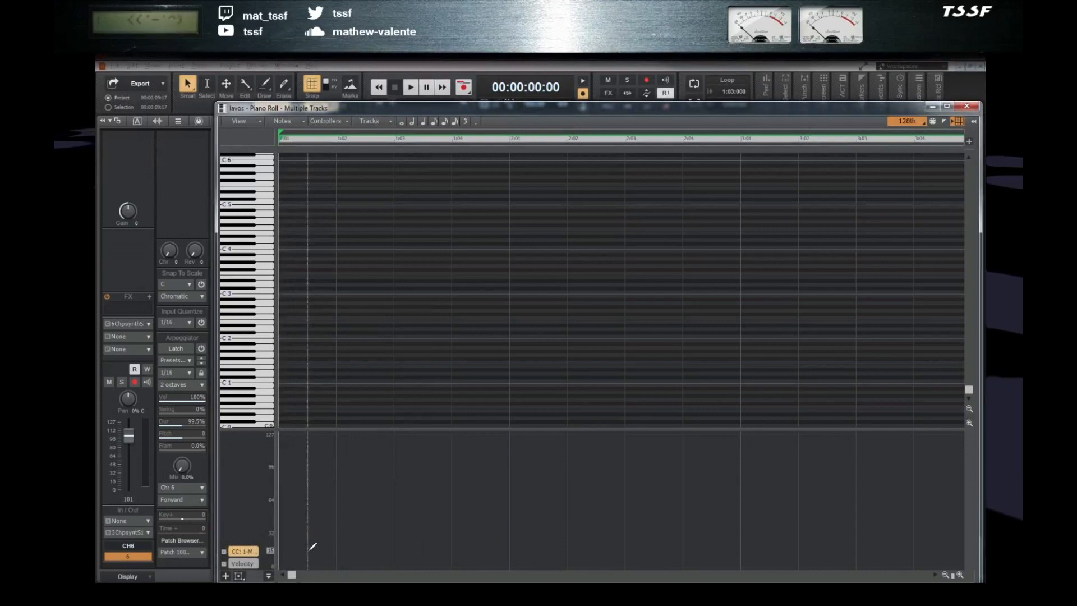
pyautogui.moveTo(280, 545)
pyautogui.mouseDown()
pyautogui.moveTo(302, 539)
pyautogui.moveTo(317, 555)
pyautogui.moveTo(281, 529)
pyautogui.mouseUp()
pyautogui.middleClick(329, 533)
pyautogui.click(373, 525)
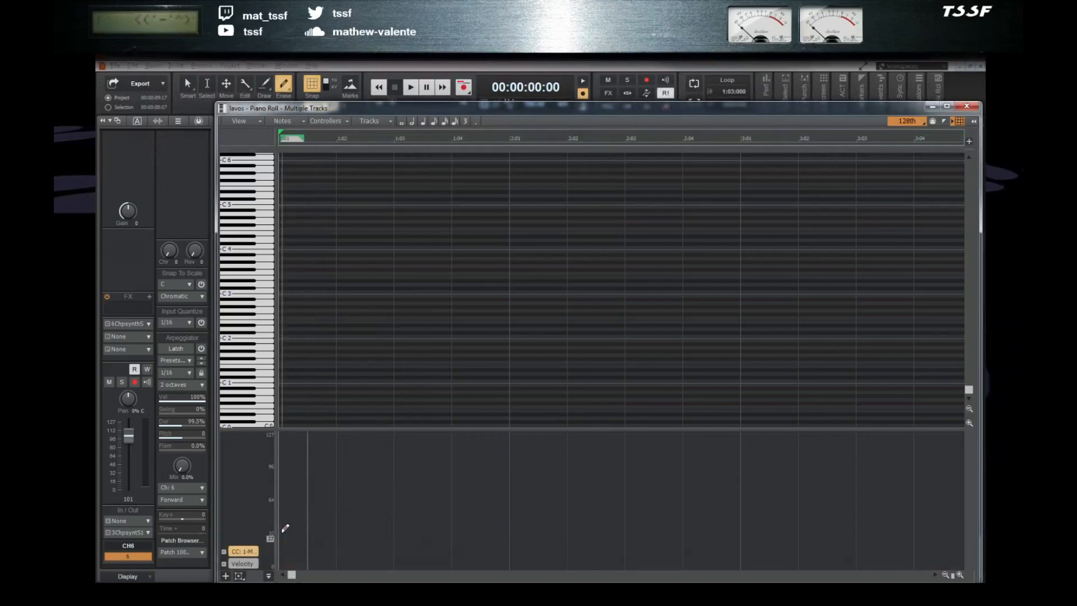
pyautogui.middleClick(297, 525)
pyautogui.click(299, 528)
pyautogui.moveTo(282, 561)
pyautogui.mouseDown()
pyautogui.moveTo(320, 542)
pyautogui.moveTo(318, 553)
pyautogui.moveTo(286, 536)
pyautogui.moveTo(288, 520)
pyautogui.mouseUp()
pyautogui.middleClick(355, 511)
pyautogui.click(447, 512)
pyautogui.middleClick(283, 524)
pyautogui.click(255, 519)
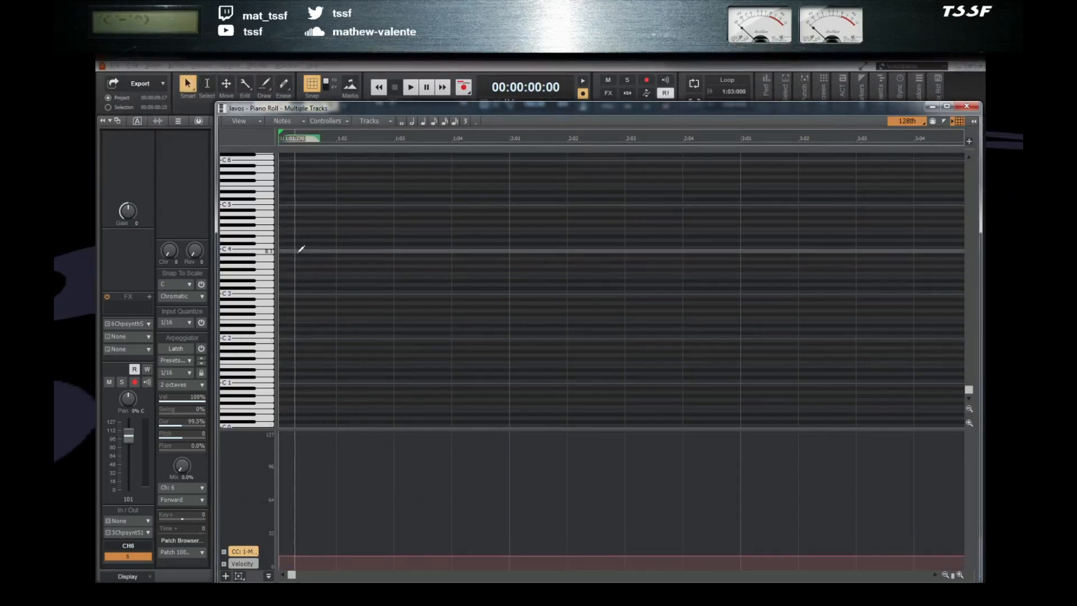
# - Draw one sustained CH6 note just above C5 from 1:01 to 3:02, close the piano roll, and enlarge the CH6 track
pyautogui.moveTo(284, 226)
pyautogui.mouseDown()
pyautogui.moveTo(342, 228)
pyautogui.moveTo(643, 183)
pyautogui.moveTo(651, 194)
pyautogui.moveTo(807, 194)
pyautogui.moveTo(797, 196)
pyautogui.mouseUp()
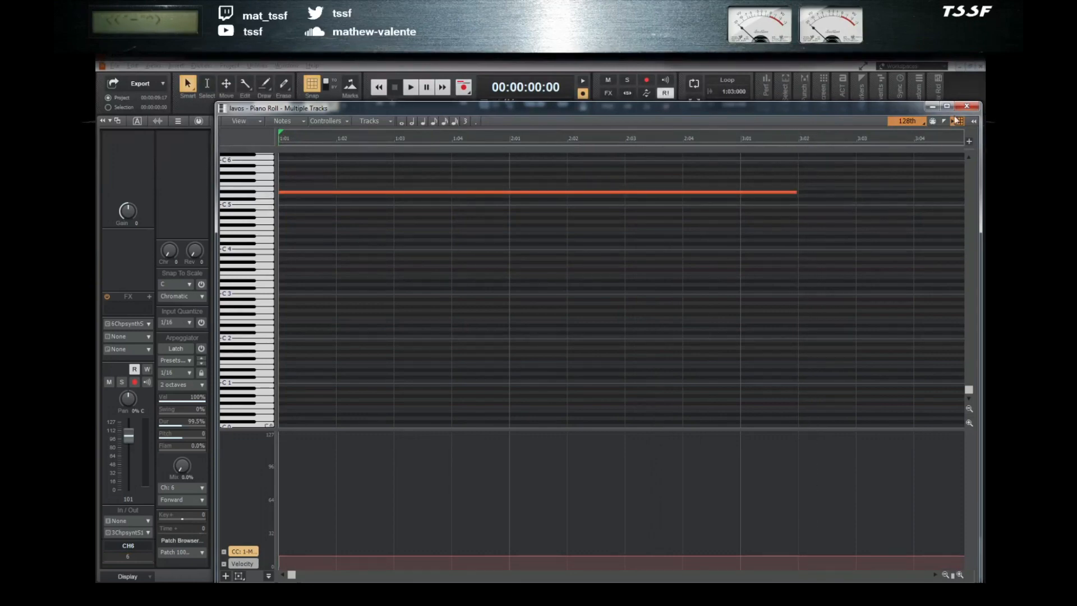
pyautogui.click(974, 108)
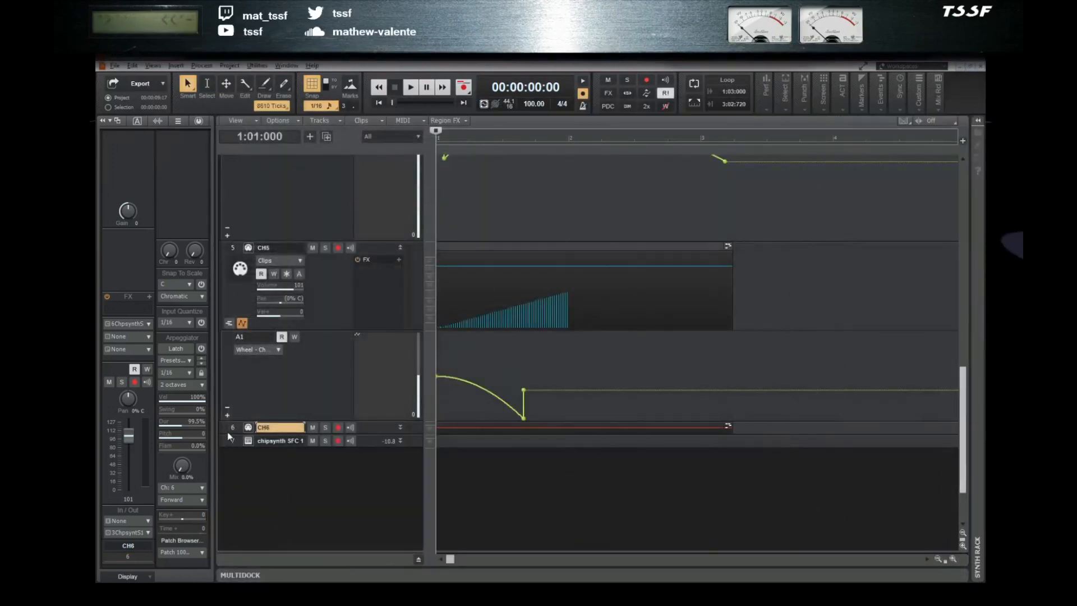
pyautogui.moveTo(235, 434); pyautogui.dragTo(236, 504)
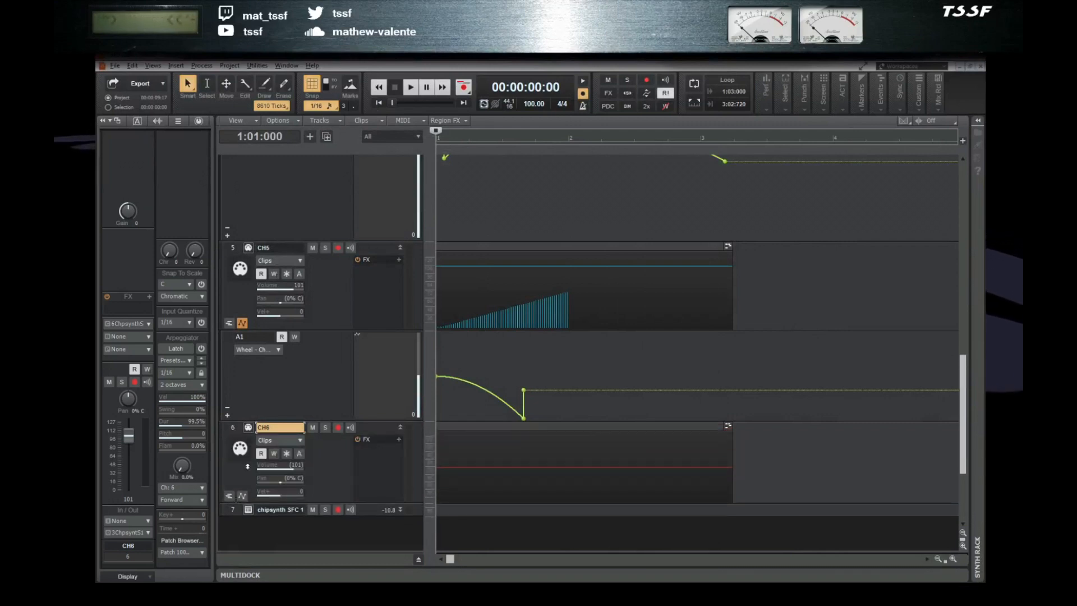
# - Add a Channel 6 Amp (steps) sequence to Step 5 in chipsynth SFC and enable it
pyautogui.click(249, 510)
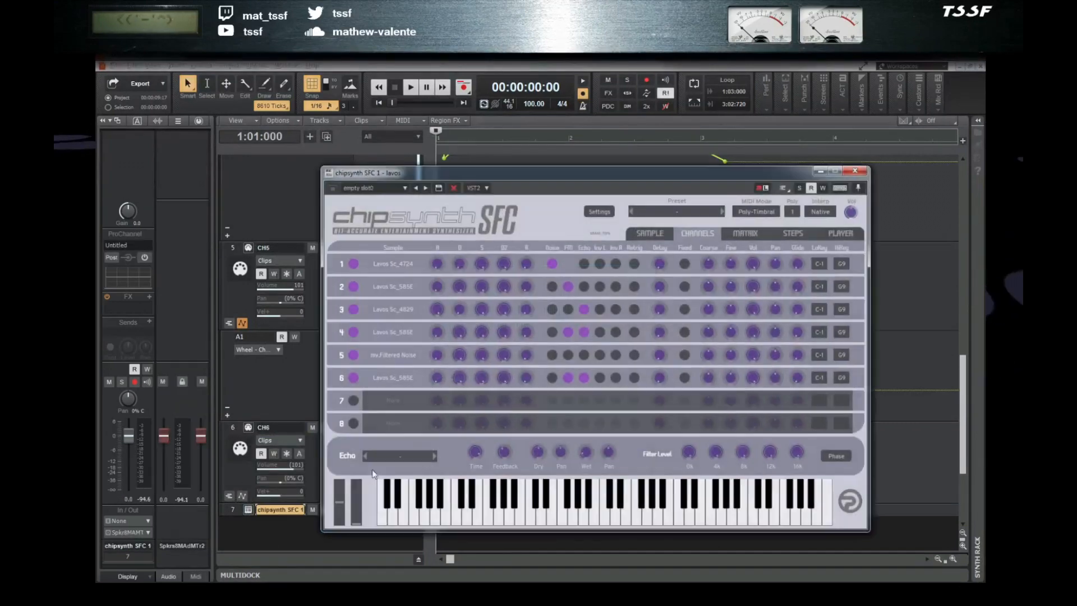
pyautogui.click(793, 233)
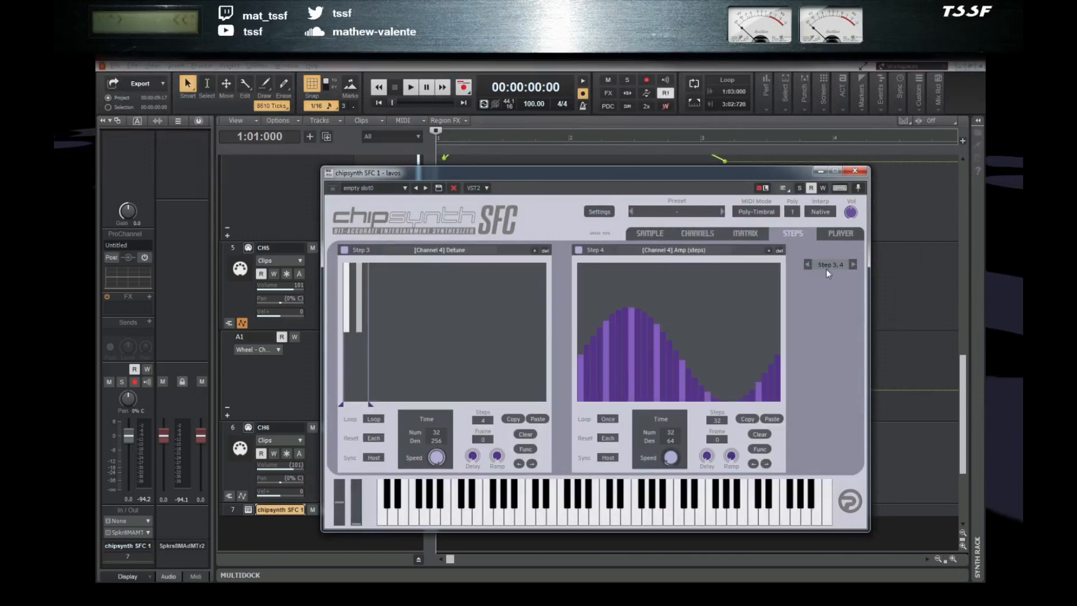
pyautogui.click(853, 264)
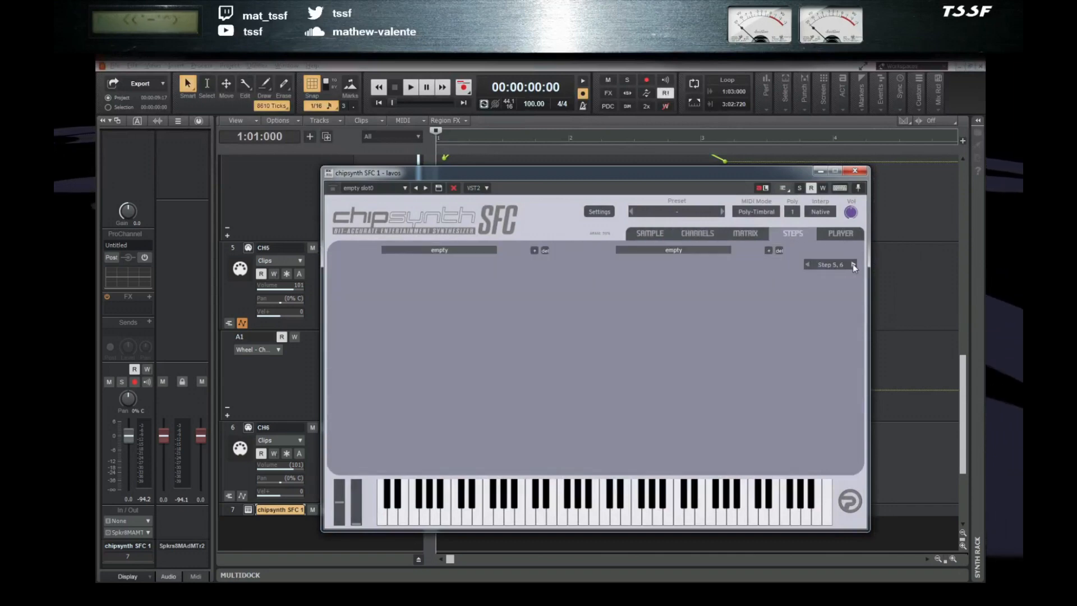
pyautogui.click(807, 266)
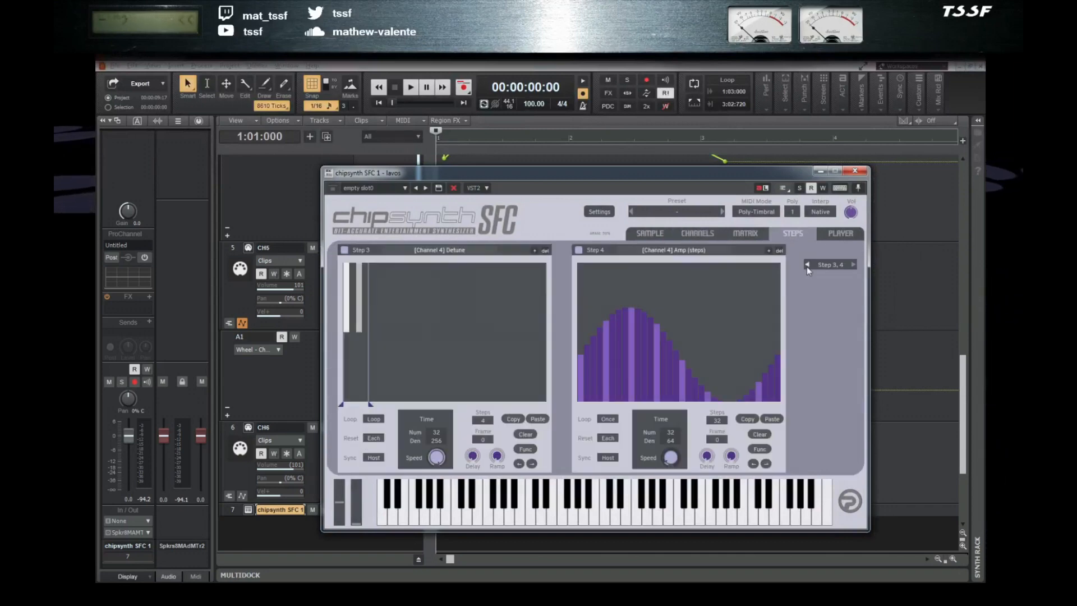
pyautogui.click(852, 264)
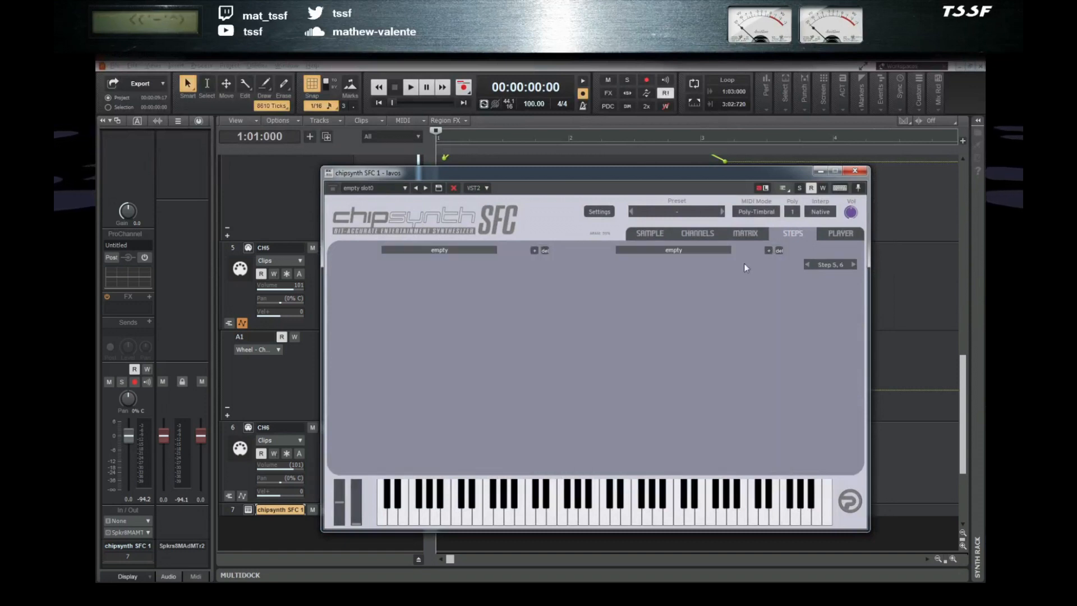
pyautogui.click(535, 251)
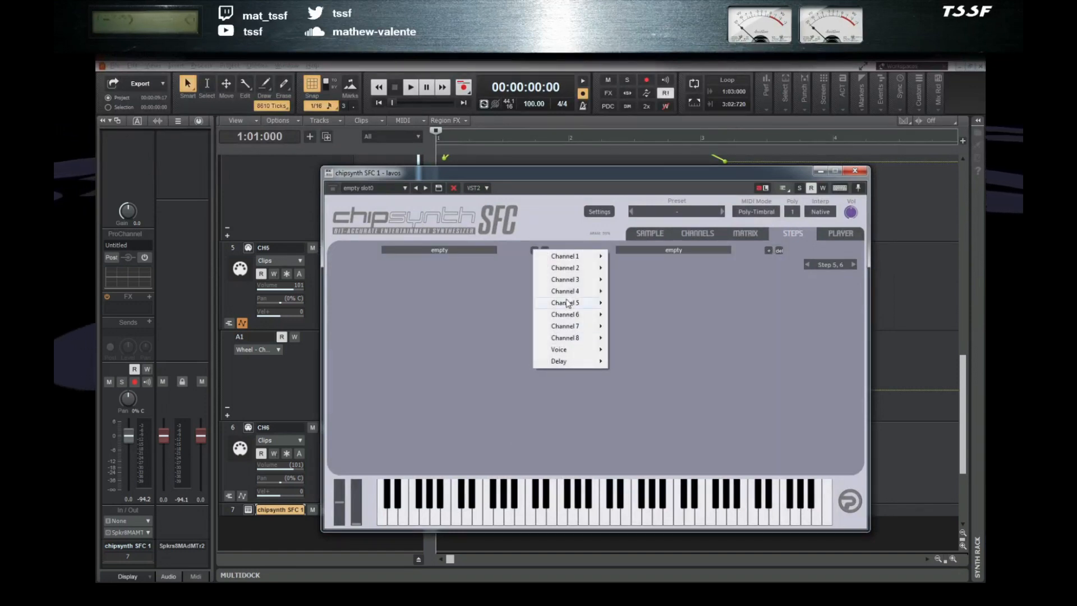
pyautogui.moveTo(584, 314)
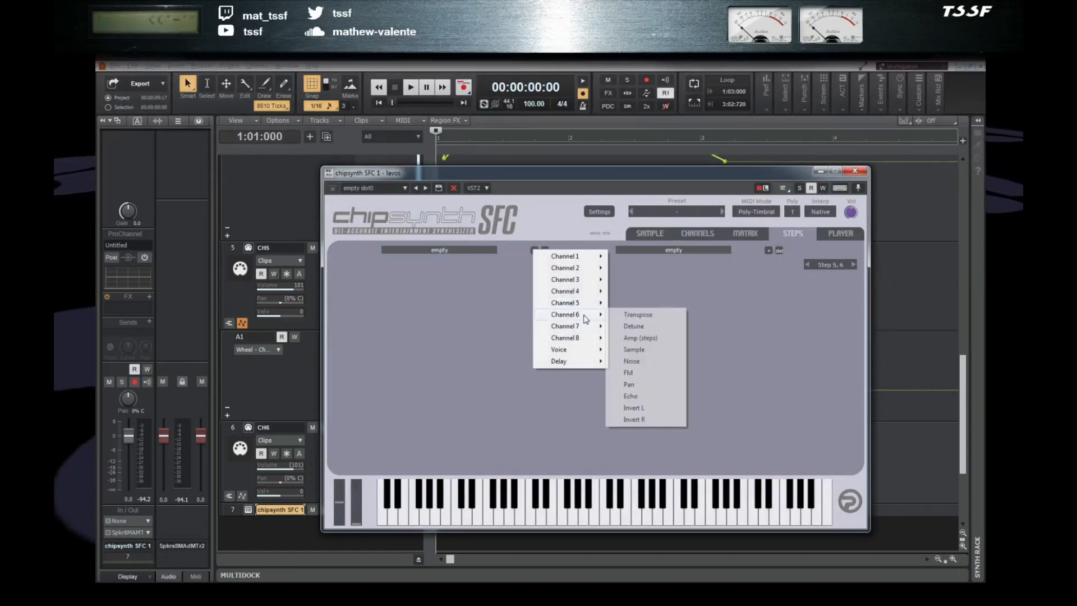
pyautogui.click(639, 338)
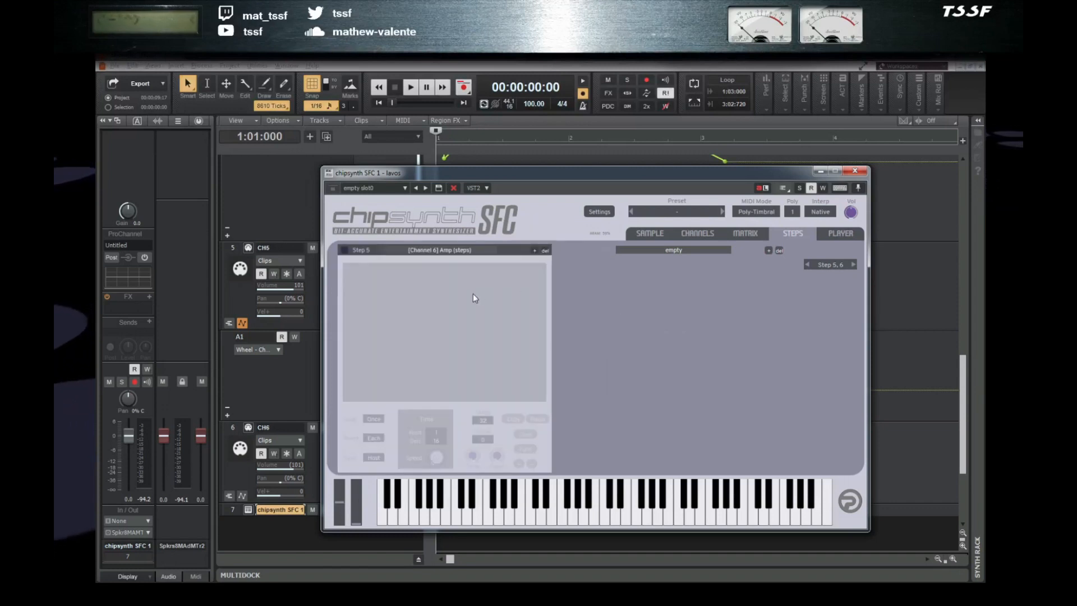
pyautogui.click(344, 251)
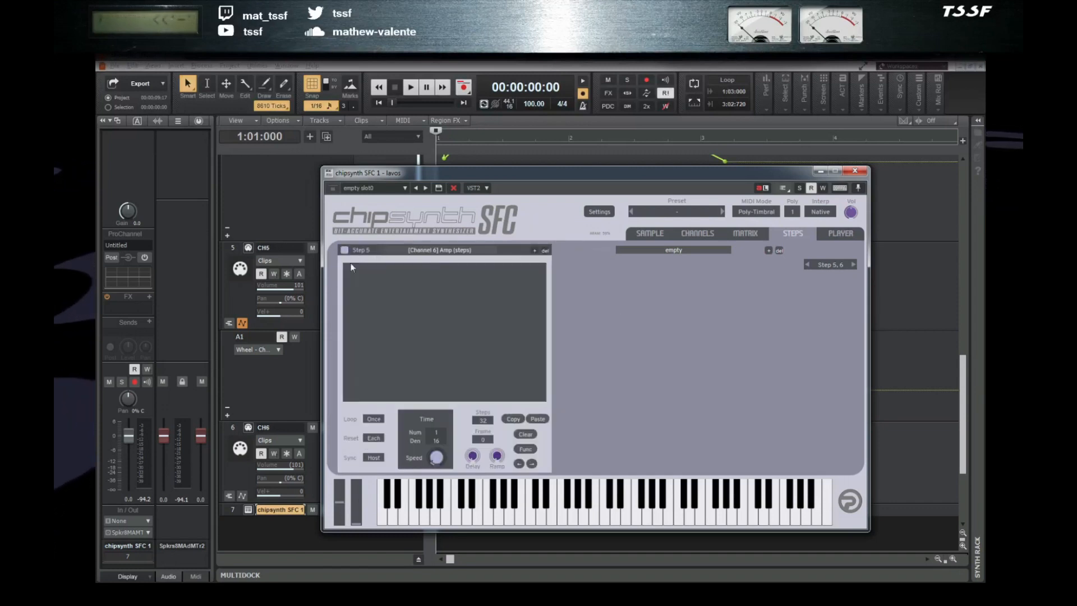
# - Set the channel 6 amp sequence's time to 32/256 and its length to 4 steps
pyautogui.click(438, 441)
pyautogui.click(443, 430)
pyautogui.click(439, 432)
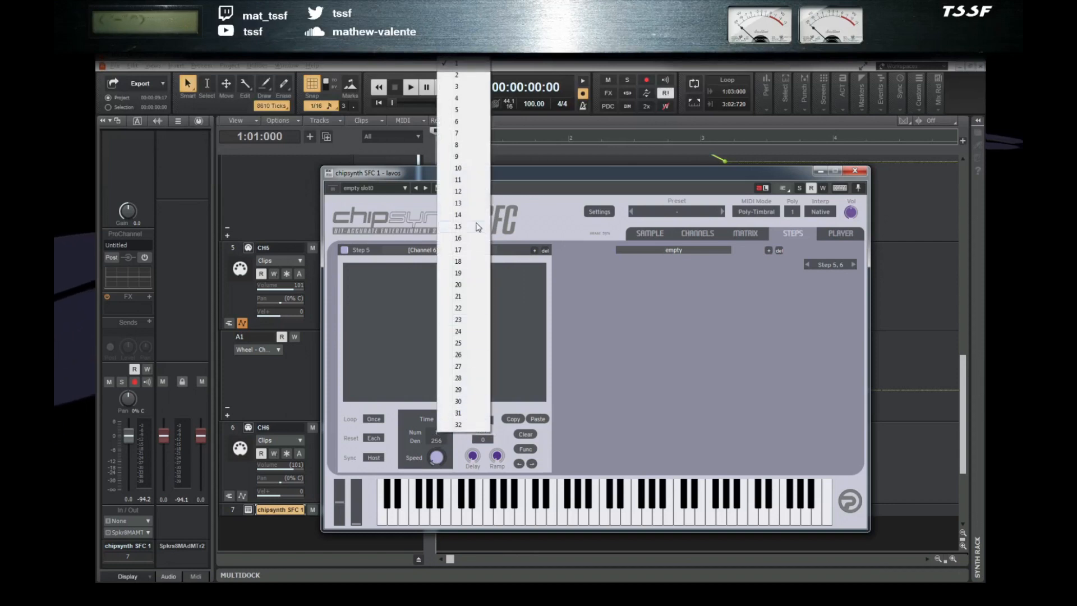
pyautogui.click(459, 424)
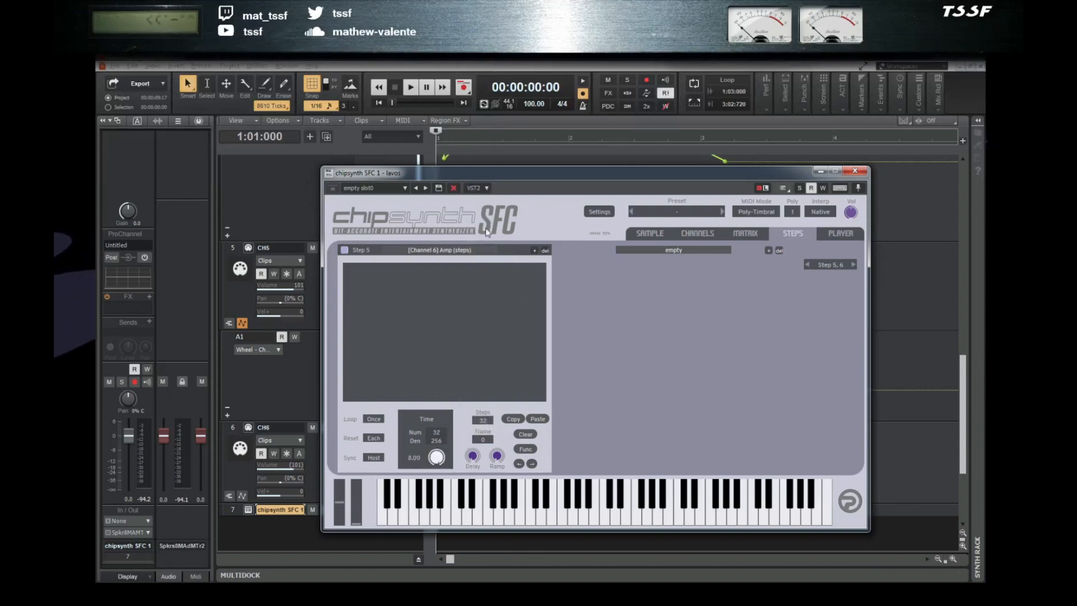
pyautogui.click(483, 425)
pyautogui.click(501, 427)
# - Draw the four channel 6 amp steps alternating between full level and about half level
pyautogui.moveTo(375, 398); pyautogui.dragTo(379, 237)
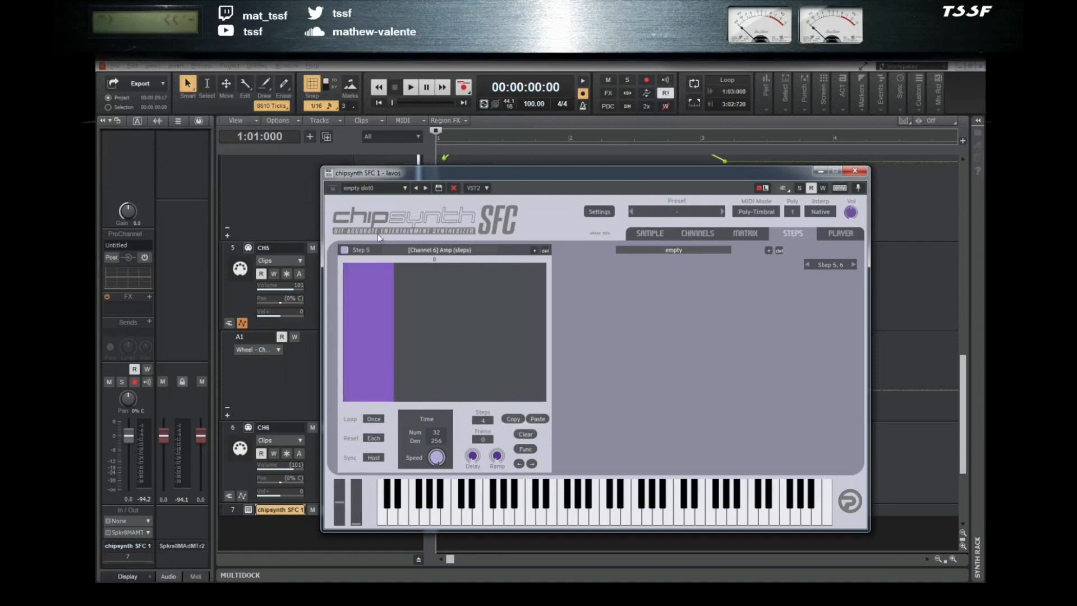
pyautogui.click(402, 328)
pyautogui.moveTo(470, 356); pyautogui.dragTo(474, 254)
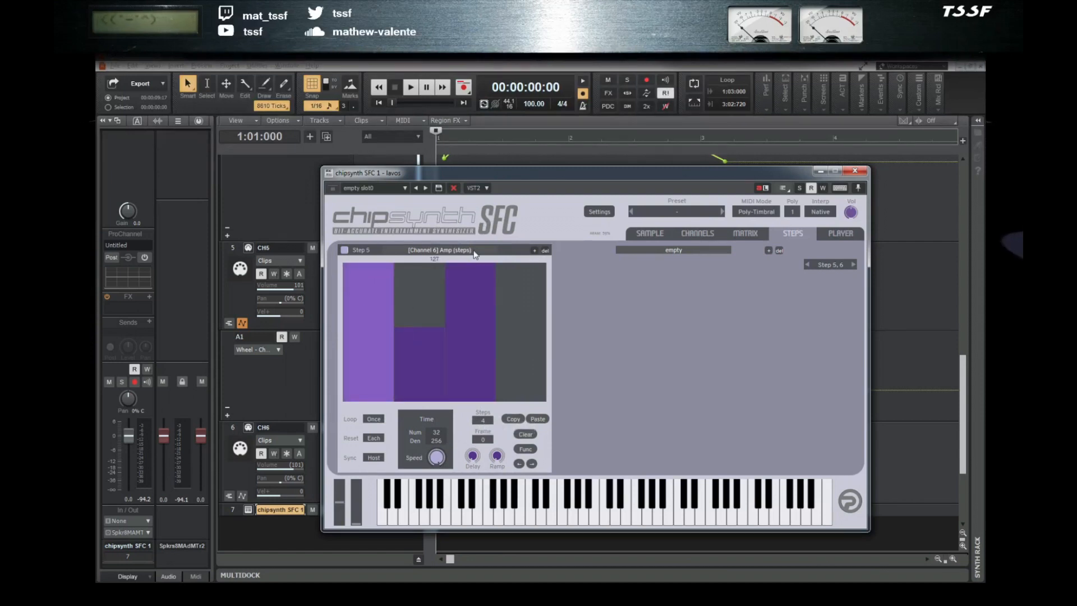
pyautogui.click(506, 328)
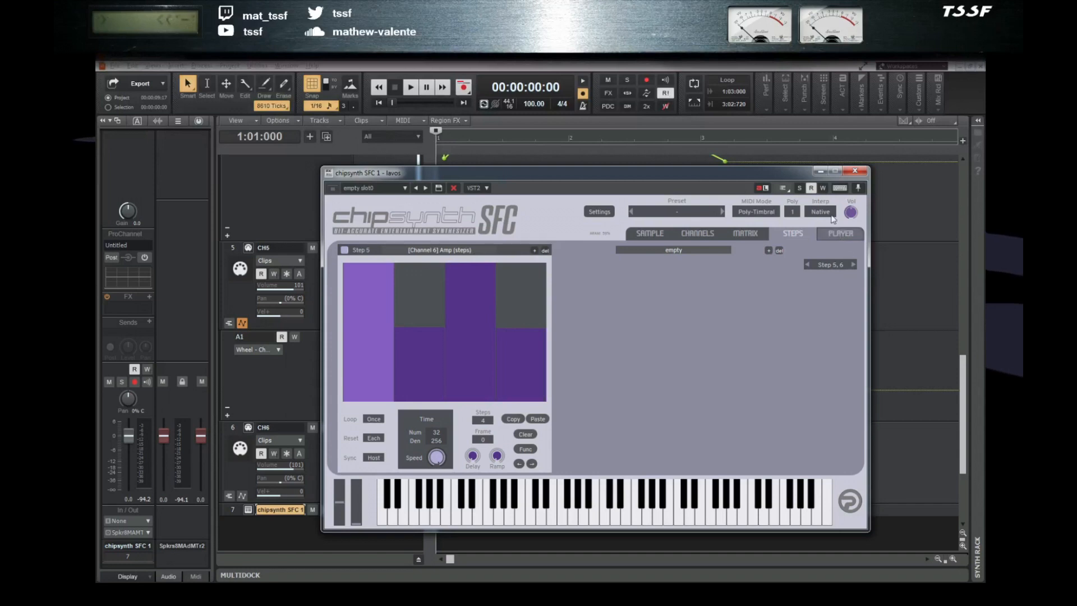
# - Play the arrangement with the synth window closed, stop it, and solo CH6
pyautogui.press('space')
pyautogui.click(855, 171)
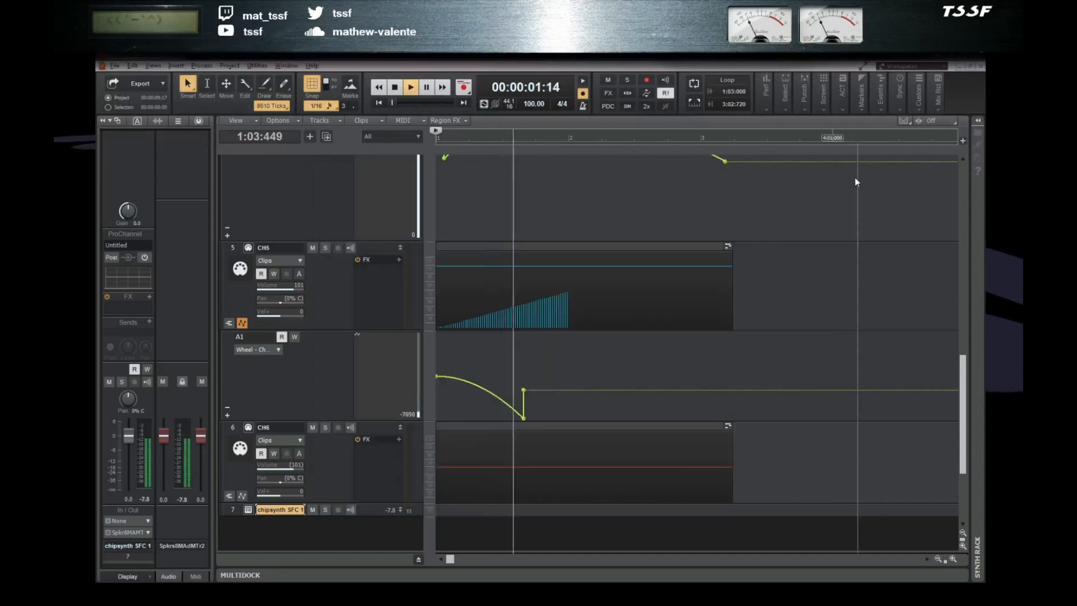
pyautogui.press('space')
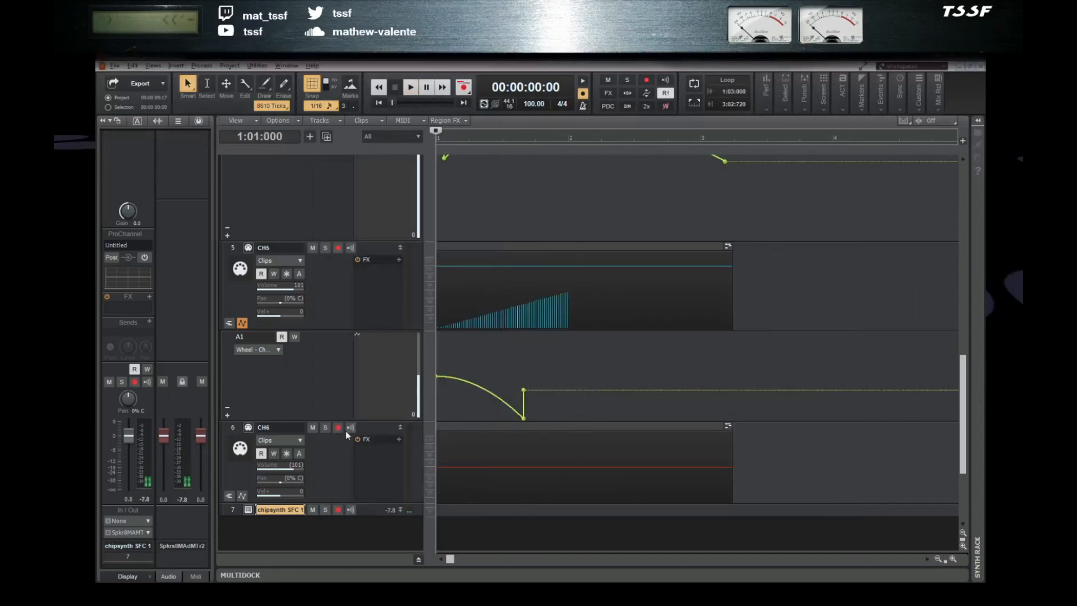
pyautogui.click(325, 428)
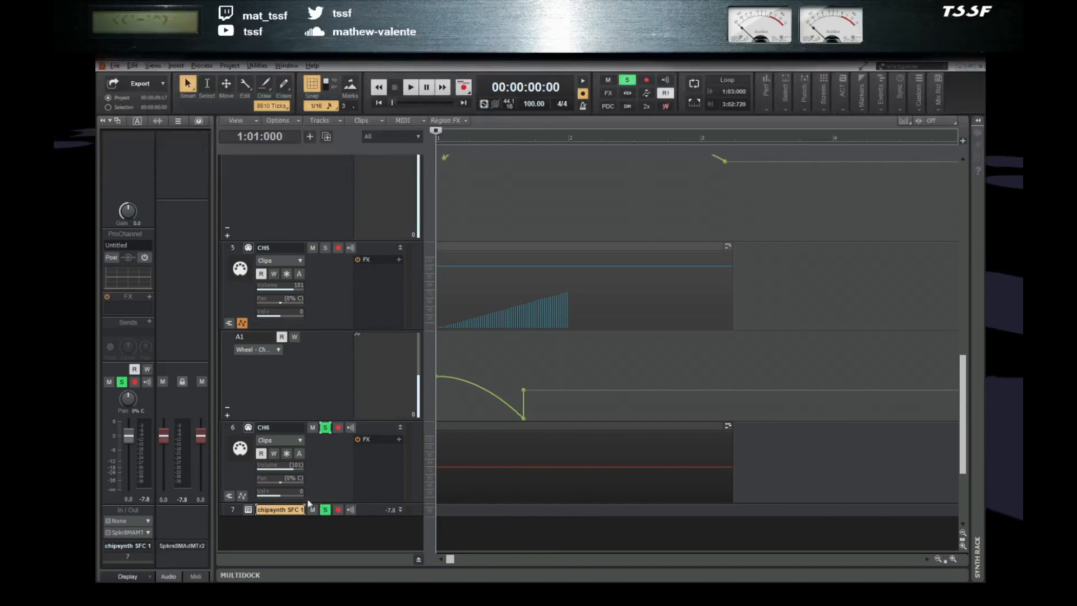
# - Expand the CH6 track's automation lane and assign it a MIDI envelope of type Wheel on Channel 1
pyautogui.doubleClick(242, 502)
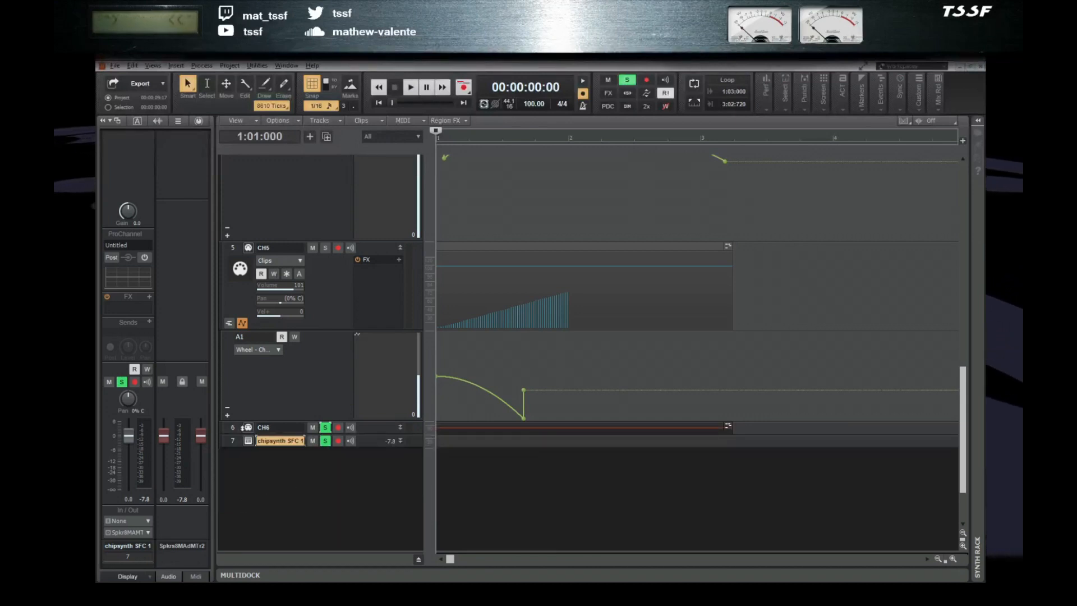
pyautogui.moveTo(240, 434); pyautogui.dragTo(244, 510)
pyautogui.click(243, 503)
pyautogui.scroll(-3, 301, 464)
pyautogui.scroll(2, 296, 389)
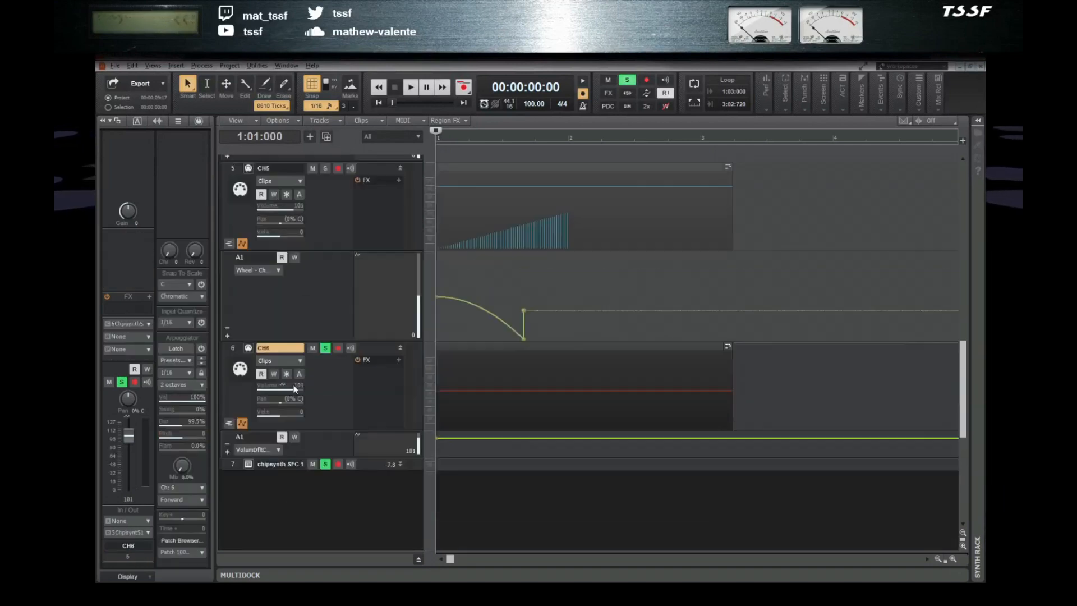
pyautogui.click(268, 450)
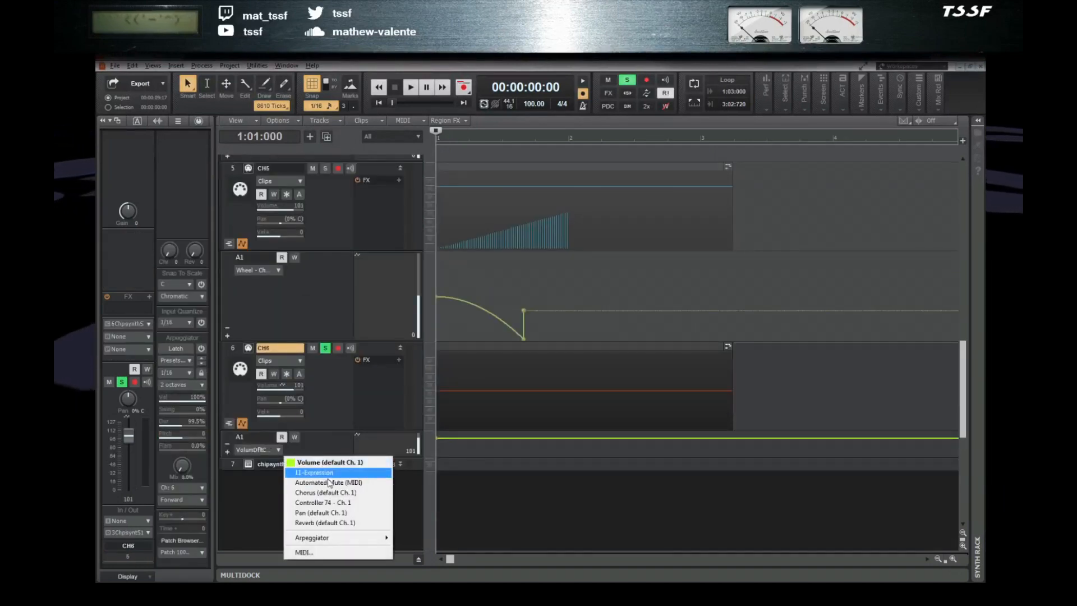
pyautogui.click(306, 552)
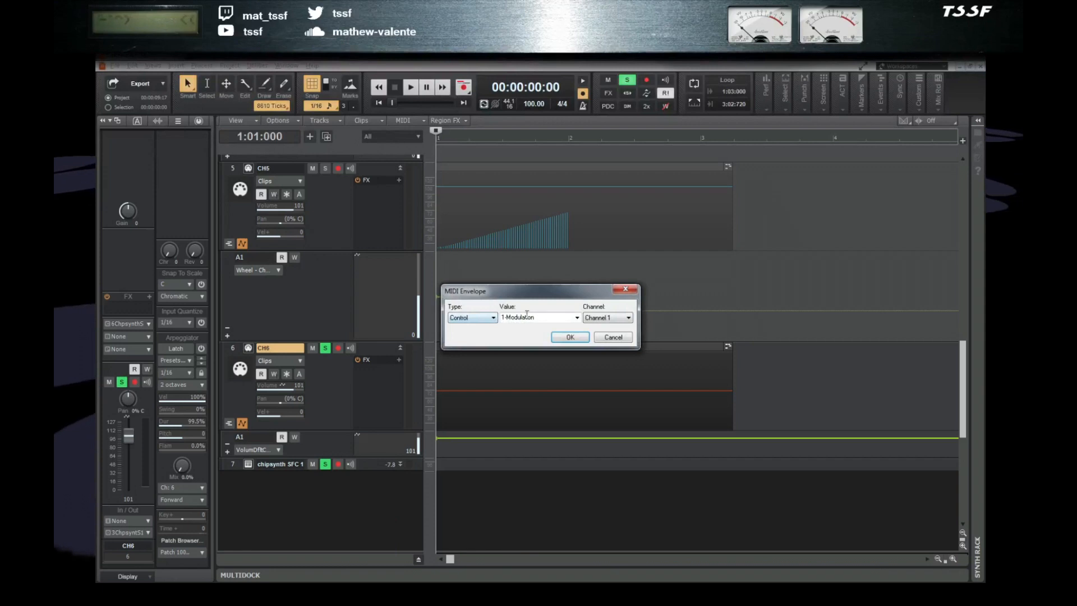
pyautogui.click(487, 318)
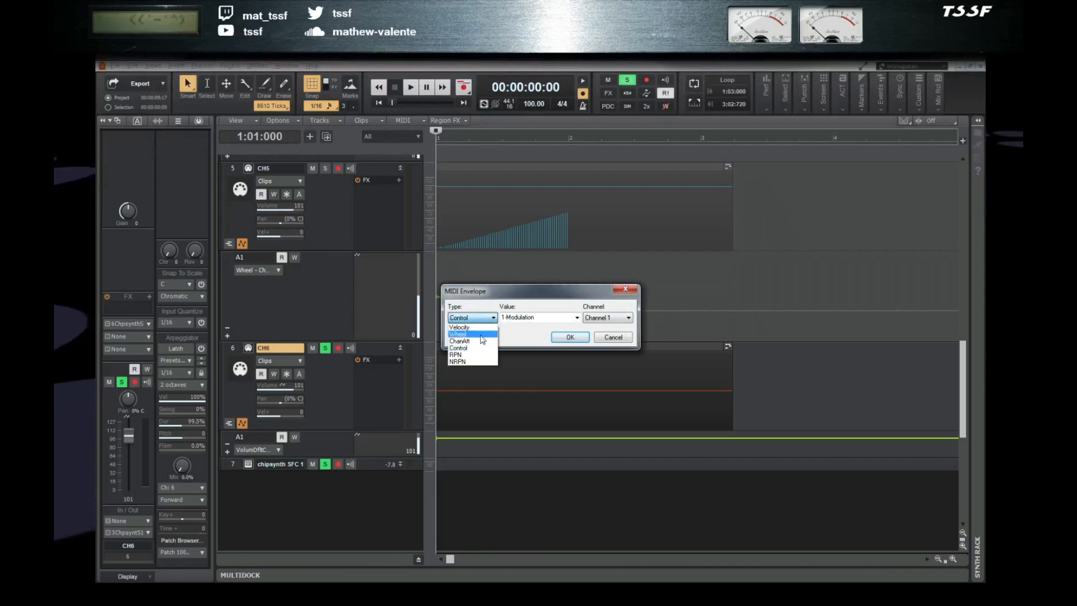
pyautogui.click(458, 334)
pyautogui.click(570, 337)
# - Draw the CH6 wheel envelope from -8191 at the start up to a peak at 1:02:000 and down to 1:02:480, playing it once
pyautogui.moveTo(437, 445); pyautogui.dragTo(437, 457)
pyautogui.press('space')
pyautogui.press('space')
pyautogui.moveTo(476, 453)
pyautogui.mouseDown()
pyautogui.moveTo(461, 442)
pyautogui.moveTo(486, 443)
pyautogui.mouseUp()
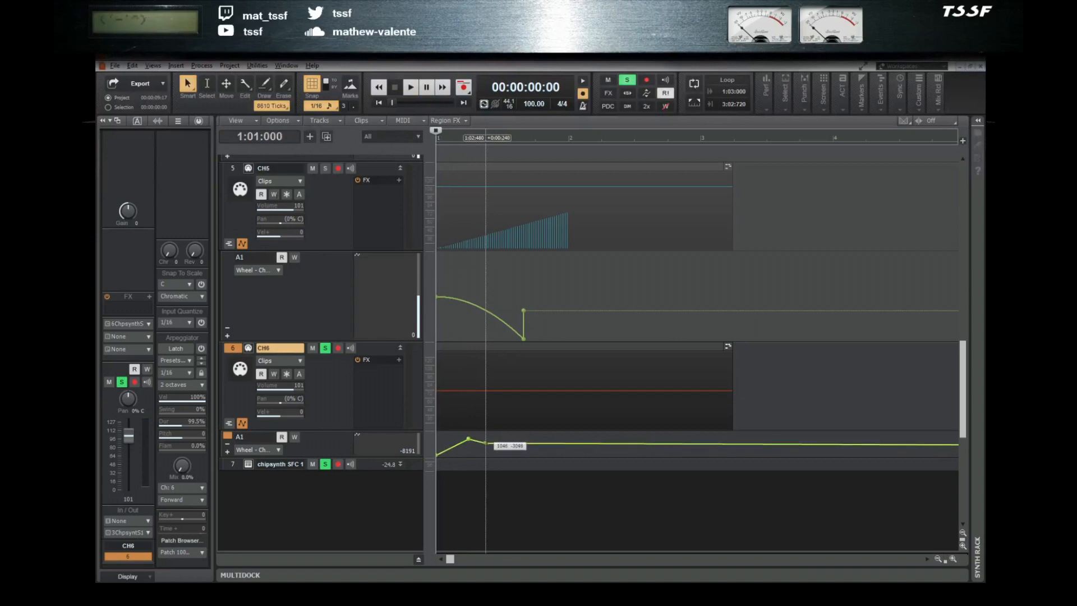
pyautogui.moveTo(485, 443); pyautogui.dragTo(485, 445)
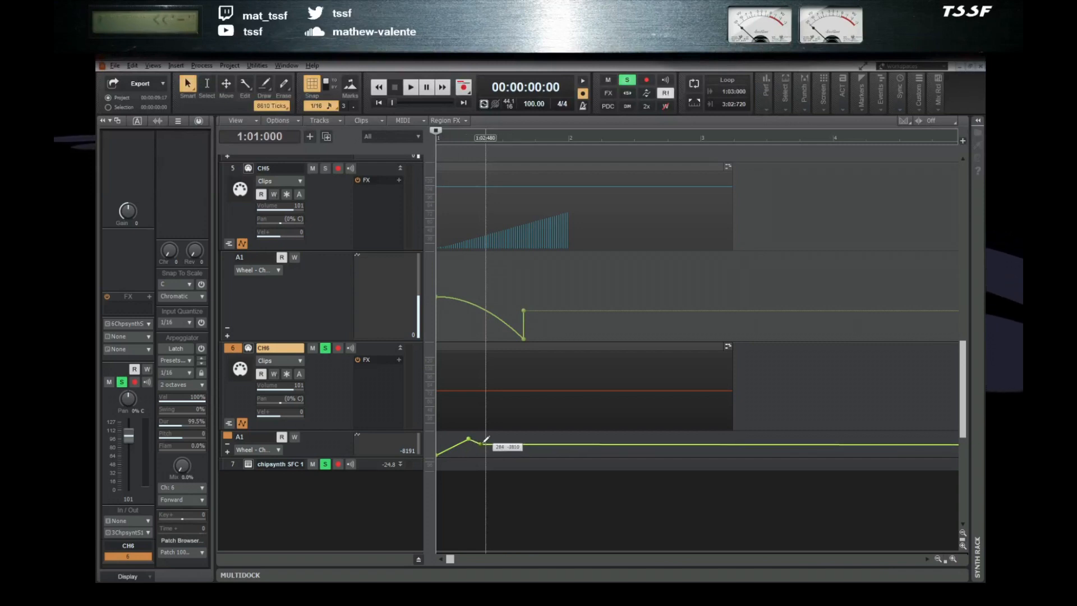
# - Enlarge the CH6 wheel lane, set the node at 1:02:480 to about 284, and audition the envelope
pyautogui.moveTo(414, 457); pyautogui.dragTo(414, 520)
pyautogui.moveTo(482, 475); pyautogui.dragTo(486, 474)
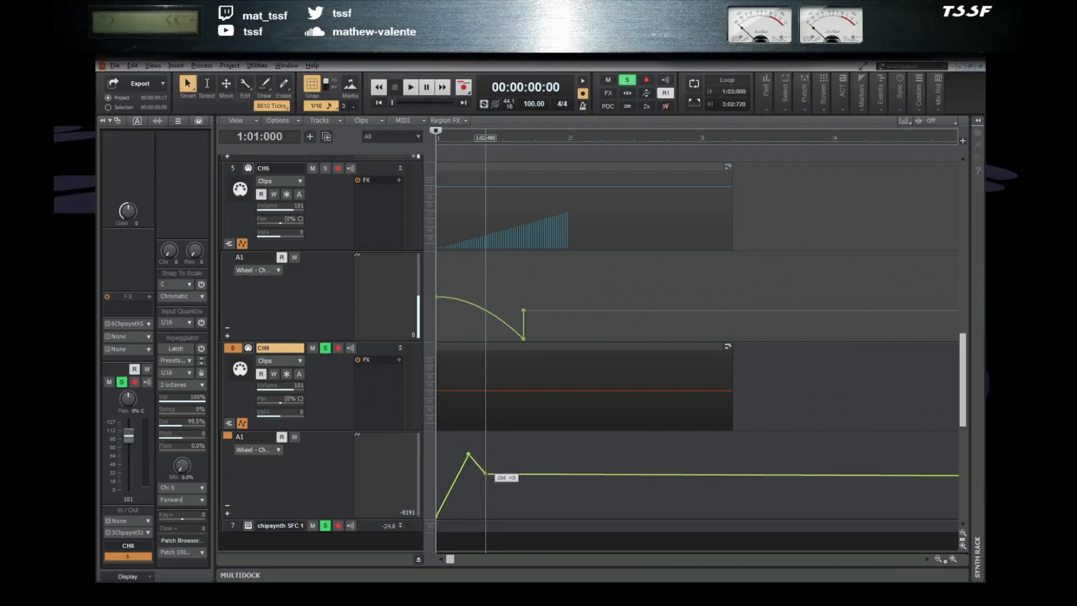
pyautogui.rightClick(483, 475)
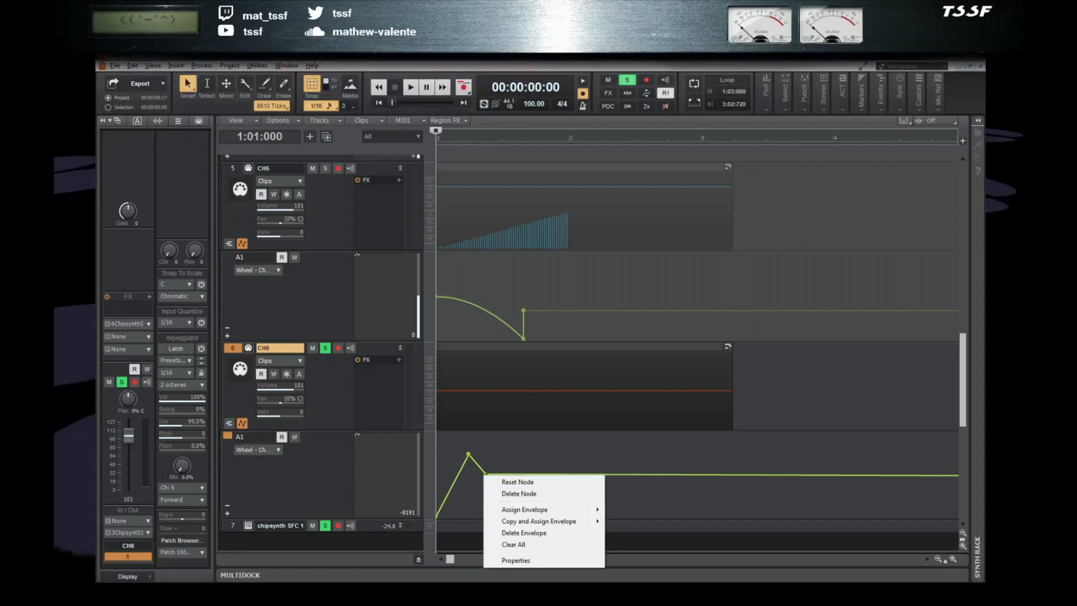
pyautogui.press('Escape')
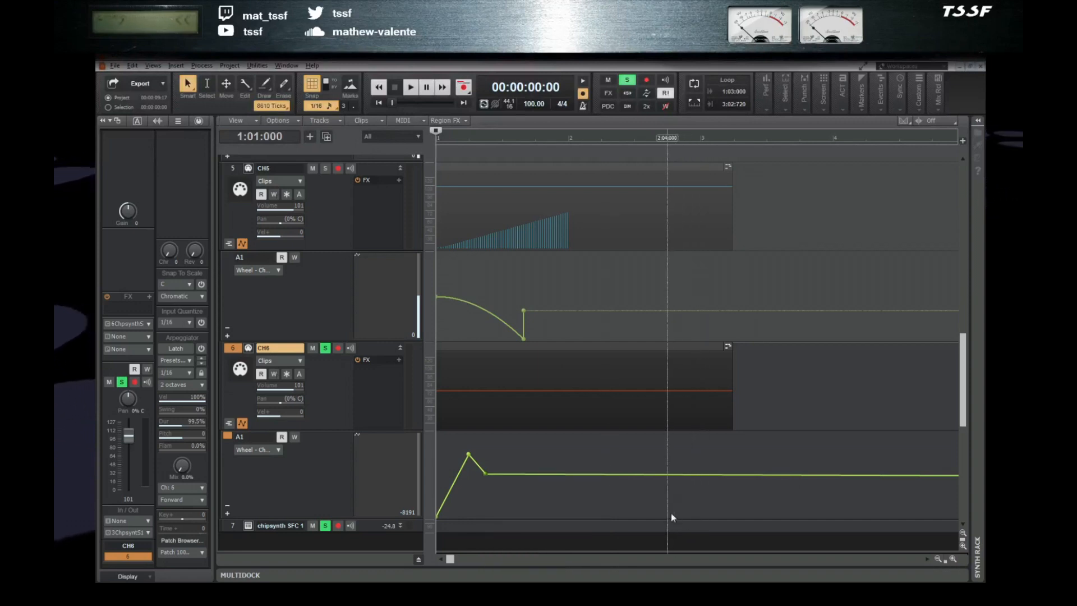
pyautogui.press('space')
pyautogui.press('space')
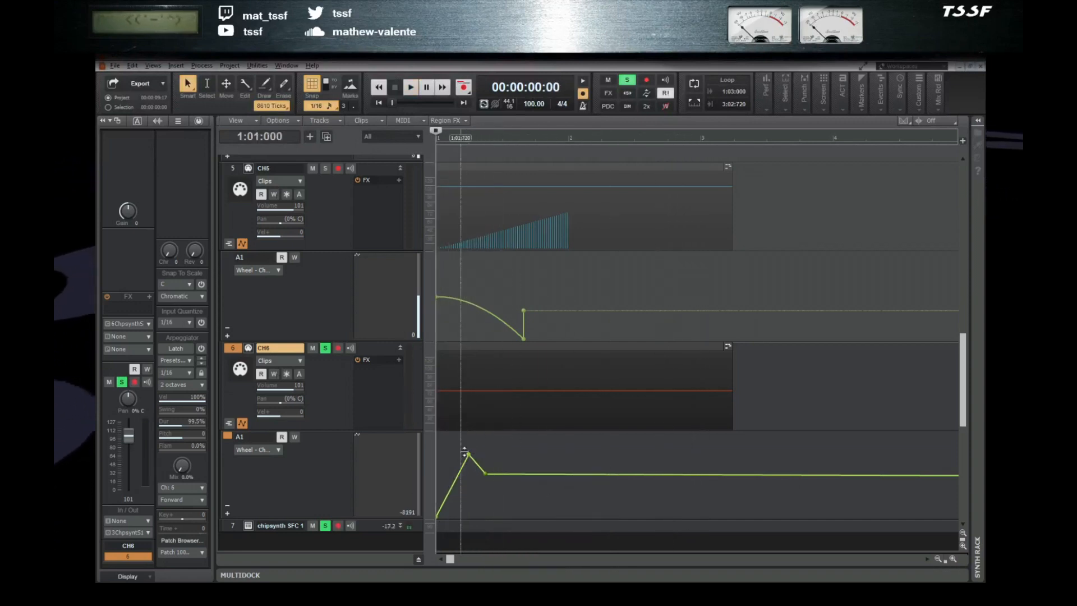
# - Lower the CH6 wheel peak to about 1836 and shift it to 1:02:480, auditioning each change
pyautogui.moveTo(466, 454); pyautogui.dragTo(469, 466)
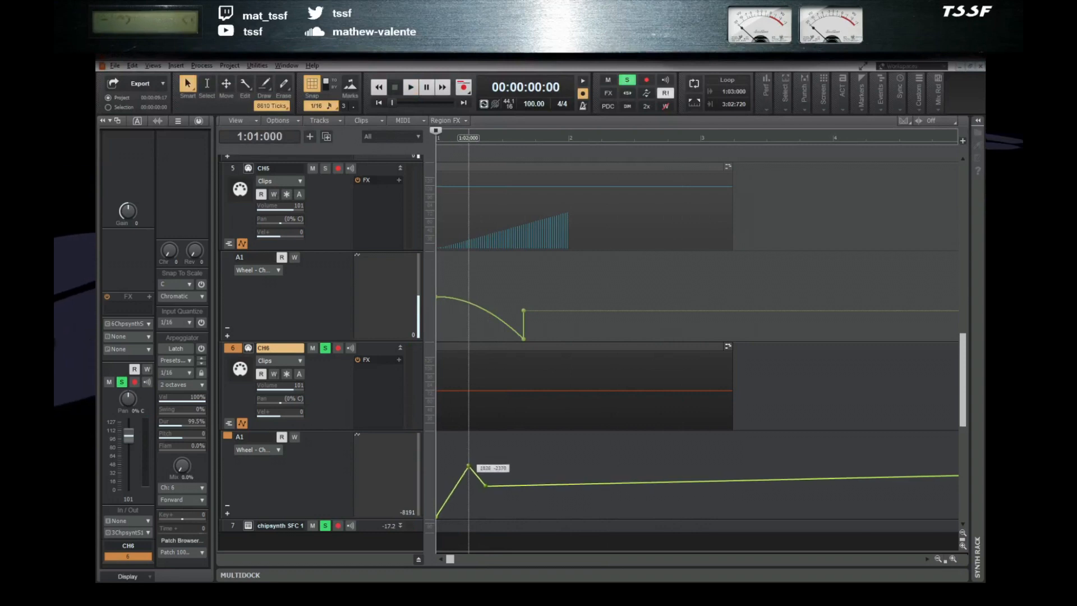
pyautogui.press('space')
pyautogui.press('space')
pyautogui.moveTo(468, 469); pyautogui.dragTo(486, 467)
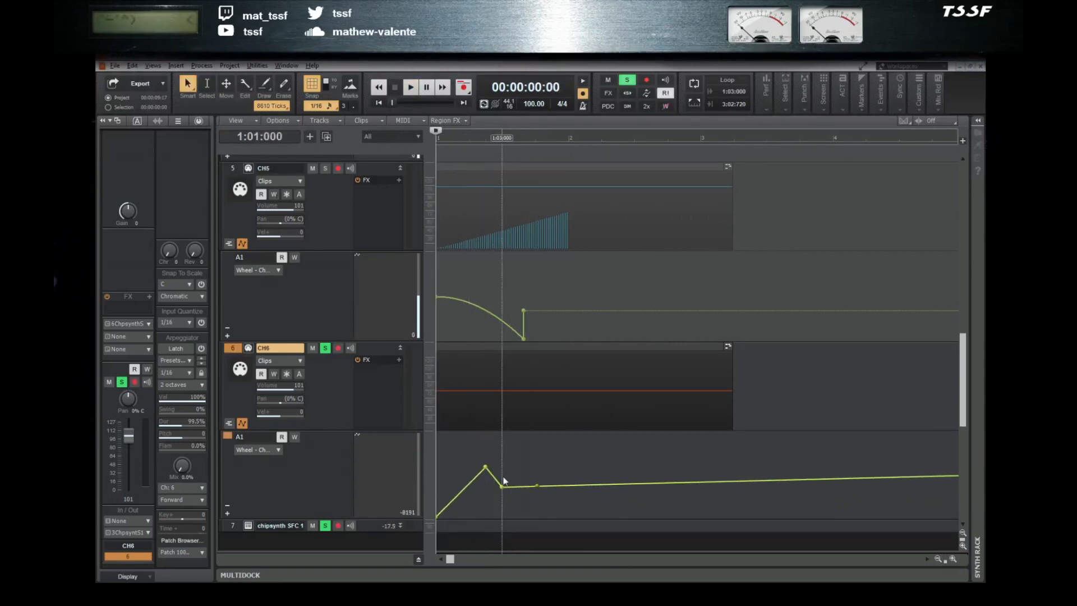
pyautogui.press('space')
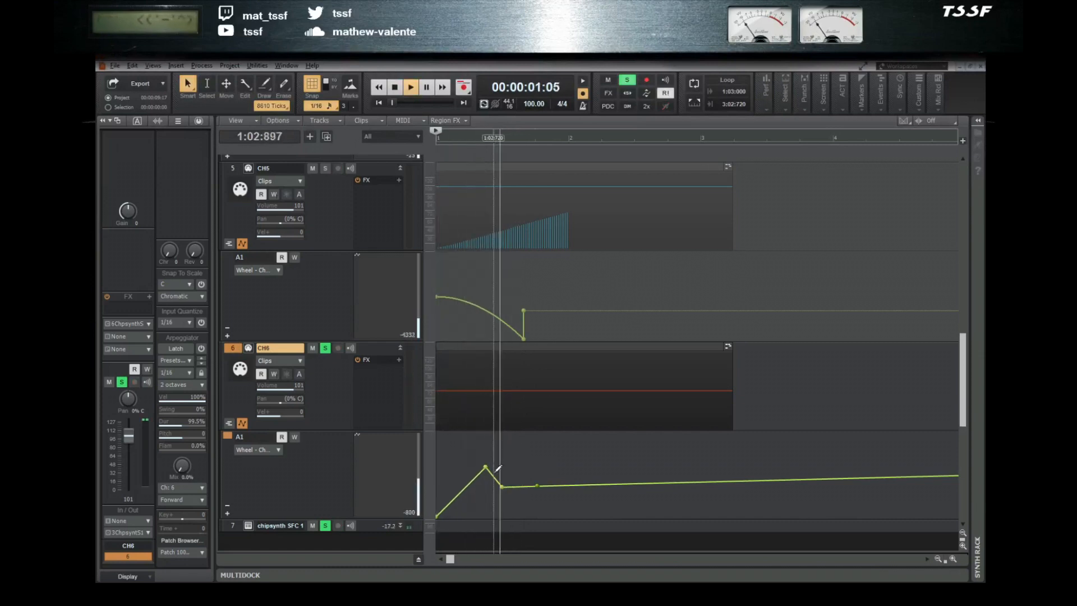
pyautogui.press('space')
# - Fine-tune the peak node at 1:02:480 down to about 74 while repeatedly auditioning CH6
pyautogui.press('space')
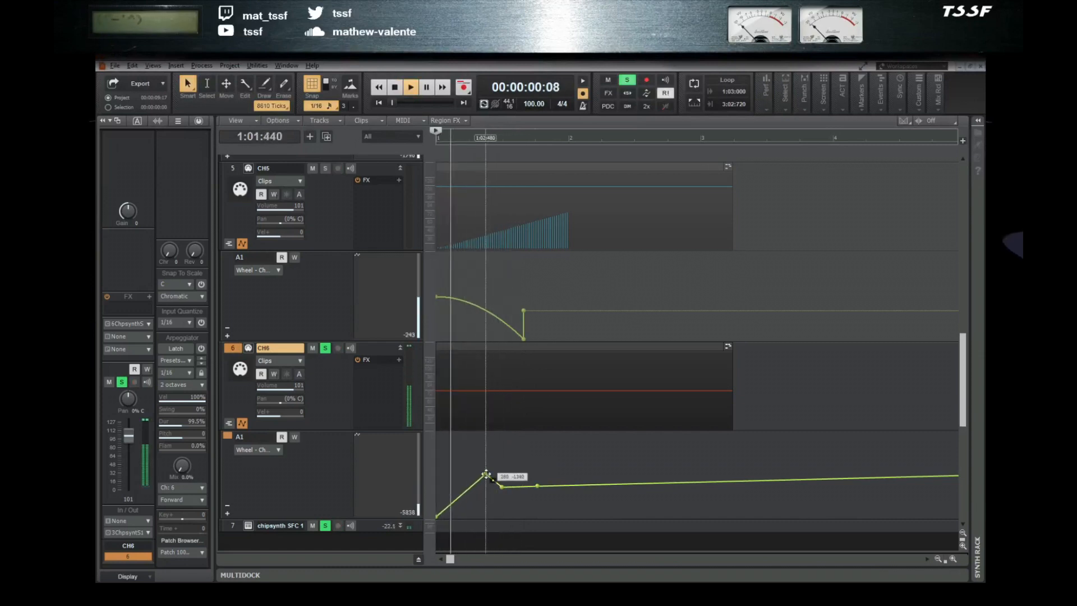
pyautogui.press('space')
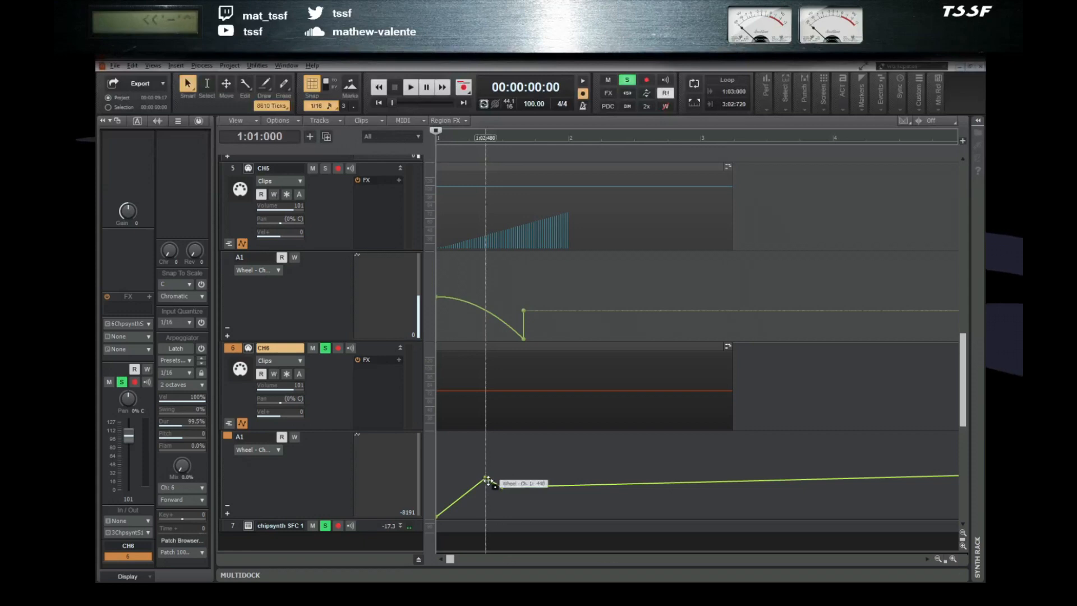
pyautogui.press('space')
pyautogui.press('space')
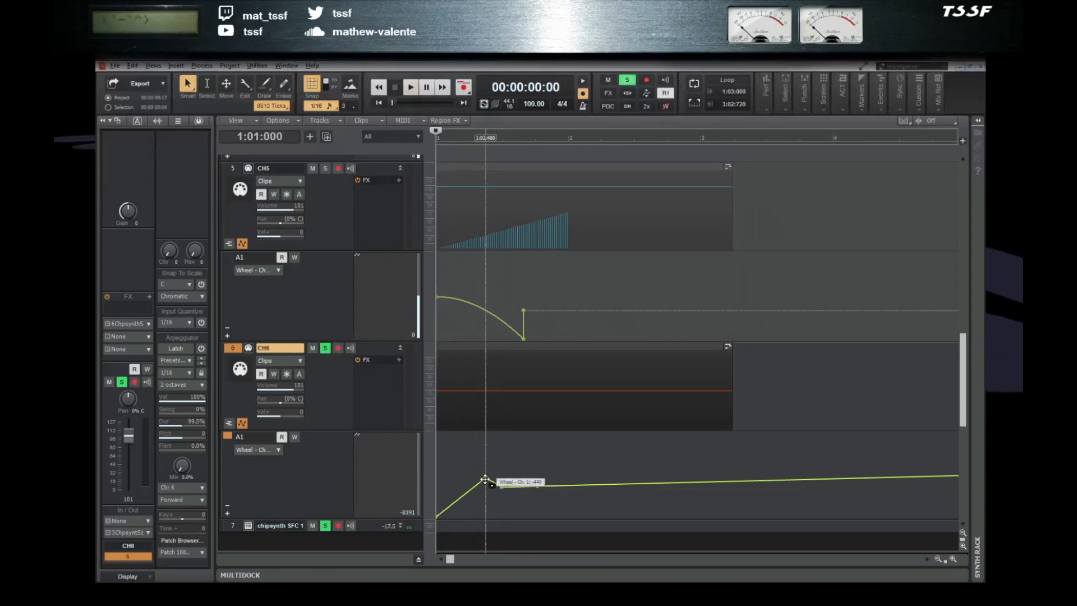
pyautogui.press('space')
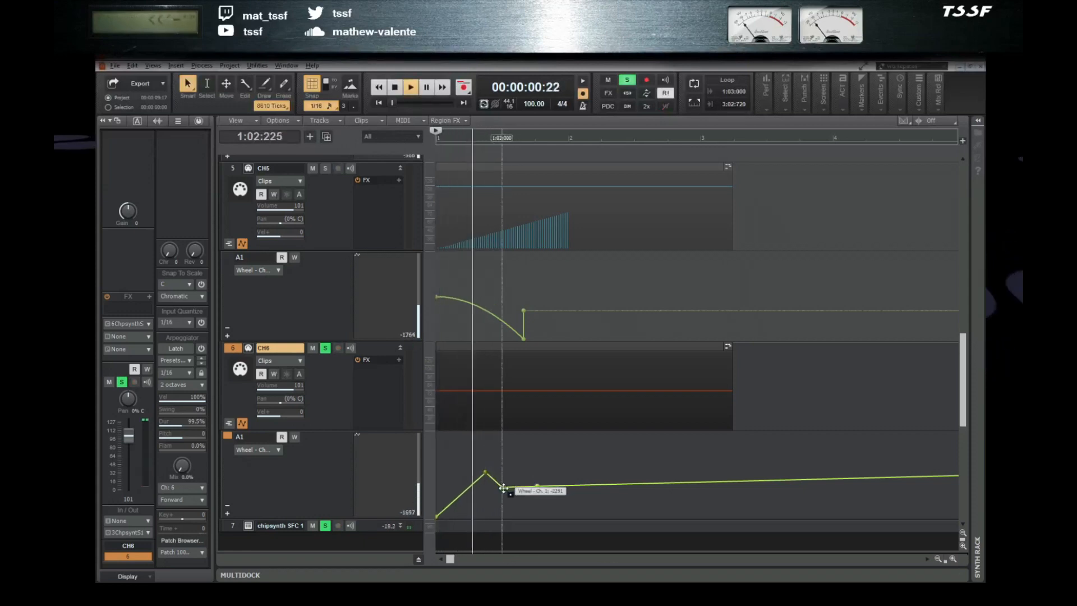
pyautogui.press('space')
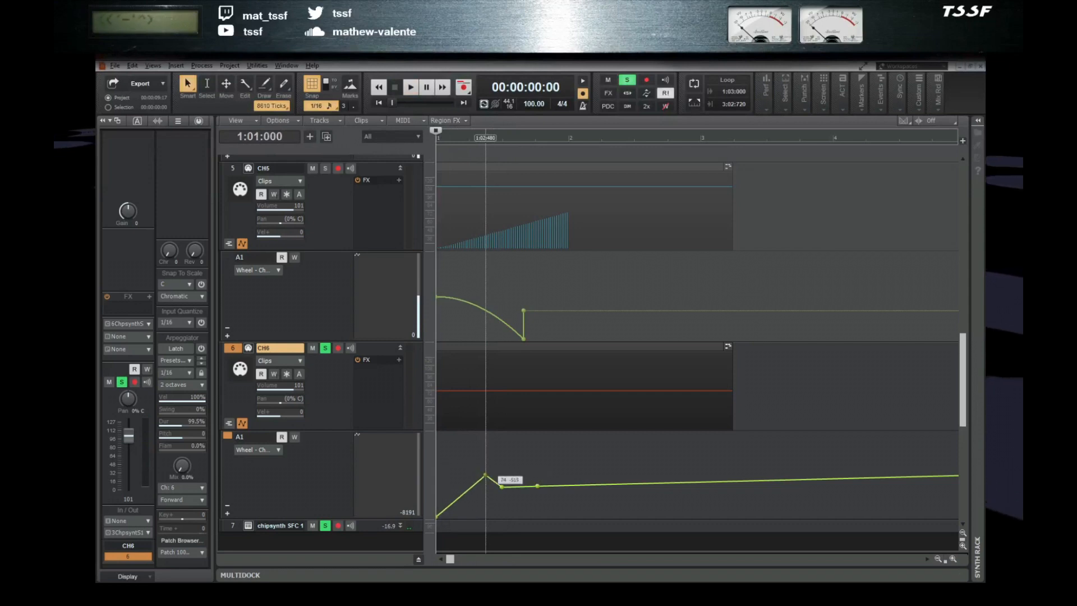
pyautogui.press('space')
pyautogui.press('space')
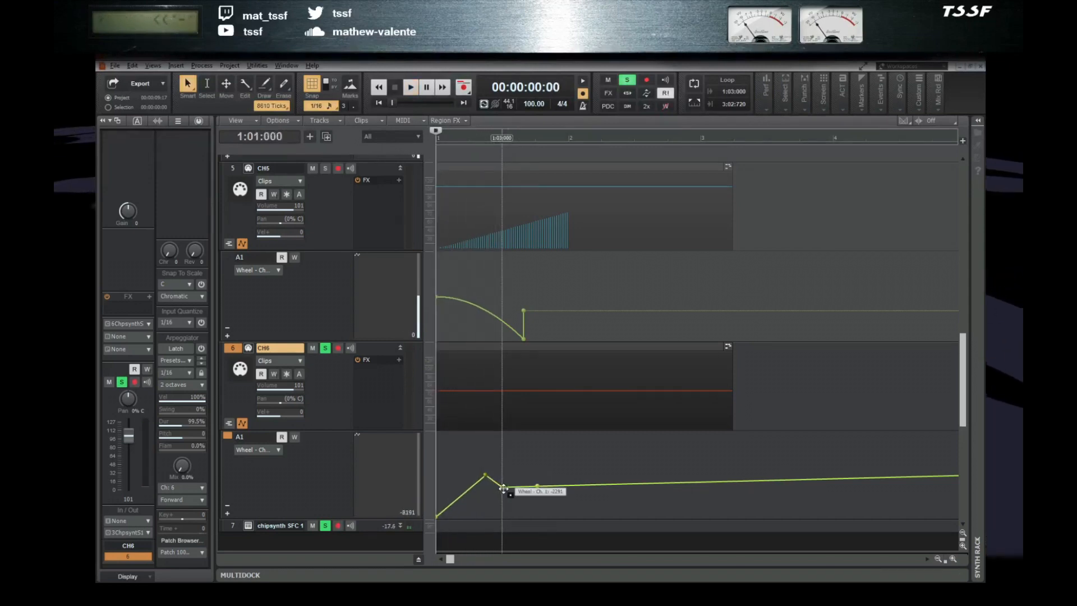
# - Delete the extra node after the dip, move the dip node from 1:03:000 to 1:04:000 slightly higher, and audition it
pyautogui.rightClick(538, 486)
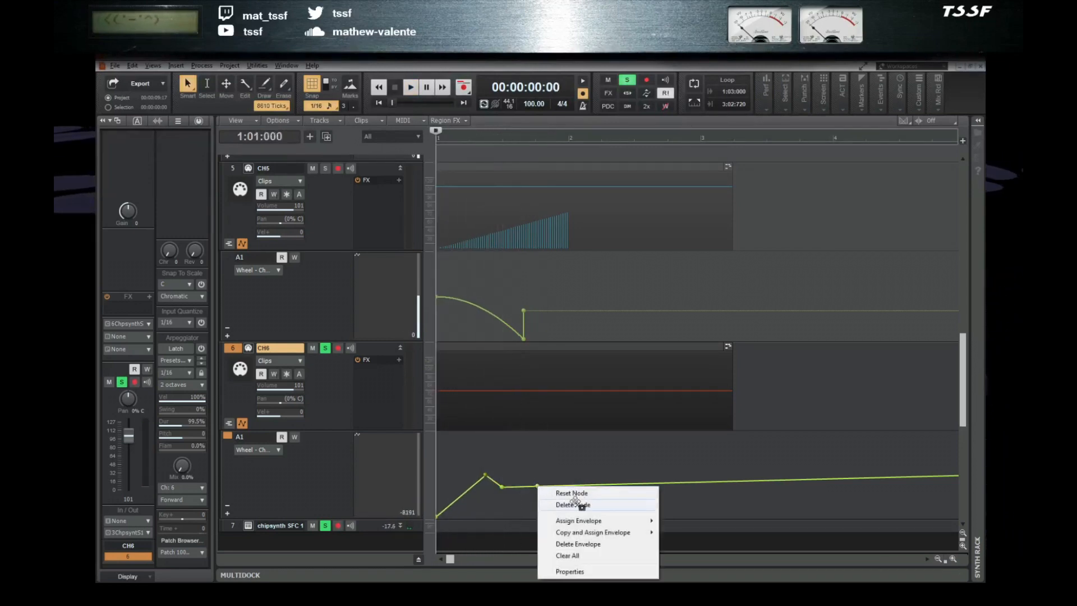
pyautogui.click(578, 504)
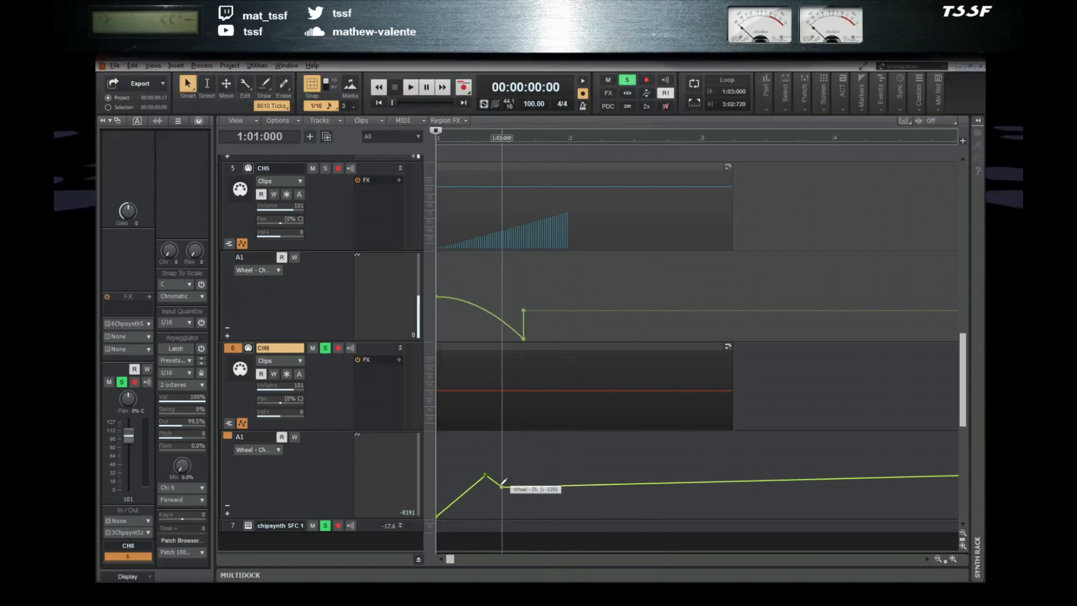
pyautogui.moveTo(502, 486); pyautogui.dragTo(535, 481)
pyautogui.press('space')
pyautogui.press('space')
# - Draw the envelope's fall from 2:03:480 to near minimum just past the clip's end, then adjust the 1:04:000 node and audition
pyautogui.moveTo(618, 480); pyautogui.dragTo(741, 517)
pyautogui.press('space')
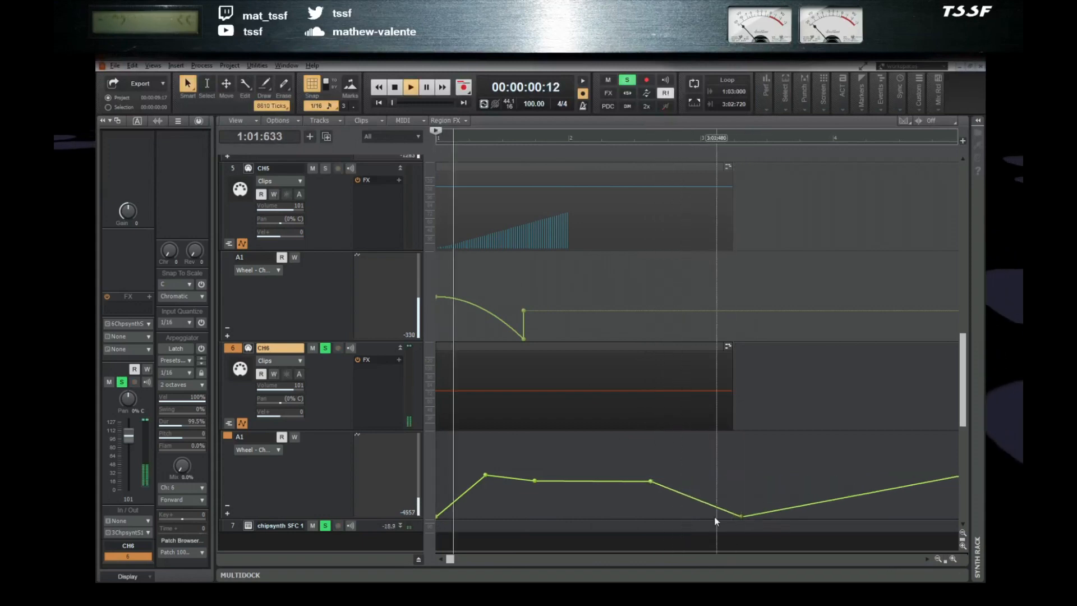
pyautogui.press('space')
pyautogui.moveTo(535, 481); pyautogui.dragTo(535, 483)
pyautogui.press('space')
pyautogui.press('space')
# - Change the envelope segment after the final low node to a flat jump and audition CH6
pyautogui.press('space')
pyautogui.rightClick(775, 510)
pyautogui.click(794, 401)
pyautogui.press('space')
pyautogui.press('space')
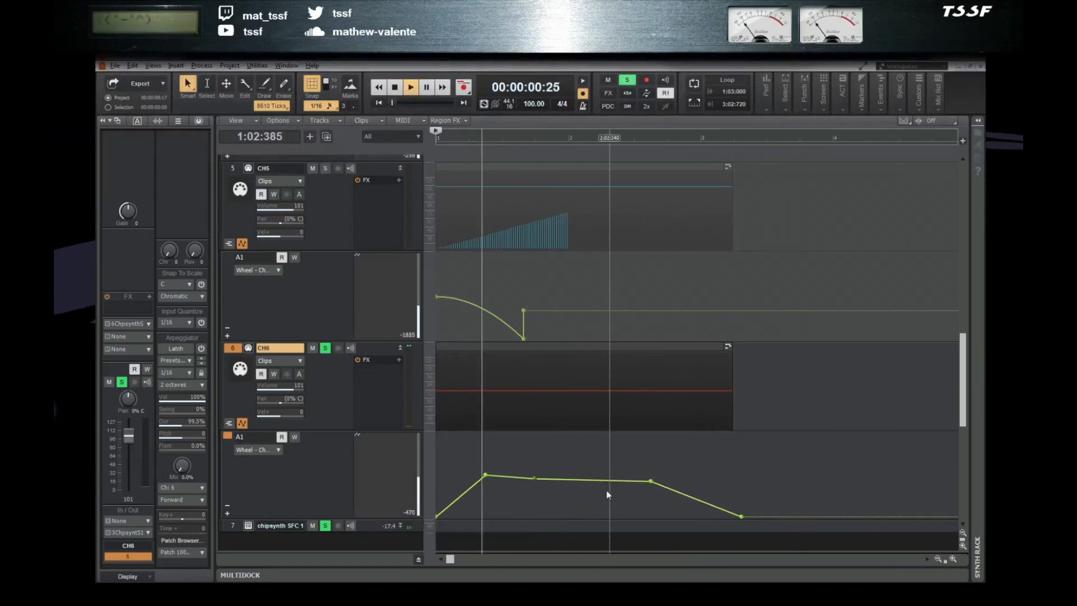
pyautogui.press('space')
# - Enlarge the CH6 wheel lane further, set the node at 1:04:000 to about -418, and audition it
pyautogui.scroll(-3, 388, 399)
pyautogui.moveTo(388, 399); pyautogui.dragTo(387, 536)
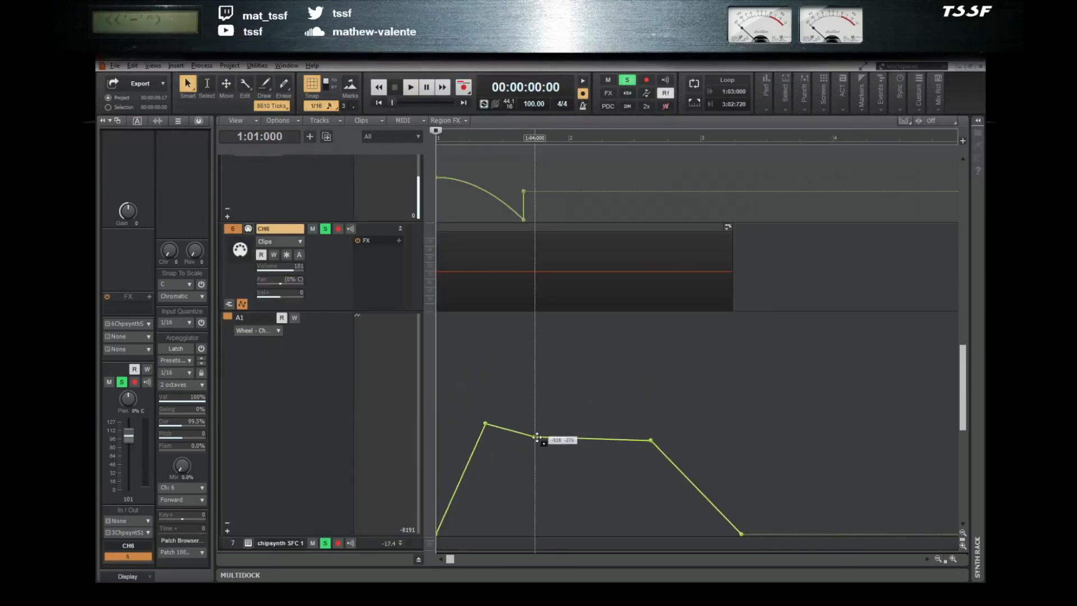
pyautogui.press('space')
pyautogui.press('space')
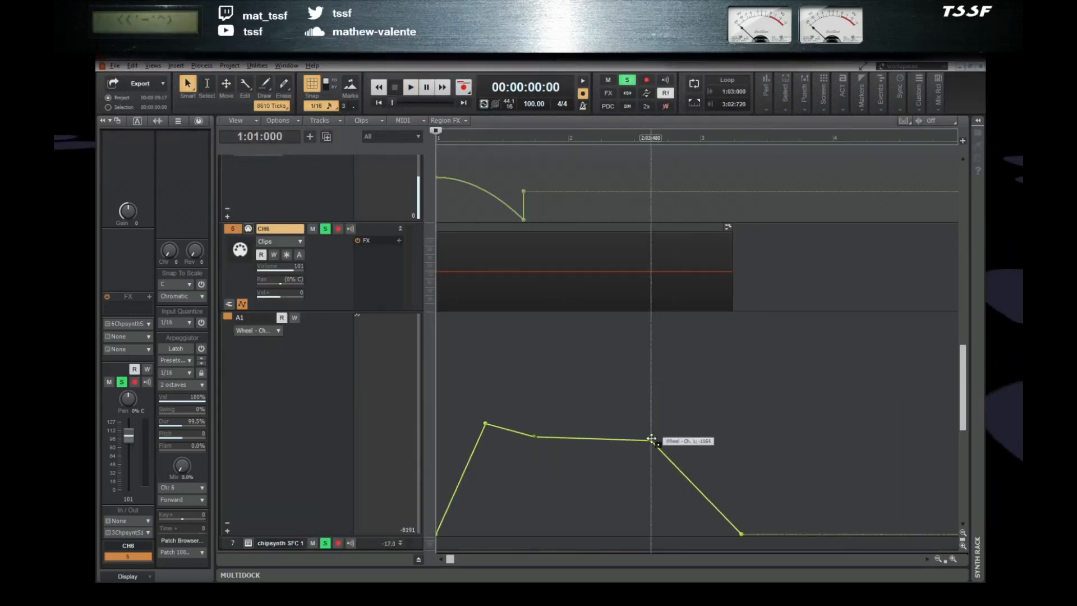
# - Make the envelope segment between 1:04:000 and 2:03:480 a flat jump, with the end node slightly raised
pyautogui.click(651, 439)
pyautogui.rightClick(638, 439)
pyautogui.click(667, 446)
# - Change the final falling segment and the initial rising segment to curves that start slowly, and audition CH6
pyautogui.moveTo(673, 461); pyautogui.dragTo(674, 459)
pyautogui.rightClick(676, 458)
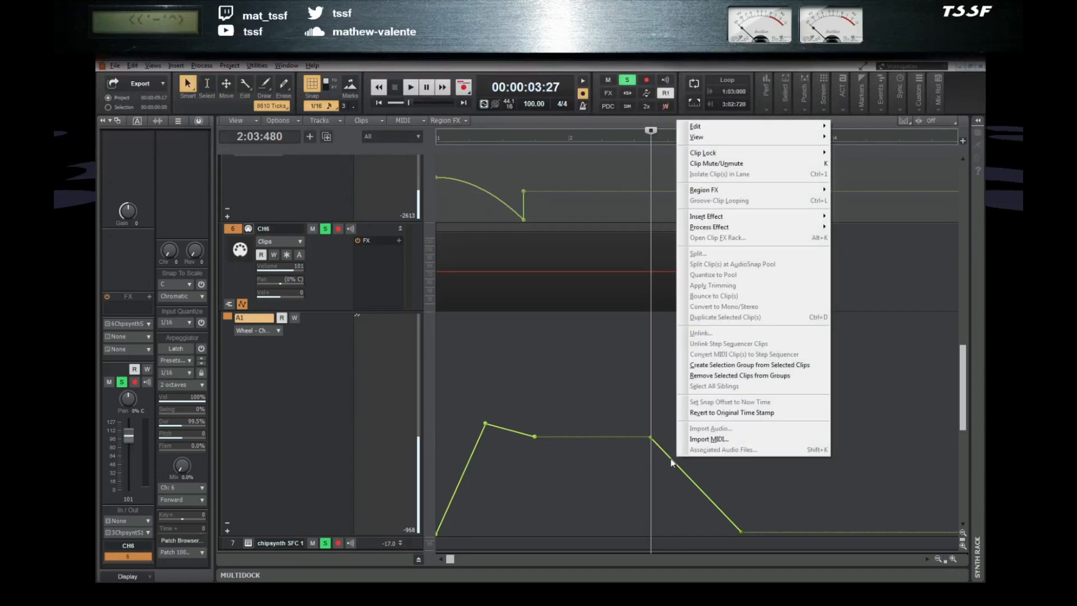
pyautogui.rightClick(669, 458)
pyautogui.click(693, 498)
pyautogui.rightClick(468, 460)
pyautogui.click(494, 497)
pyautogui.press('w')
pyautogui.press('space')
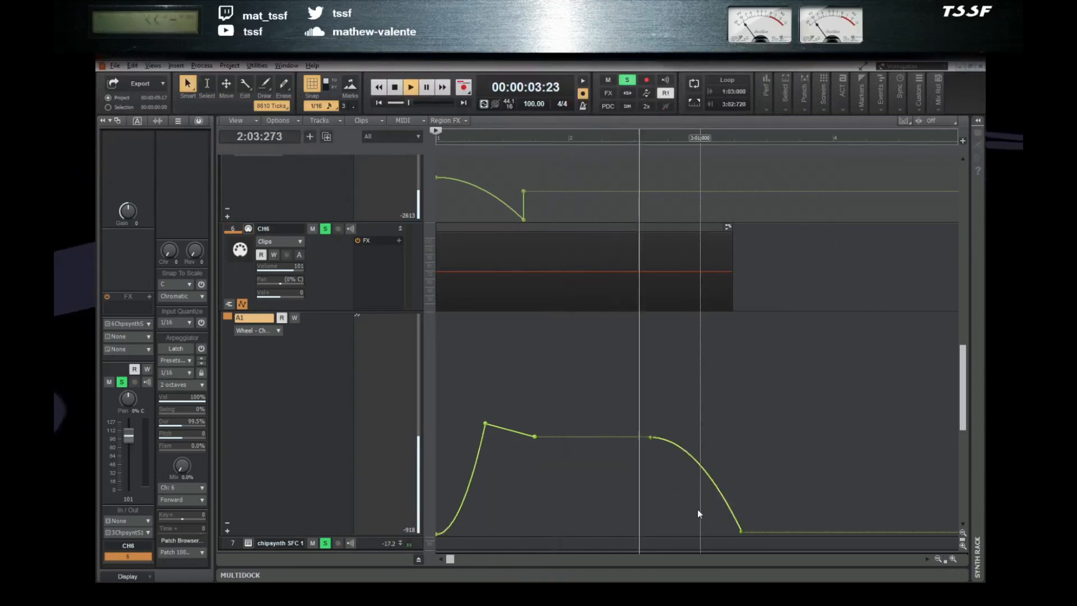
pyautogui.press('space')
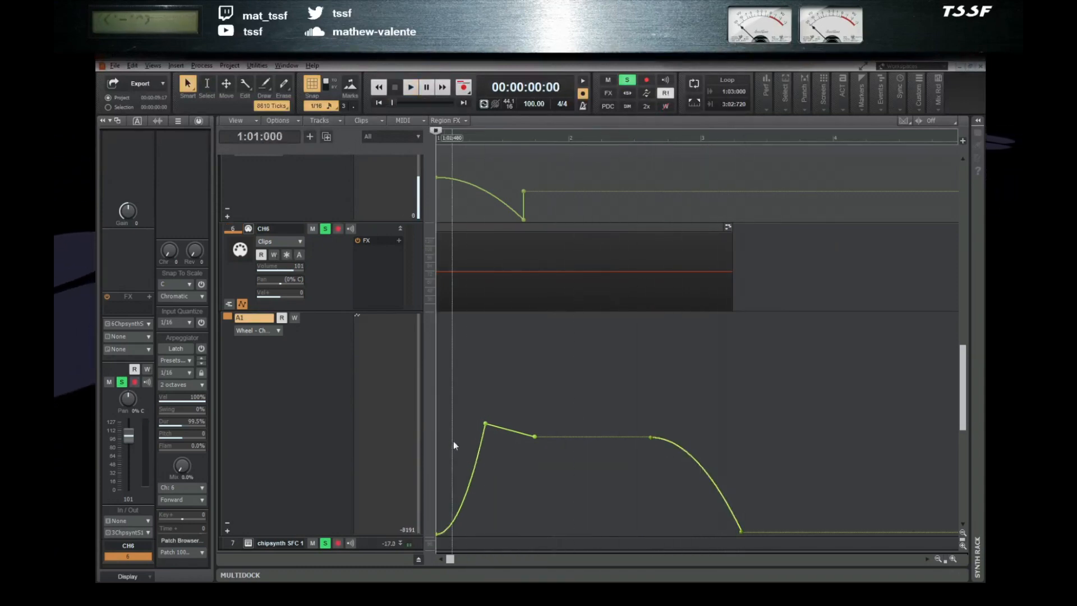
# - Clear the solos, shrink the tracks so all channels fit with the timeline zoomed in, and play the full arrangement
pyautogui.click(325, 544)
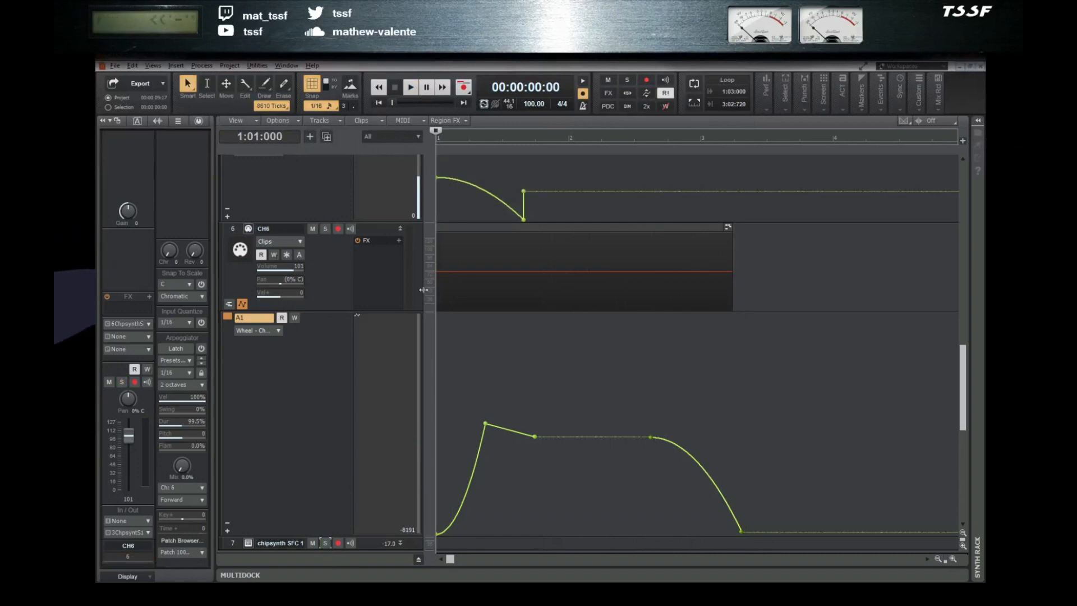
pyautogui.scroll(10, 459, 329)
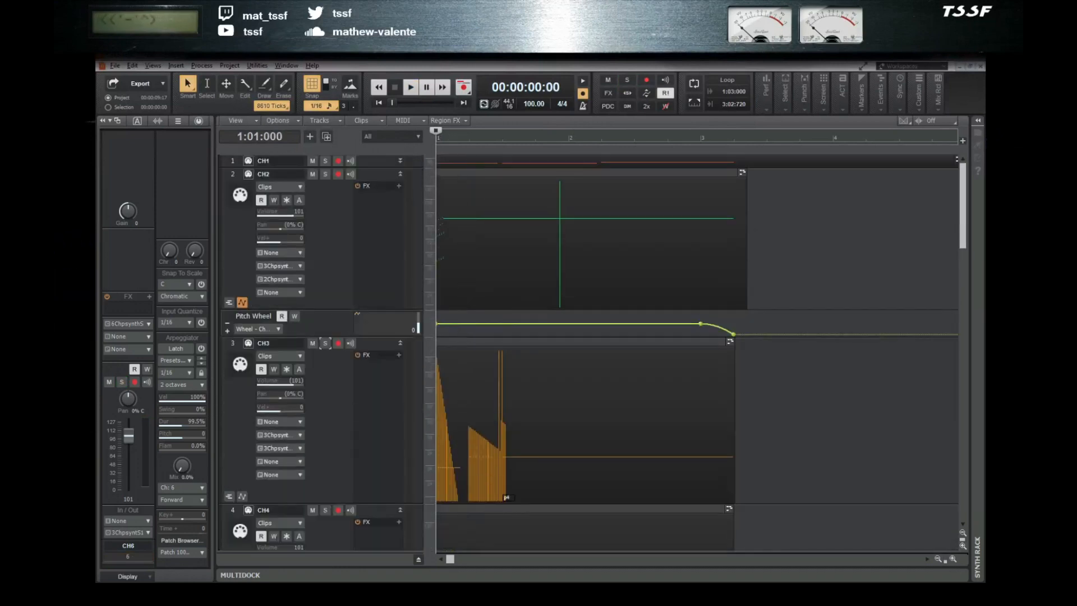
pyautogui.click(956, 559)
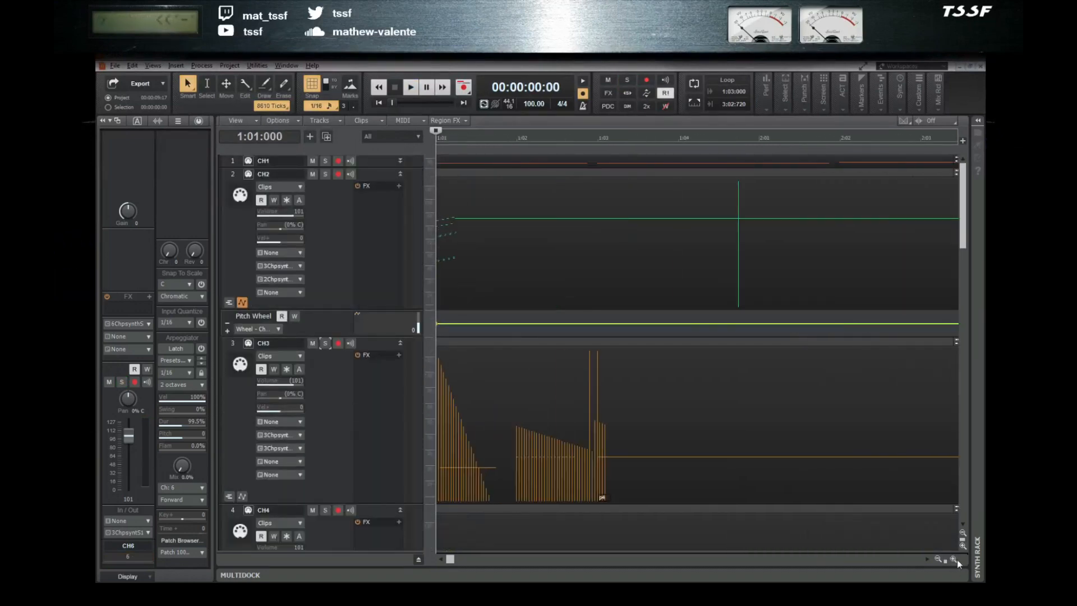
pyautogui.click(962, 534)
pyautogui.click(963, 534)
pyautogui.click(963, 534)
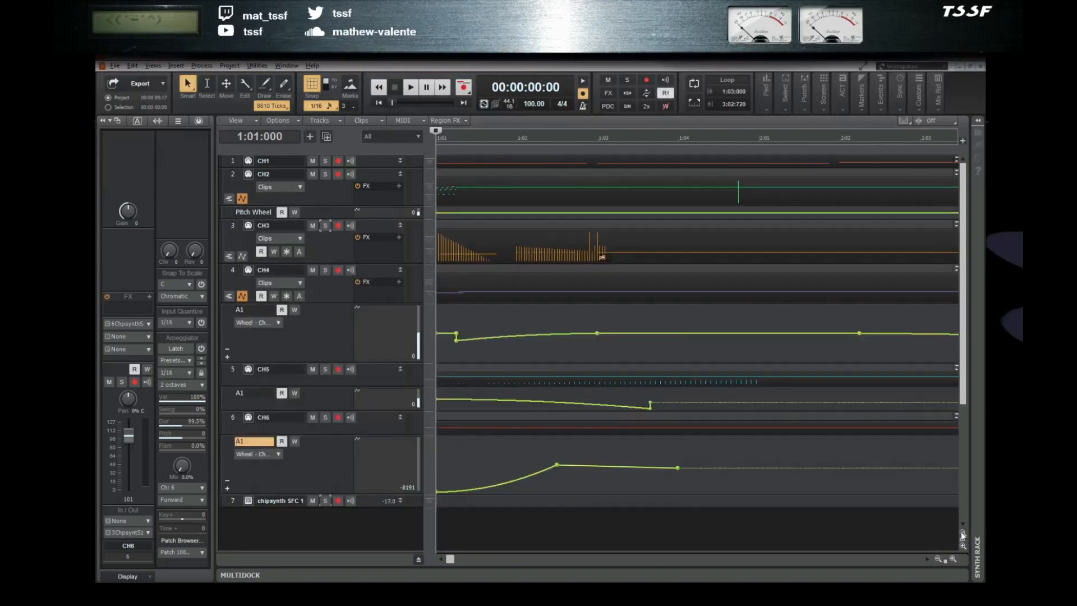
pyautogui.click(963, 535)
pyautogui.click(963, 534)
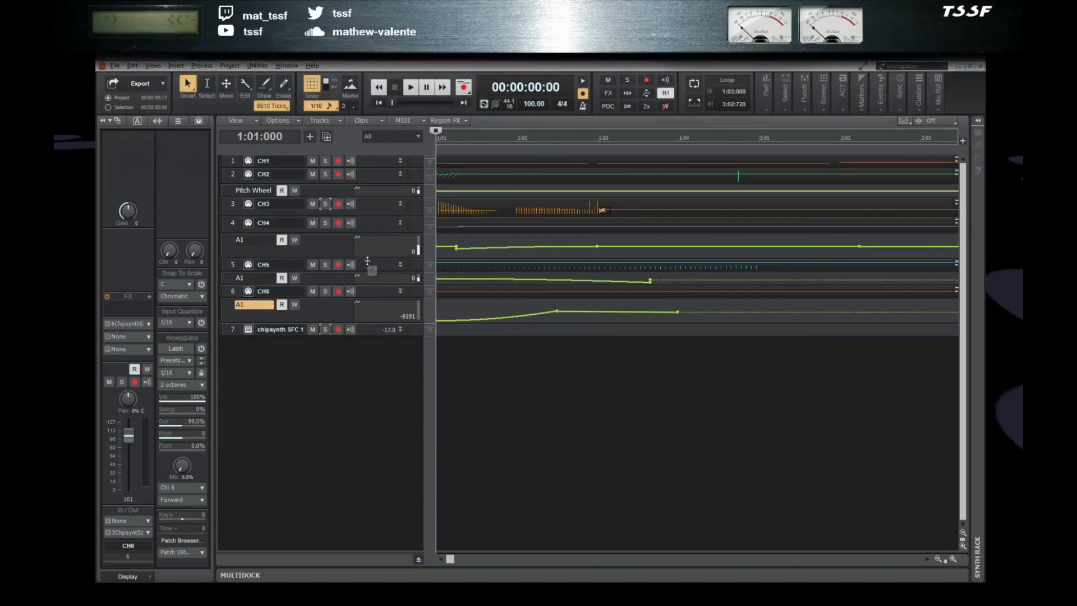
pyautogui.press('space')
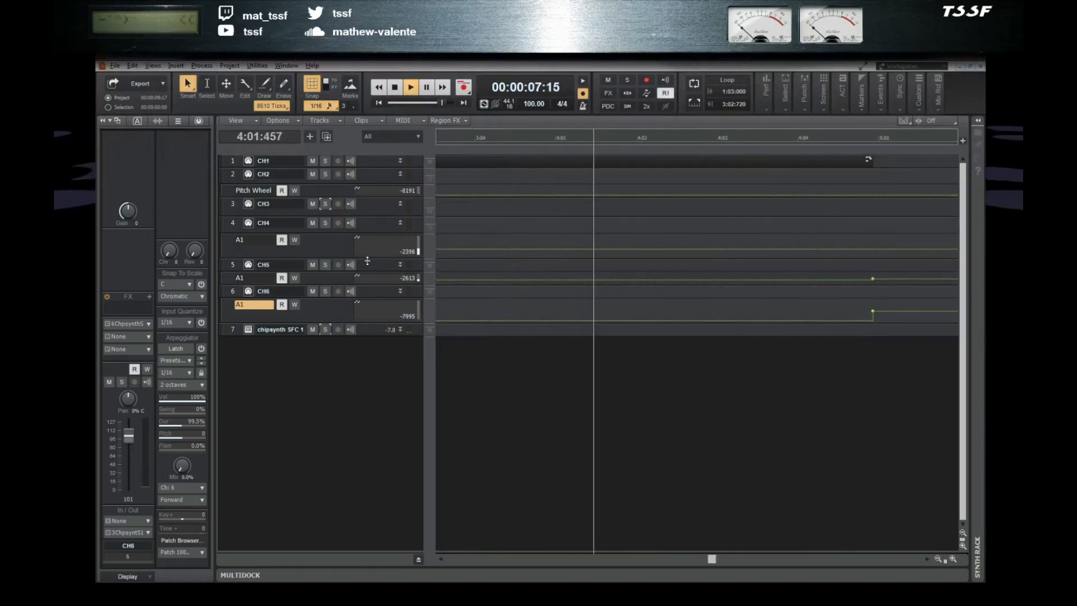
# - Change the initial rising segment of CH6's pitch-wheel envelope to a Fast Curve and audition the full arrangement
pyautogui.press('space')
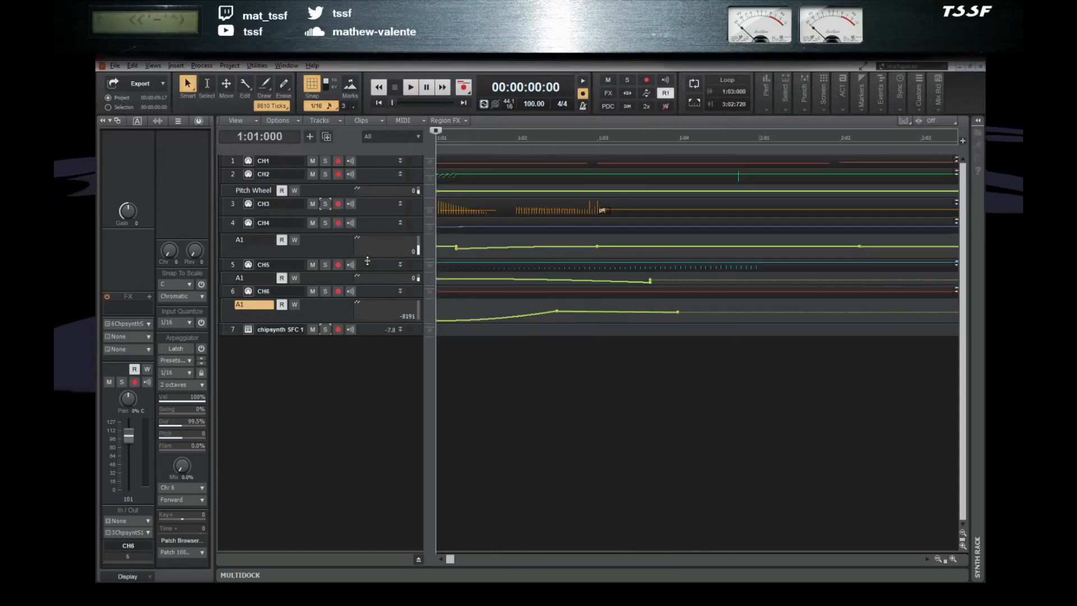
pyautogui.press('space')
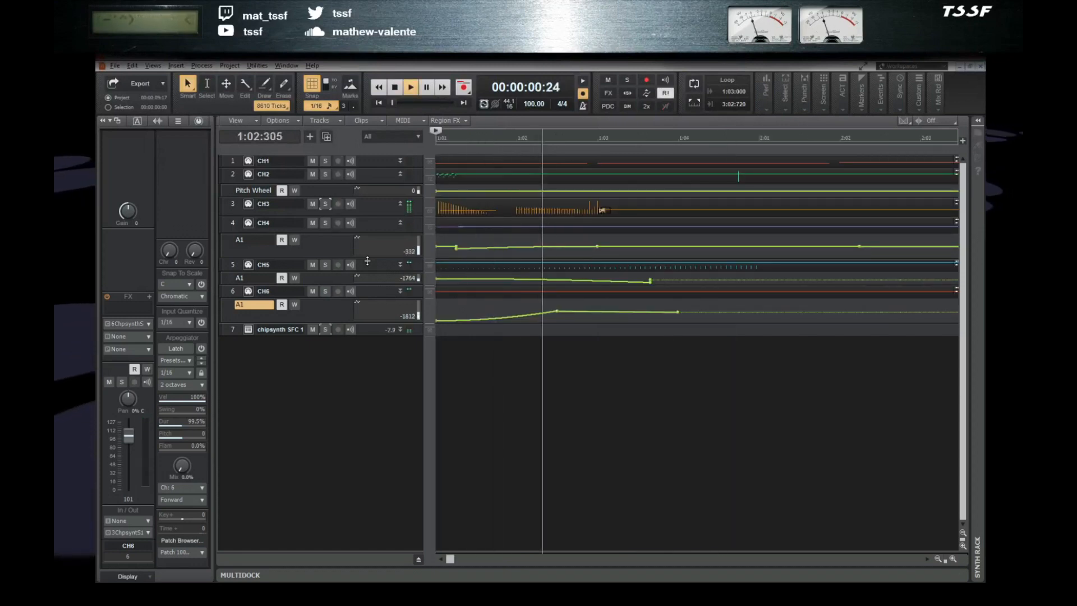
pyautogui.press('space')
pyautogui.rightClick(525, 317)
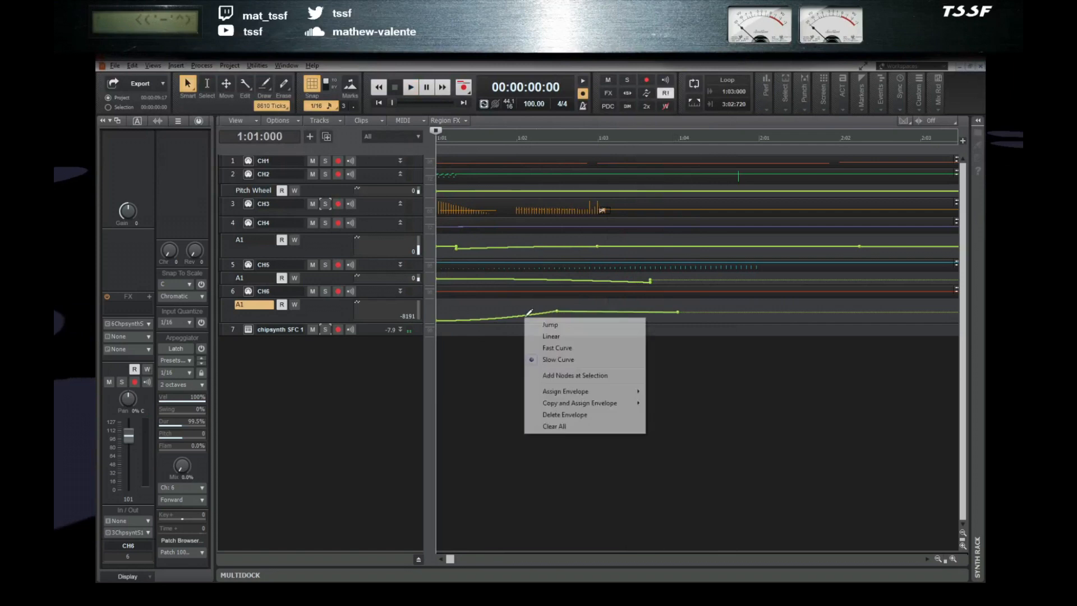
pyautogui.click(569, 348)
pyautogui.press('space')
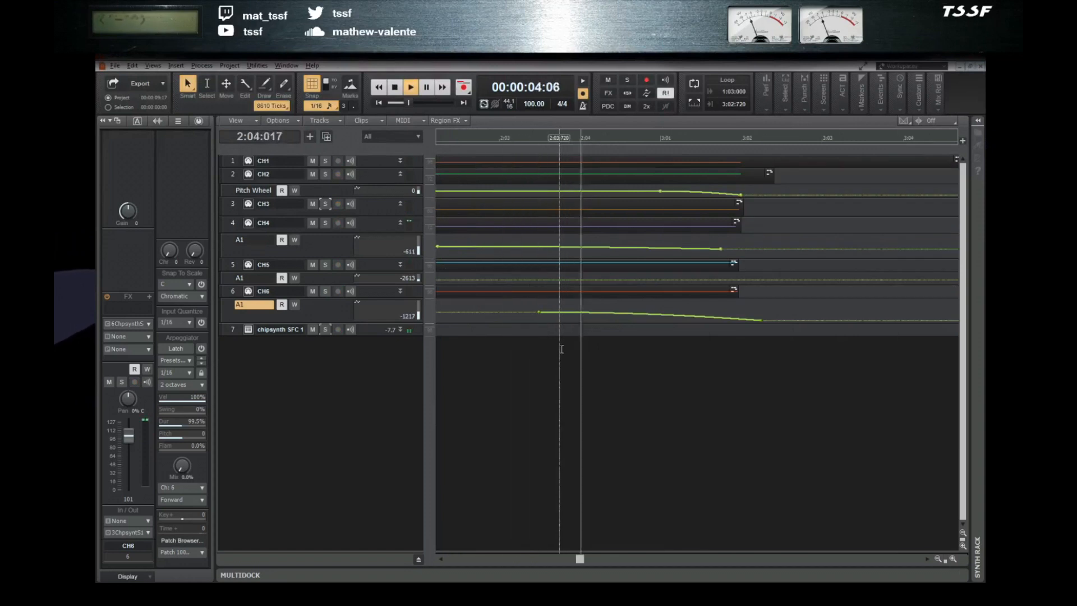
pyautogui.press('space')
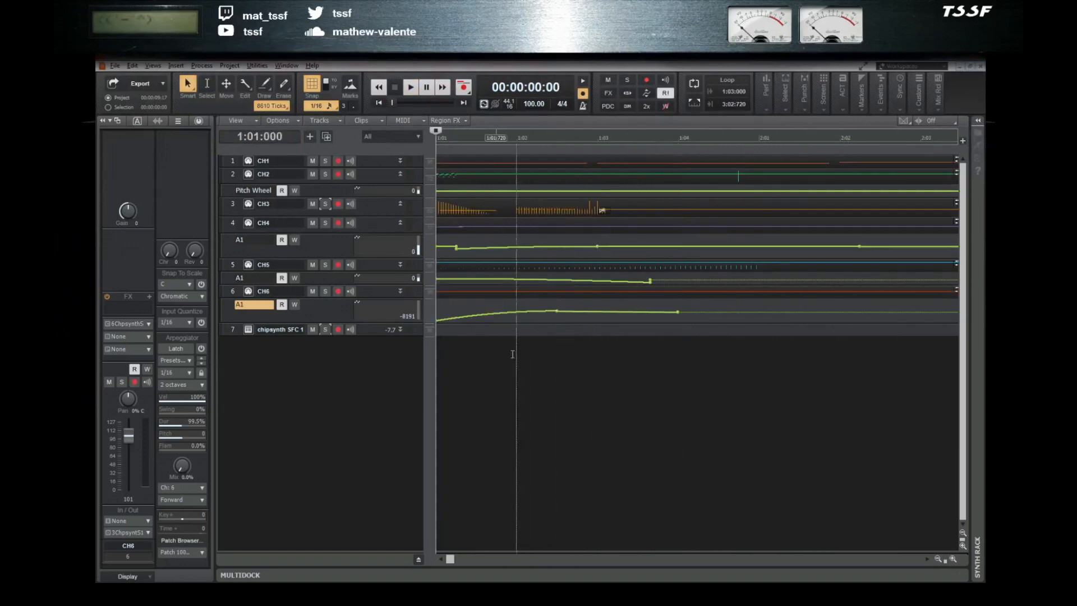
# - Replay the full mix from the start through its final pitch fall, then stop playback
pyautogui.press('space')
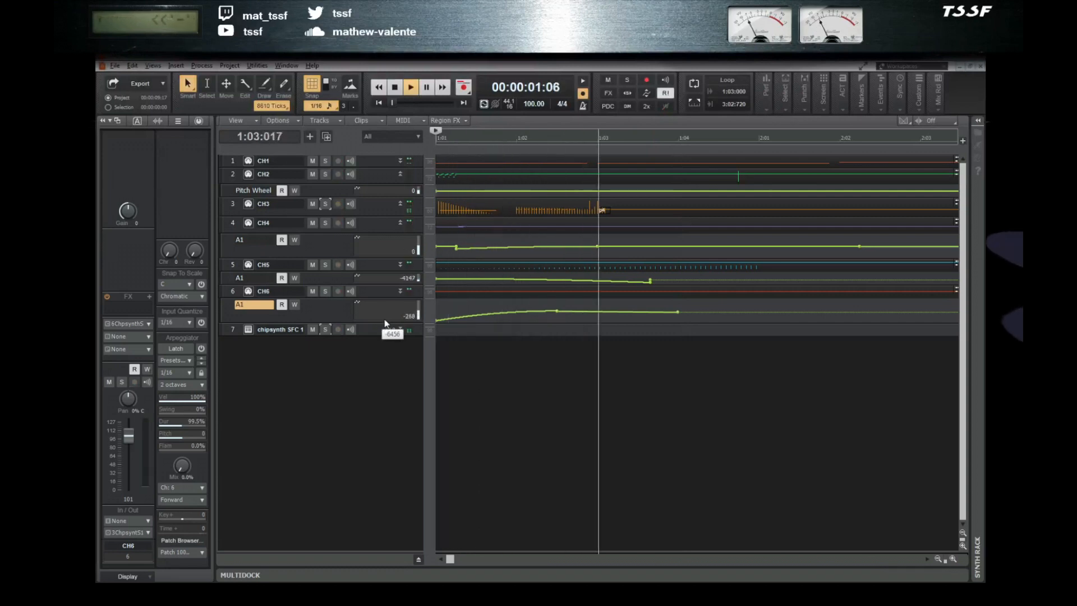
pyautogui.press('space')
pyautogui.press('space')
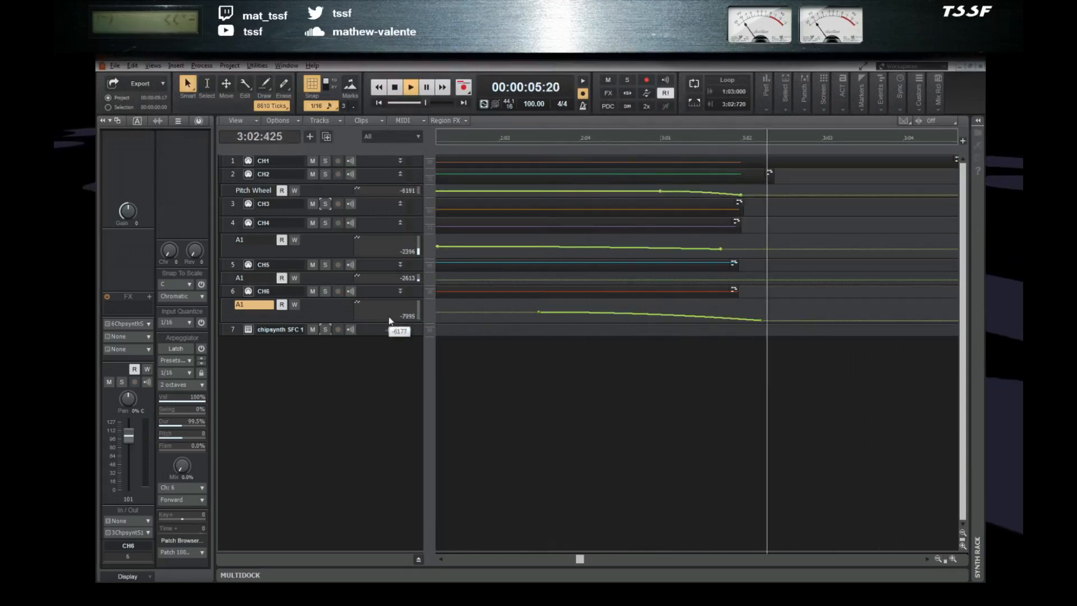
pyautogui.press('space')
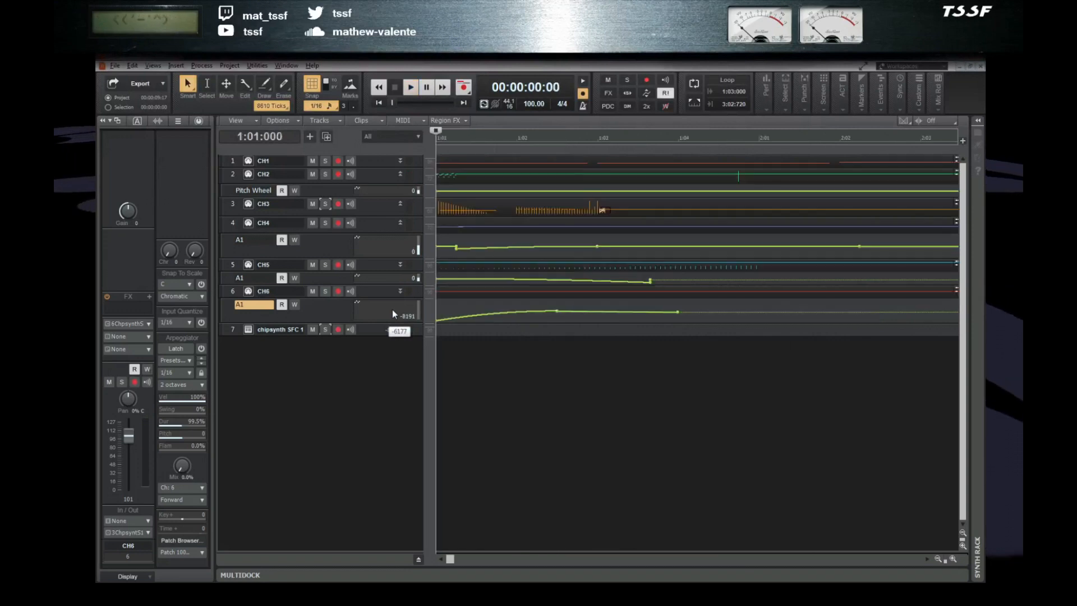